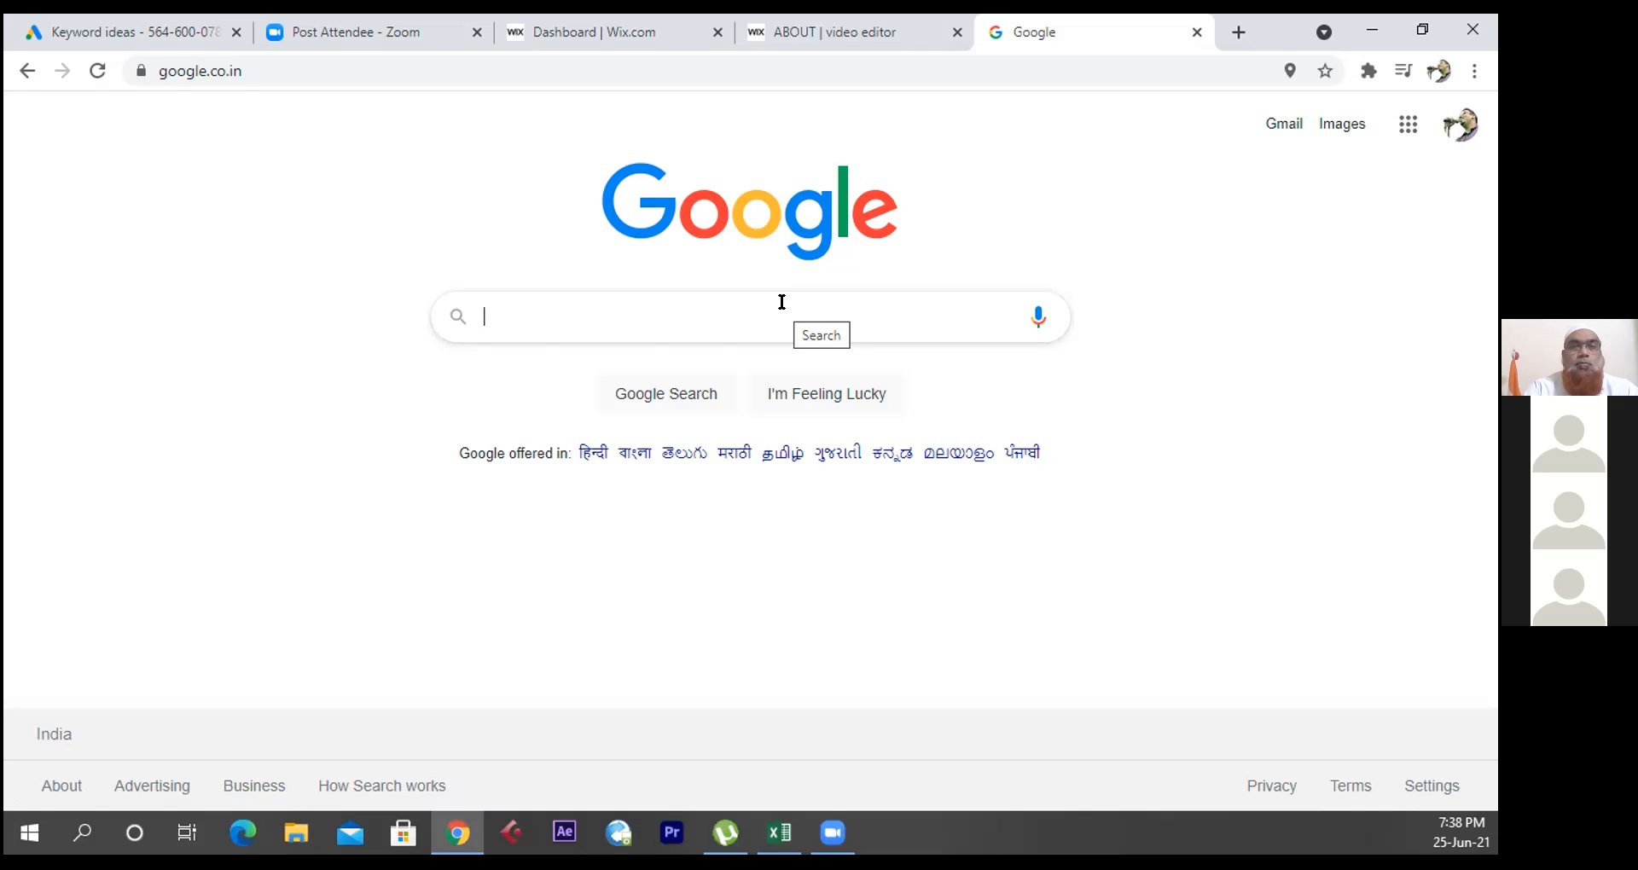
# - Search Google for "keyword planner"
pyautogui.click(782, 302)
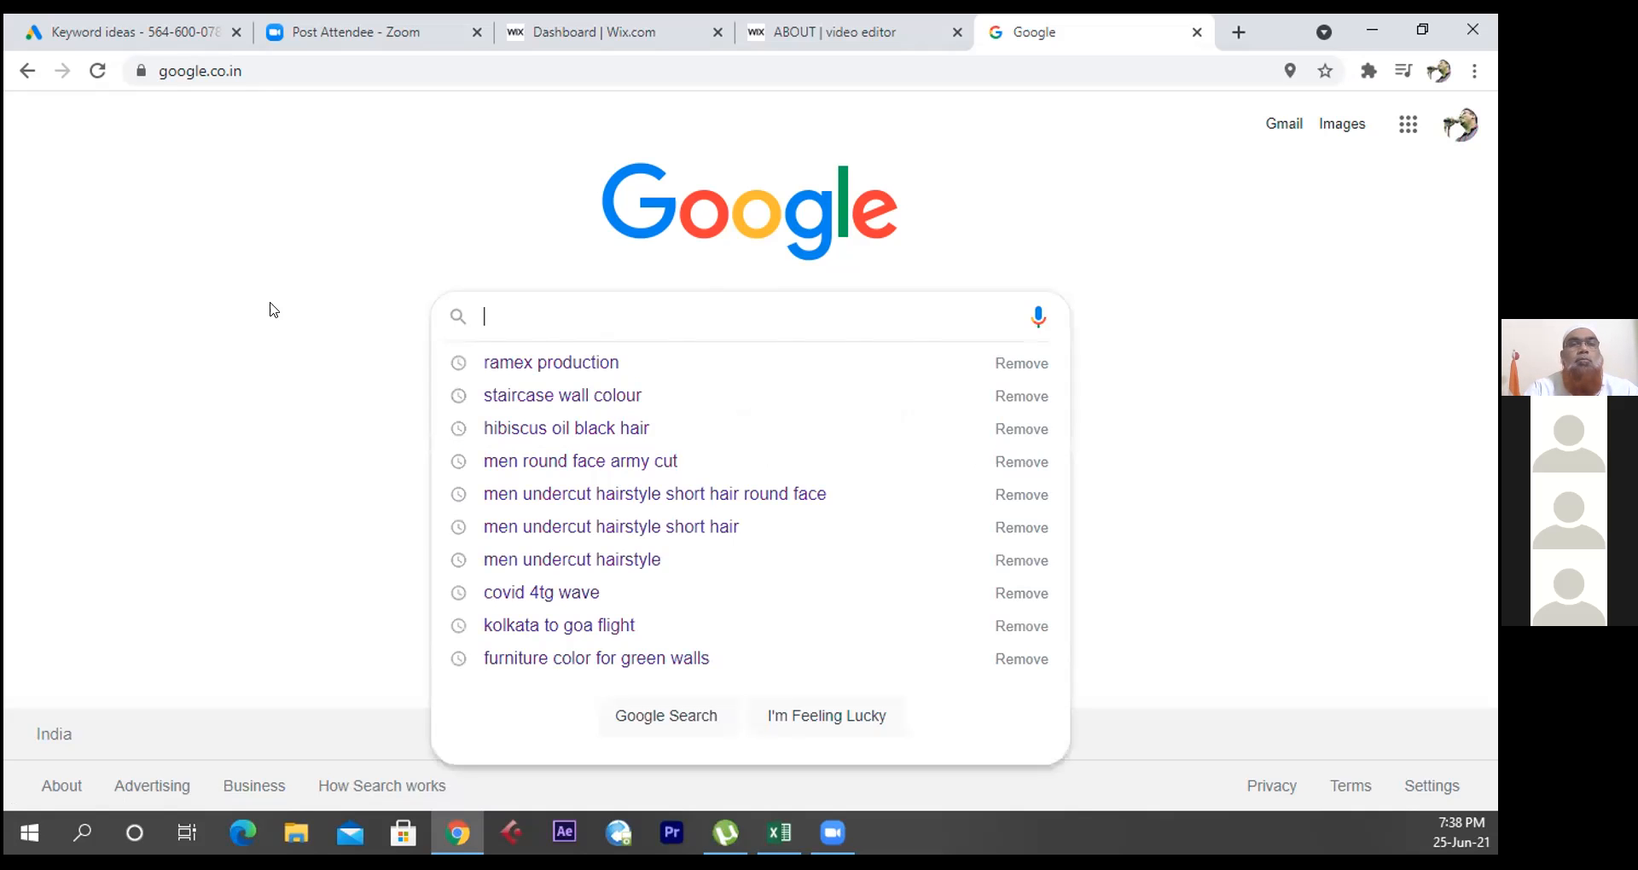
pyautogui.click(216, 288)
pyautogui.click(659, 328)
pyautogui.write('ad')
pyautogui.press('BackSpace')
pyautogui.press('BackSpace')
pyautogui.write('keywor')
pyautogui.press('Down')
pyautogui.press('Return')
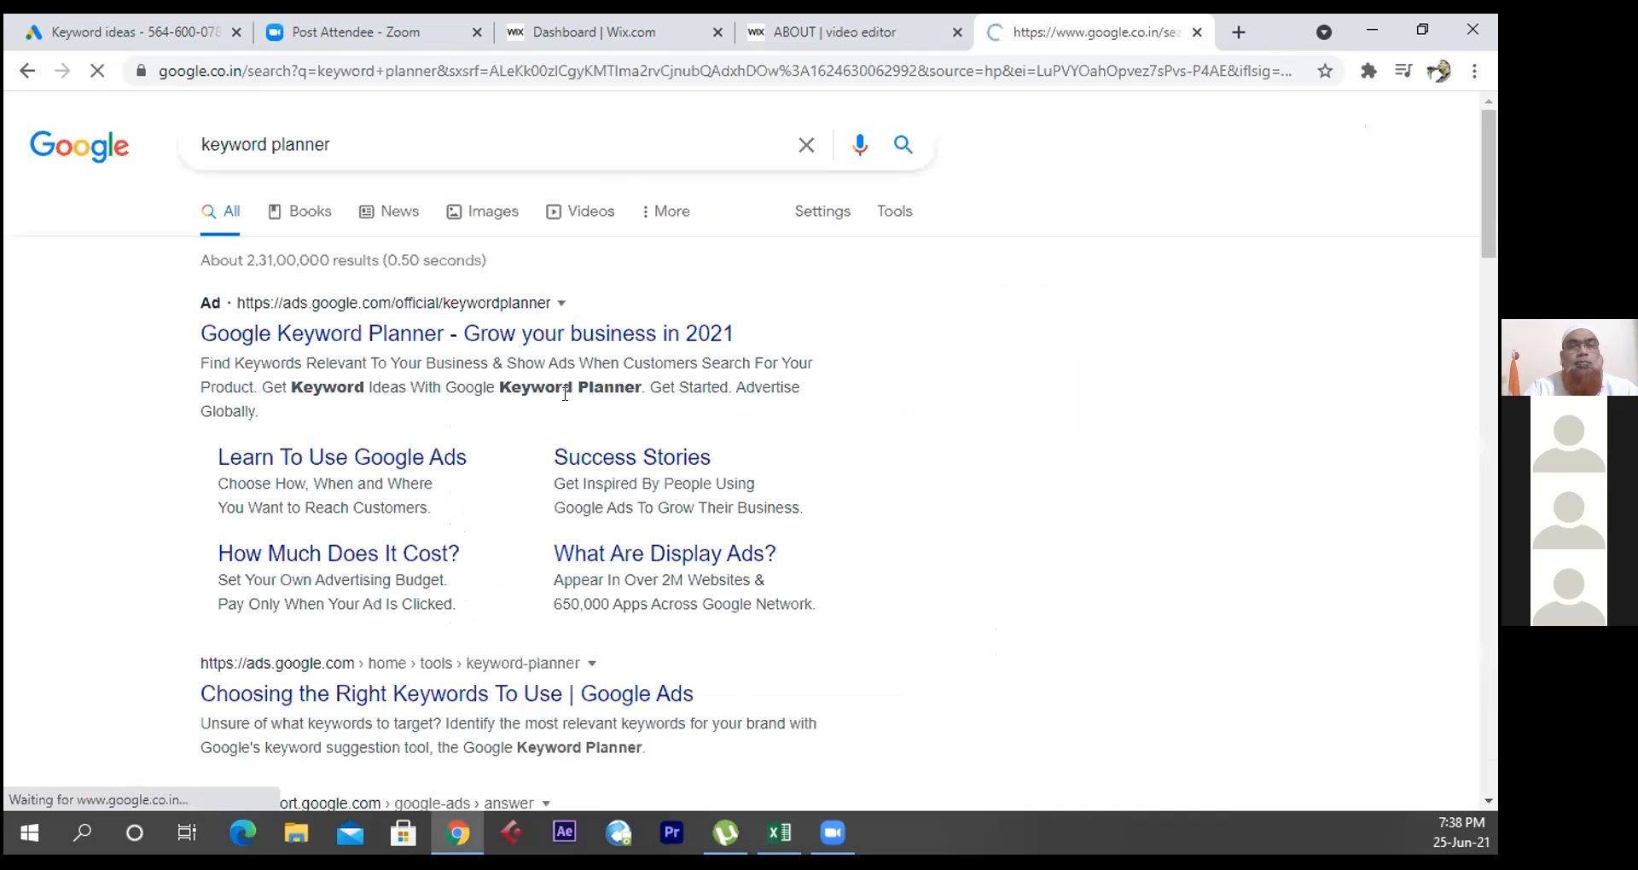
# - Look through the search results and open the sponsored Google Keyword Planner result
pyautogui.middleClick(474, 372)
pyautogui.scroll(-4, 300, 391)
pyautogui.scroll(7, 432, 381)
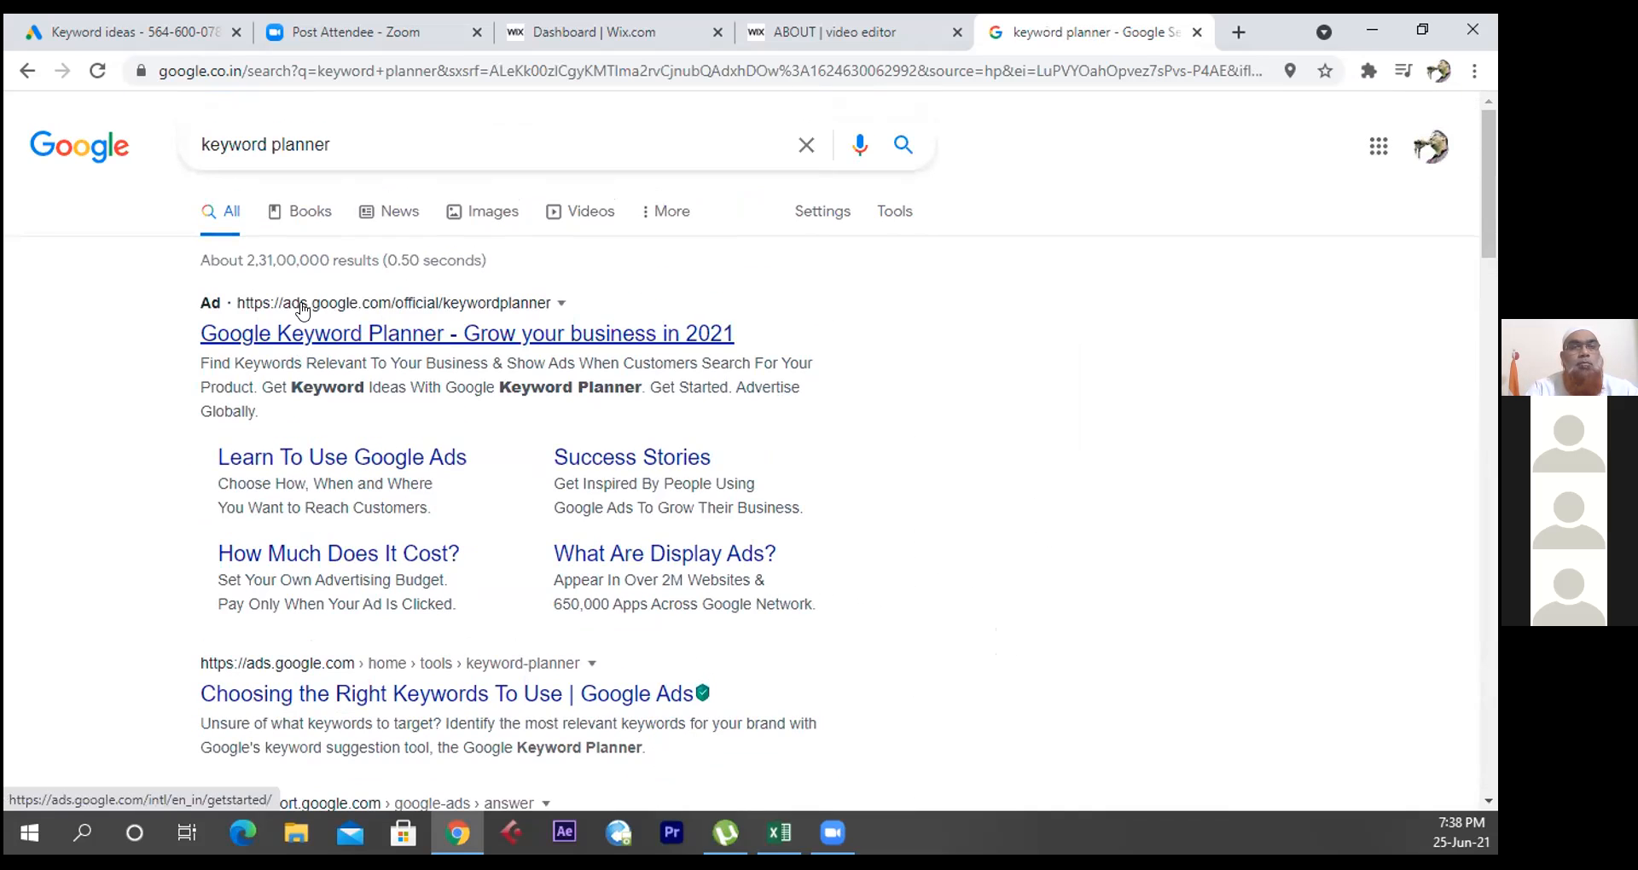
pyautogui.click(408, 338)
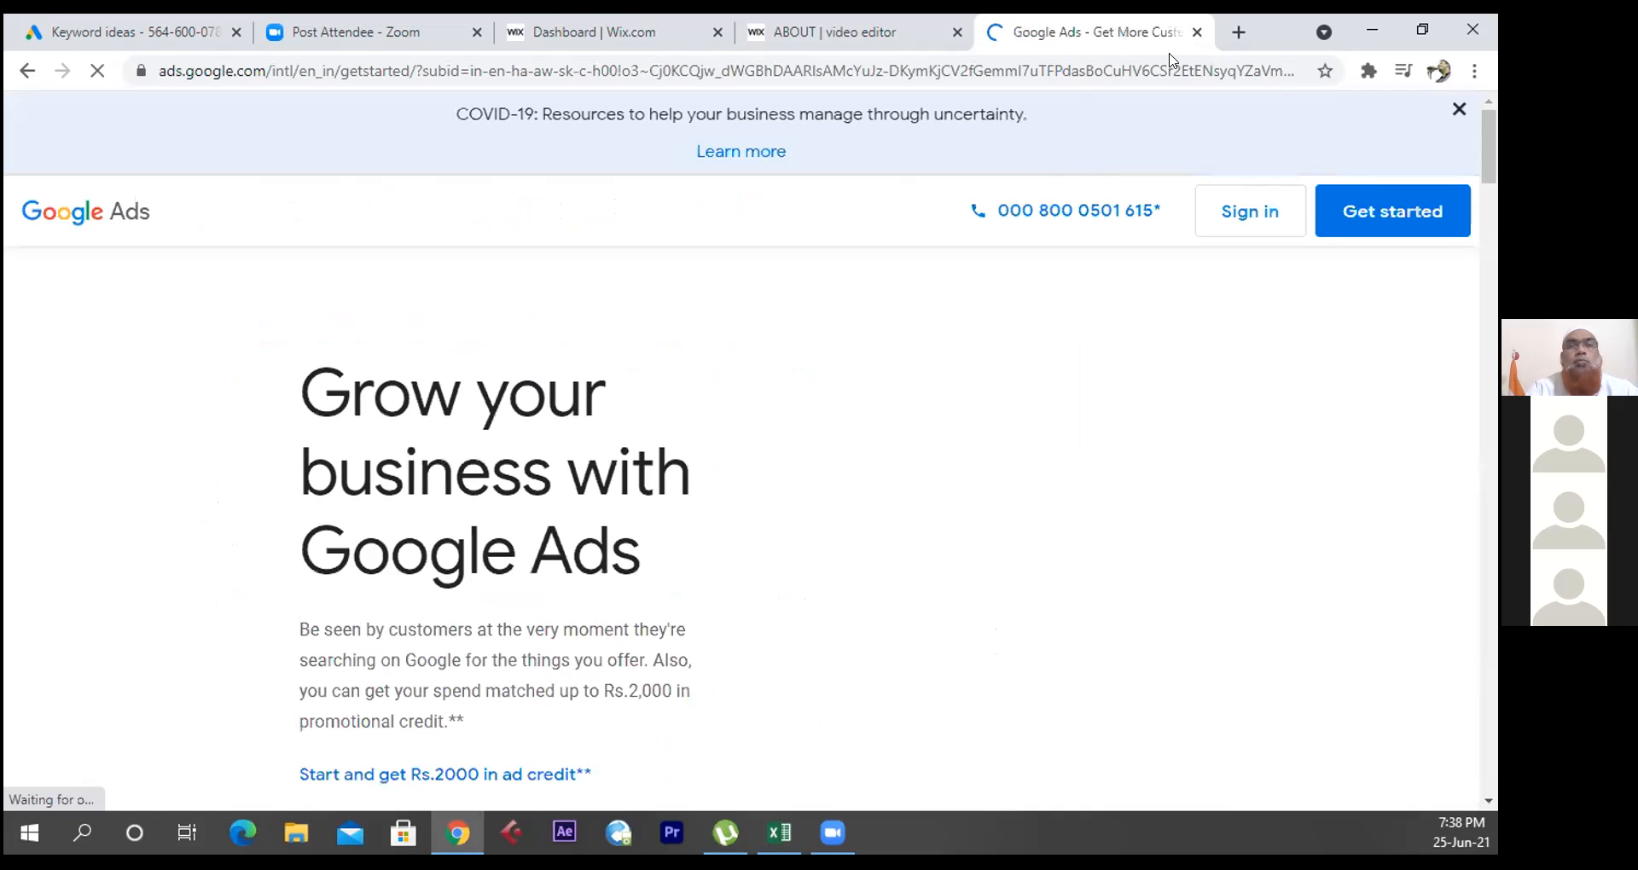
pyautogui.click(1238, 32)
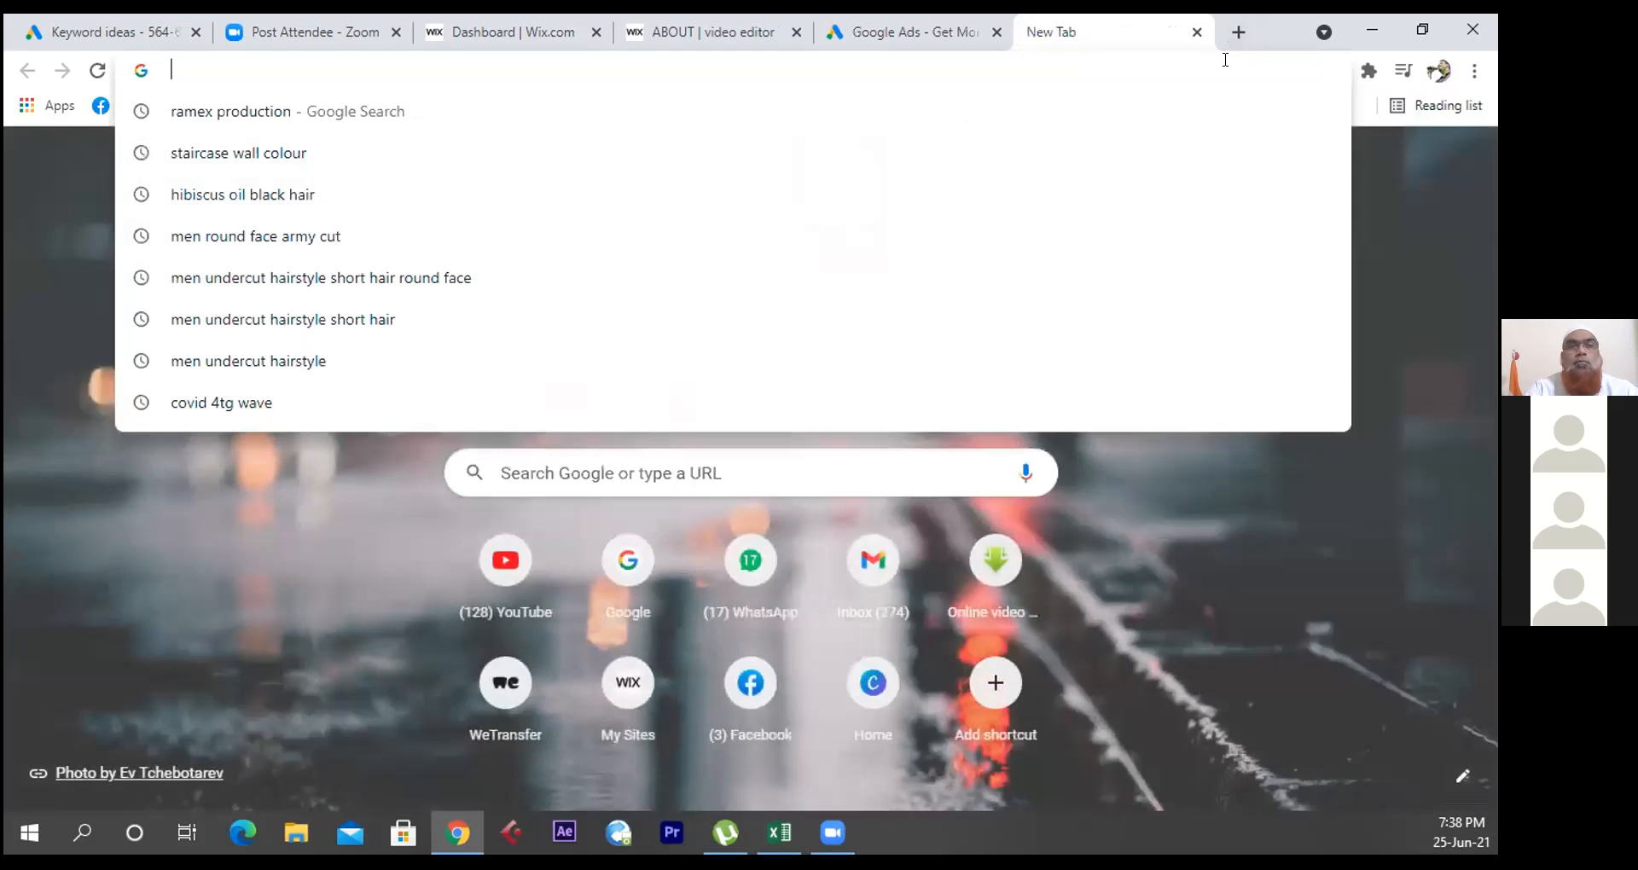
pyautogui.write('www.ads.')
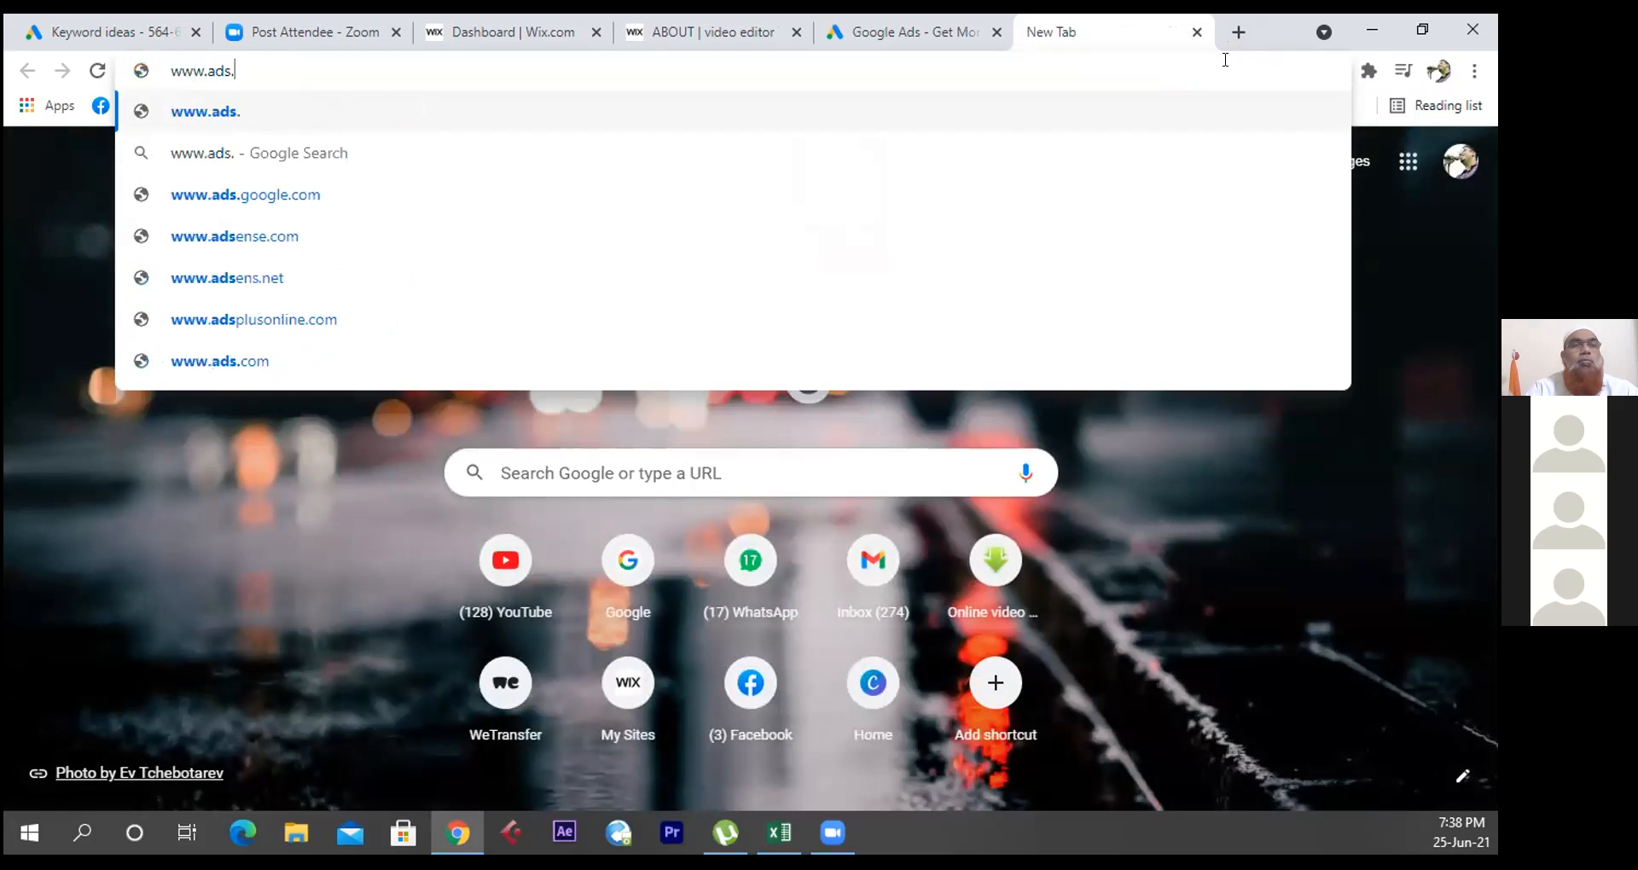
pyautogui.write('google.com')
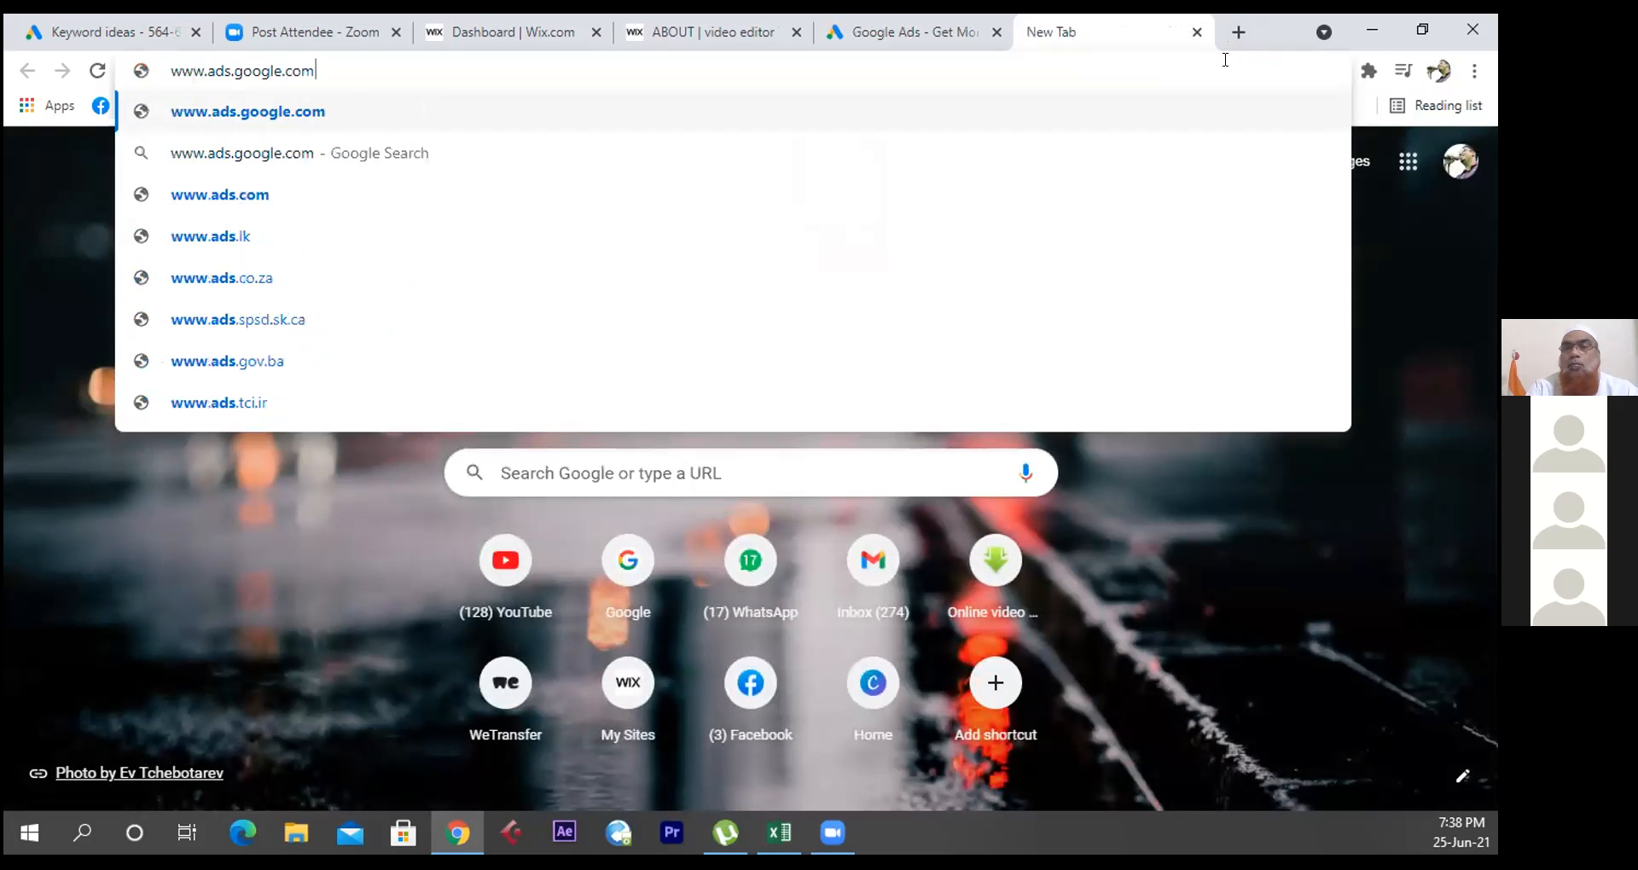
pyautogui.press('Return')
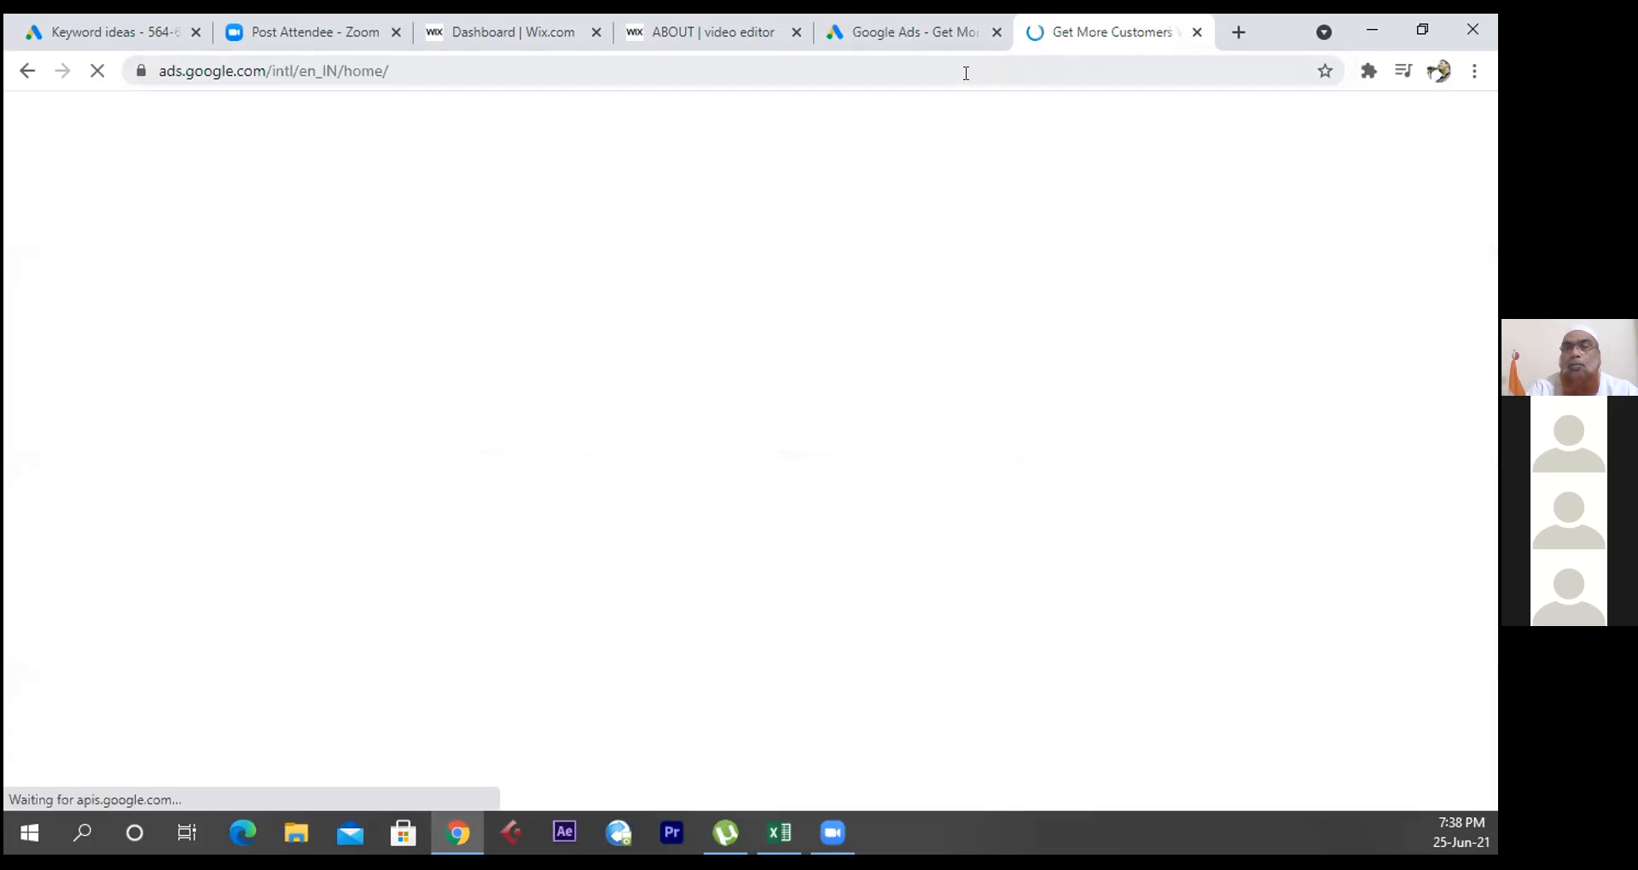
pyautogui.click(911, 32)
pyautogui.click(993, 34)
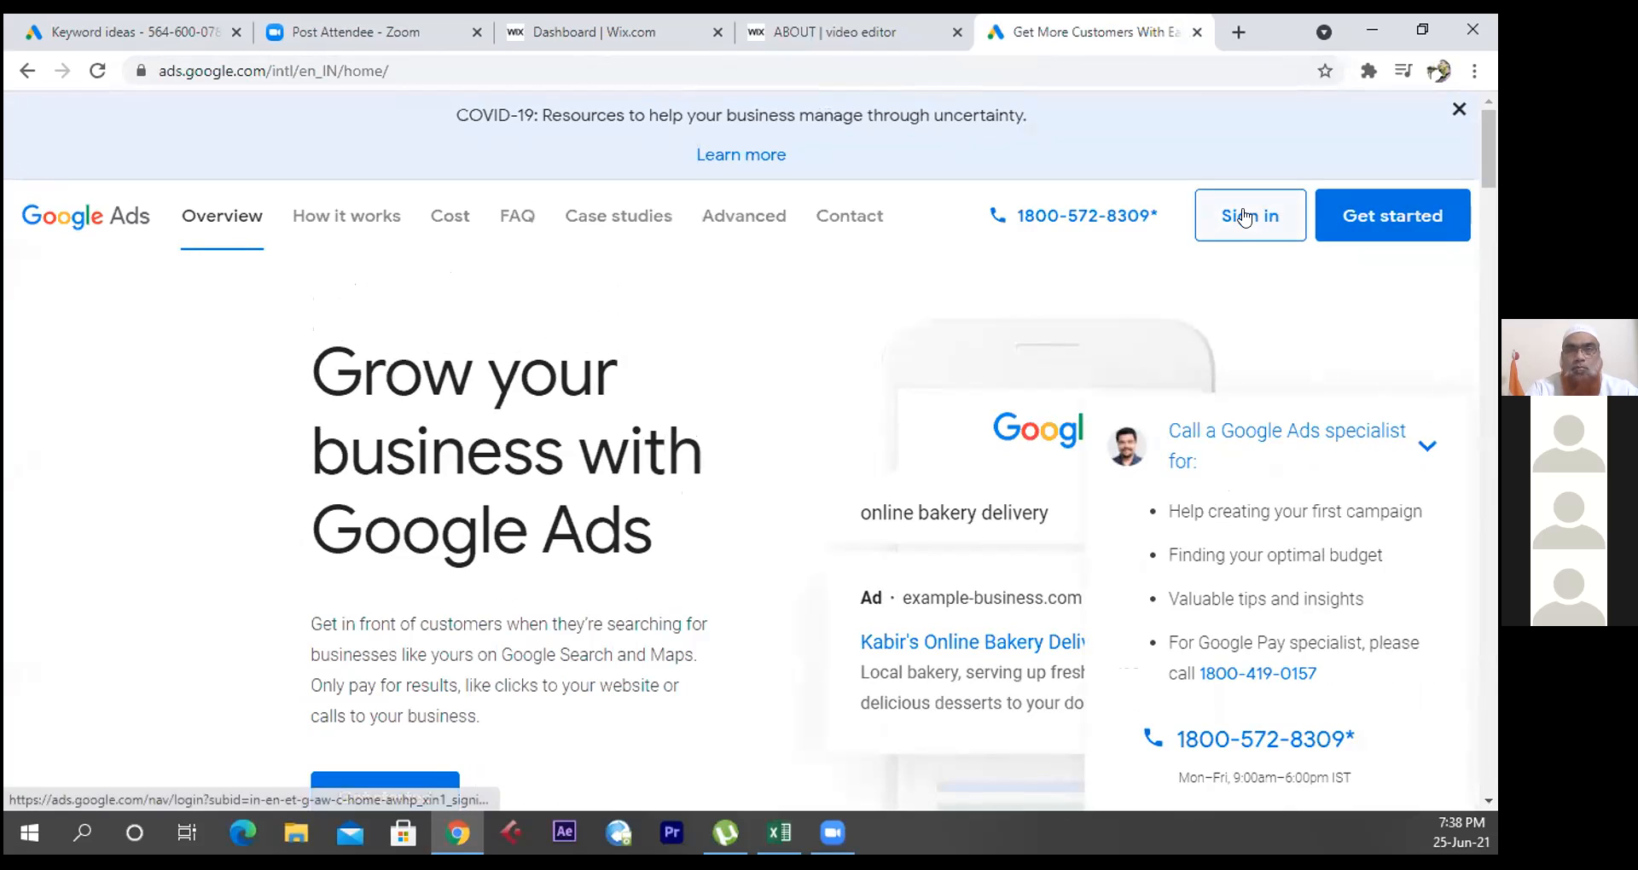
# - Get started with Google Ads from the home page and skip the video ad creation to go to billing
pyautogui.scroll(-3, 508, 512)
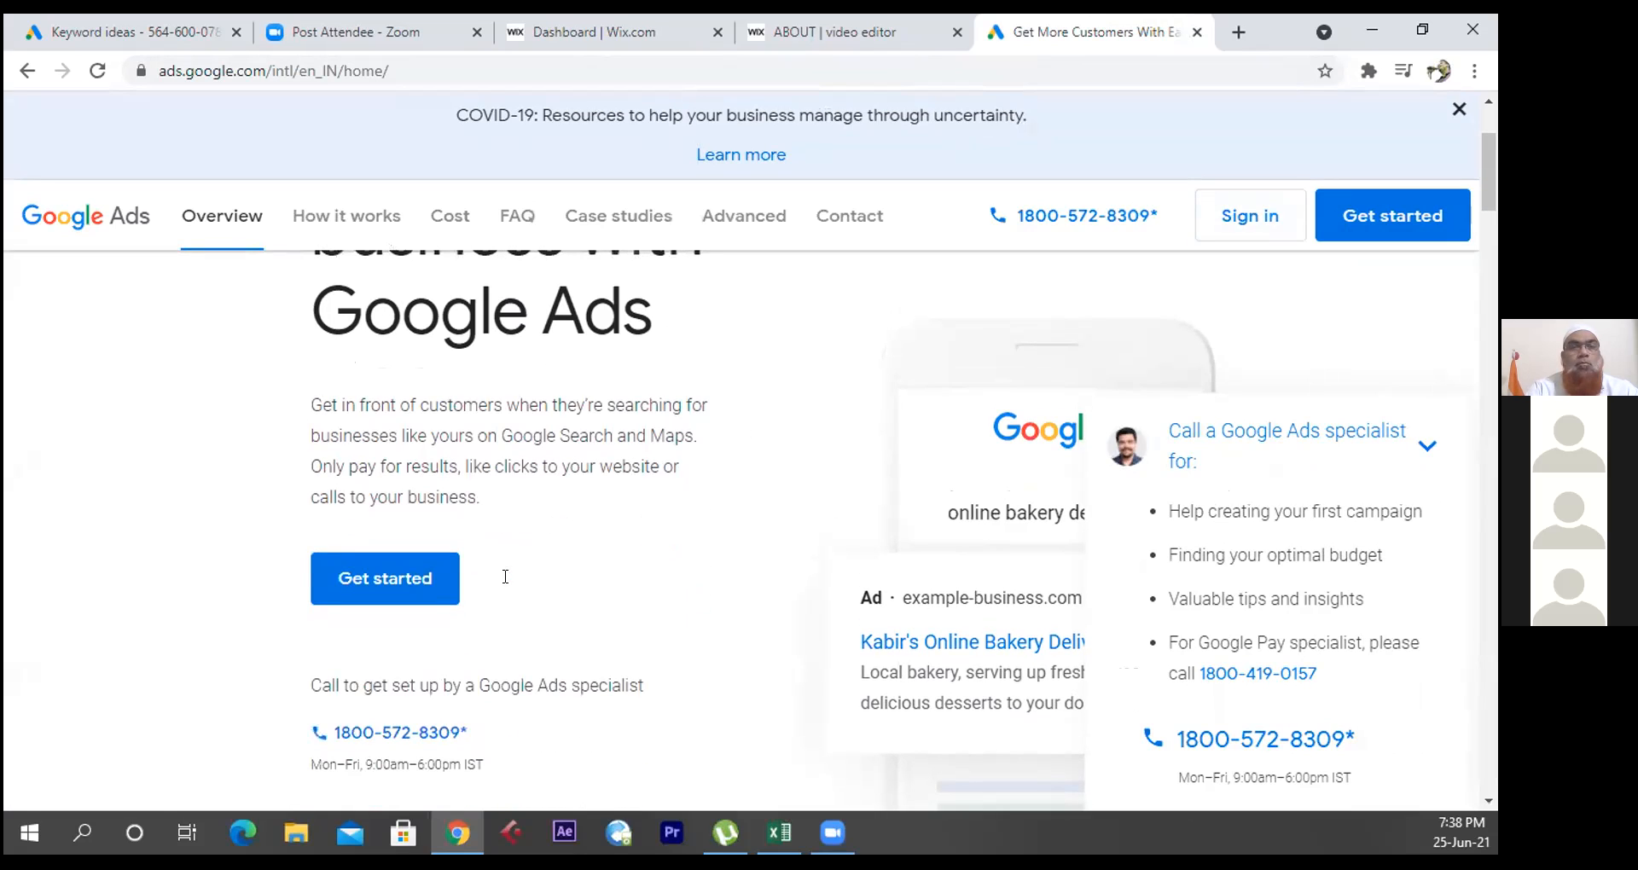
pyautogui.click(411, 587)
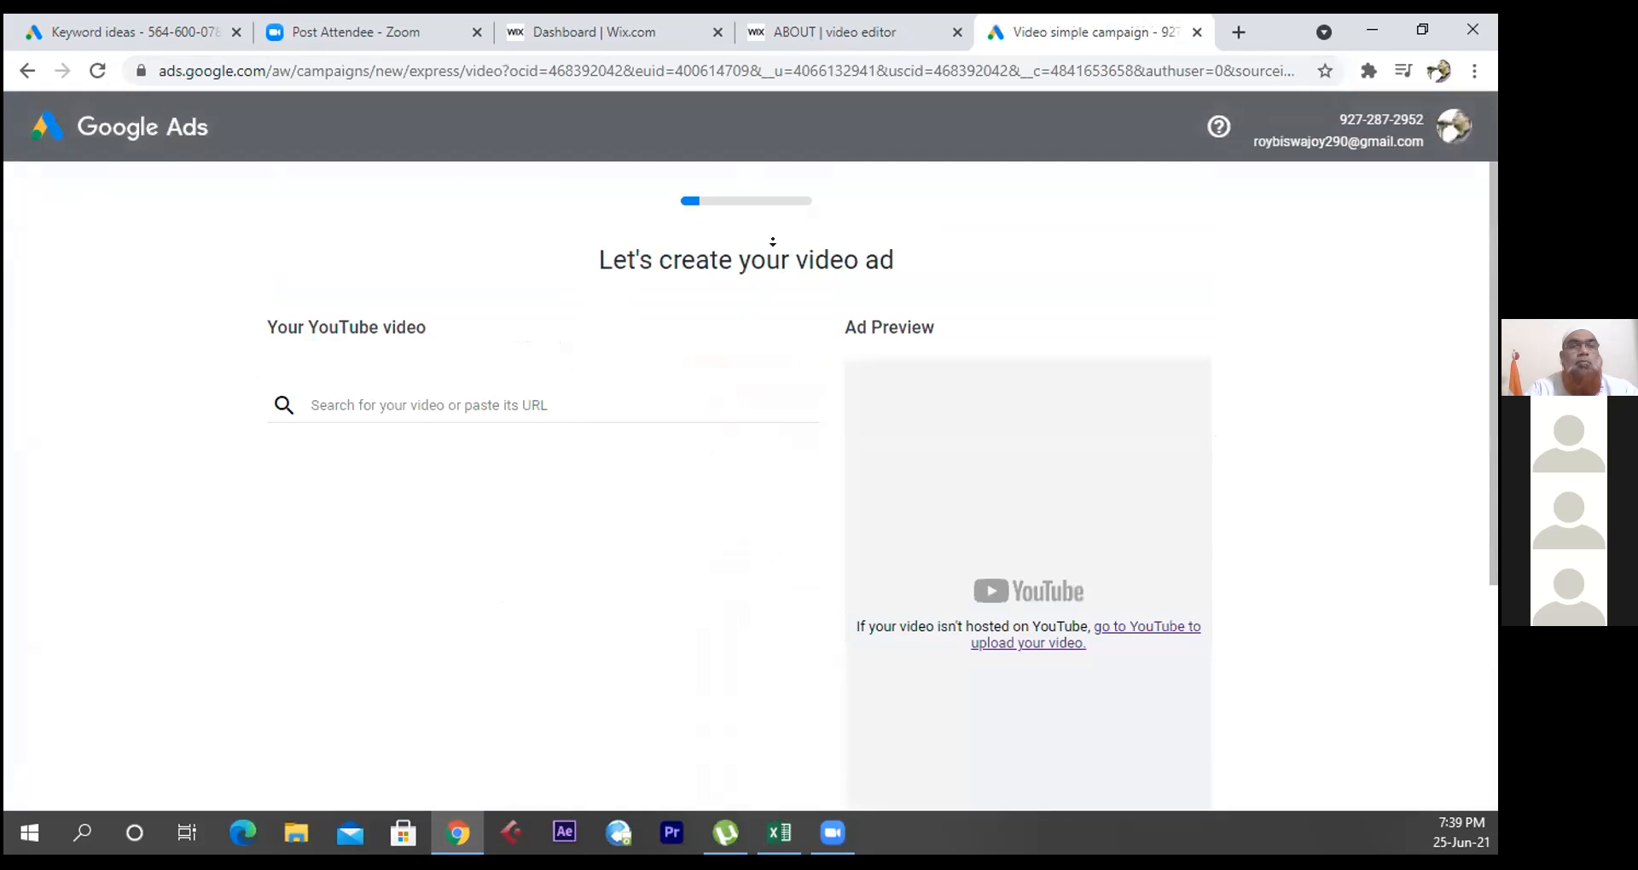
pyautogui.scroll(-4, 842, 387)
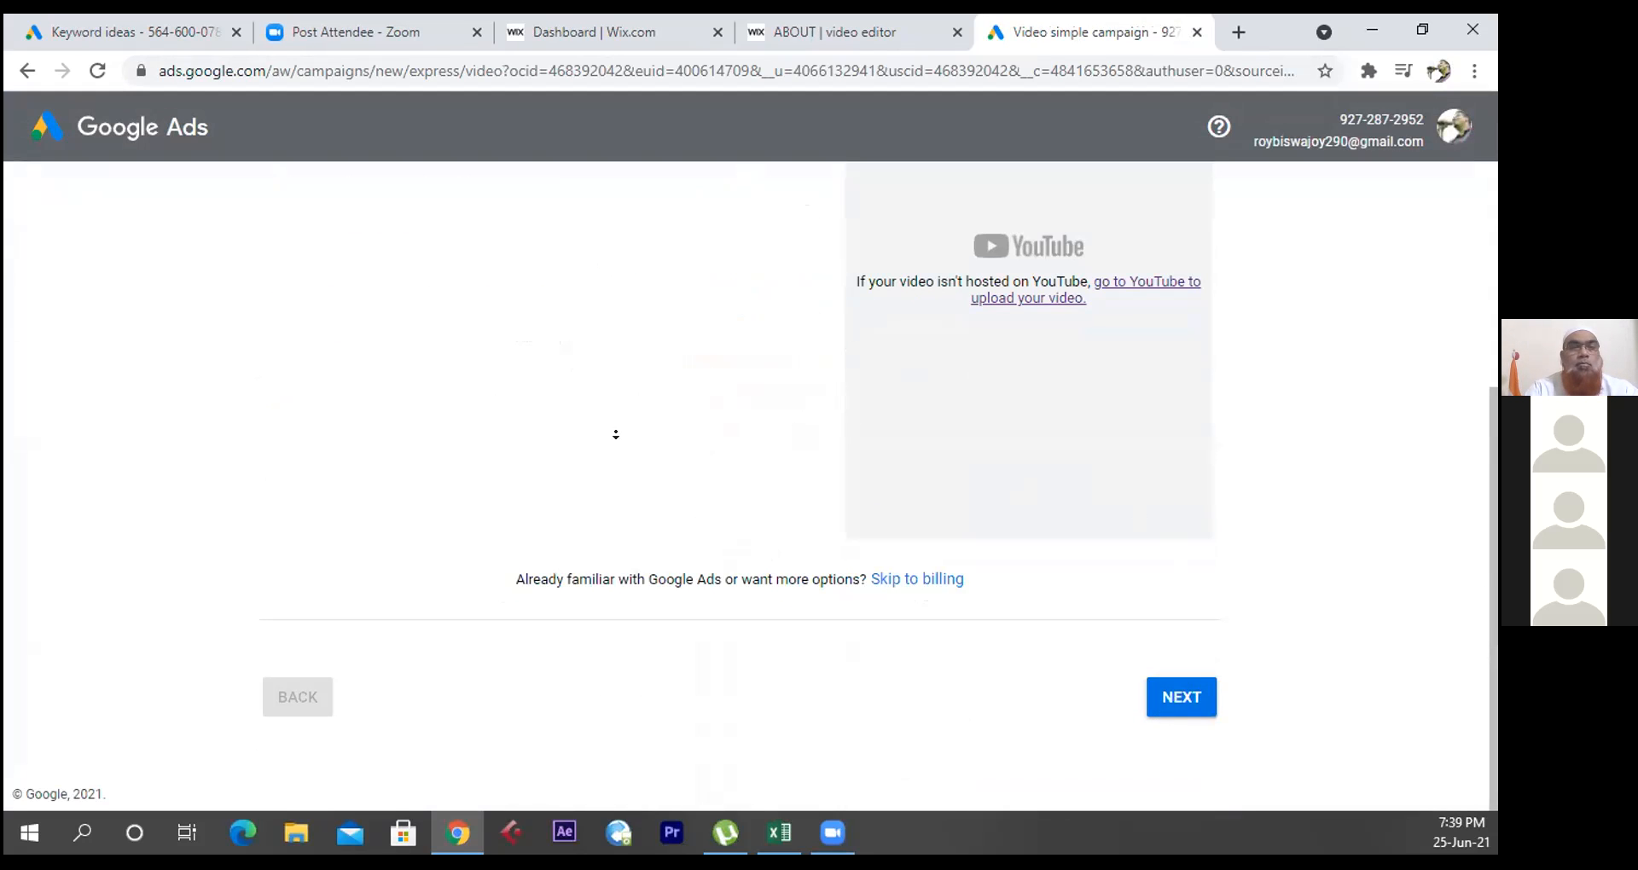
pyautogui.scroll(4, 615, 434)
pyautogui.scroll(-4, 604, 380)
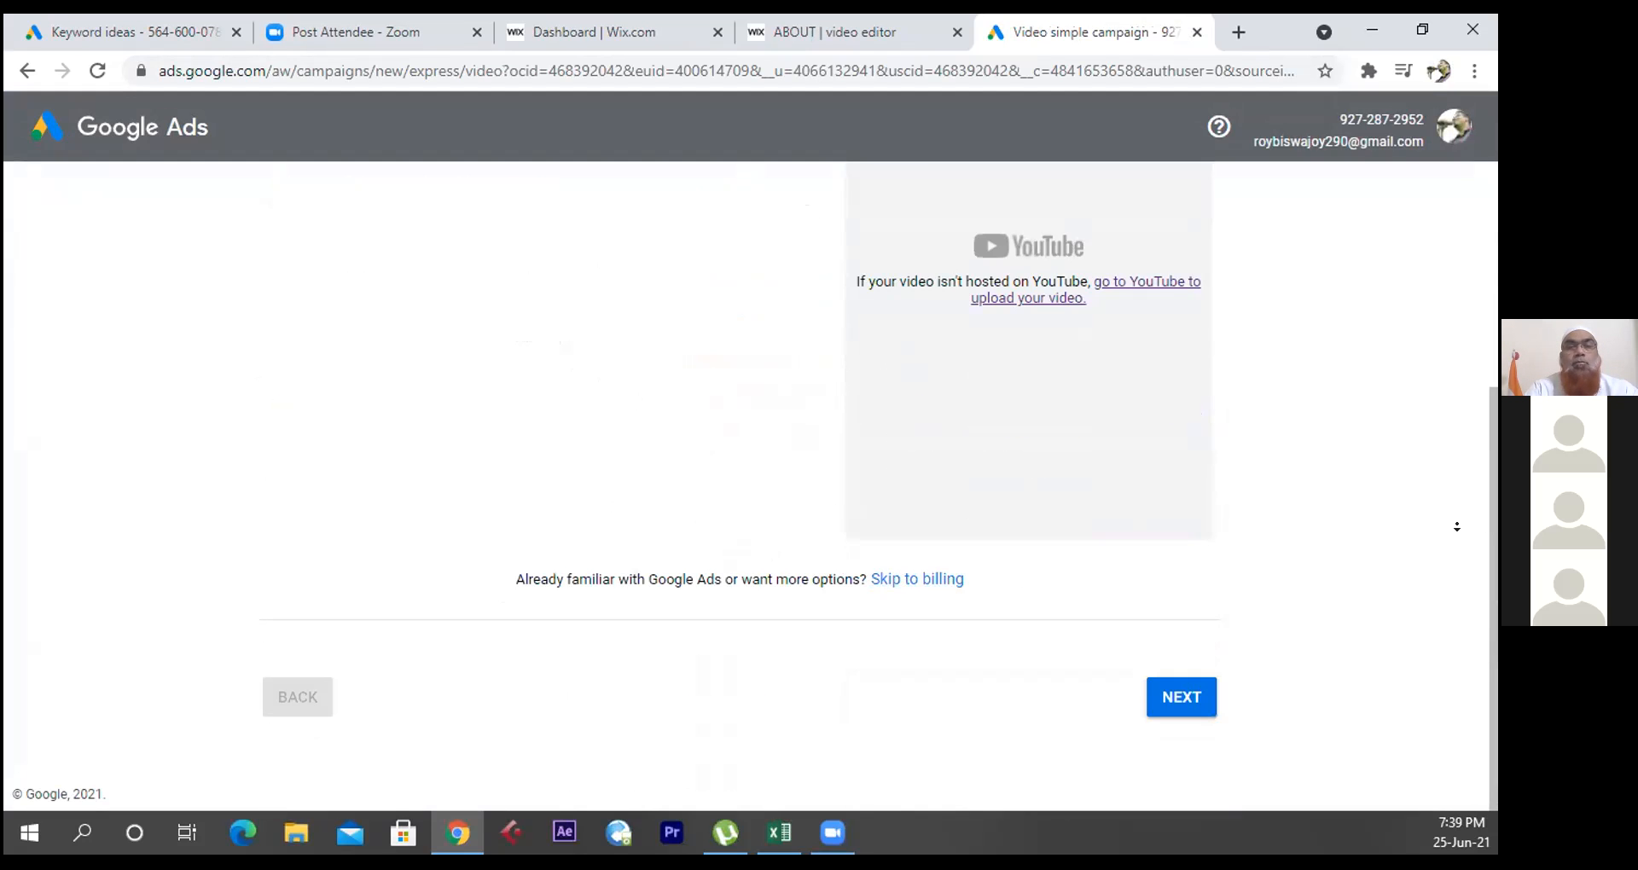
pyautogui.rightClick(1427, 529)
pyautogui.click(1409, 584)
pyautogui.click(910, 579)
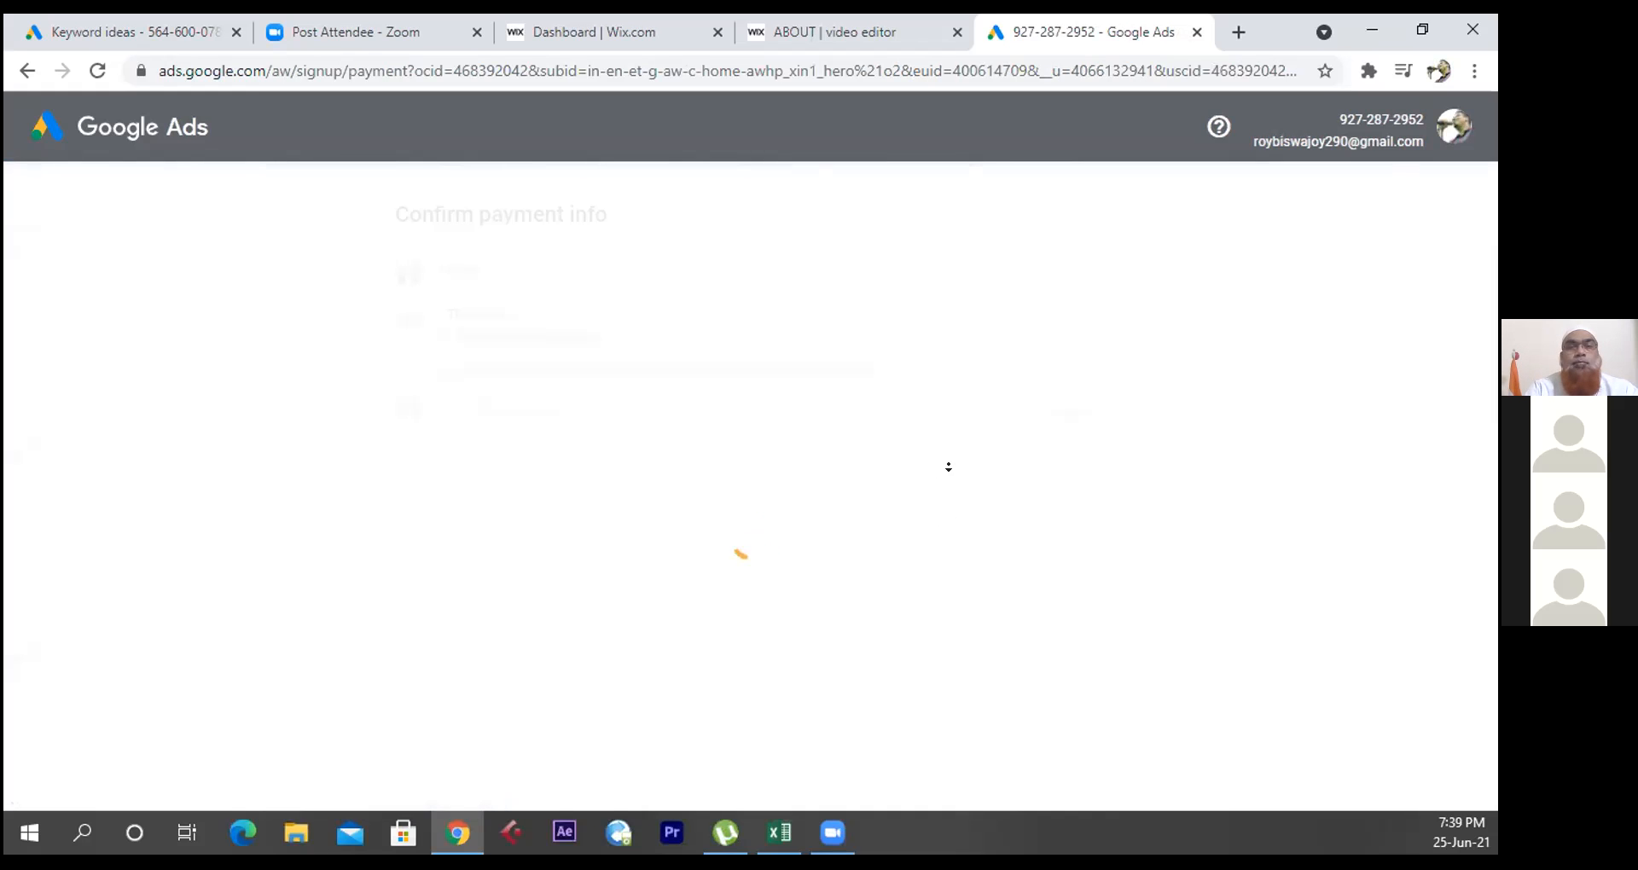
# - Examine the payments profile, payment method and payment amount sections of the sign-up billing page
pyautogui.scroll(-3, 949, 467)
pyautogui.scroll(-6, 948, 467)
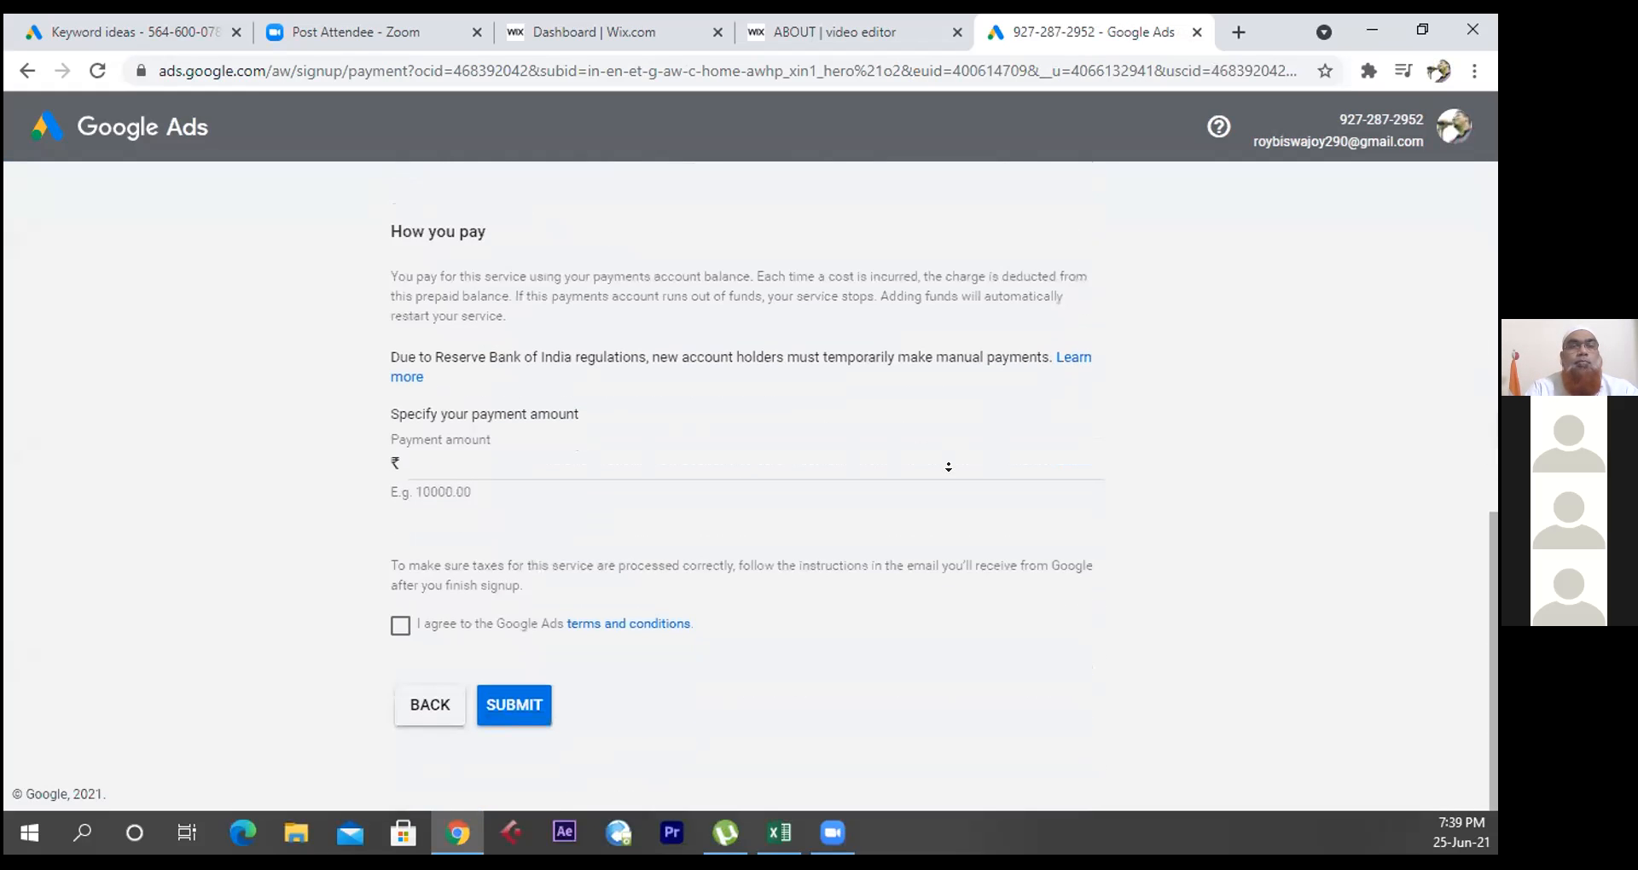
pyautogui.scroll(6, 759, 528)
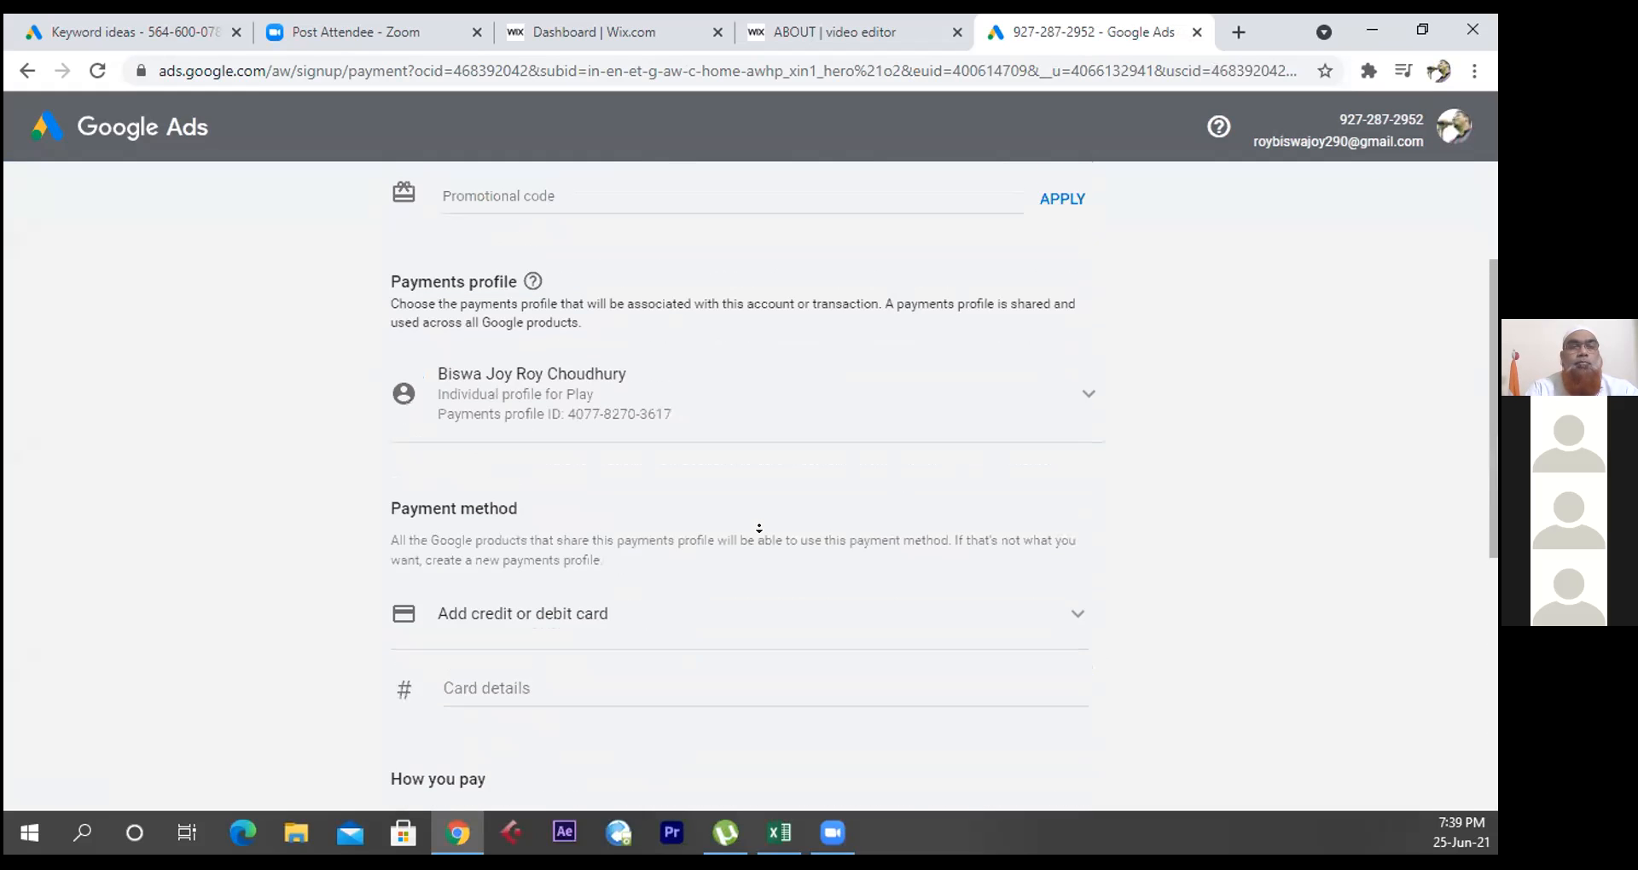
pyautogui.scroll(3, 355, 308)
pyautogui.scroll(-1, 844, 366)
pyautogui.scroll(1, 995, 523)
pyautogui.scroll(-8, 998, 463)
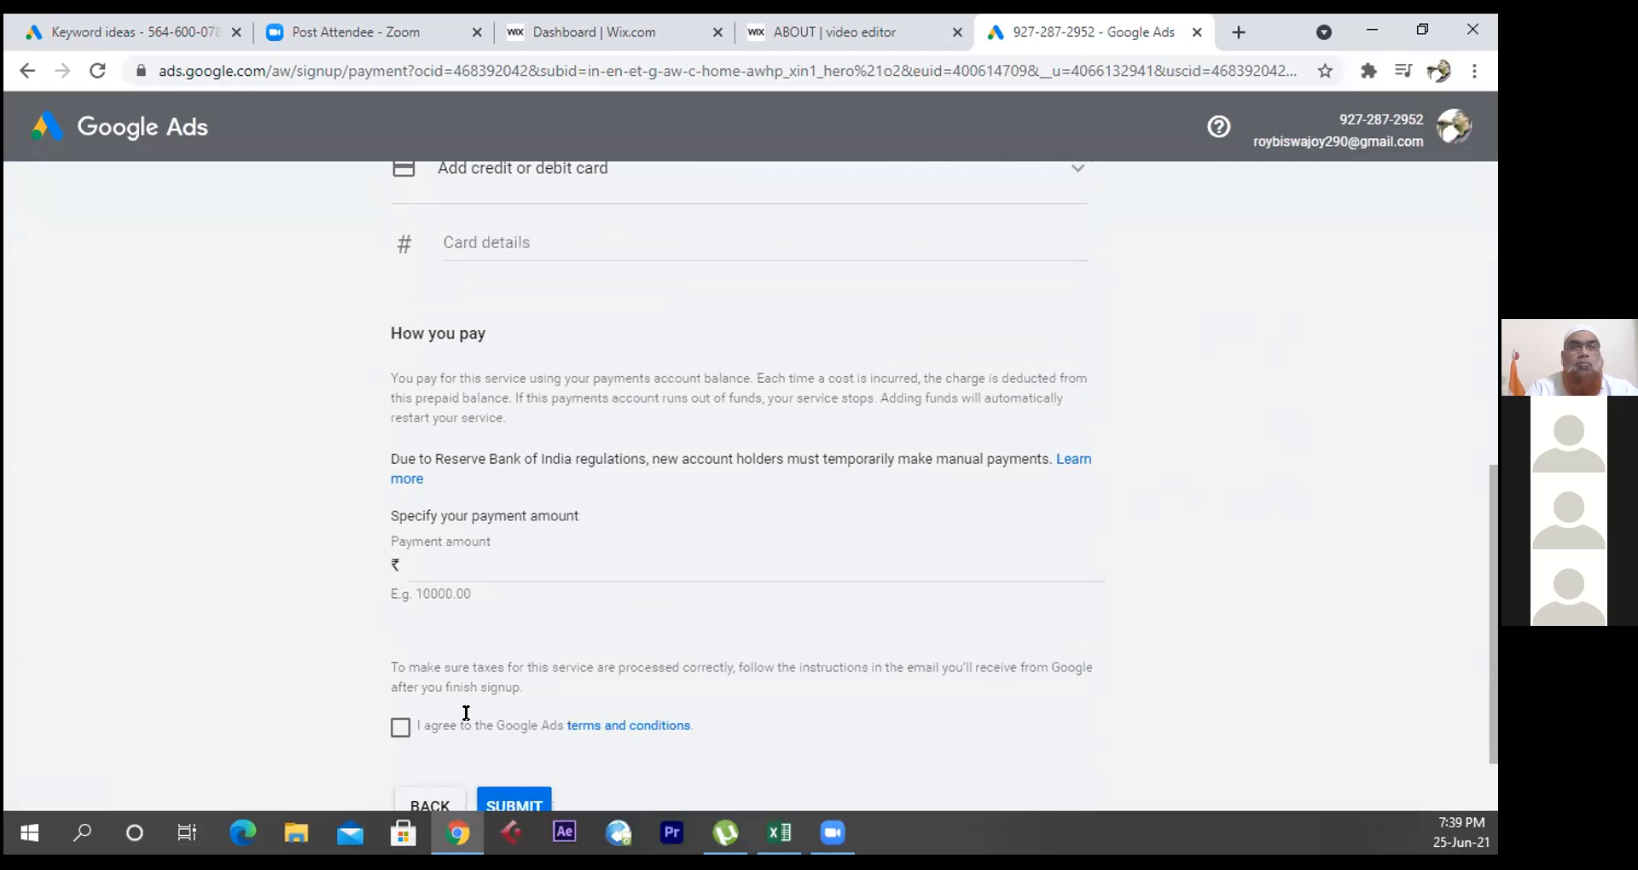
# - Switch from the current Google account to the Ramex Production account in Google Ads
pyautogui.click(1439, 136)
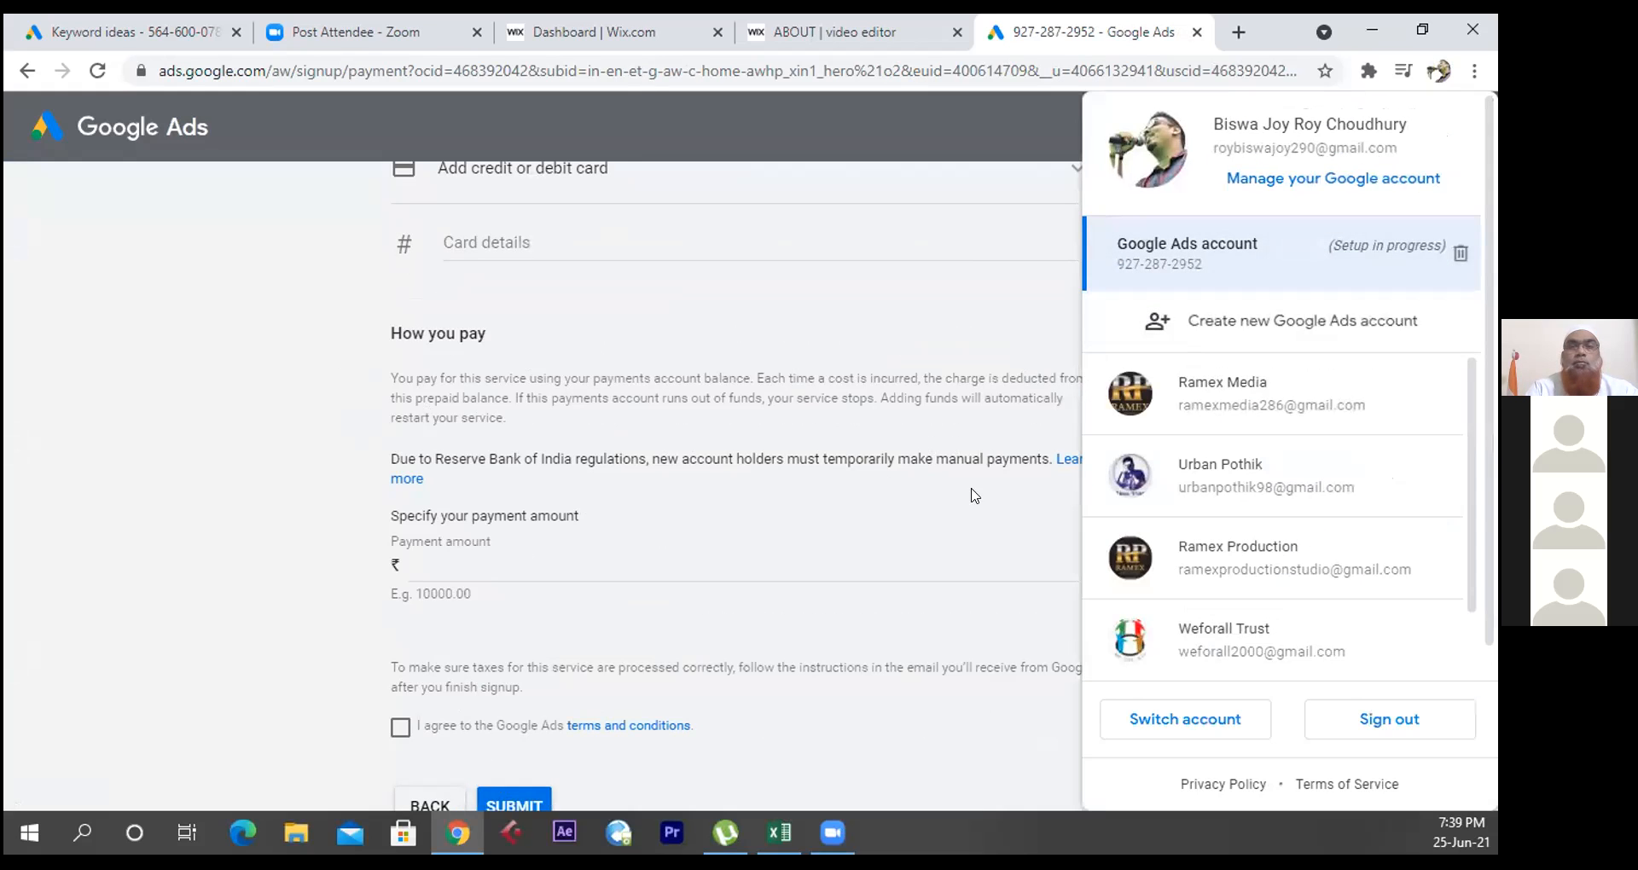
pyautogui.click(1251, 556)
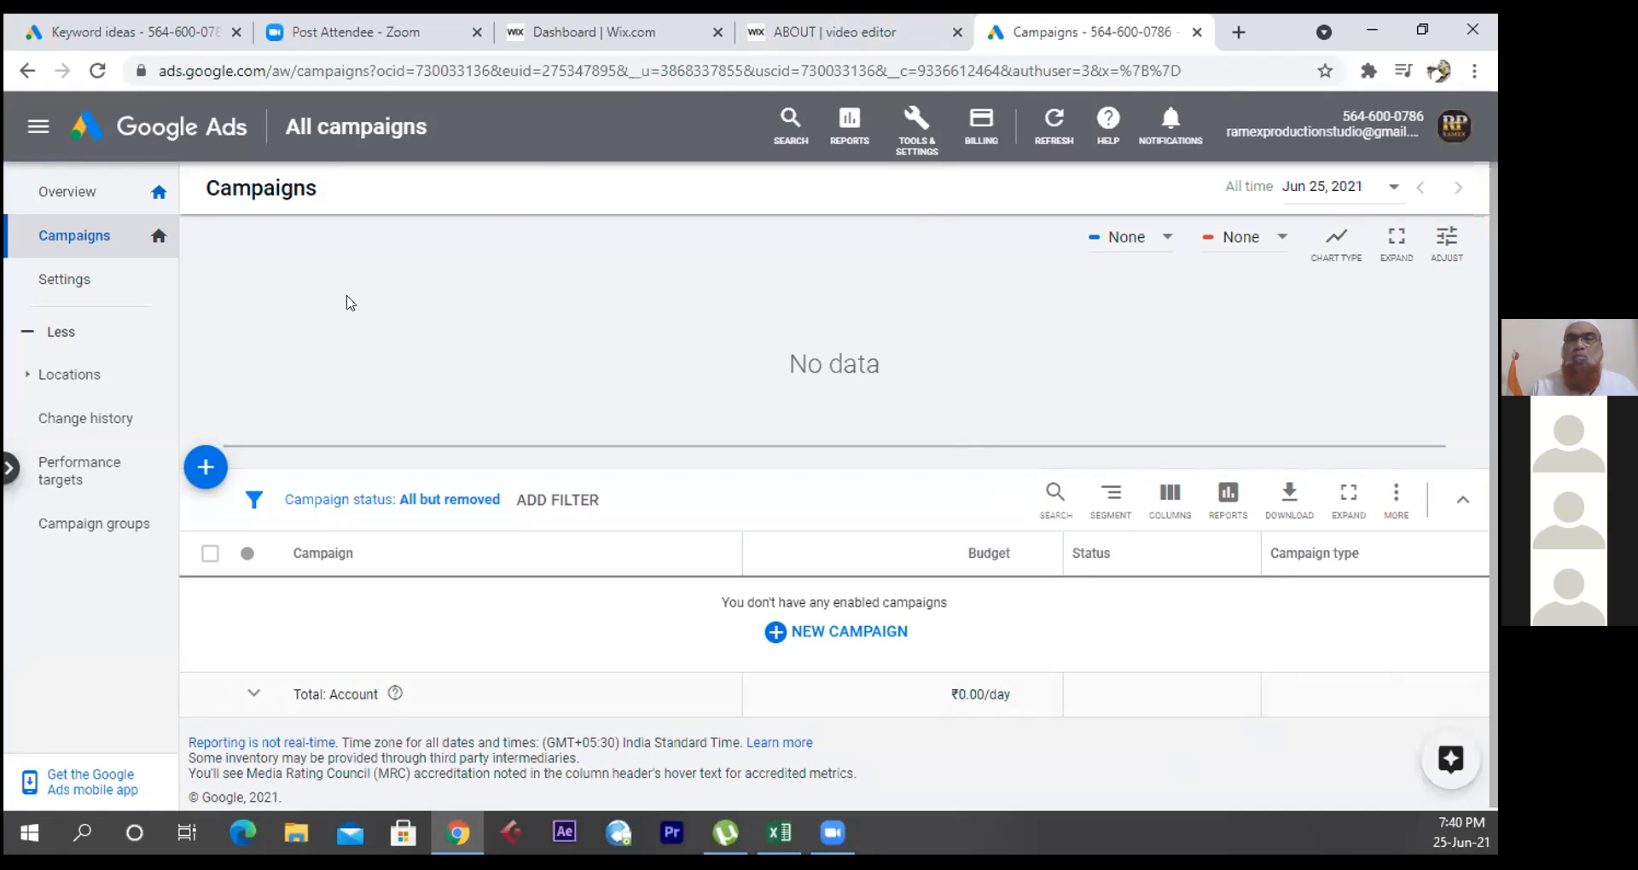
pyautogui.click(802, 32)
pyautogui.click(1067, 31)
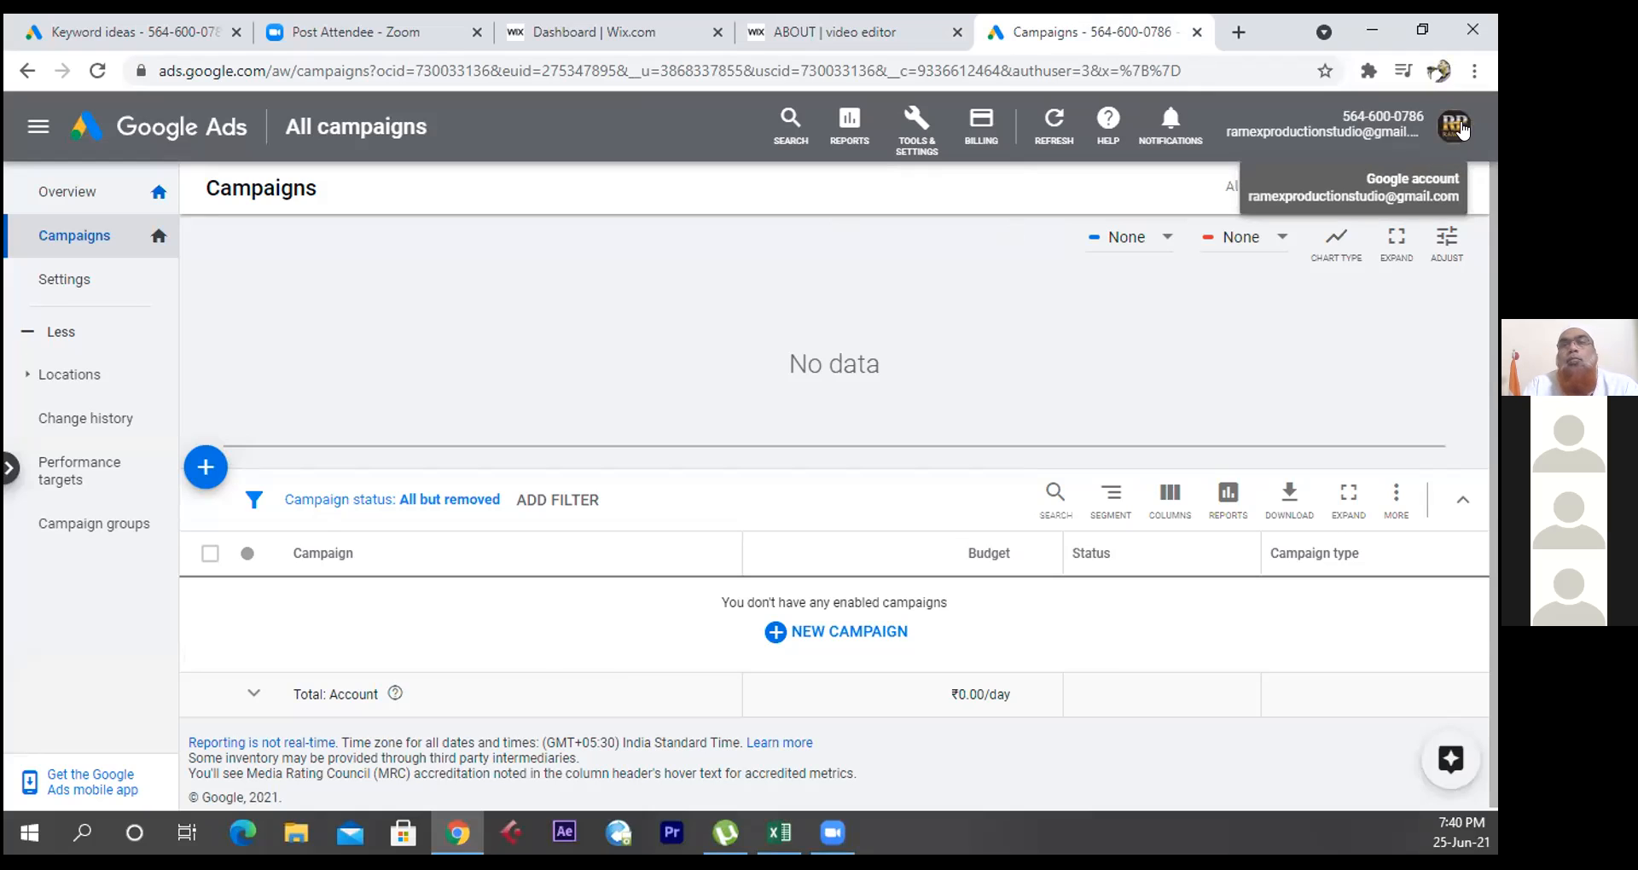
pyautogui.click(1455, 128)
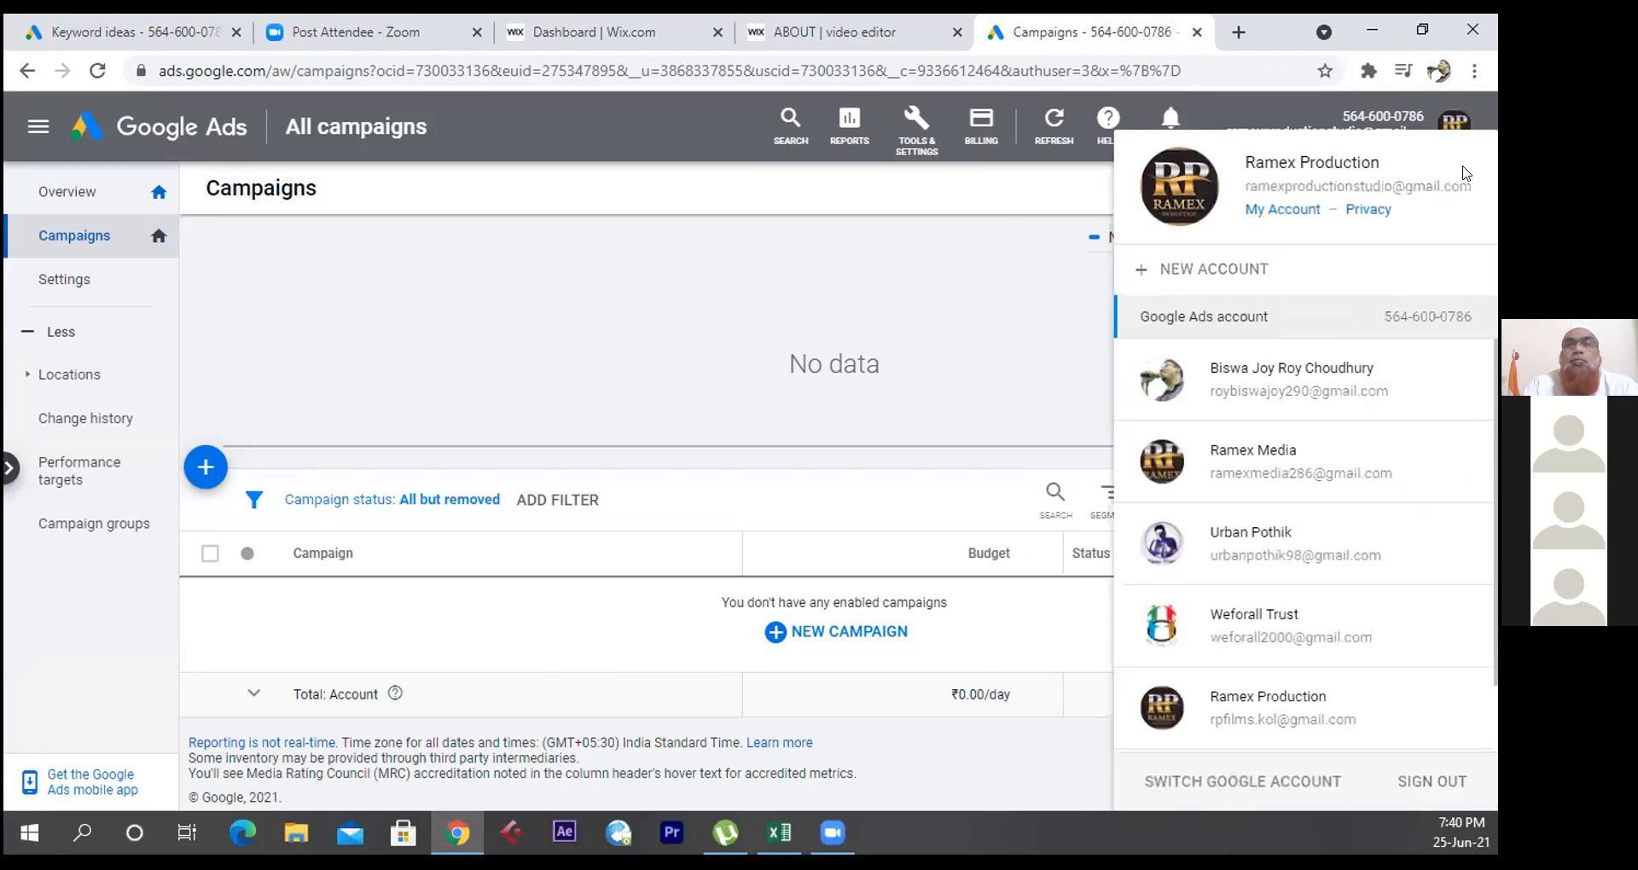
pyautogui.click(1454, 122)
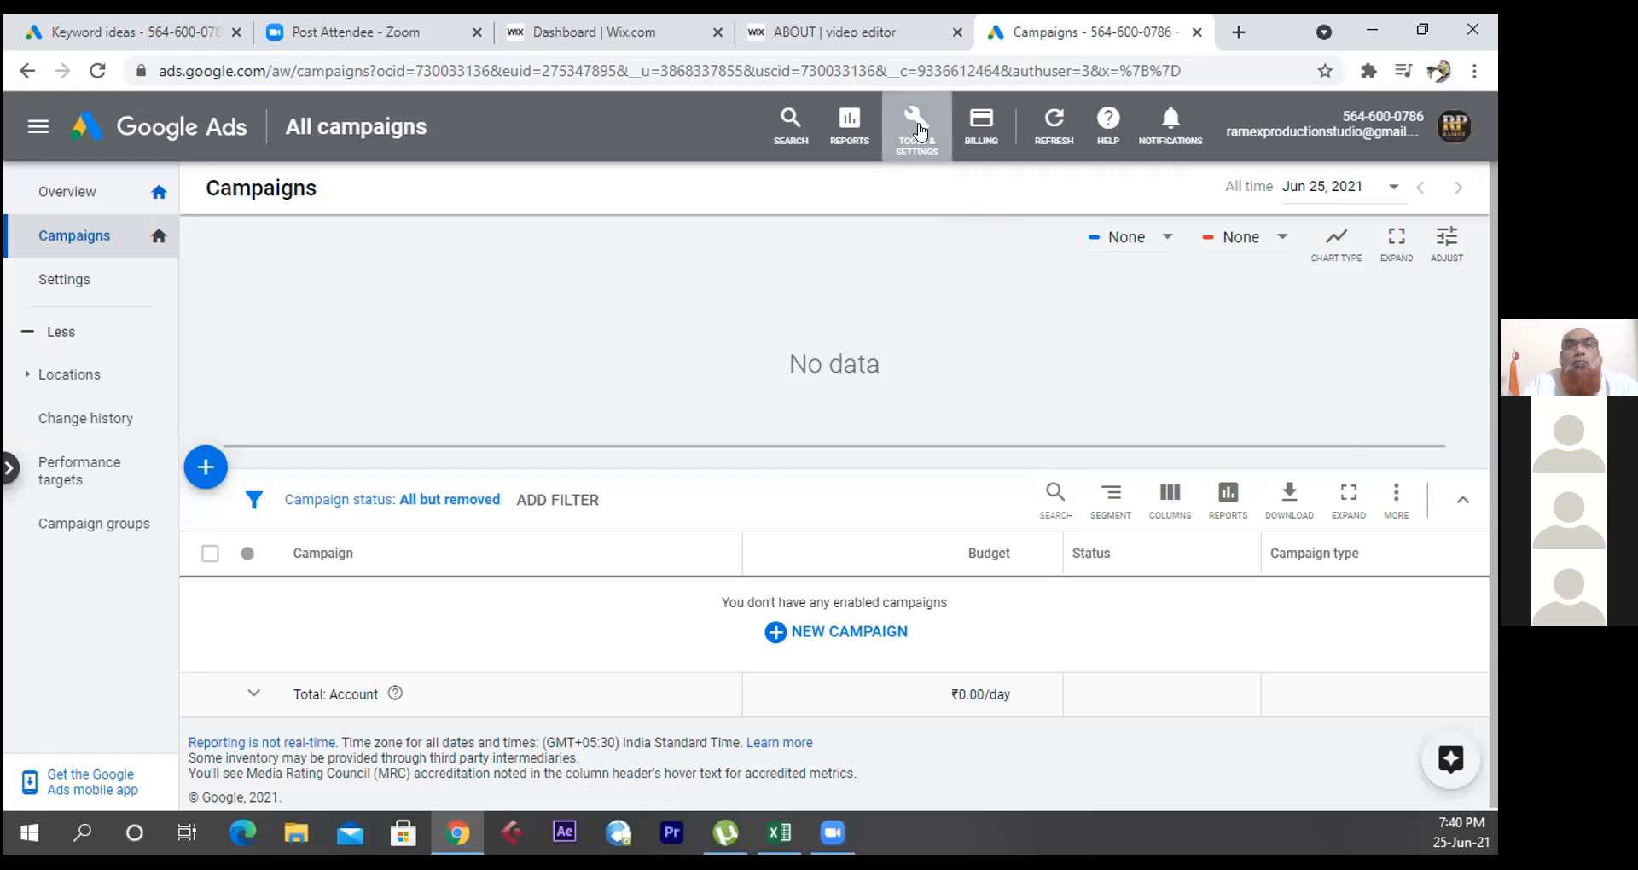
# - Open Keyword Planner and choose to get search volume and forecasts
pyautogui.click(919, 129)
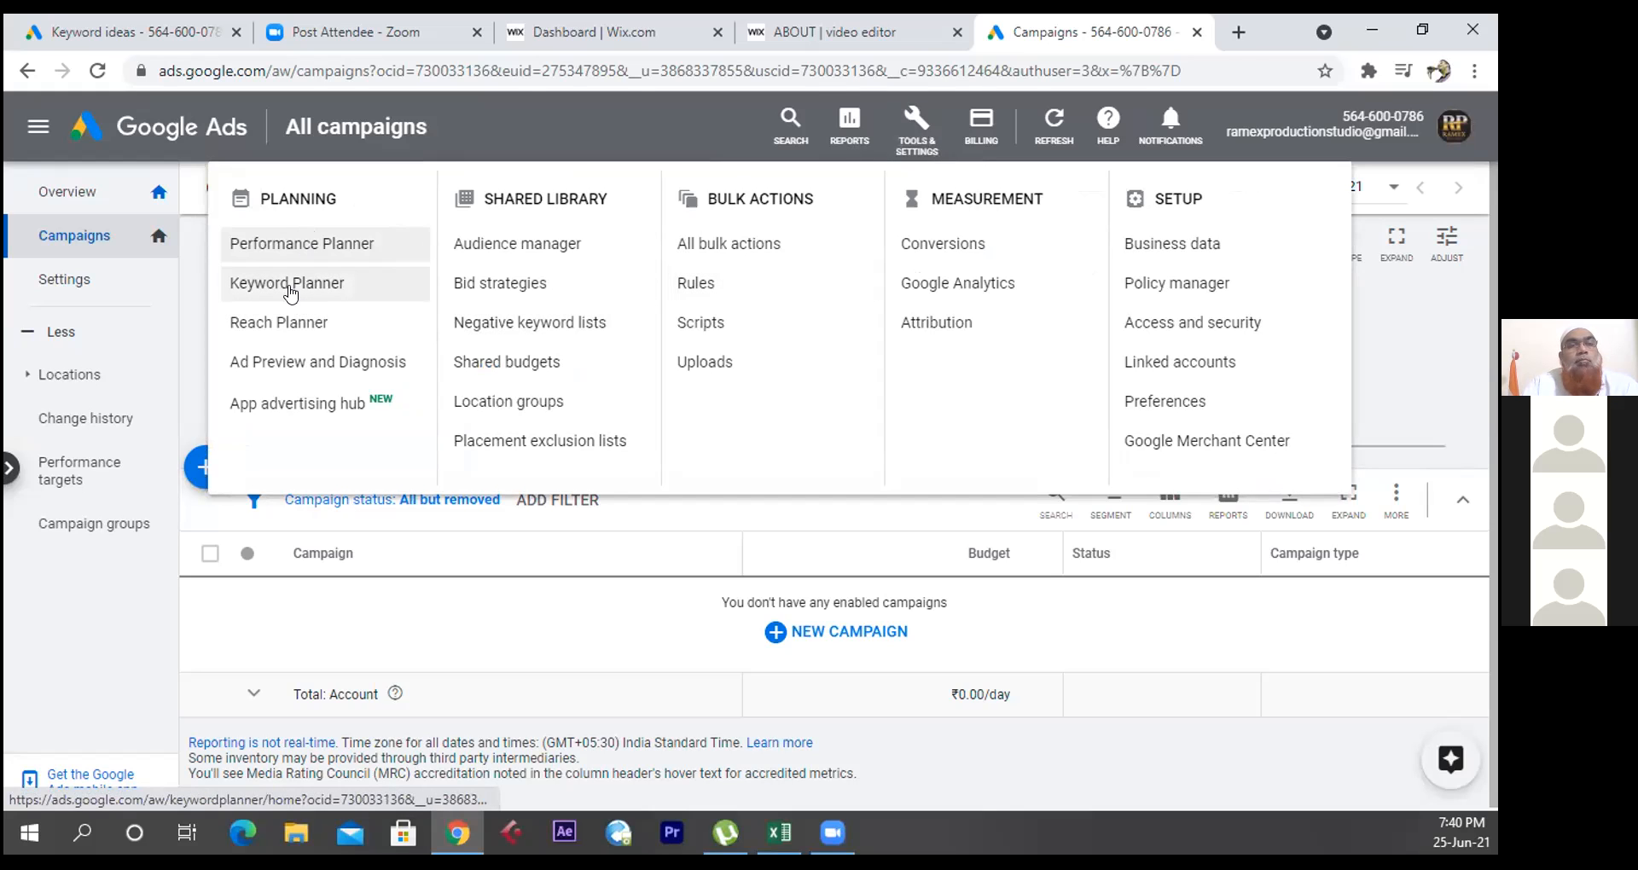
pyautogui.click(291, 290)
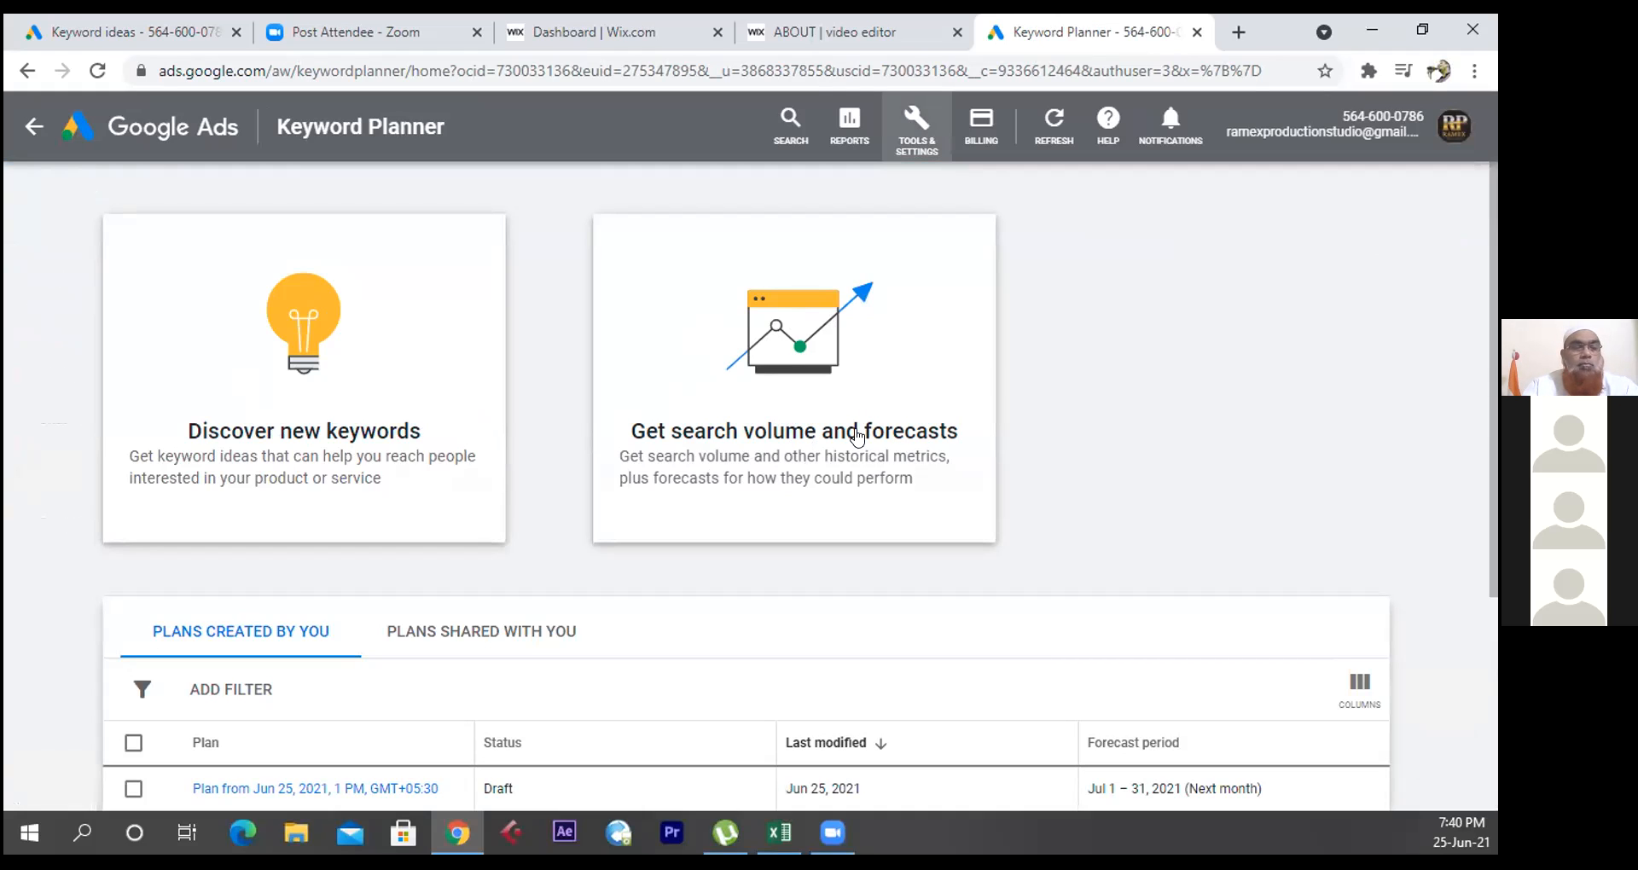
pyautogui.click(858, 437)
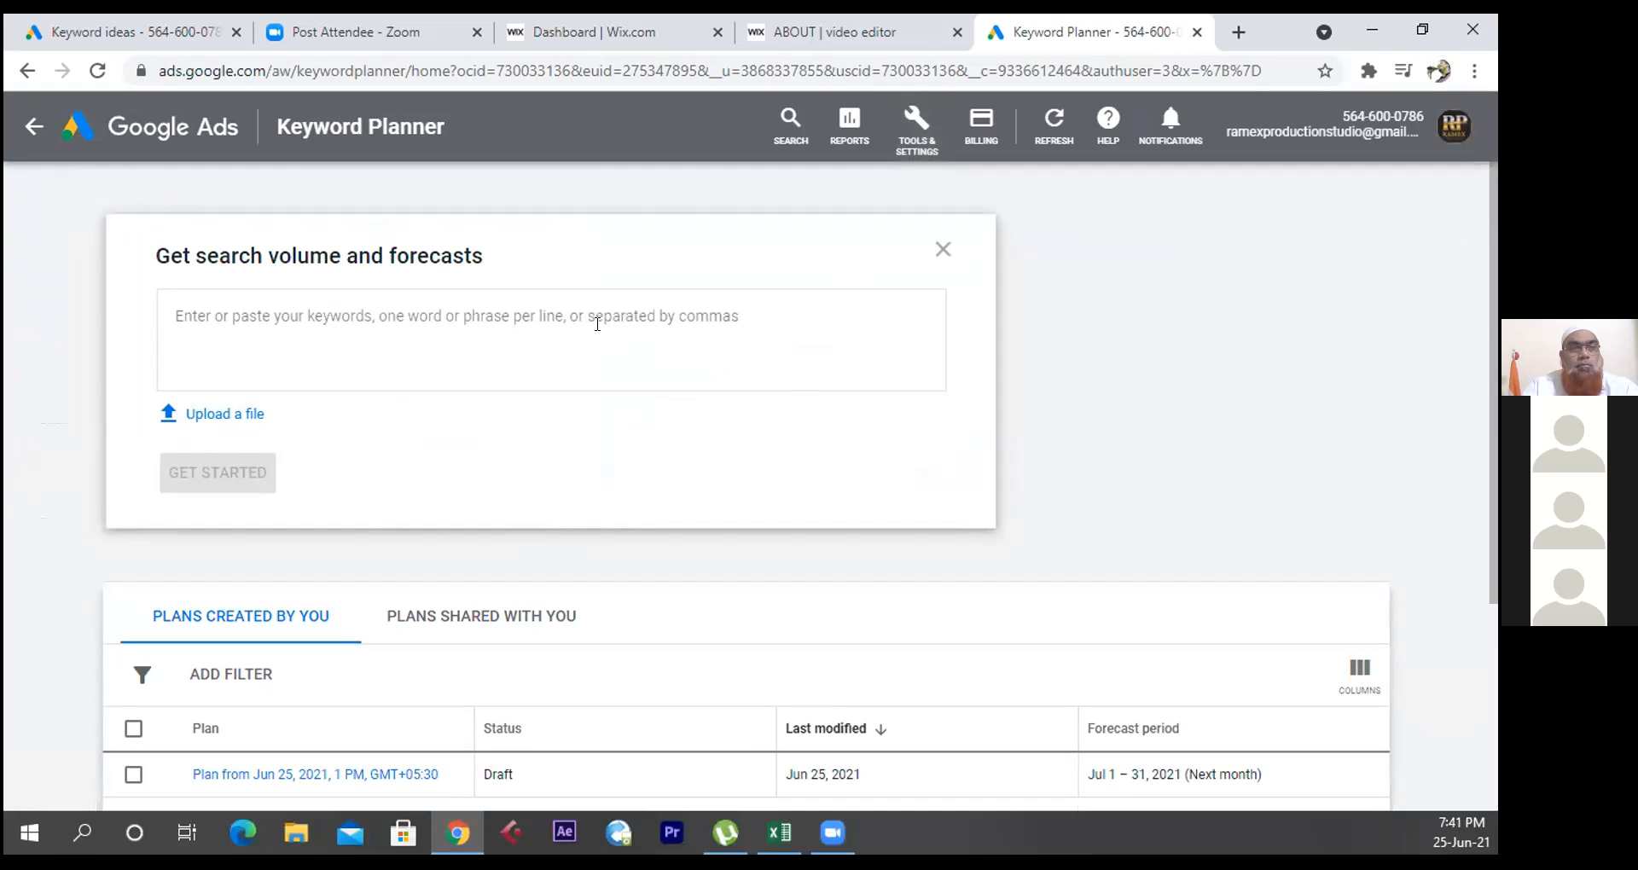
# - Enter "film editor" and "video editor" on separate lines as the first keywords for the search volume forecast
pyautogui.write('film edit')
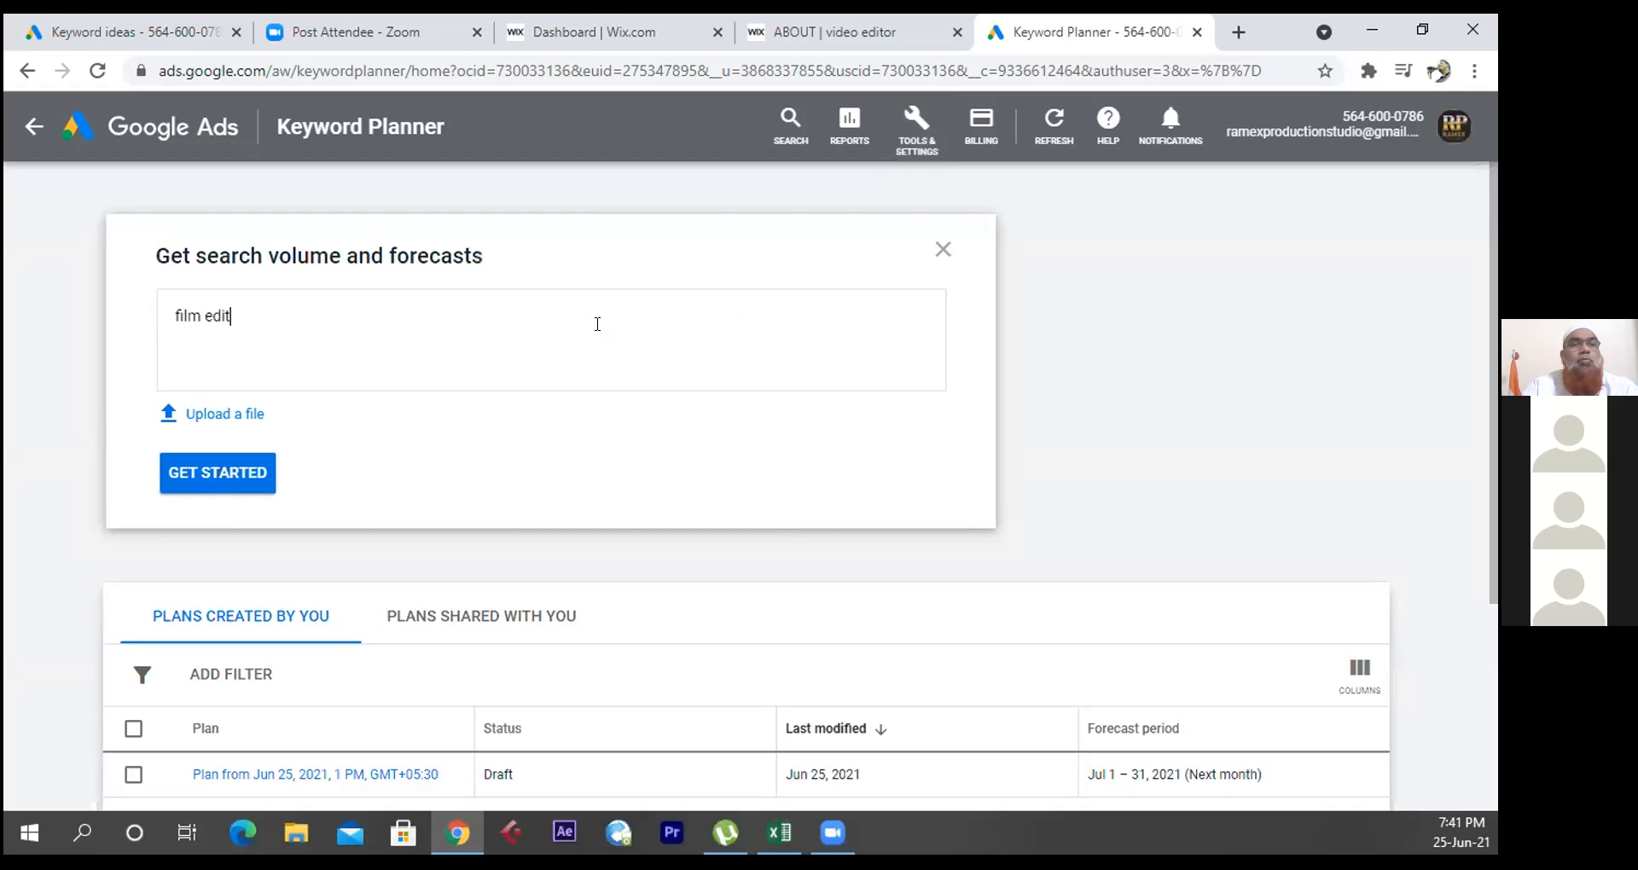
pyautogui.write('or')
pyautogui.press('Return')
pyautogui.write('video')
pyautogui.press('Return')
pyautogui.write('editor')
pyautogui.press('Return')
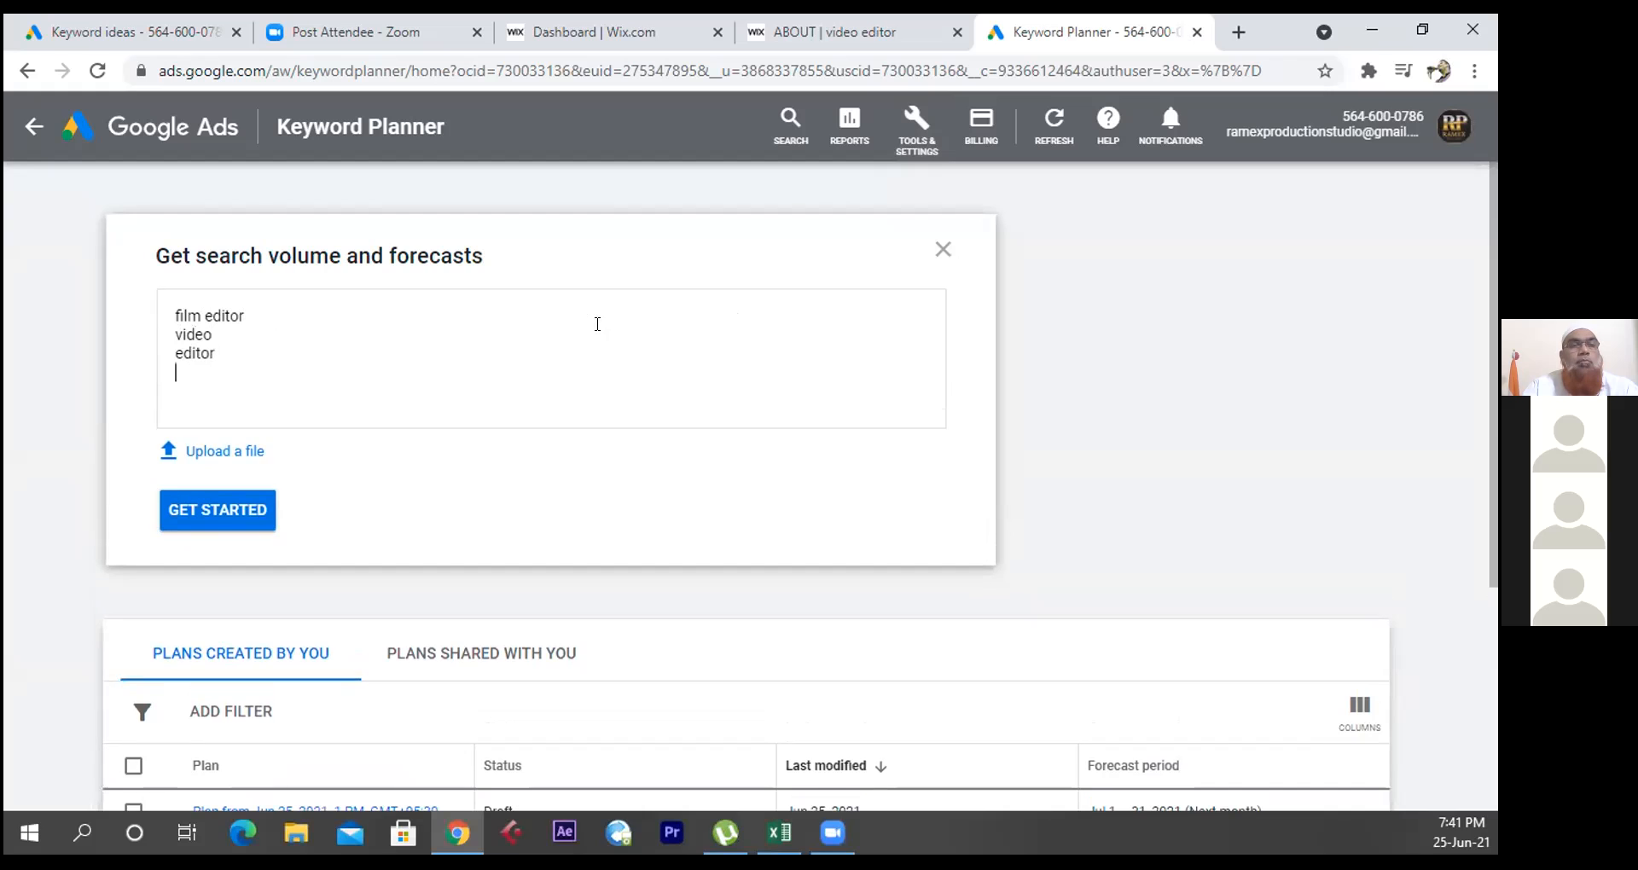
pyautogui.press('BackSpace')
pyautogui.press('BackSpace')
pyautogui.press('BackSpace')
pyautogui.press('BackSpace')
pyautogui.press('BackSpace')
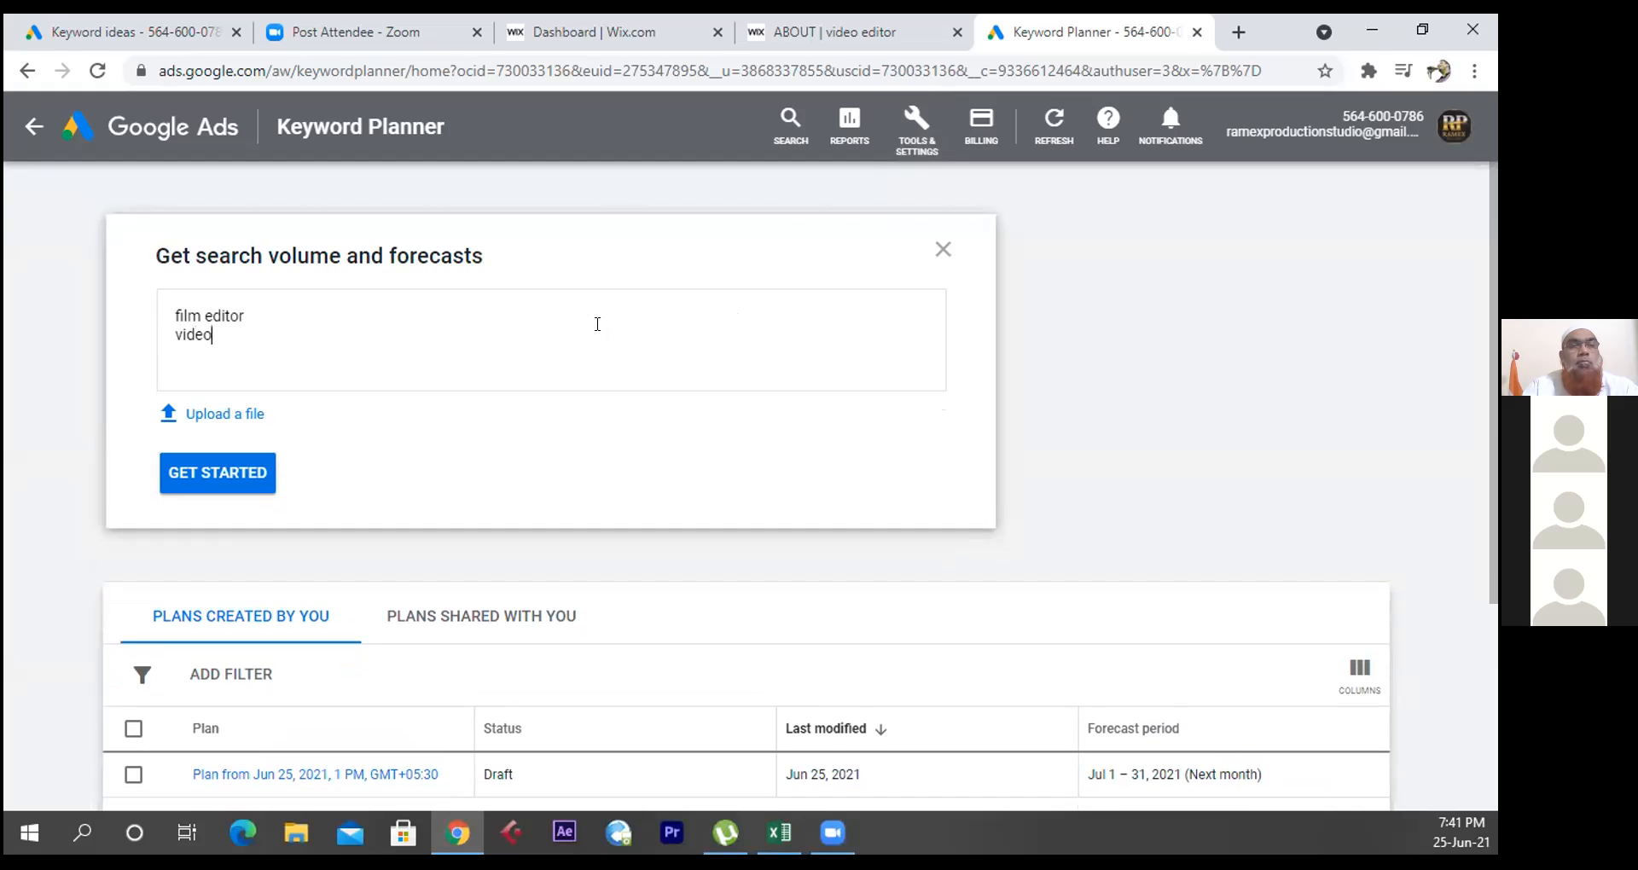
pyautogui.write('editor')
pyautogui.press('Return')
# - Add the keywords "film production company in kolkata", "video editor near me" and "filmmaker", each on its own line
pyautogui.write('f')
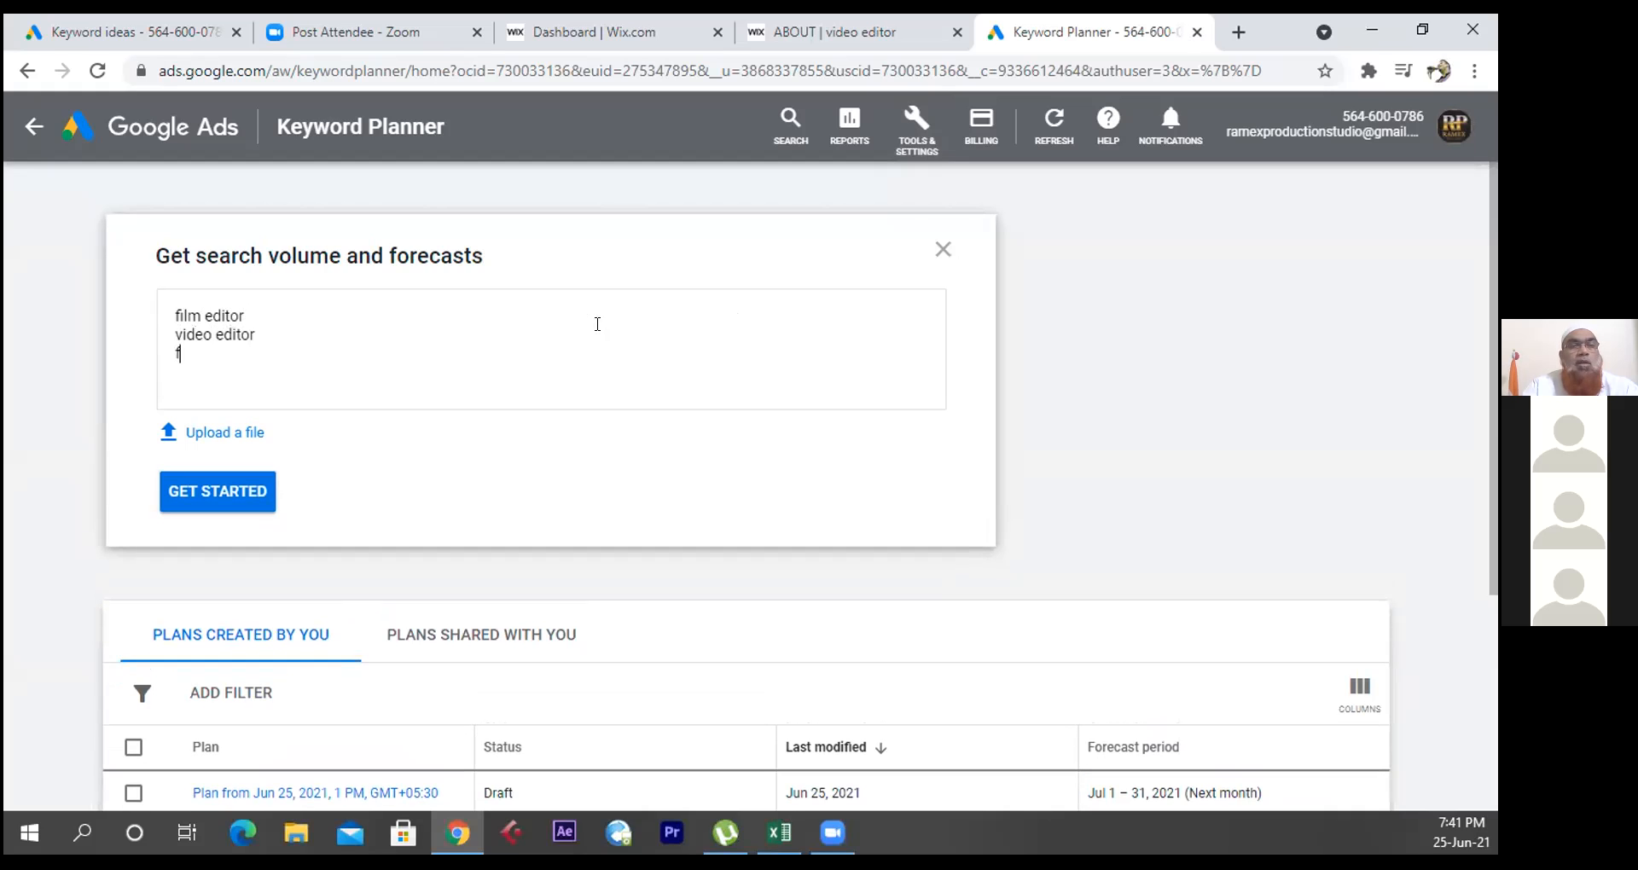
pyautogui.write('ilm')
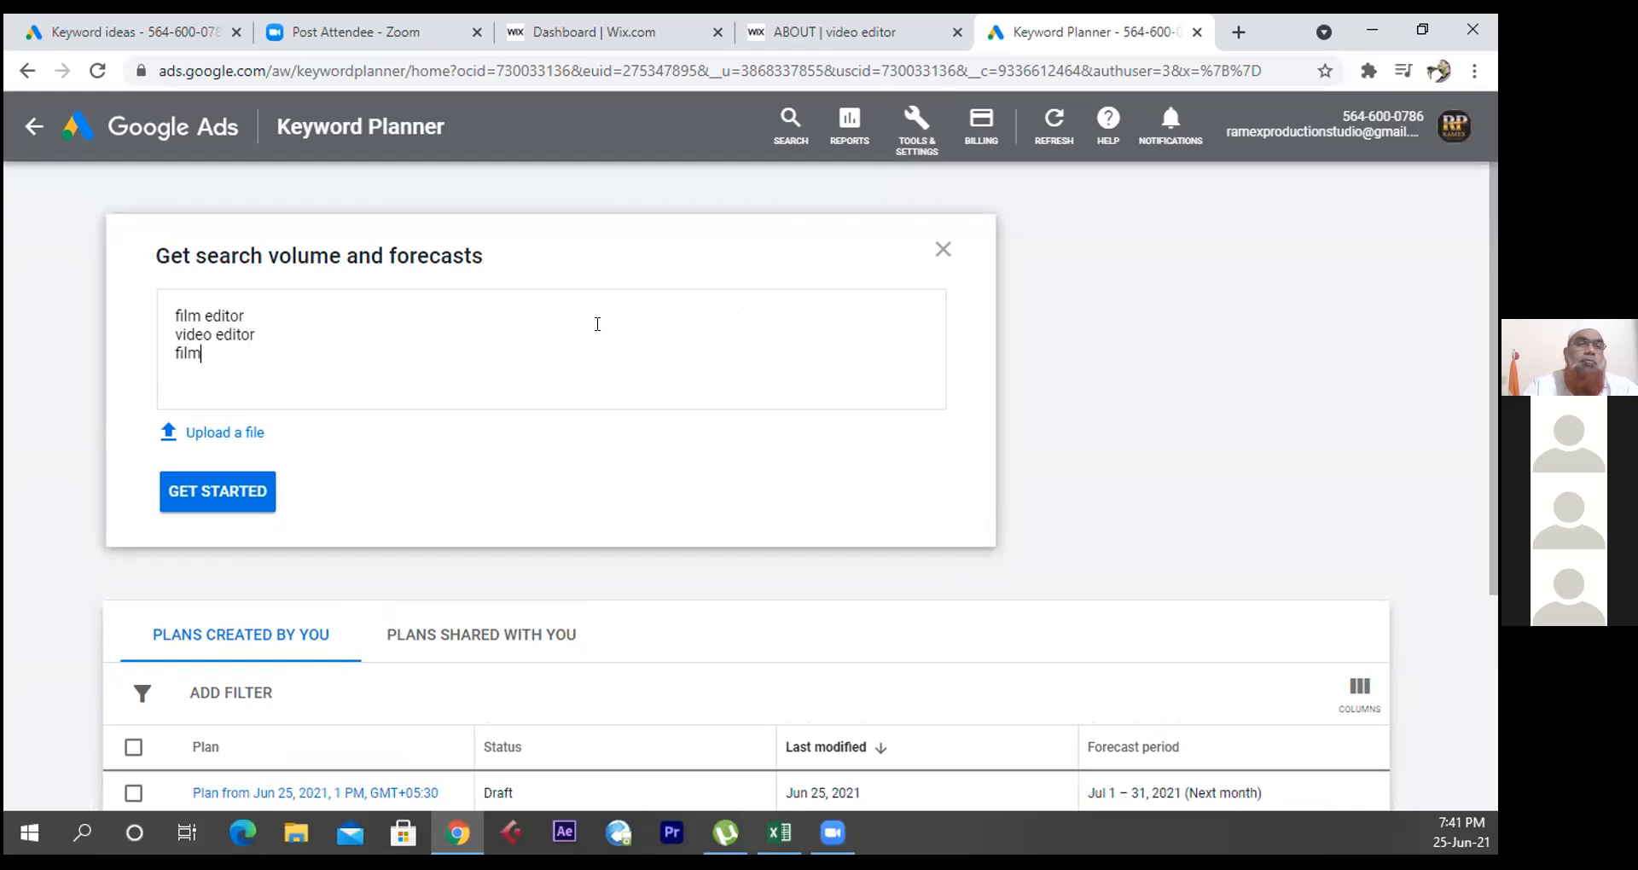
pyautogui.write(' production company')
pyautogui.press('Return')
pyautogui.press('BackSpace')
pyautogui.write('in kolkata')
pyautogui.press('Return')
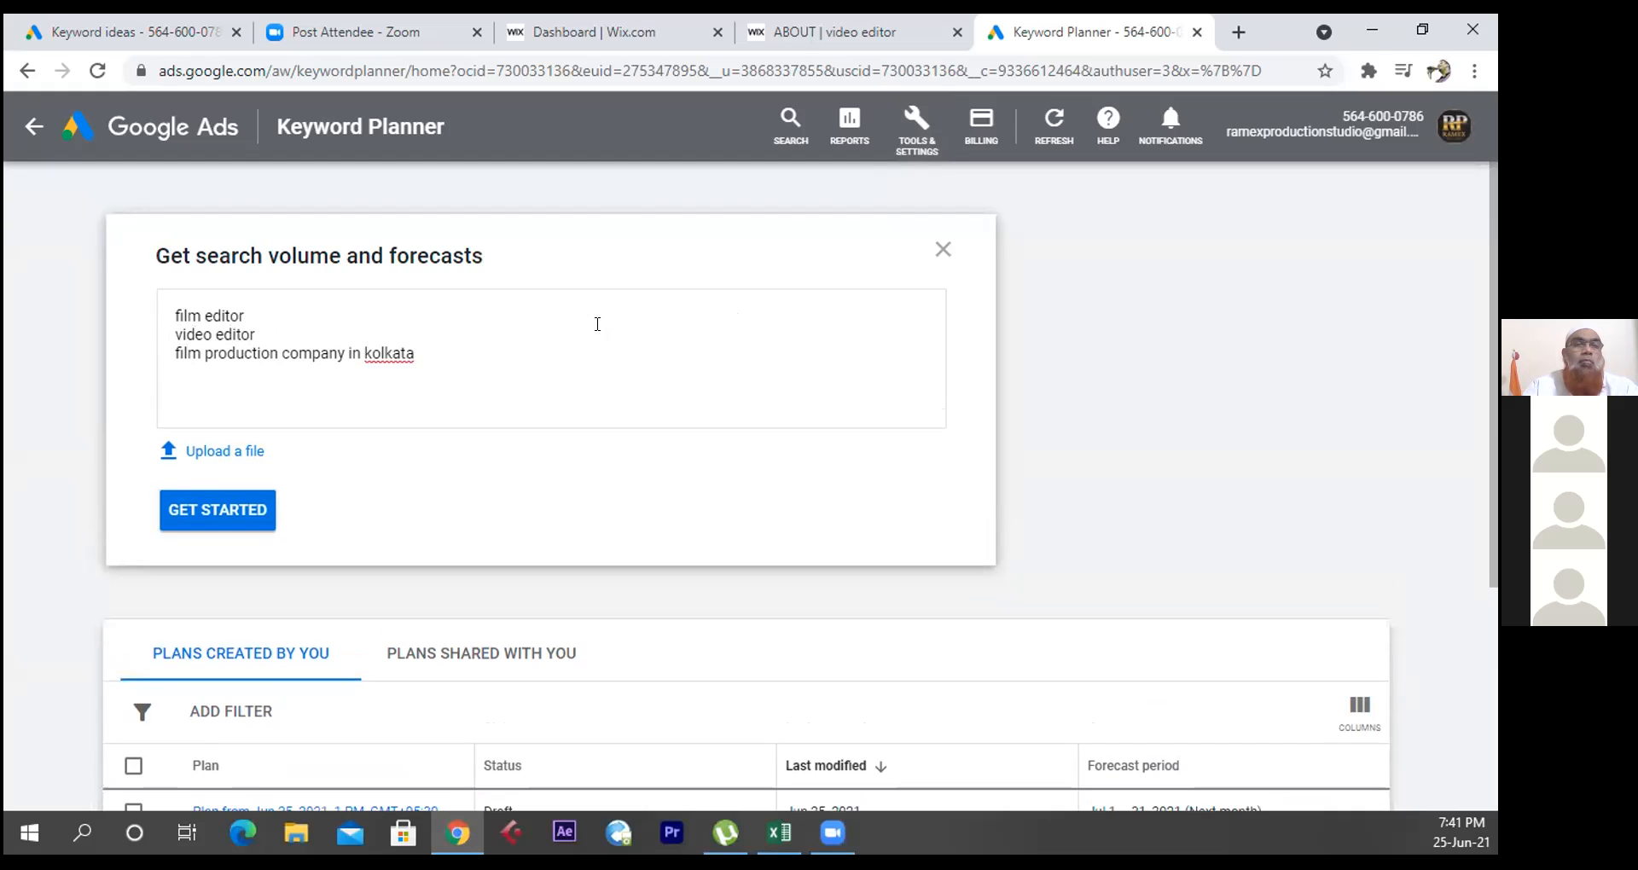
pyautogui.write('video editor near me')
pyautogui.press('Return')
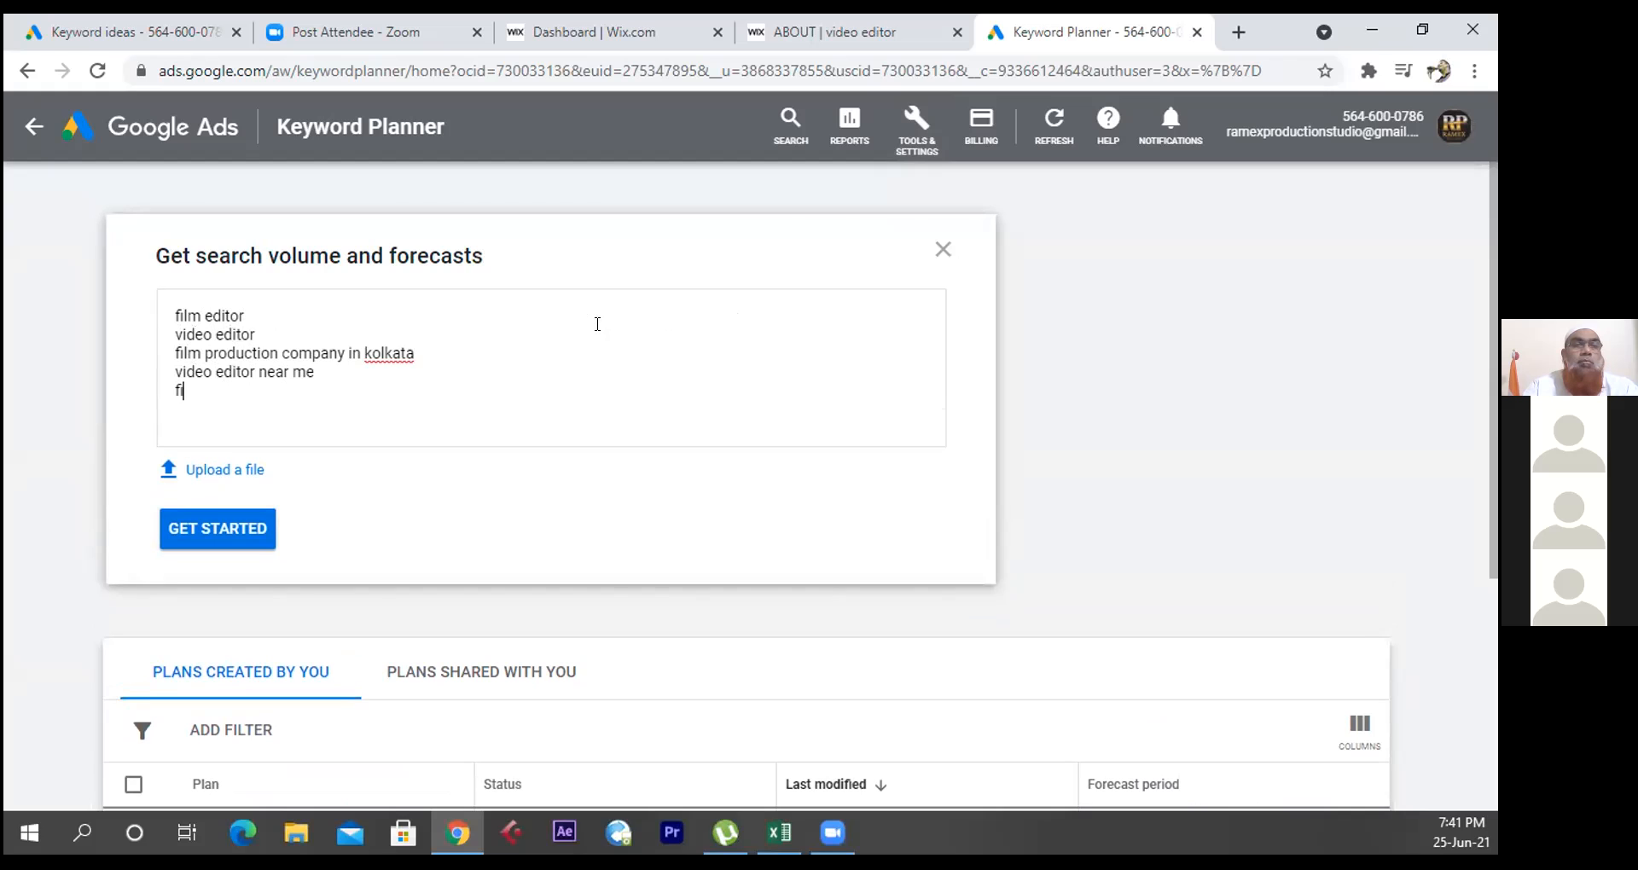
pyautogui.write('filmmaker')
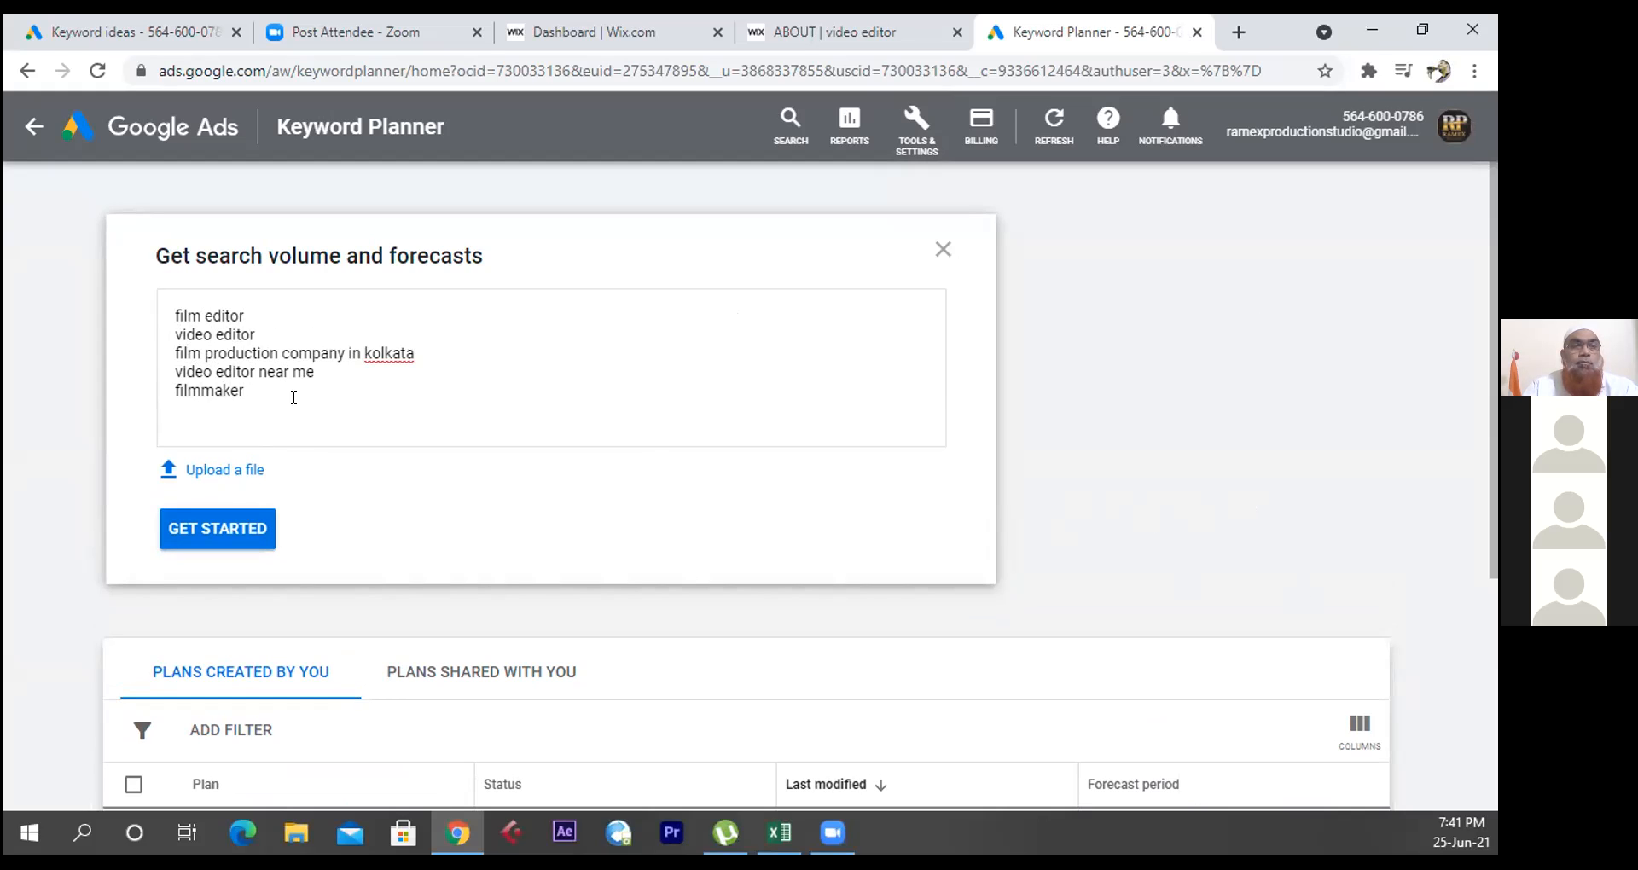
# - Get the search volume data for the entered keywords and dismiss the survey about organizing campaigns
pyautogui.click(227, 525)
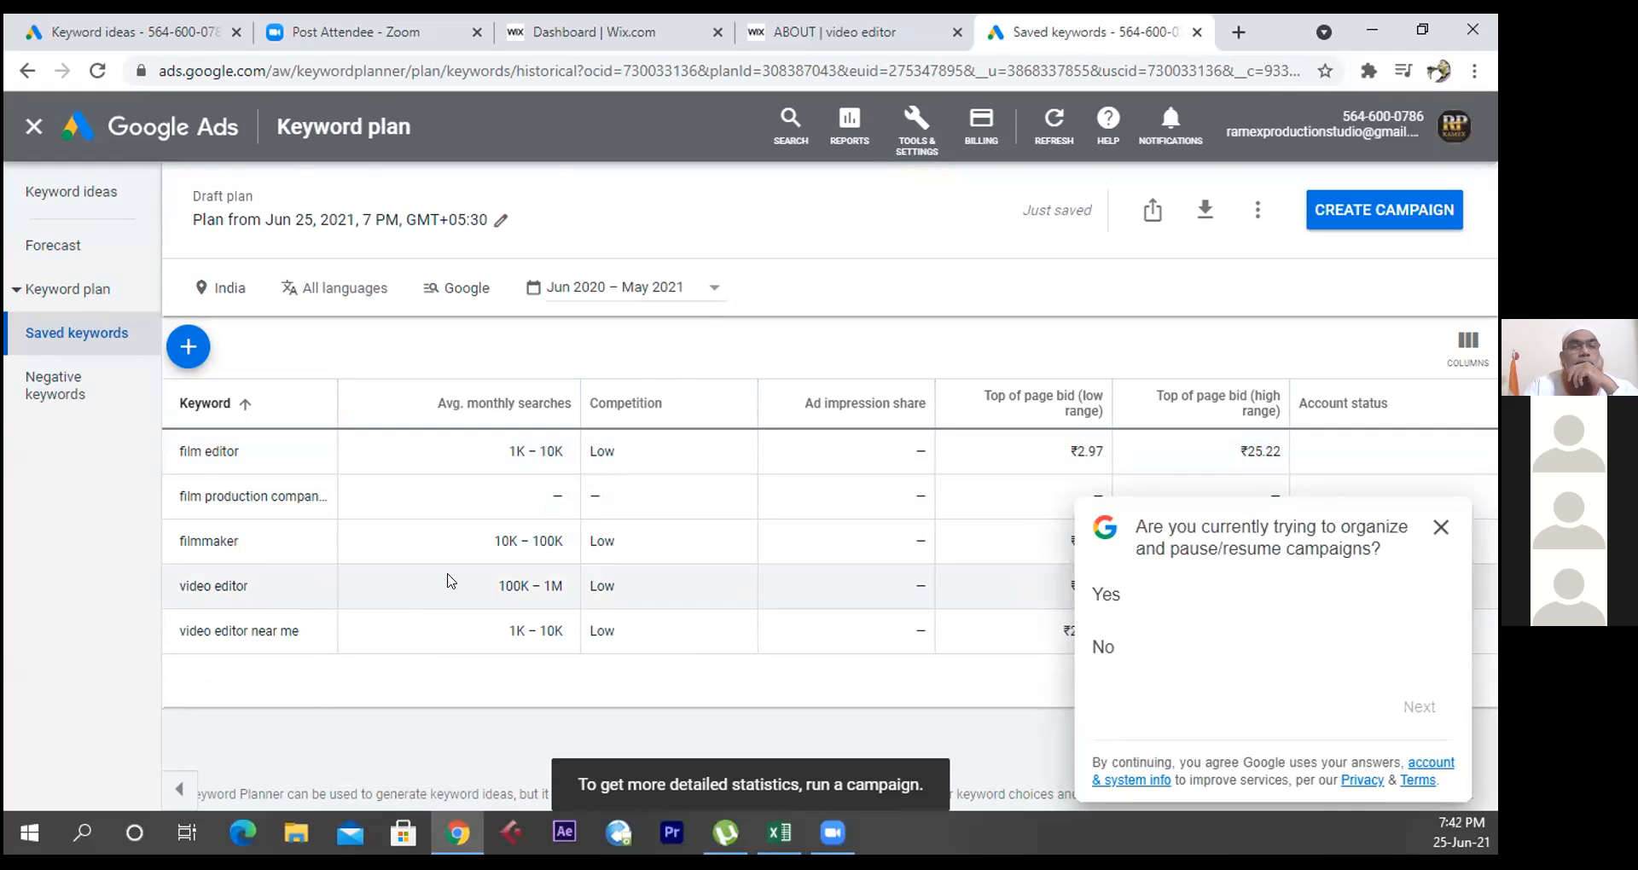
pyautogui.click(1441, 527)
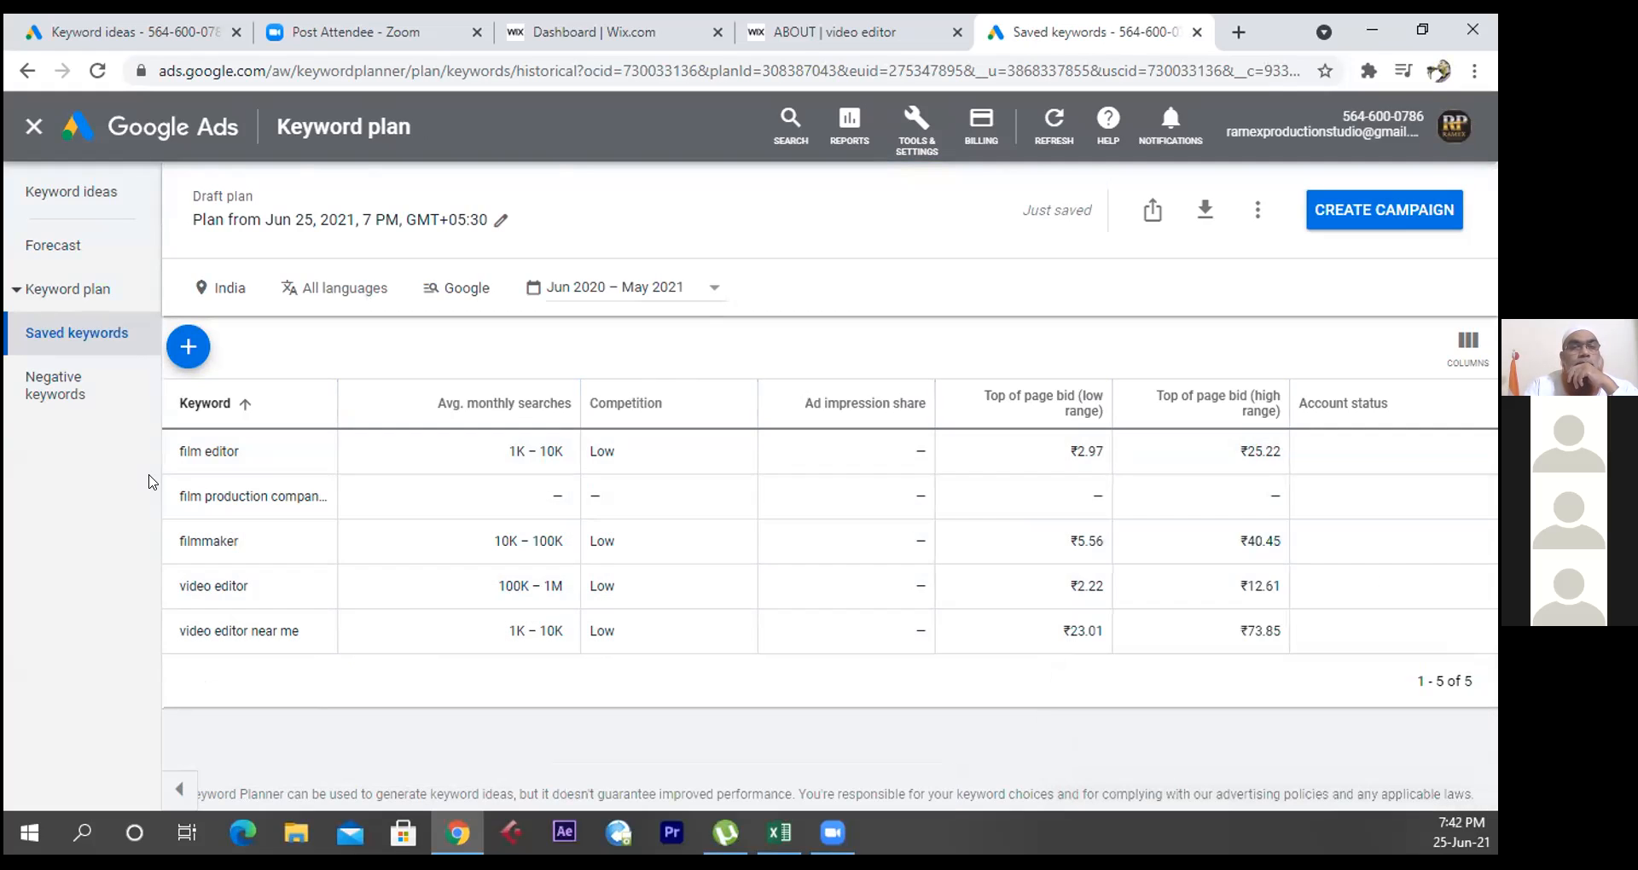
# - Sort the saved keywords by average monthly searches, highest first
pyautogui.click(405, 404)
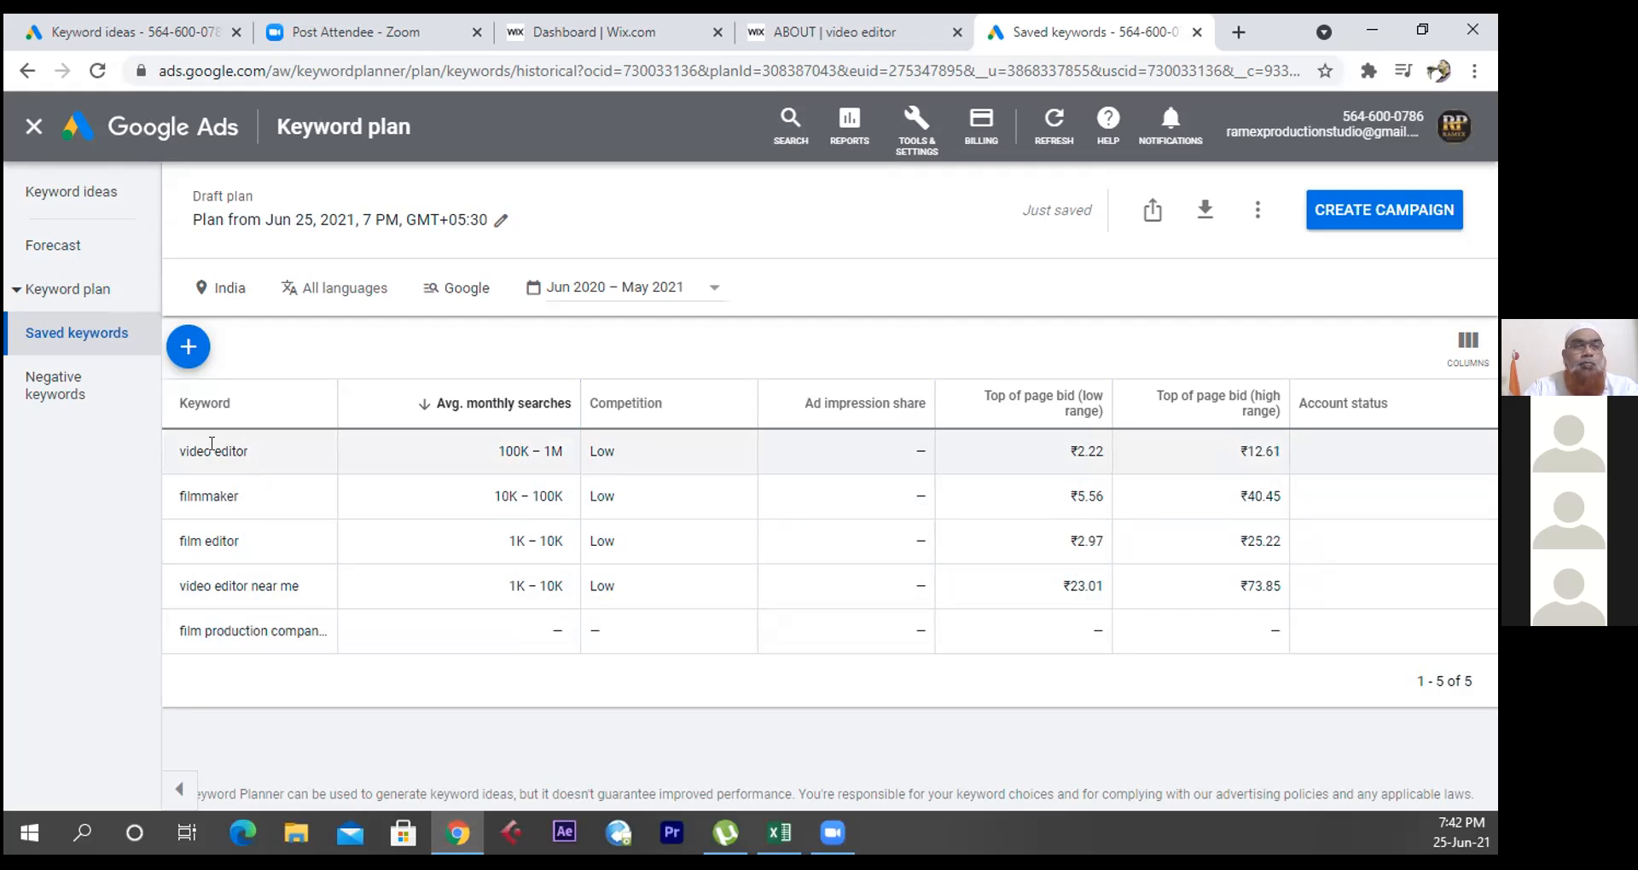
pyautogui.moveTo(250, 462); pyautogui.dragTo(168, 459)
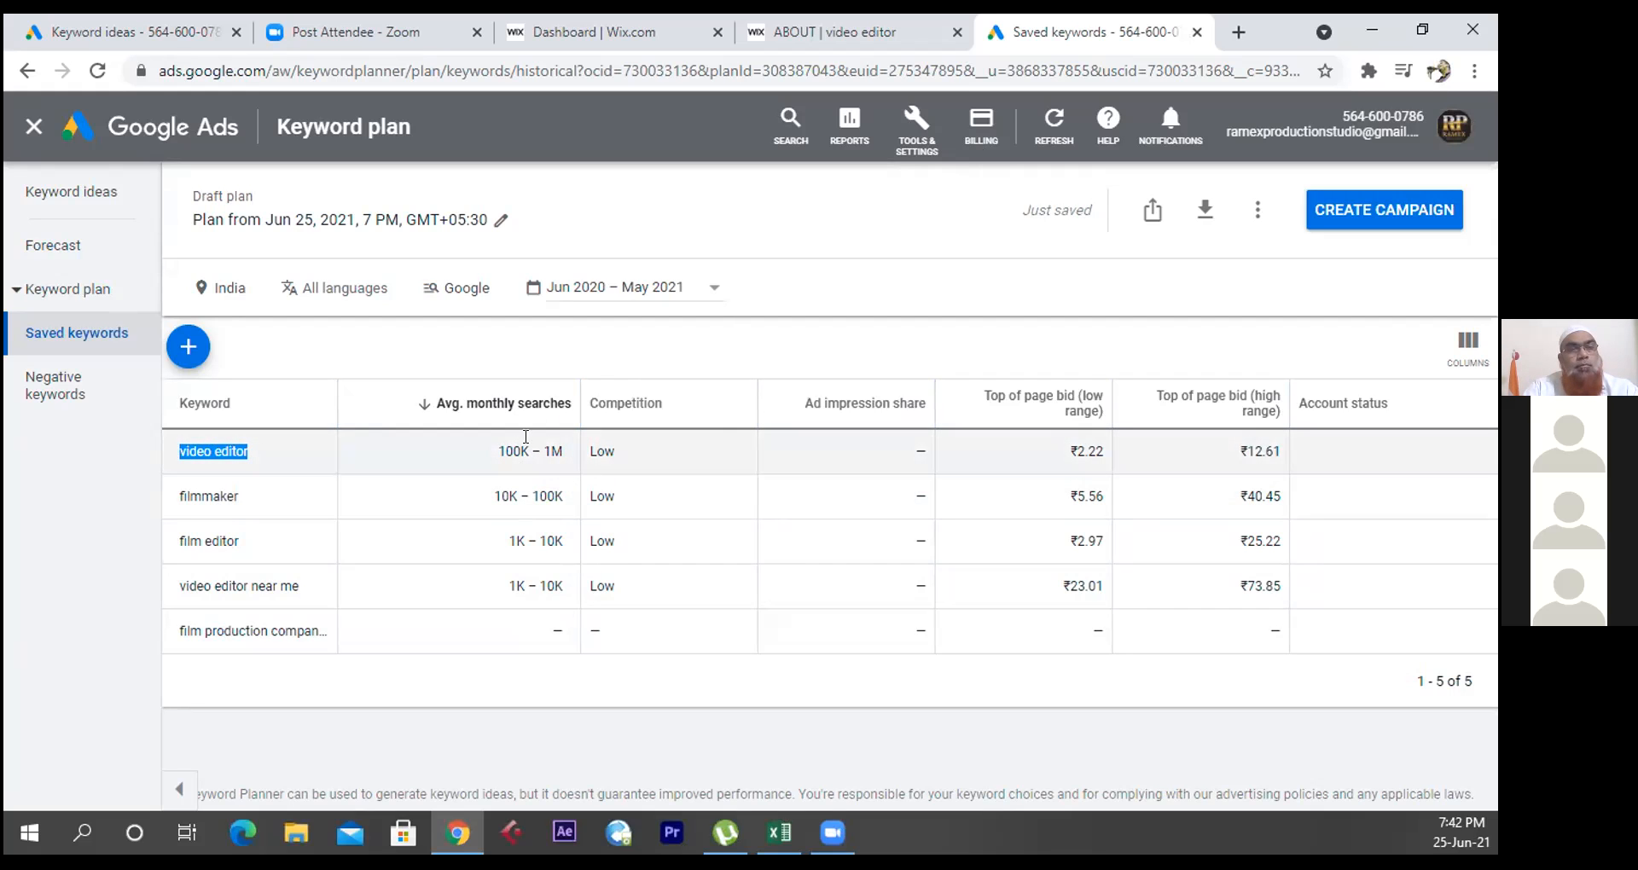
pyautogui.moveTo(1185, 267); pyautogui.dragTo(1201, 218)
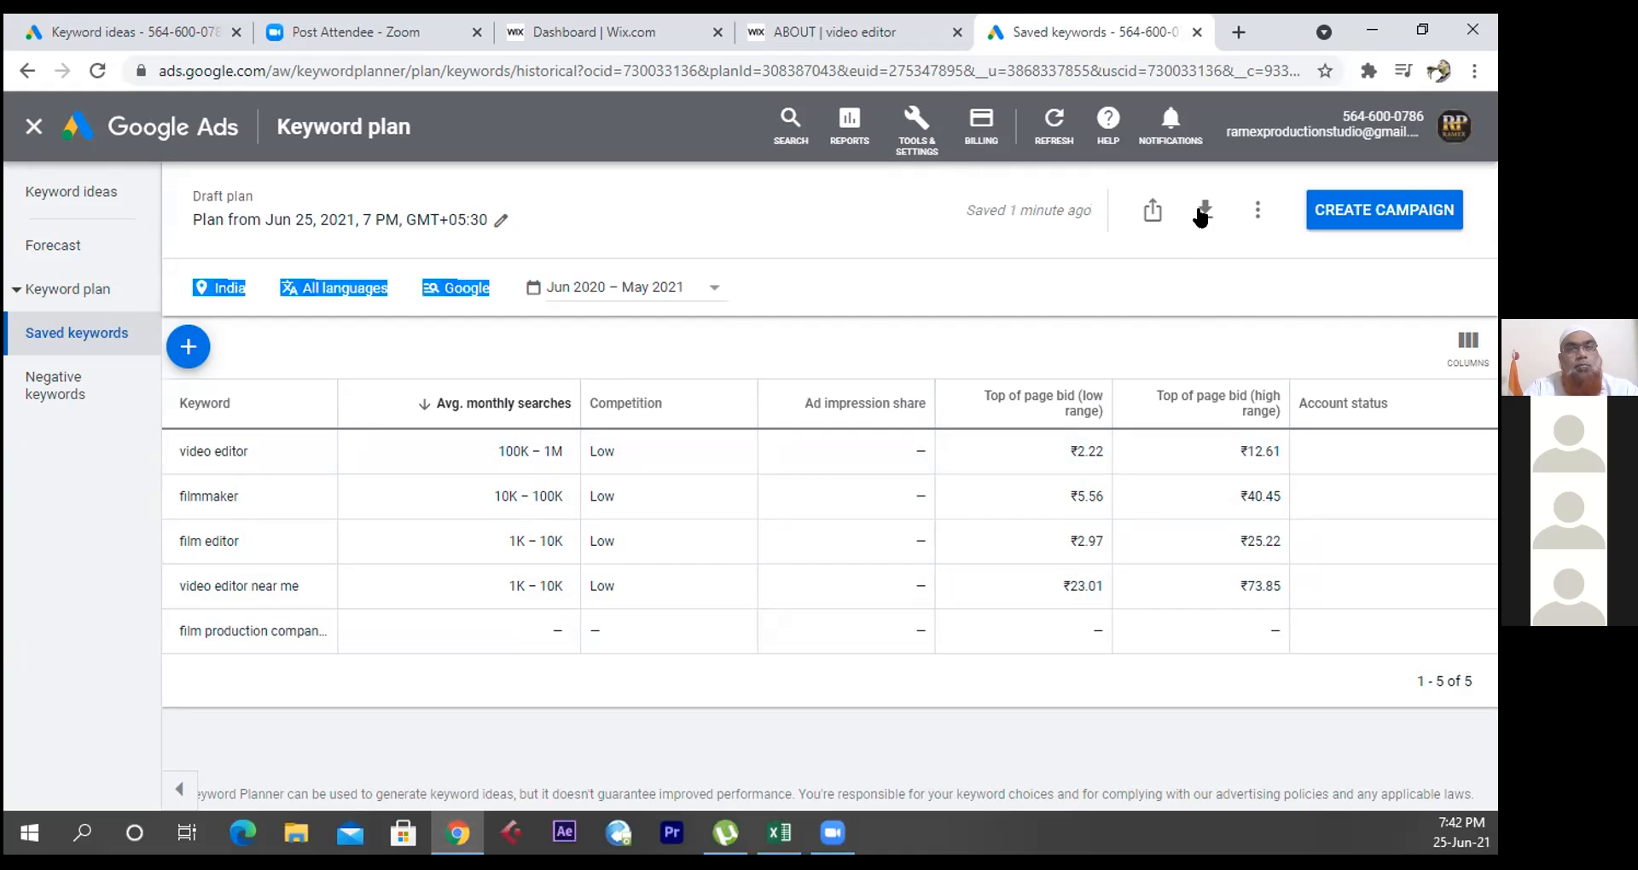
pyautogui.click(1008, 323)
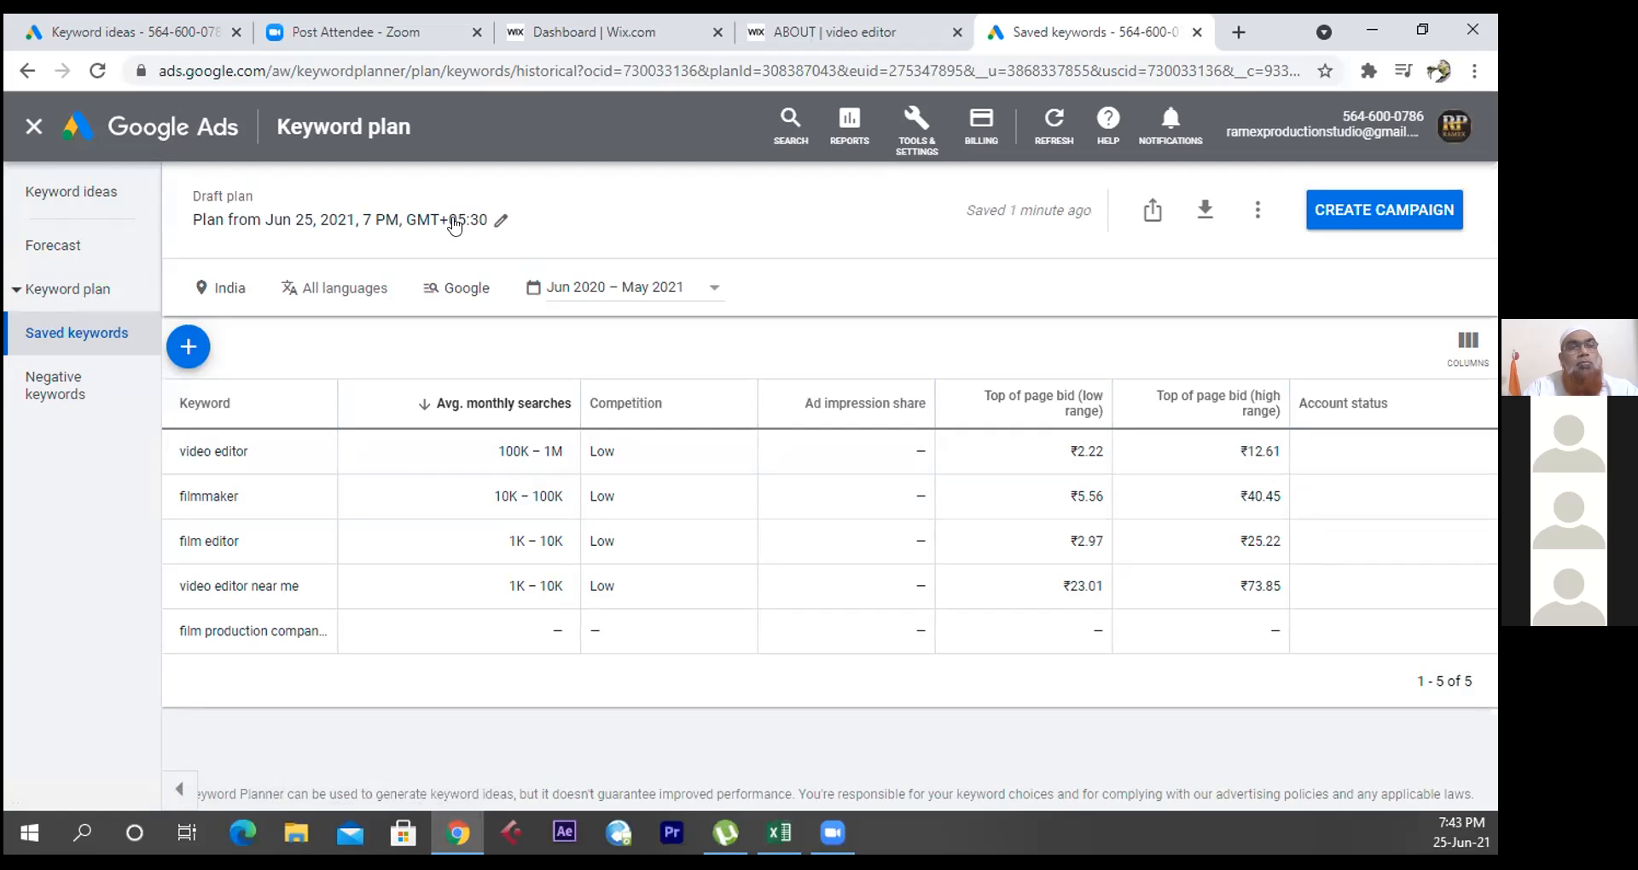
# - Return to the Keyword Planner start page and open Discover new keywords with the option to start with keywords
pyautogui.click(920, 128)
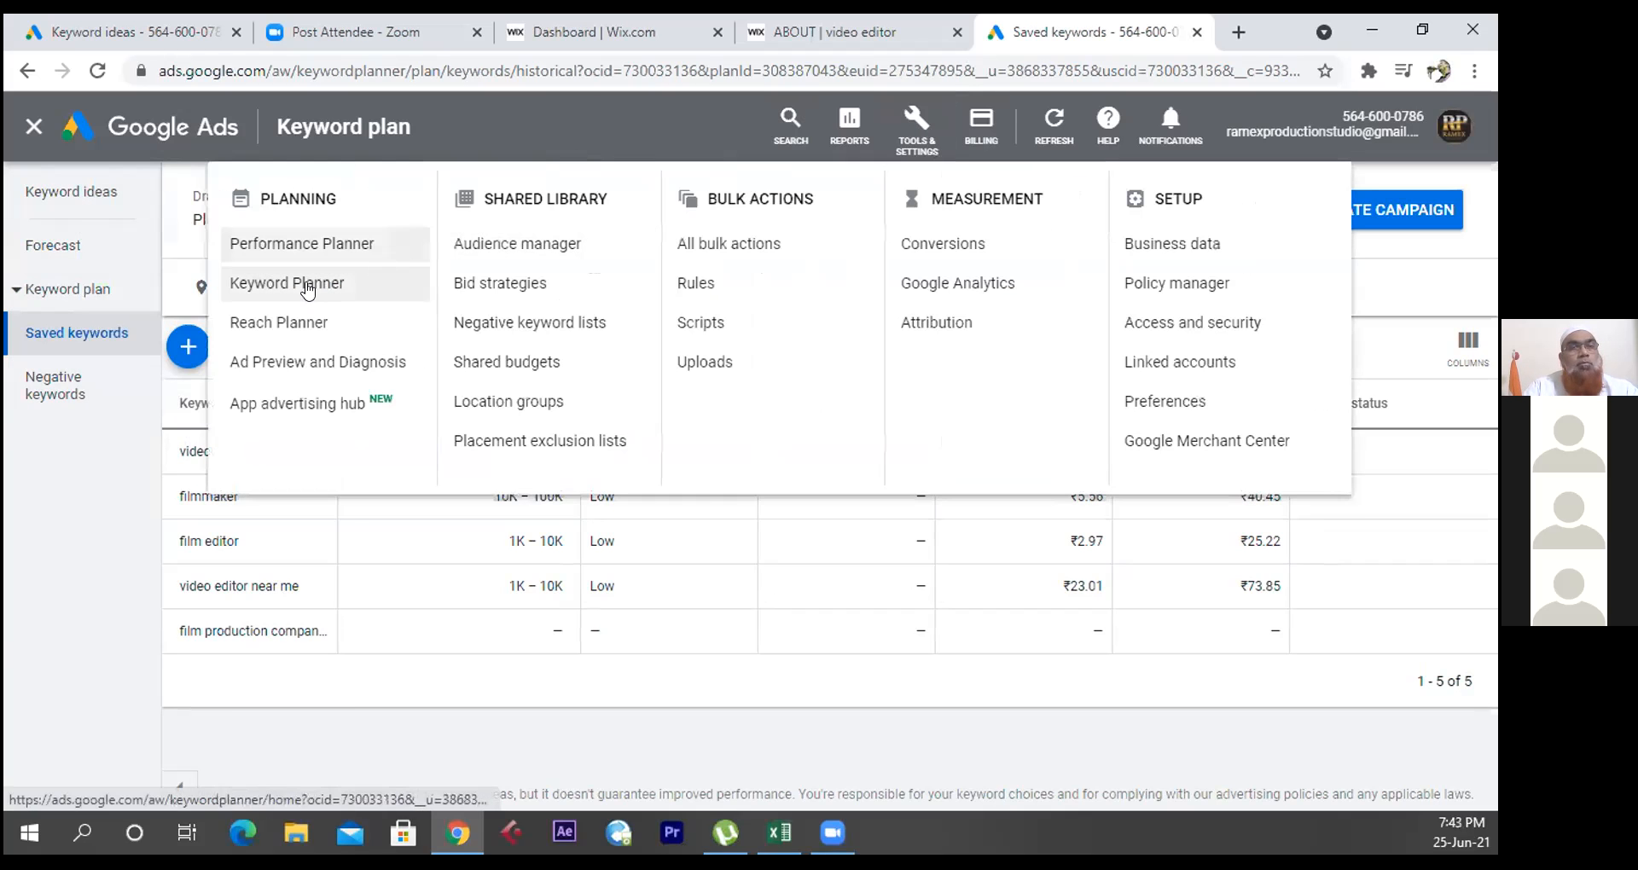
pyautogui.click(117, 504)
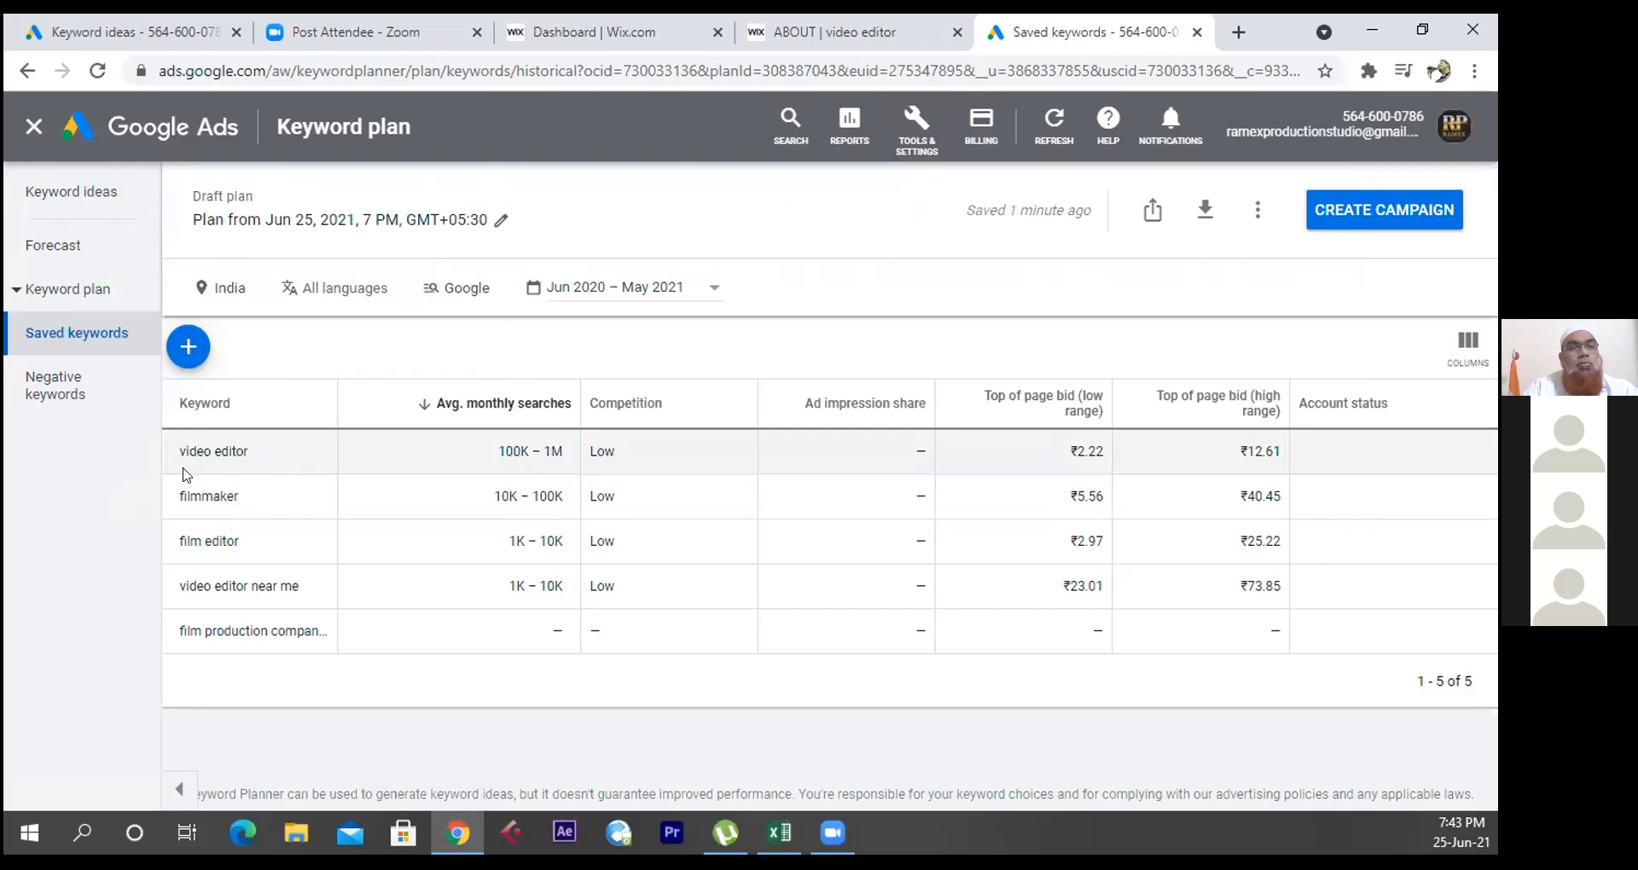
pyautogui.click(917, 128)
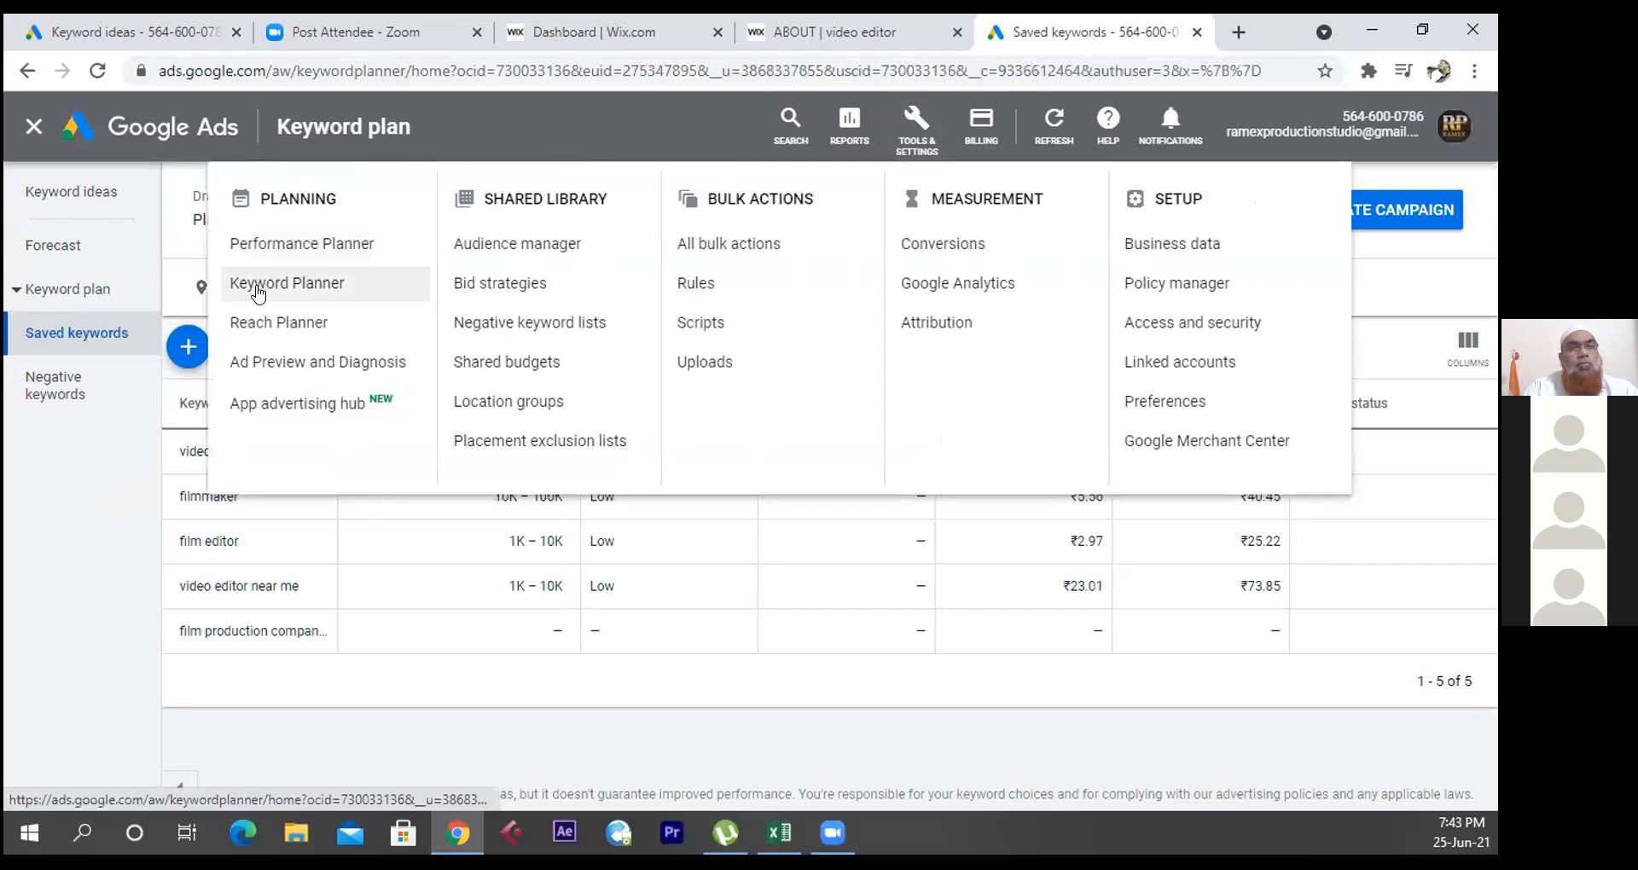
pyautogui.click(281, 281)
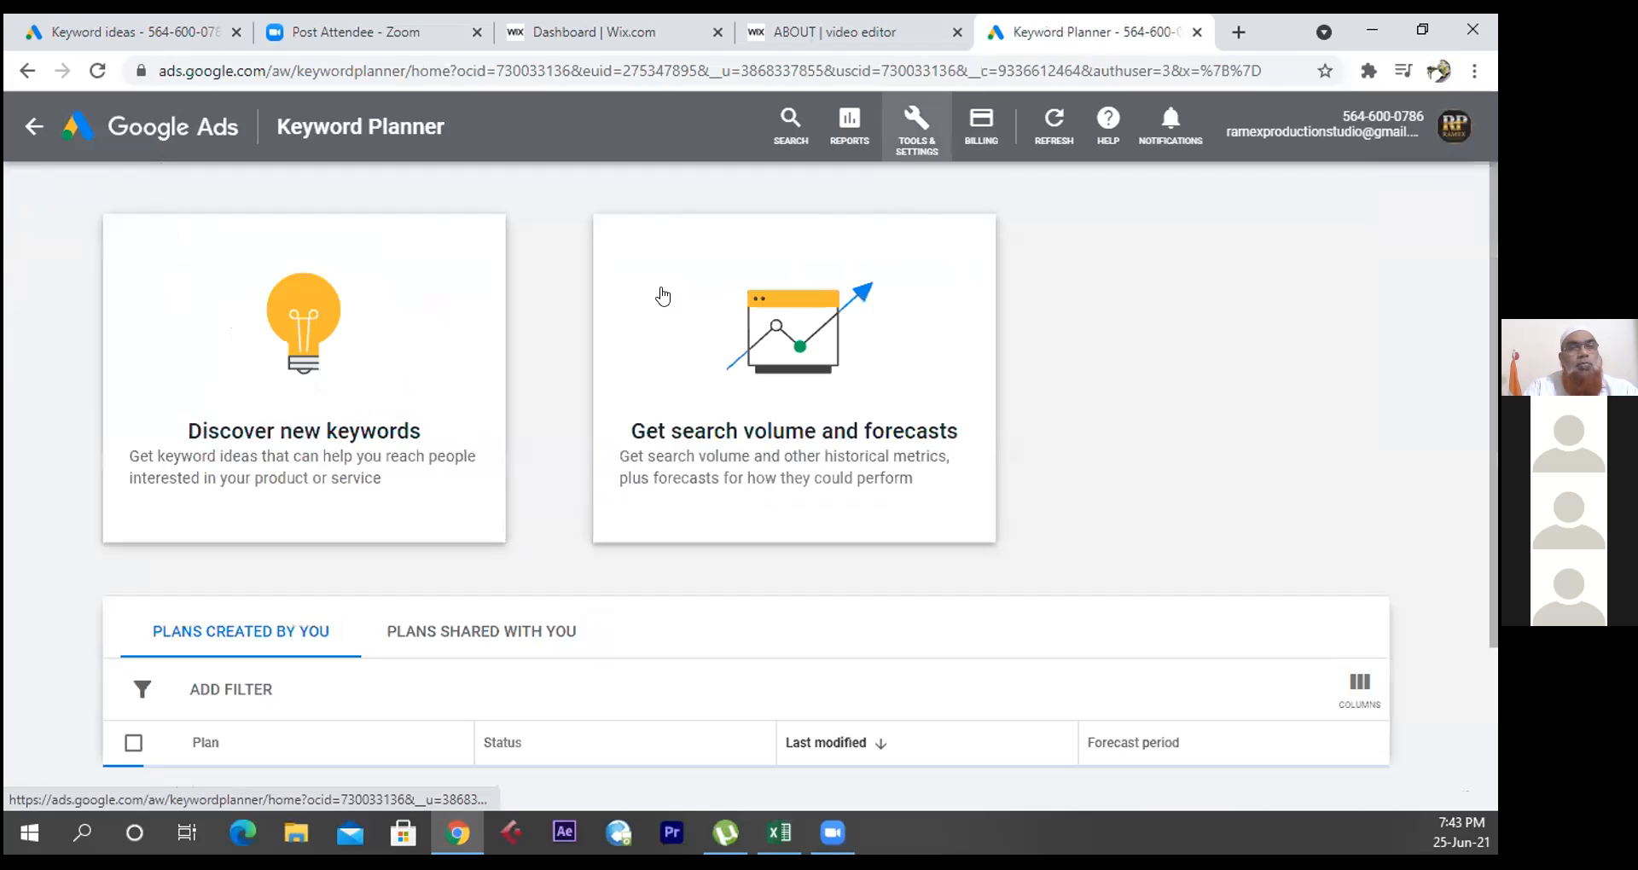
pyautogui.click(322, 368)
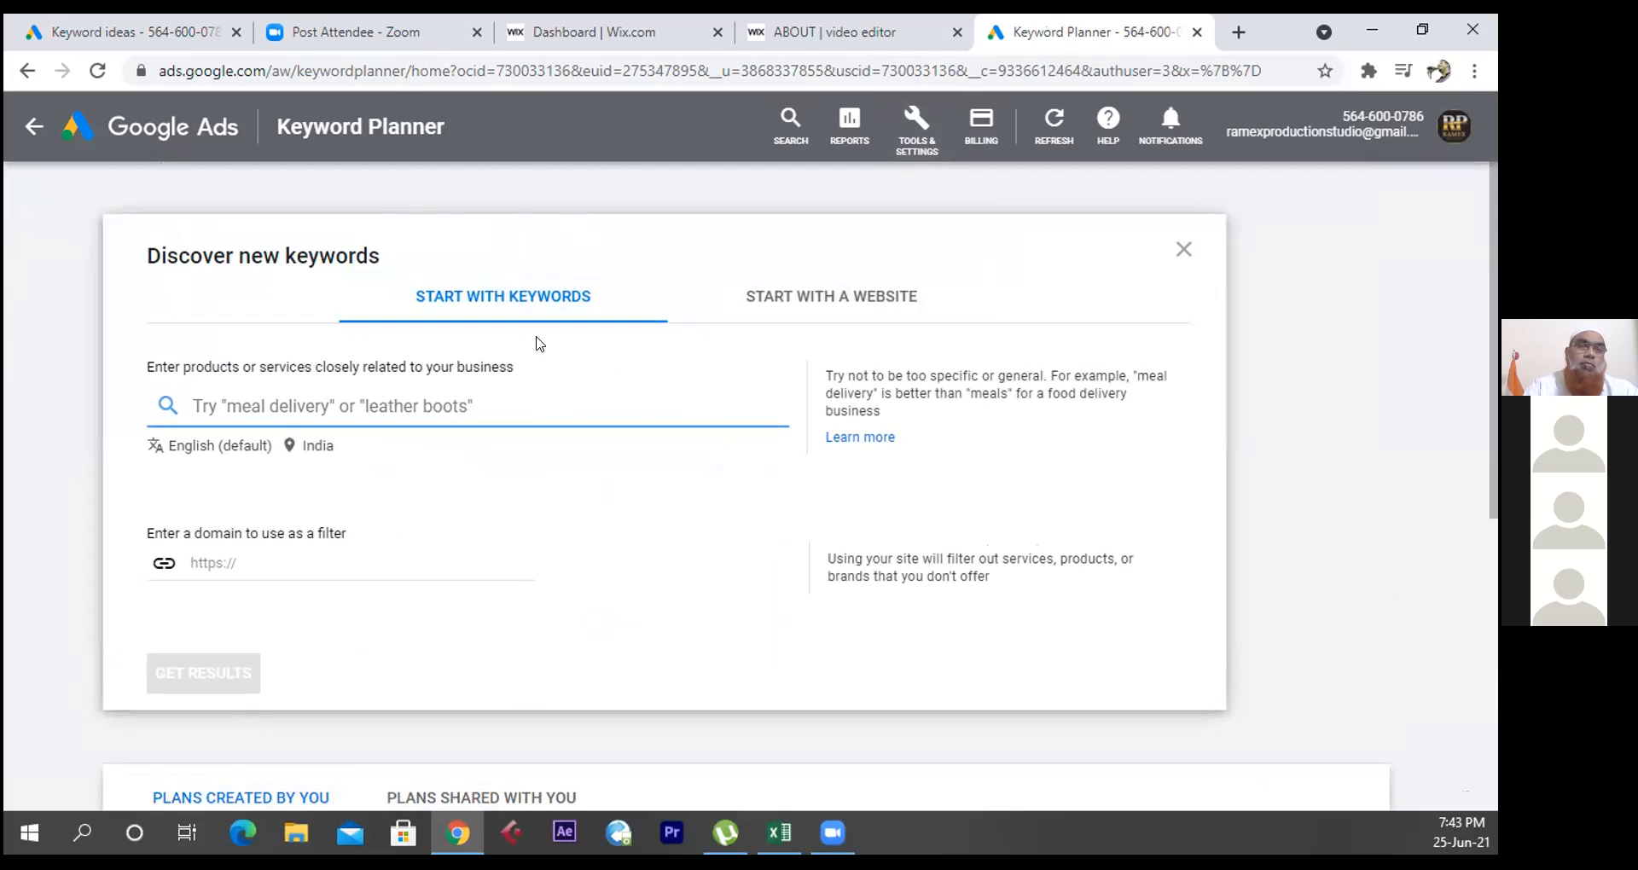
pyautogui.click(862, 296)
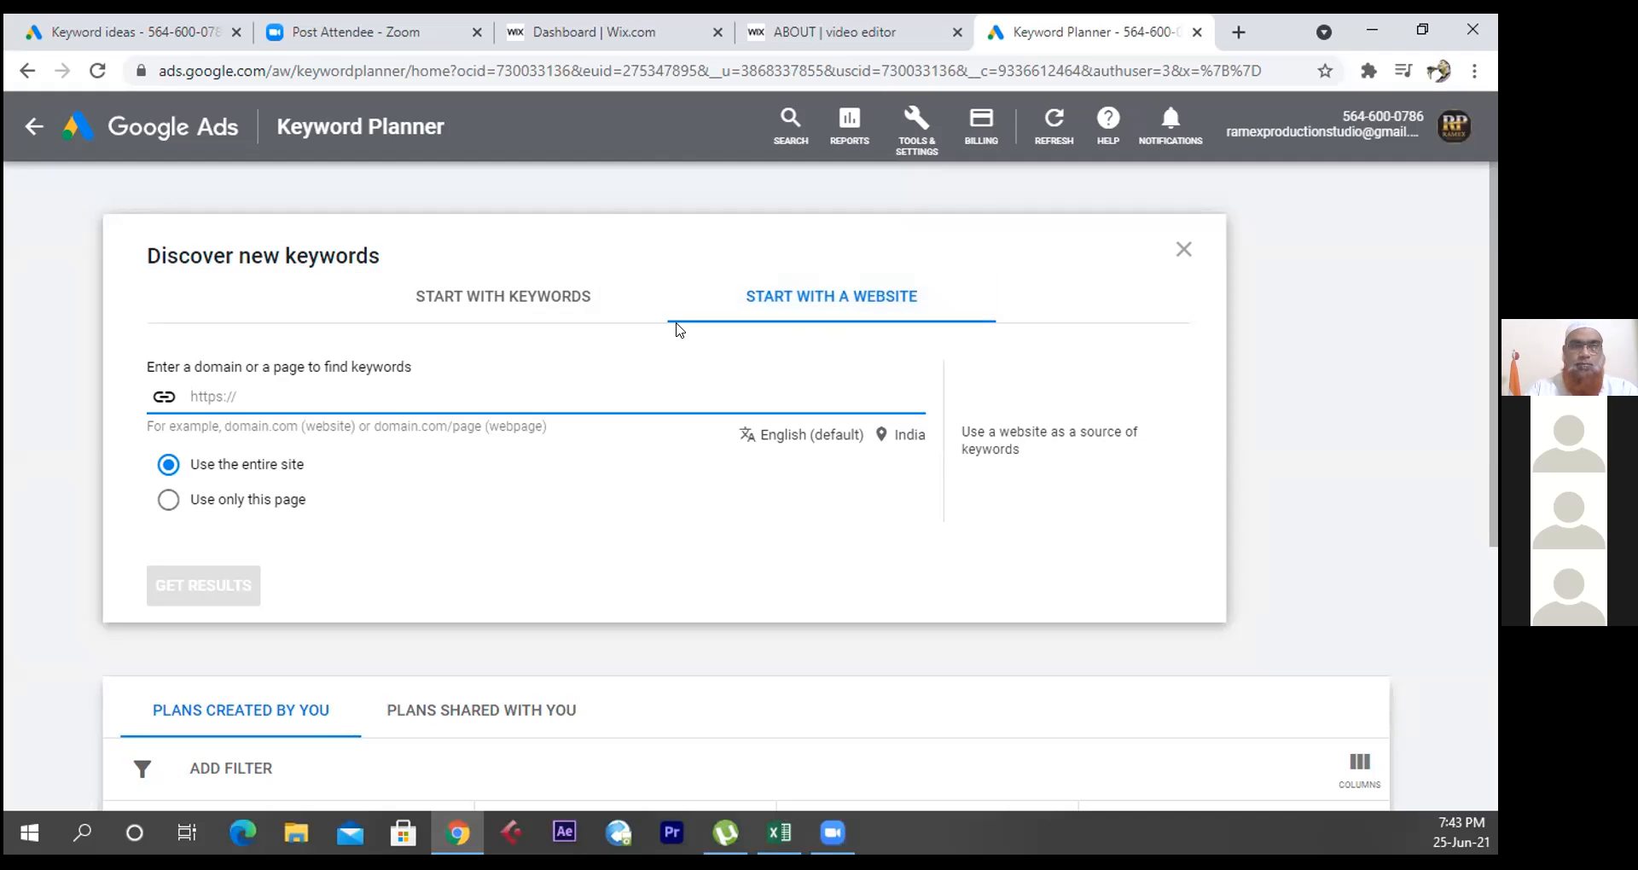
pyautogui.click(518, 294)
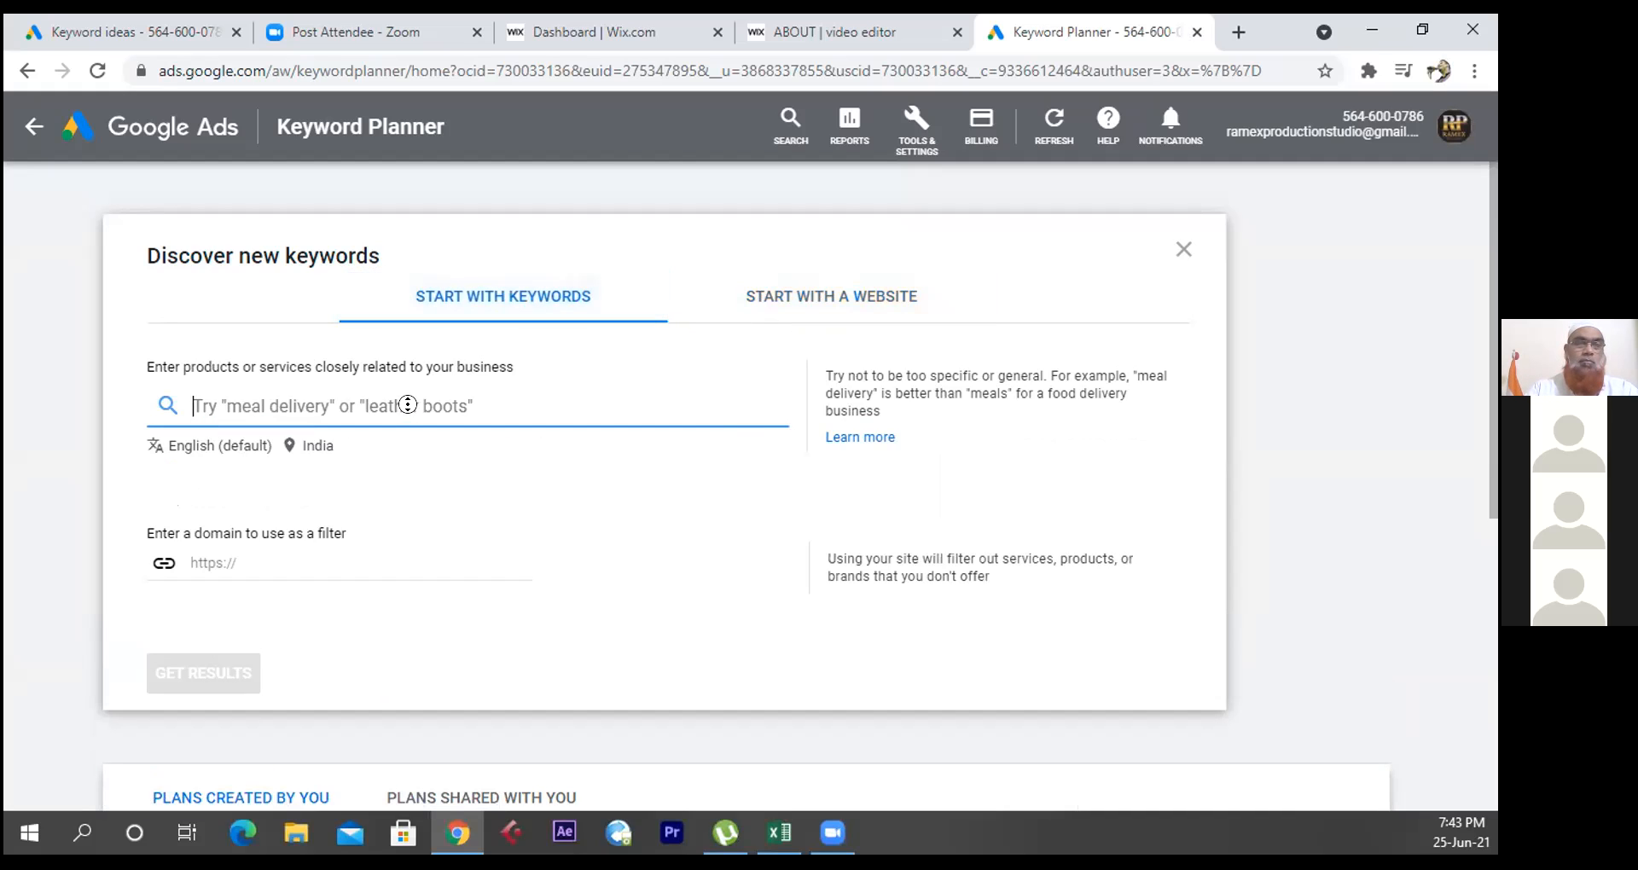
# - Enter "filmmaker" and "video editor" as the seed keywords for discovering new keywords
pyautogui.scroll(-1, 333, 346)
pyautogui.scroll(1, 332, 346)
pyautogui.write('fi')
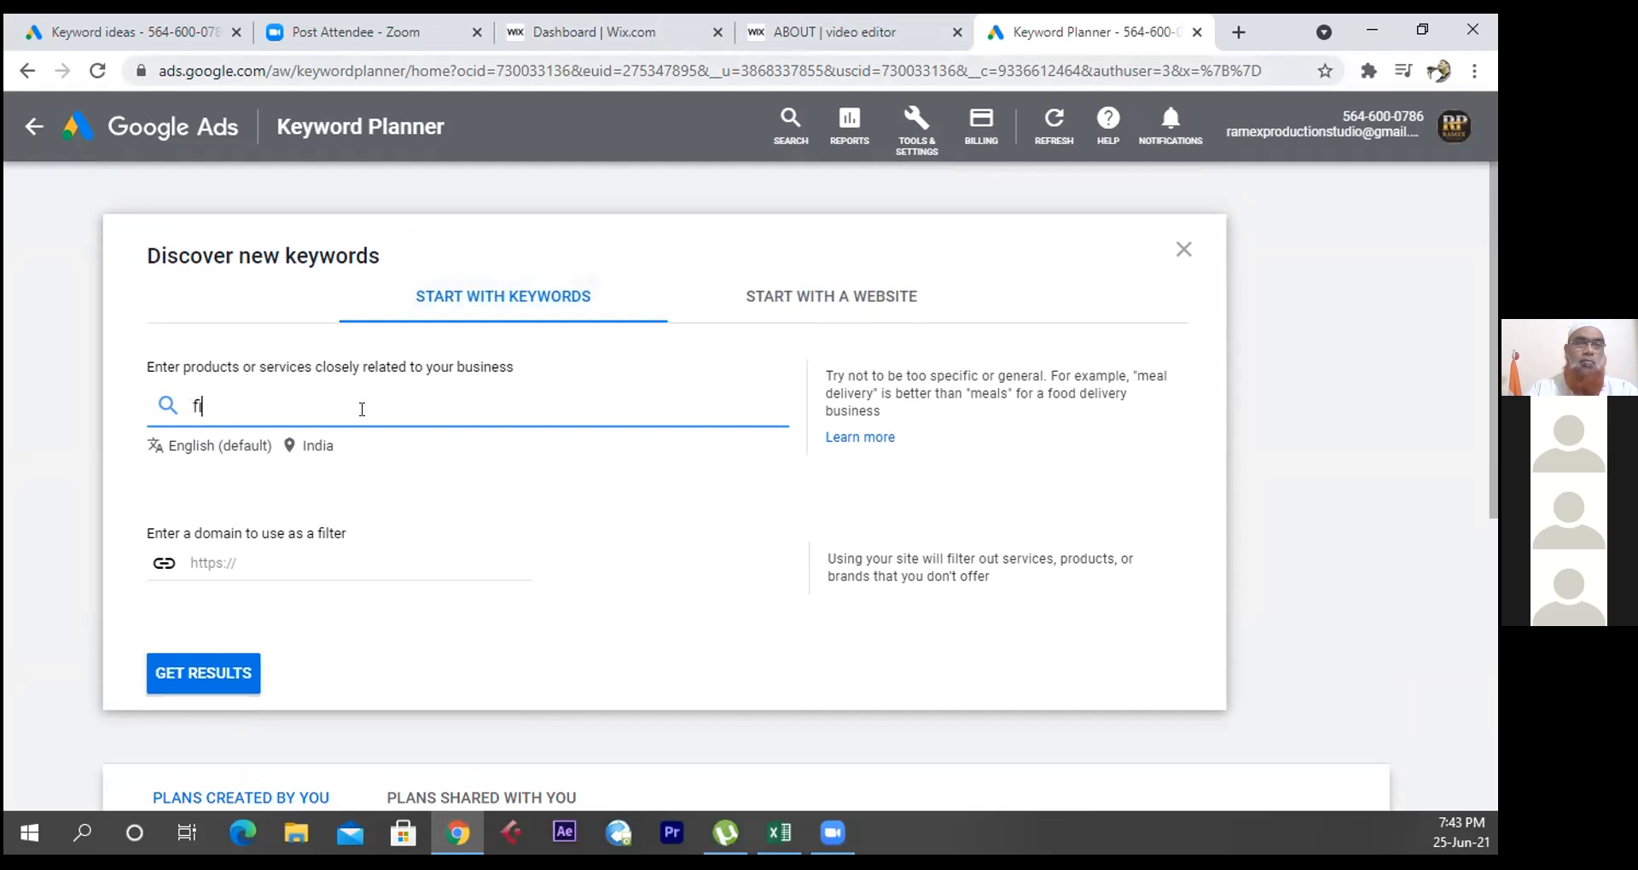
pyautogui.write('lmmake')
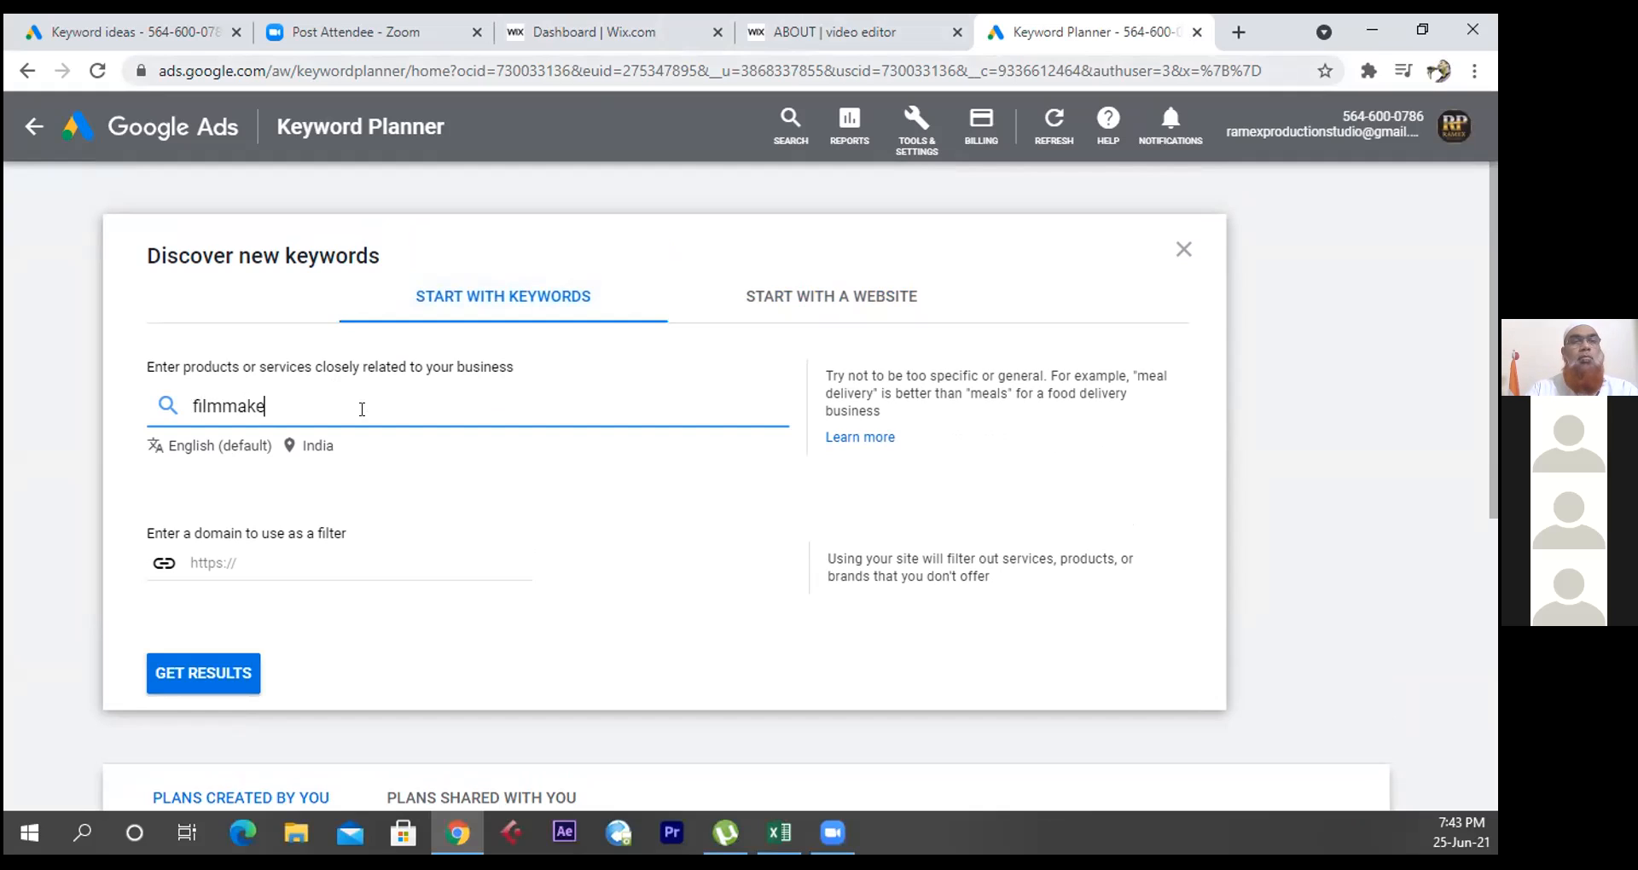
pyautogui.write('r')
pyautogui.press('Return')
pyautogui.write('video editor')
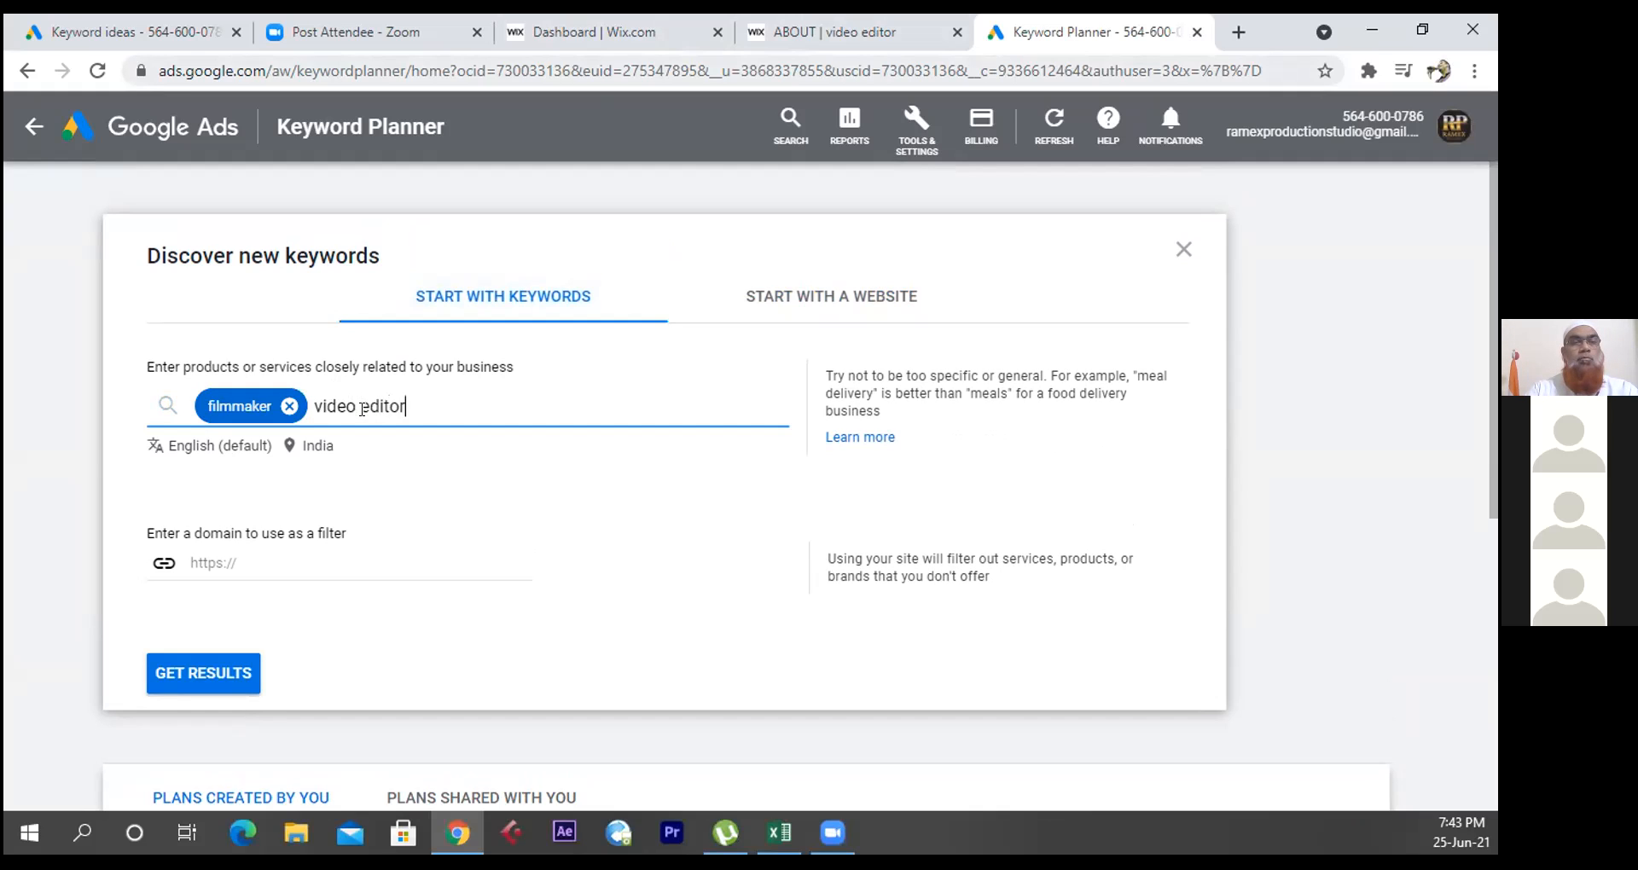
pyautogui.press('Return')
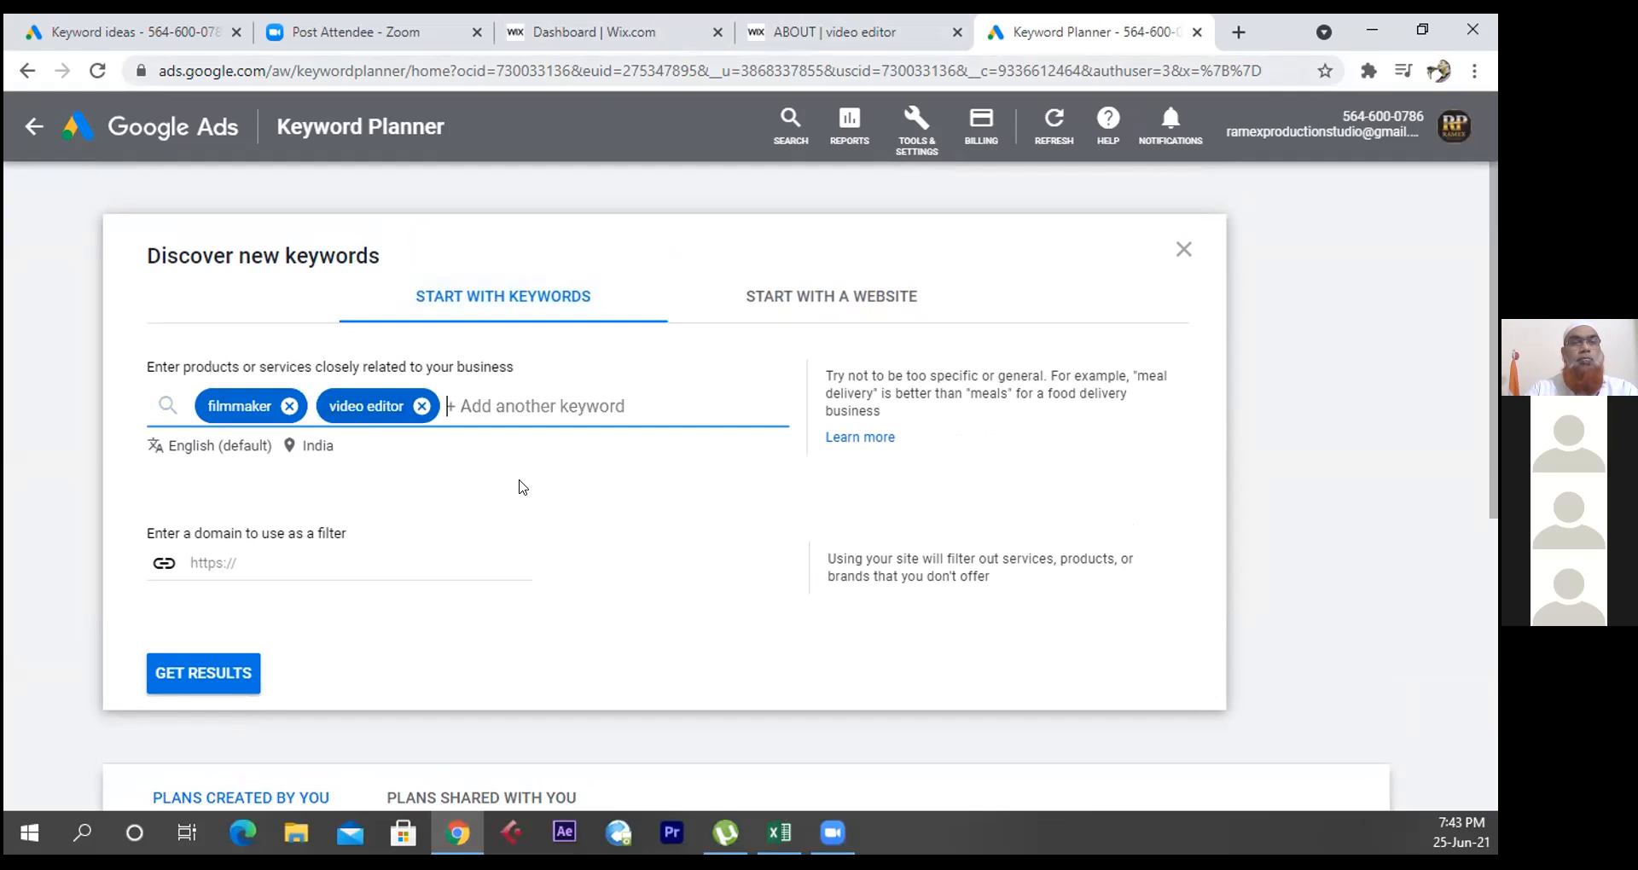
# - Get the keyword ideas for the entered keywords and close the Refine keywords pane
pyautogui.scroll(-1, 413, 550)
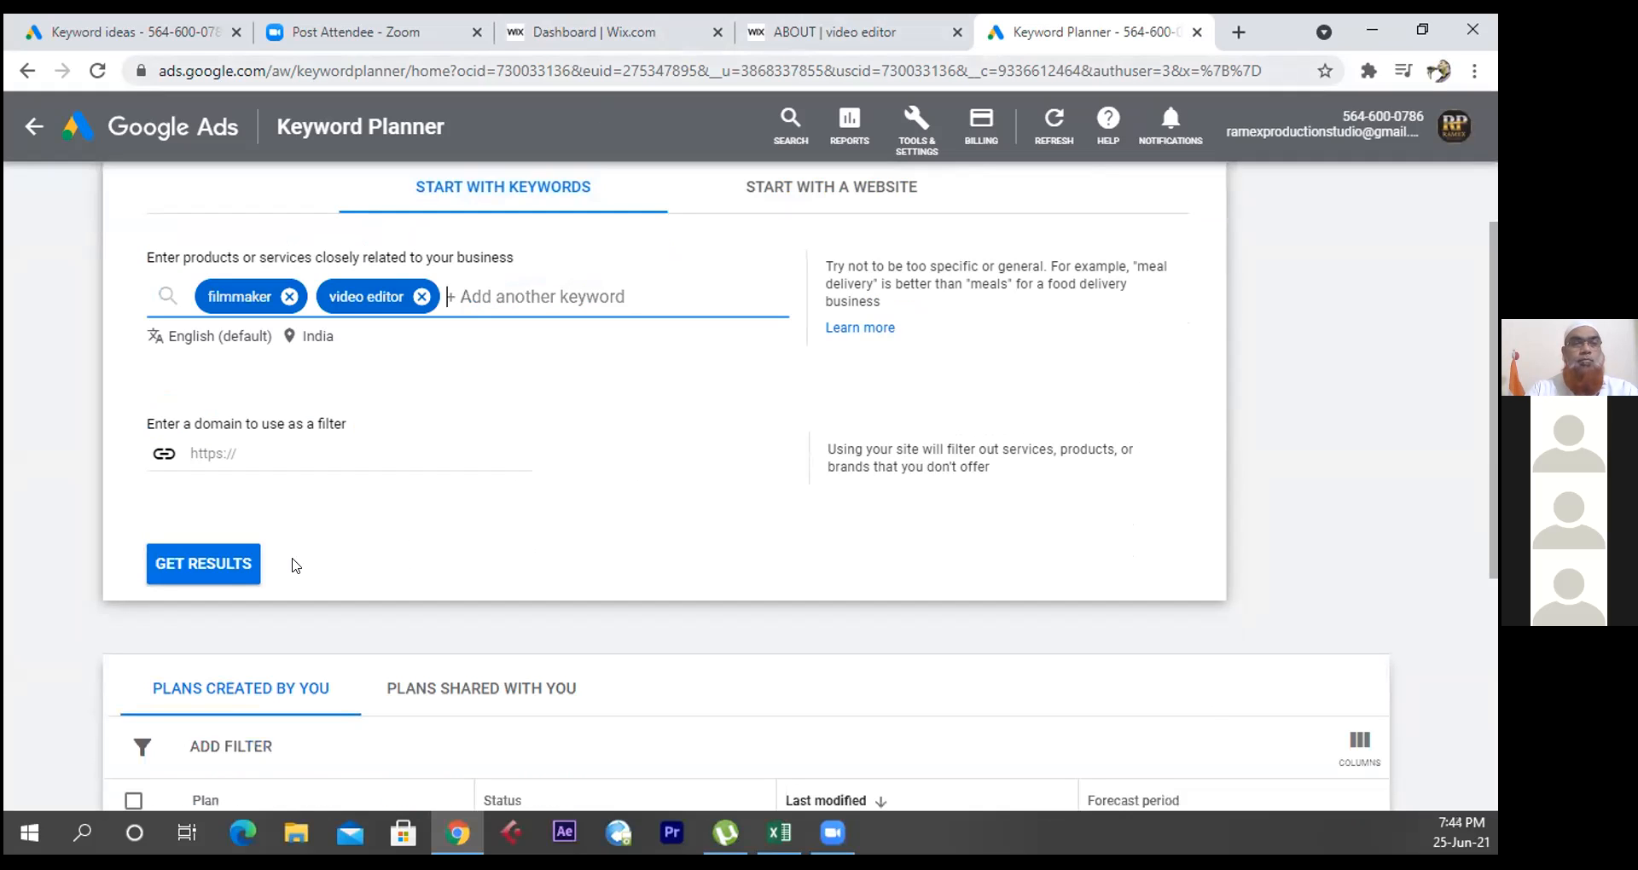
pyautogui.click(227, 565)
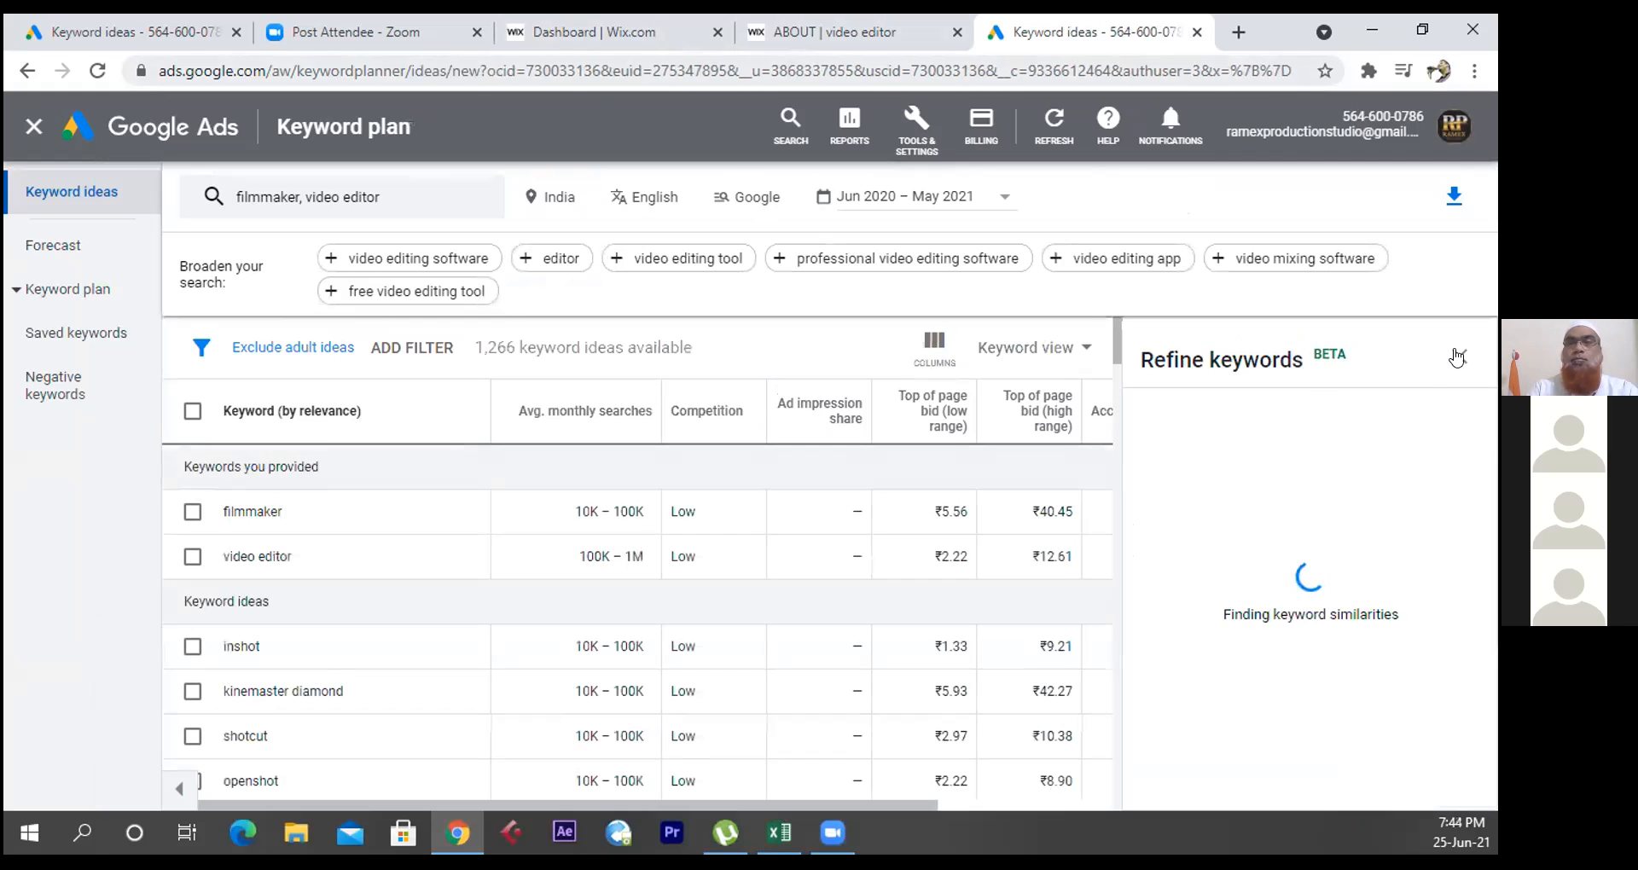
pyautogui.click(1460, 357)
# - Examine the list of keyword ideas with their monthly searches, competition and top of page bids
pyautogui.scroll(-3, 365, 627)
pyautogui.scroll(1, 355, 530)
pyautogui.scroll(-1, 300, 501)
pyautogui.scroll(-7, 324, 583)
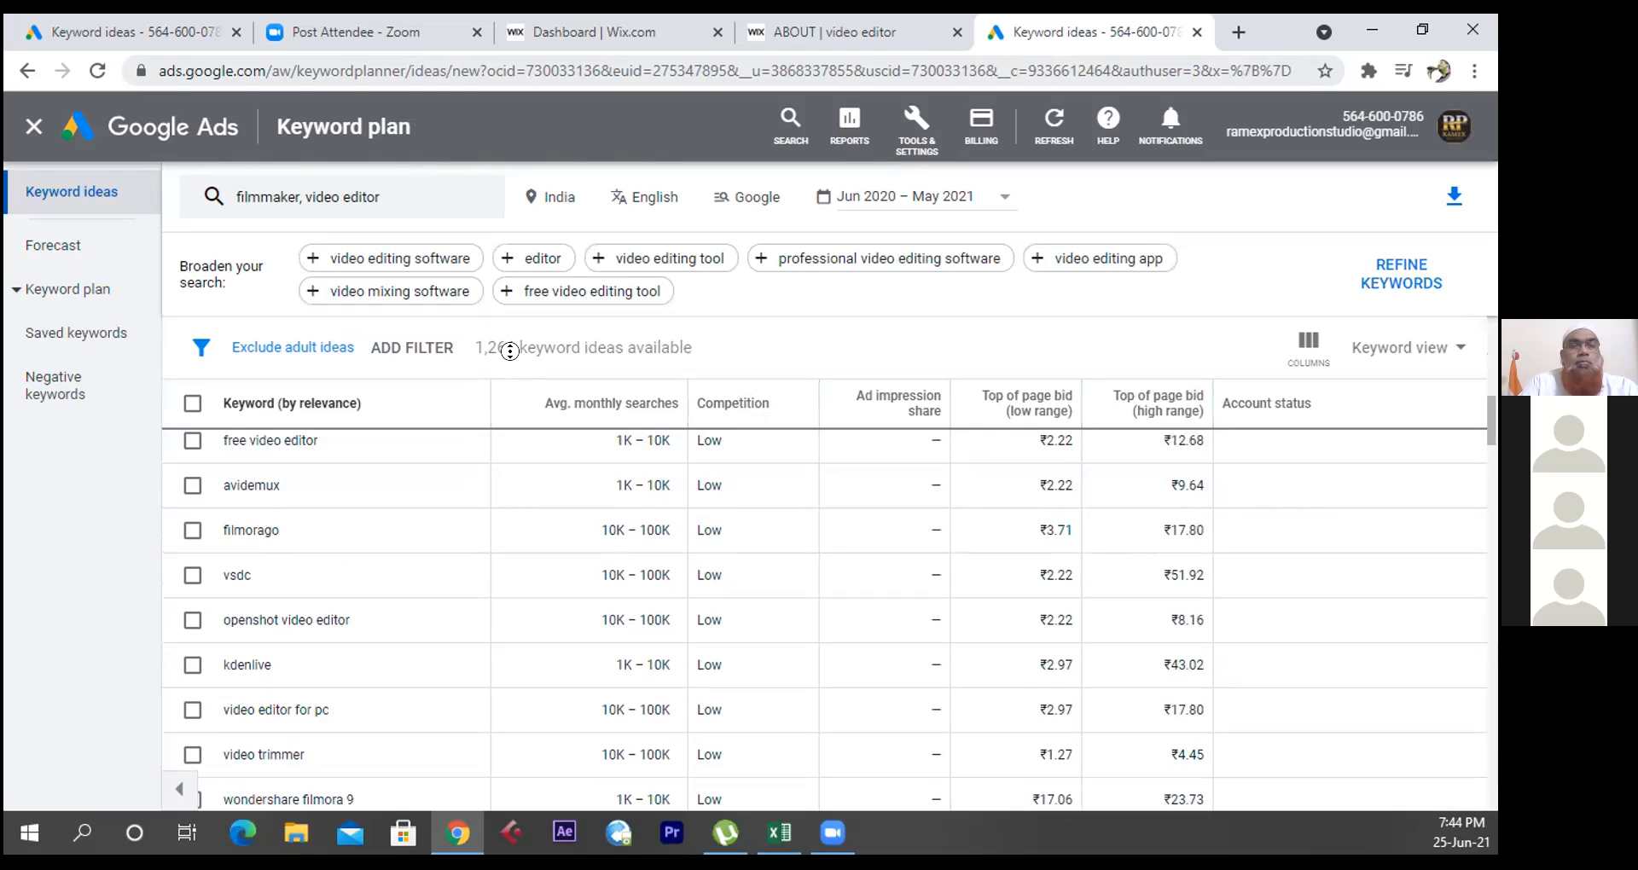
pyautogui.scroll(10, 351, 644)
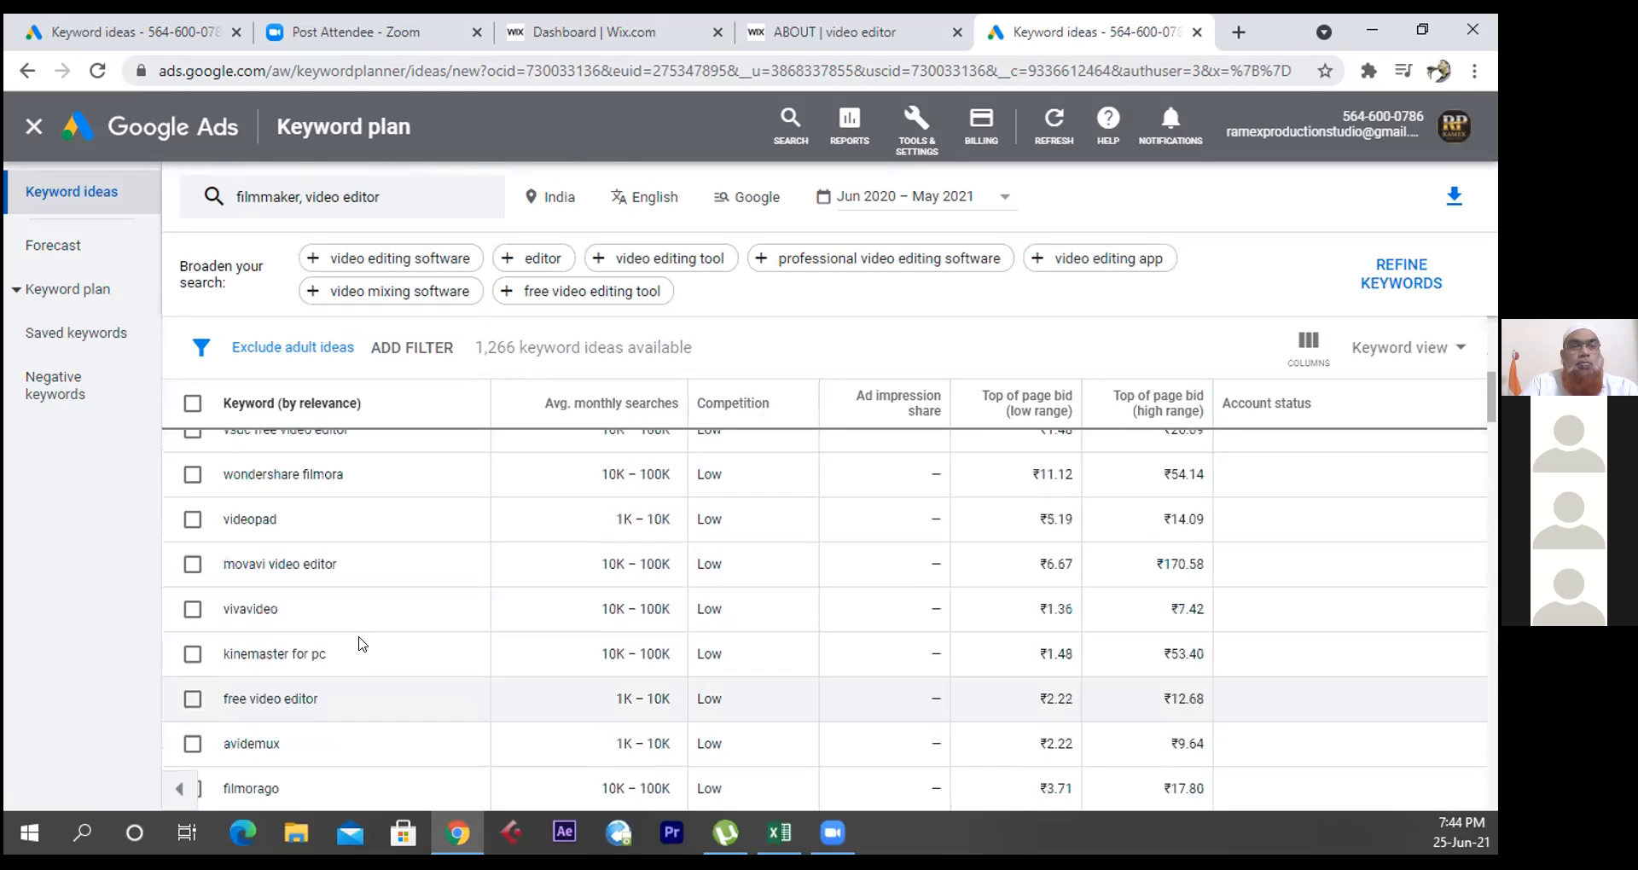
pyautogui.scroll(-1, 287, 520)
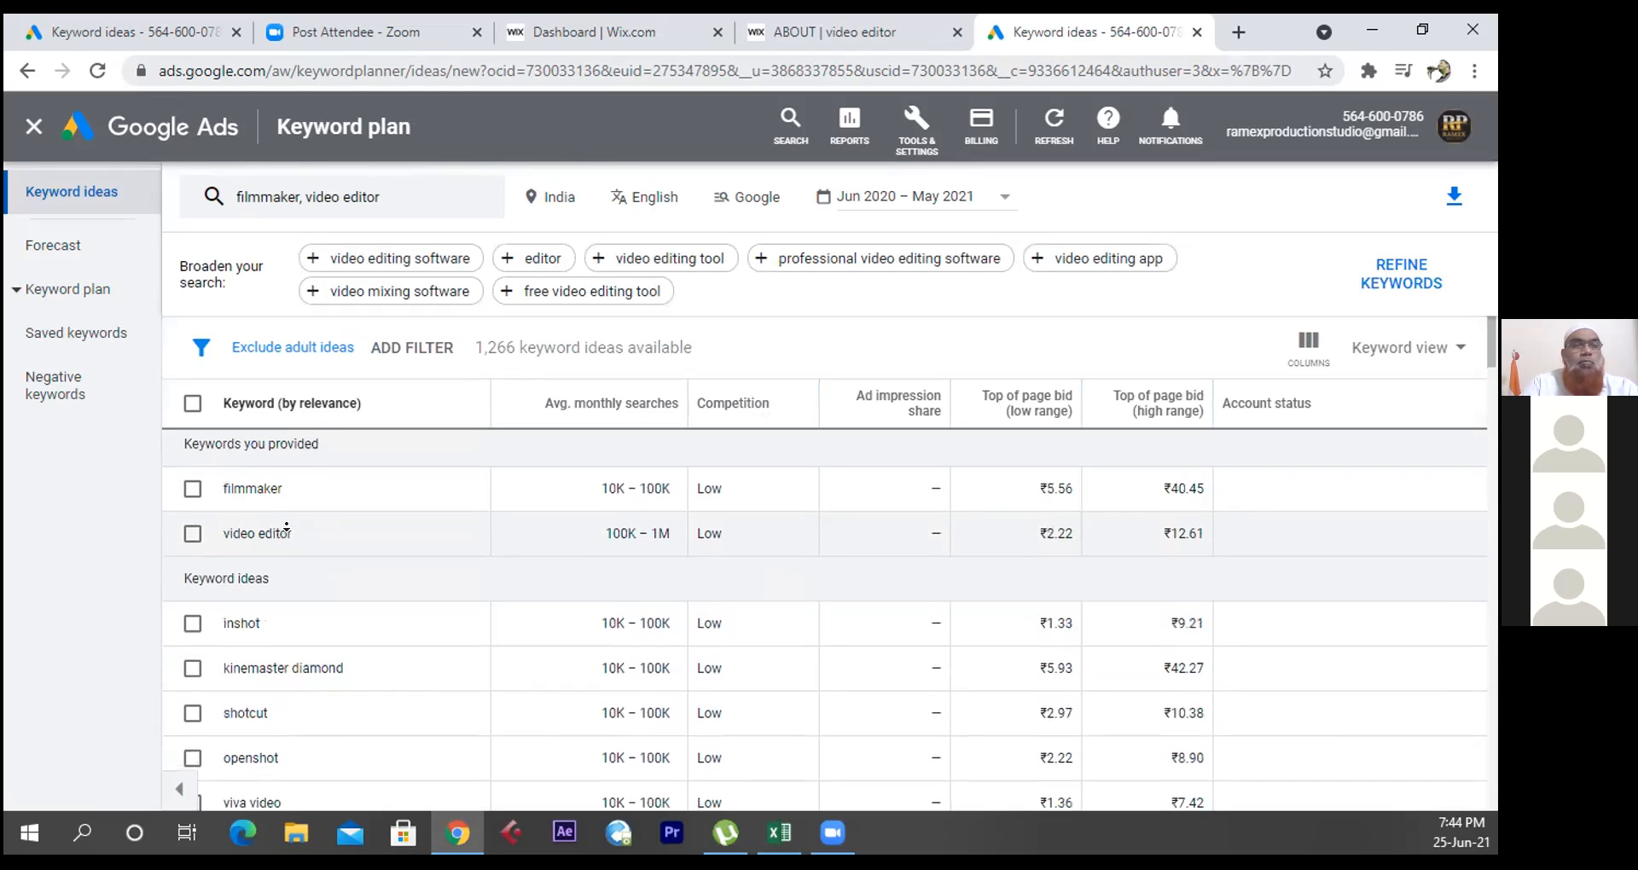
pyautogui.scroll(1, 287, 522)
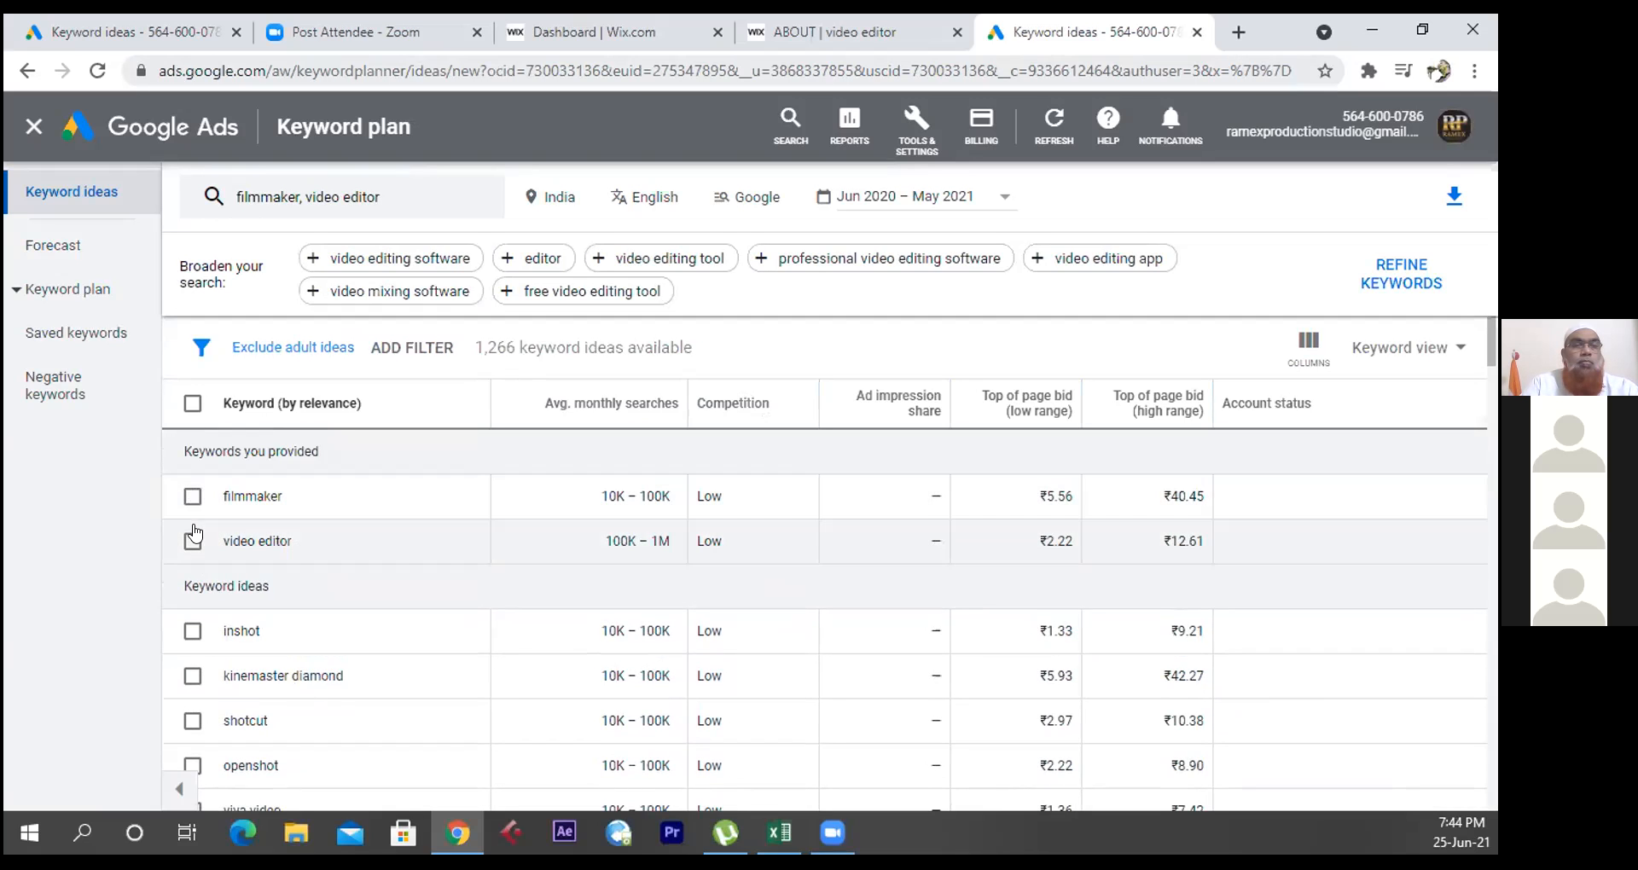
pyautogui.scroll(-5, 340, 552)
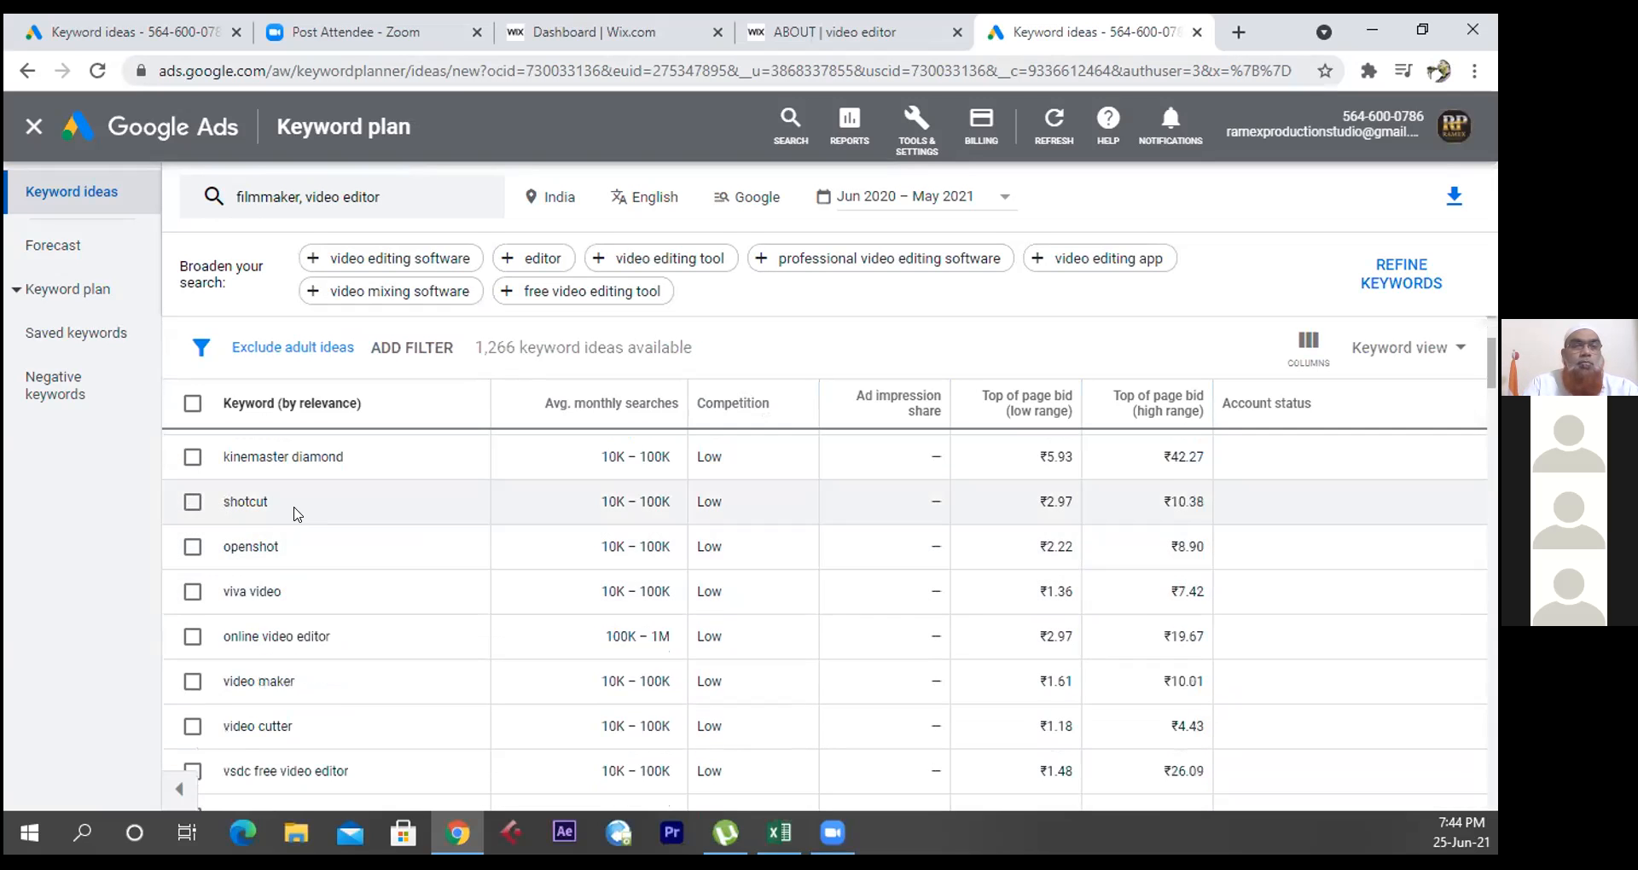
pyautogui.scroll(-4, 272, 518)
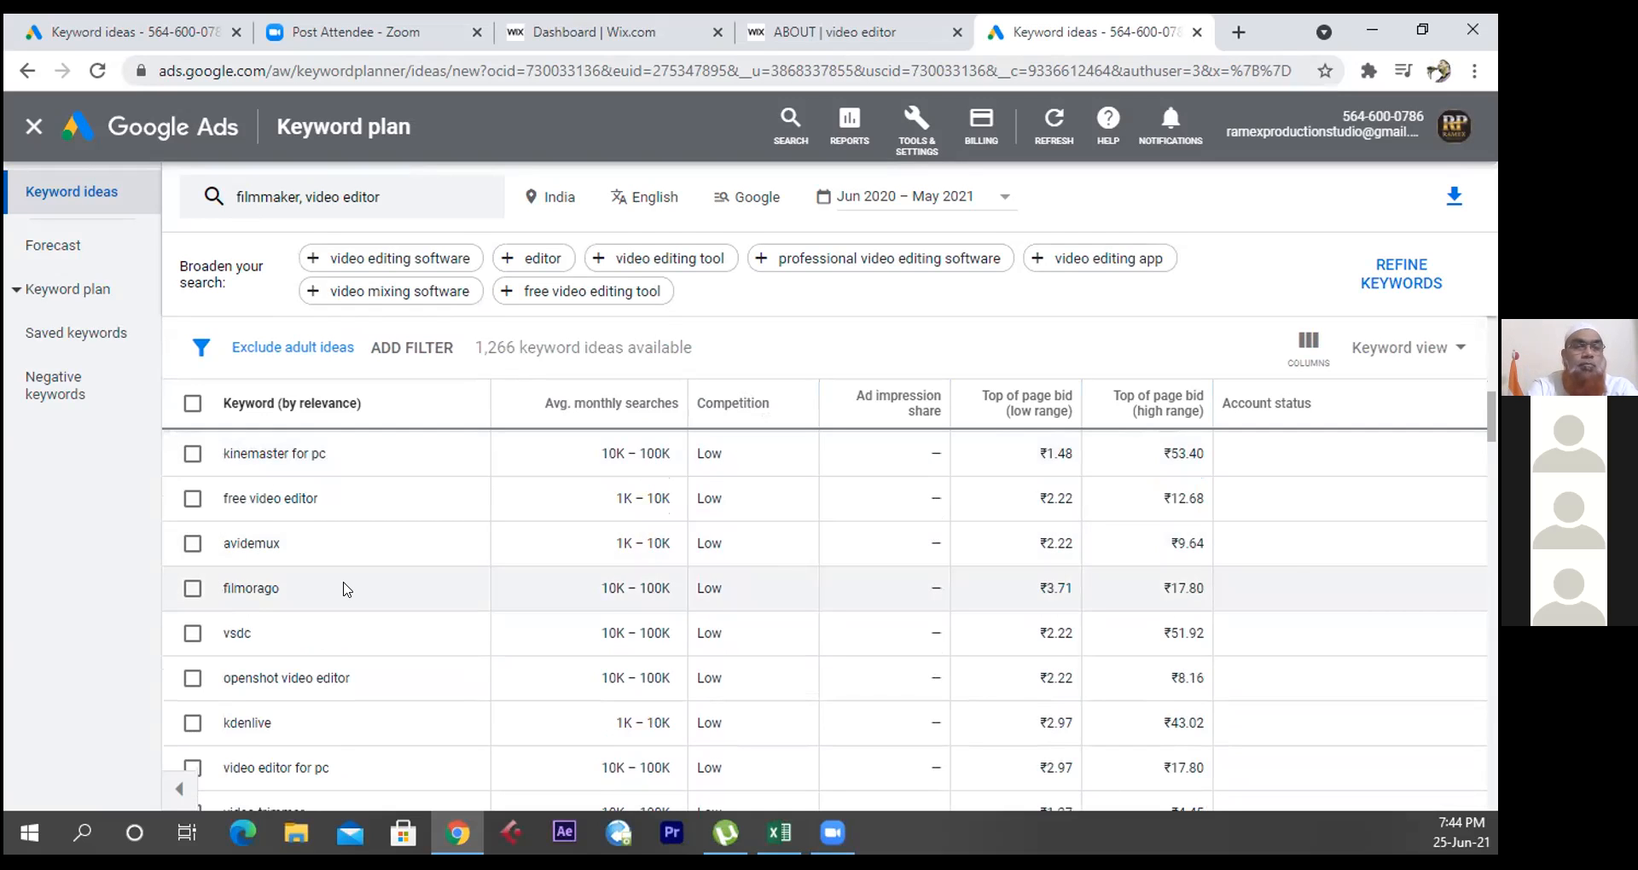
pyautogui.scroll(8, 402, 552)
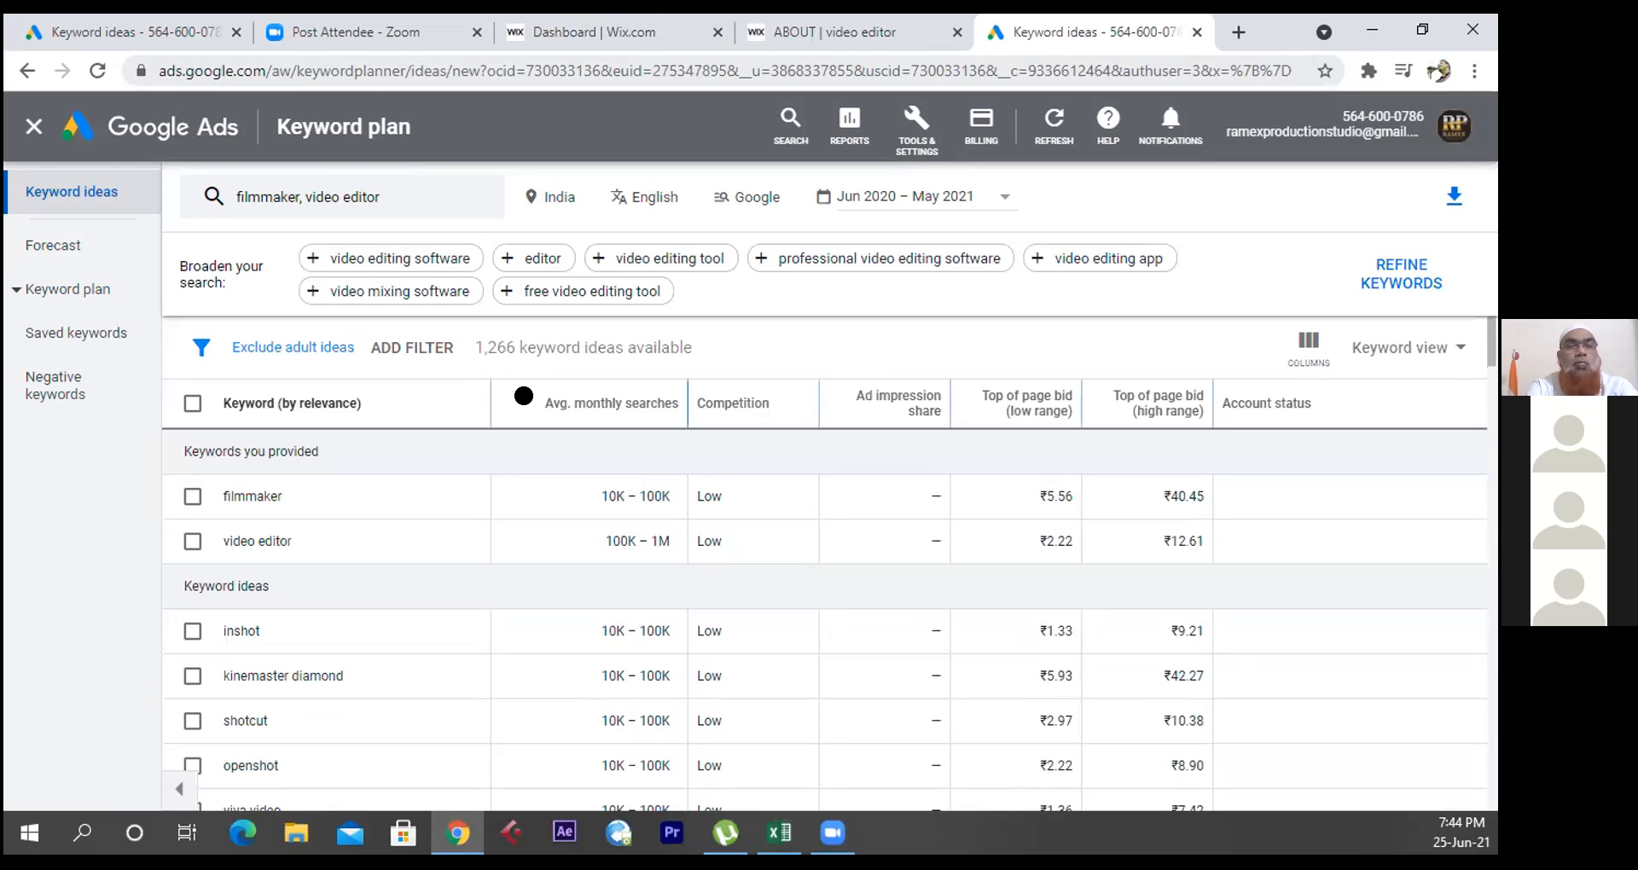
# - Sort the keyword ideas by average monthly searches, highest first
pyautogui.moveTo(550, 402)
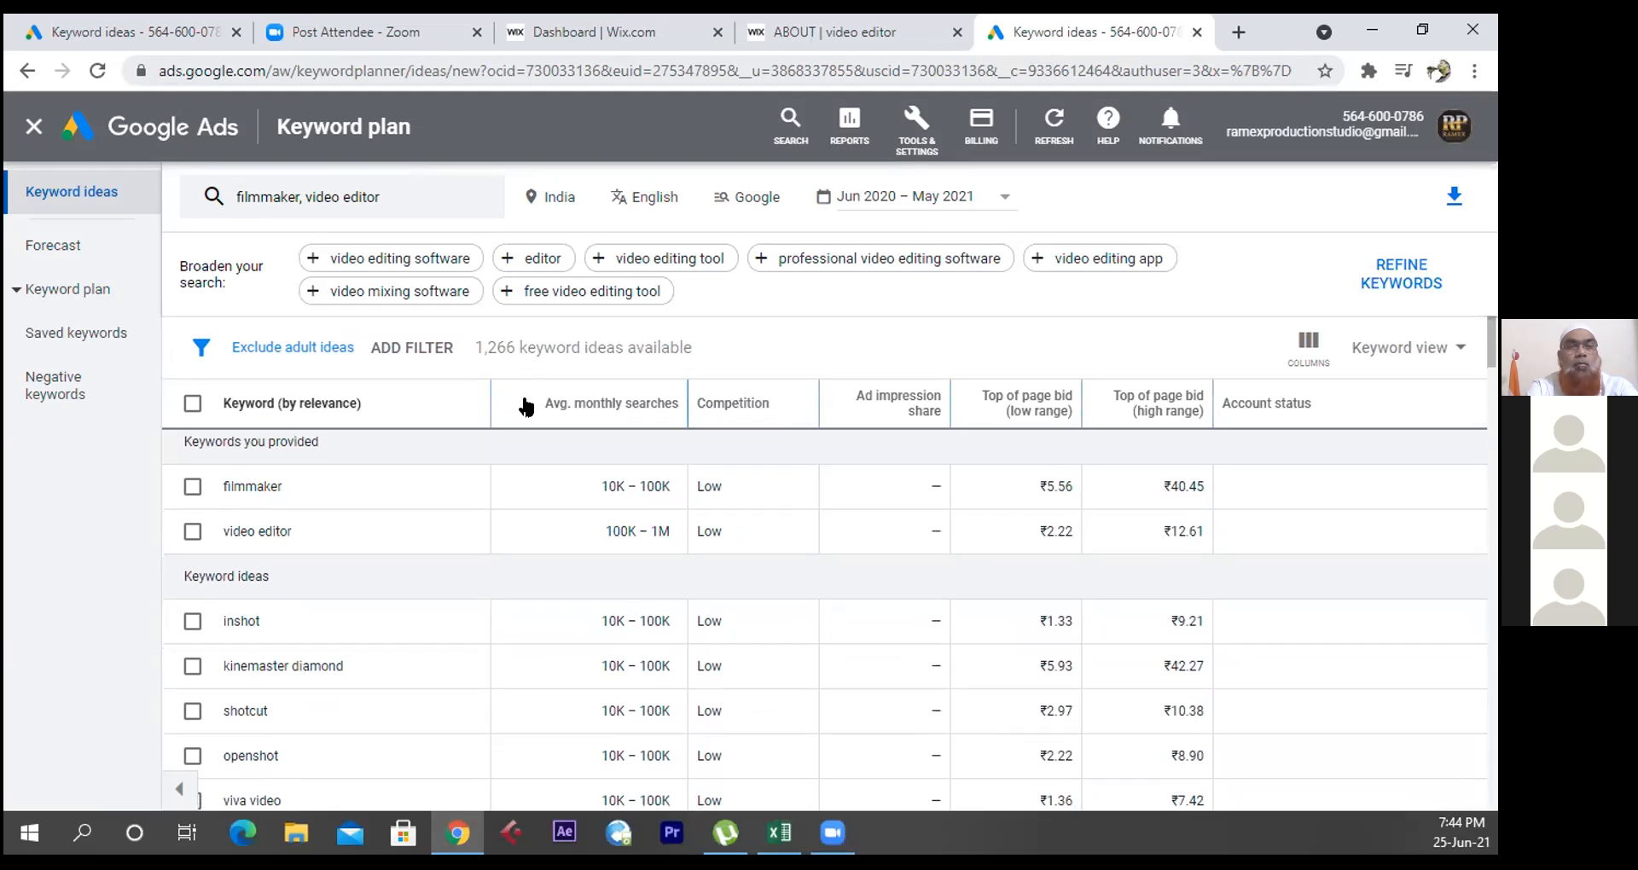
pyautogui.moveTo(609, 436)
pyautogui.click(610, 404)
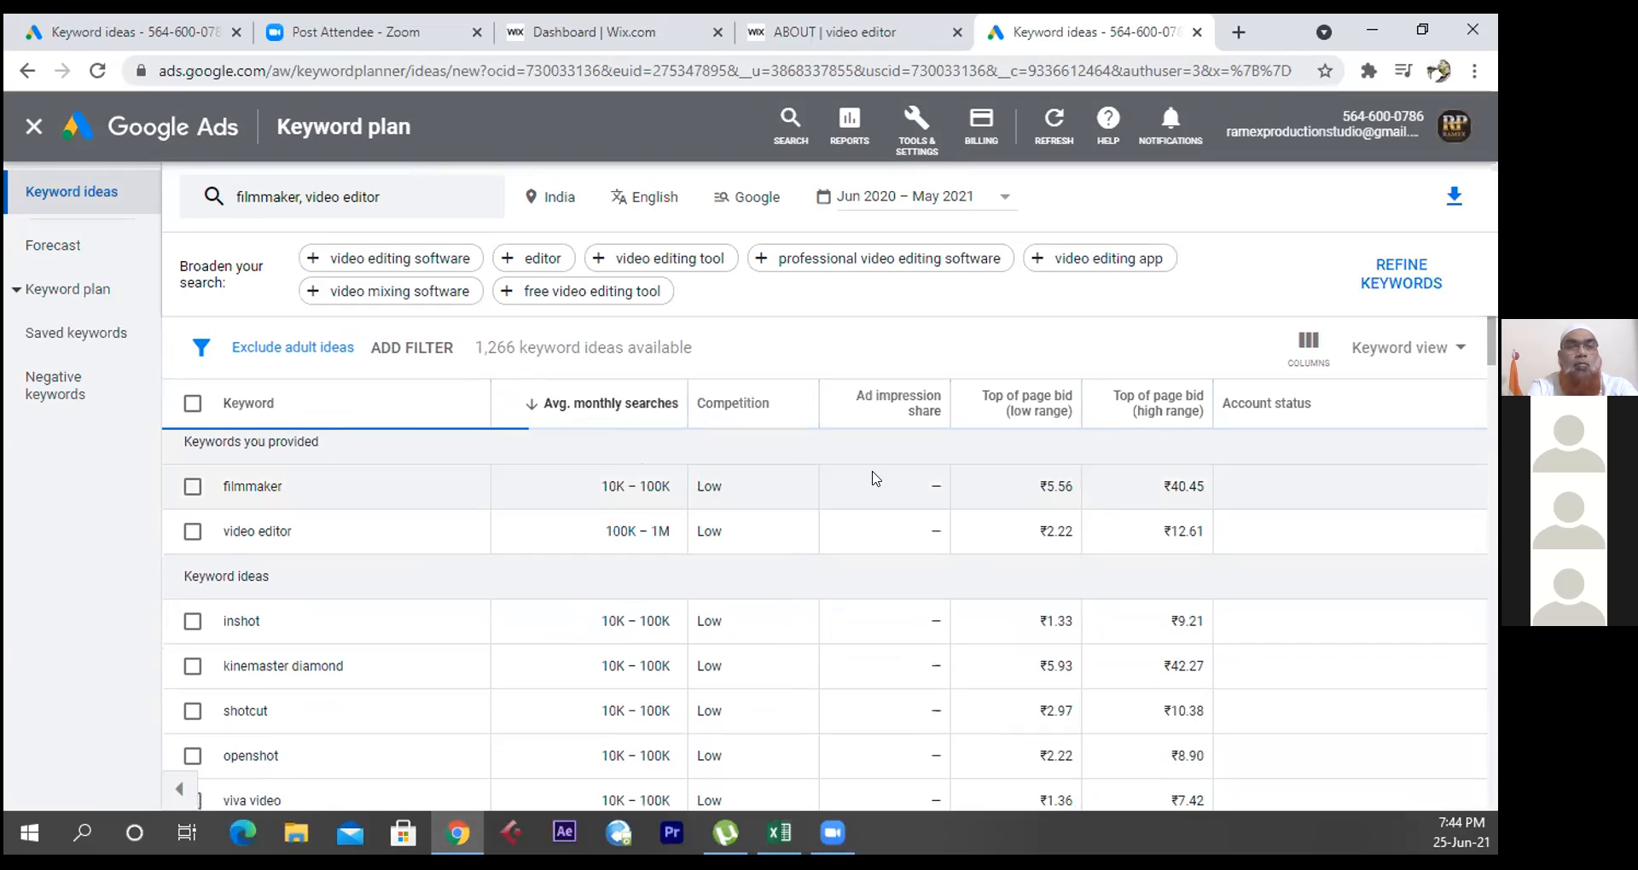
# - Select the keyword ideas inshot, viva video and video maker, and clear all three selections again
pyautogui.scroll(-3, 700, 540)
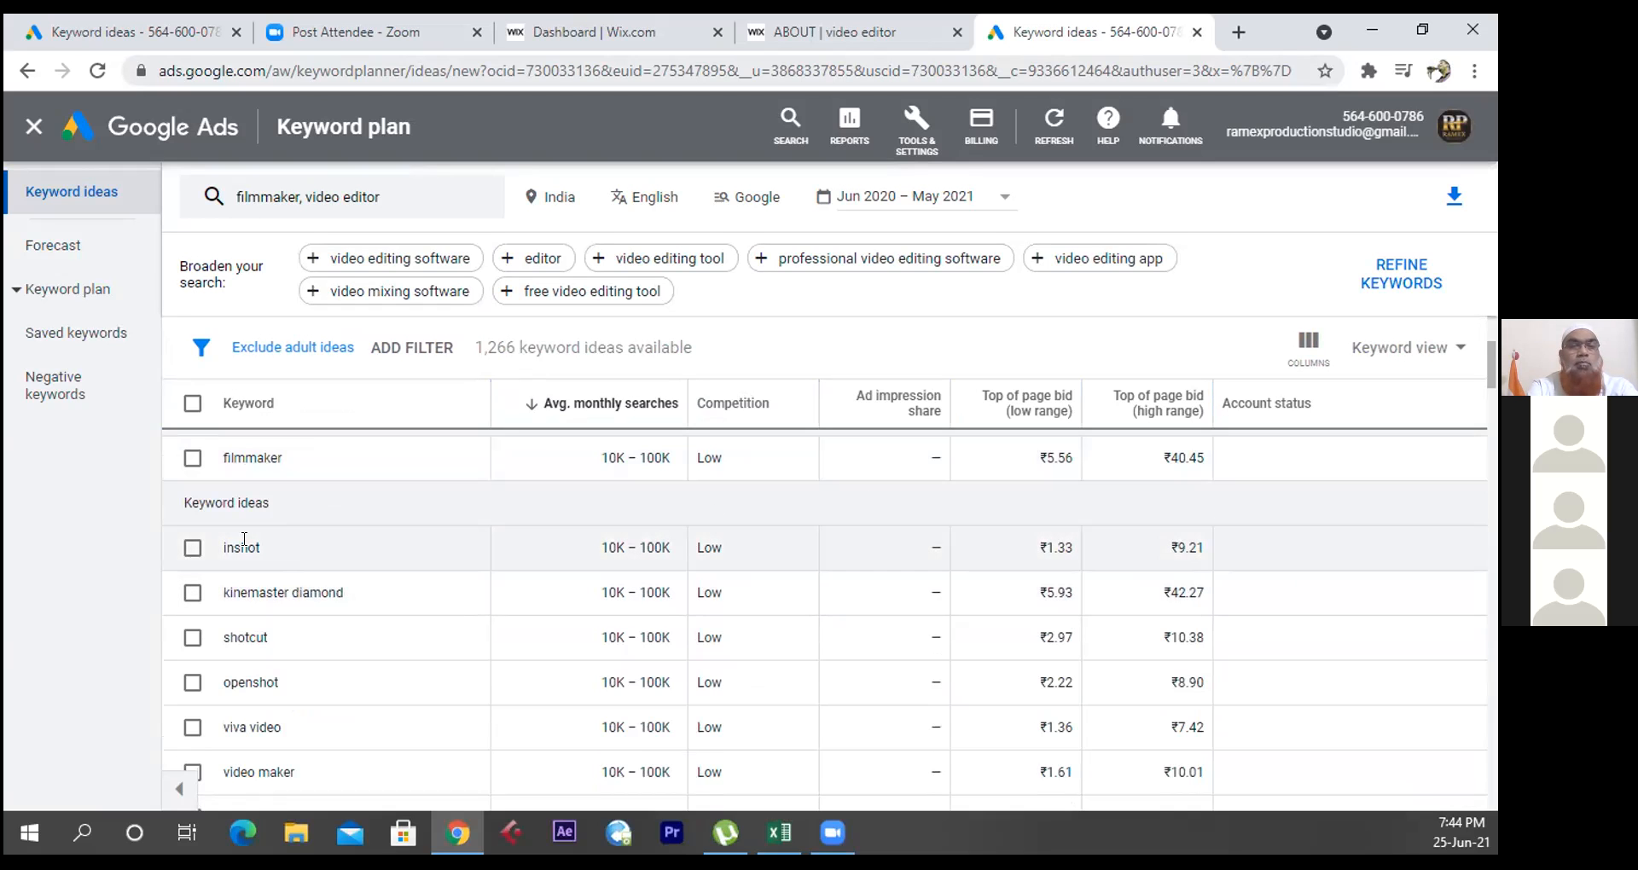
pyautogui.click(192, 548)
pyautogui.scroll(-3, 191, 555)
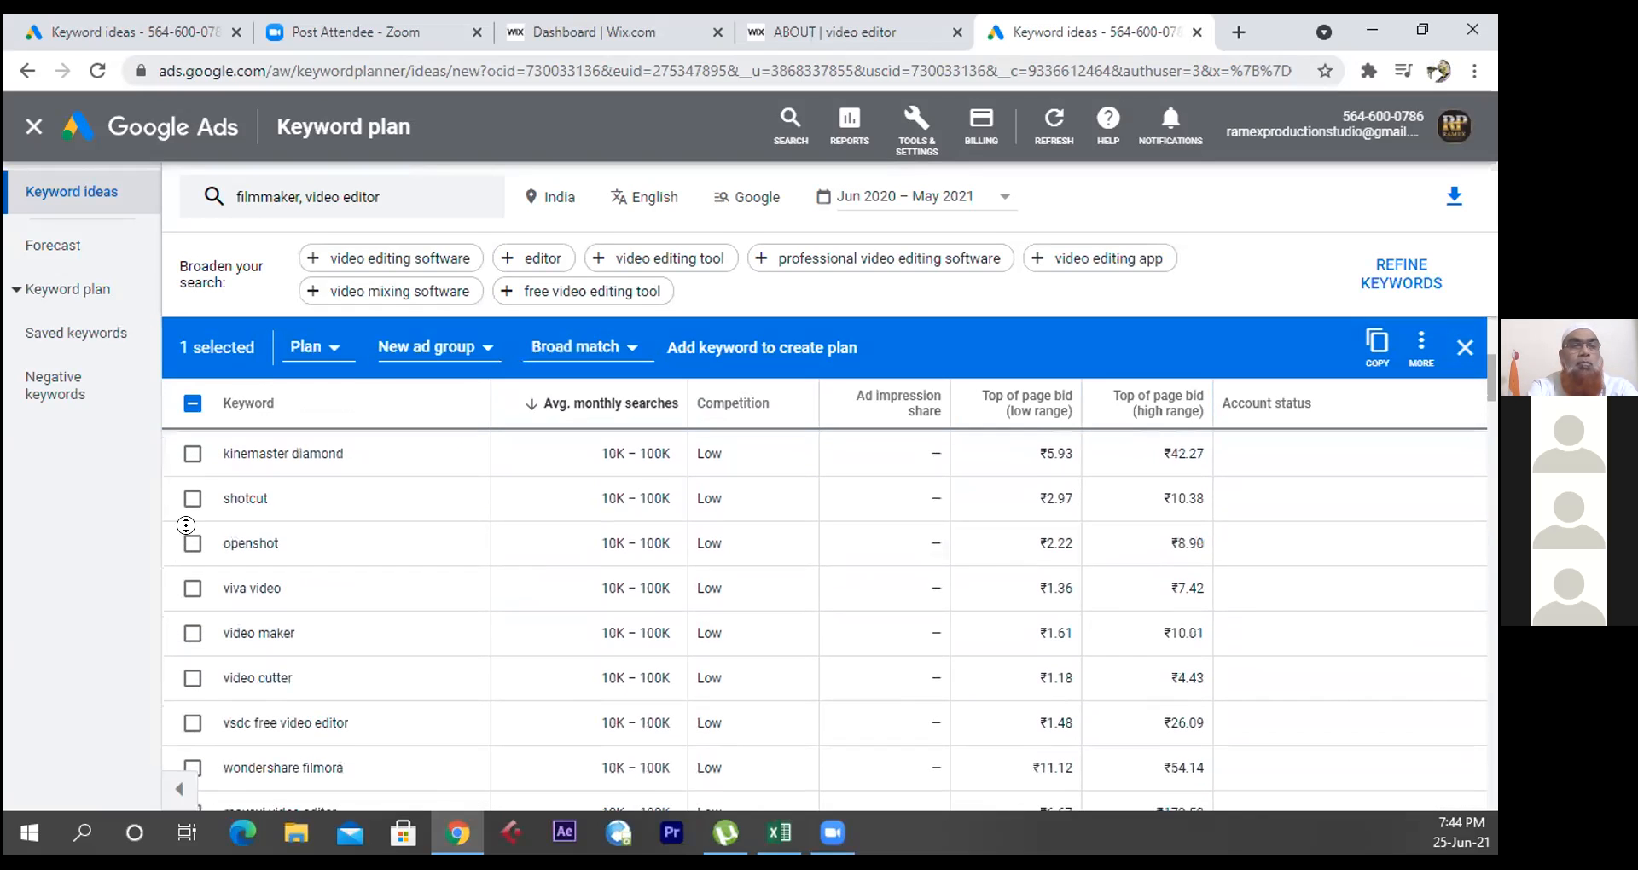
pyautogui.click(191, 555)
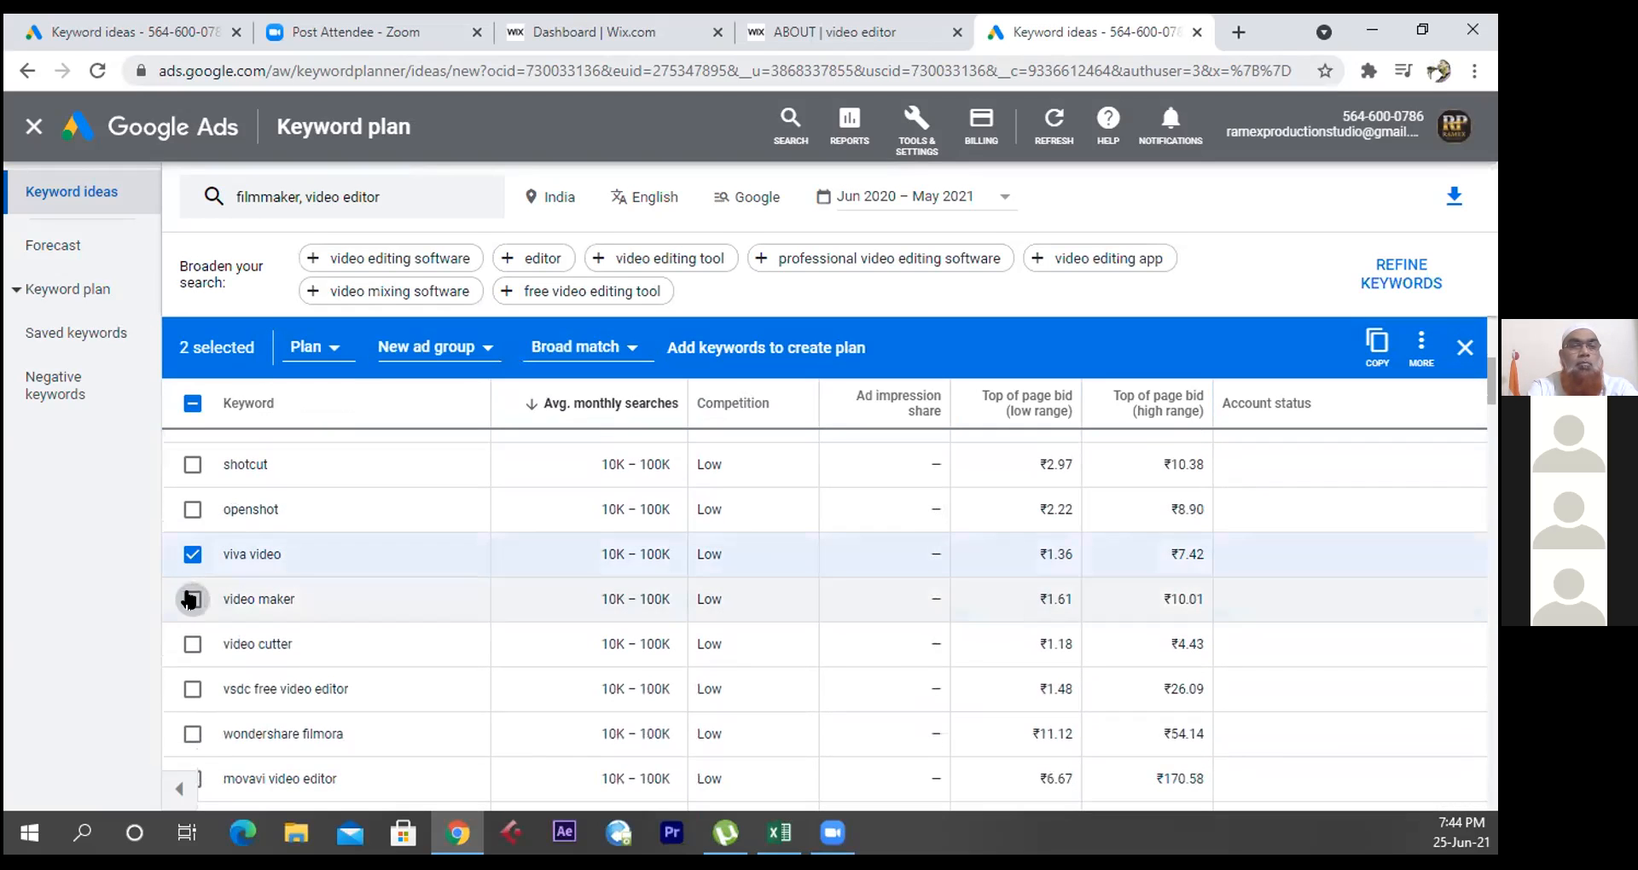
pyautogui.click(187, 600)
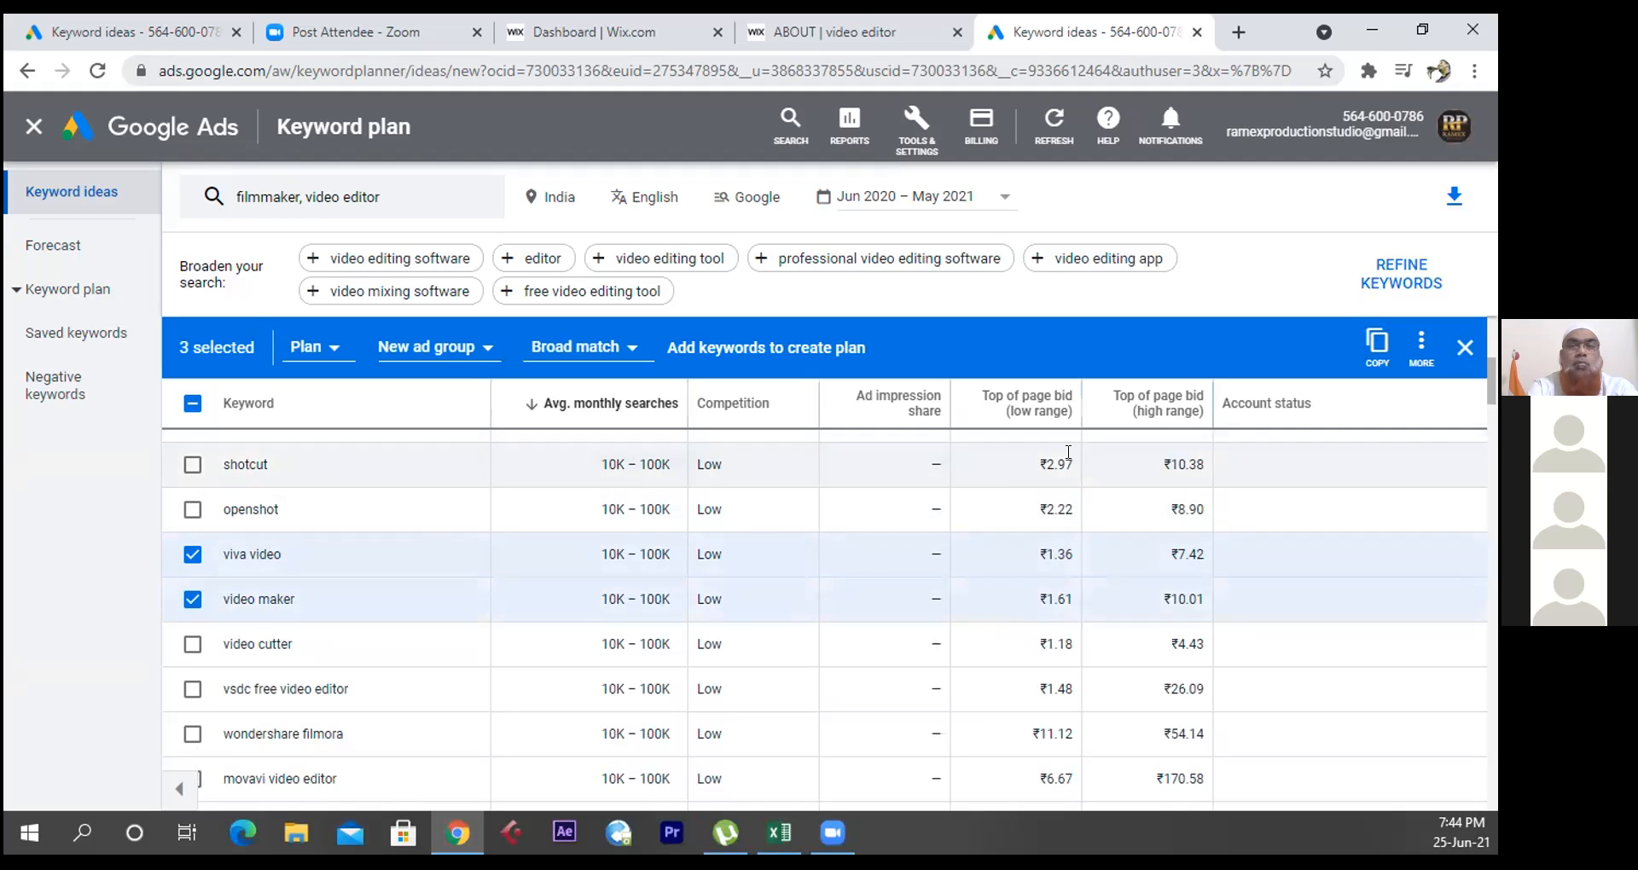
pyautogui.click(192, 590)
pyautogui.click(192, 555)
pyautogui.scroll(3, 191, 563)
pyautogui.scroll(-2, 167, 680)
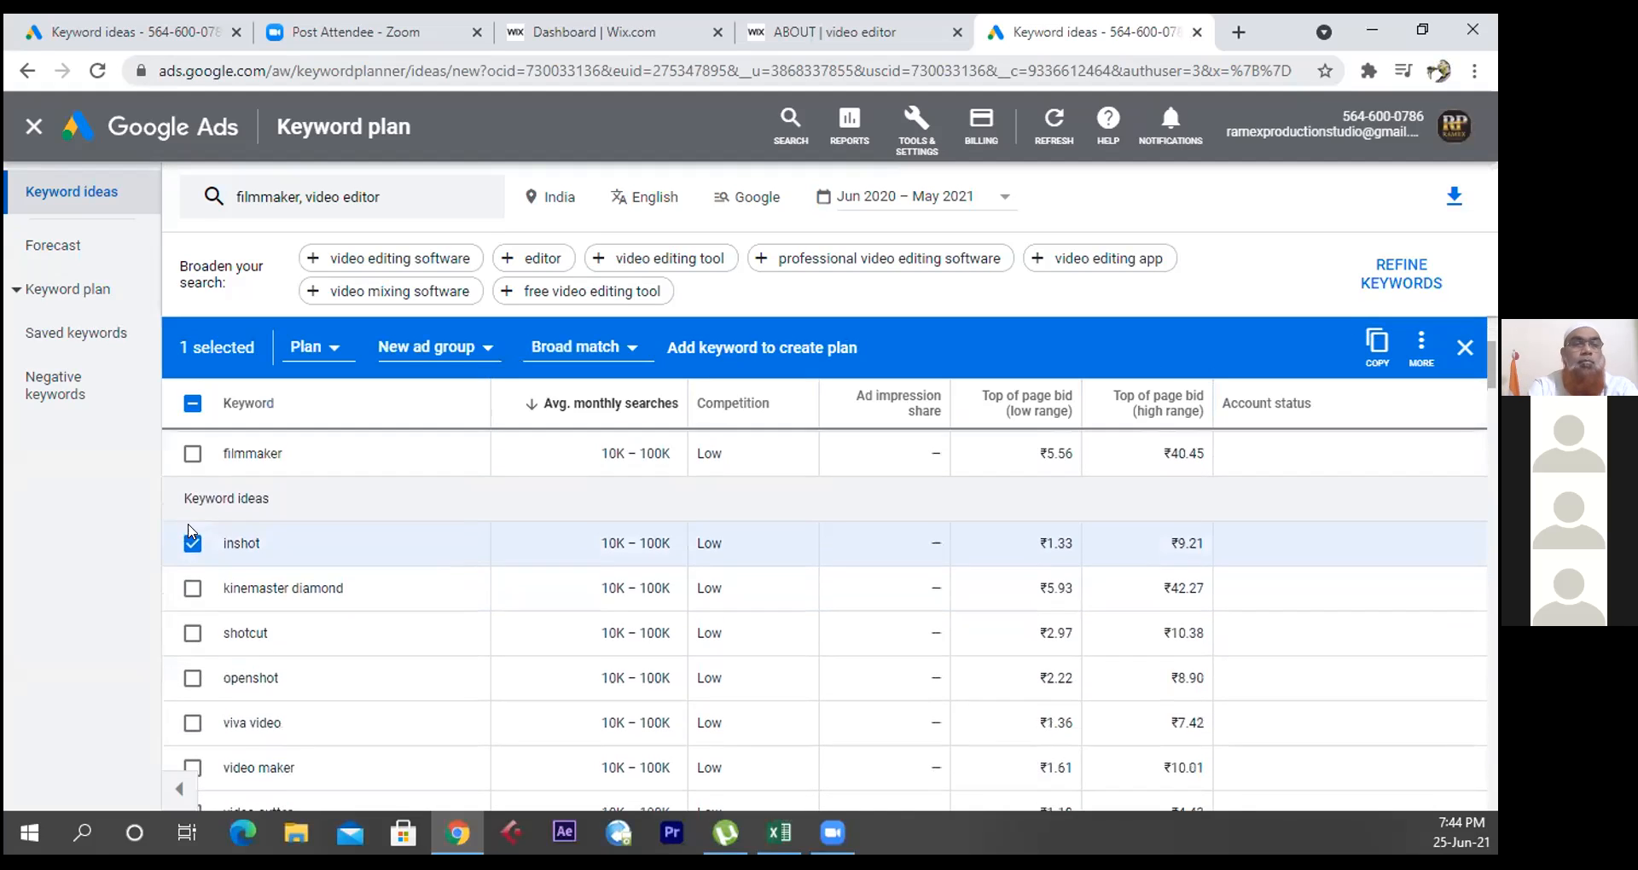
pyautogui.scroll(-1, 248, 541)
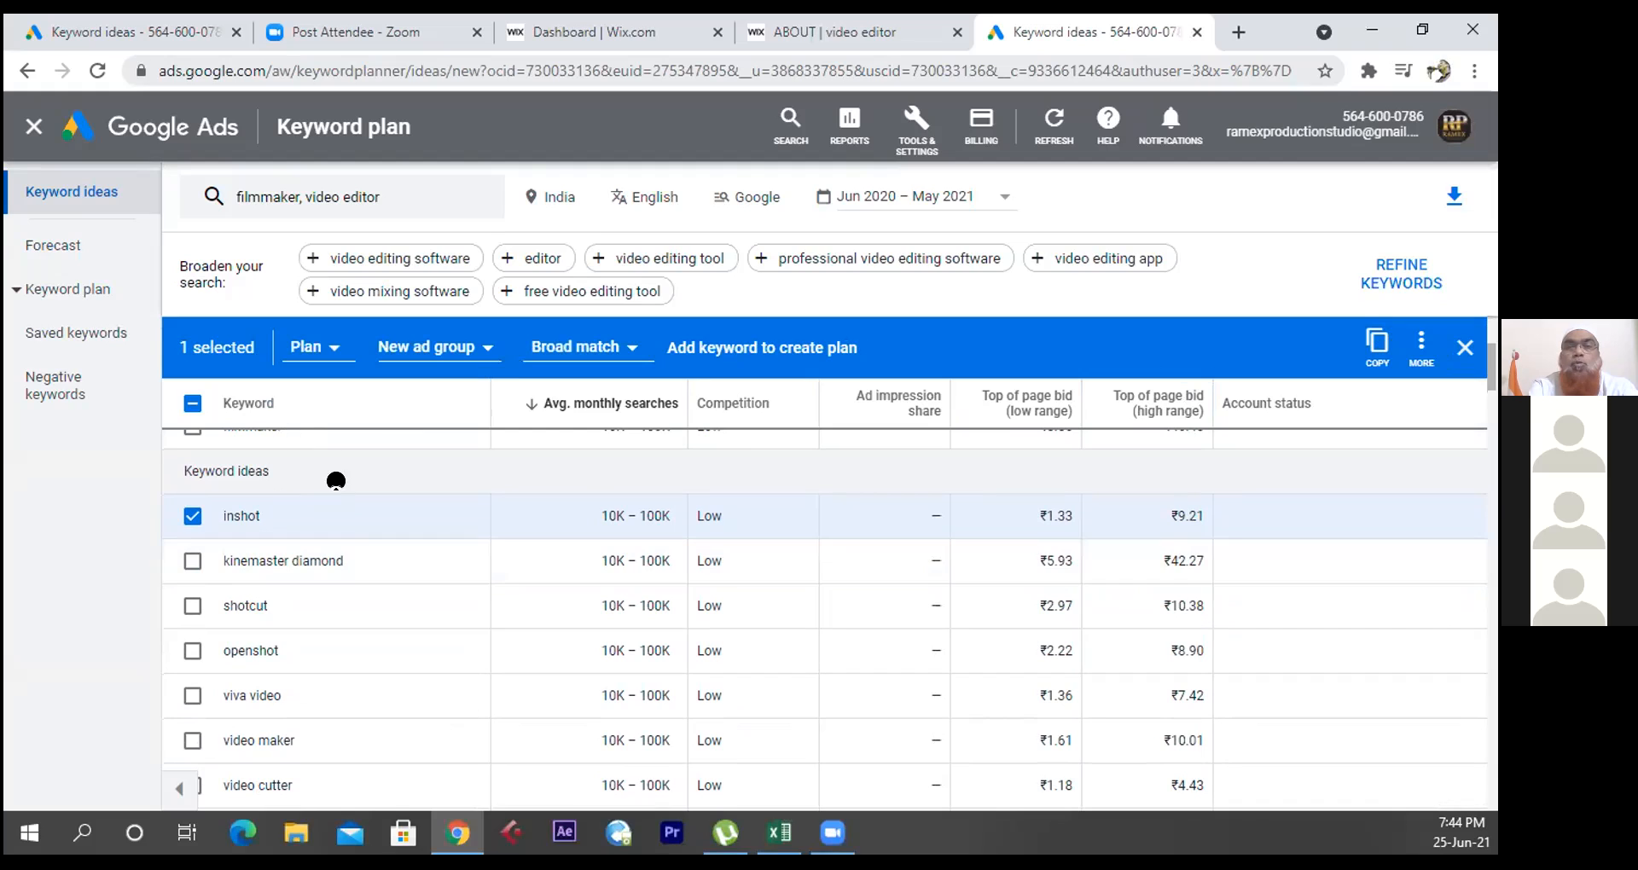
pyautogui.click(192, 516)
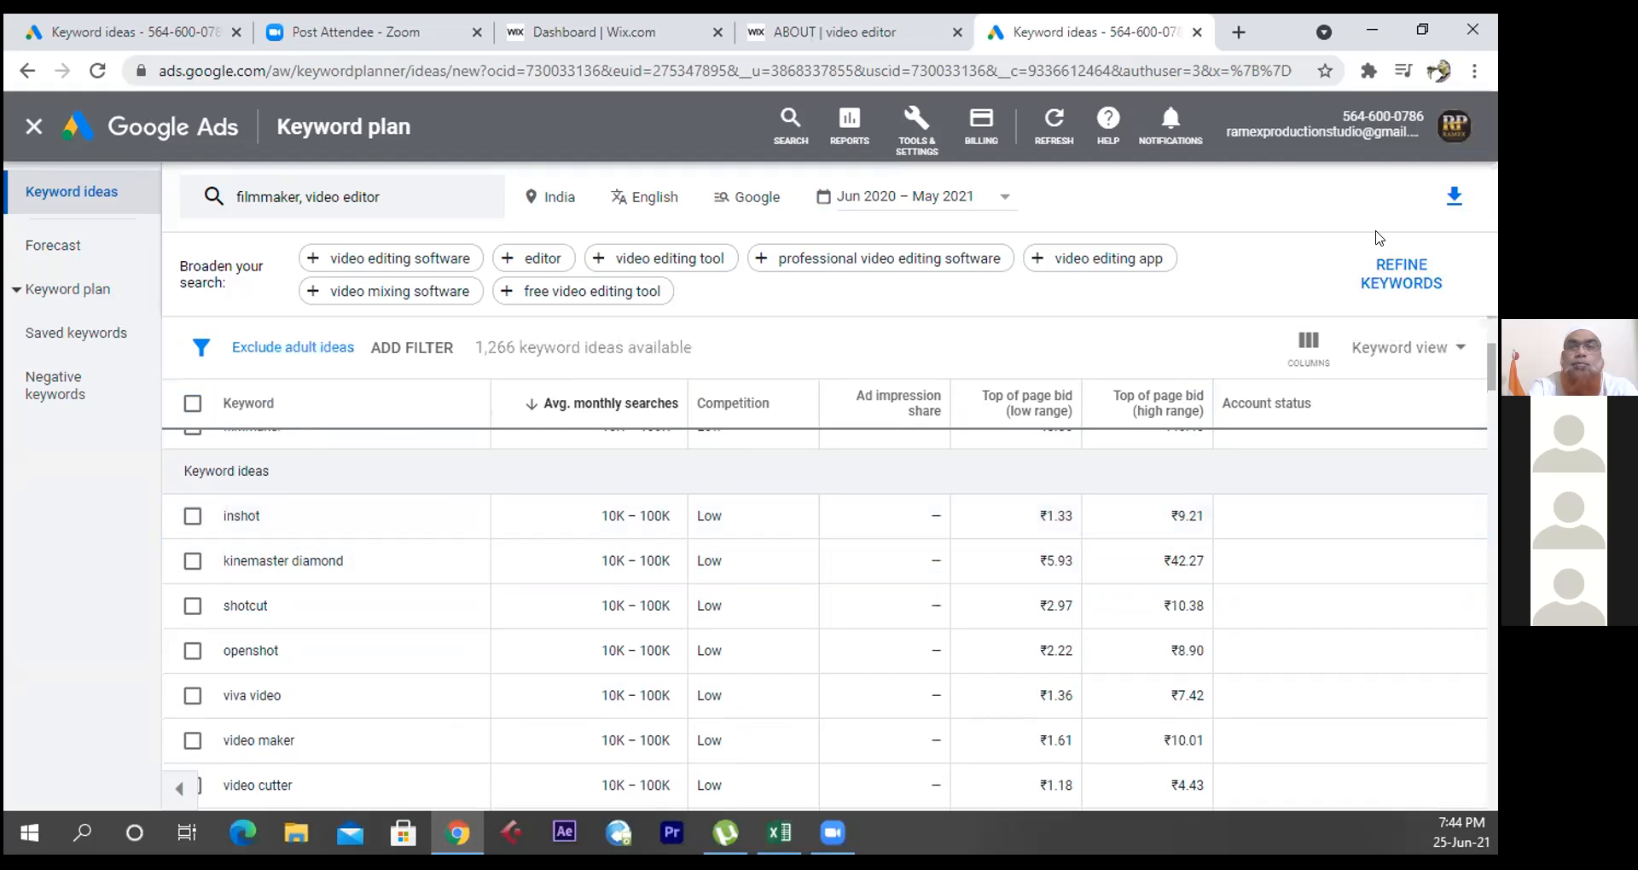
# - Export the keyword ideas as a .csv file to the DIGITAL MARKETING folder and open the downloaded file in Excel
pyautogui.click(1455, 199)
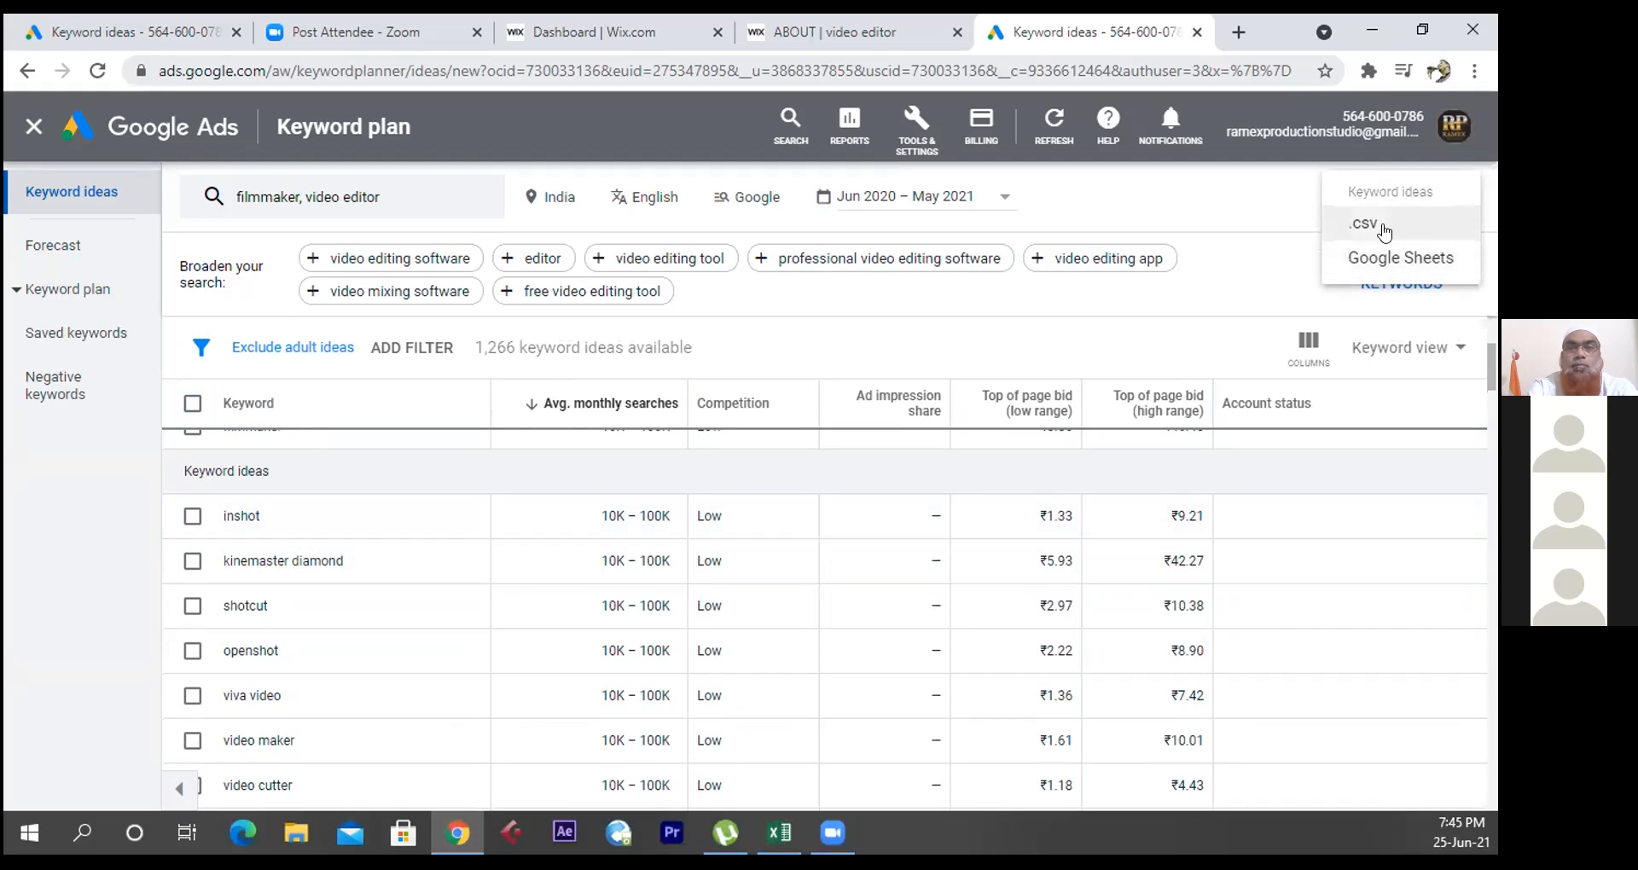
pyautogui.click(1388, 231)
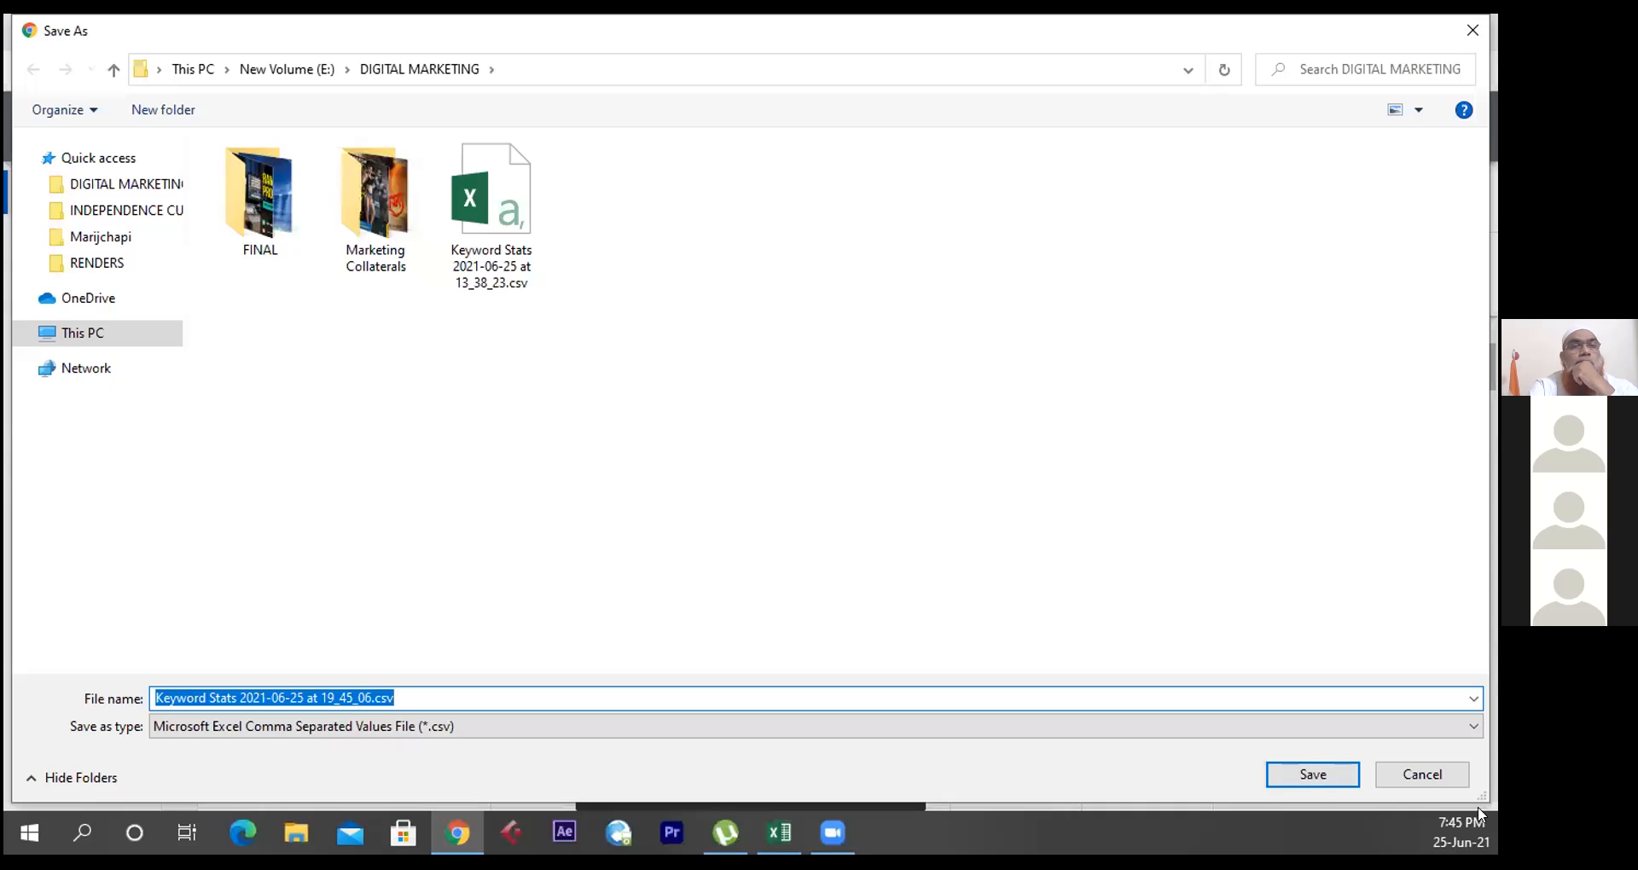
pyautogui.click(1323, 776)
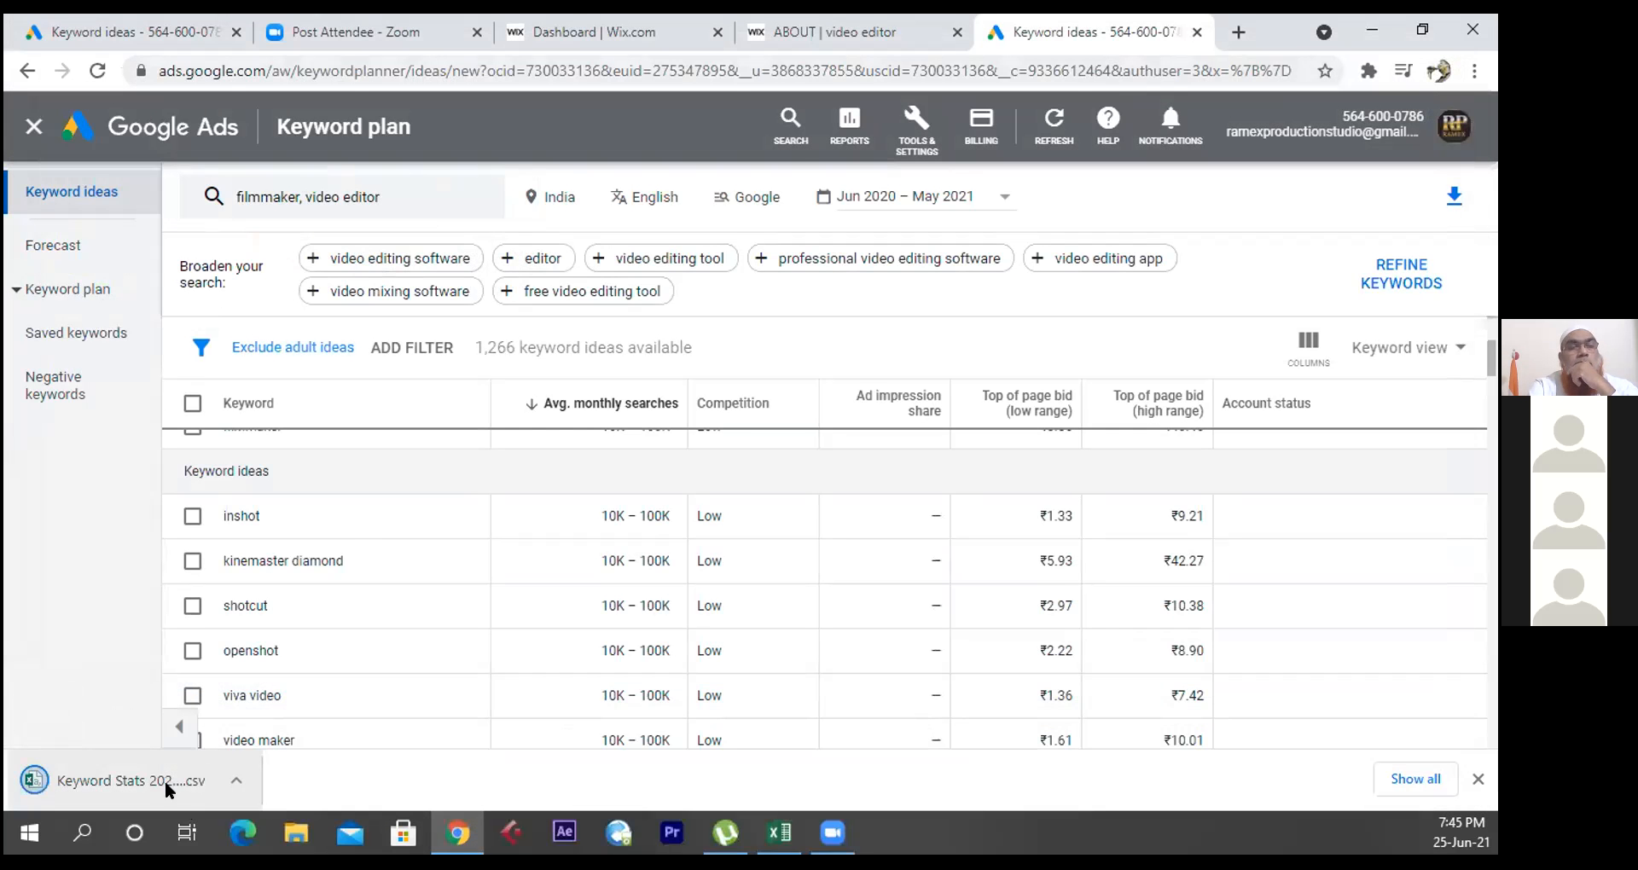
pyautogui.click(170, 789)
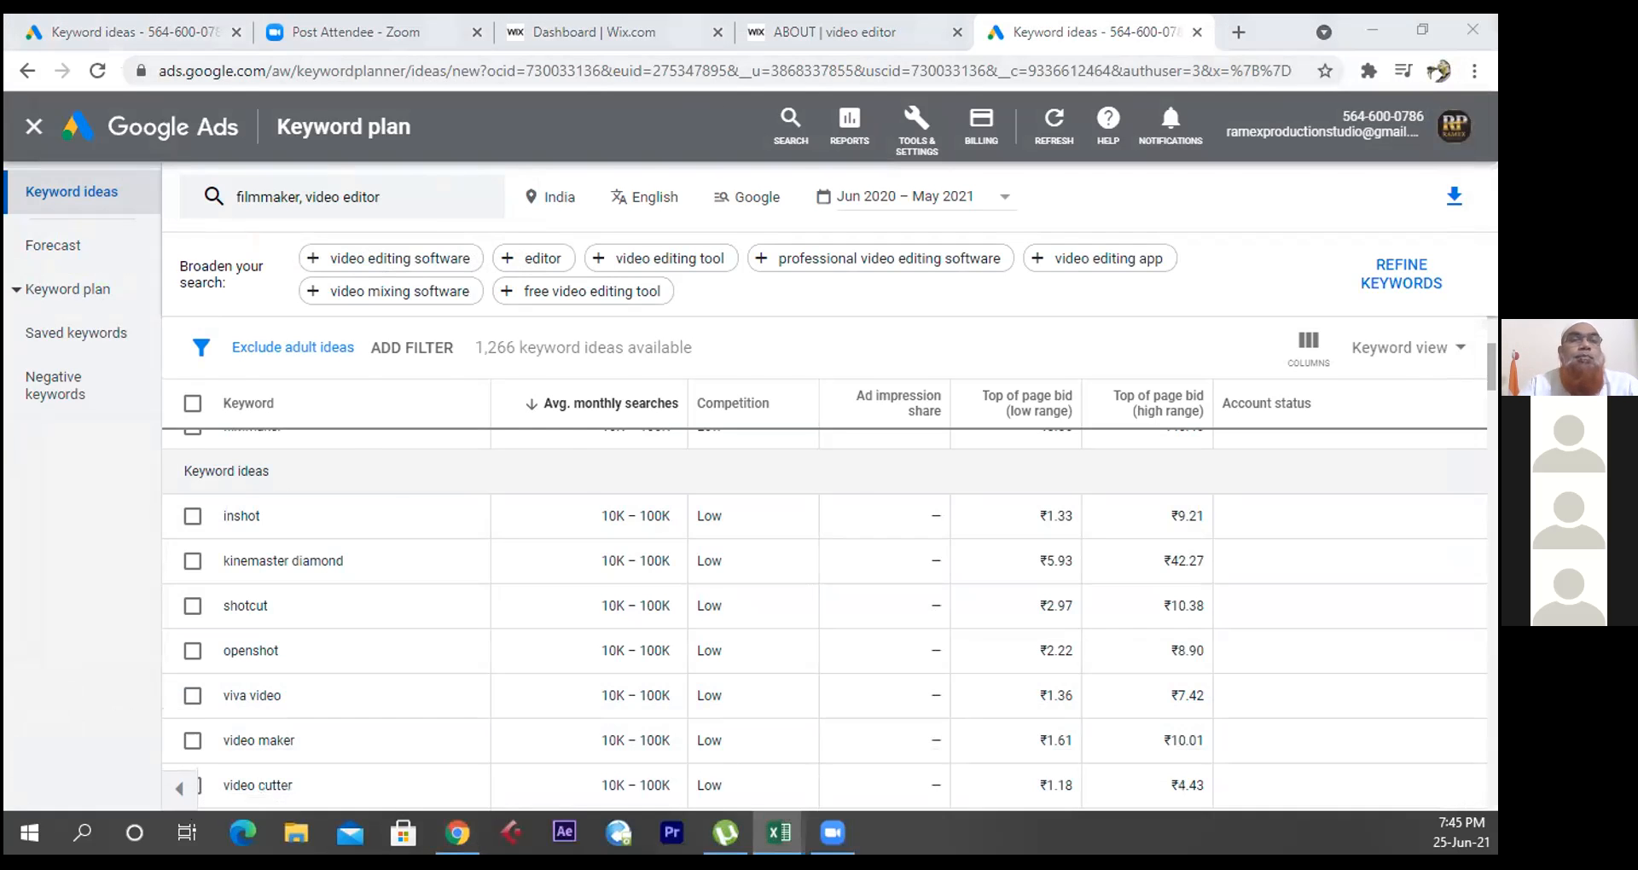
pyautogui.doubleClick(1360, 96)
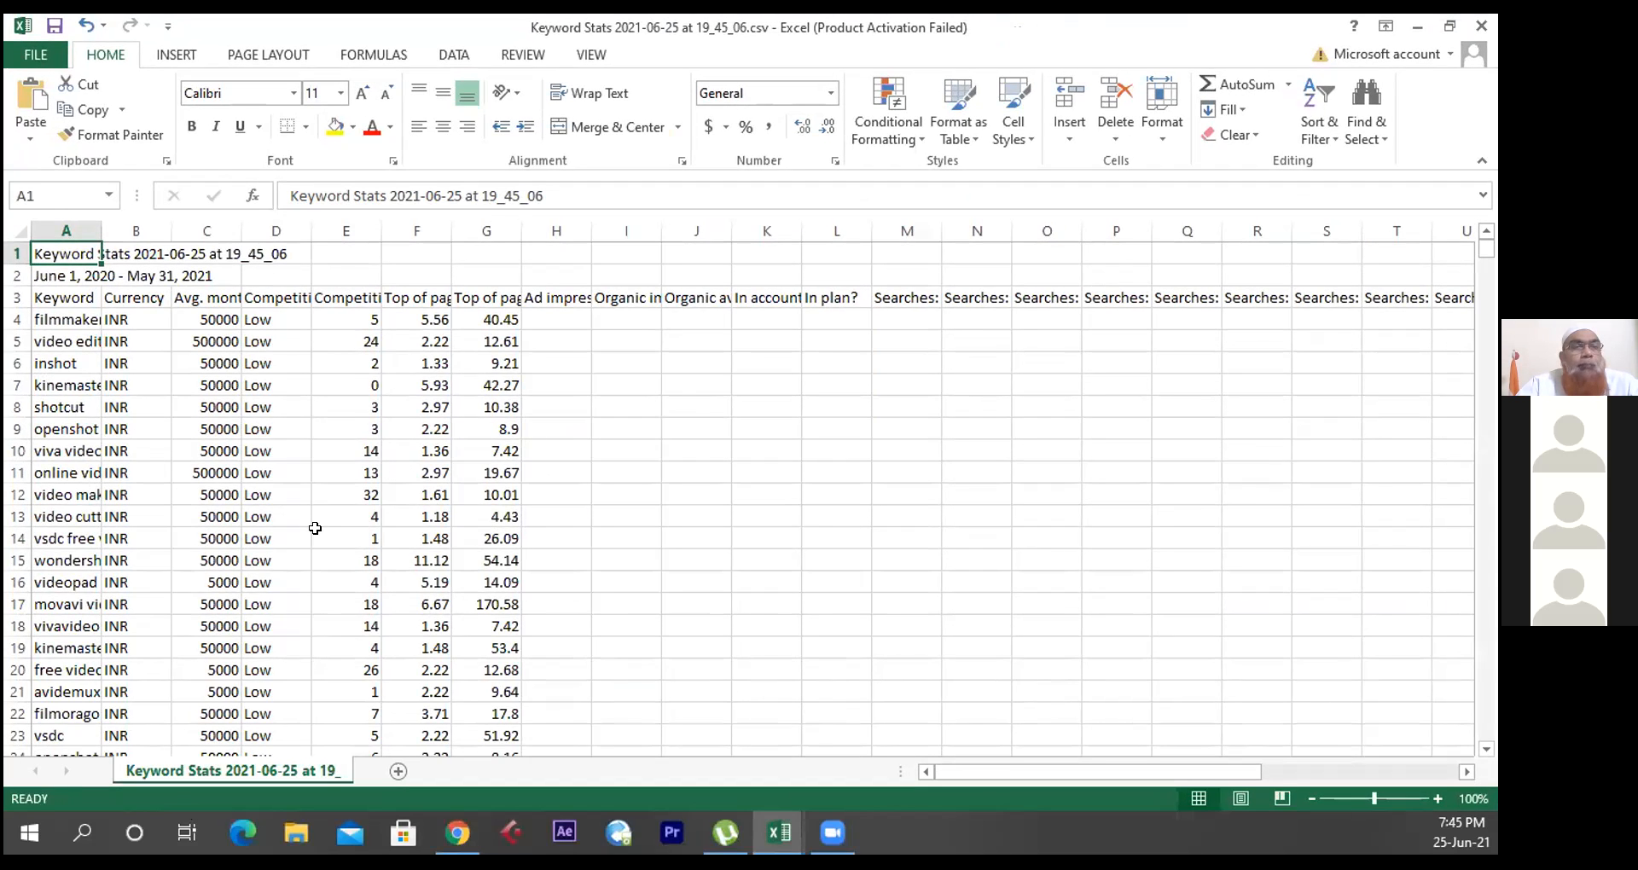
# - Clear cells D3:D10 in the Competition column and widen the Keyword and Currency columns
pyautogui.moveTo(257, 290); pyautogui.dragTo(273, 450)
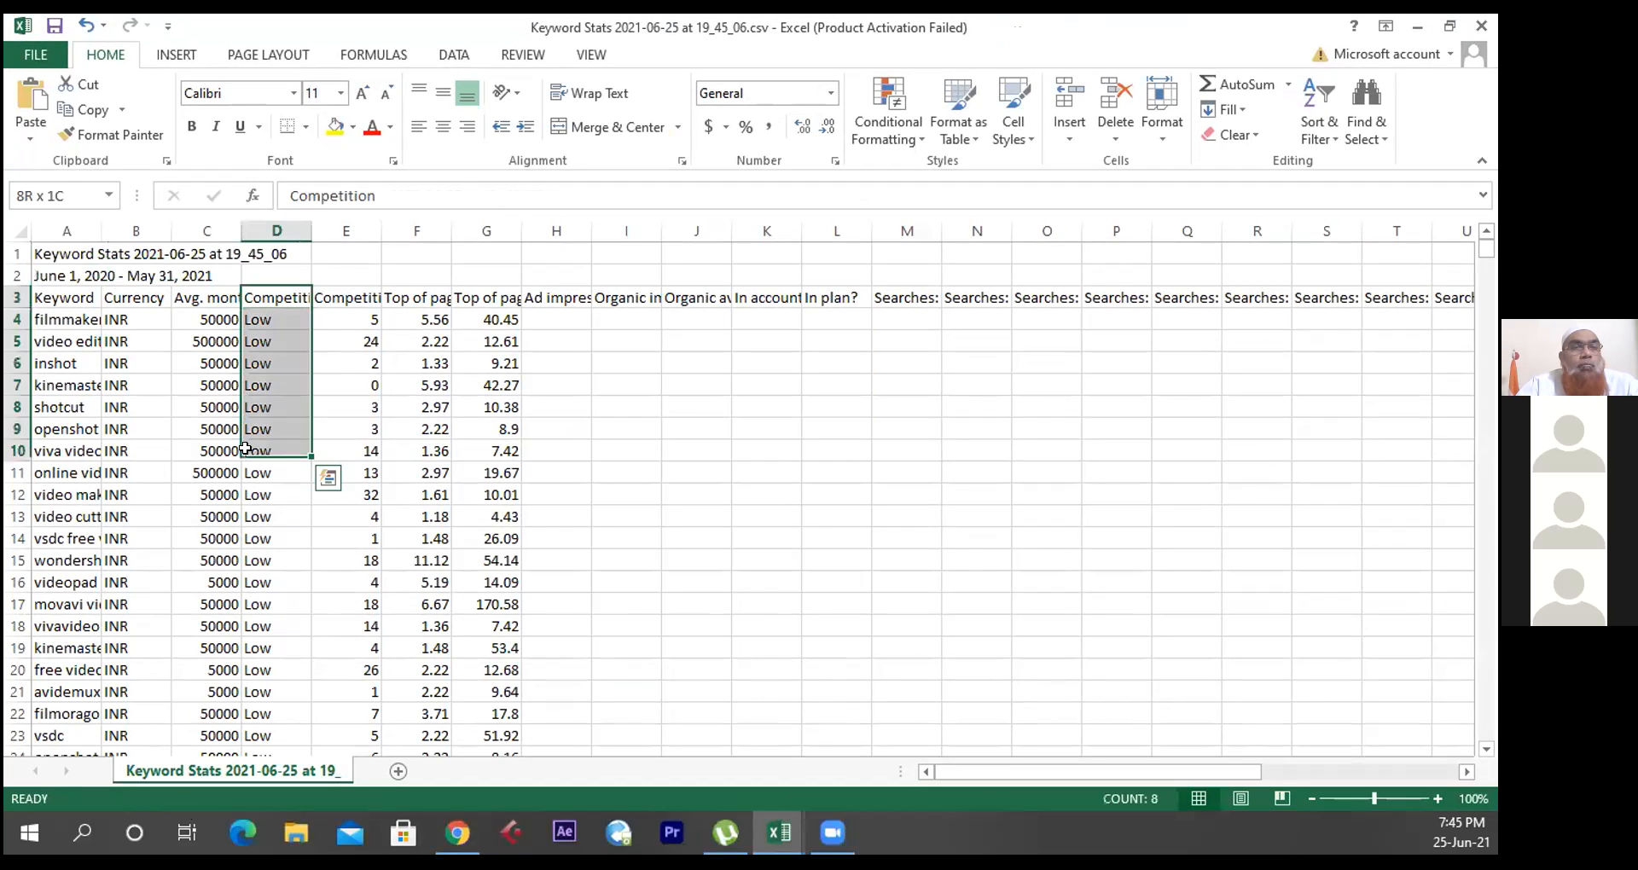
pyautogui.press('Delete')
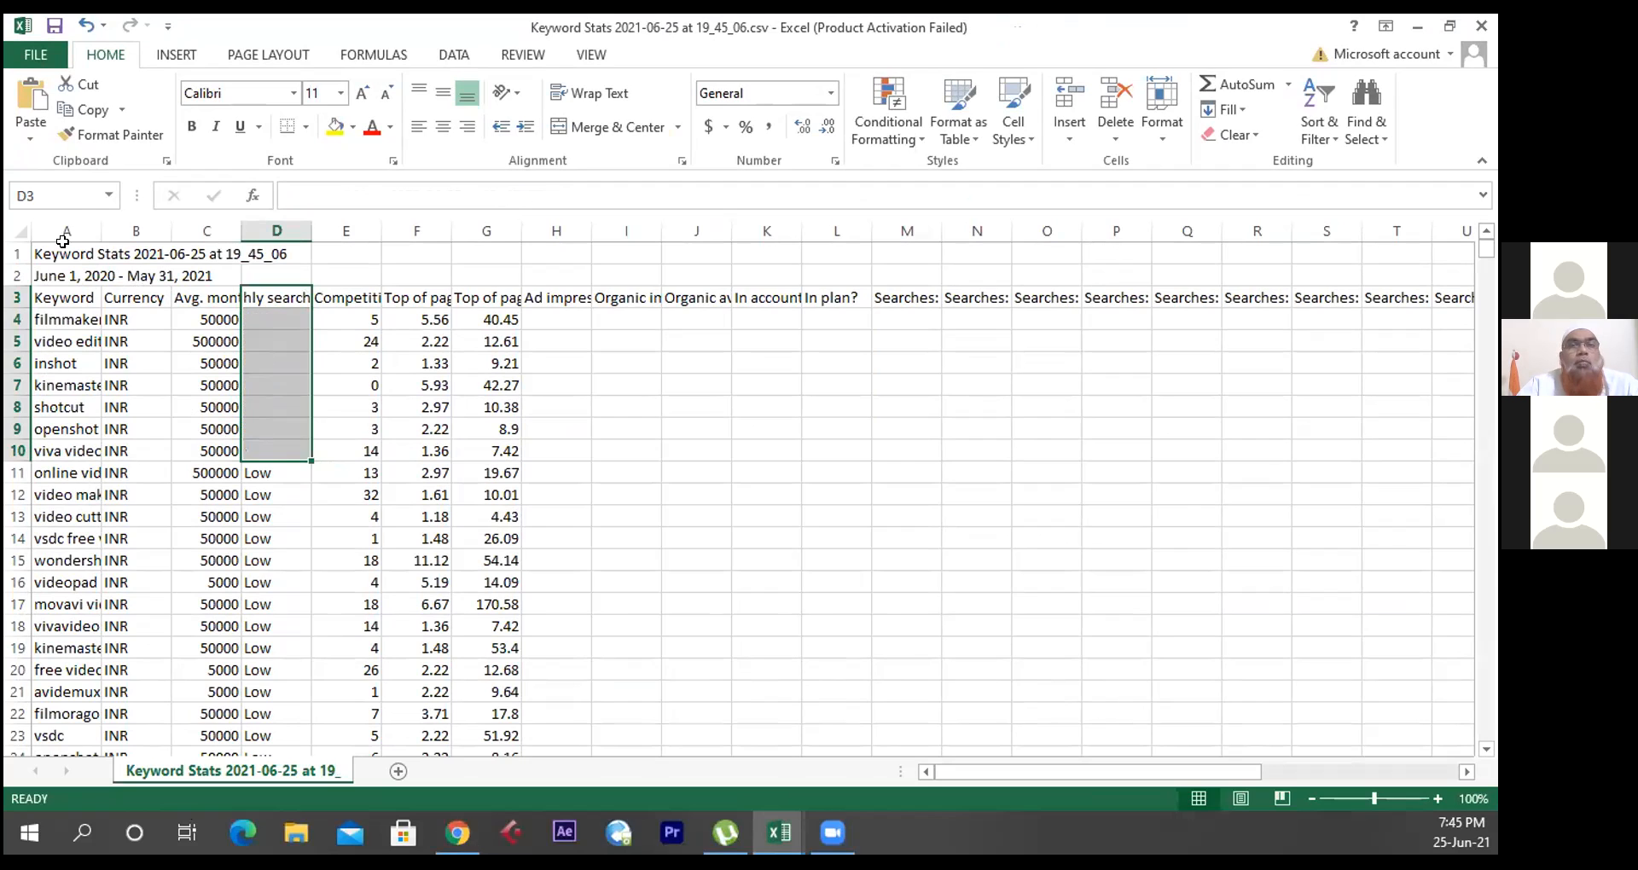
pyautogui.moveTo(101, 230); pyautogui.dragTo(393, 230)
# - Close the exported keyword workbook without saving the changes
pyautogui.click(1489, 23)
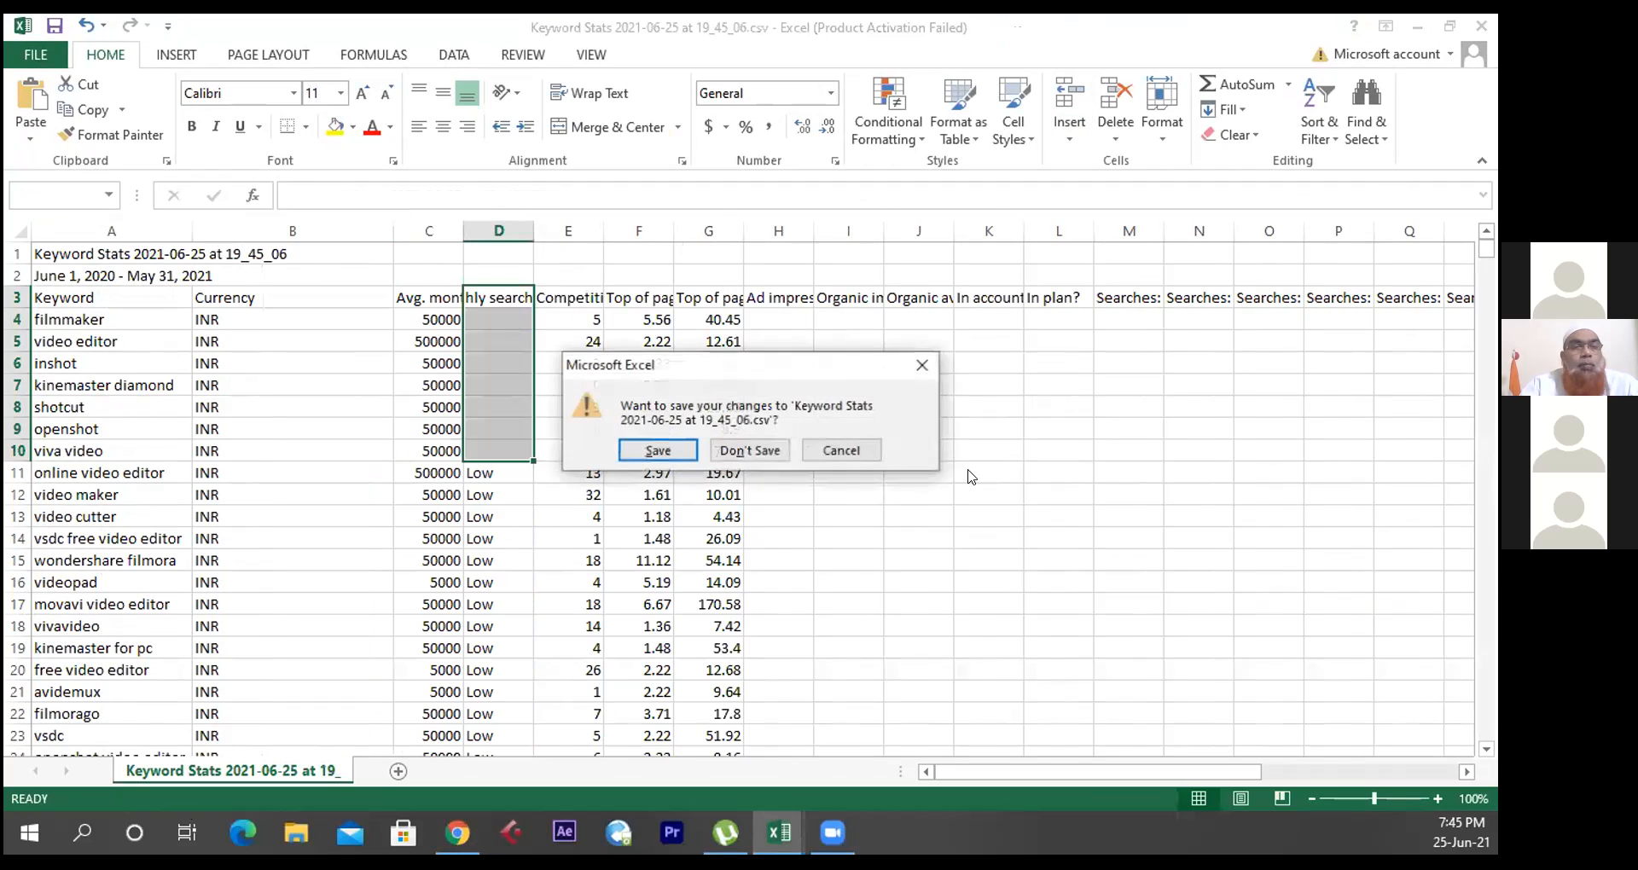
pyautogui.click(750, 452)
pyautogui.click(1481, 26)
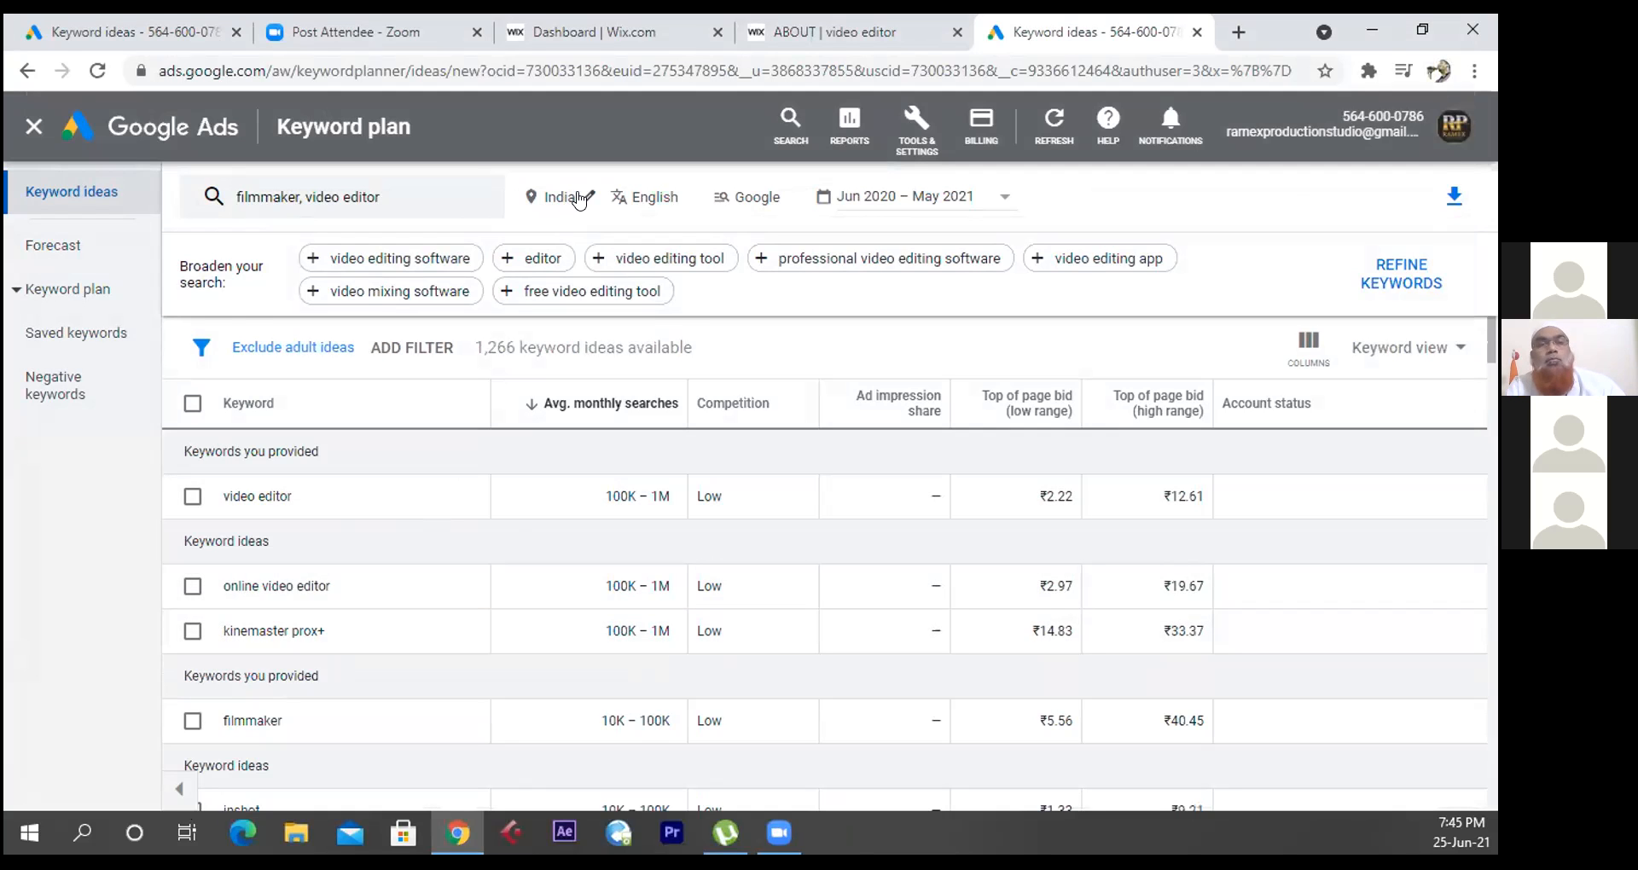
# - Change the targeted location to Kolkata, West Bengal, India, remove the India country target and save
pyautogui.click(574, 199)
pyautogui.click(242, 222)
pyautogui.write('kolkata')
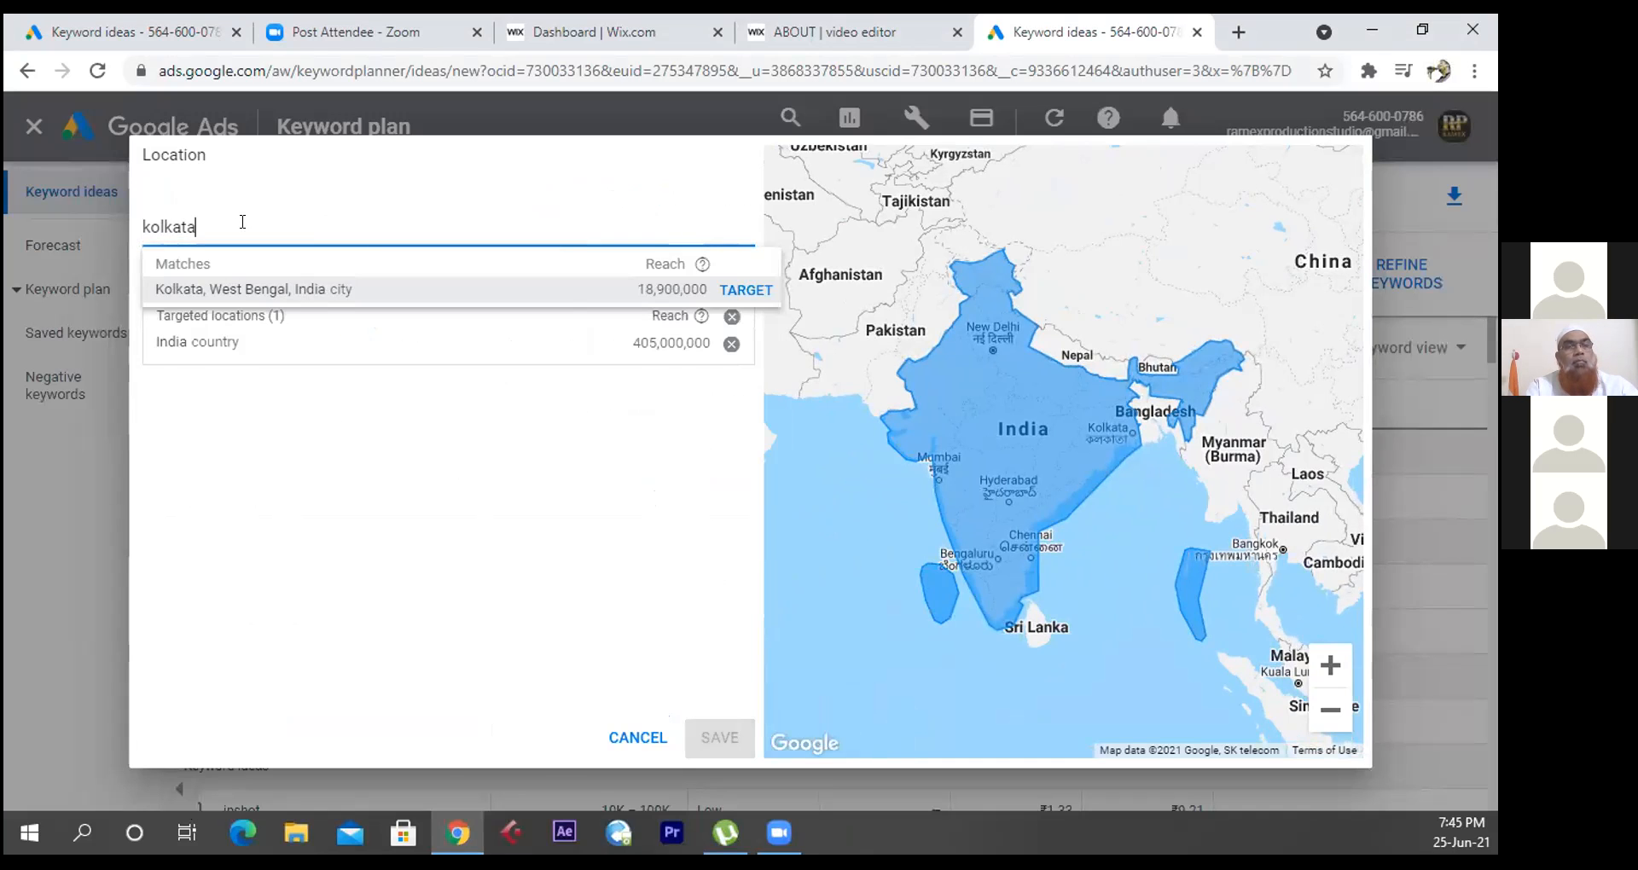
pyautogui.press('Return')
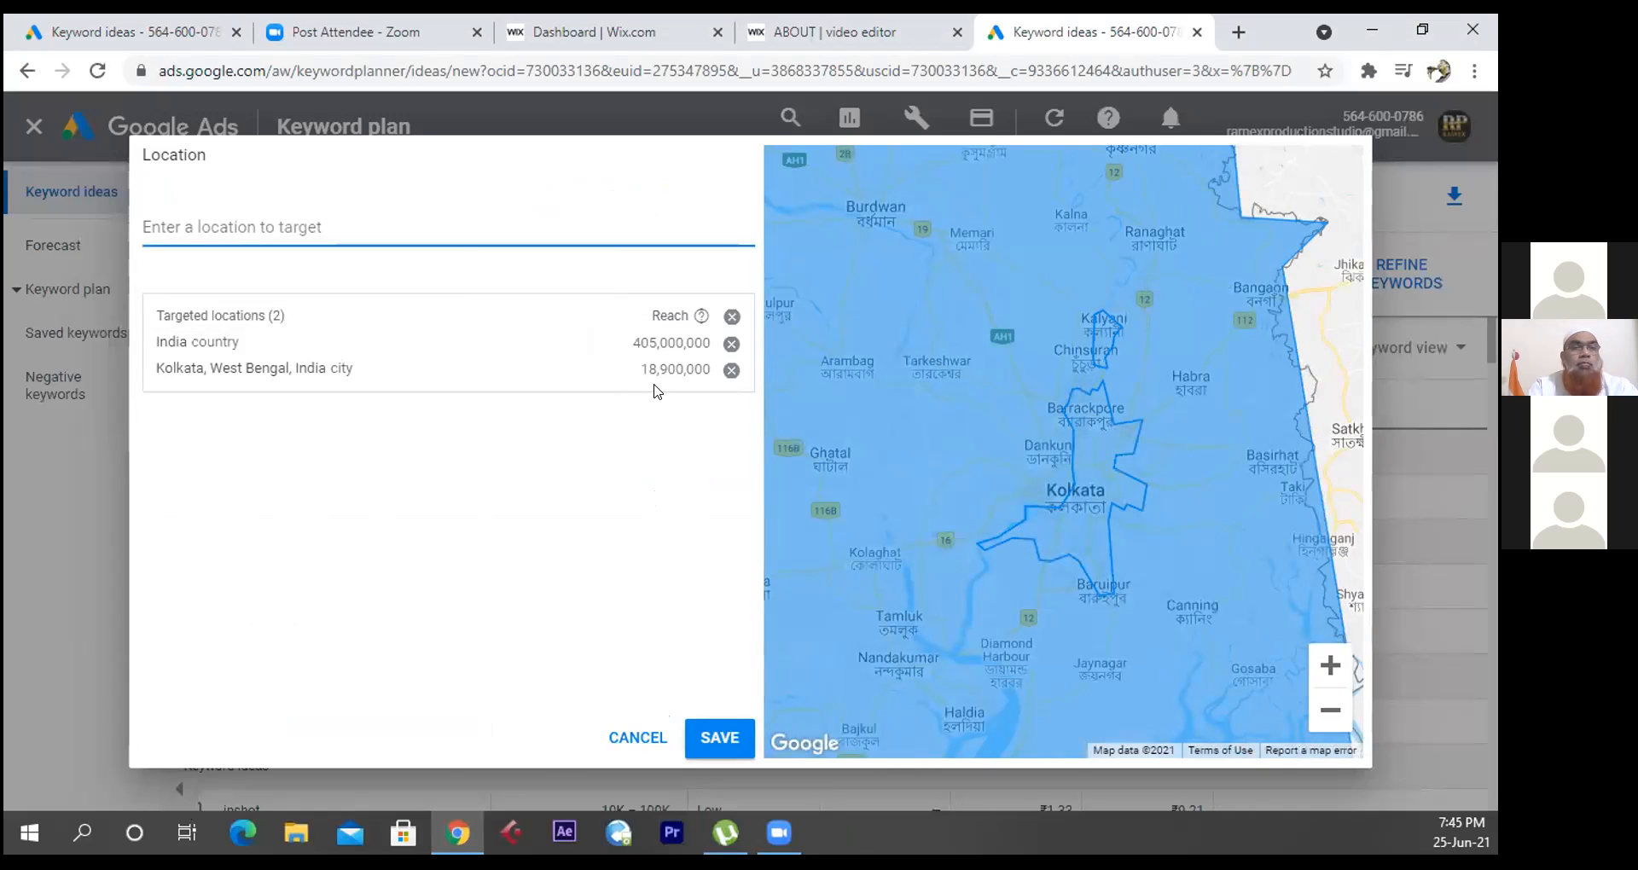
pyautogui.click(731, 344)
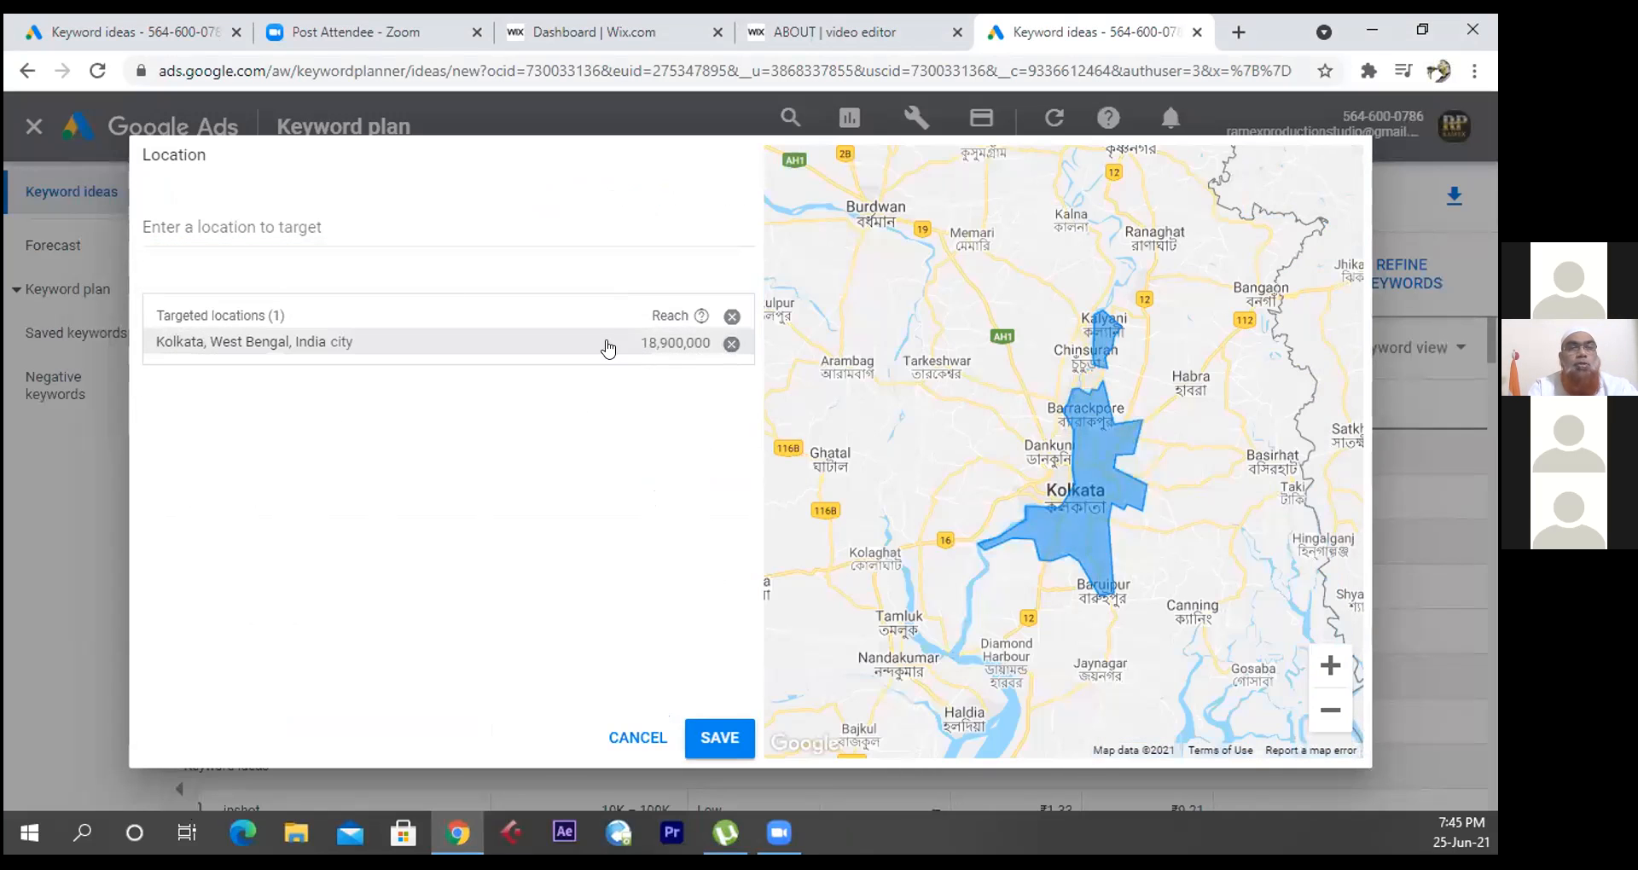
pyautogui.click(708, 734)
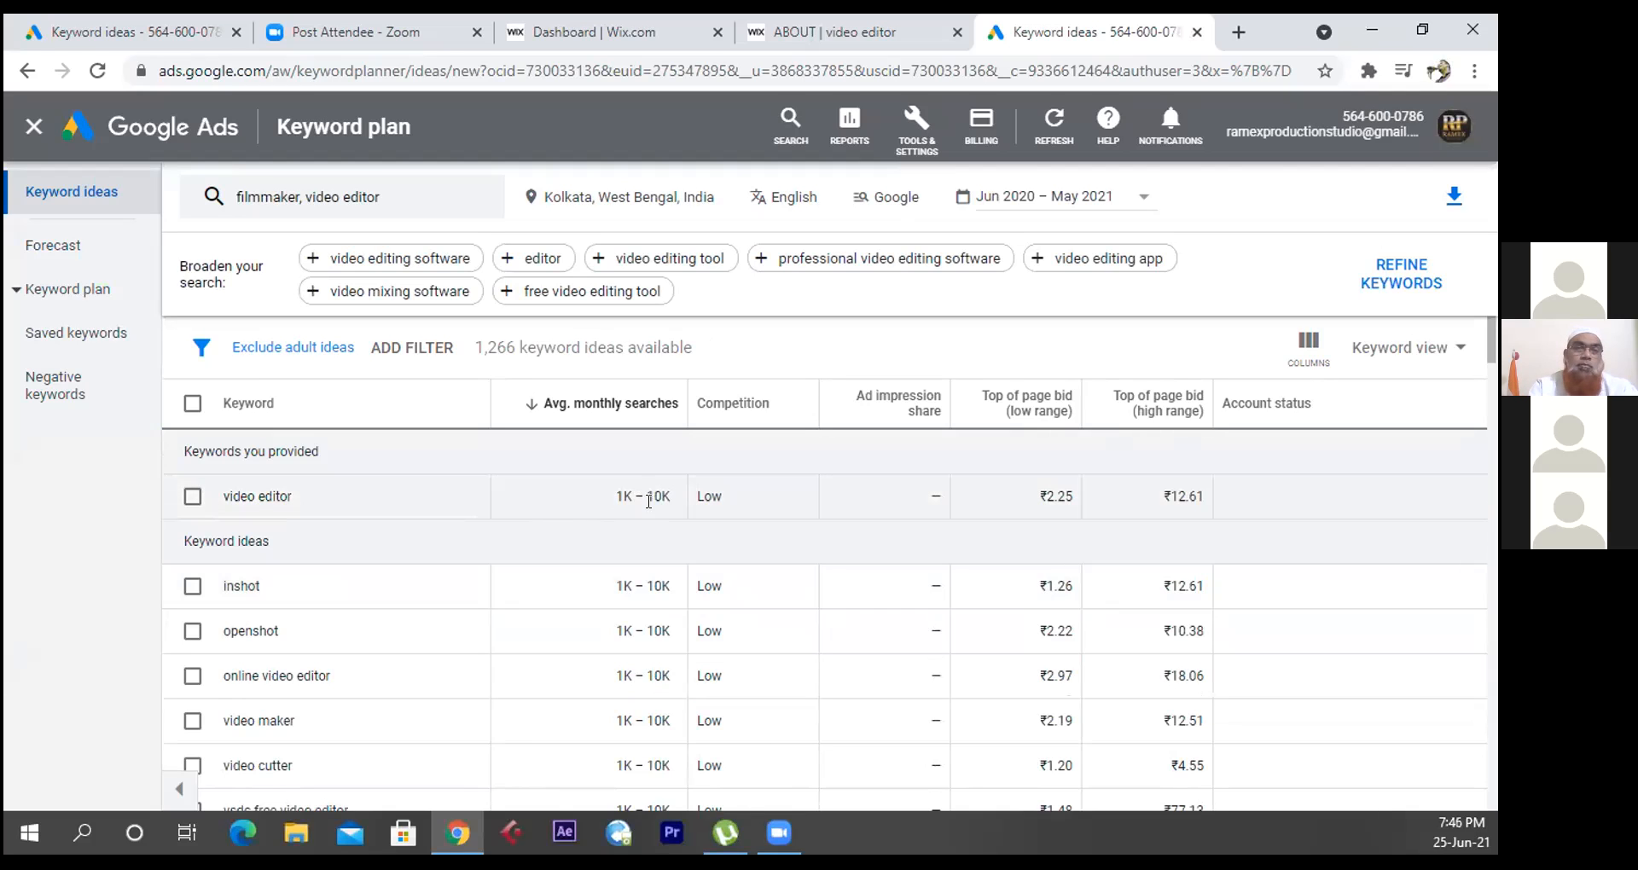
# - Broaden the search with the suggested keyword "editor" and get the updated keyword ideas
pyautogui.scroll(-2, 647, 556)
pyautogui.scroll(-1, 649, 556)
pyautogui.scroll(3, 615, 546)
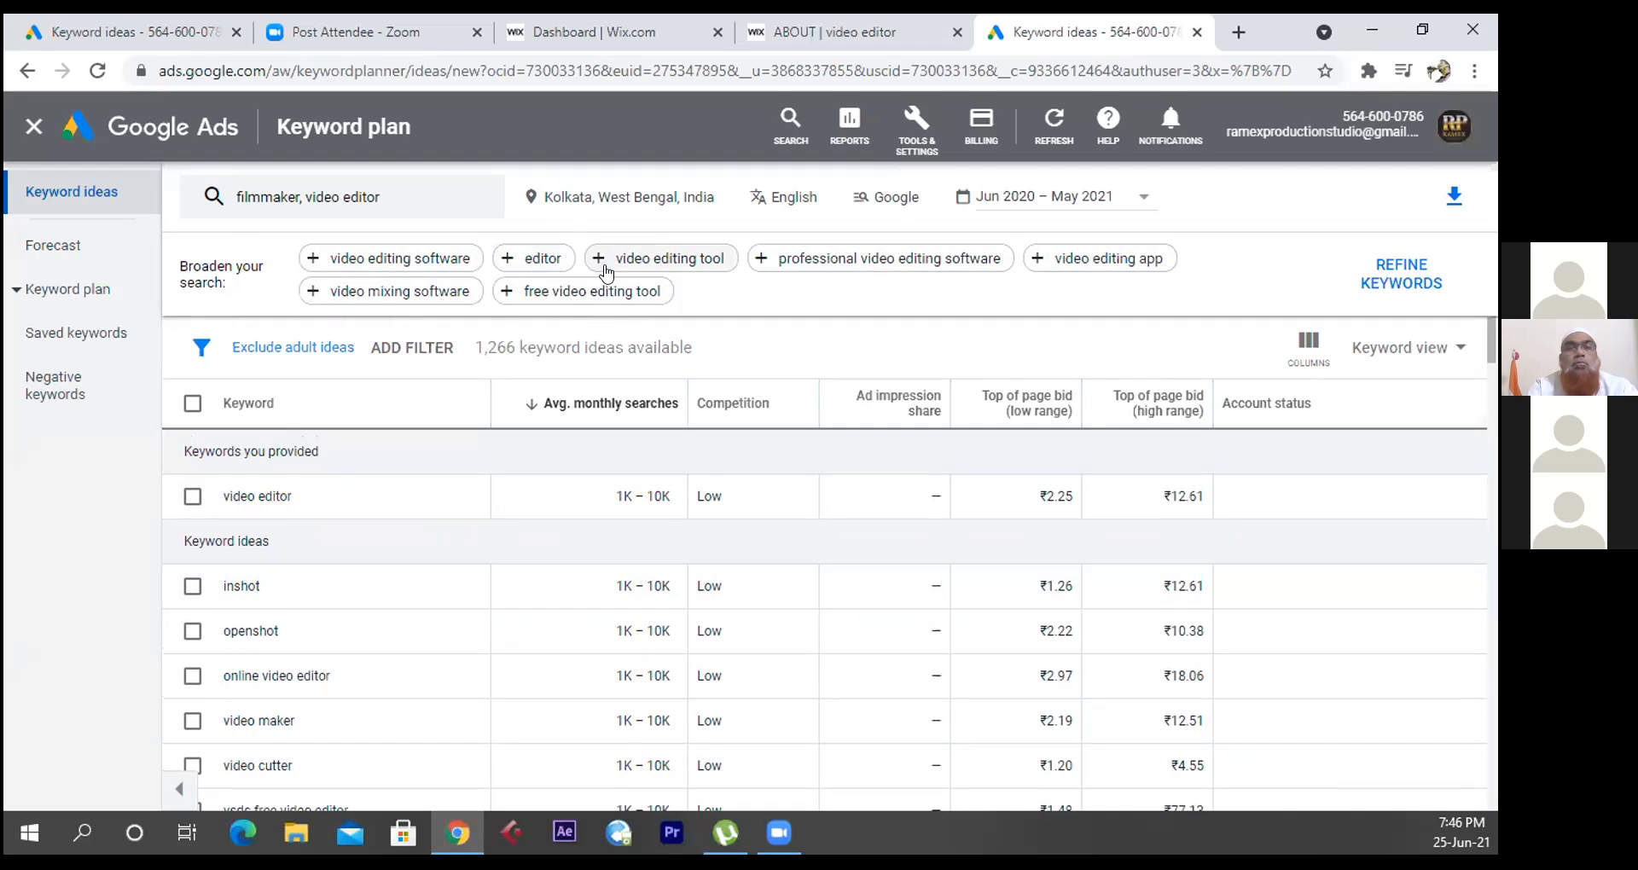
pyautogui.click(528, 270)
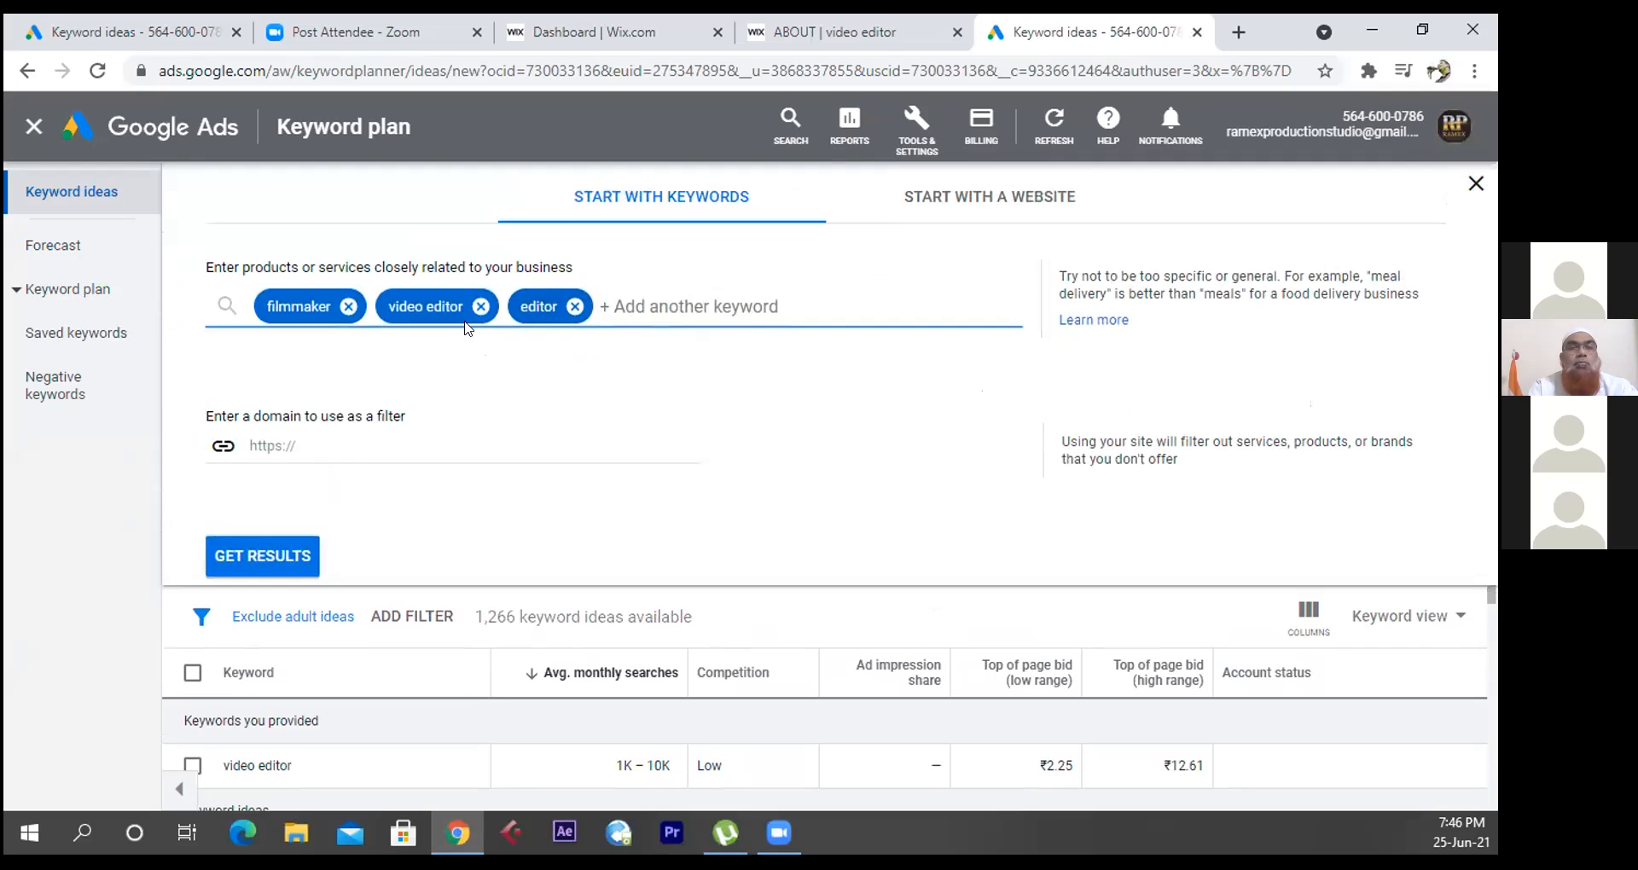
pyautogui.click(288, 556)
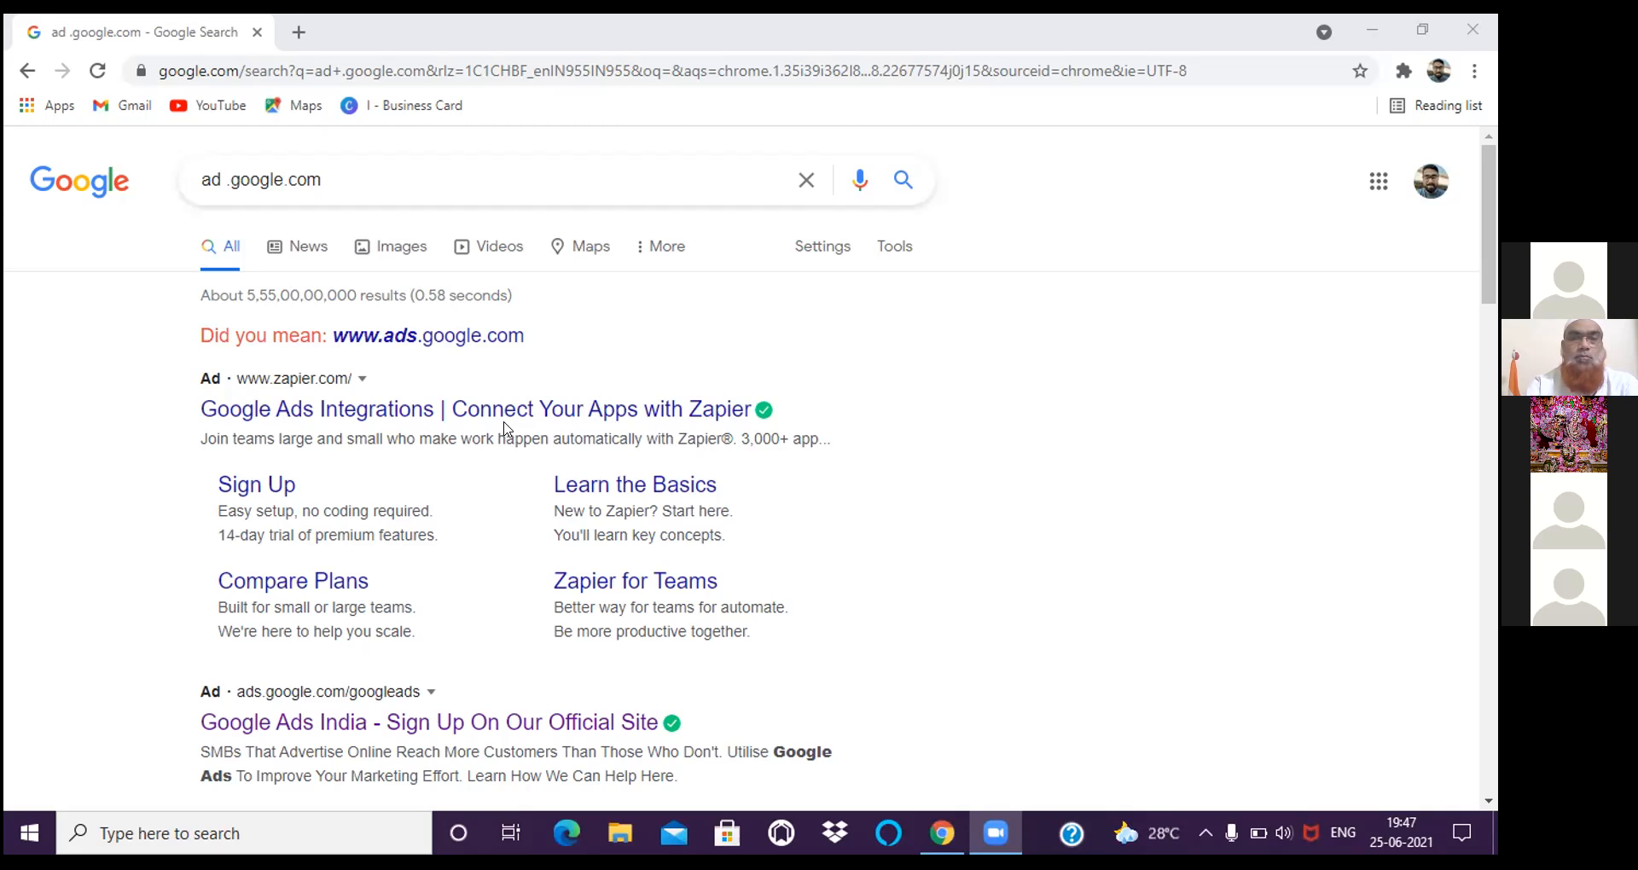
# - Switch to File Explorer and open the recent file Keyword Stats 2021-06-25 at 00_26_08 in Excel
pyautogui.scroll(-1, 505, 428)
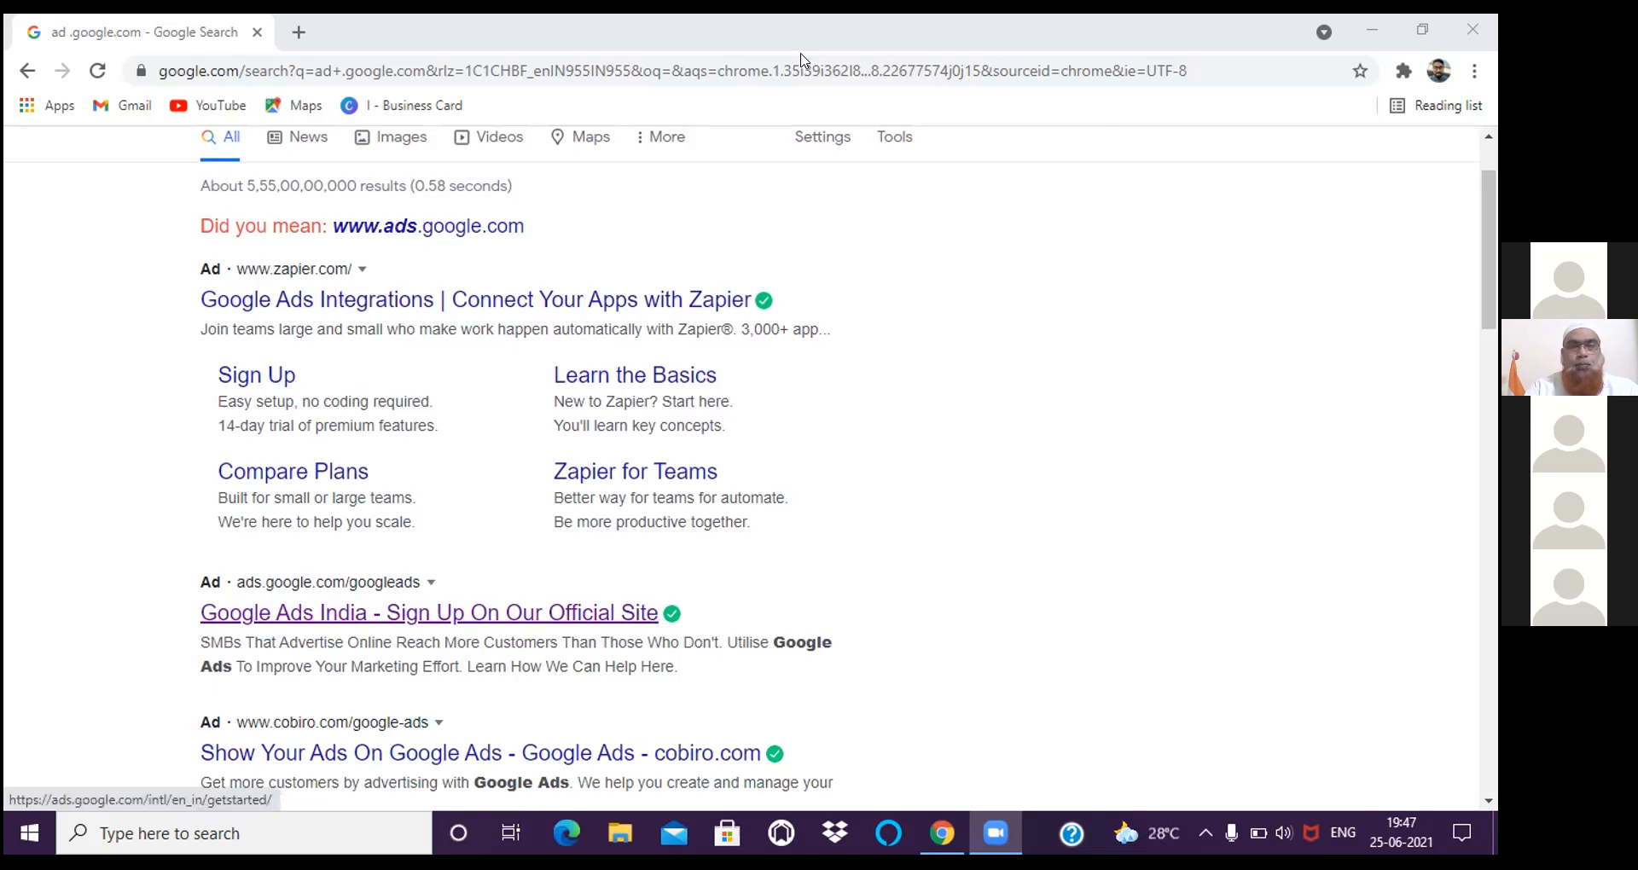
pyautogui.press('super+d')
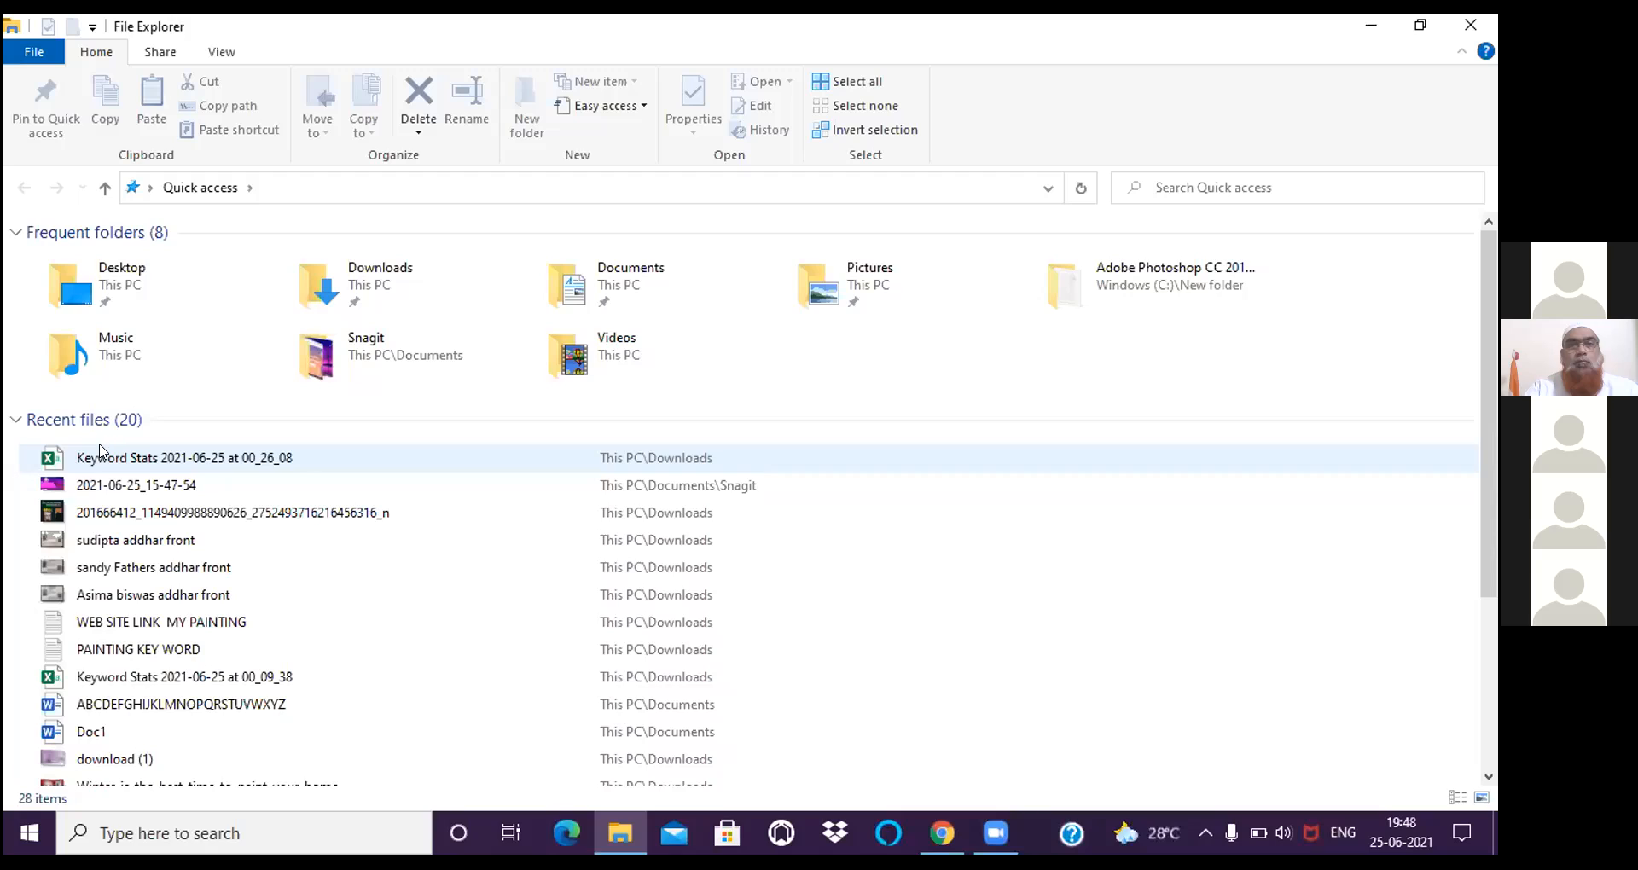
pyautogui.click(101, 451)
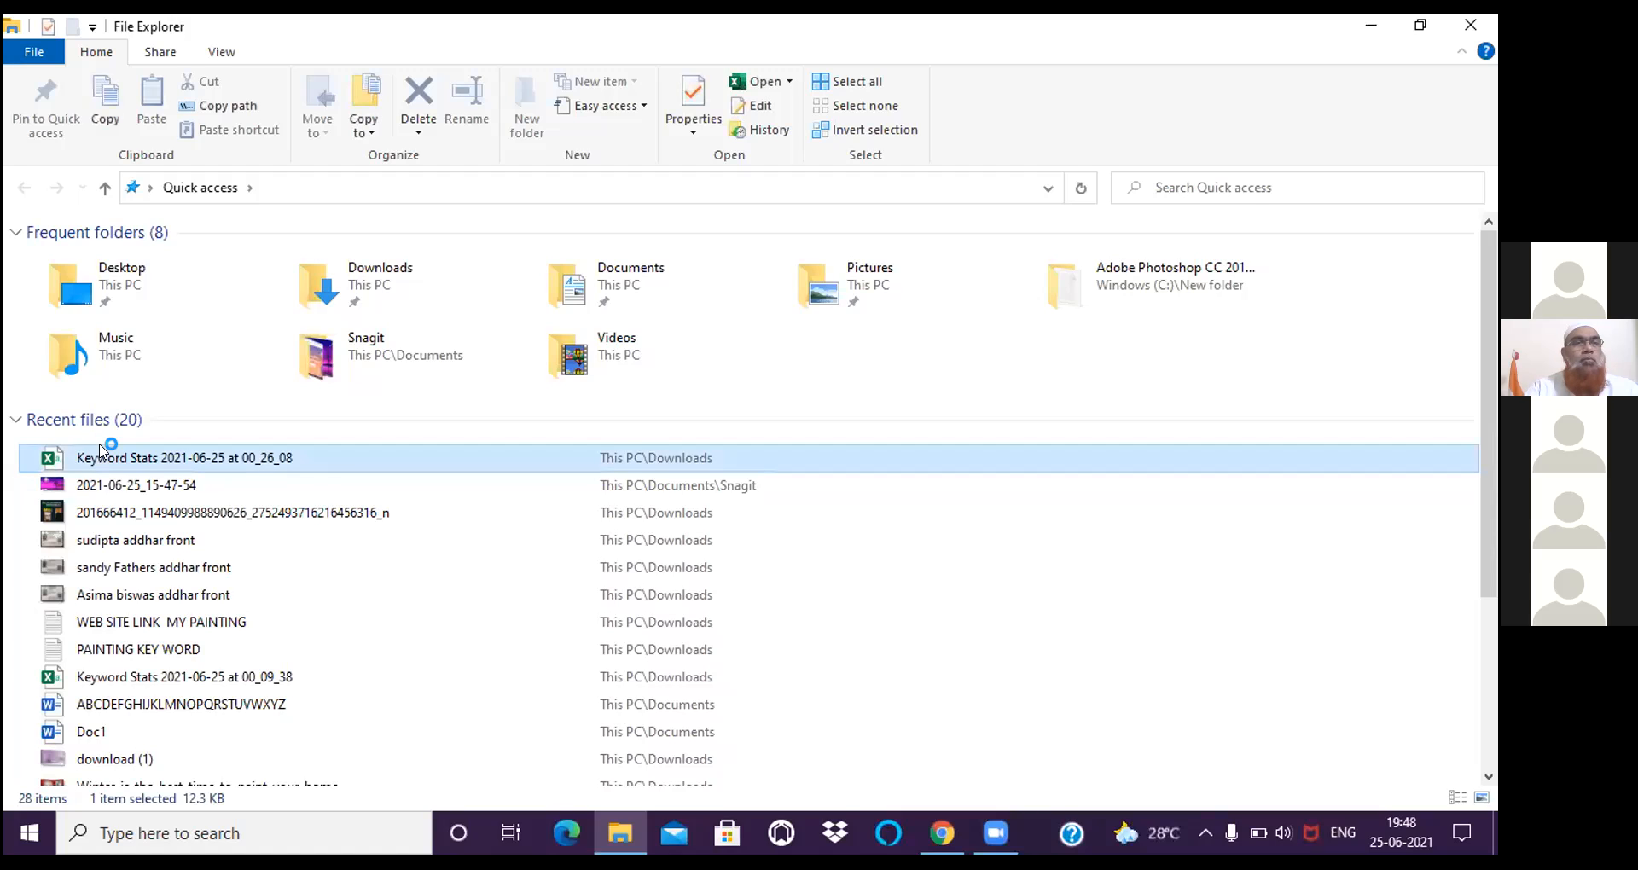
pyautogui.doubleClick(100, 451)
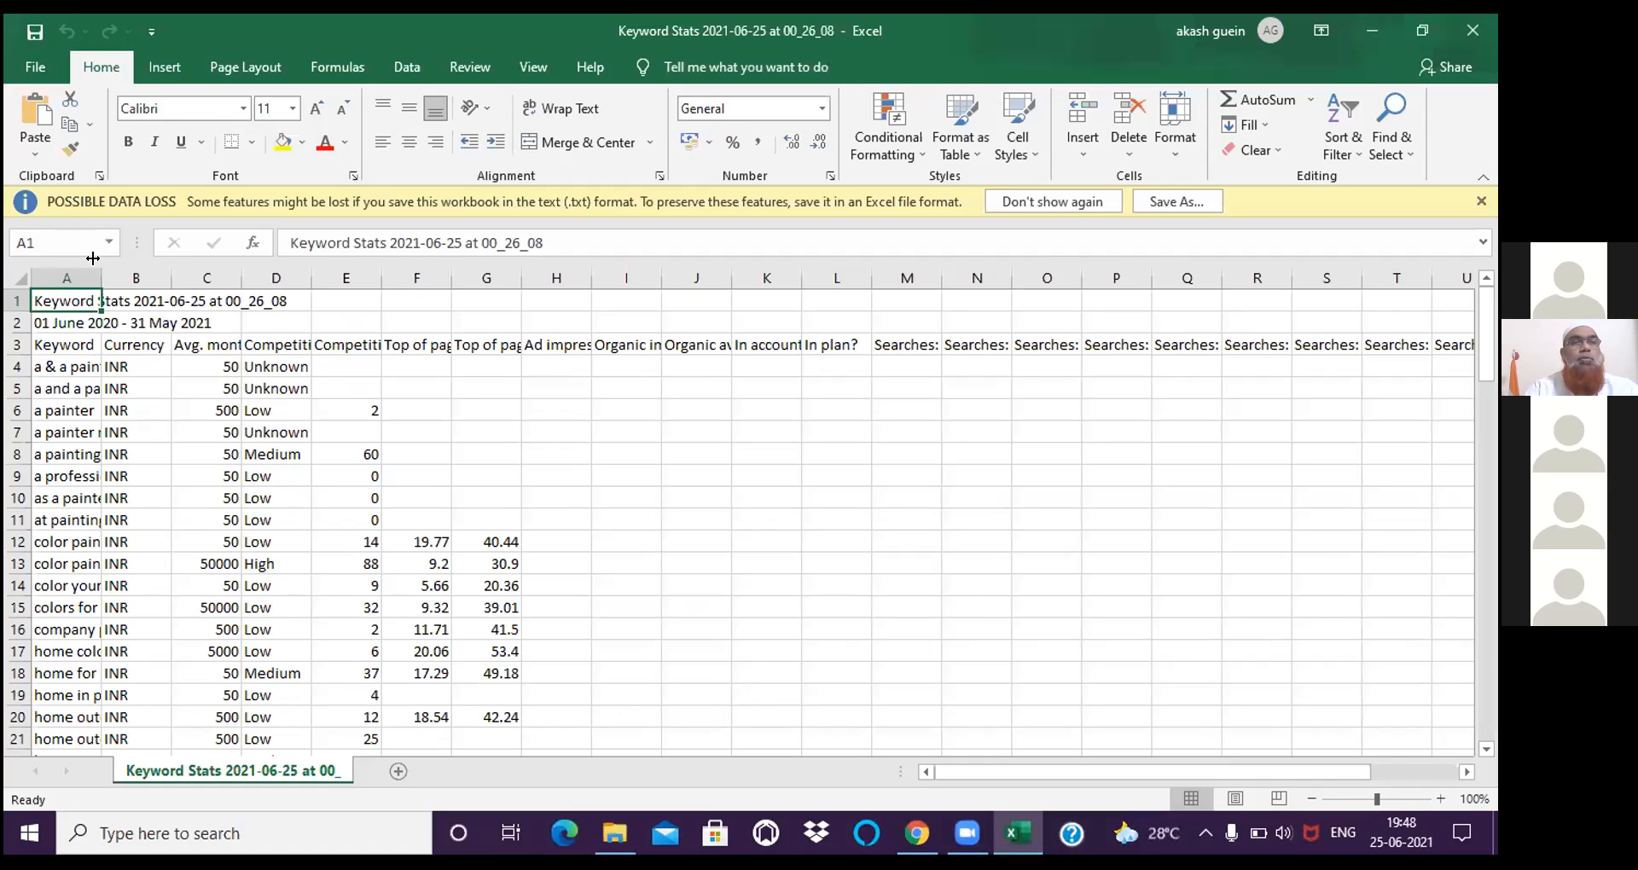
# - Widen the Keyword column and examine the painting keywords with their monthly searches, competition and bid values
pyautogui.moveTo(93, 270); pyautogui.dragTo(214, 280)
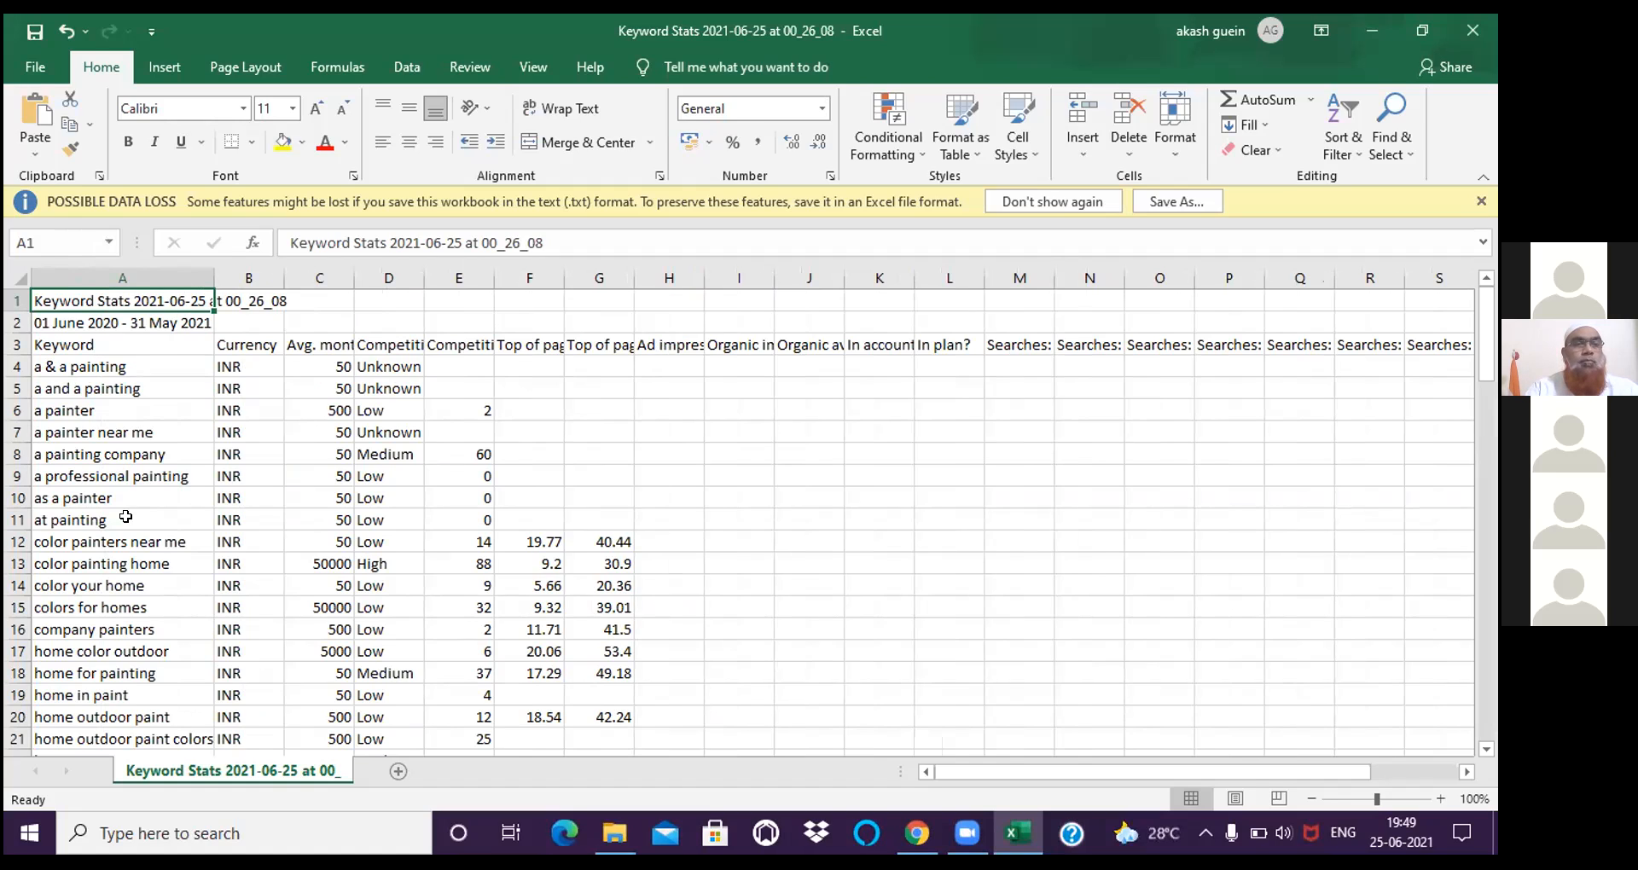
pyautogui.scroll(-2, 128, 515)
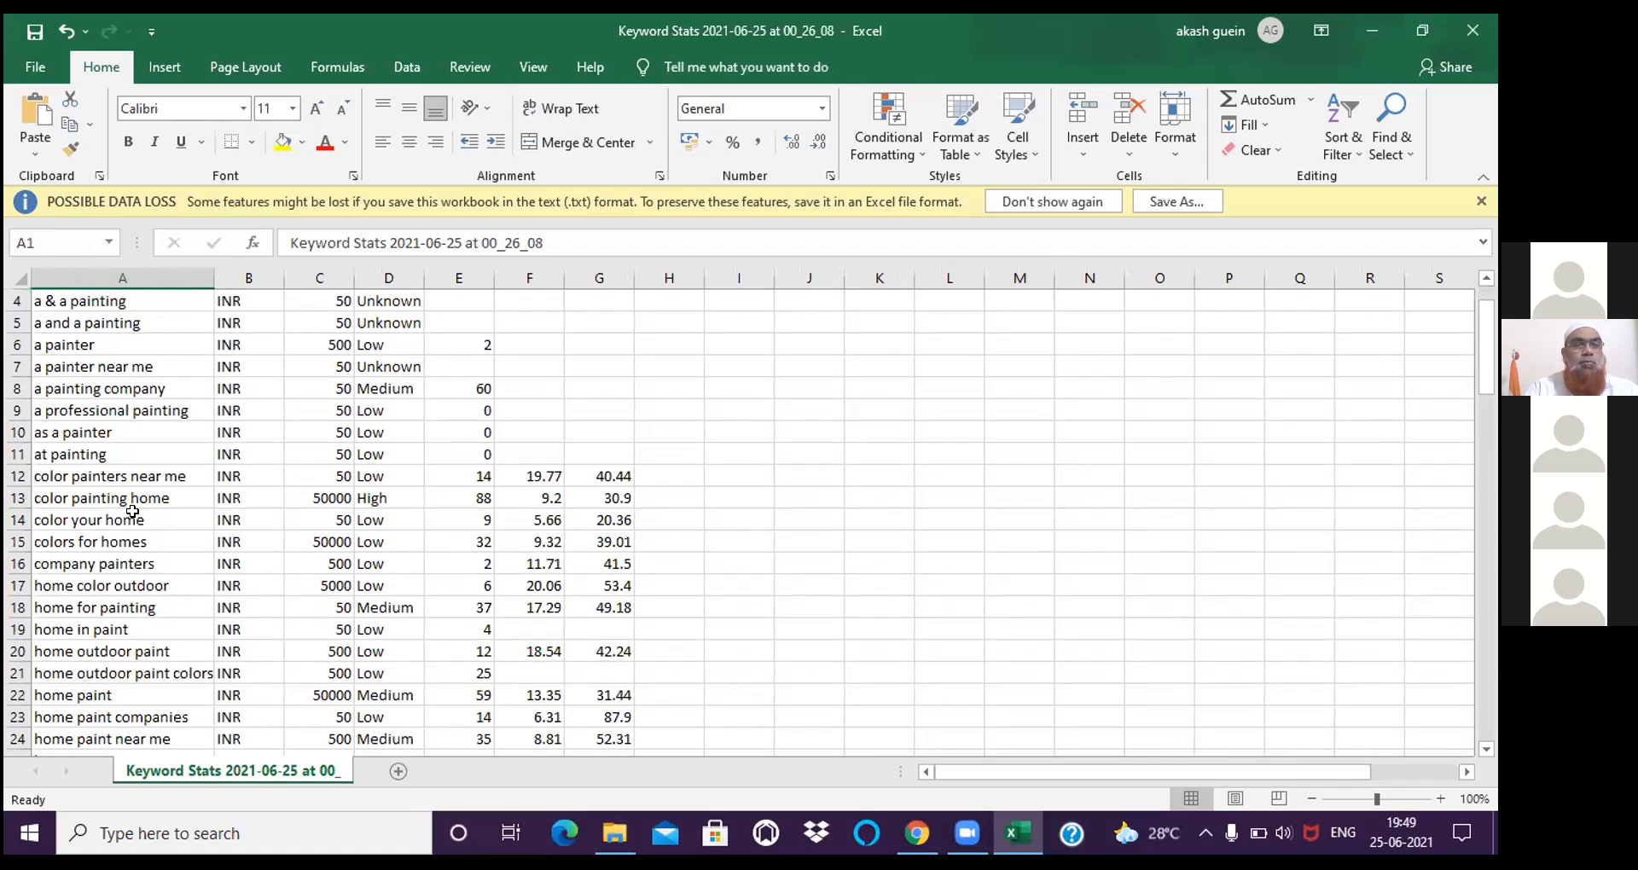
pyautogui.scroll(-2, 132, 511)
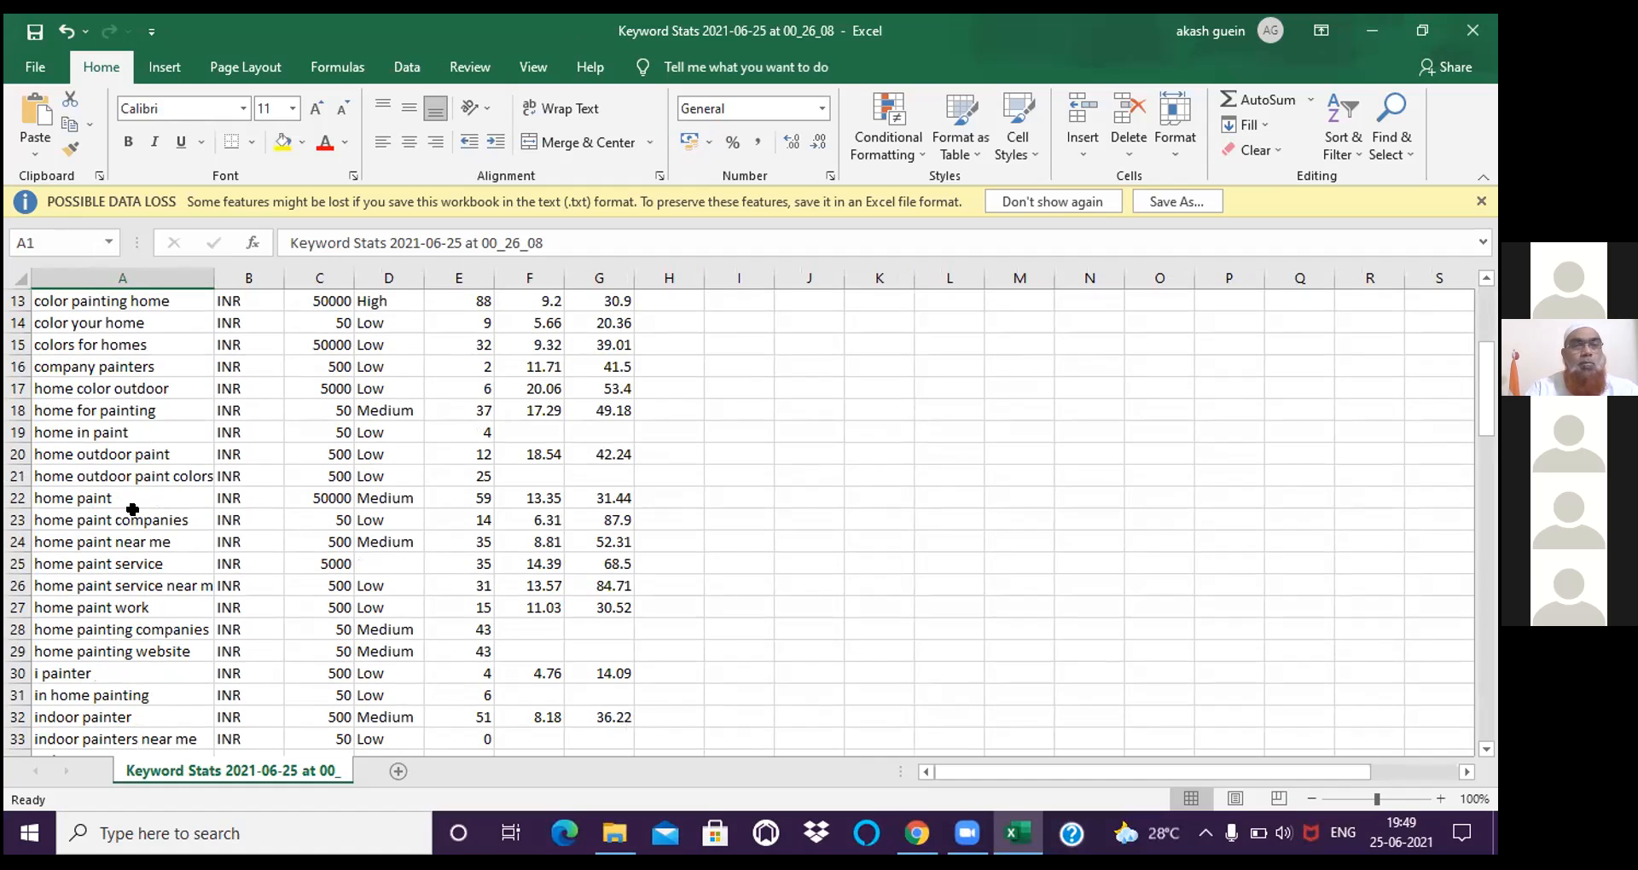
pyautogui.scroll(1, 125, 532)
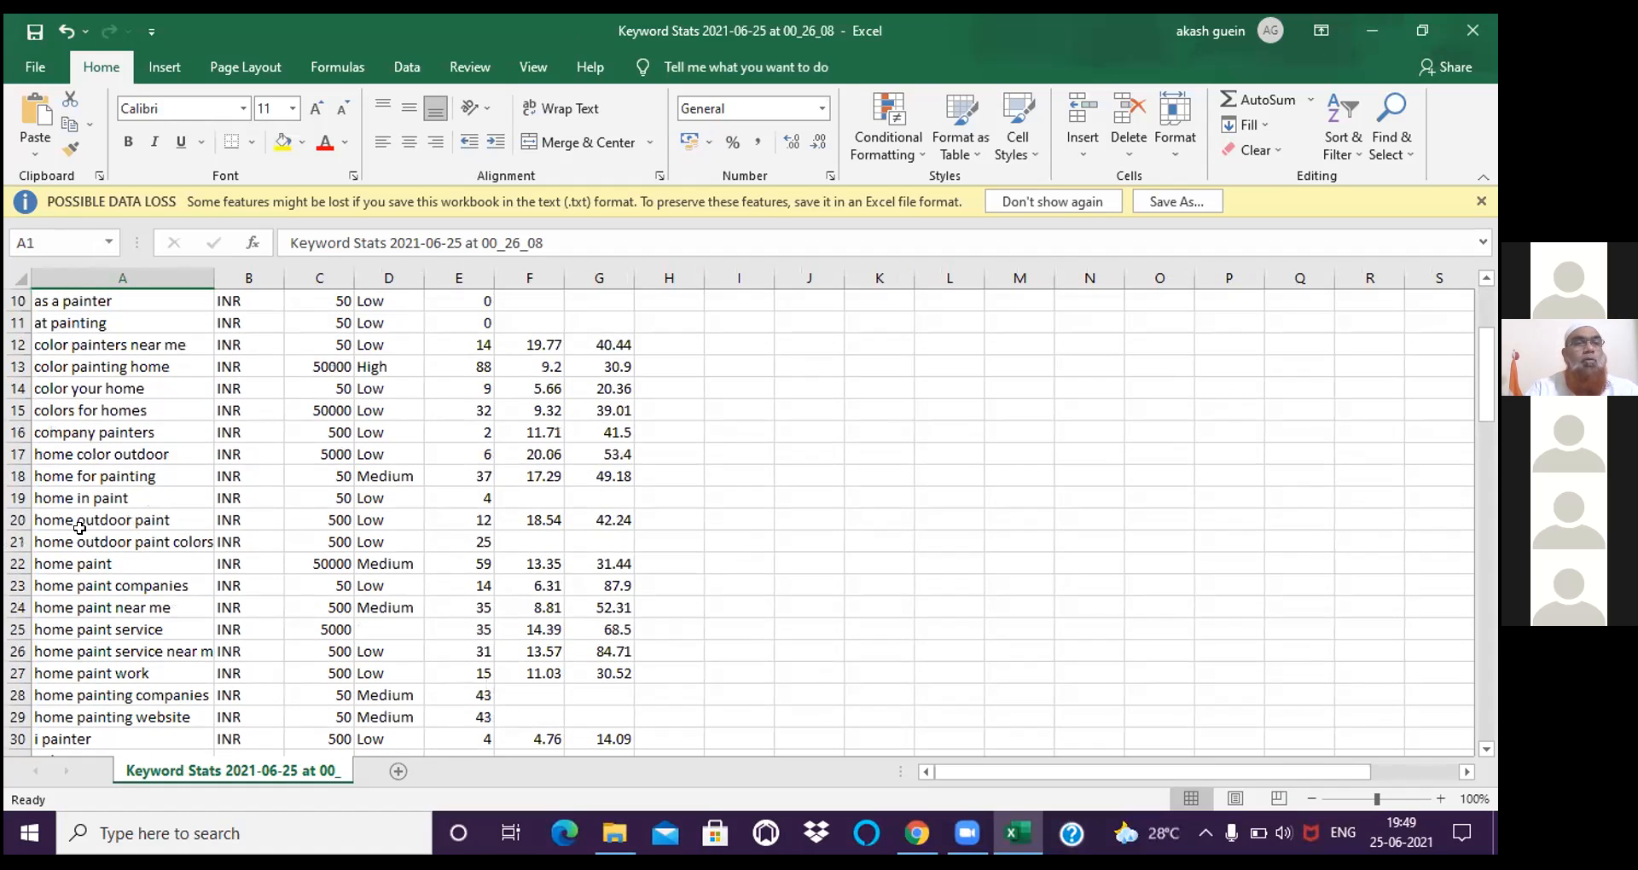
pyautogui.scroll(1, 110, 531)
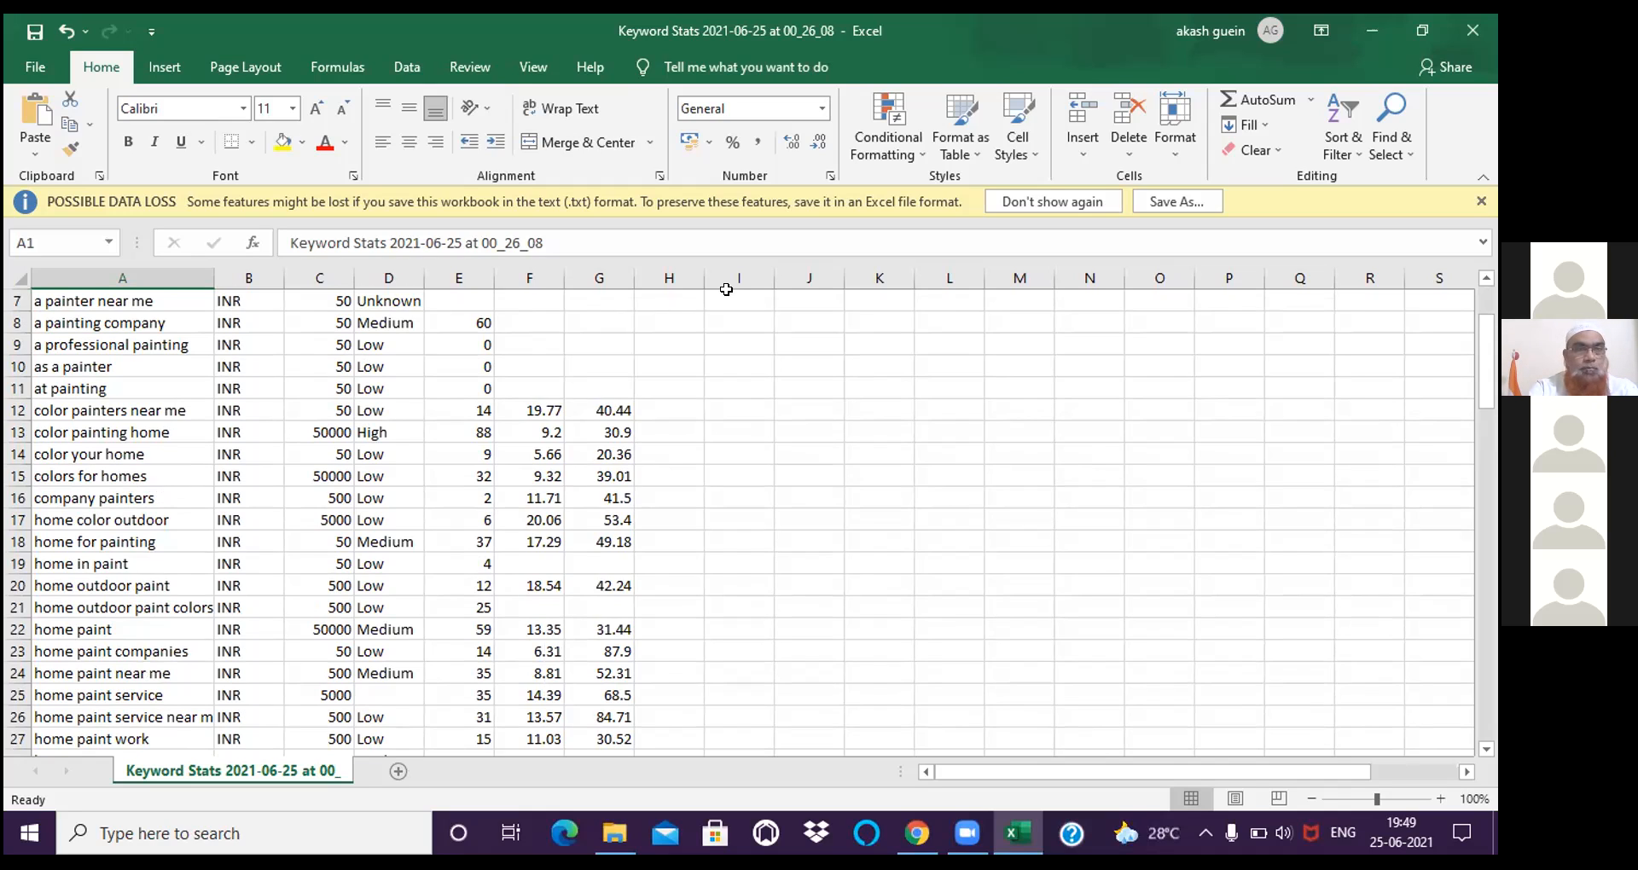
pyautogui.click(847, 65)
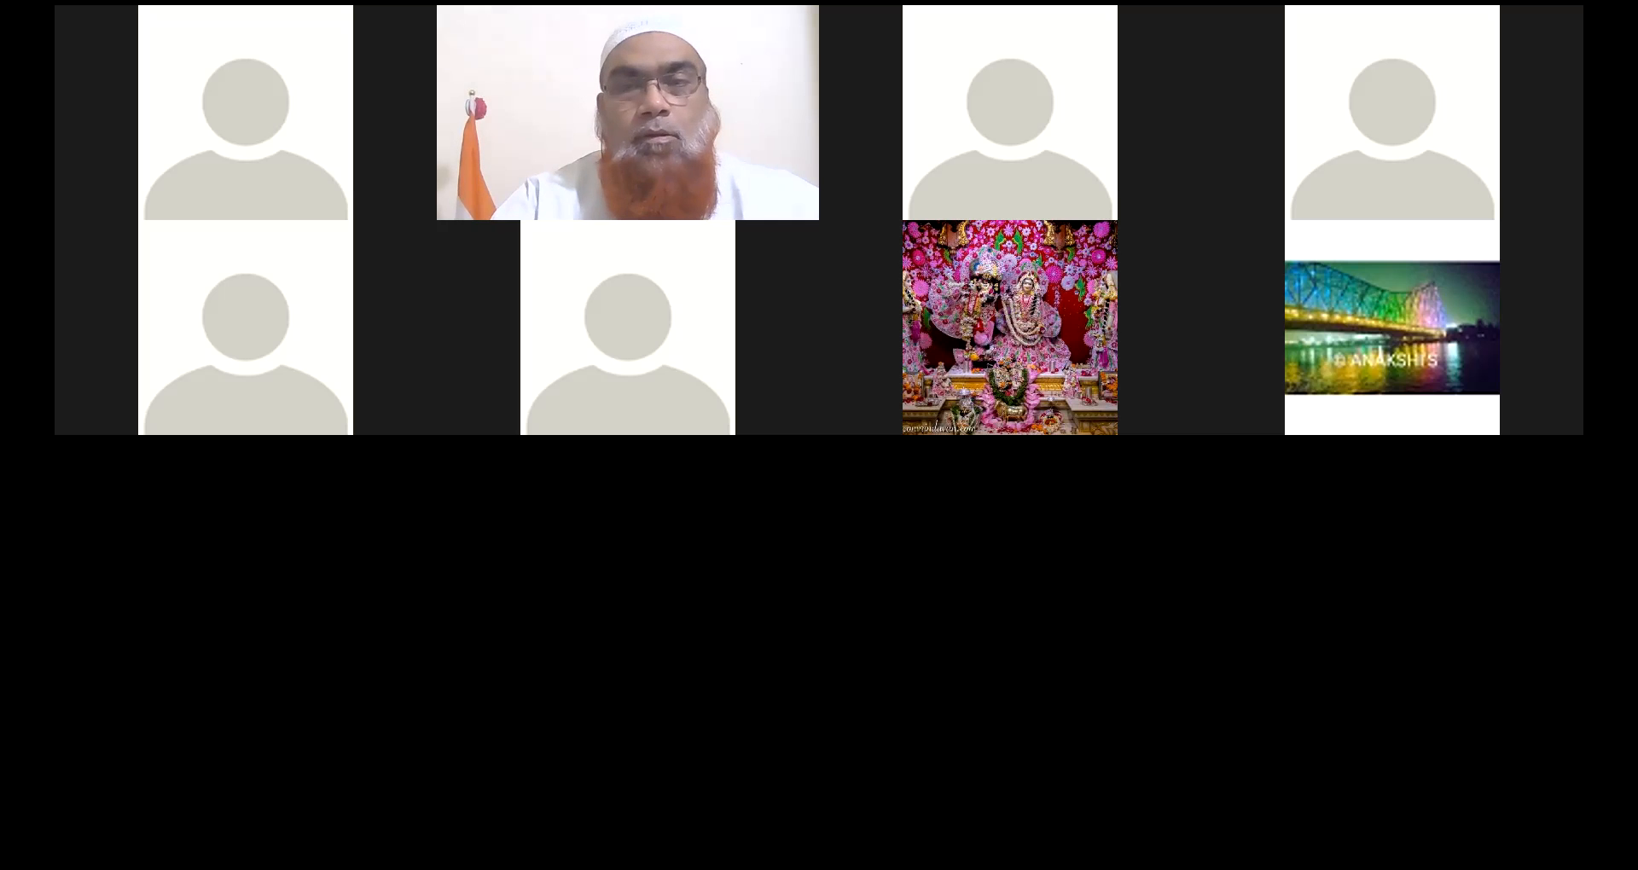
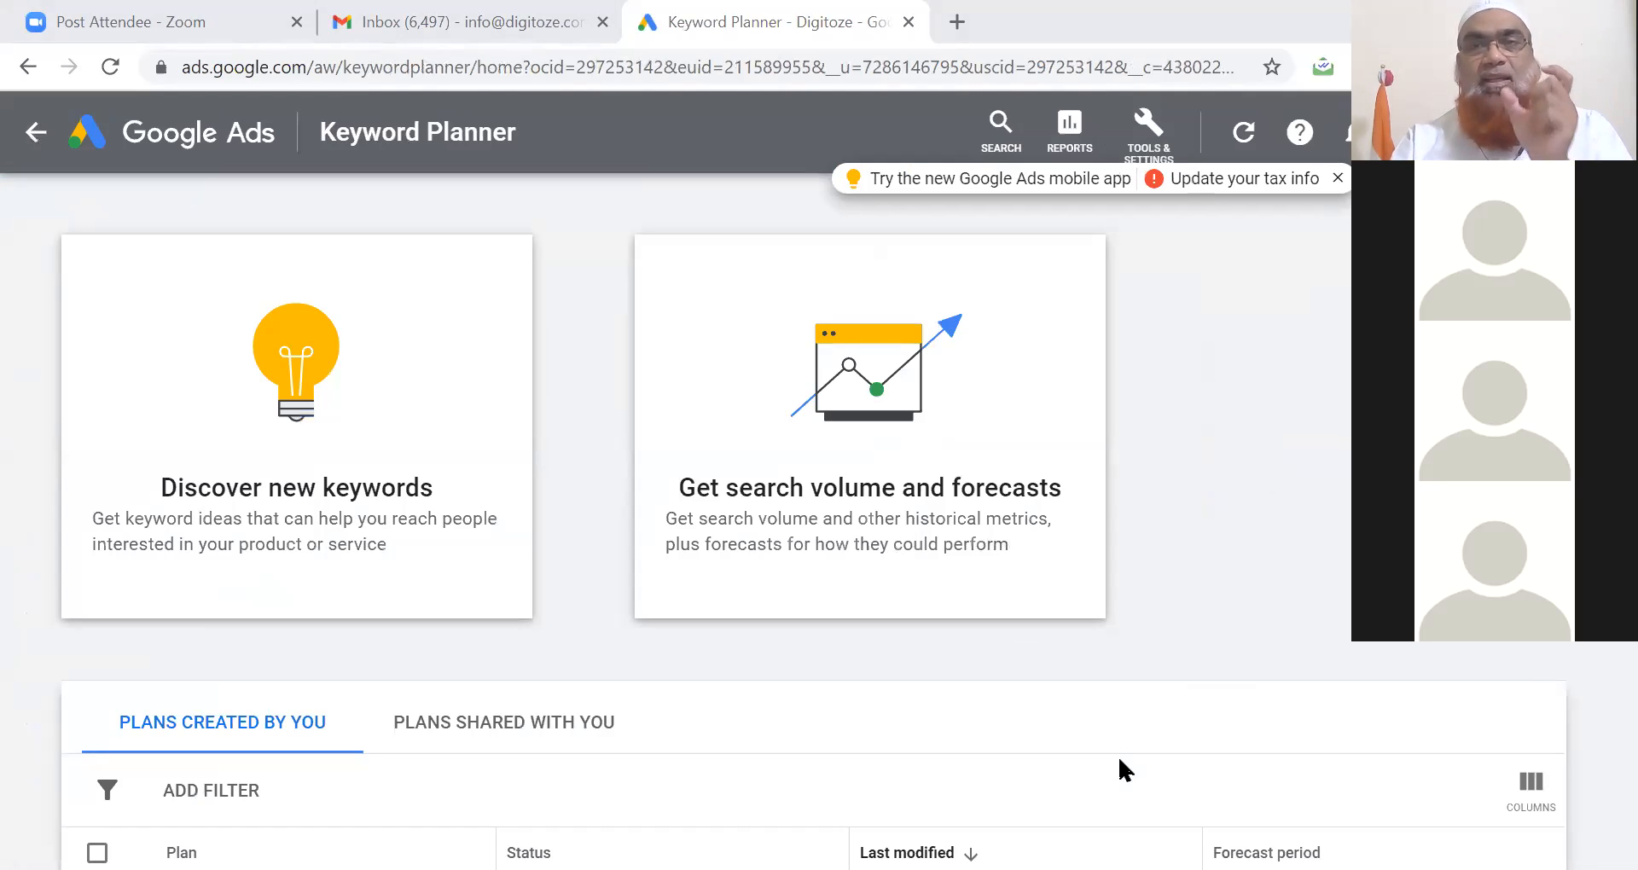
# - Open the automationconsultant Wix website in a new browser tab, with no space in its address
pyautogui.click(957, 21)
pyautogui.click(928, 61)
pyautogui.write('sushitsaha.wixsite.com/automation consultant')
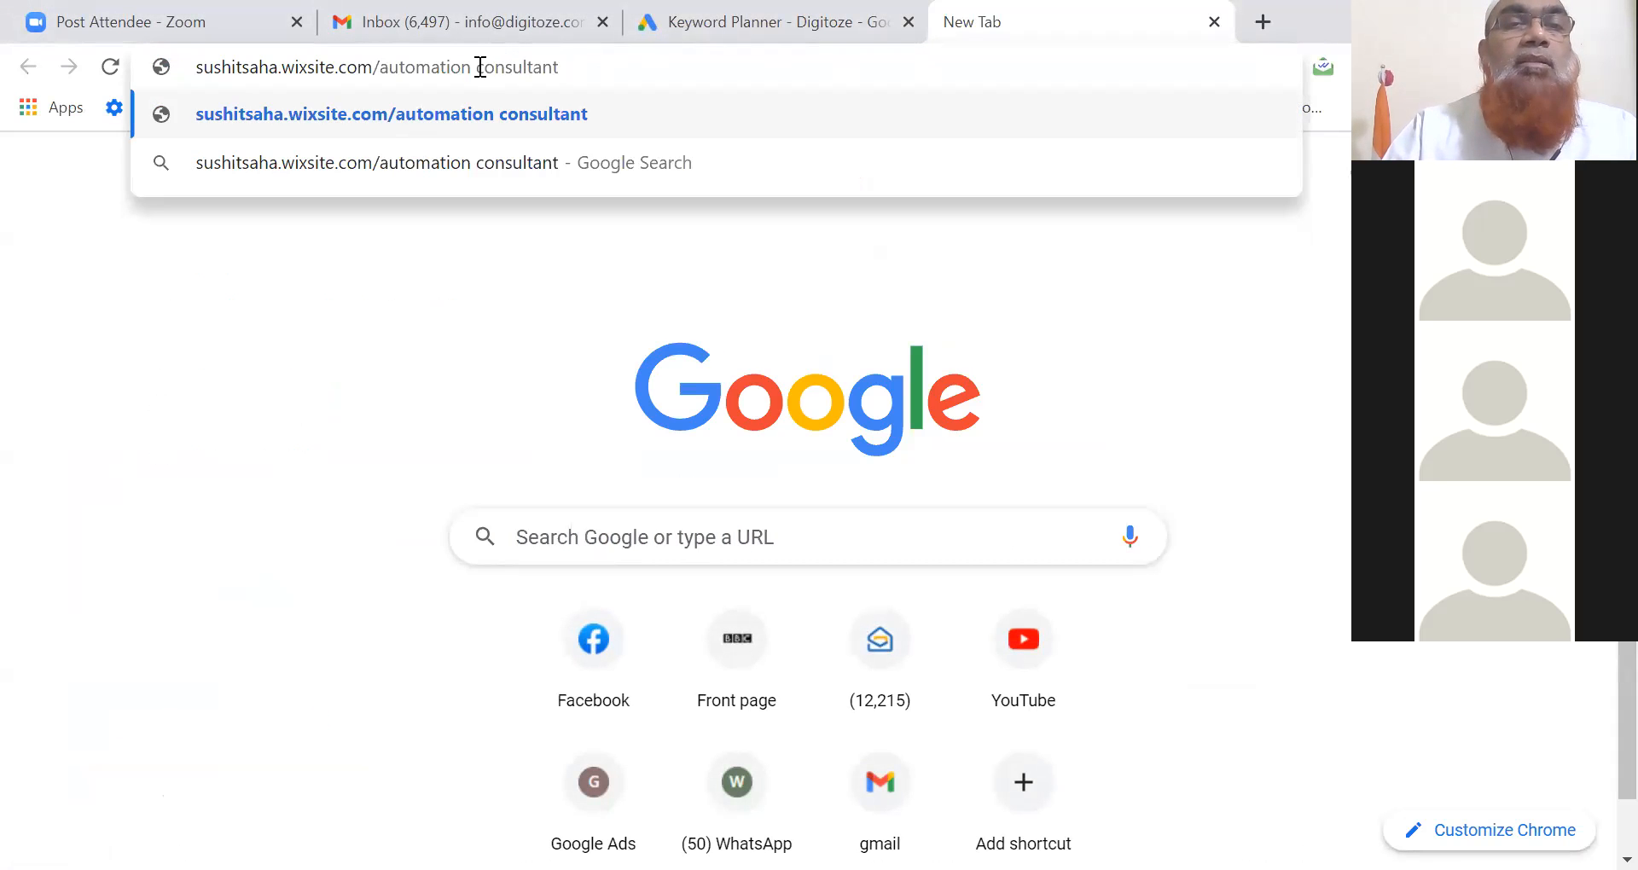
pyautogui.press('BackSpace')
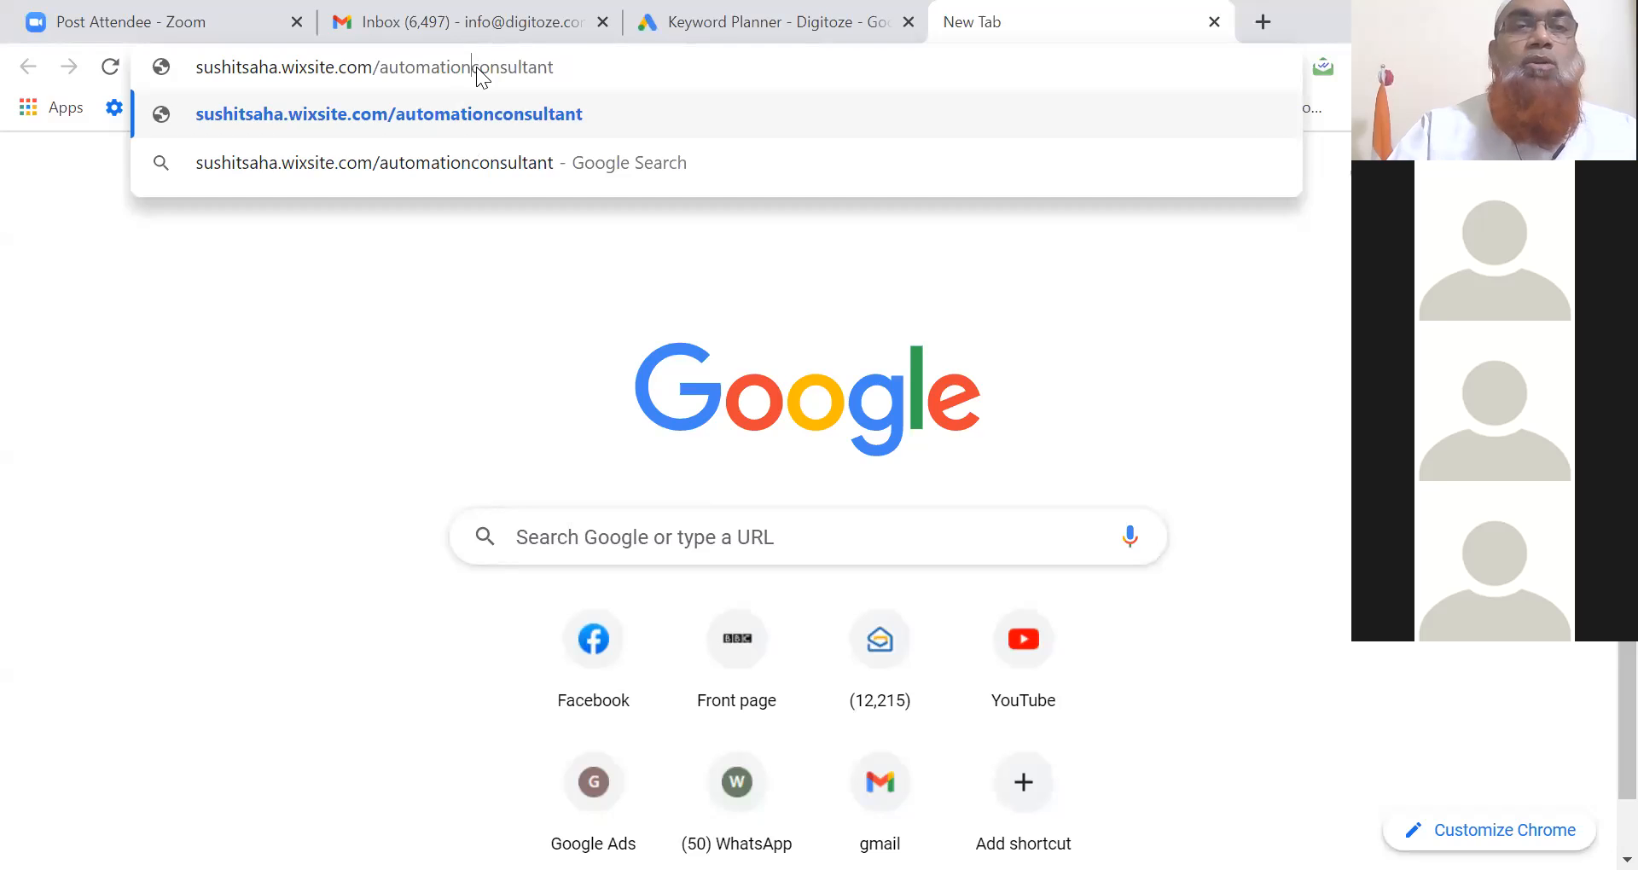
pyautogui.press('Return')
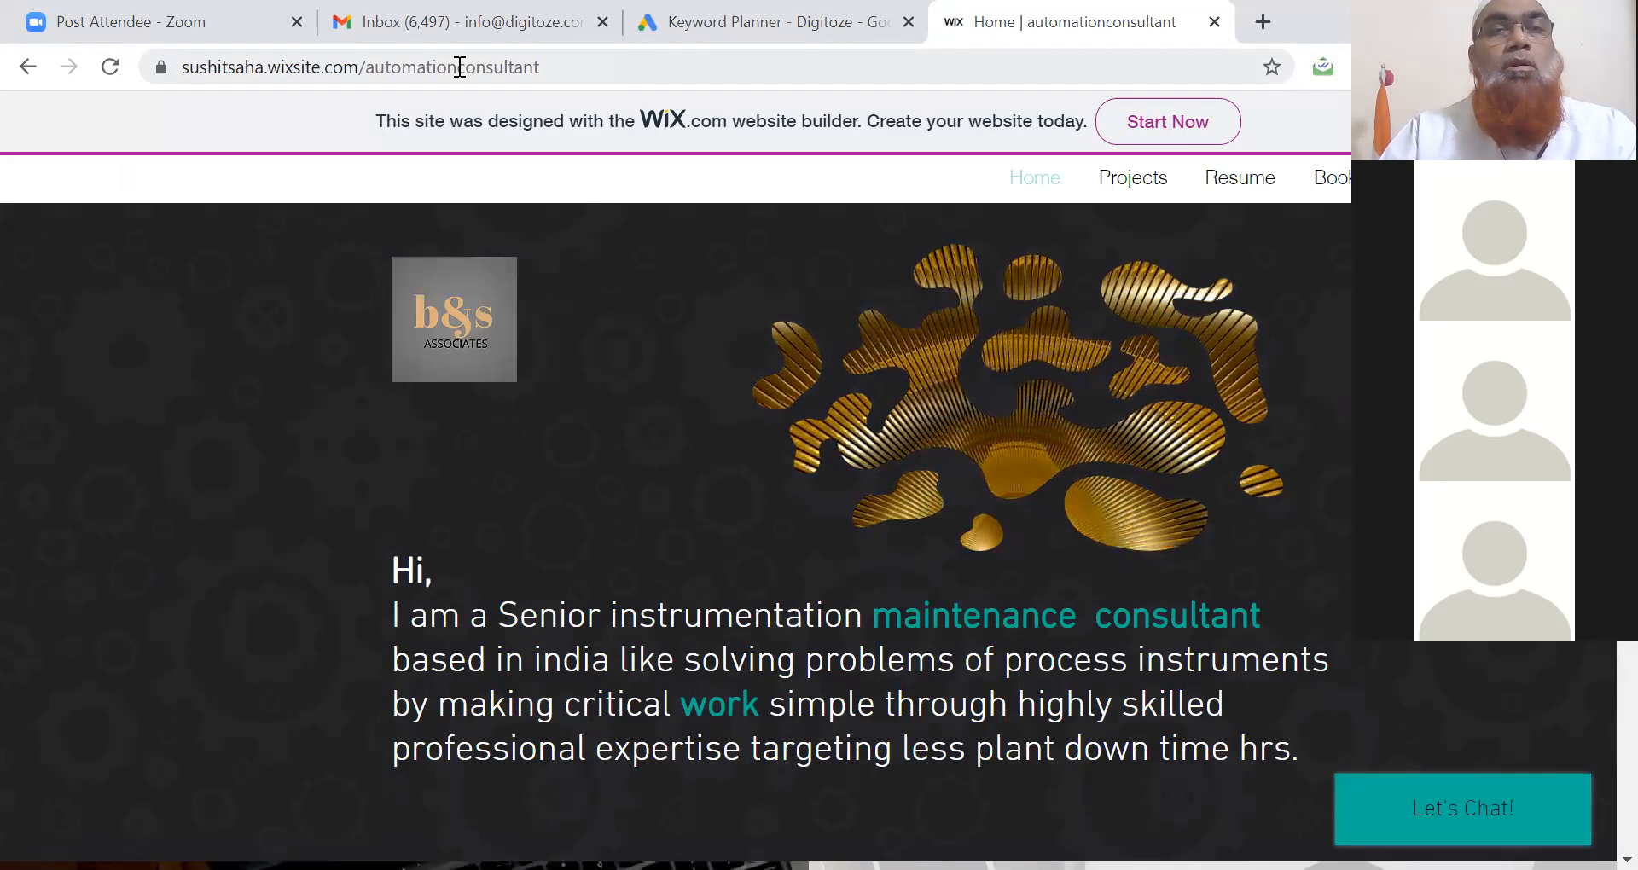
# - Copy the full web address of the automationconsultant site
pyautogui.click(571, 66)
pyautogui.moveTo(600, 66); pyautogui.dragTo(611, 66)
pyautogui.hotkey('ctrl', 'c')
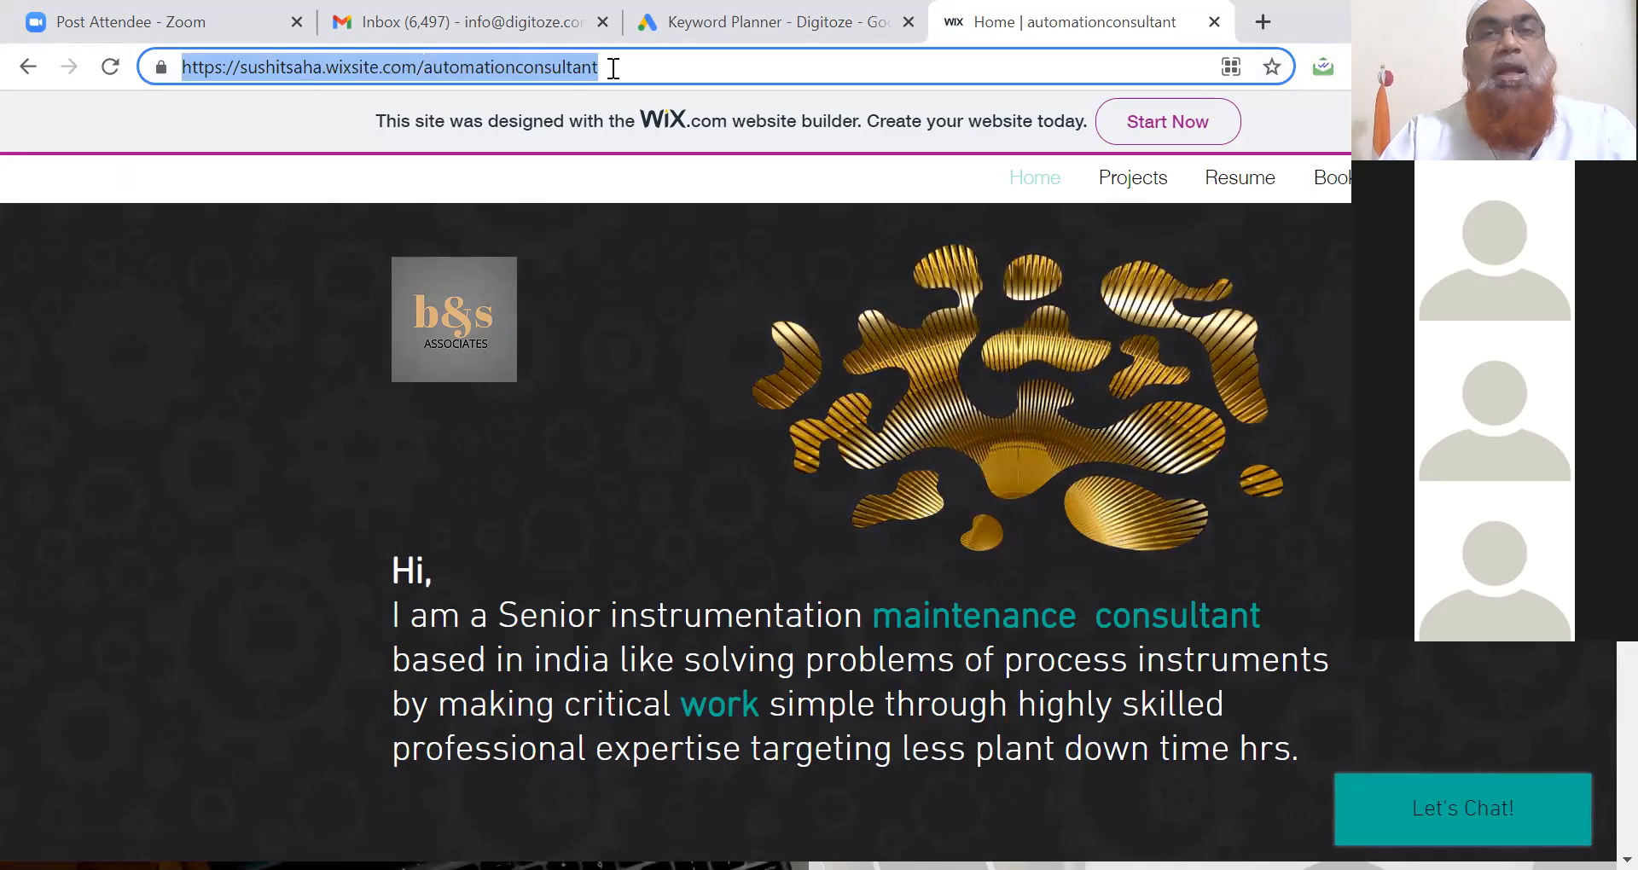
# - Return to Keyword Planner, start discovering new keywords from a website and enter the copied site address
pyautogui.click(702, 21)
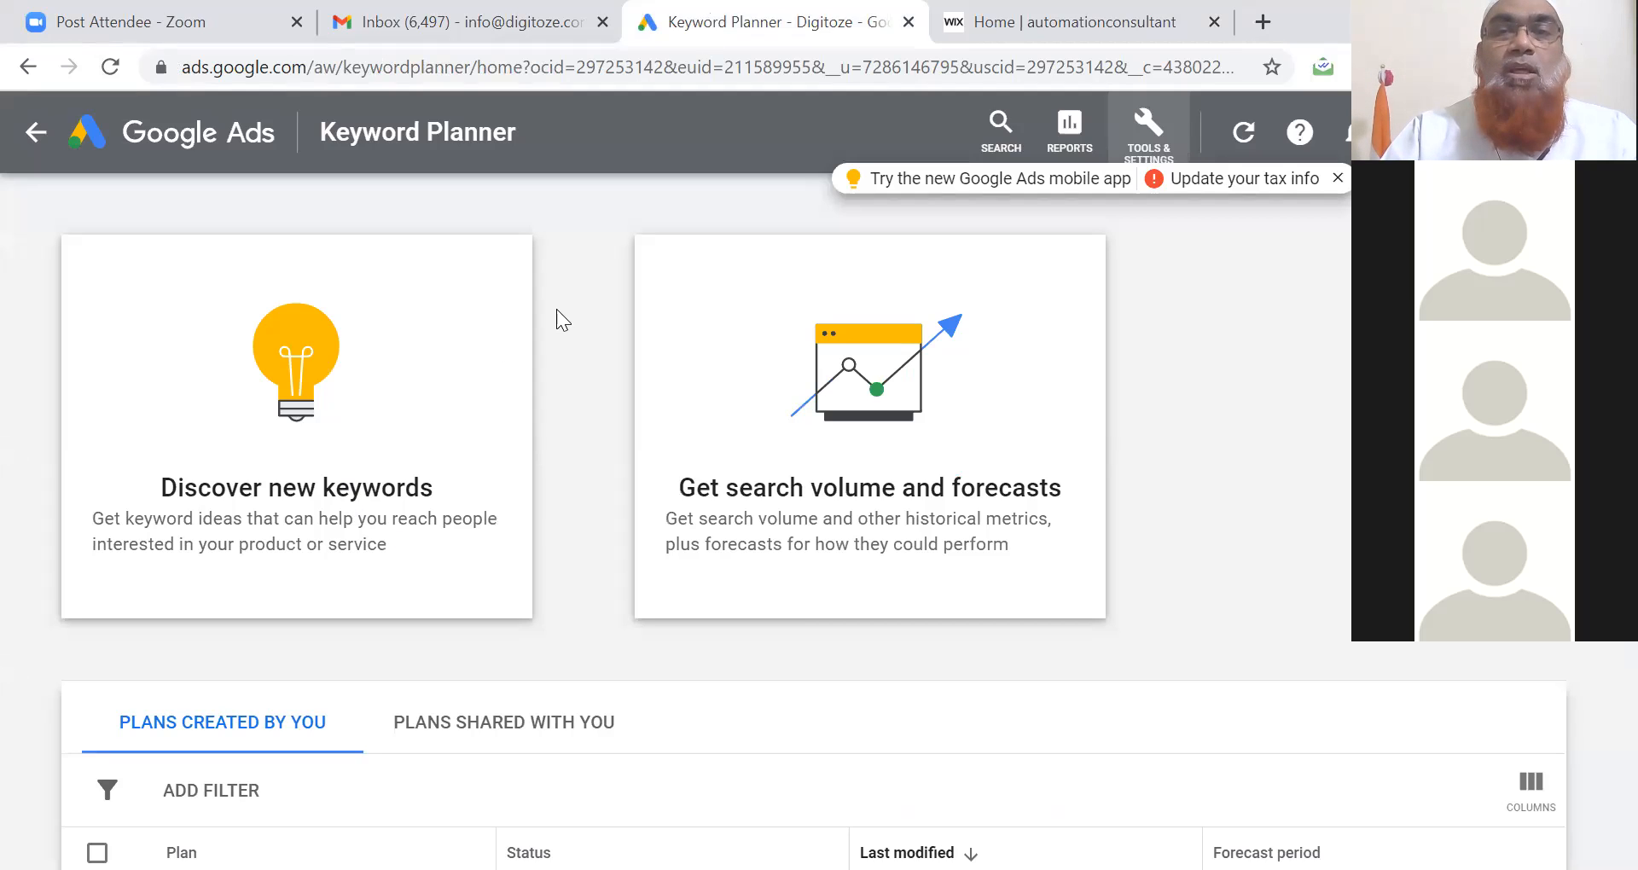
pyautogui.click(376, 495)
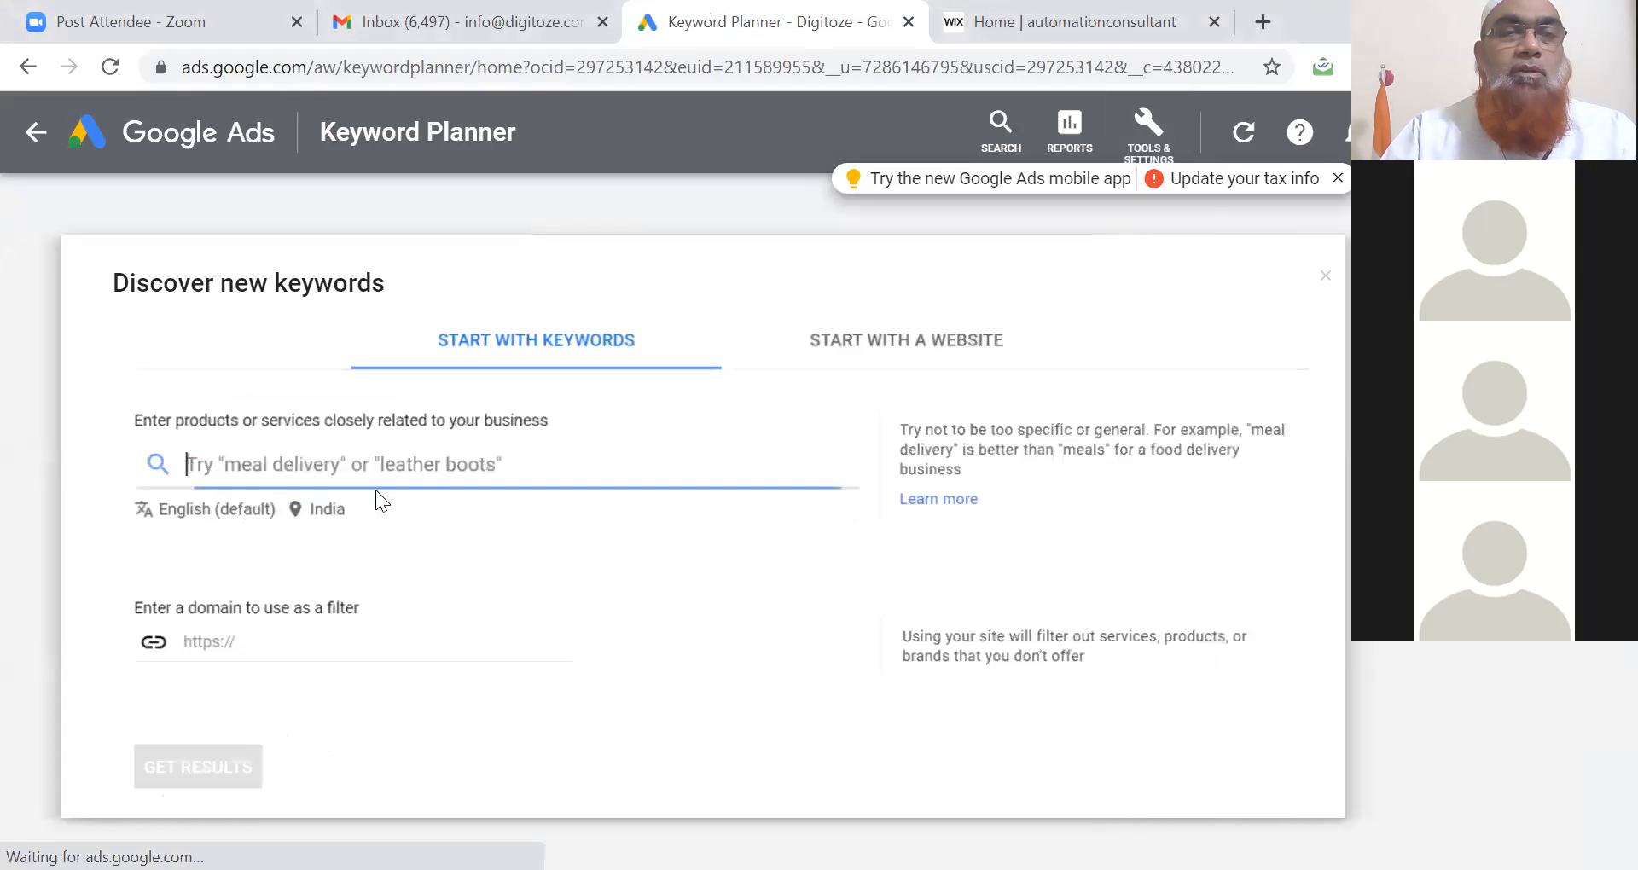
pyautogui.click(863, 354)
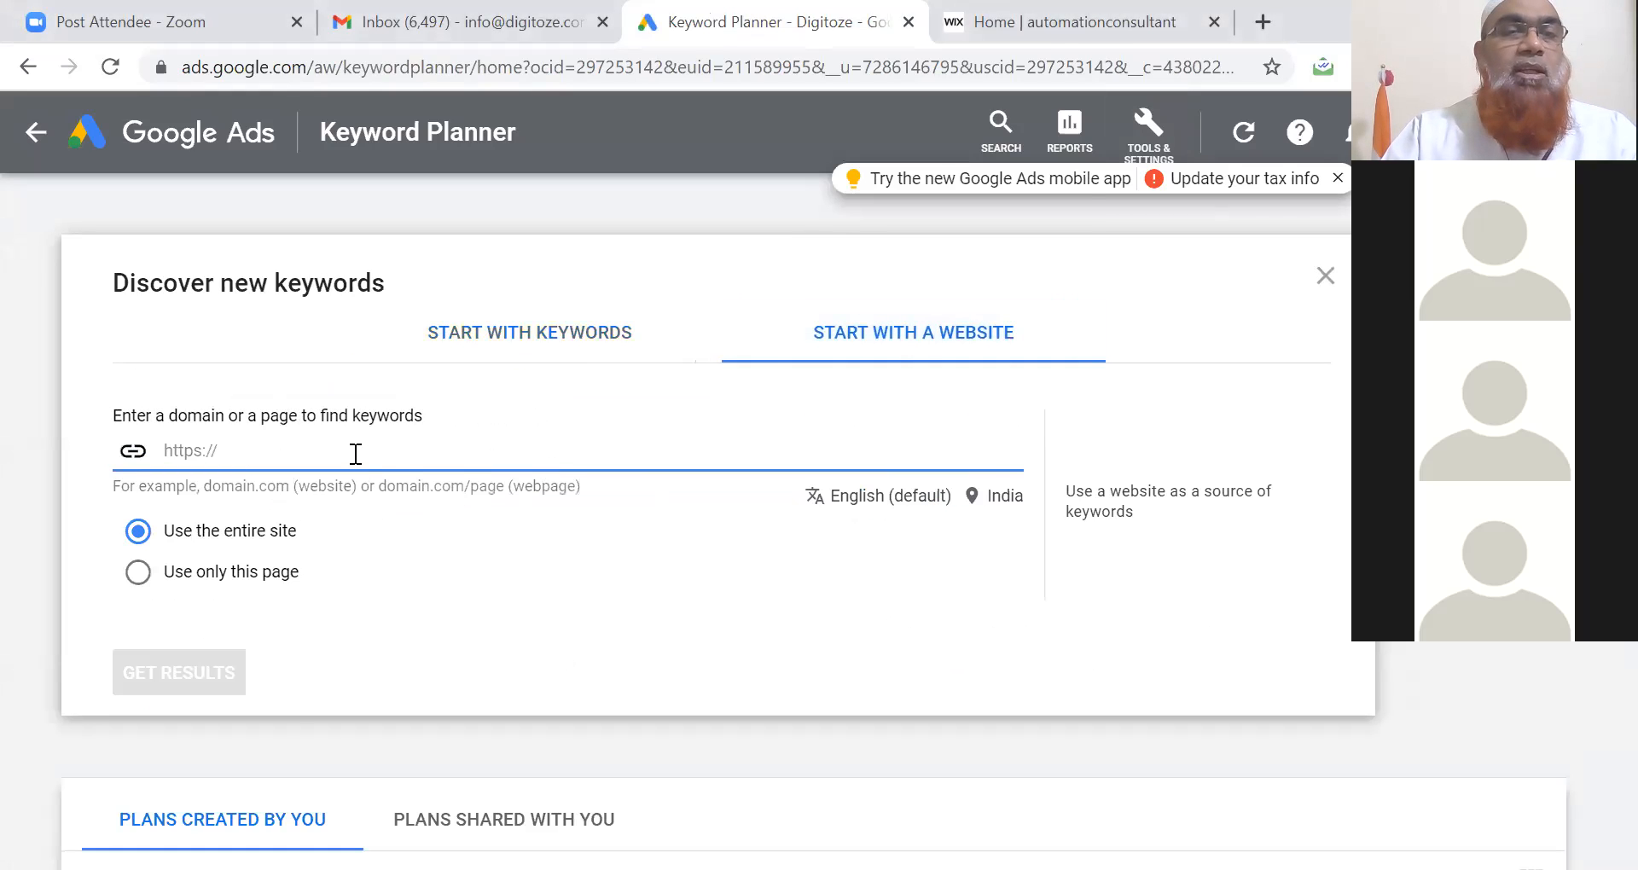
pyautogui.hotkey('ctrl', 'v')
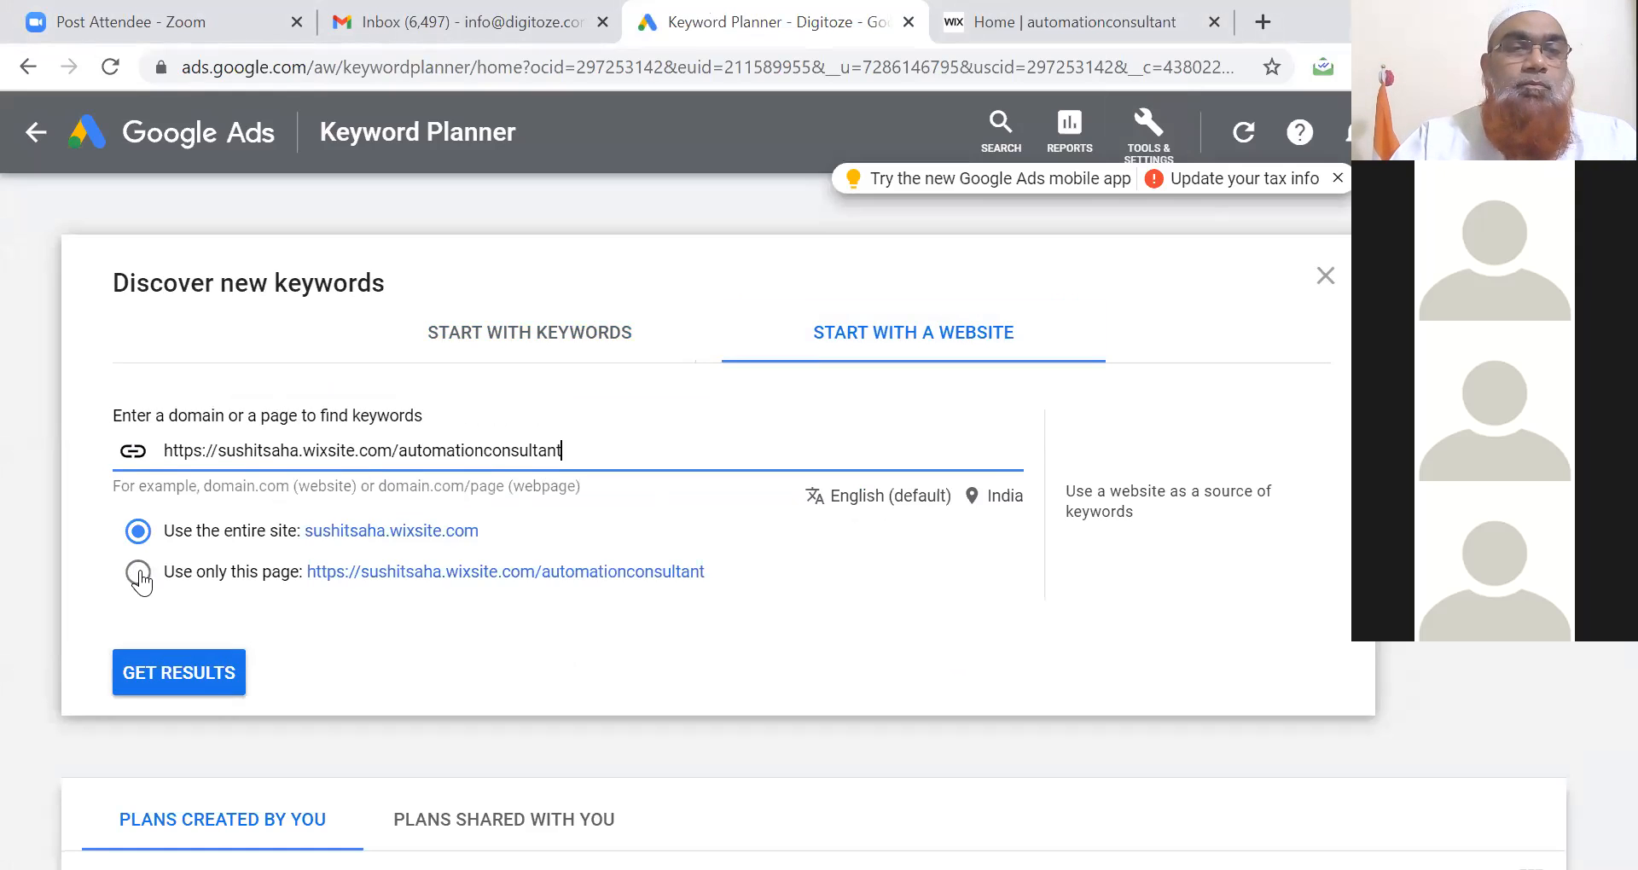
# - Get keyword ideas for the entire site of the entered address, and repeat the search using only the automationconsultant page
pyautogui.click(171, 674)
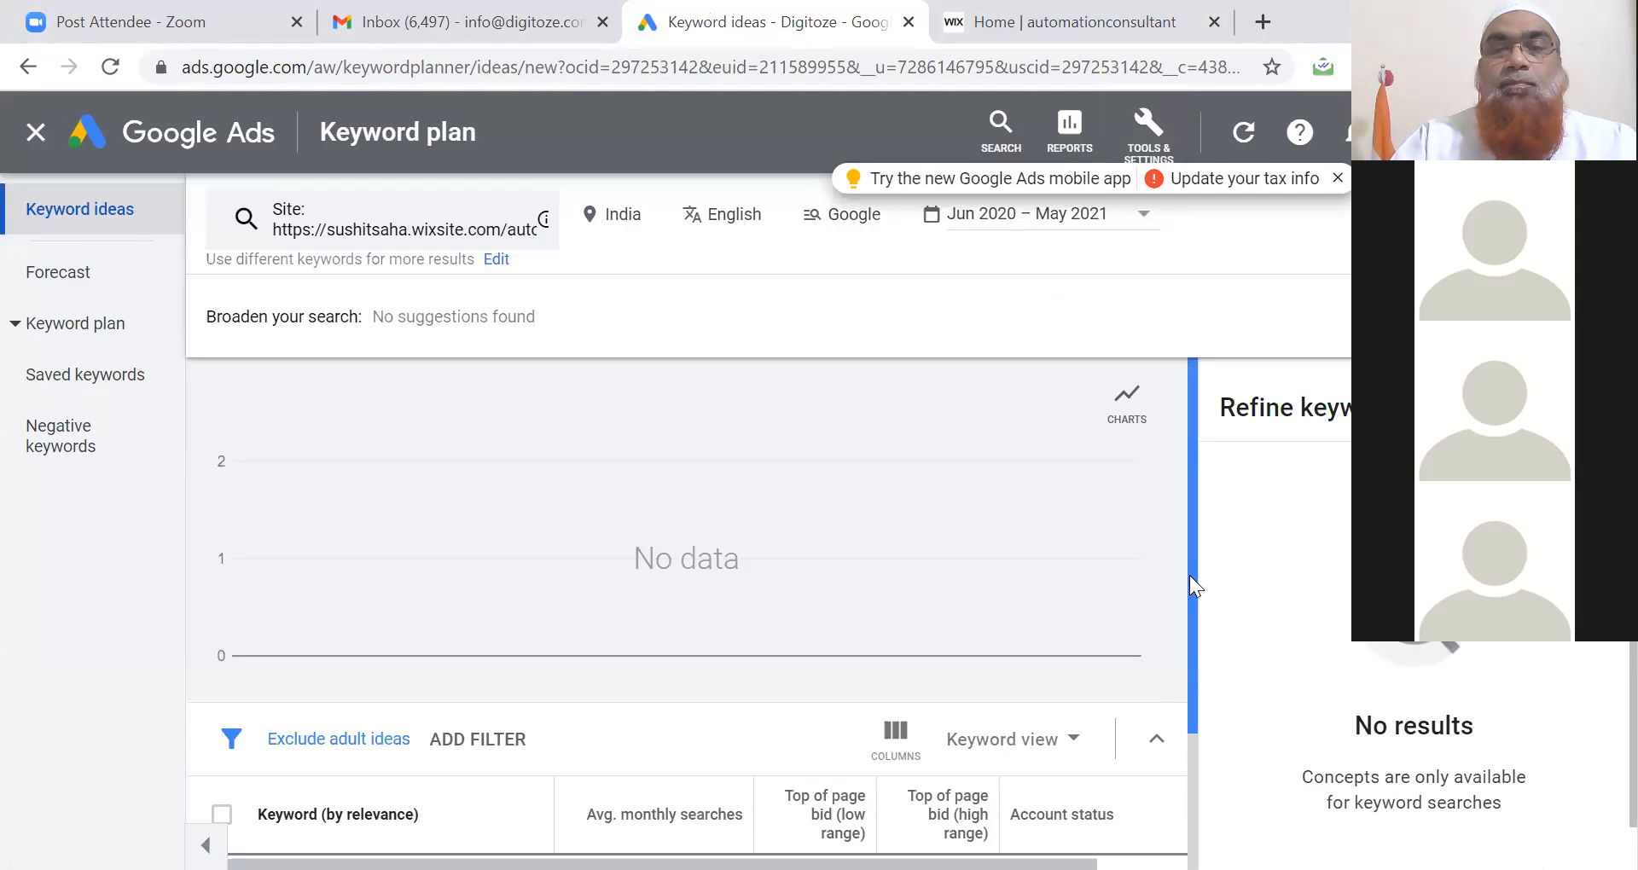
pyautogui.moveTo(1191, 577); pyautogui.dragTo(1169, 510)
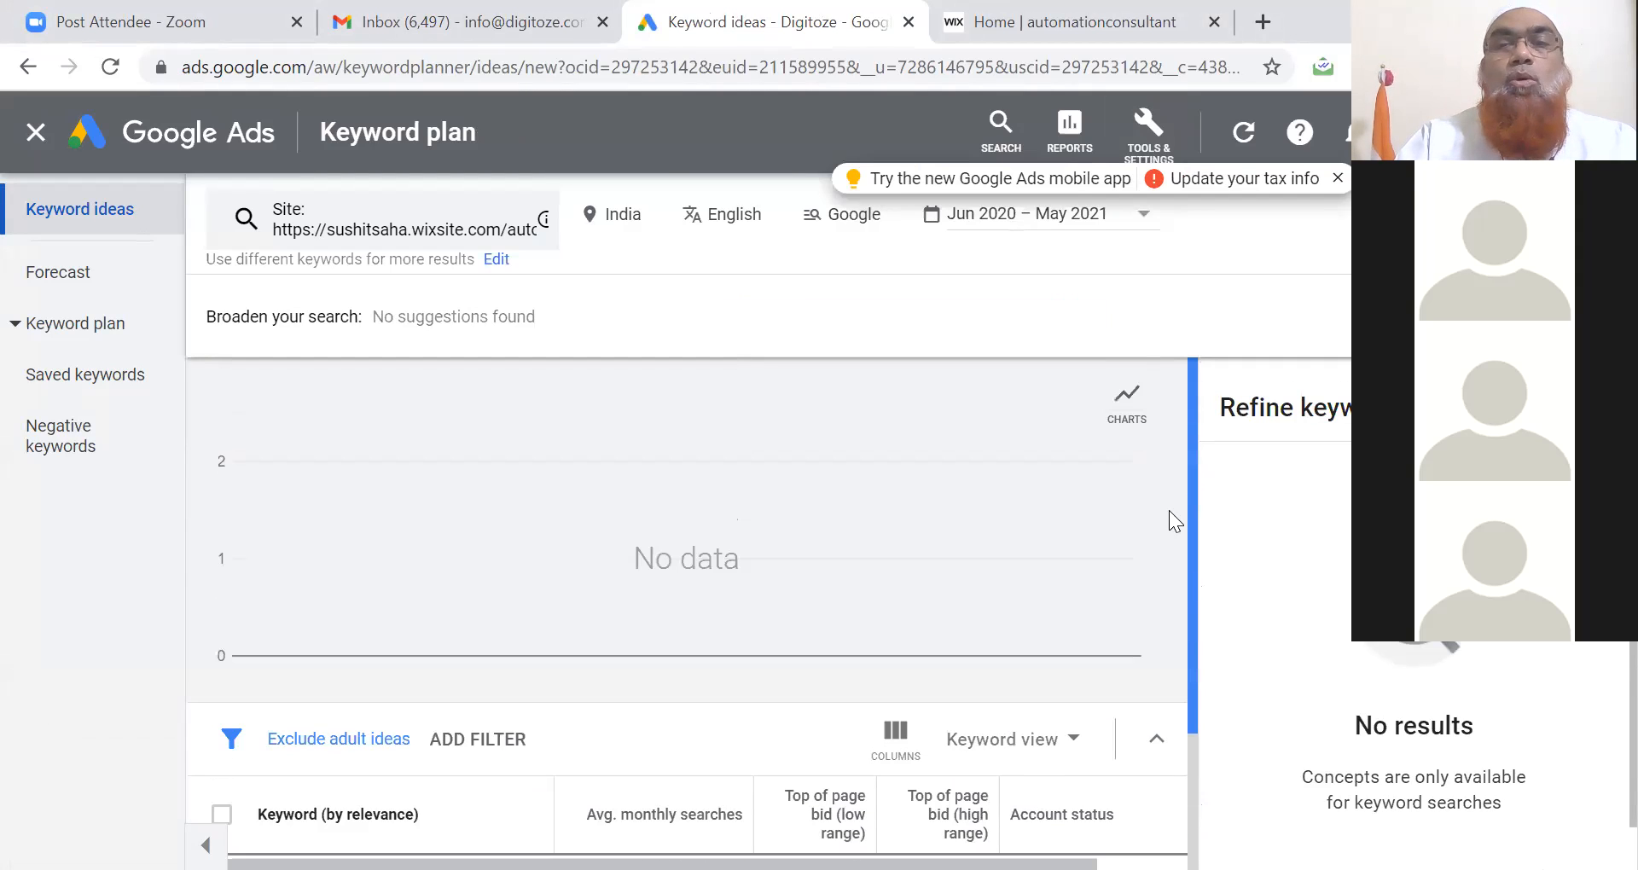
pyautogui.click(516, 239)
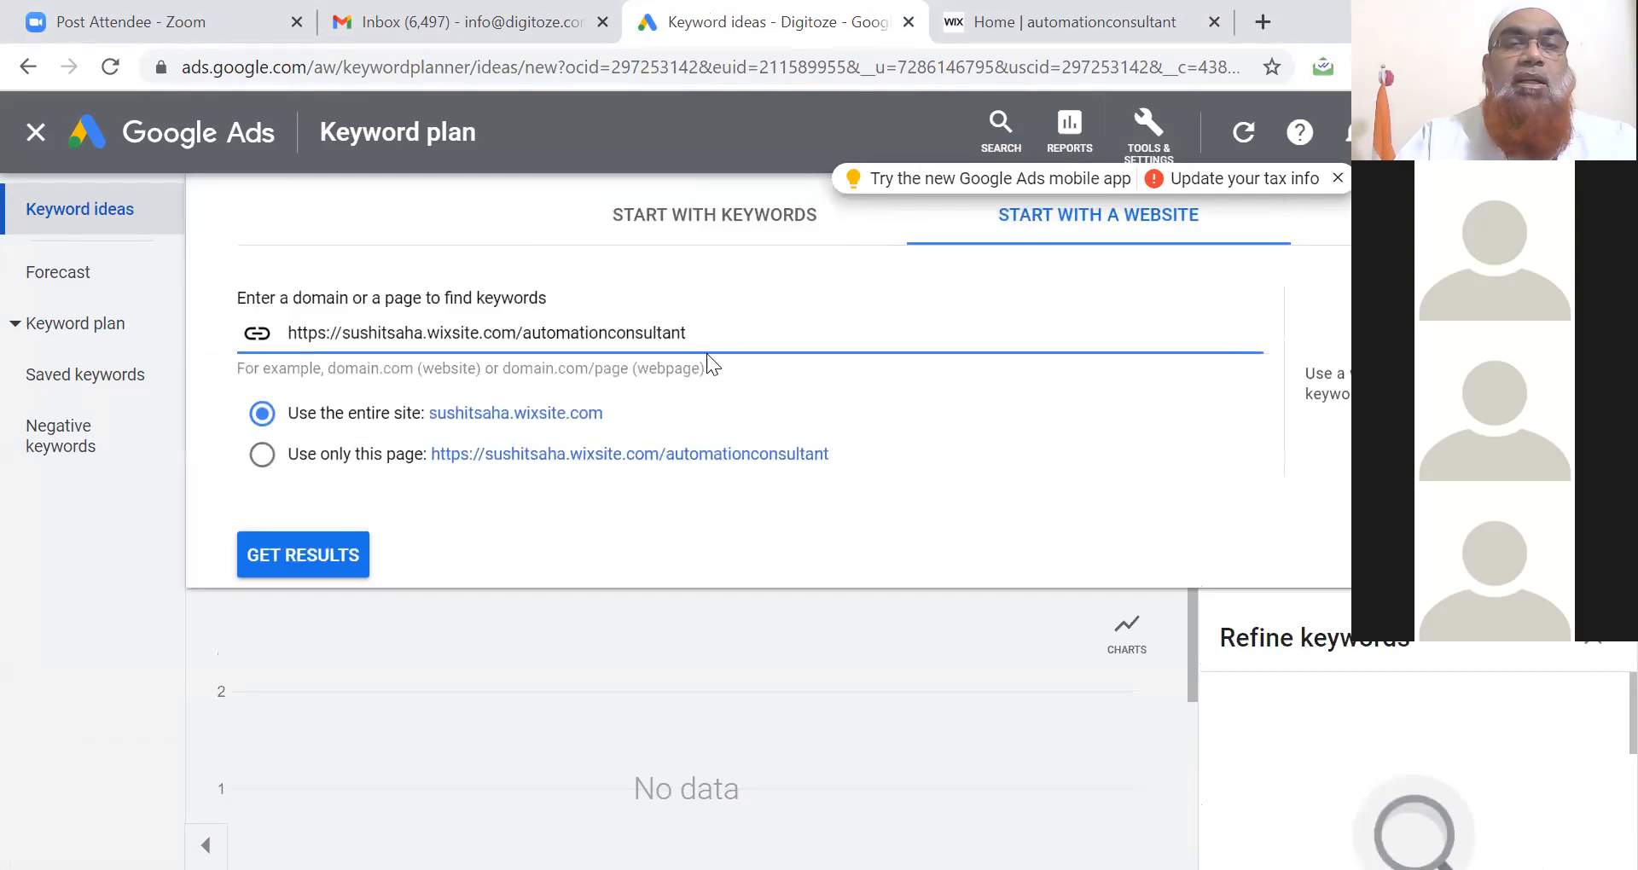
pyautogui.click(340, 461)
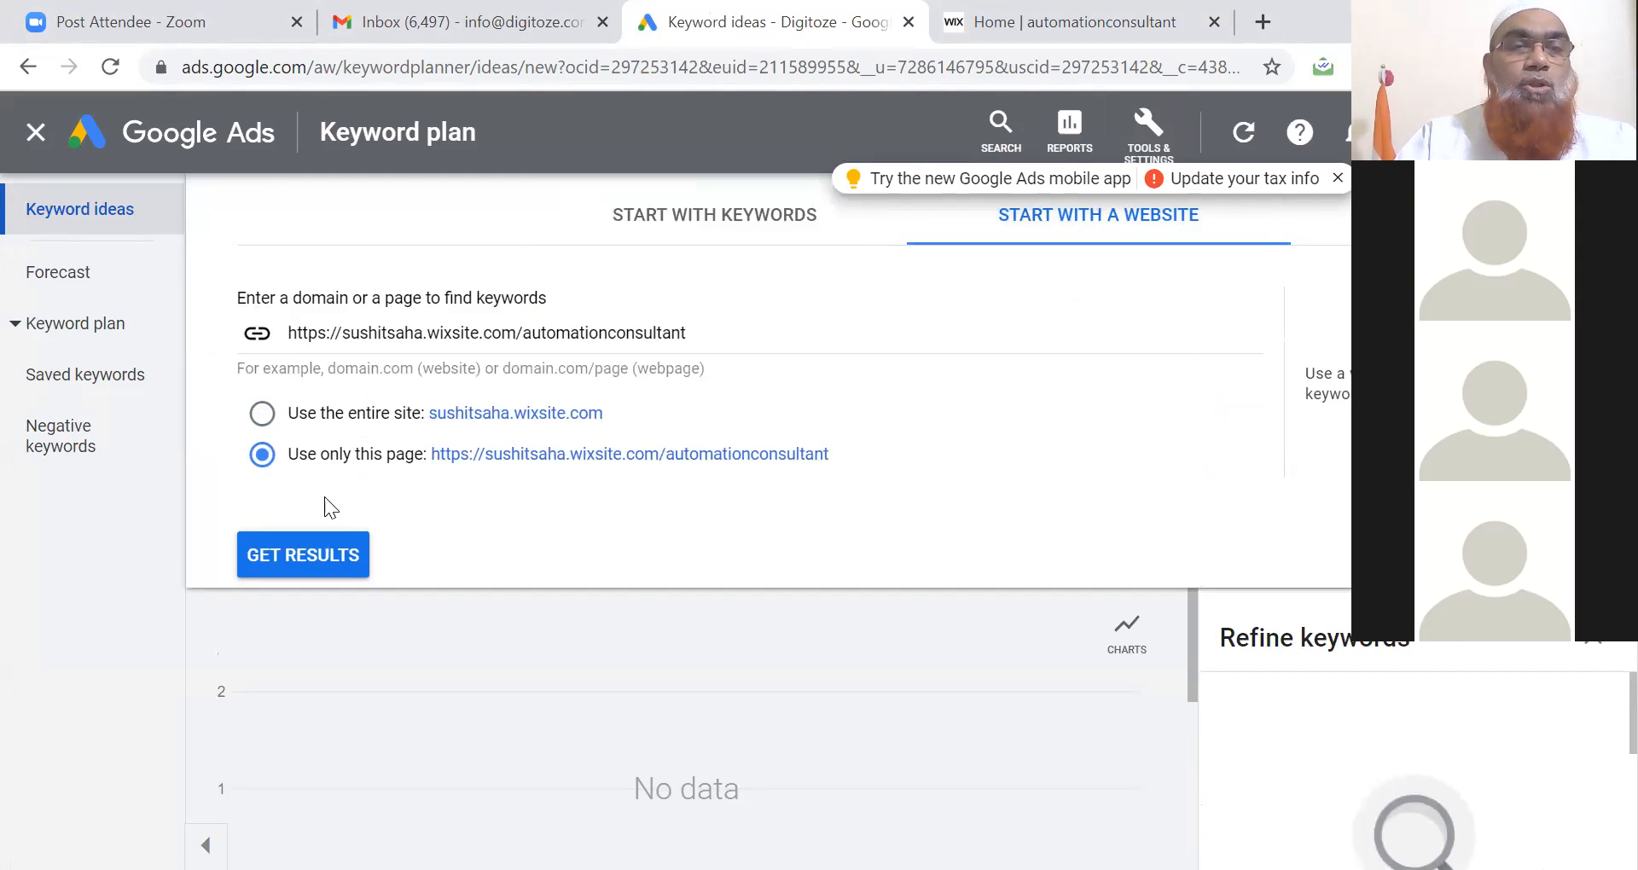
pyautogui.click(317, 557)
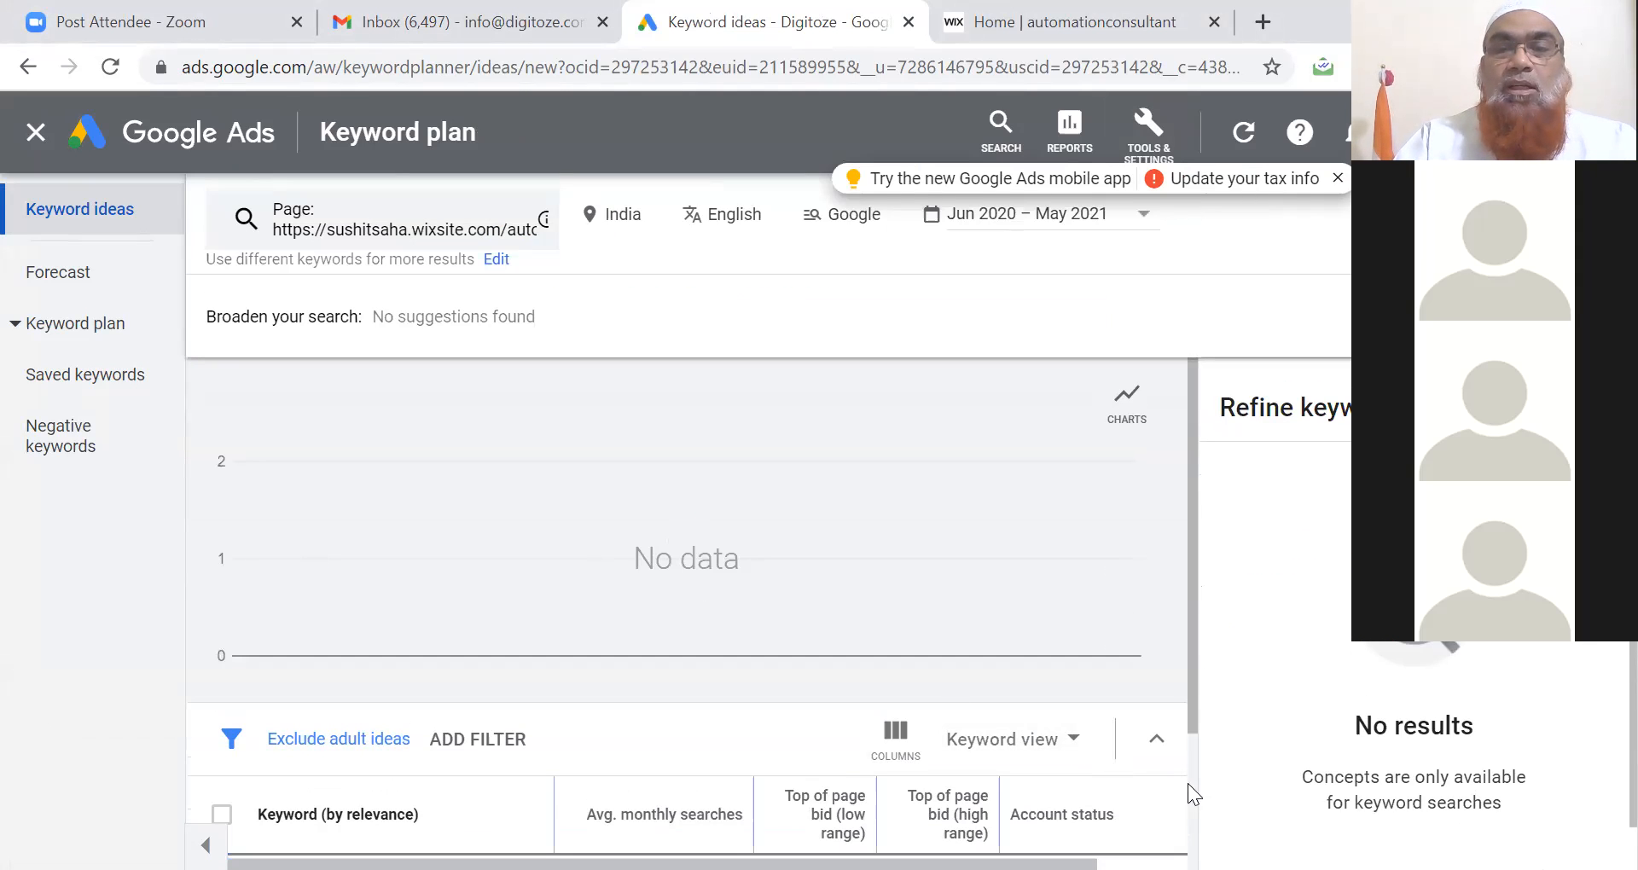
pyautogui.scroll(-2, 1191, 788)
pyautogui.moveTo(1191, 789); pyautogui.dragTo(1186, 582)
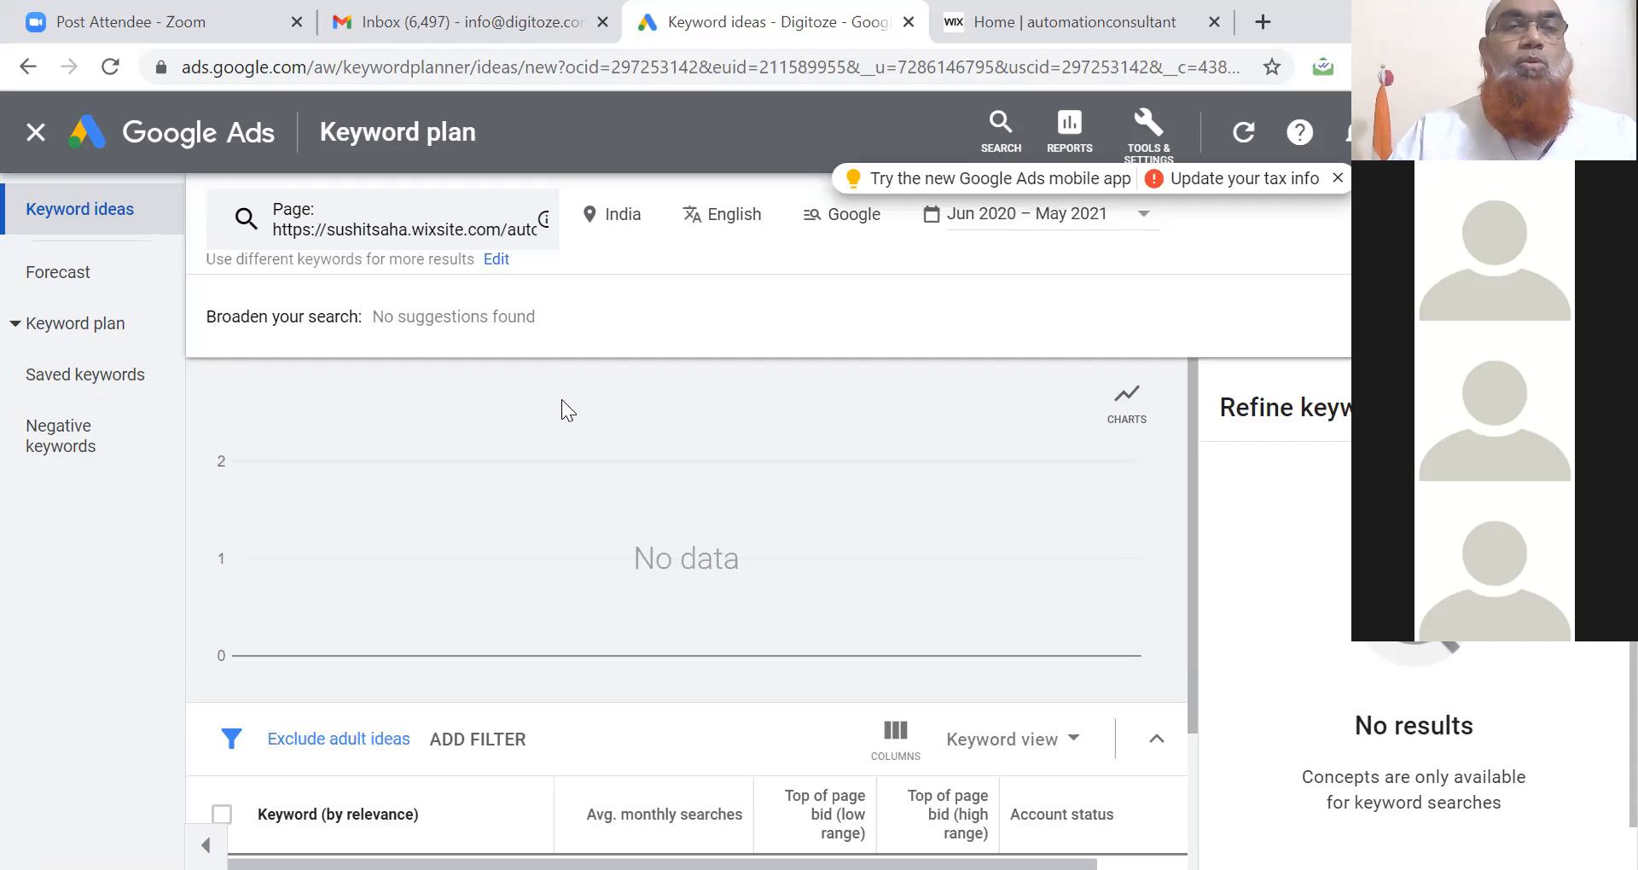
# - Shorten the website address to its wixsite.com domain and get keyword ideas for the entire site
pyautogui.click(482, 253)
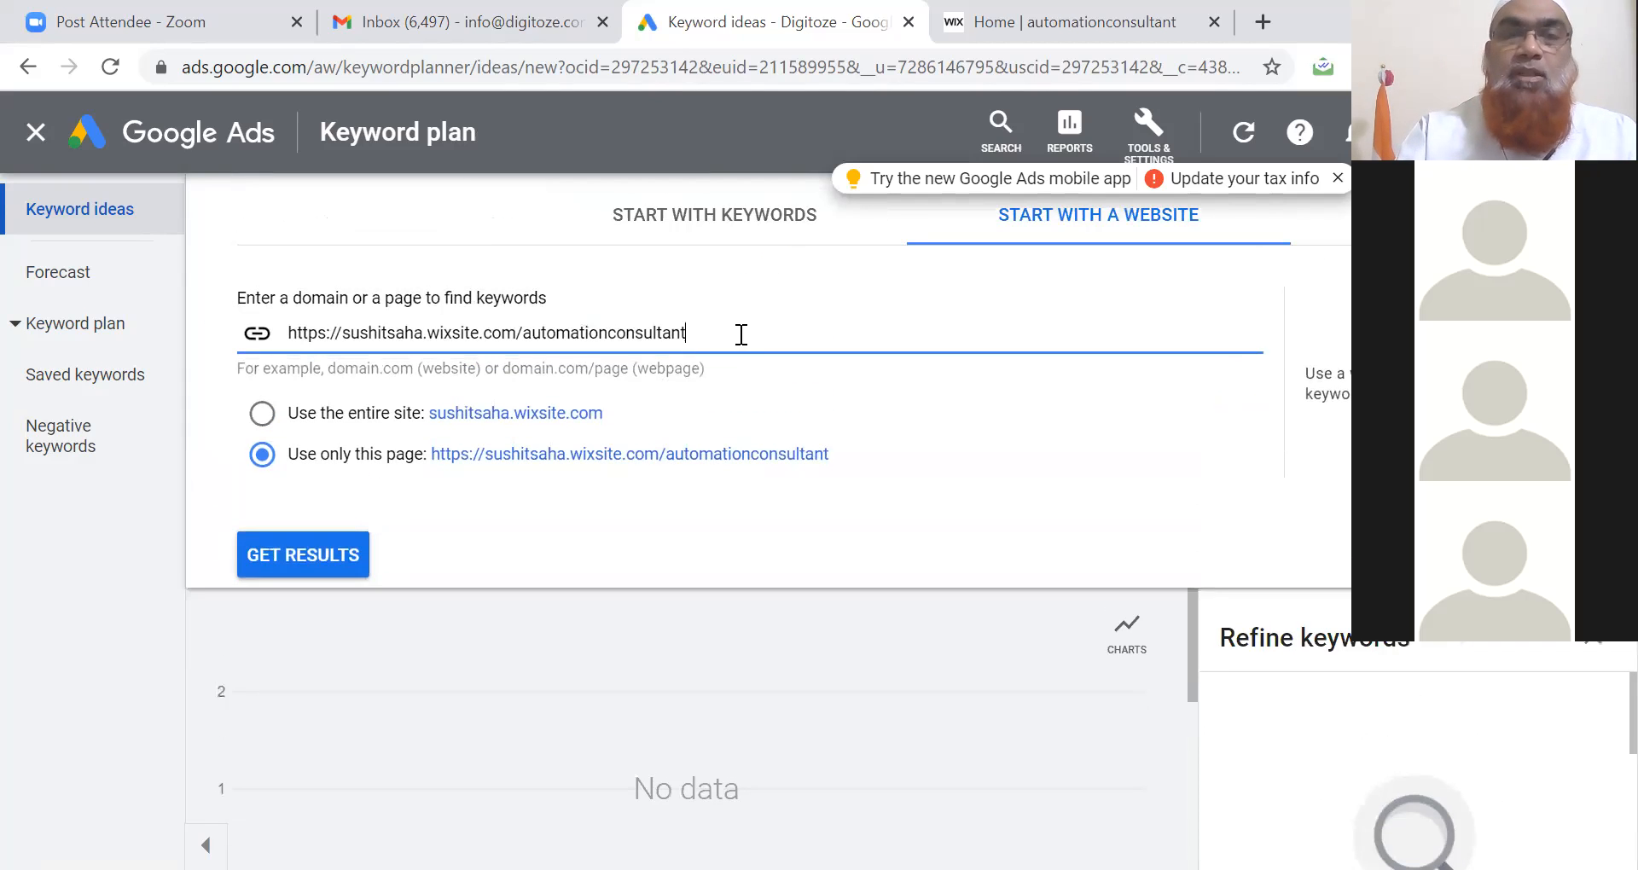
pyautogui.press('BackSpace')
pyautogui.press('BackSpace')
pyautogui.press('BackSpace')
pyautogui.press('BackSpace')
pyautogui.press('BackSpace')
pyautogui.press('BackSpace')
pyautogui.press('BackSpace')
pyautogui.press('BackSpace')
pyautogui.press('BackSpace')
pyautogui.press('BackSpace')
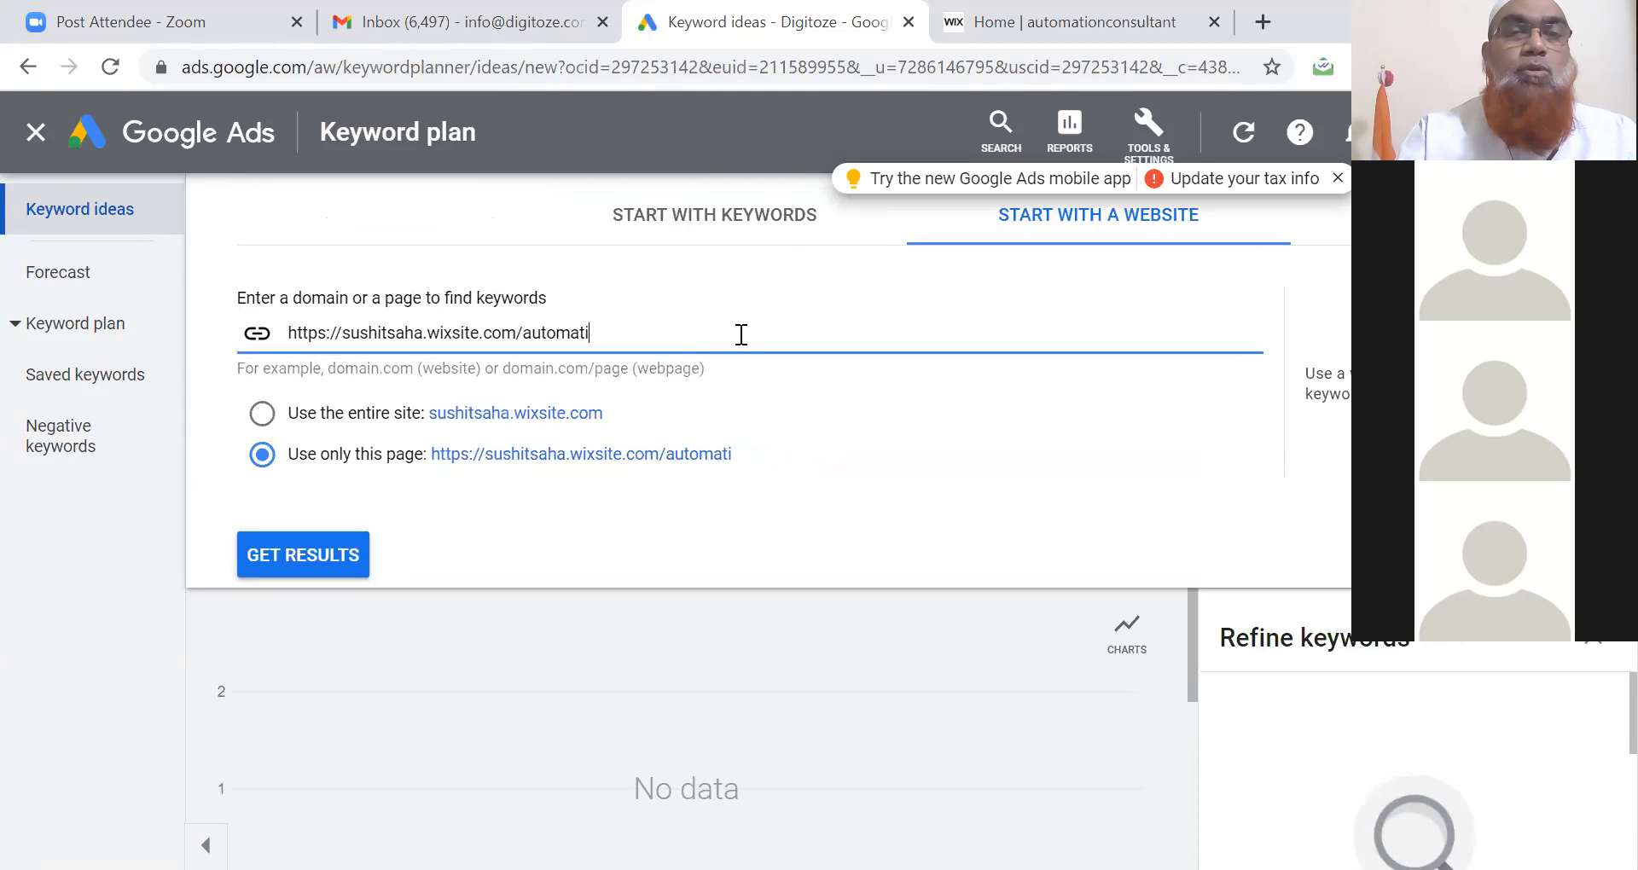
pyautogui.press('BackSpace')
pyautogui.press('BackSpace')
pyautogui.press('BackSpace')
pyautogui.press('BackSpace')
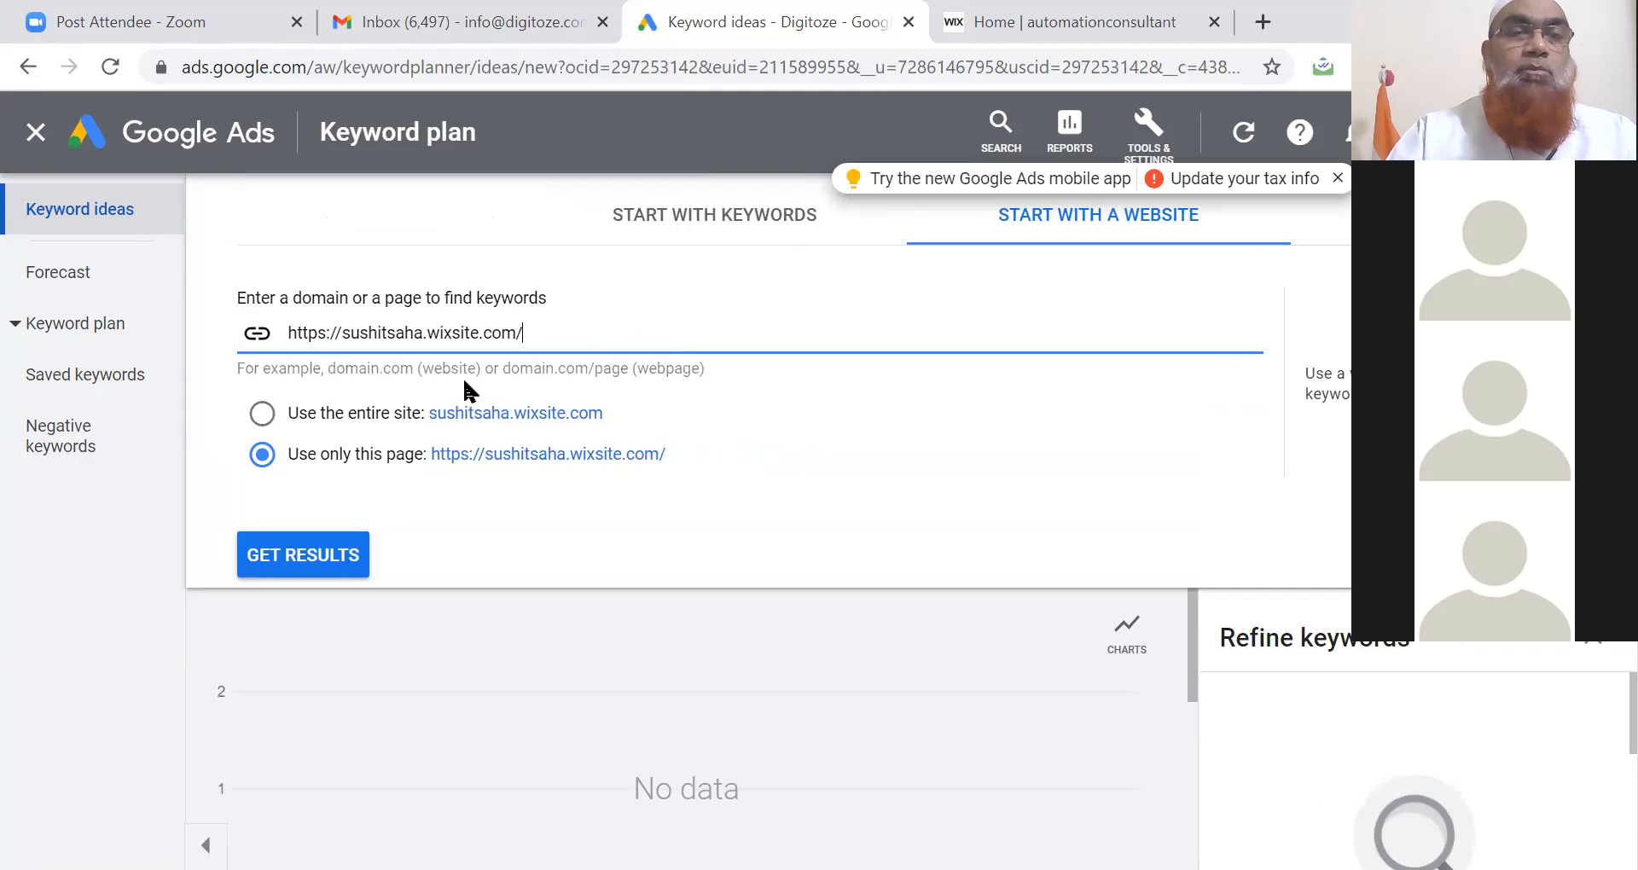
pyautogui.click(262, 413)
pyautogui.click(312, 565)
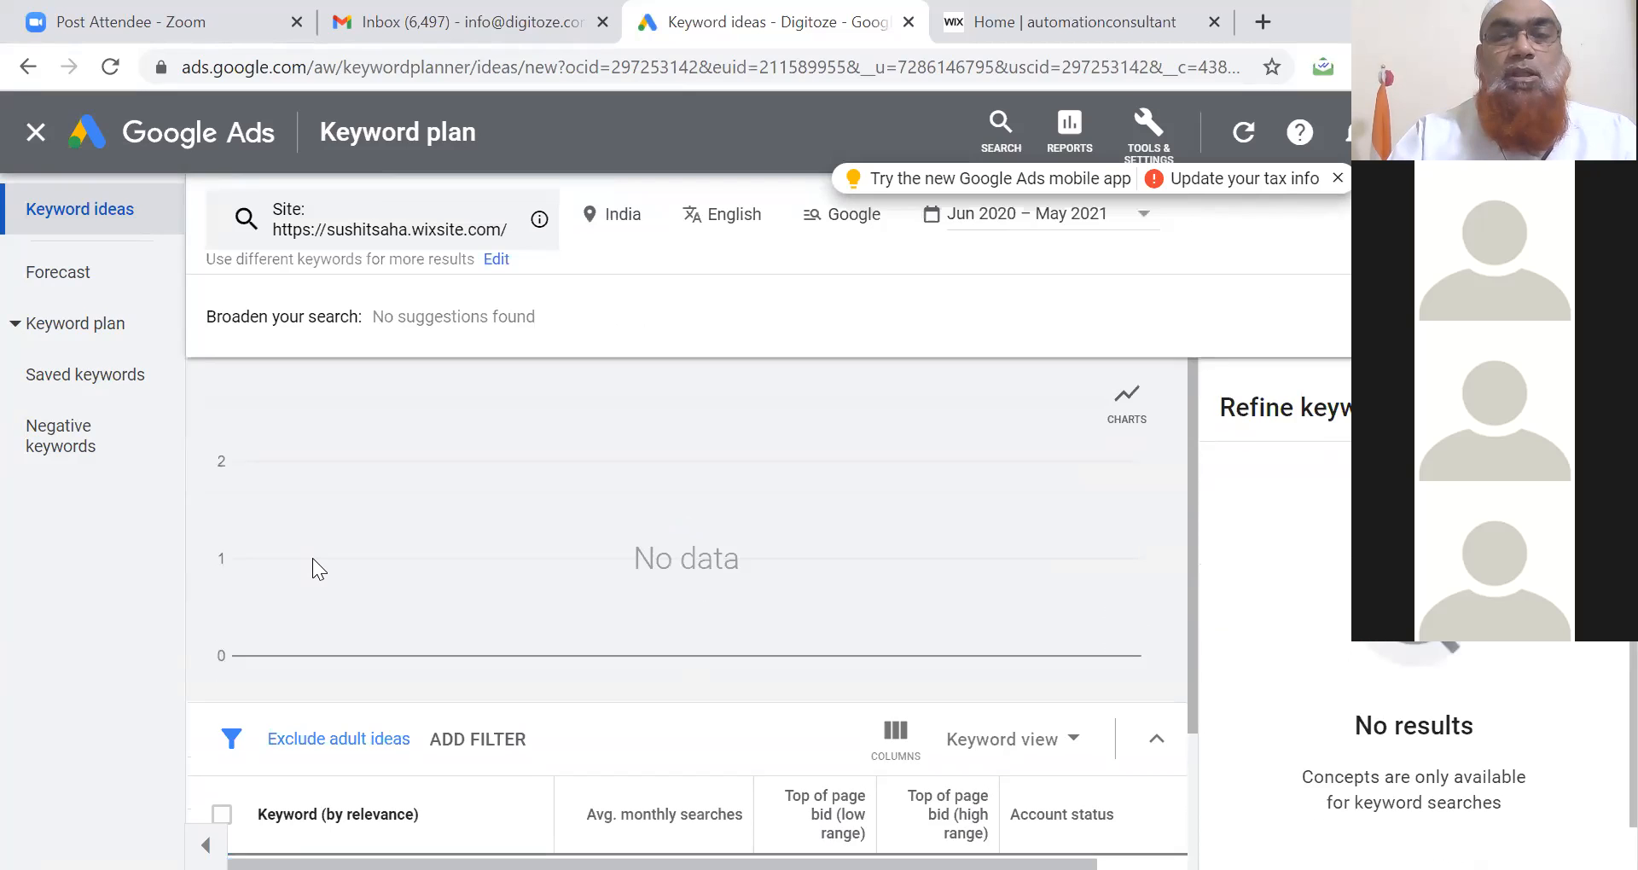
pyautogui.click(1191, 794)
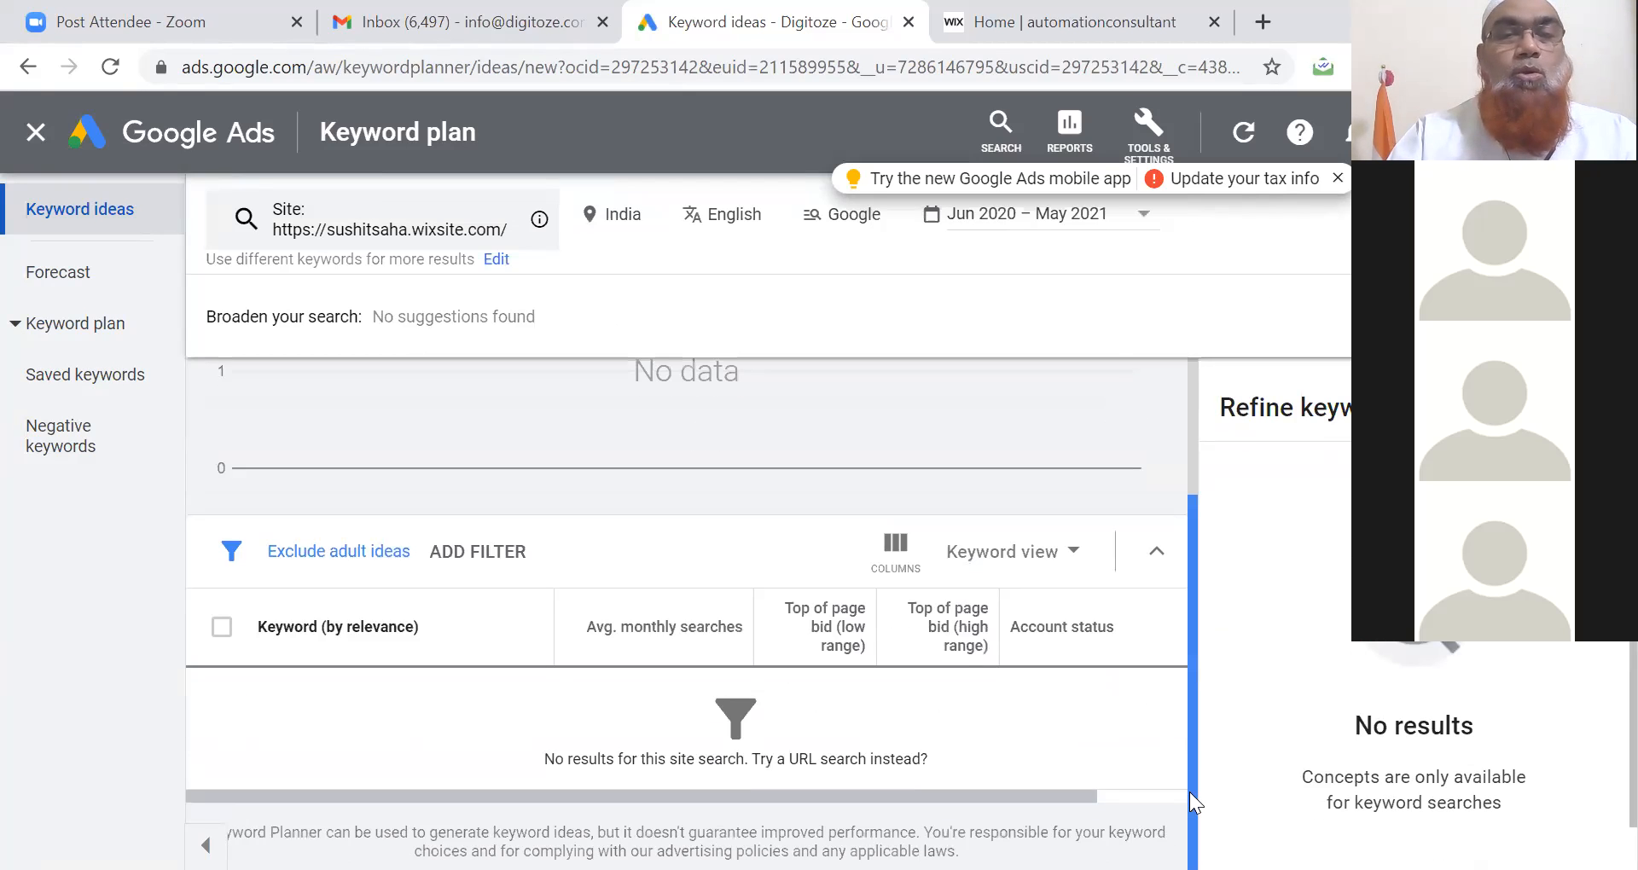
pyautogui.moveTo(1190, 792); pyautogui.dragTo(1191, 575)
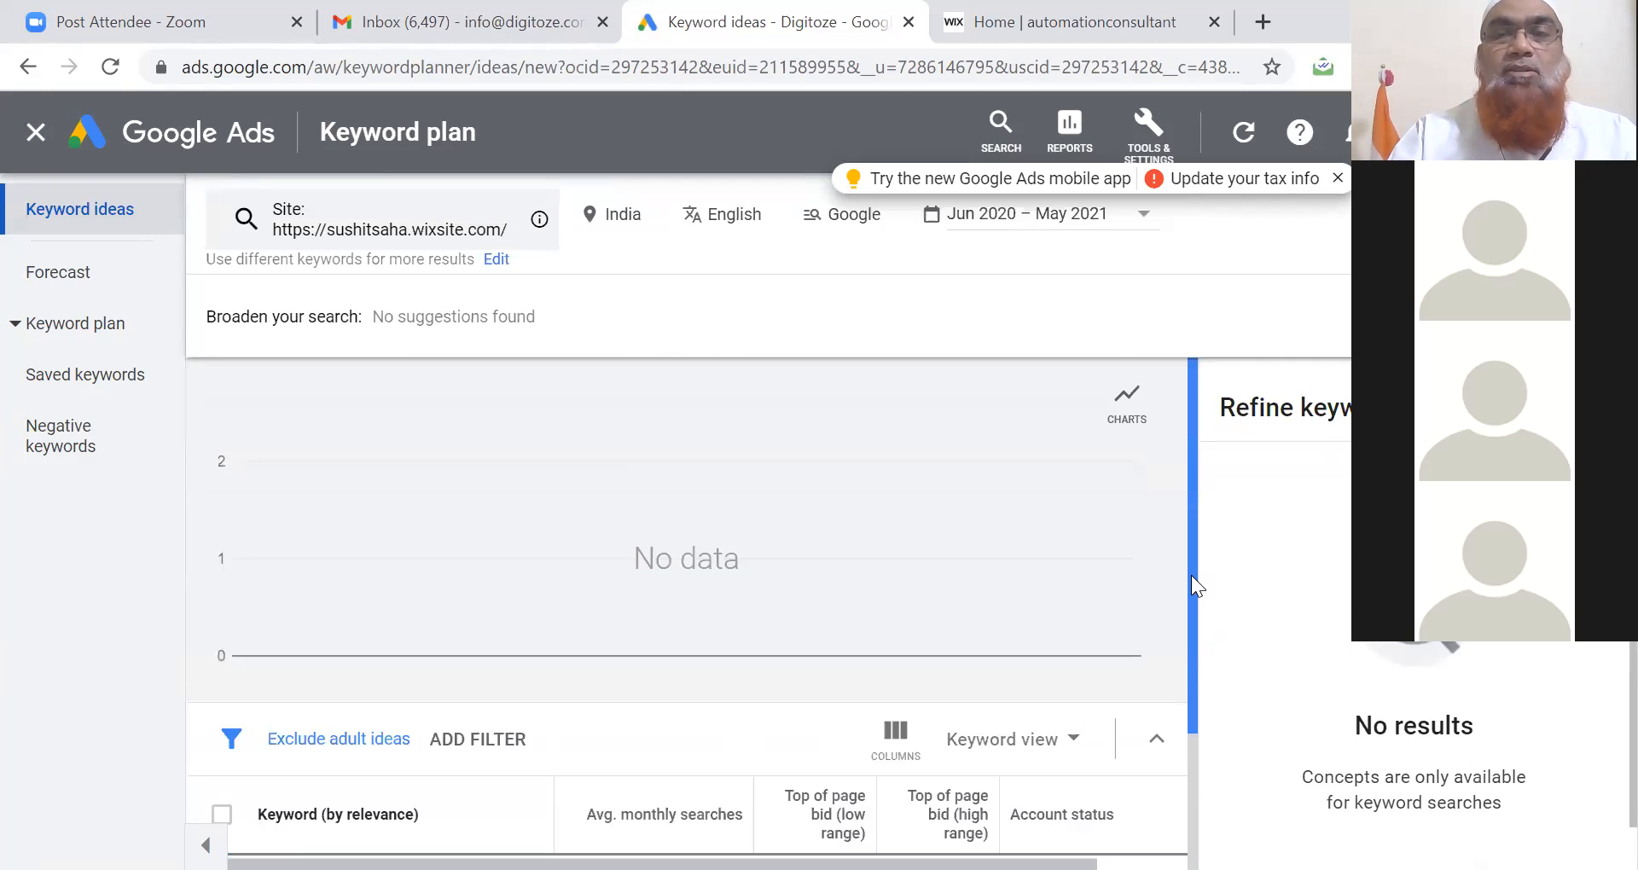
pyautogui.click(404, 224)
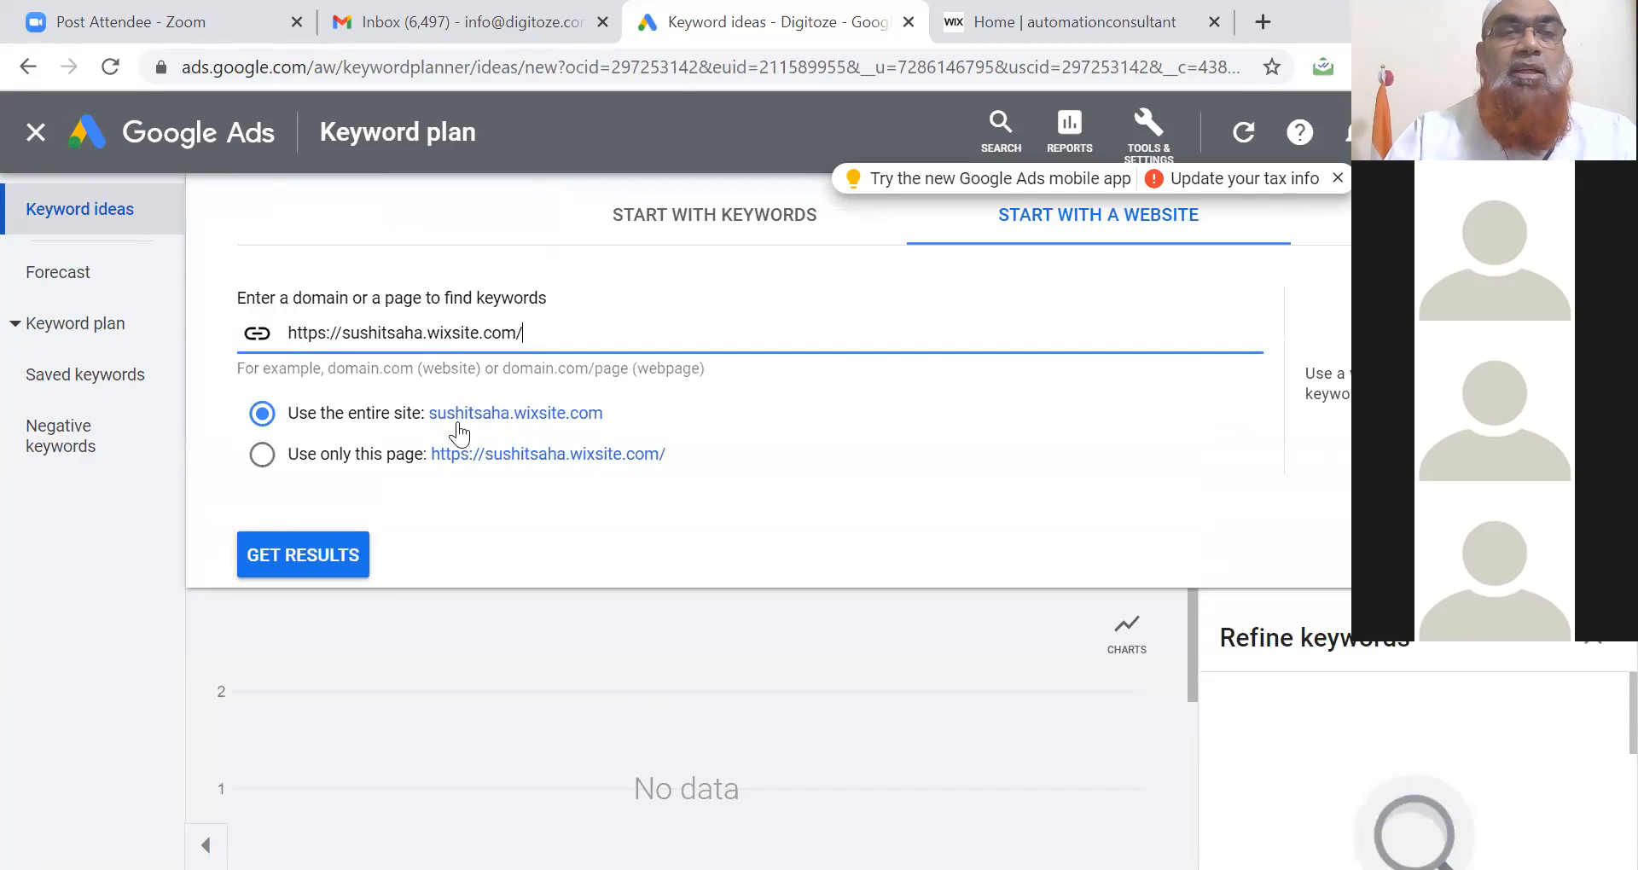
pyautogui.tripleClick(342, 333)
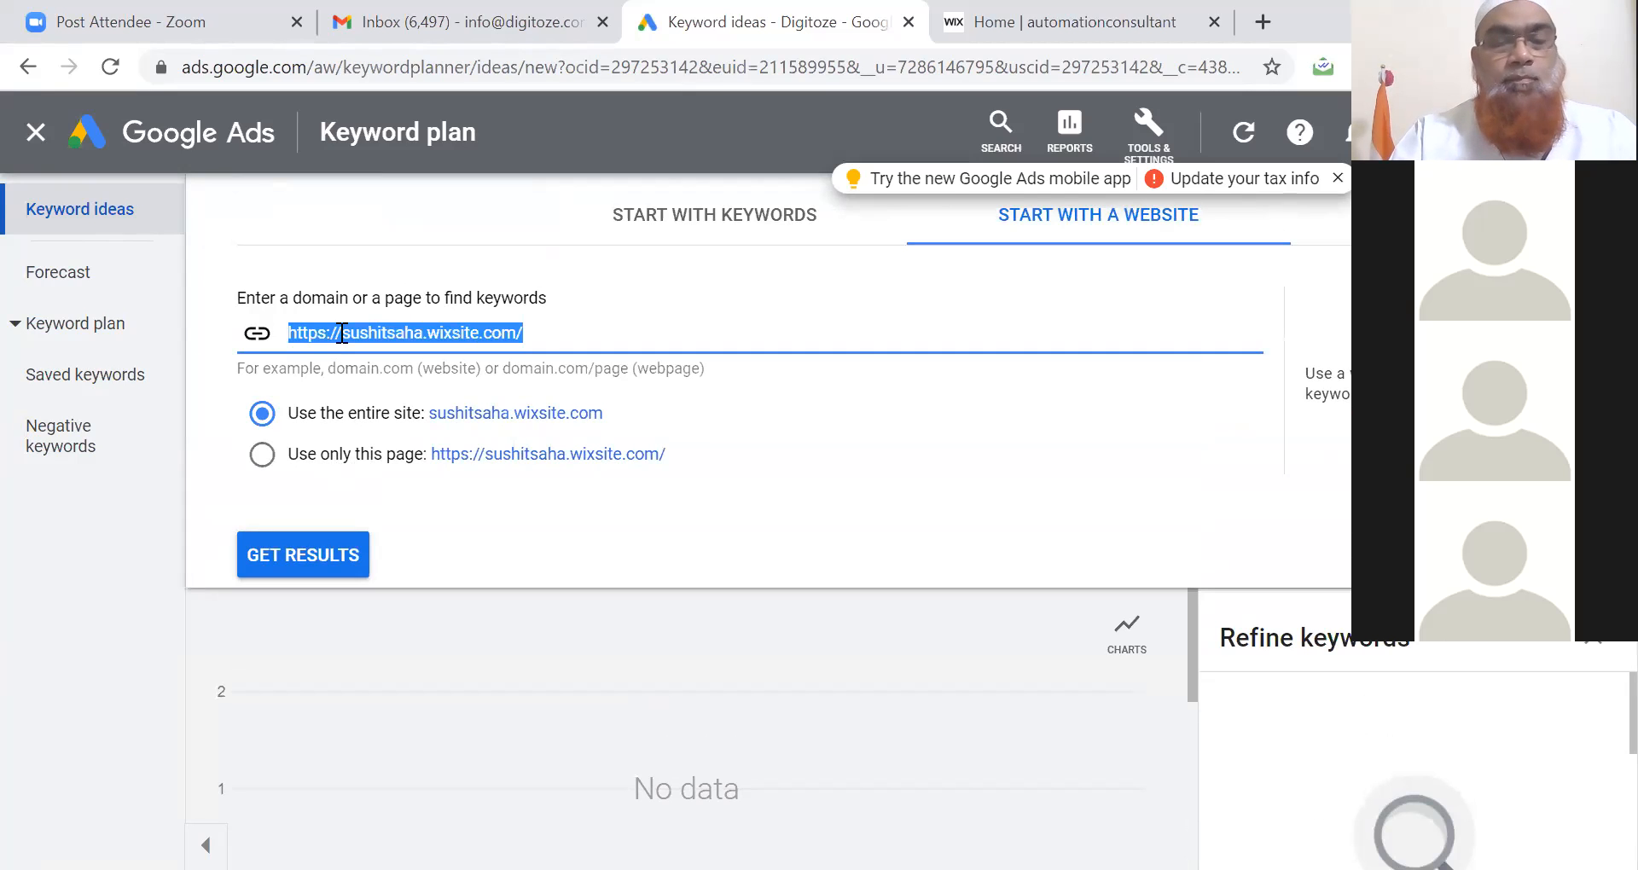
pyautogui.hotkey('ctrl', 'v')
pyautogui.click(342, 333)
pyautogui.press('BackSpace')
pyautogui.press('BackSpace')
pyautogui.press('BackSpace')
pyautogui.press('BackSpace')
pyautogui.press('BackSpace')
pyautogui.press('BackSpace')
pyautogui.press('BackSpace')
pyautogui.press('BackSpace')
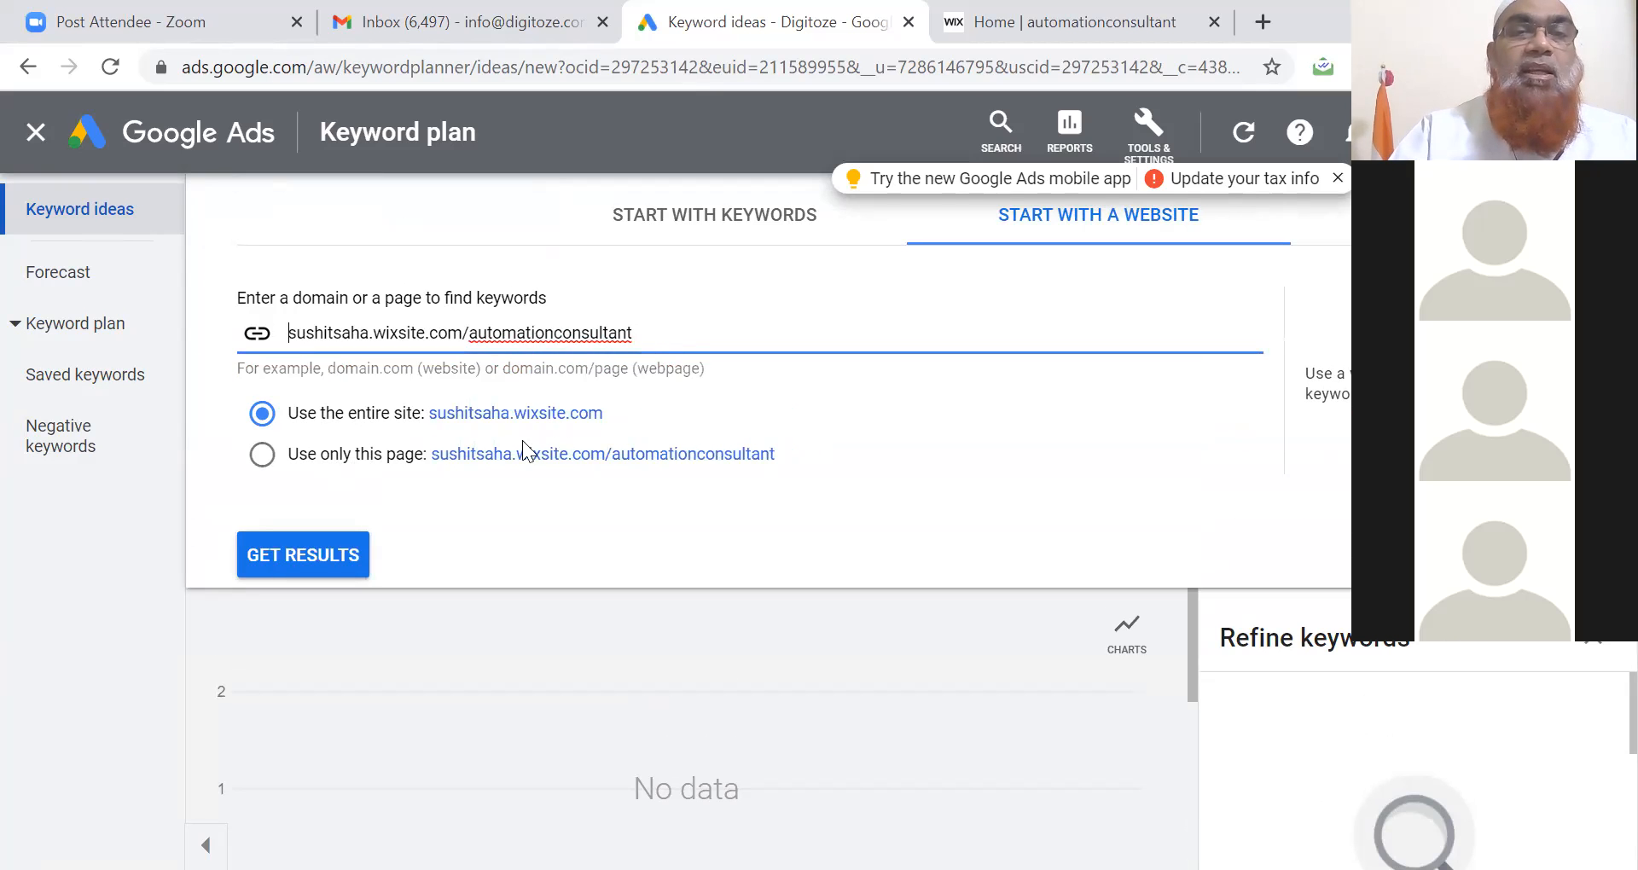
pyautogui.click(319, 553)
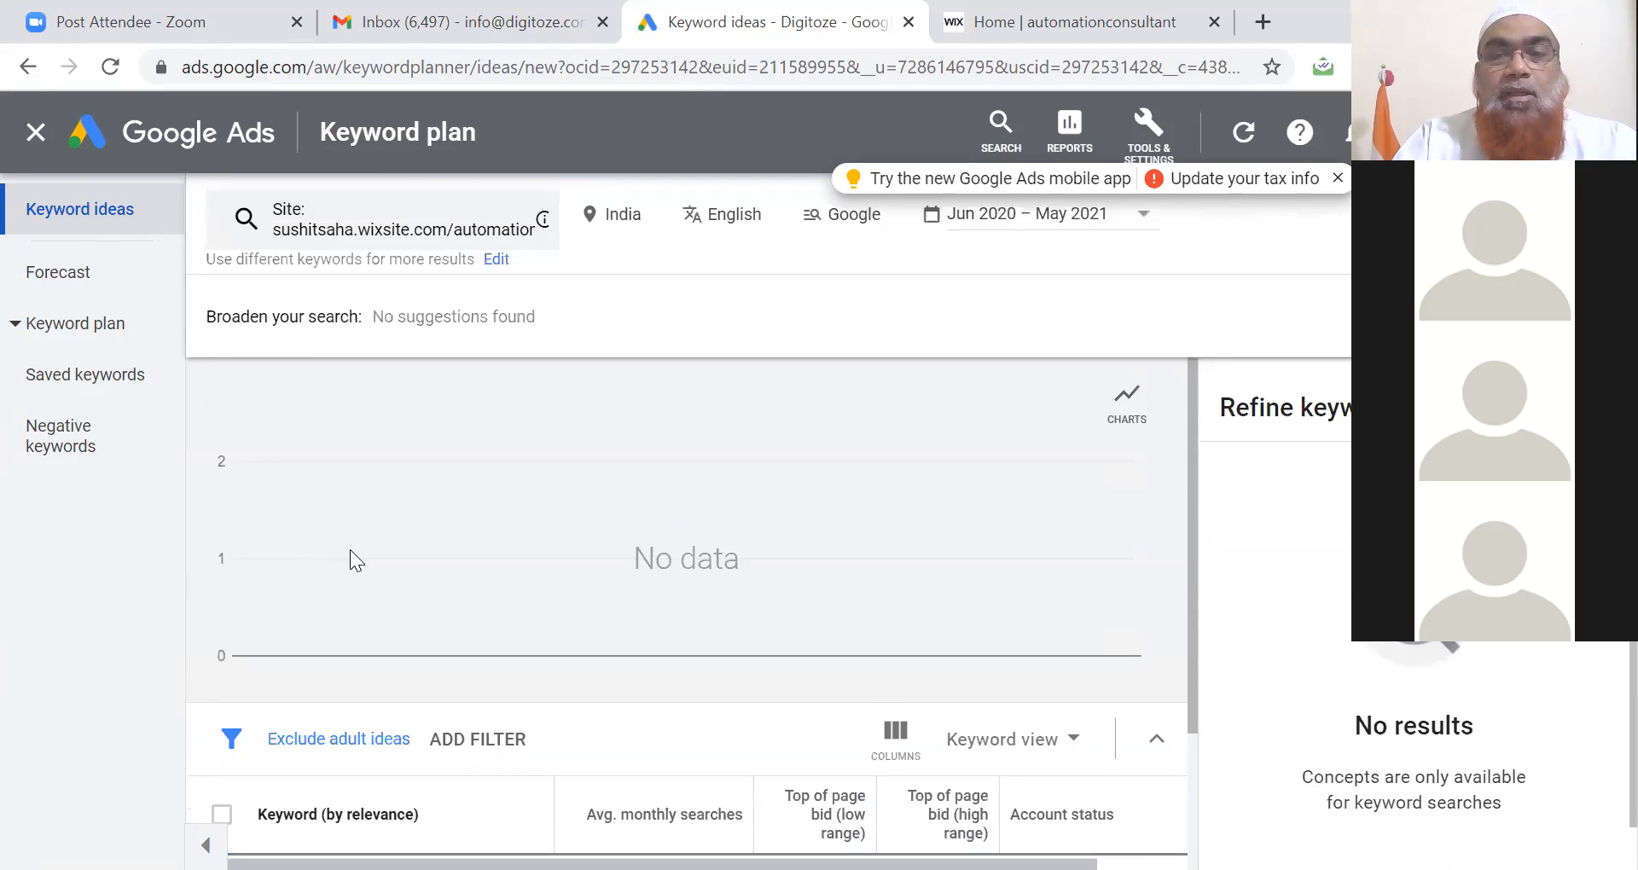
pyautogui.scroll(-3, 1191, 801)
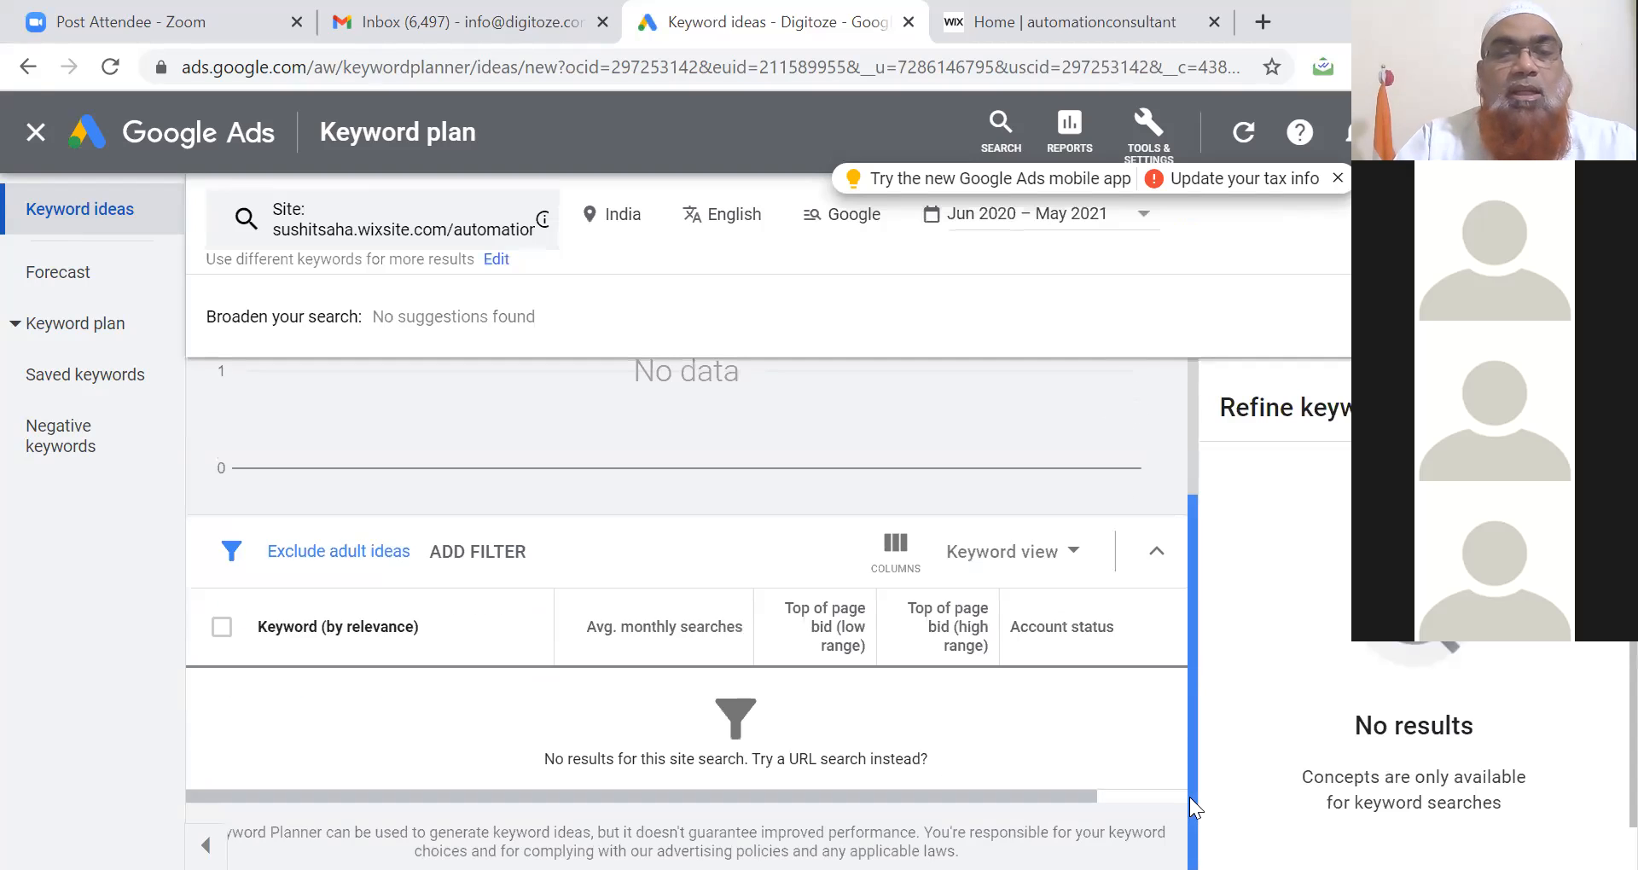
pyautogui.scroll(3, 1190, 797)
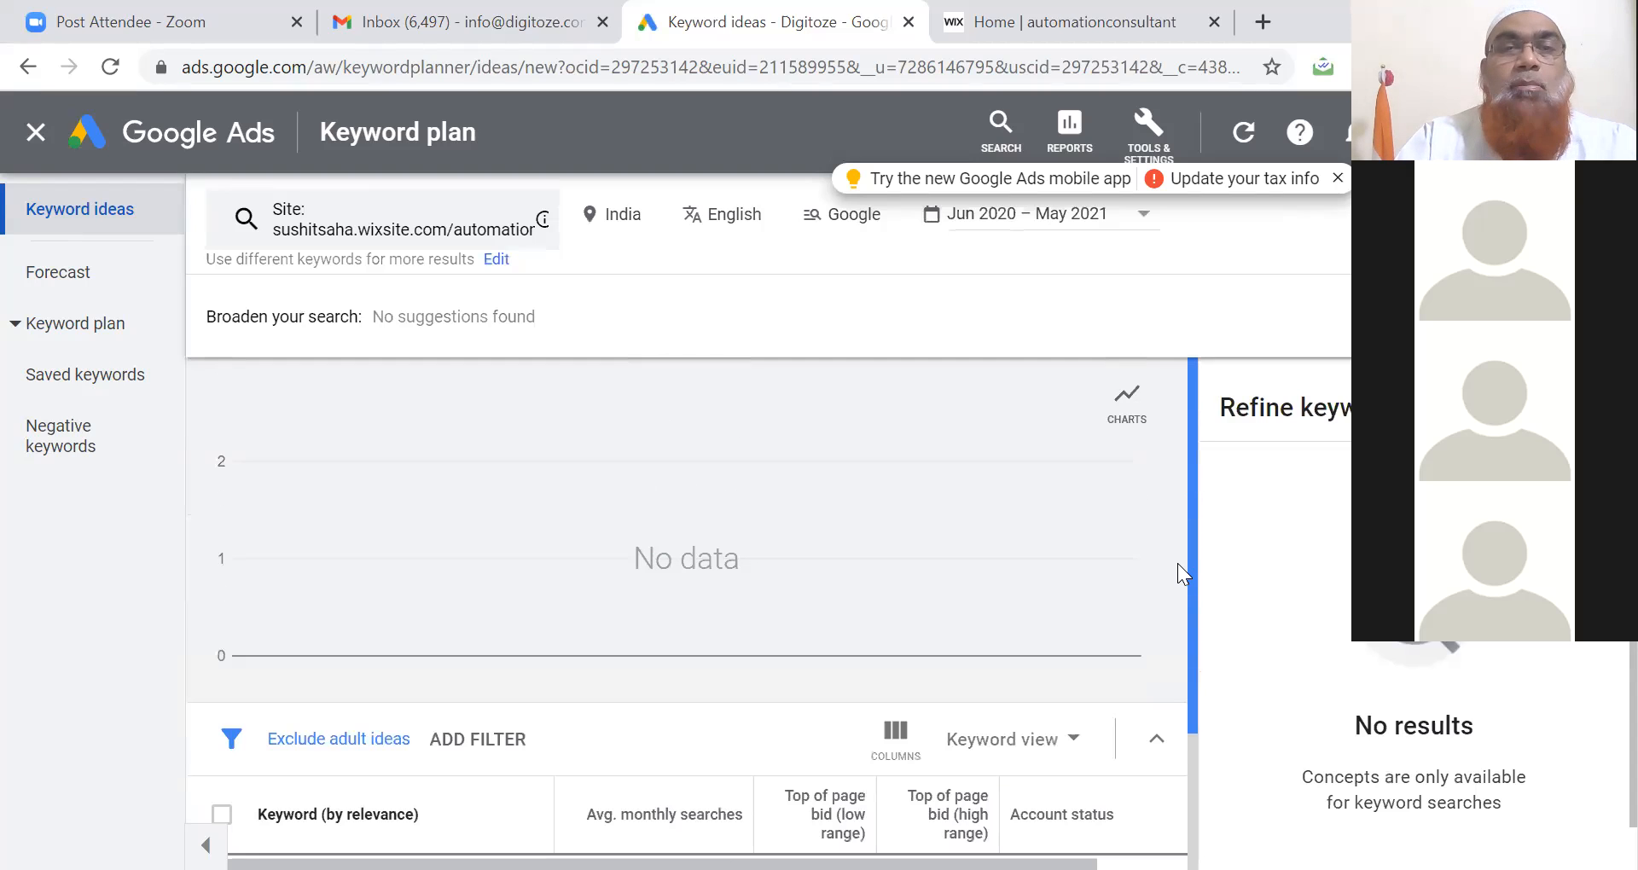
# - Copy automationconsultant from the address and add it, spaced as "automation consultant", as a starting keyword for the search
pyautogui.click(446, 230)
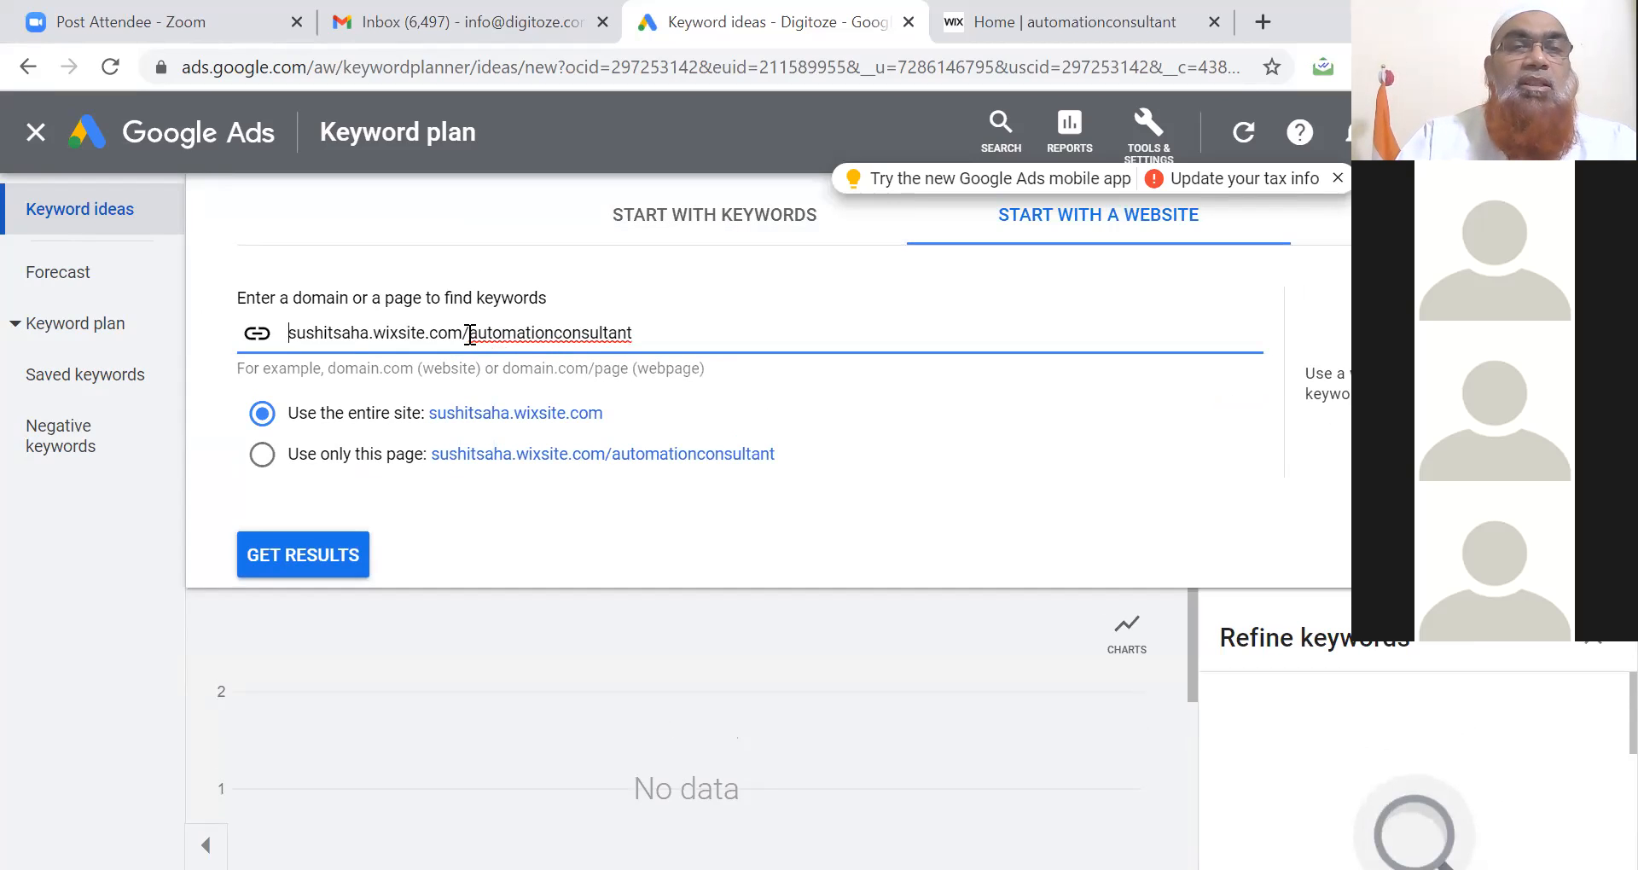
pyautogui.moveTo(470, 333); pyautogui.dragTo(638, 338)
pyautogui.hotkey('ctrl', 'c')
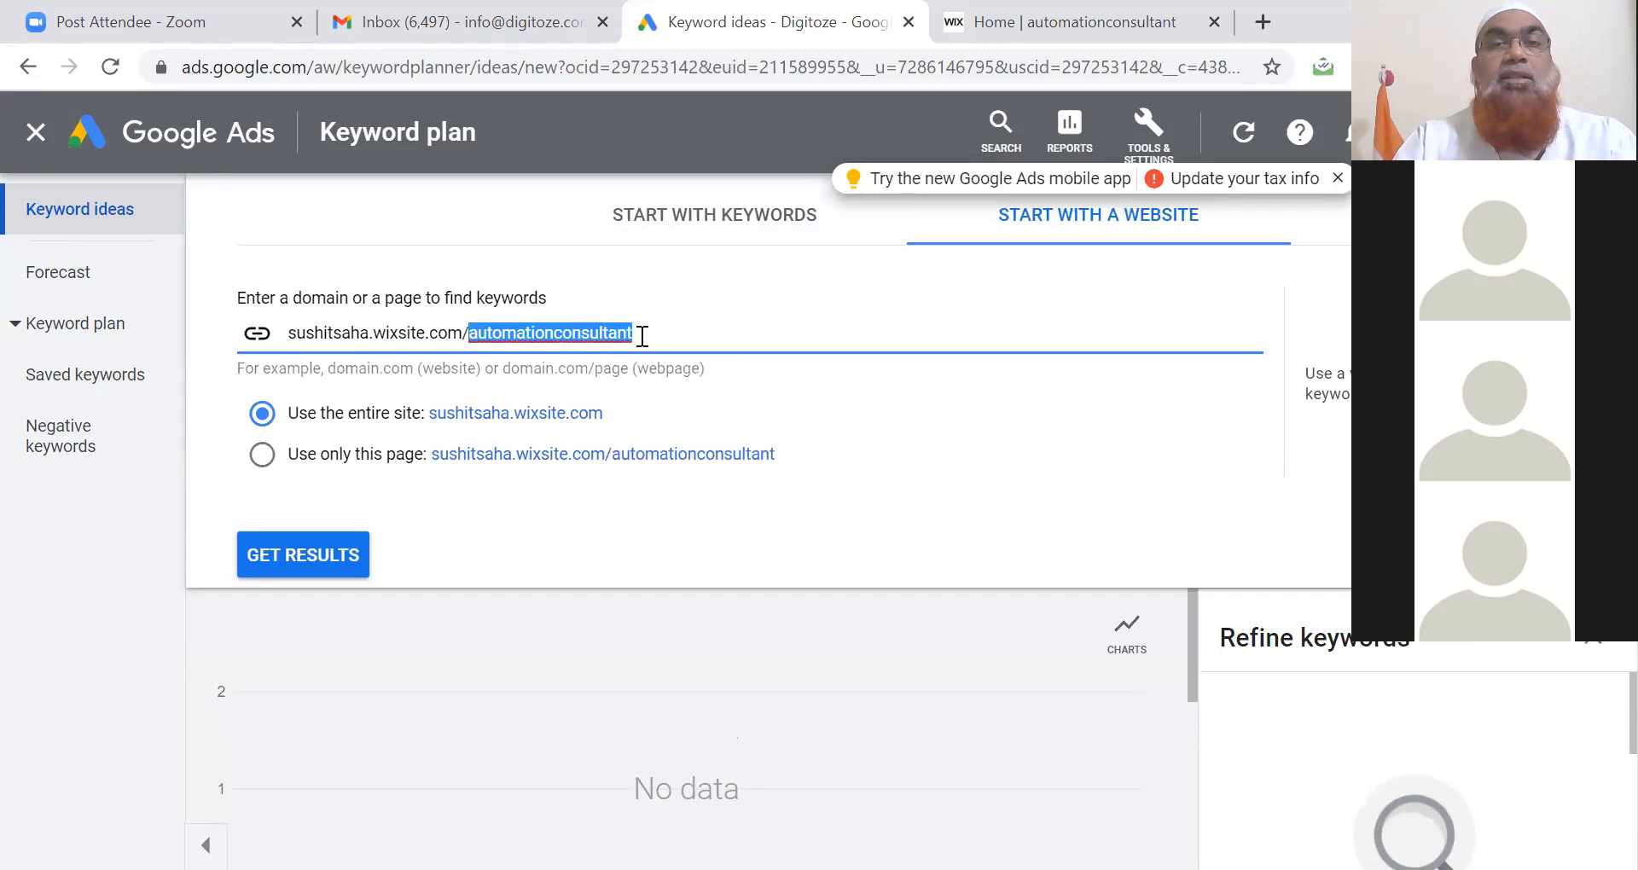
pyautogui.click(671, 229)
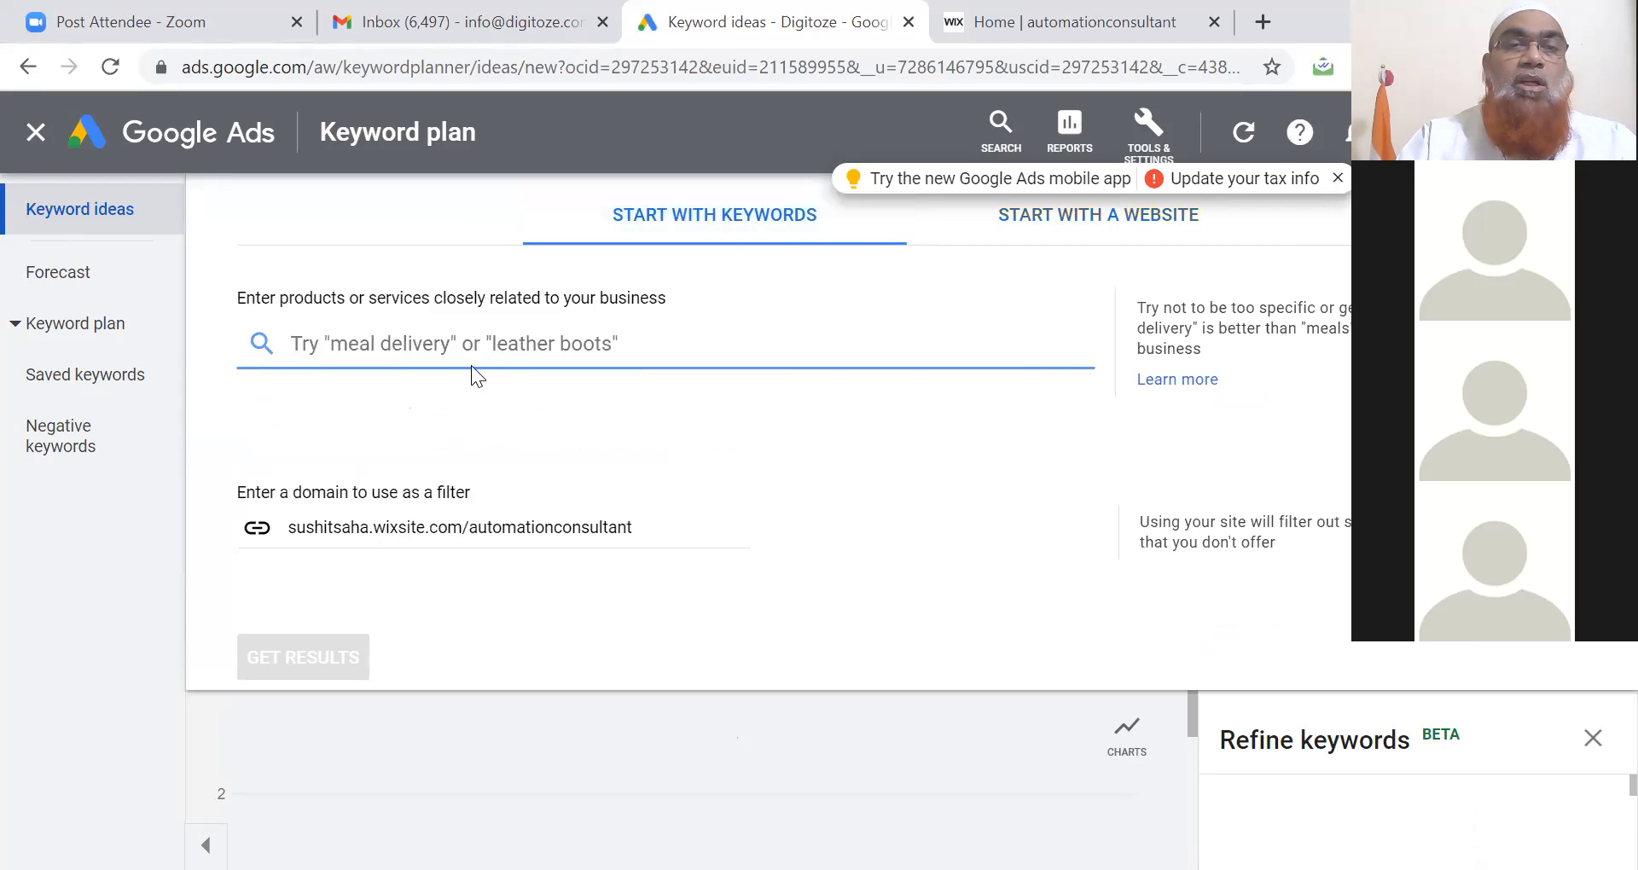
pyautogui.hotkey('ctrl', 'v')
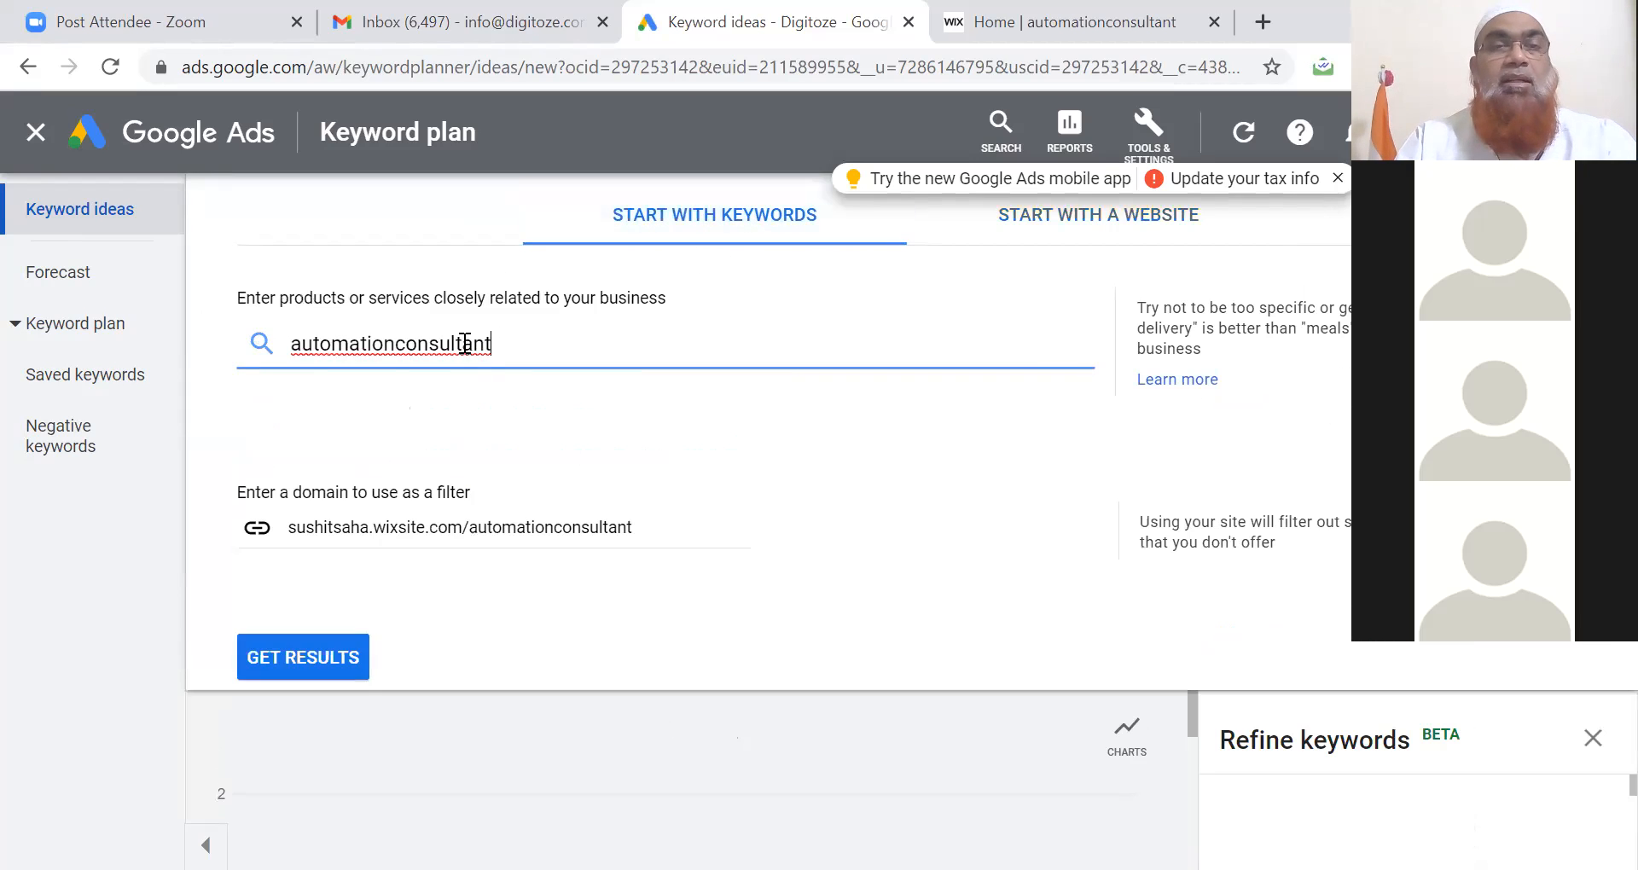
pyautogui.click(396, 344)
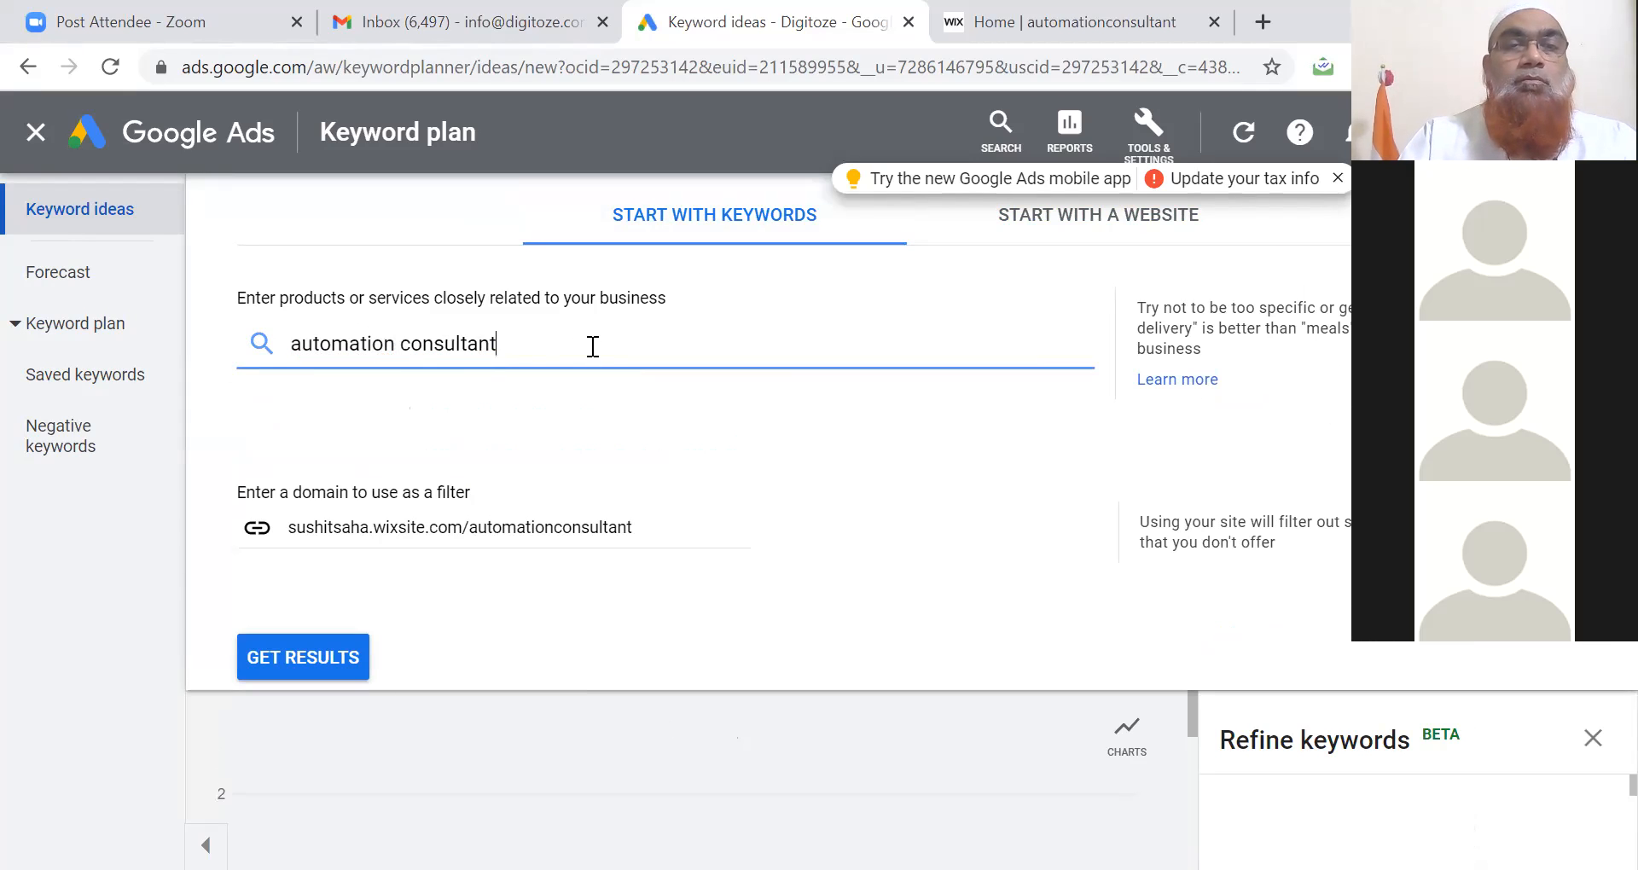
pyautogui.press('Return')
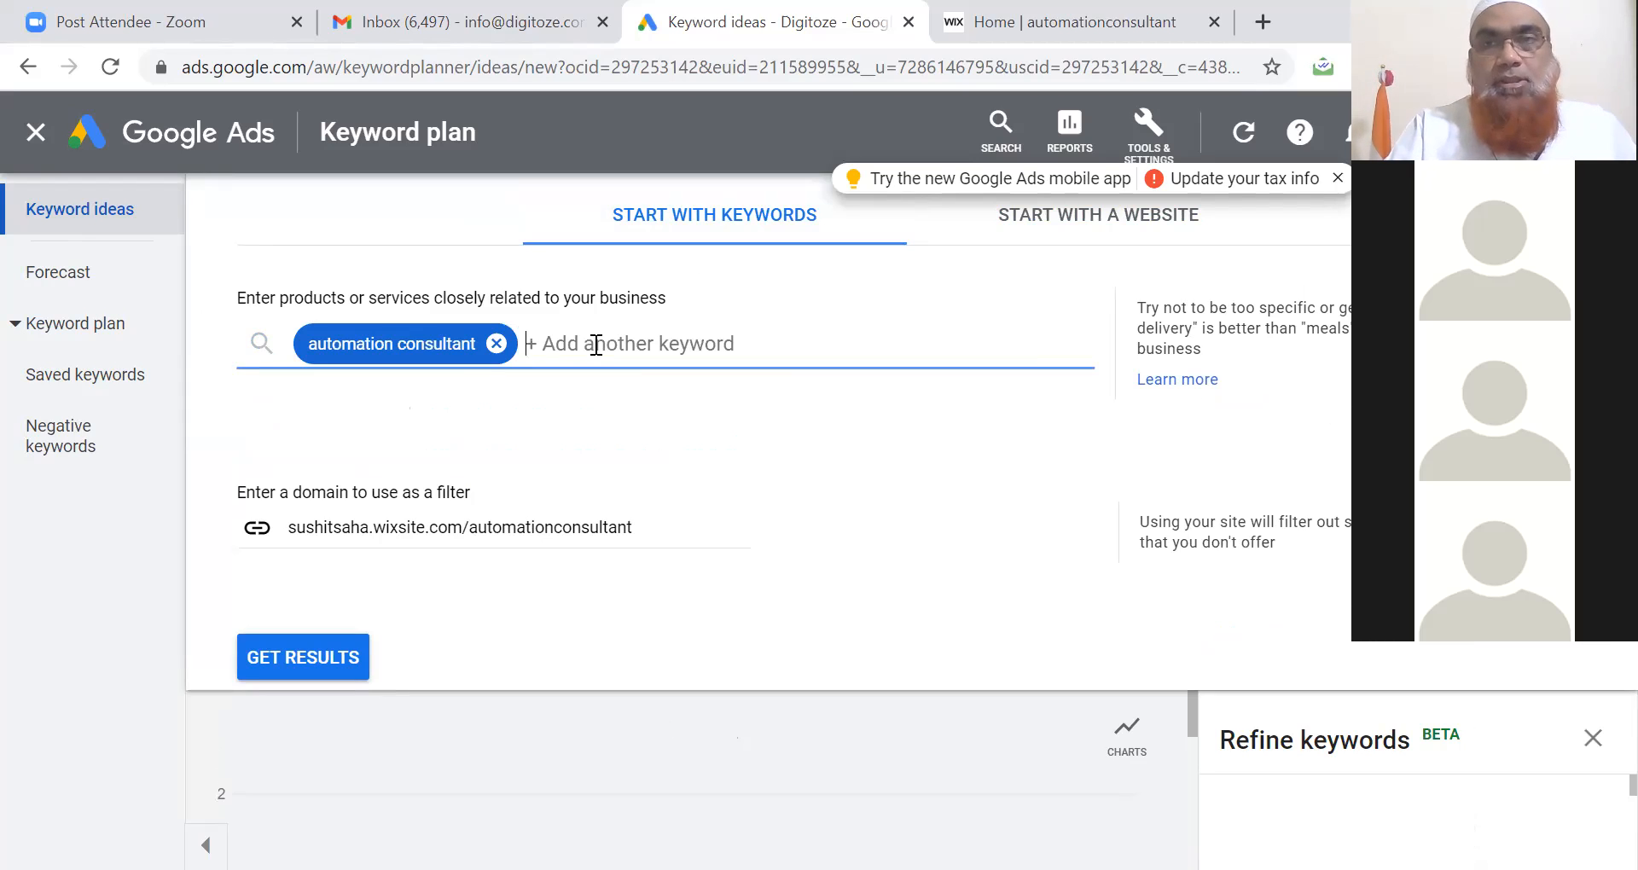
# - Search Google for "automation consultant" in the website's browser tab and examine the results down to the related searches
pyautogui.click(1073, 30)
pyautogui.click(808, 59)
pyautogui.hotkey('ctrl', 'v')
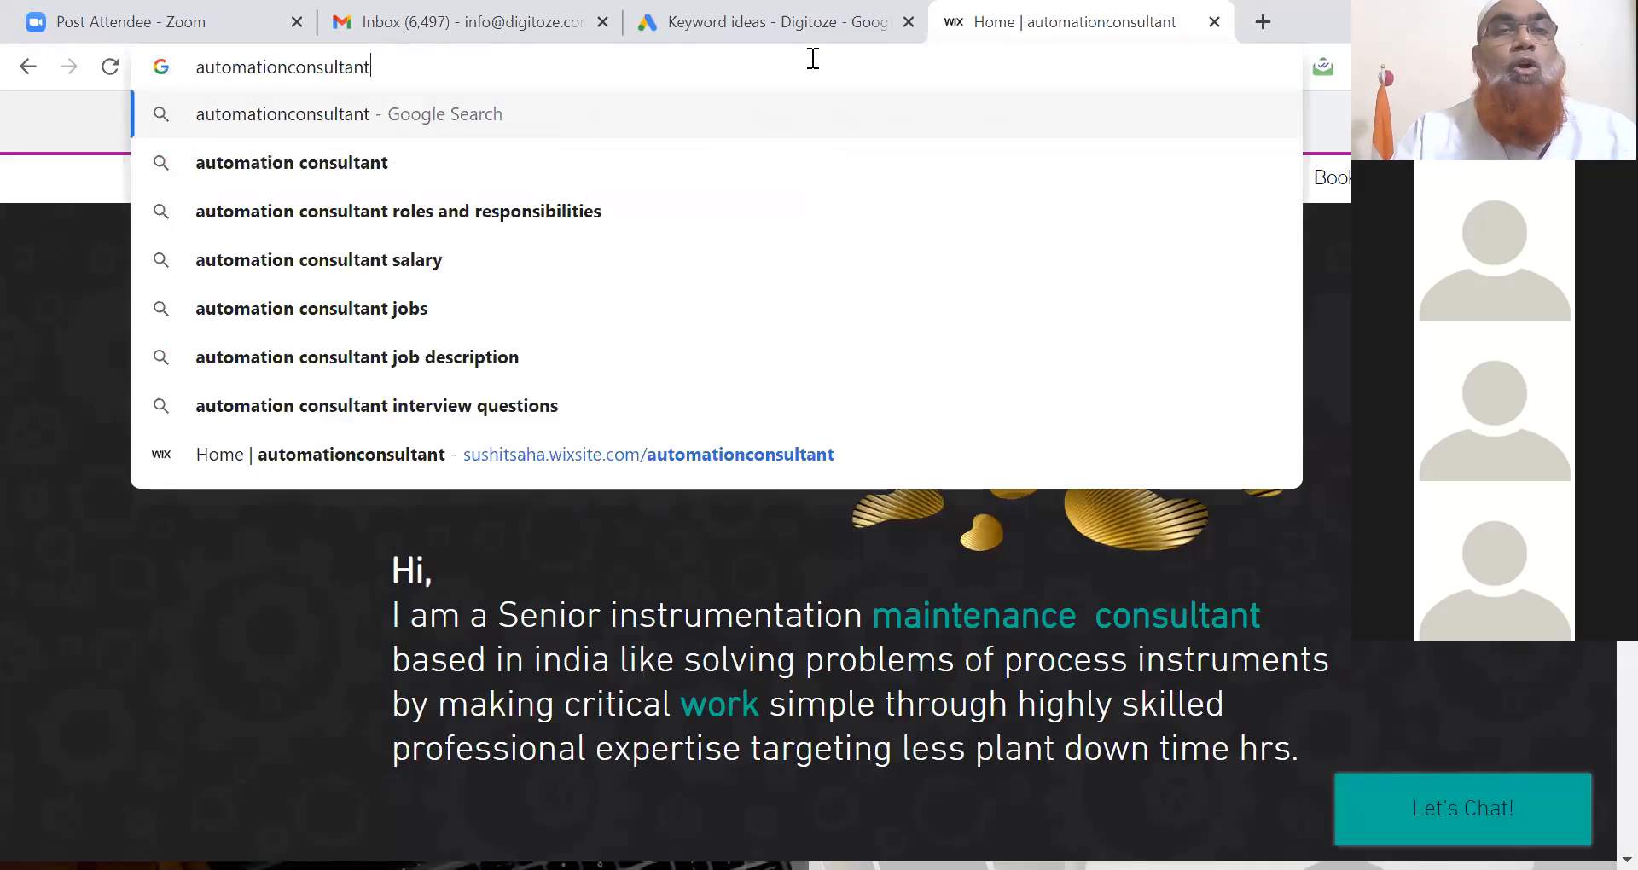
pyautogui.press('Down')
pyautogui.press('Down')
pyautogui.press('Up')
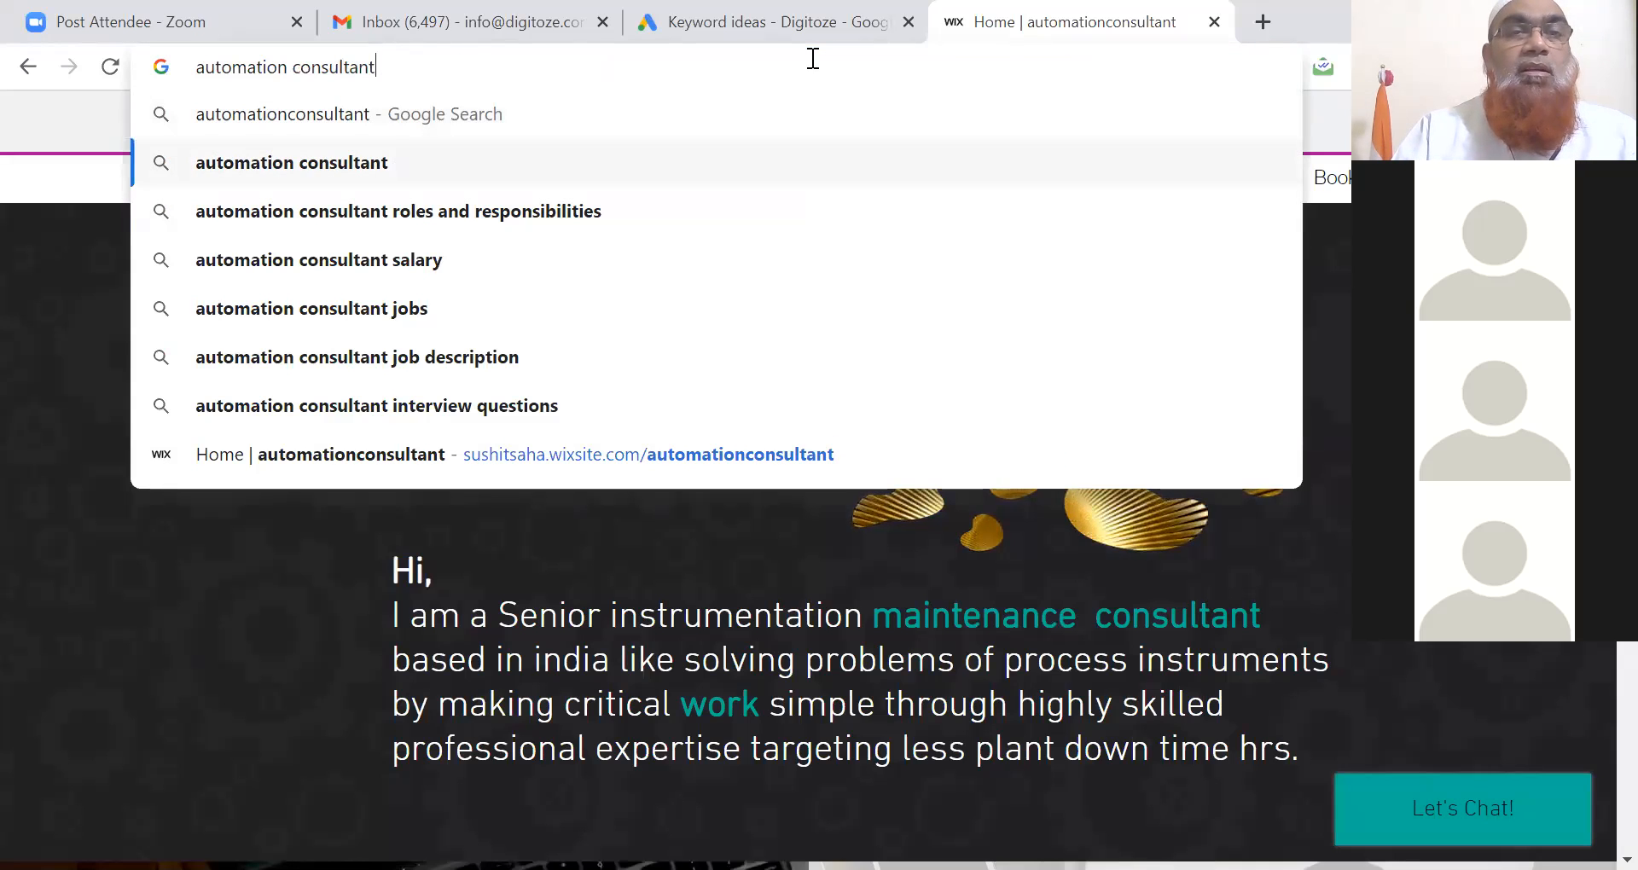
pyautogui.press('Return')
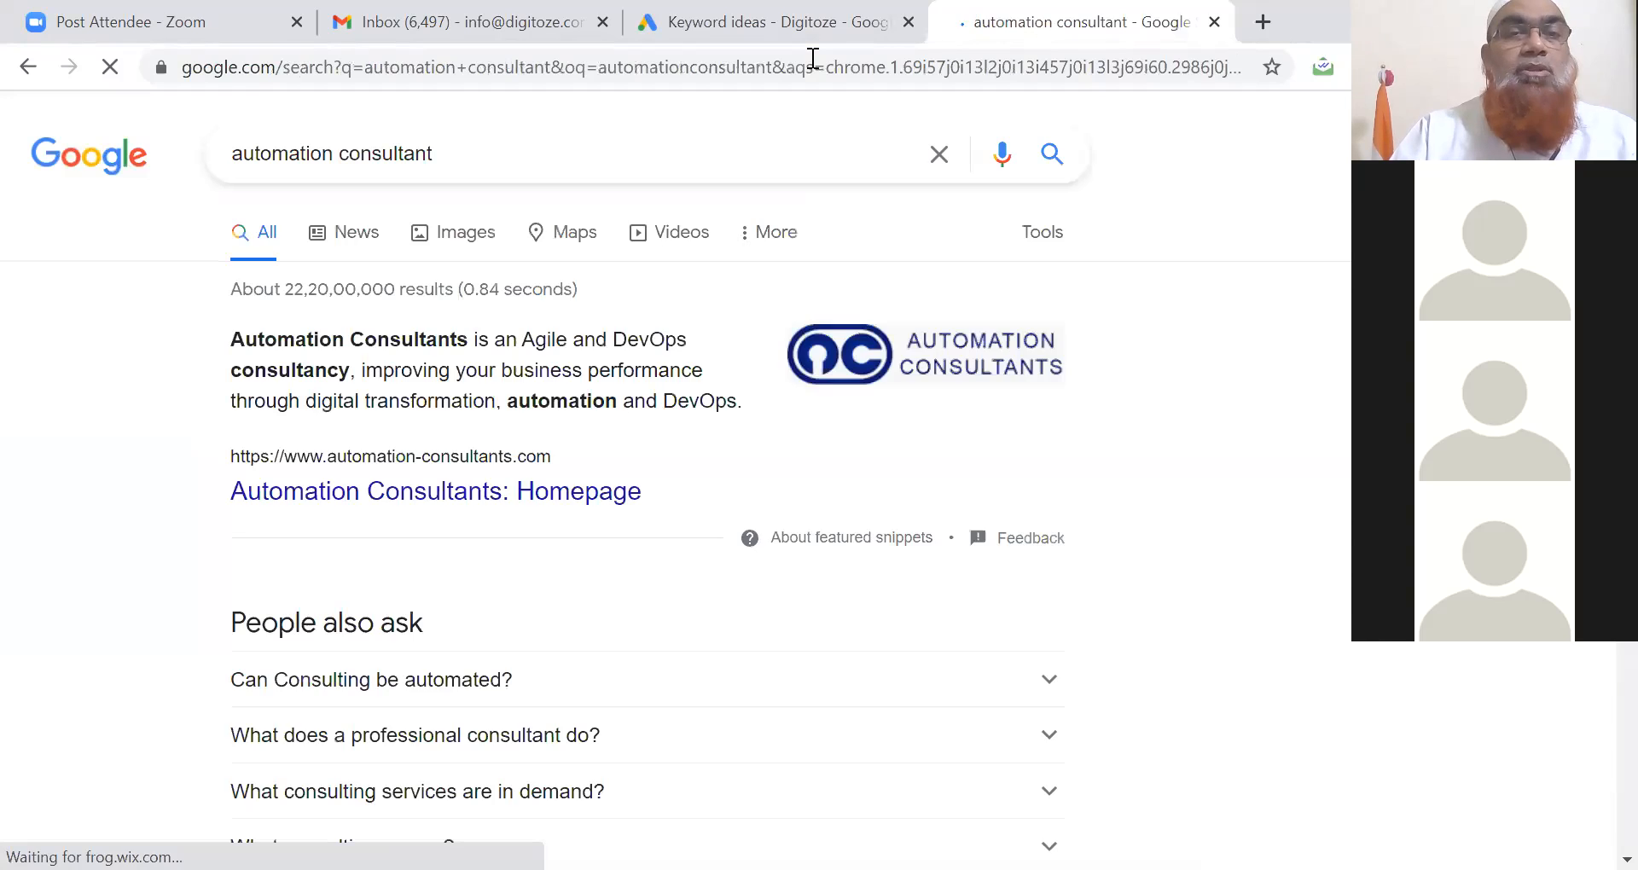
pyautogui.scroll(-8, 814, 58)
pyautogui.scroll(-15, 814, 58)
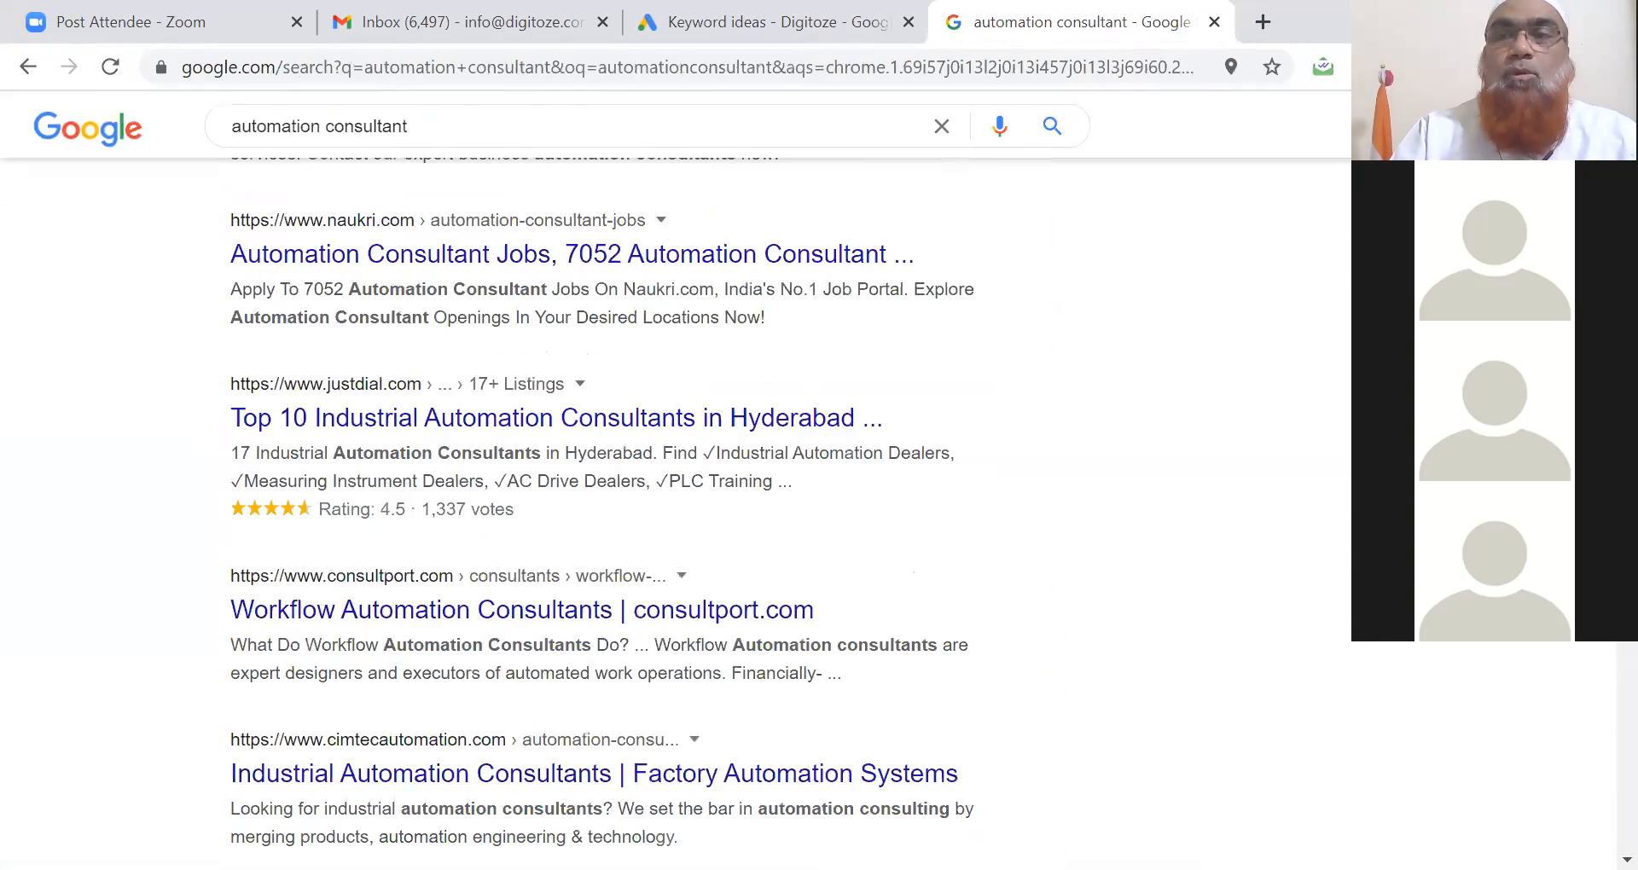
pyautogui.scroll(-20, 1600, 743)
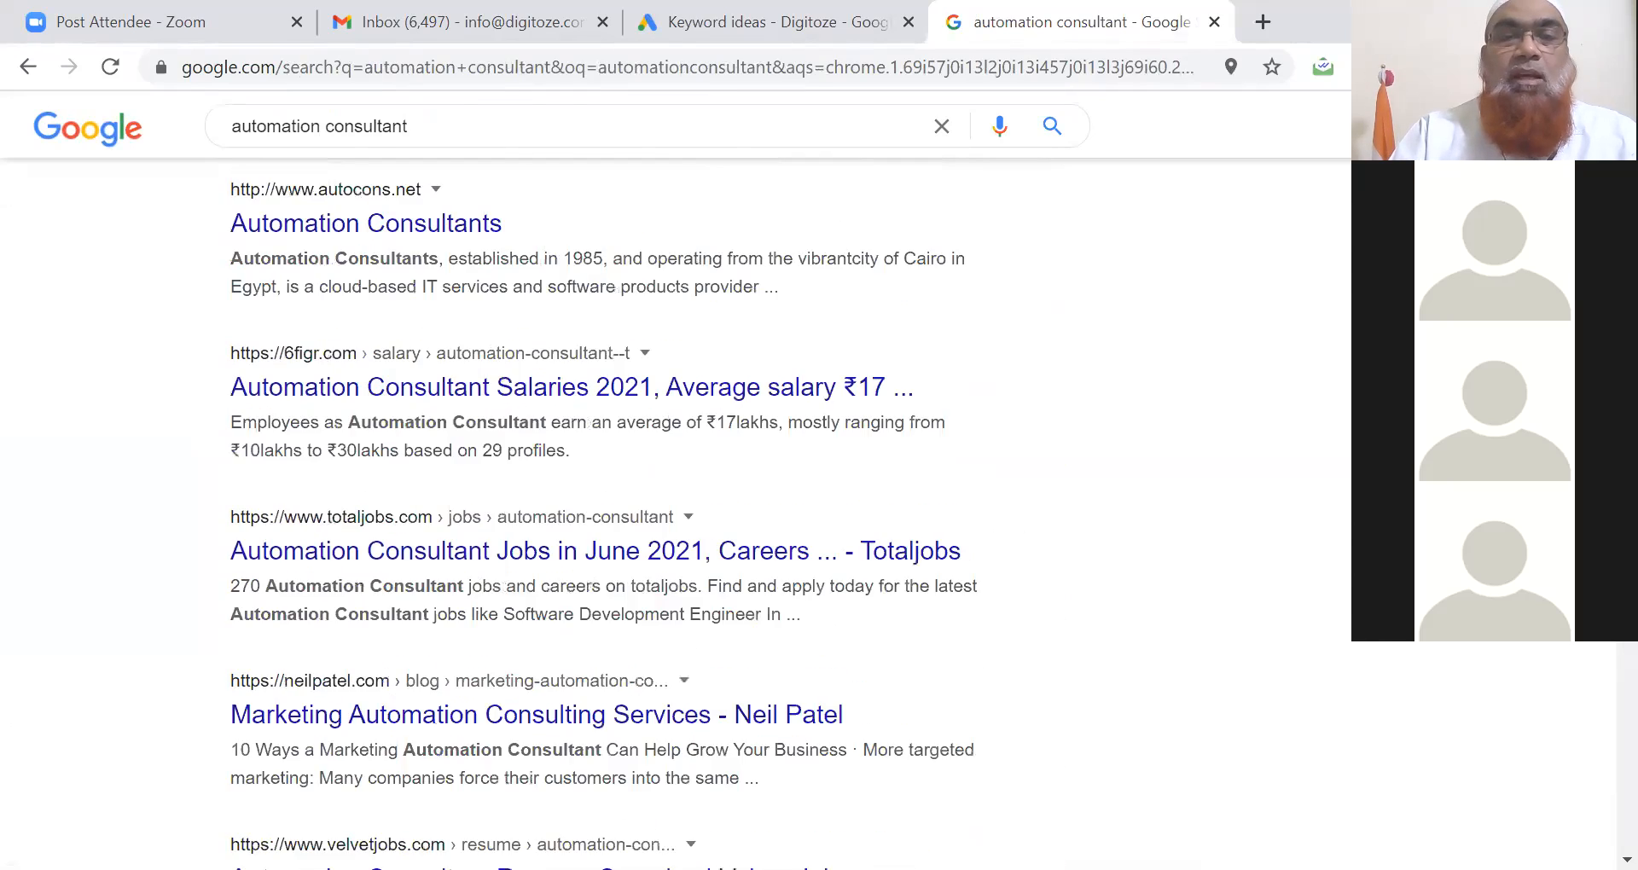
pyautogui.scroll(-15, 1598, 768)
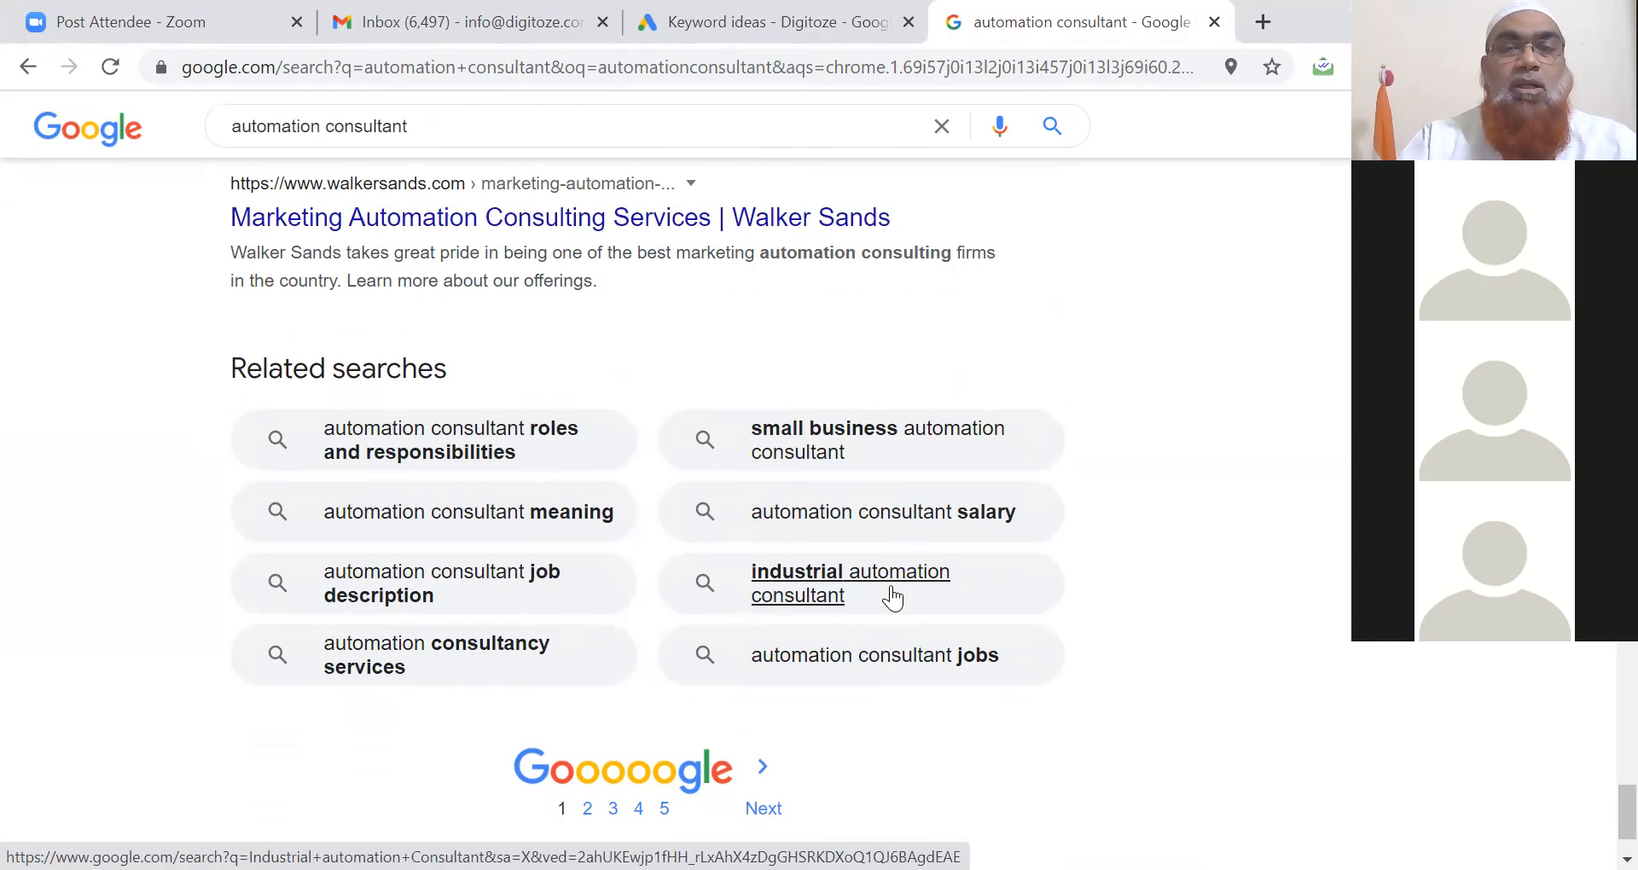
# - Open the related search "industrial automation consultant" and copy its search phrase
pyautogui.click(804, 589)
pyautogui.doubleClick(384, 152)
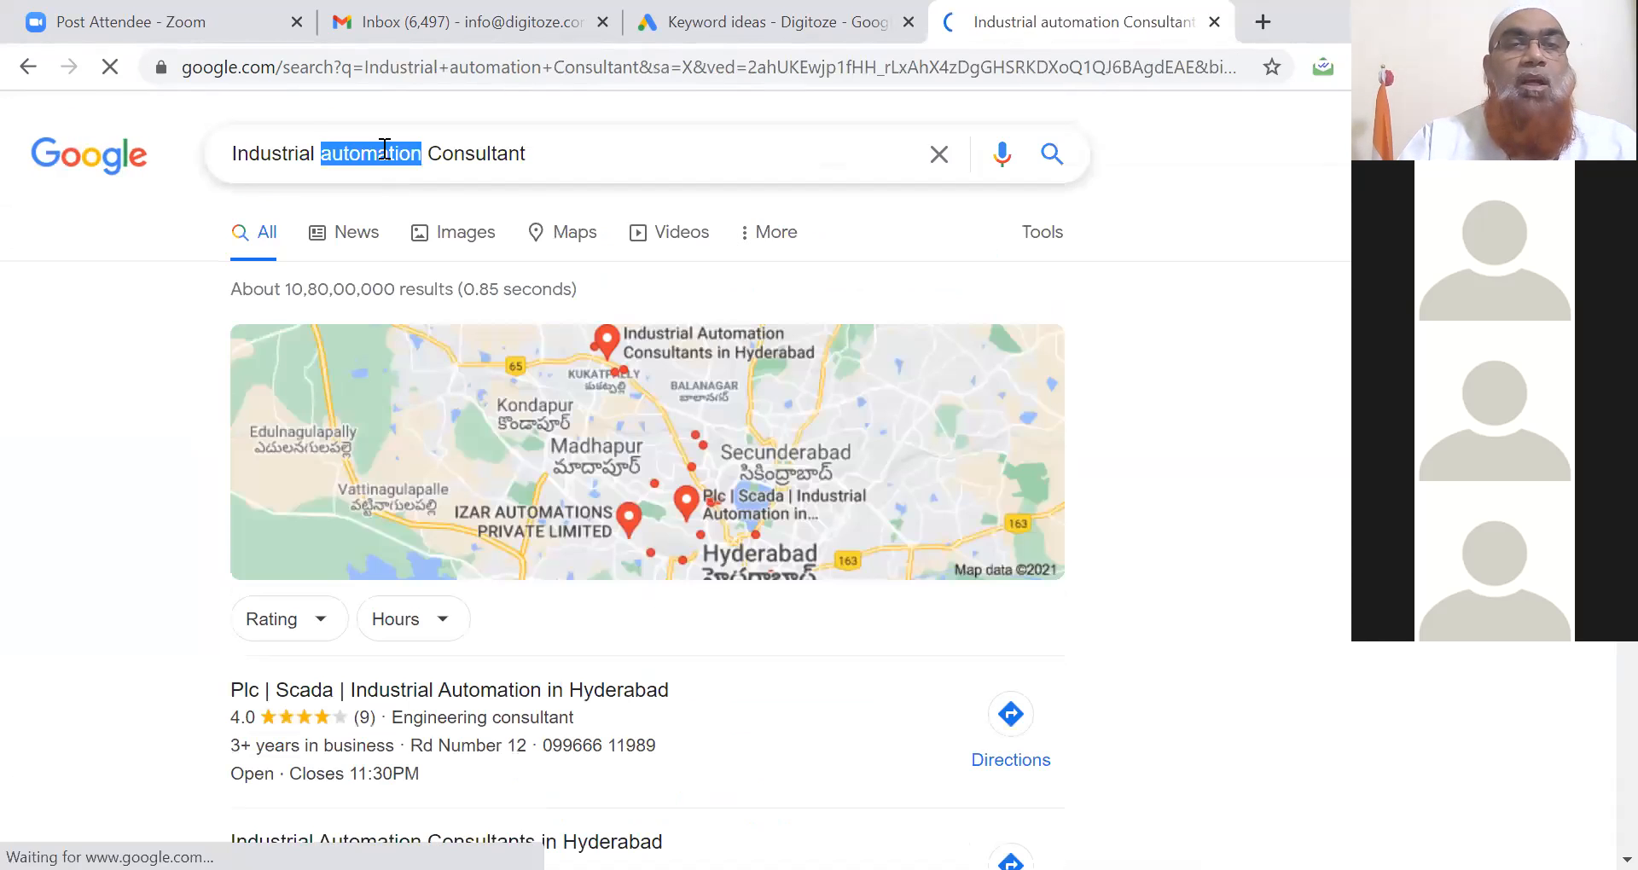
pyautogui.click(384, 152)
pyautogui.hotkey('ctrl', 'c')
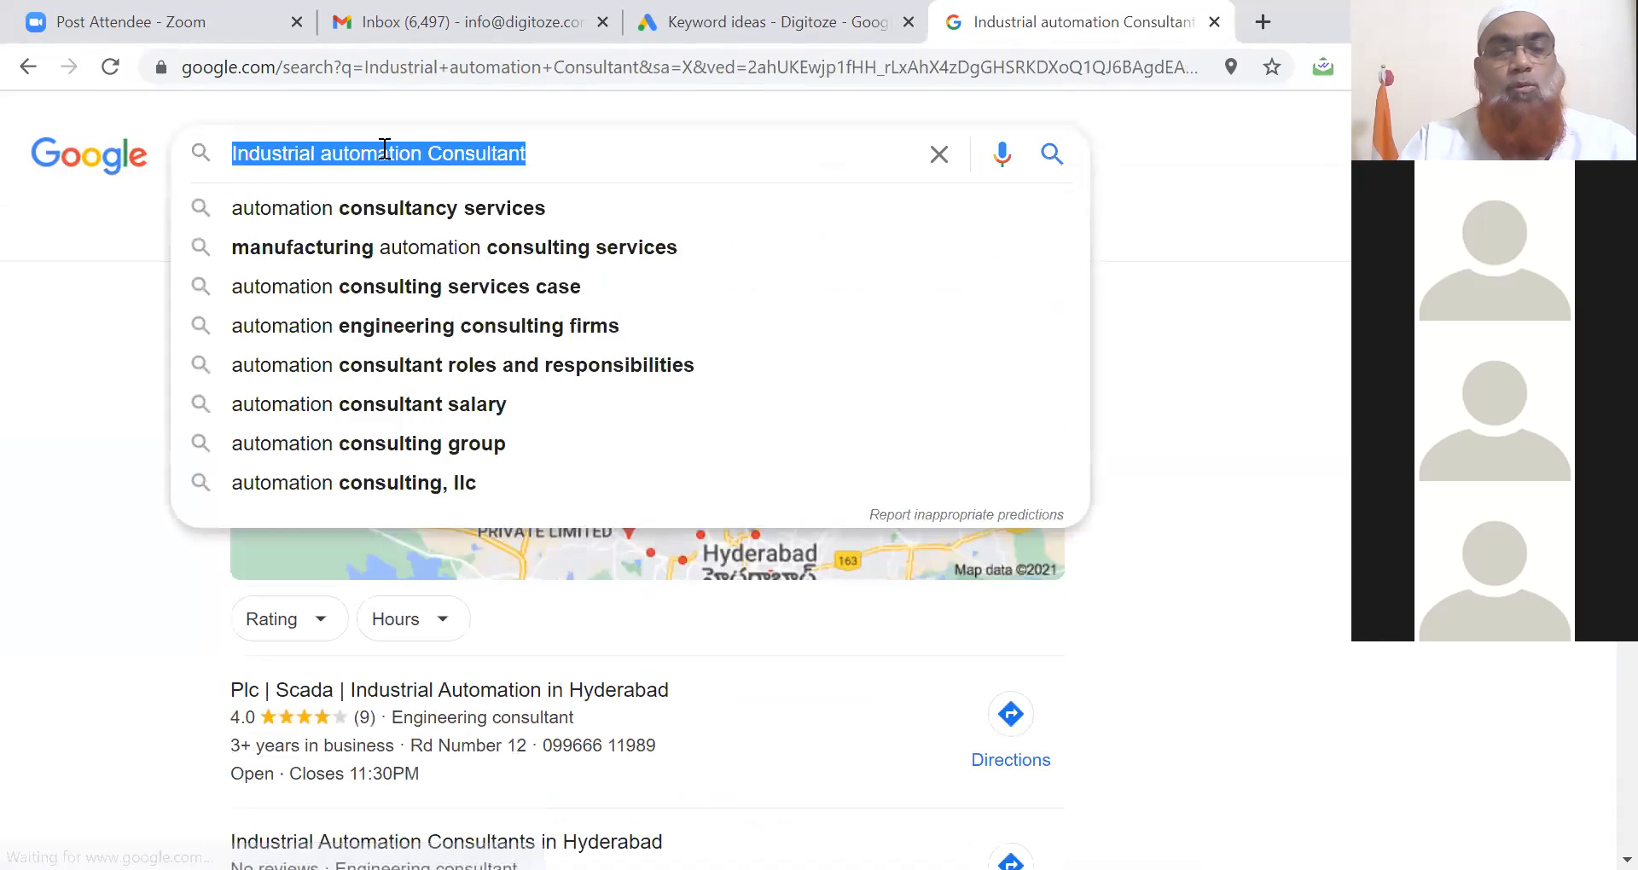
# - Return to Keyword Planner, add "Industrial automation Consultant" as a second keyword and get the keyword ideas
pyautogui.click(715, 24)
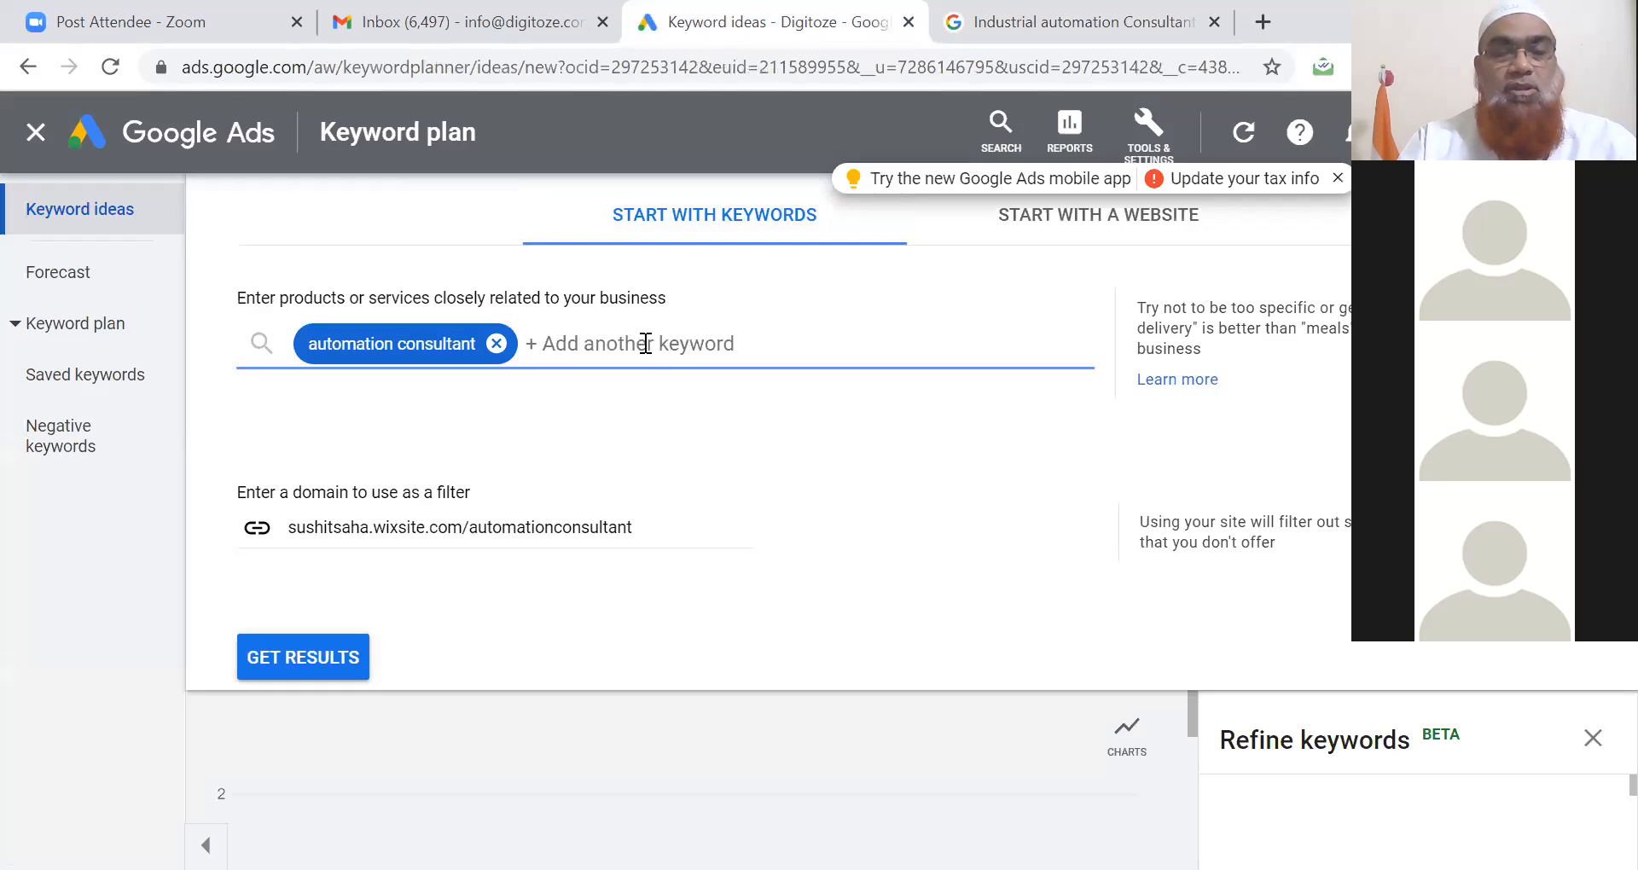
pyautogui.hotkey('ctrl', 'v')
pyautogui.press('Return')
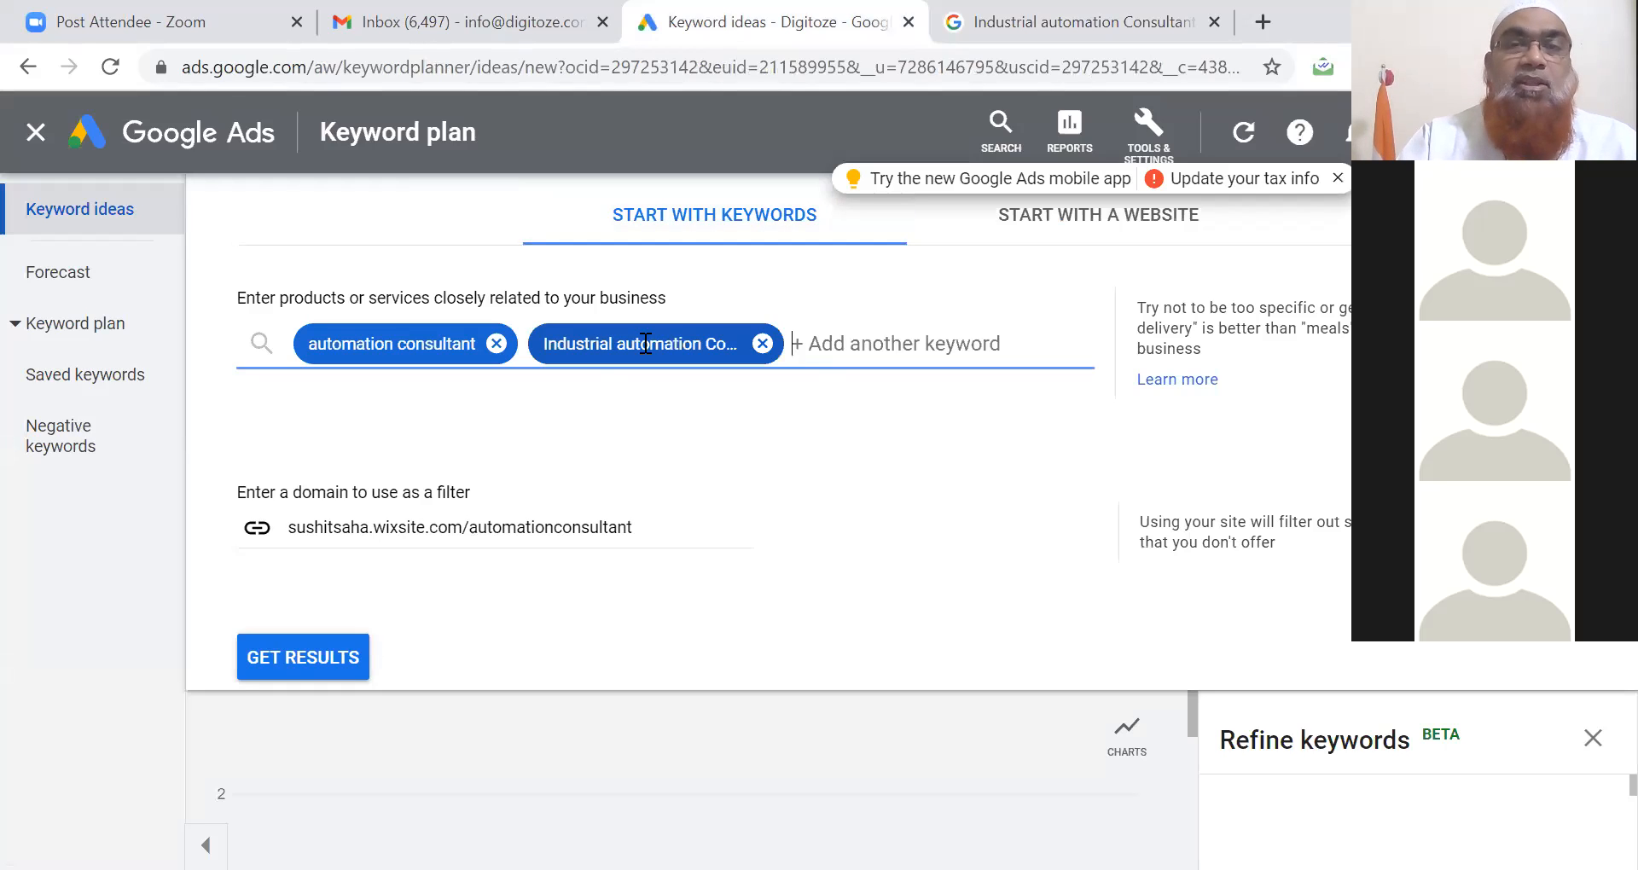
pyautogui.click(324, 662)
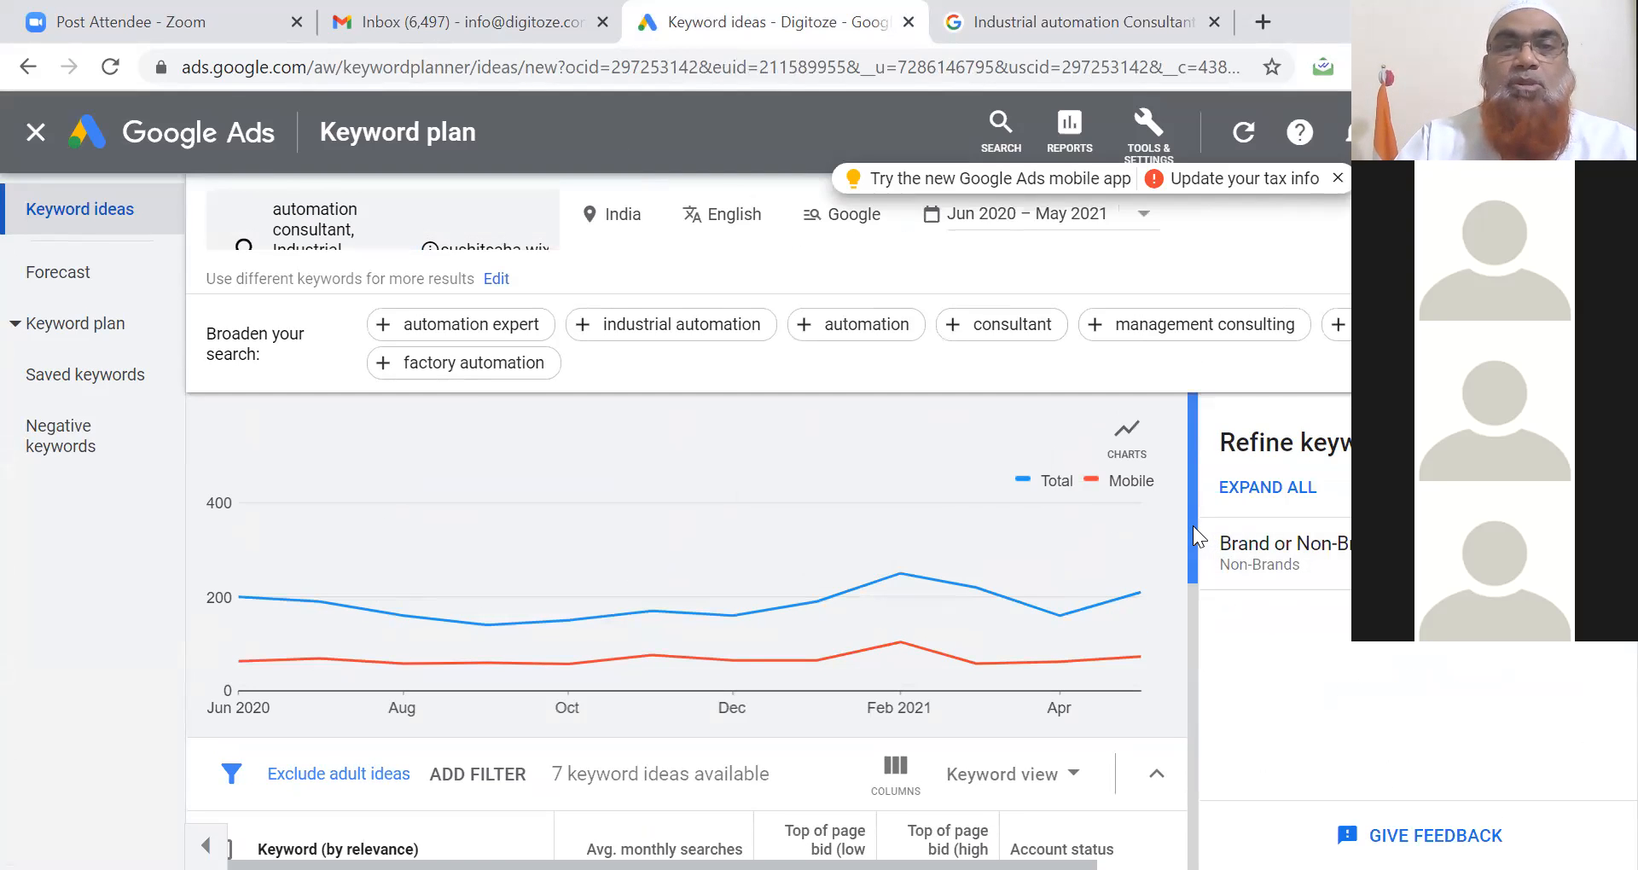
# - Broaden the search with the suggested keywords "automation expert" and "building automation", getting the results after each addition
pyautogui.moveTo(1193, 525)
pyautogui.mouseDown()
pyautogui.moveTo(1193, 553)
pyautogui.moveTo(1193, 524)
pyautogui.mouseUp()
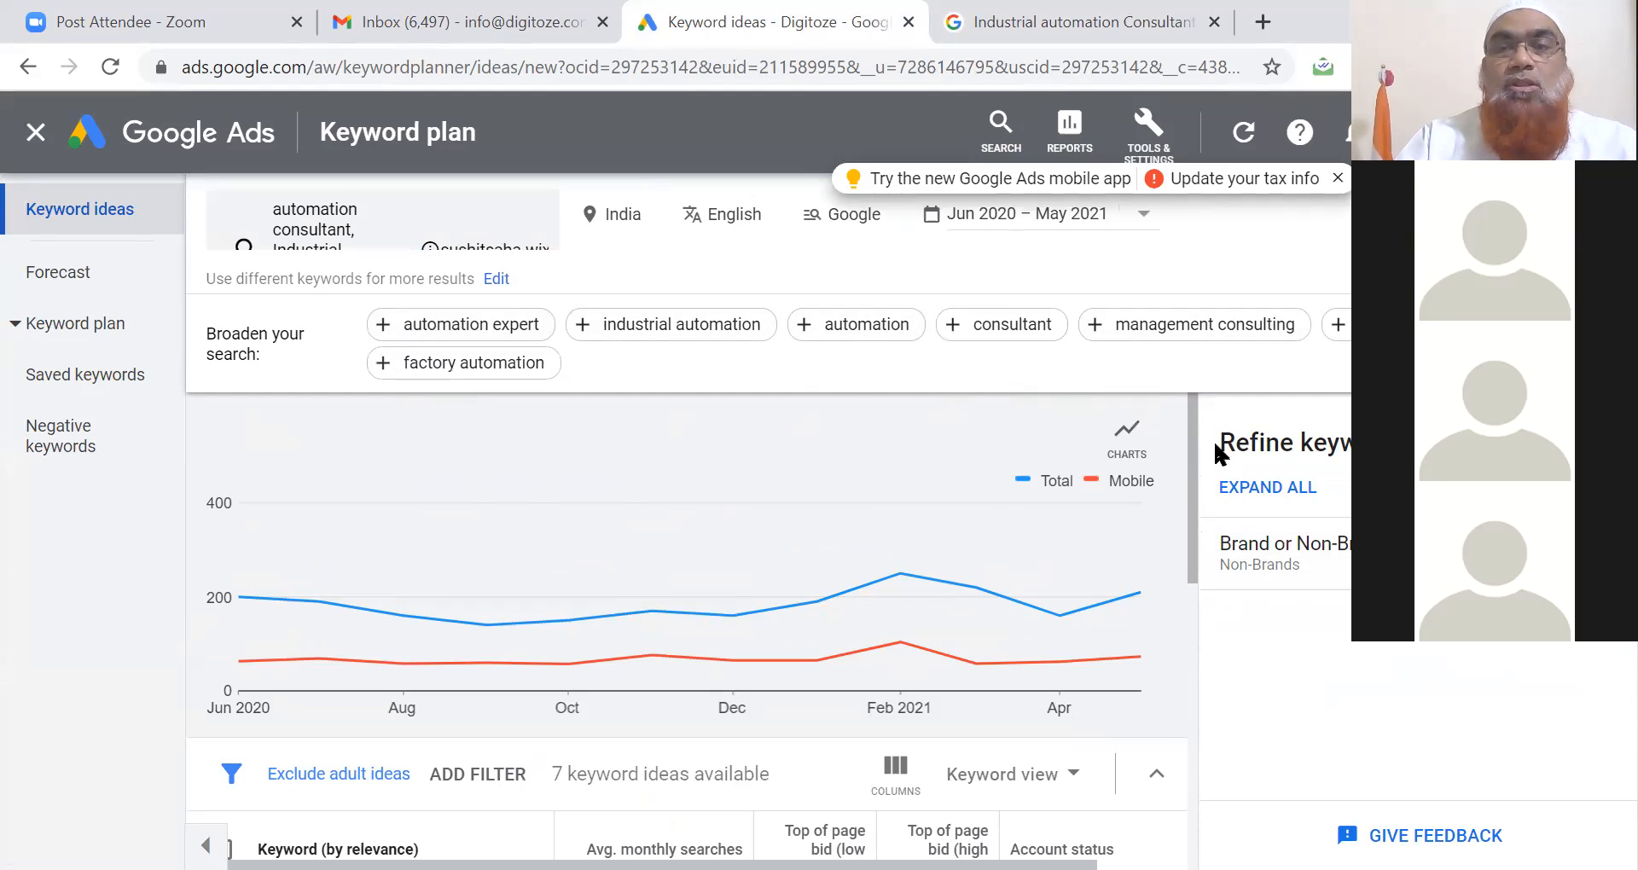
pyautogui.click(443, 341)
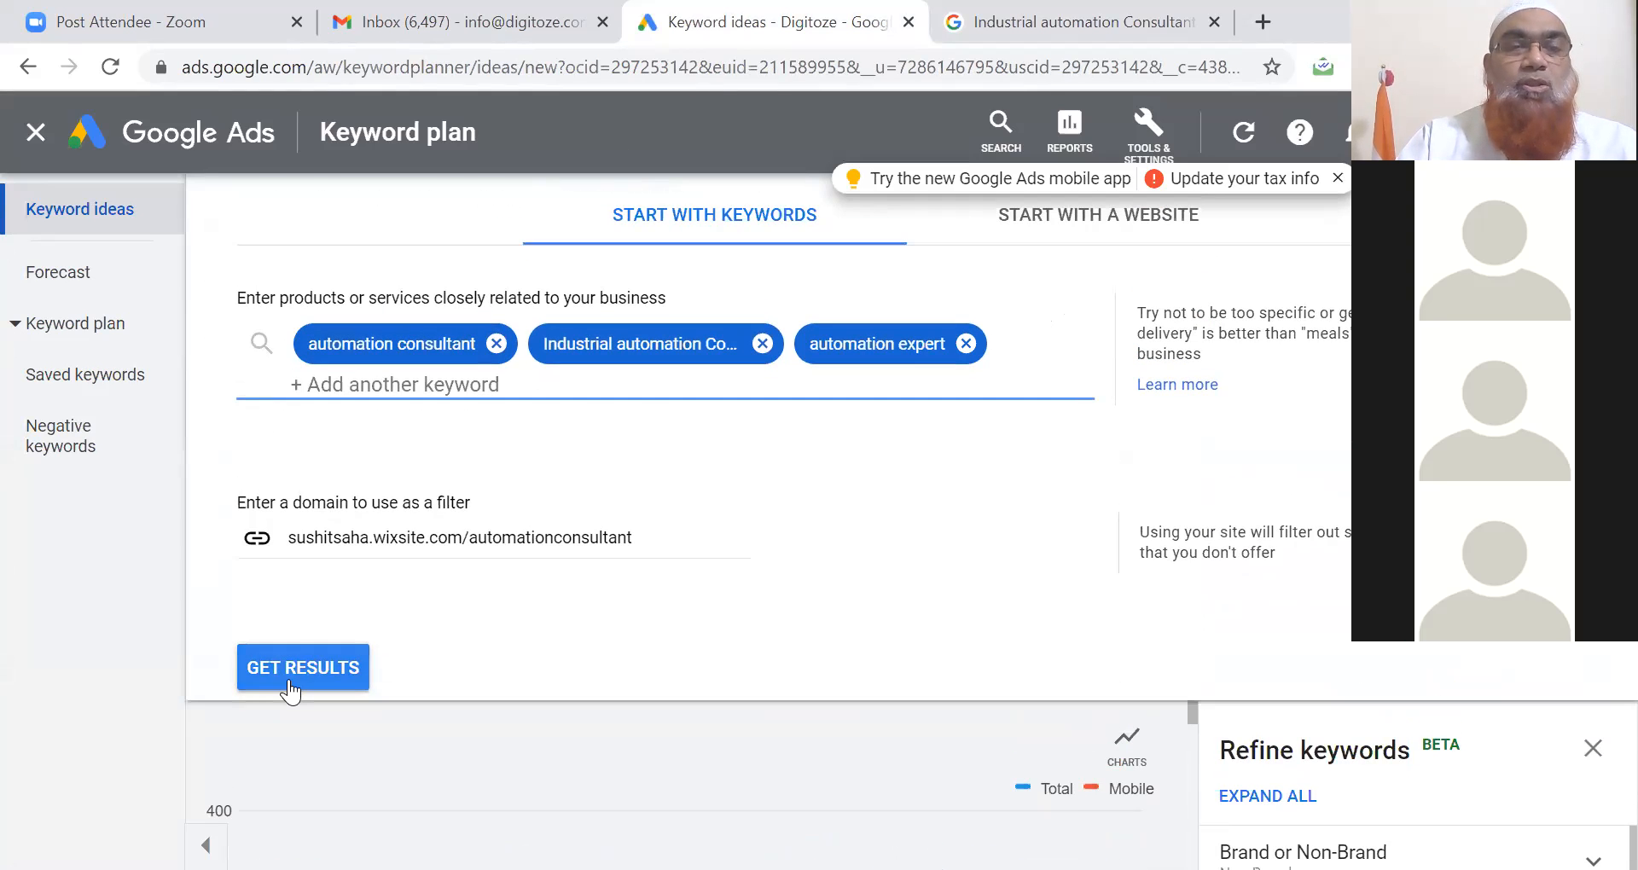
pyautogui.click(289, 679)
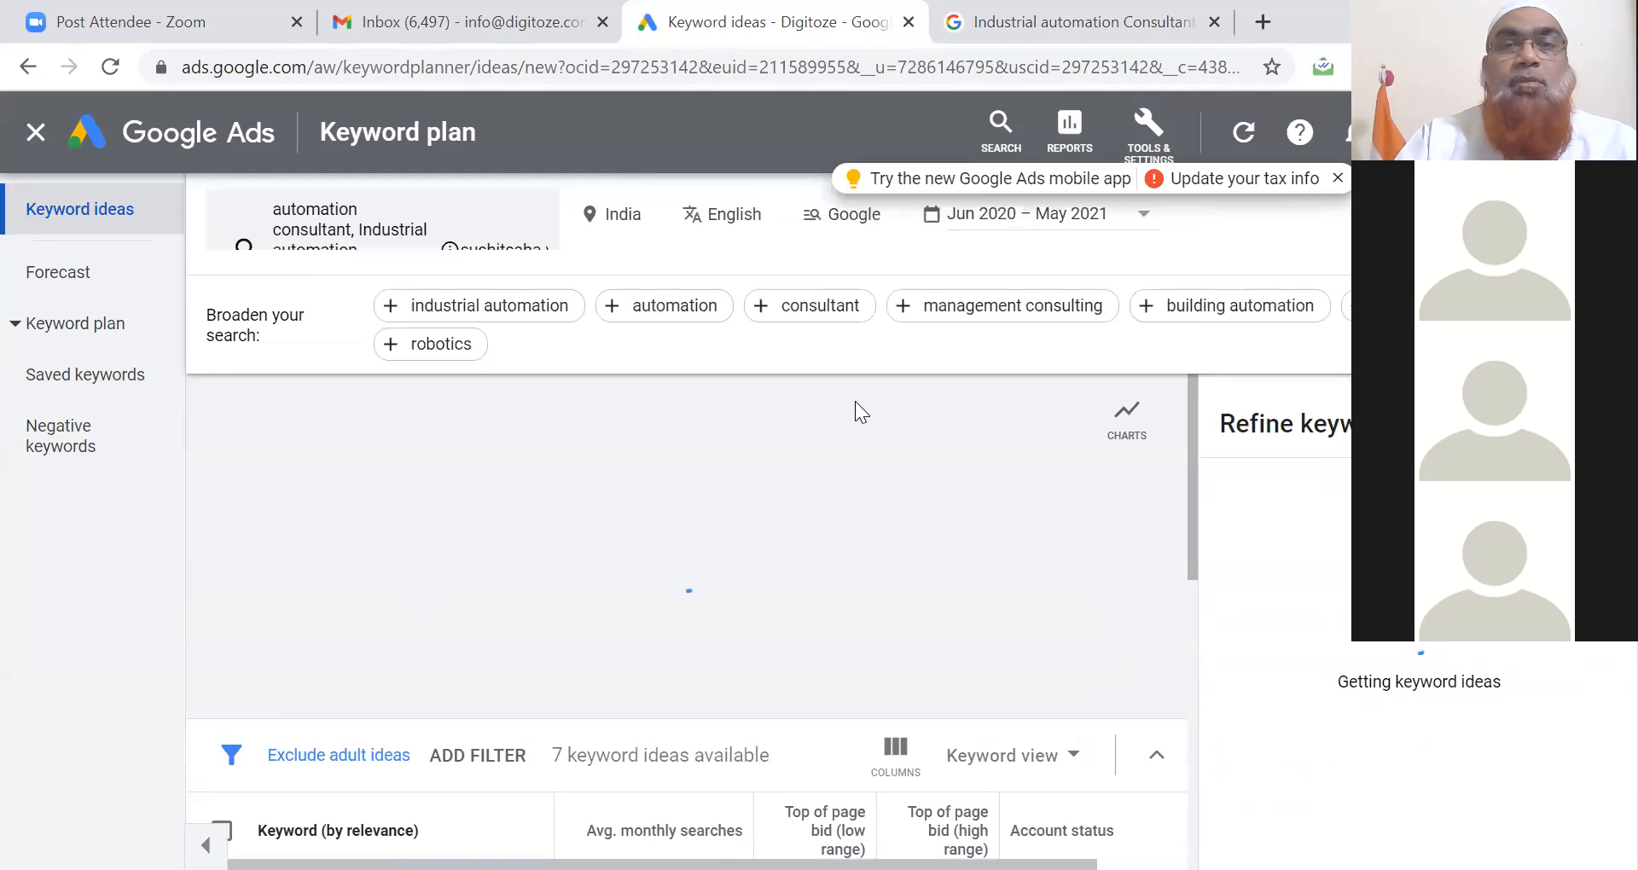
pyautogui.click(1193, 338)
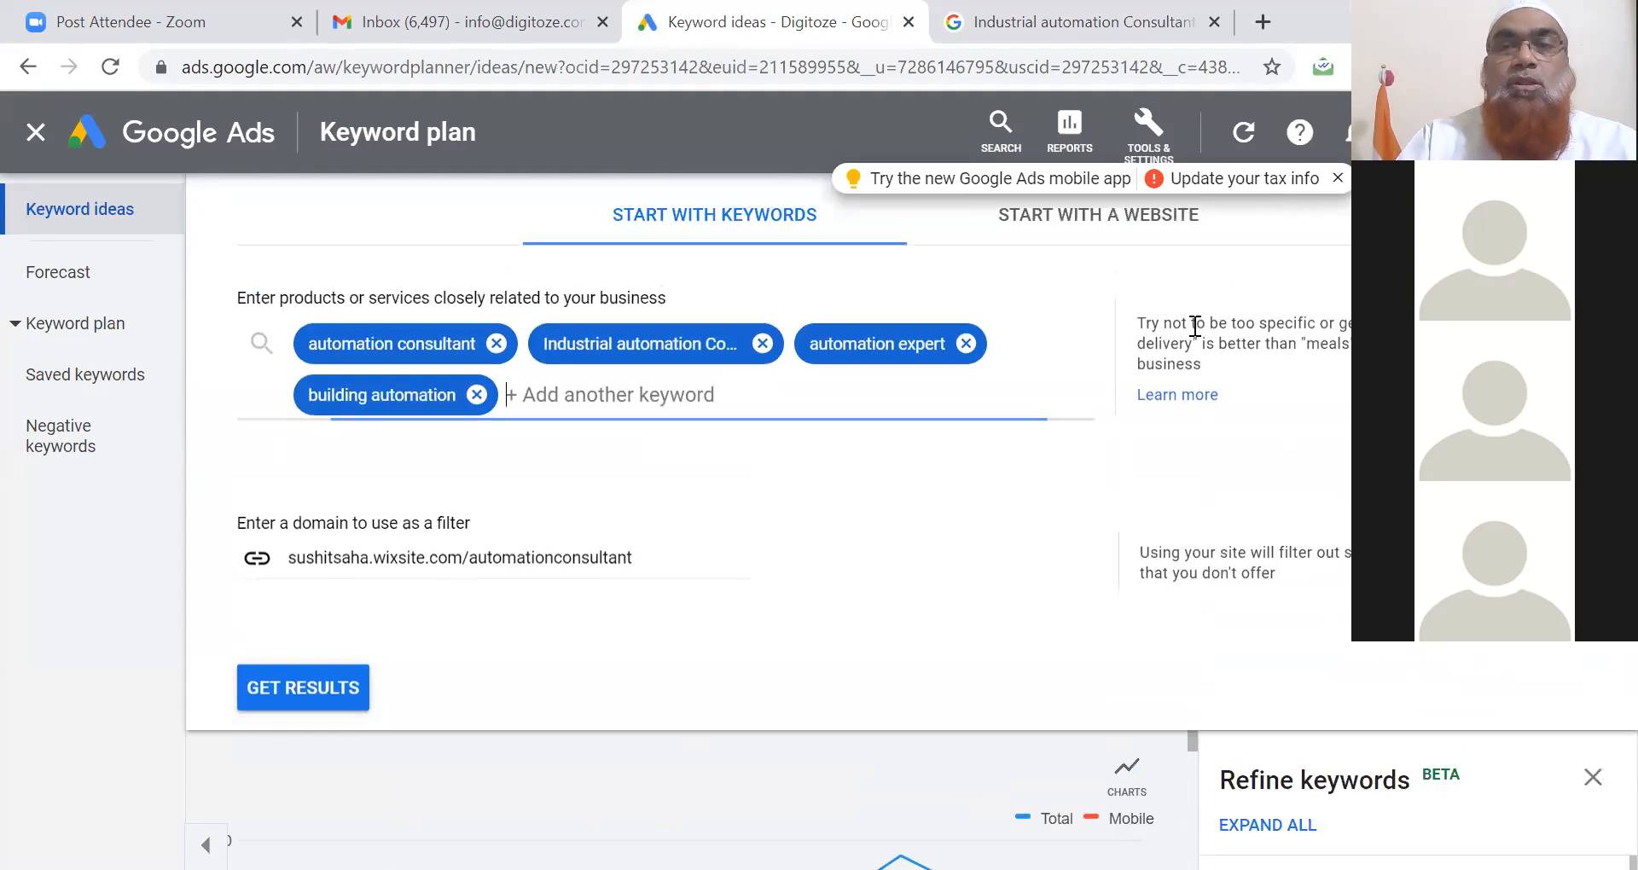
pyautogui.click(290, 701)
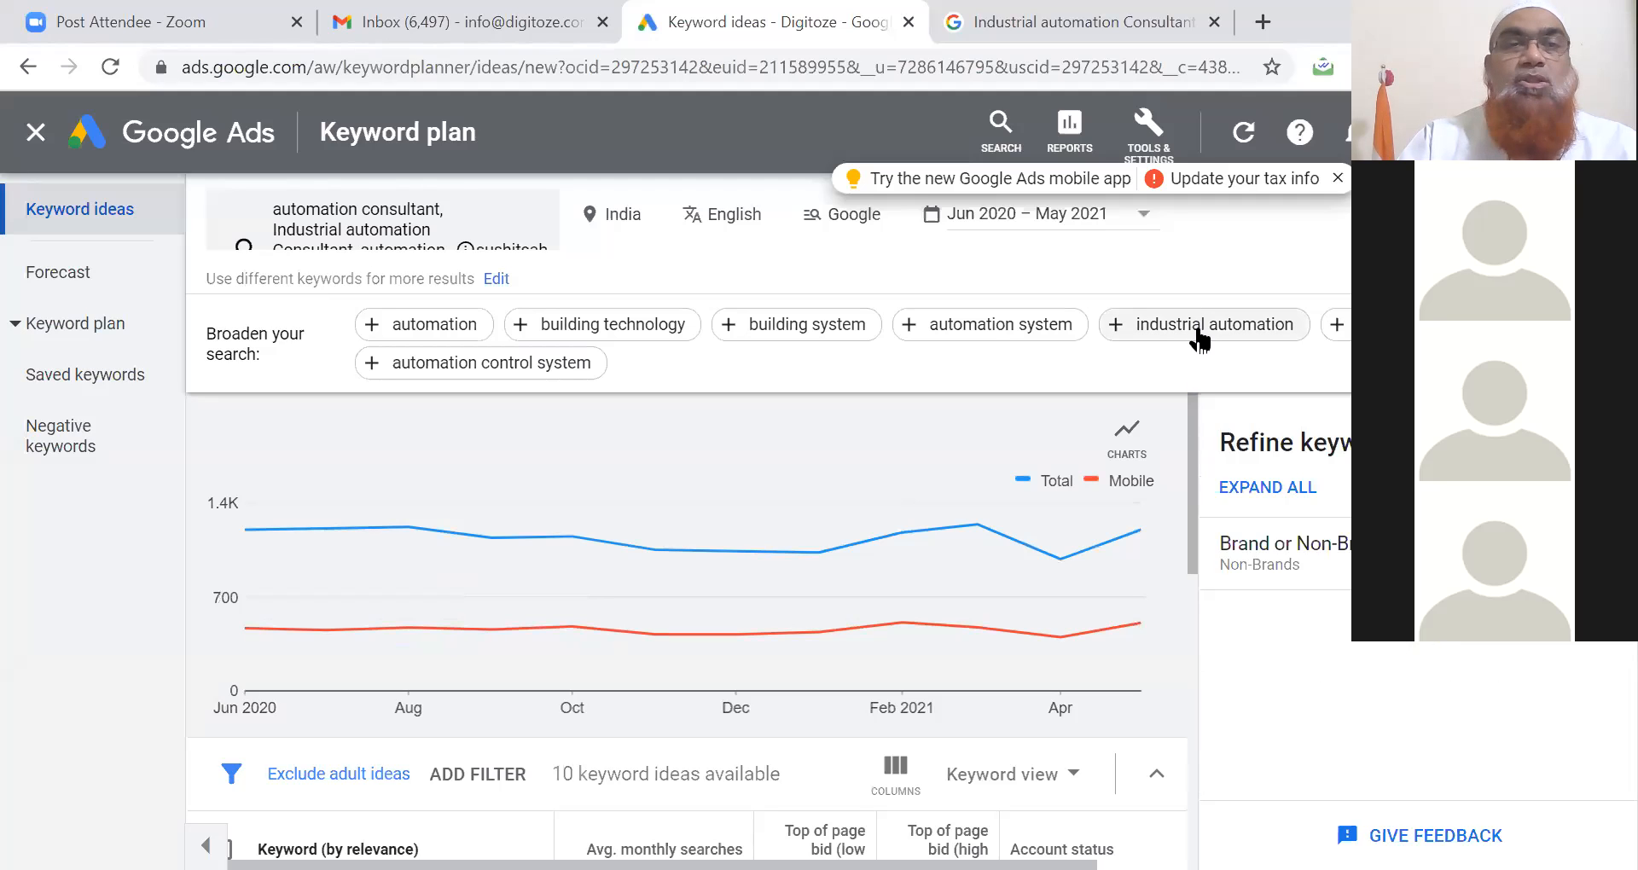
# - Sort the keyword ideas table by average monthly searches, highest first
pyautogui.moveTo(1194, 413); pyautogui.dragTo(1190, 471)
pyautogui.scroll(-1, 1193, 563)
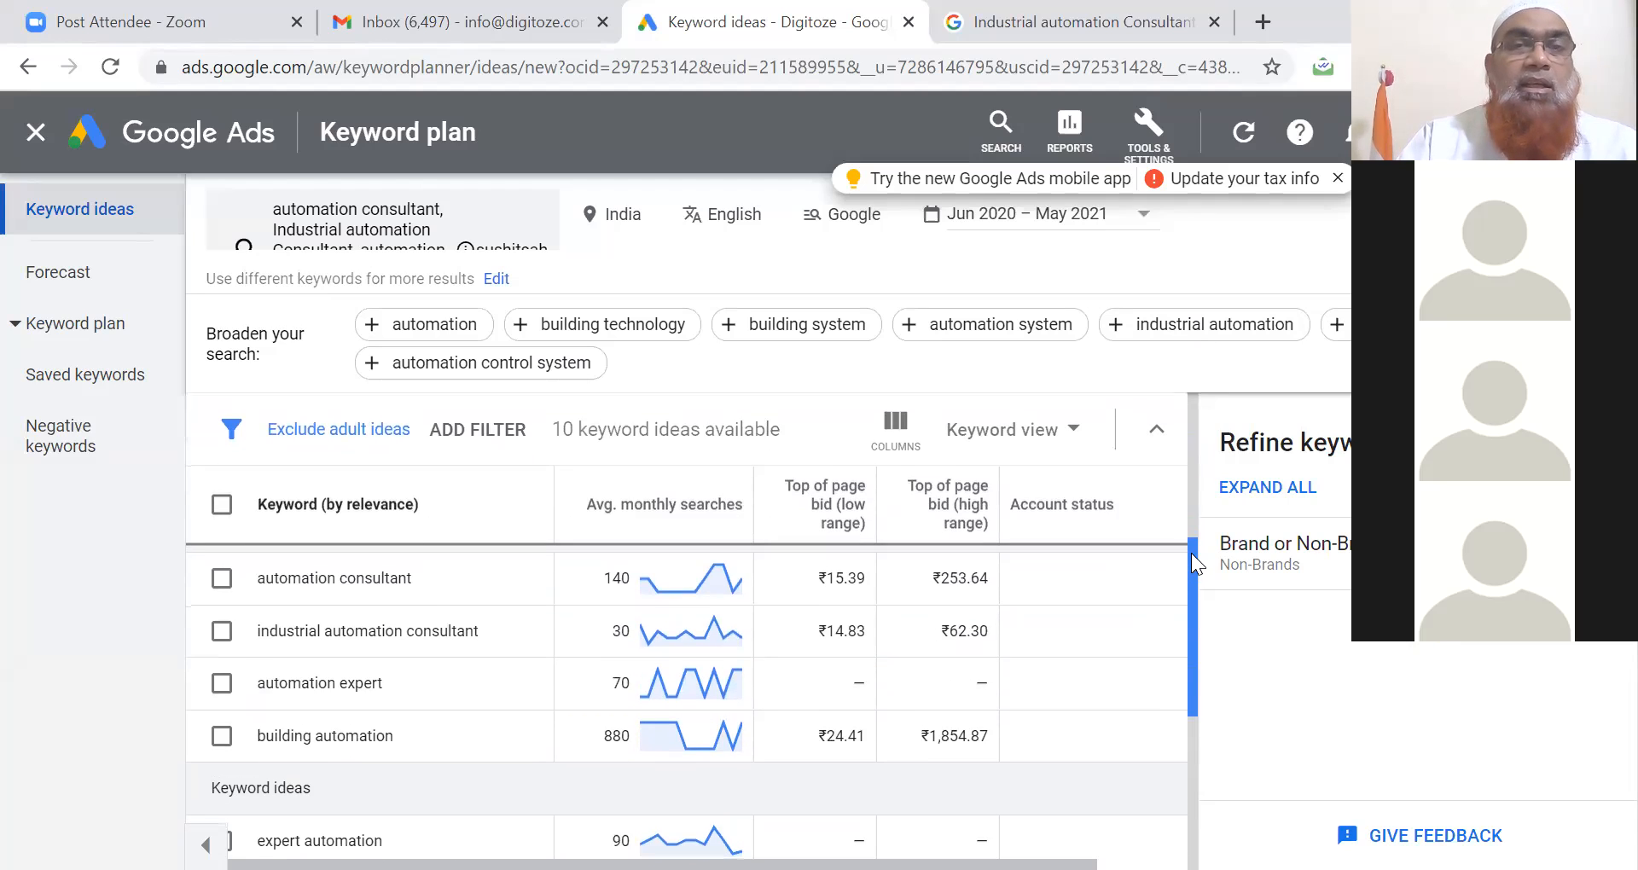
pyautogui.moveTo(1193, 560); pyautogui.dragTo(1192, 553)
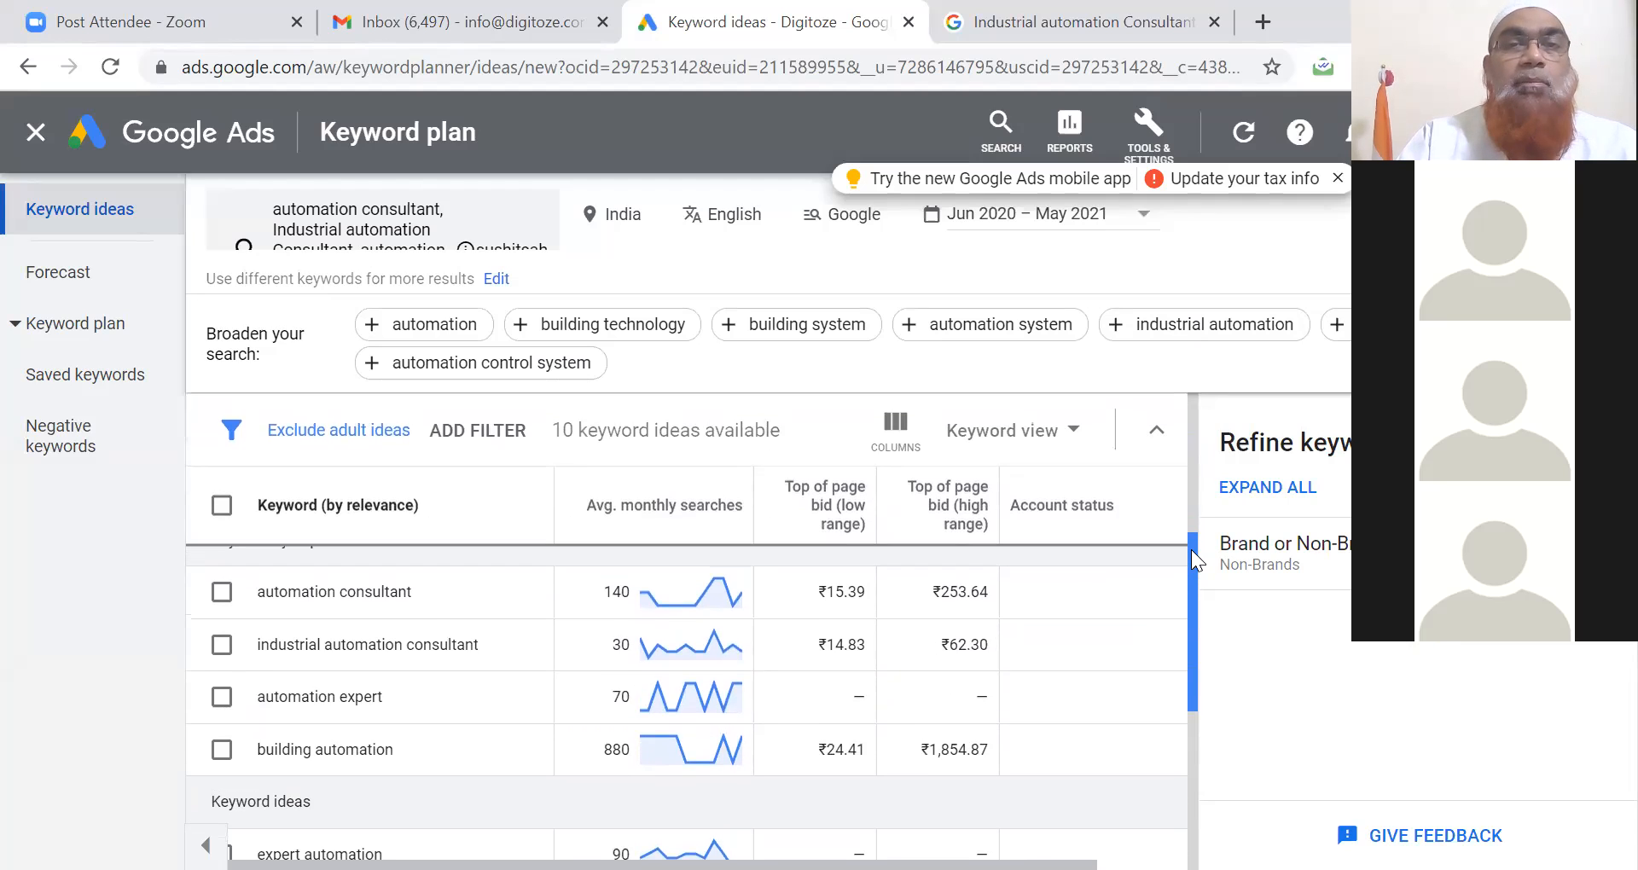
pyautogui.click(673, 508)
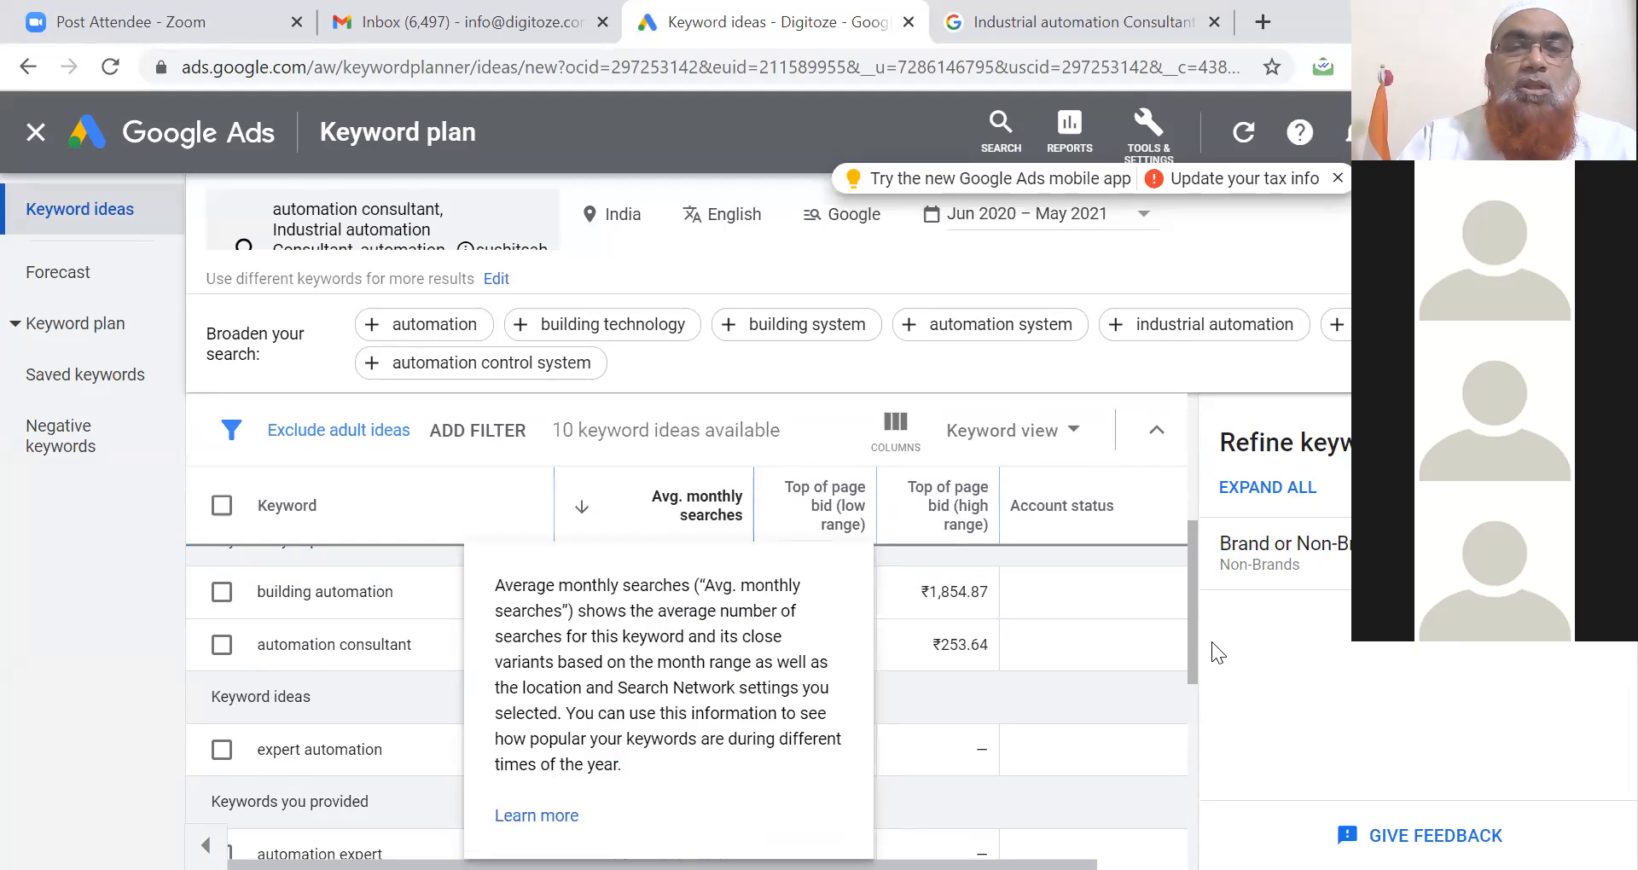
# - Review the sorted keyword ideas and widen the Keyword column so that the long keyword names show in full
pyautogui.moveTo(1191, 612); pyautogui.dragTo(1191, 683)
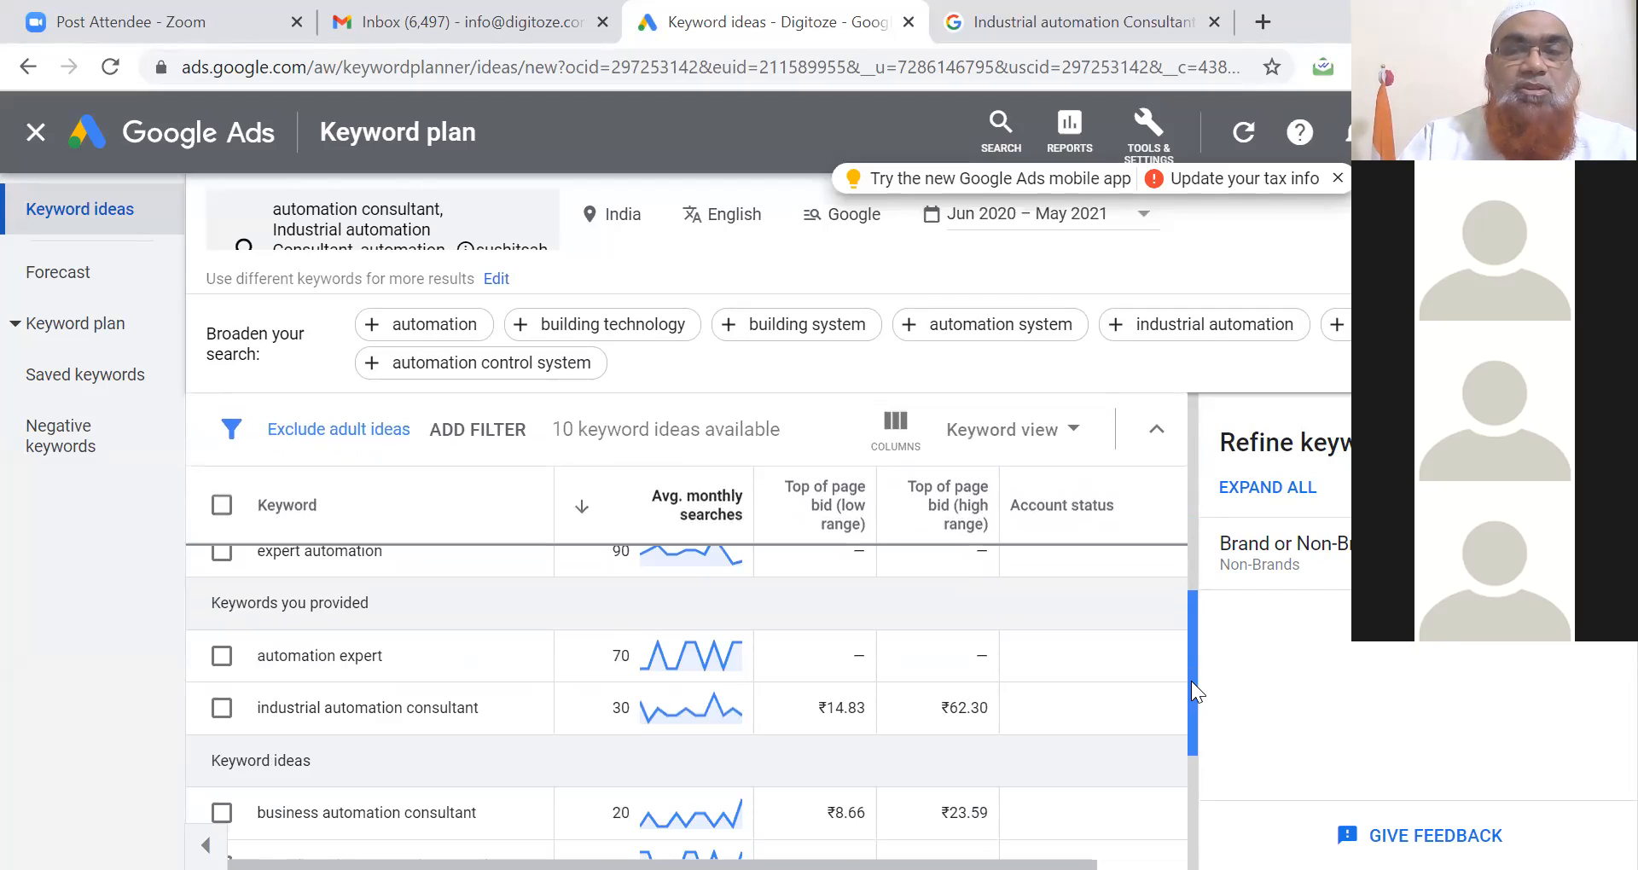
pyautogui.moveTo(1192, 692); pyautogui.dragTo(1191, 742)
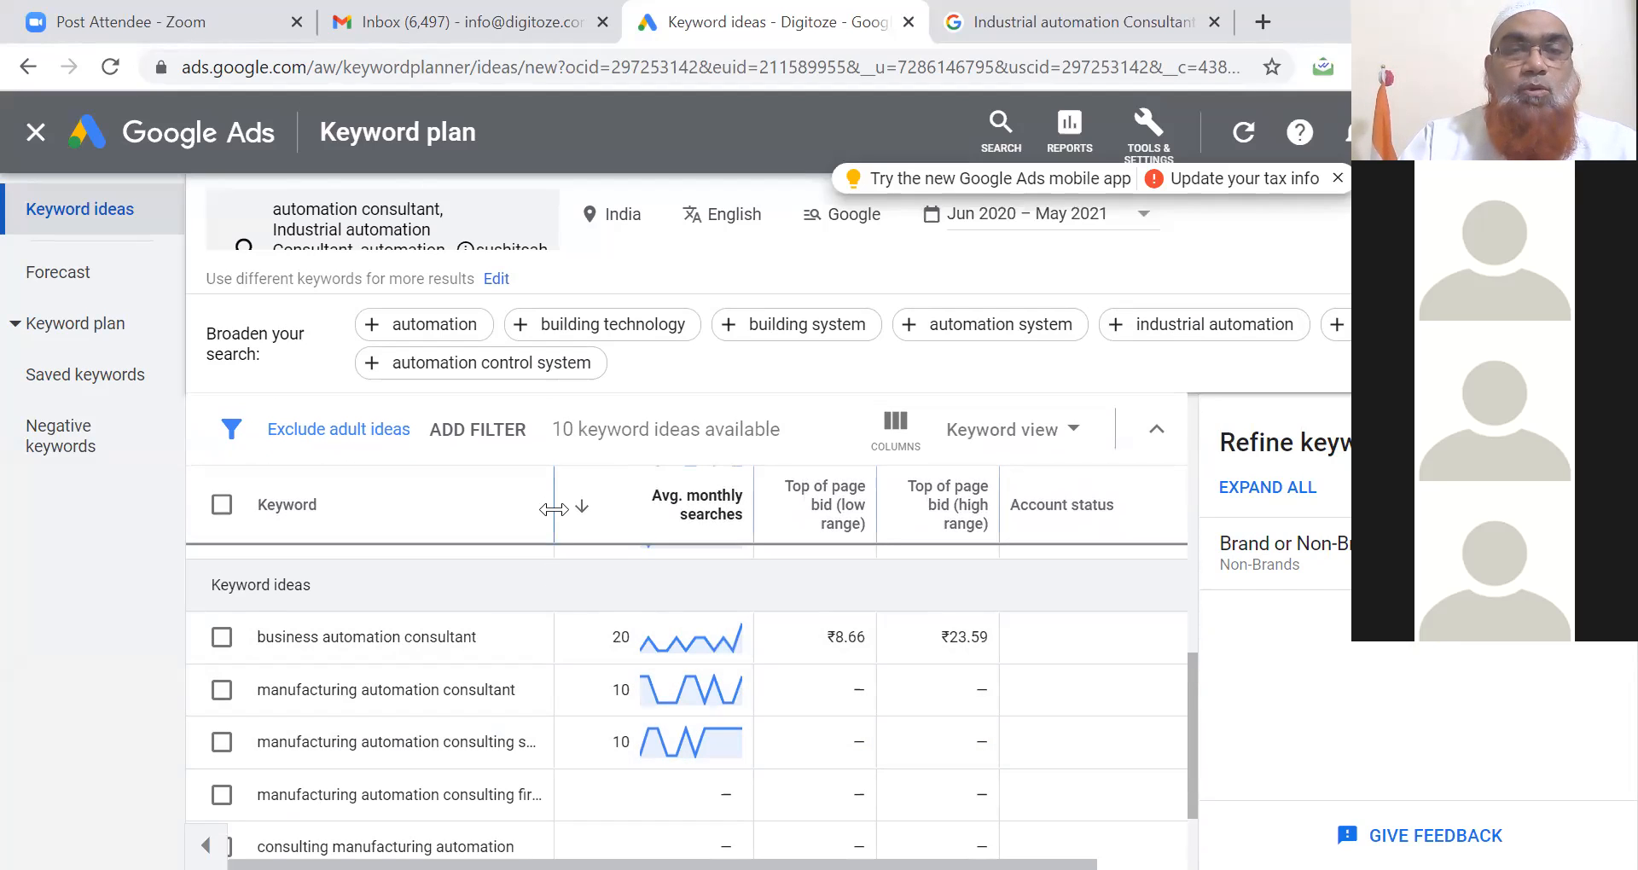
pyautogui.moveTo(553, 510); pyautogui.dragTo(710, 510)
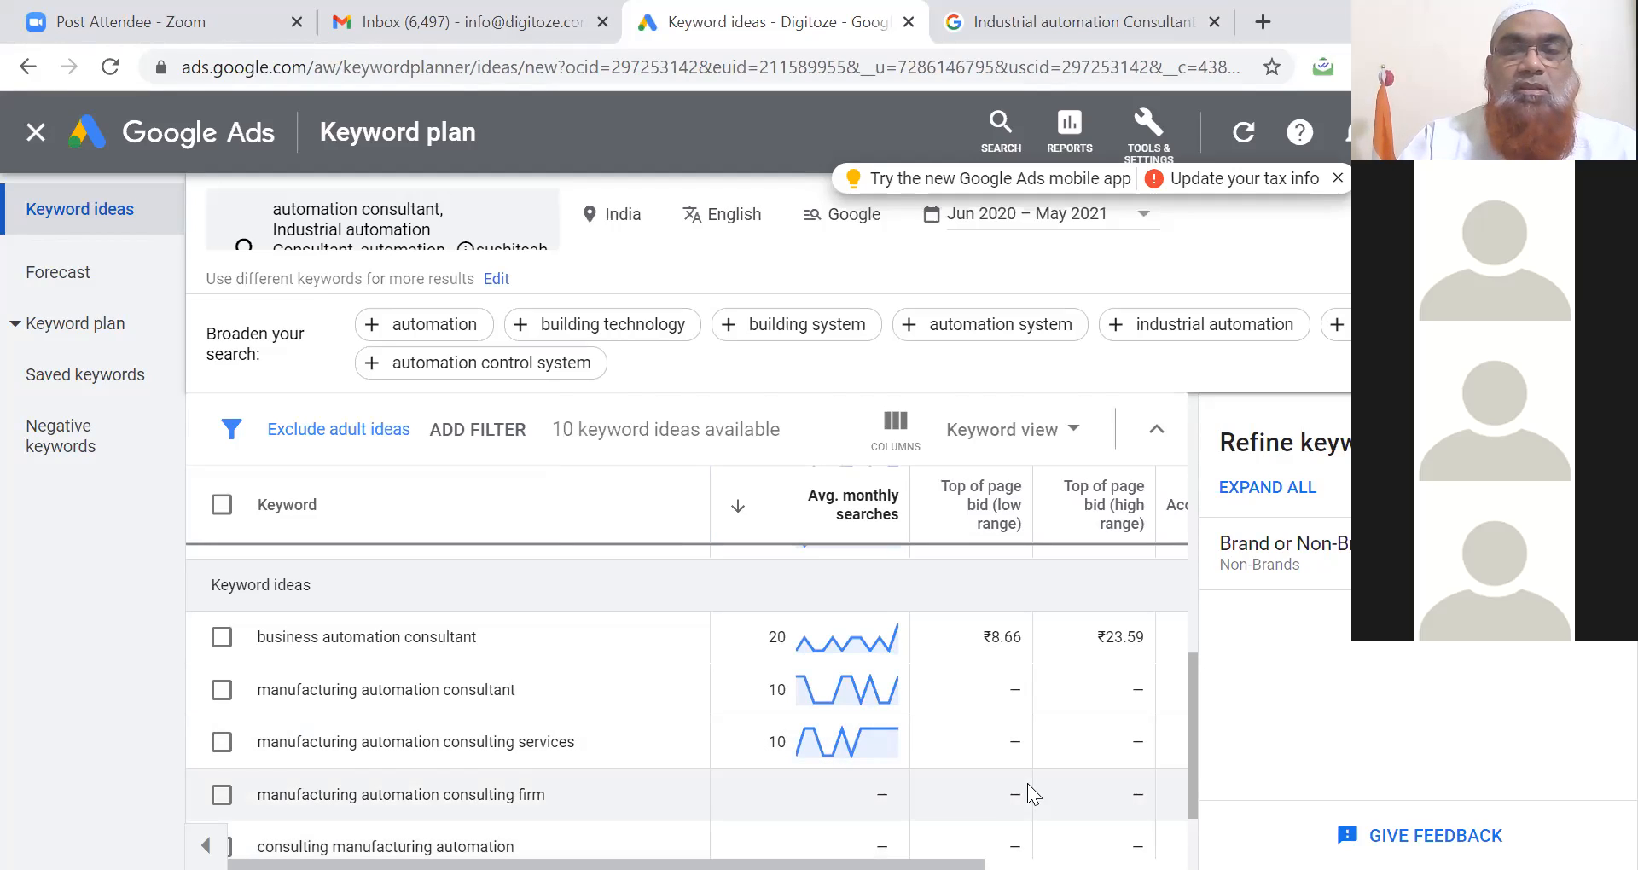
pyautogui.moveTo(1193, 771); pyautogui.dragTo(1192, 632)
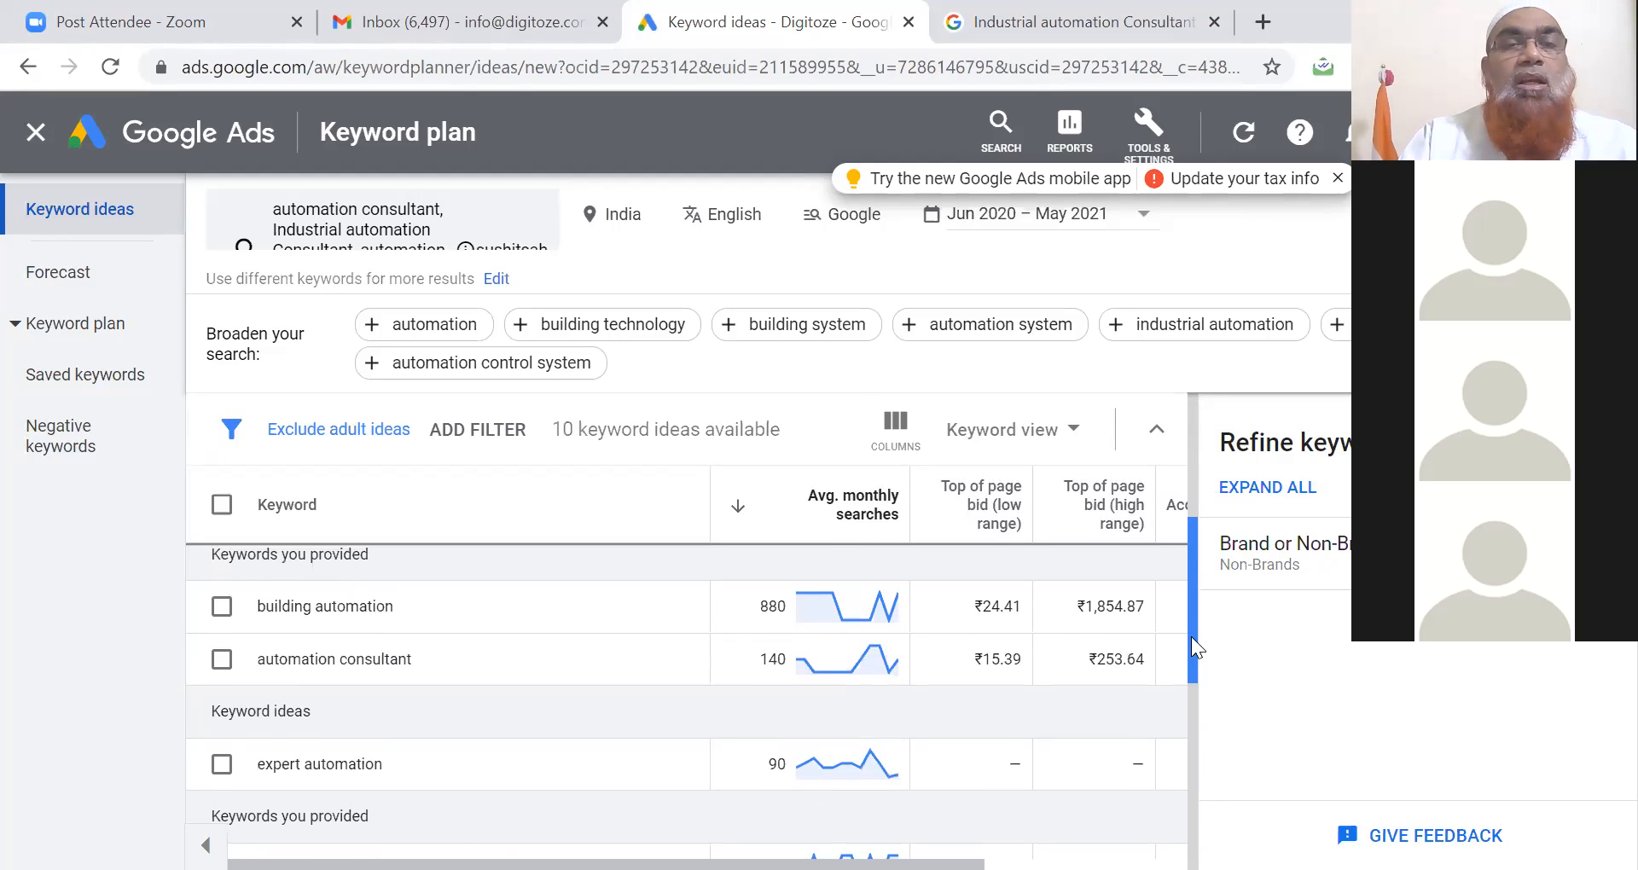
# - Remove "Industrial automation Consultant" and "building automation" from the search keywords and get the results again
pyautogui.click(427, 228)
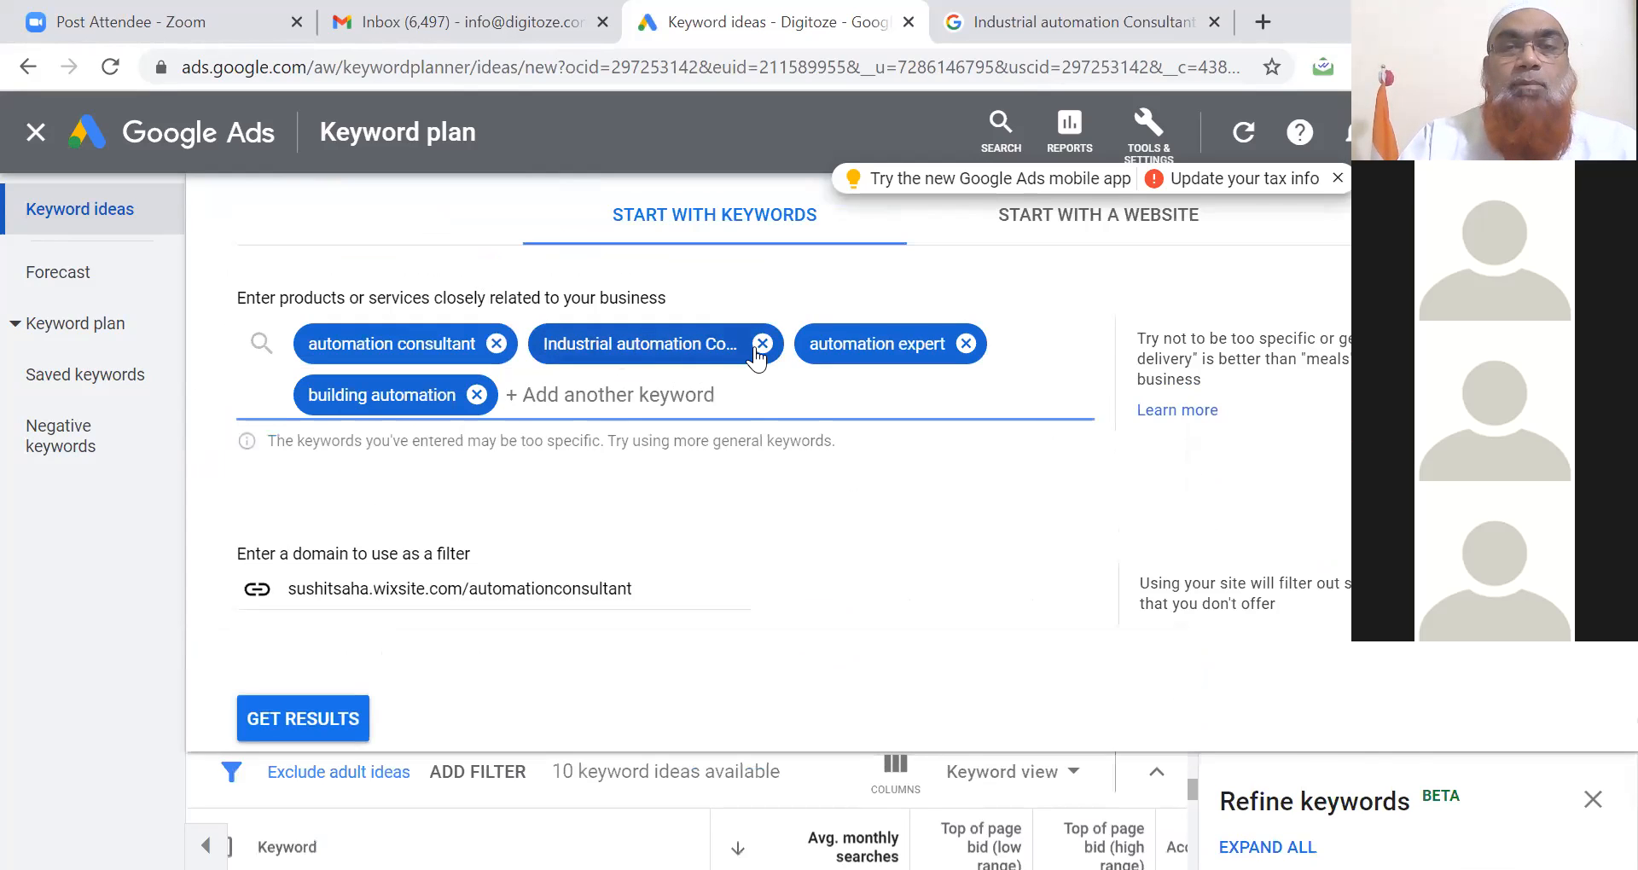
pyautogui.click(762, 343)
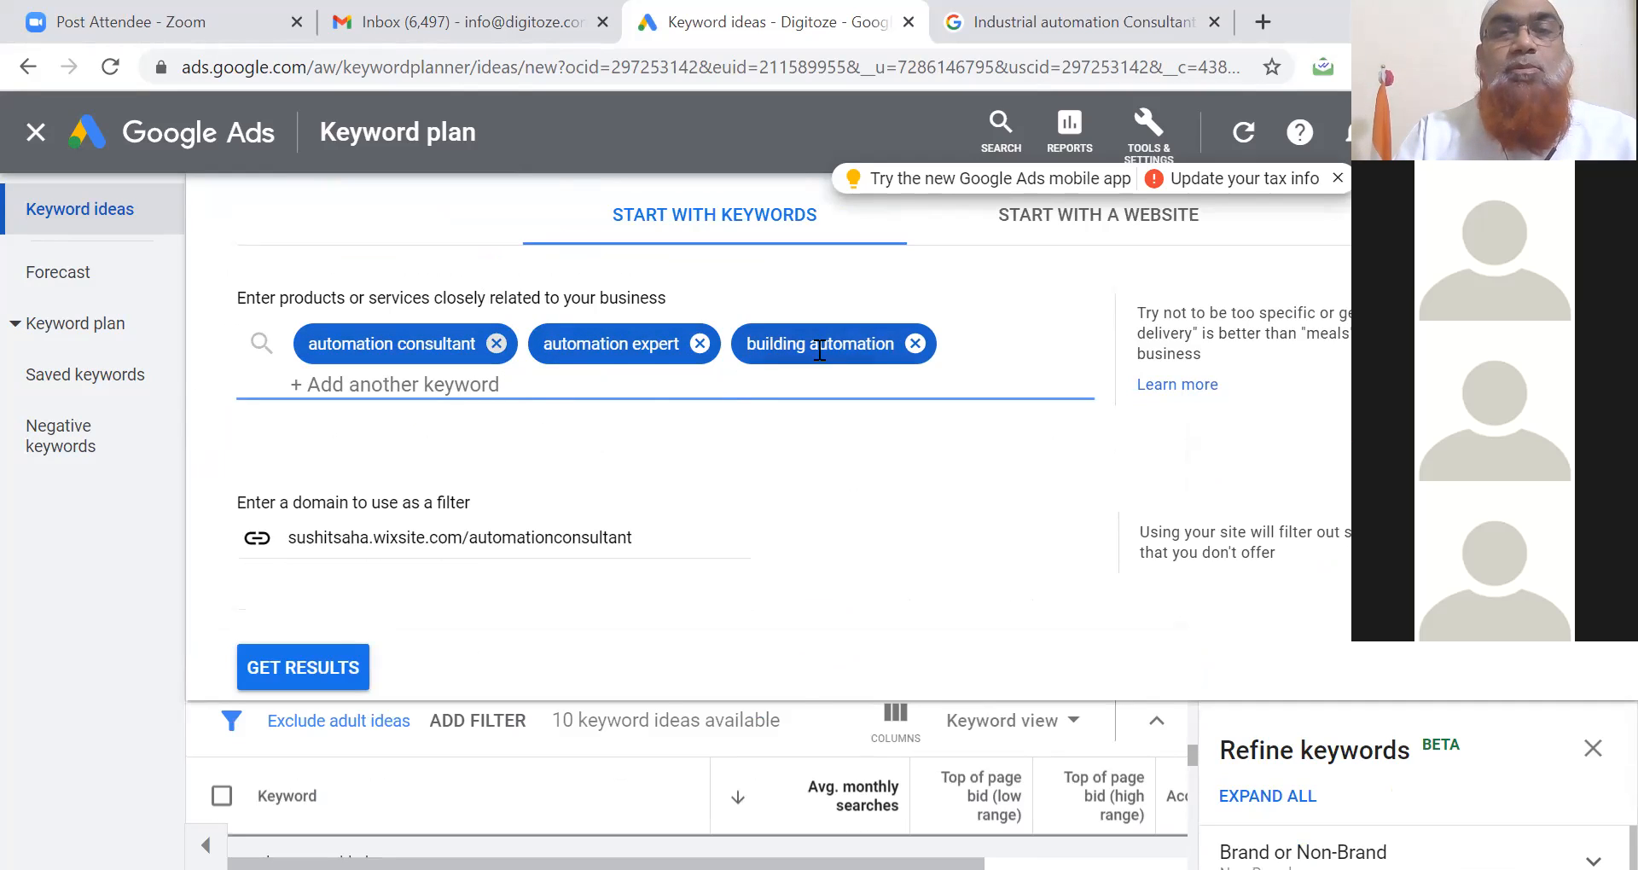
pyautogui.click(914, 344)
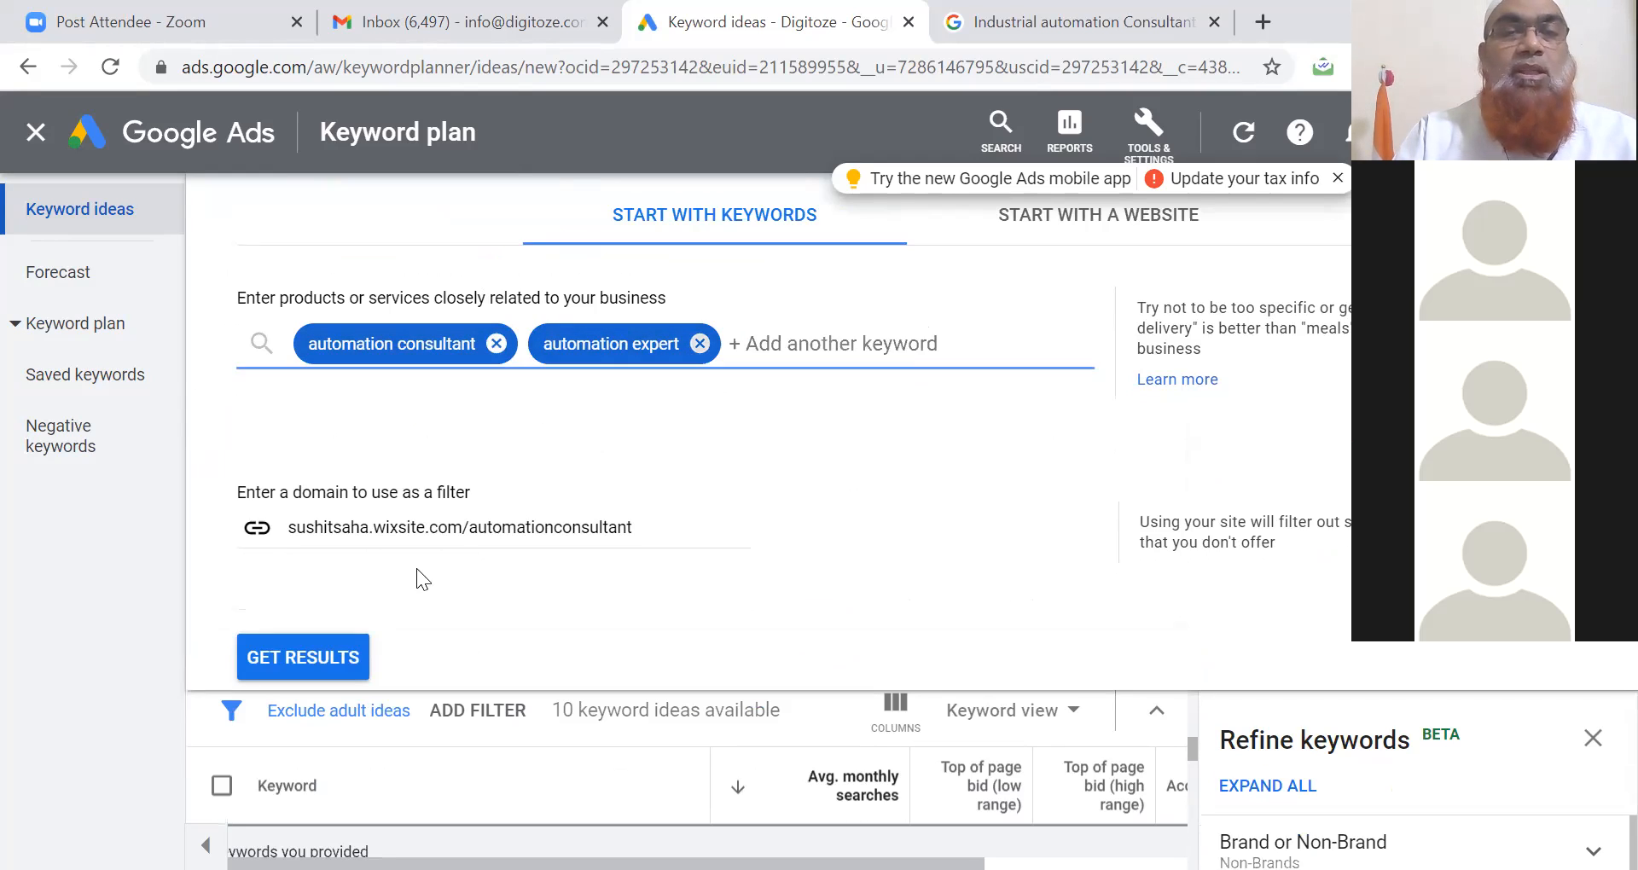
pyautogui.click(304, 650)
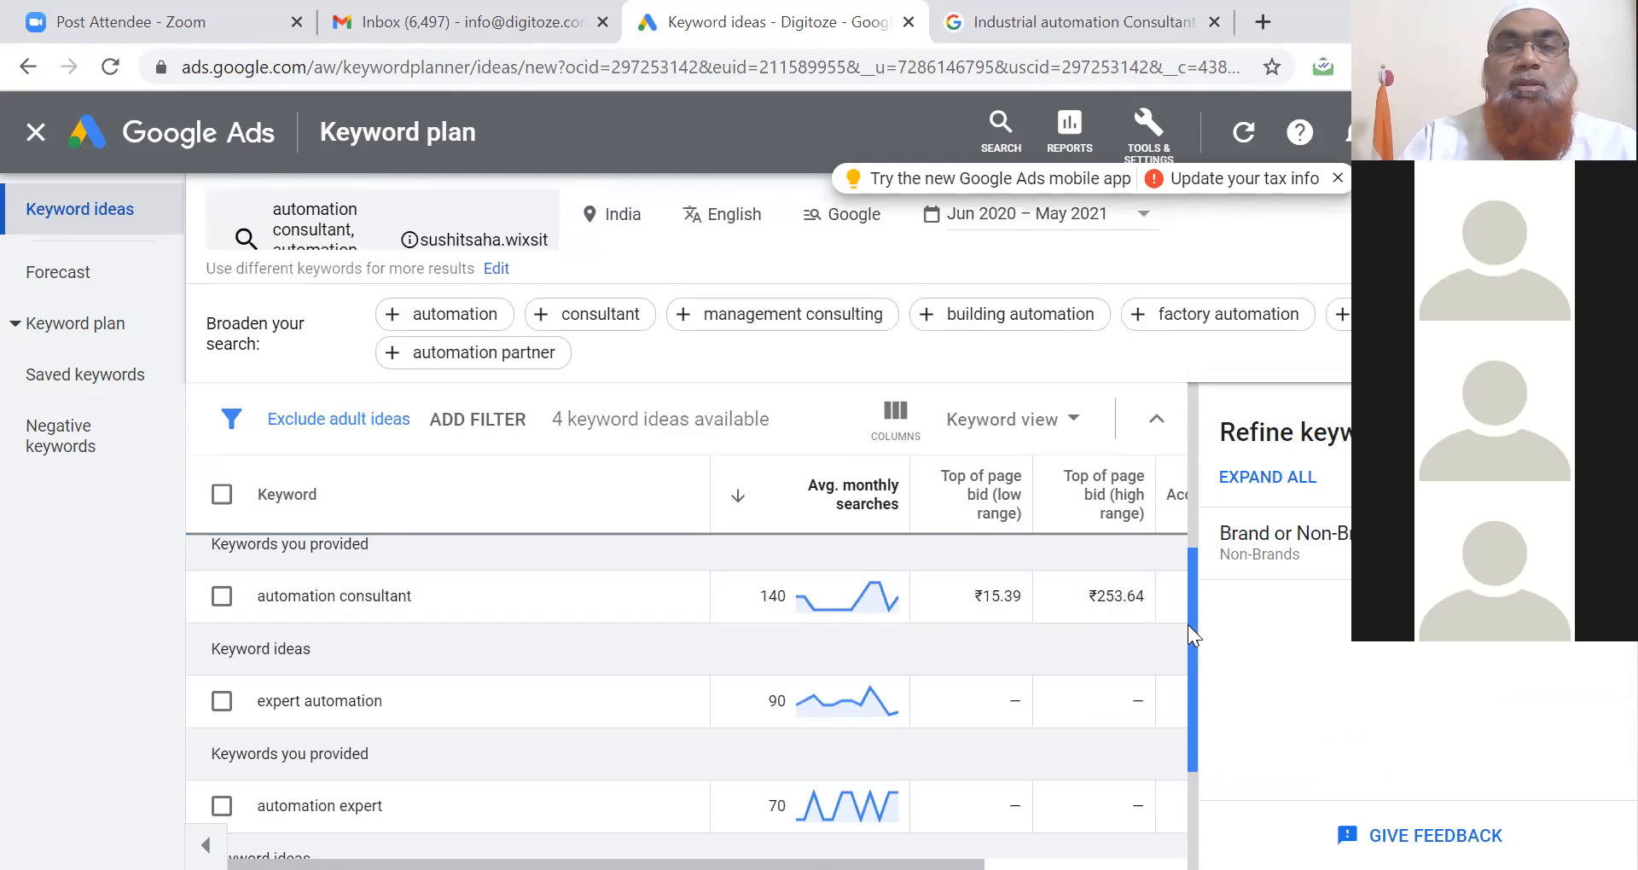
# - Review the reduced list, clear the website from the domain filter and get the keyword ideas without it
pyautogui.scroll(3, 1187, 625)
pyautogui.scroll(-3, 1186, 563)
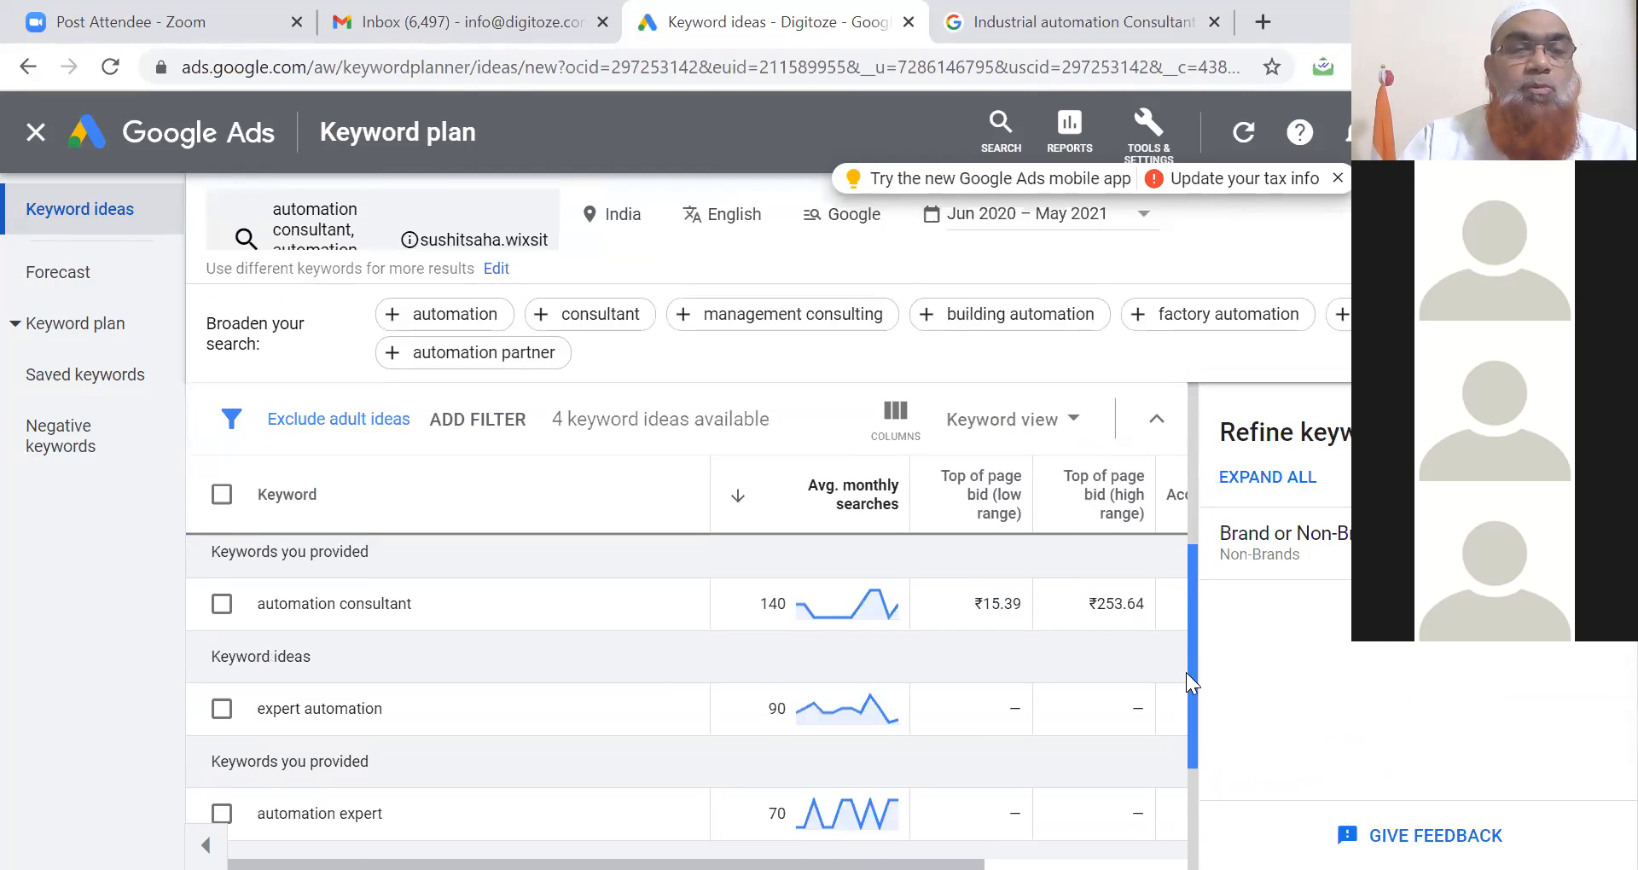
pyautogui.scroll(-2, 1187, 673)
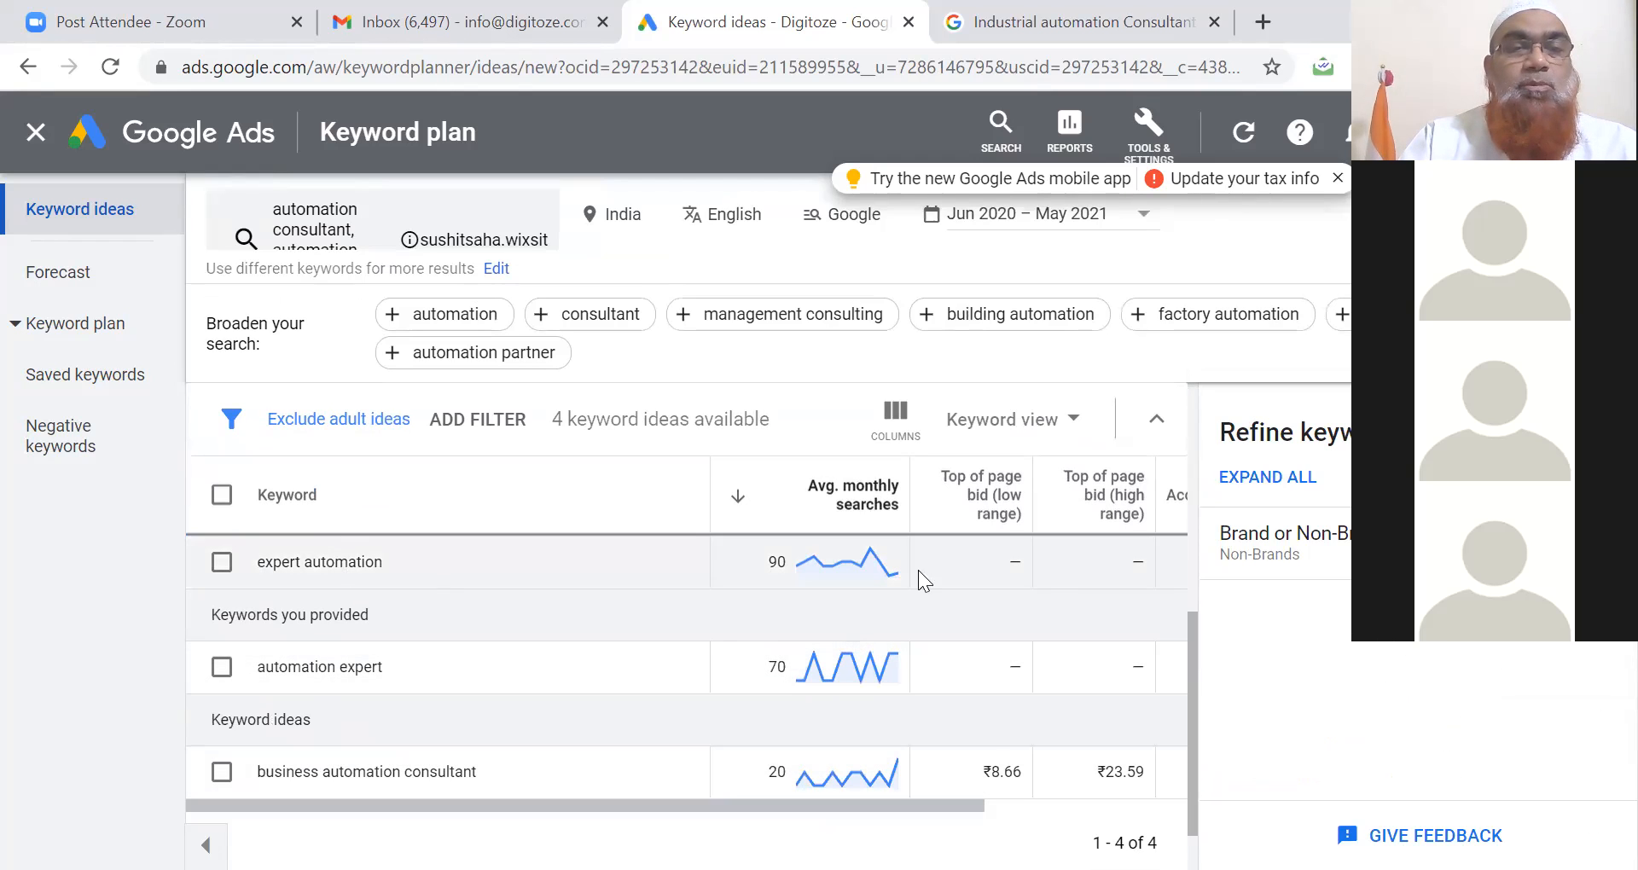
pyautogui.moveTo(1188, 634); pyautogui.dragTo(1159, 391)
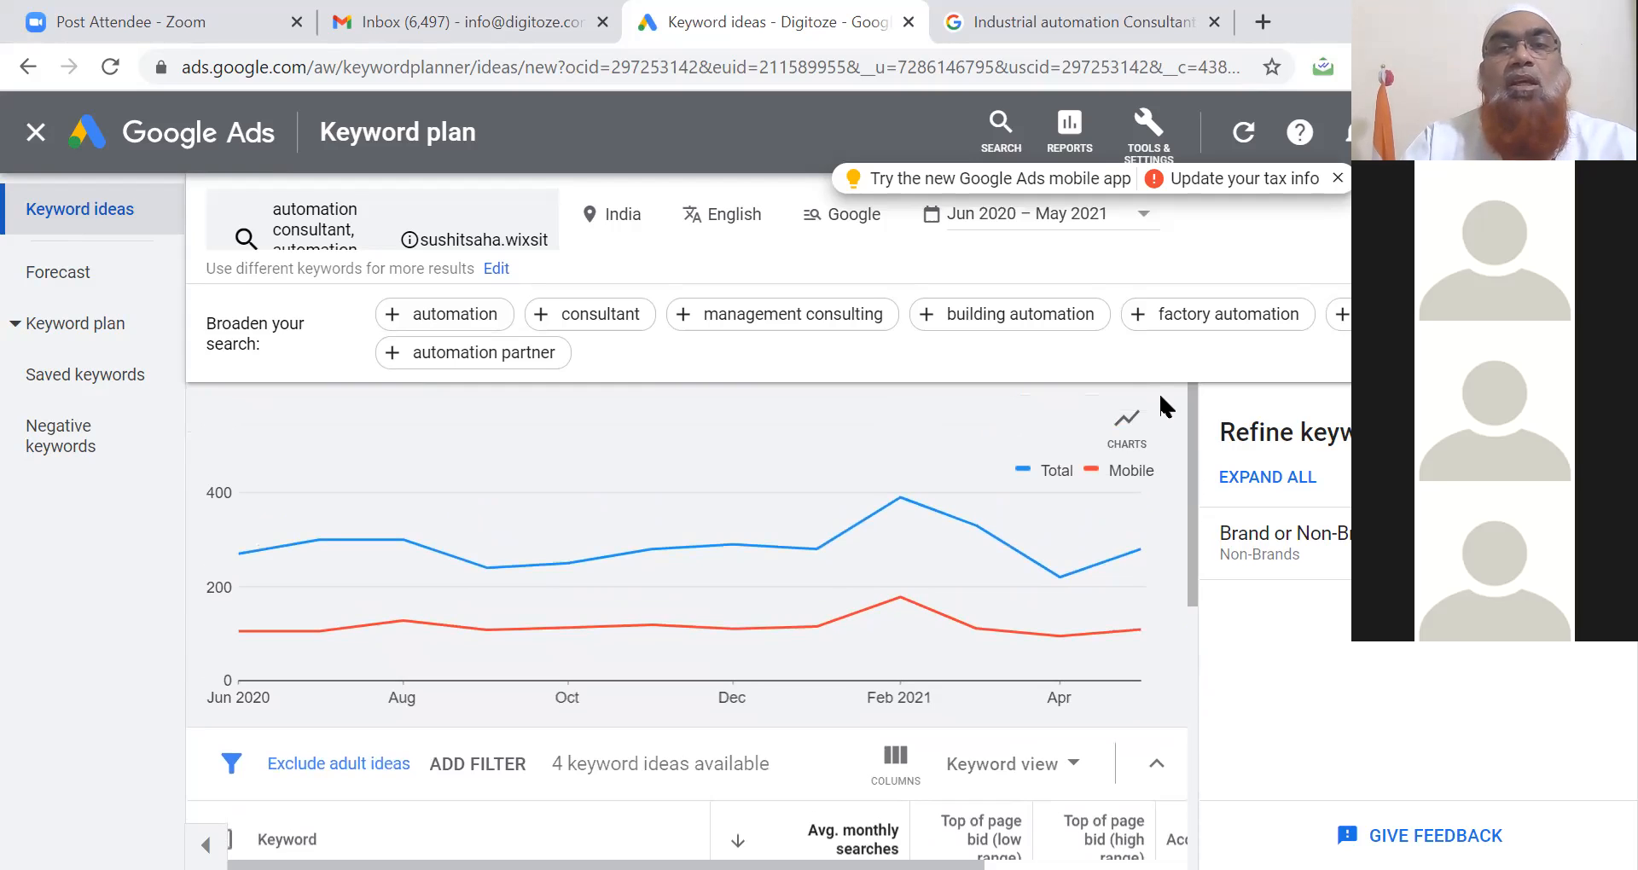
pyautogui.click(465, 230)
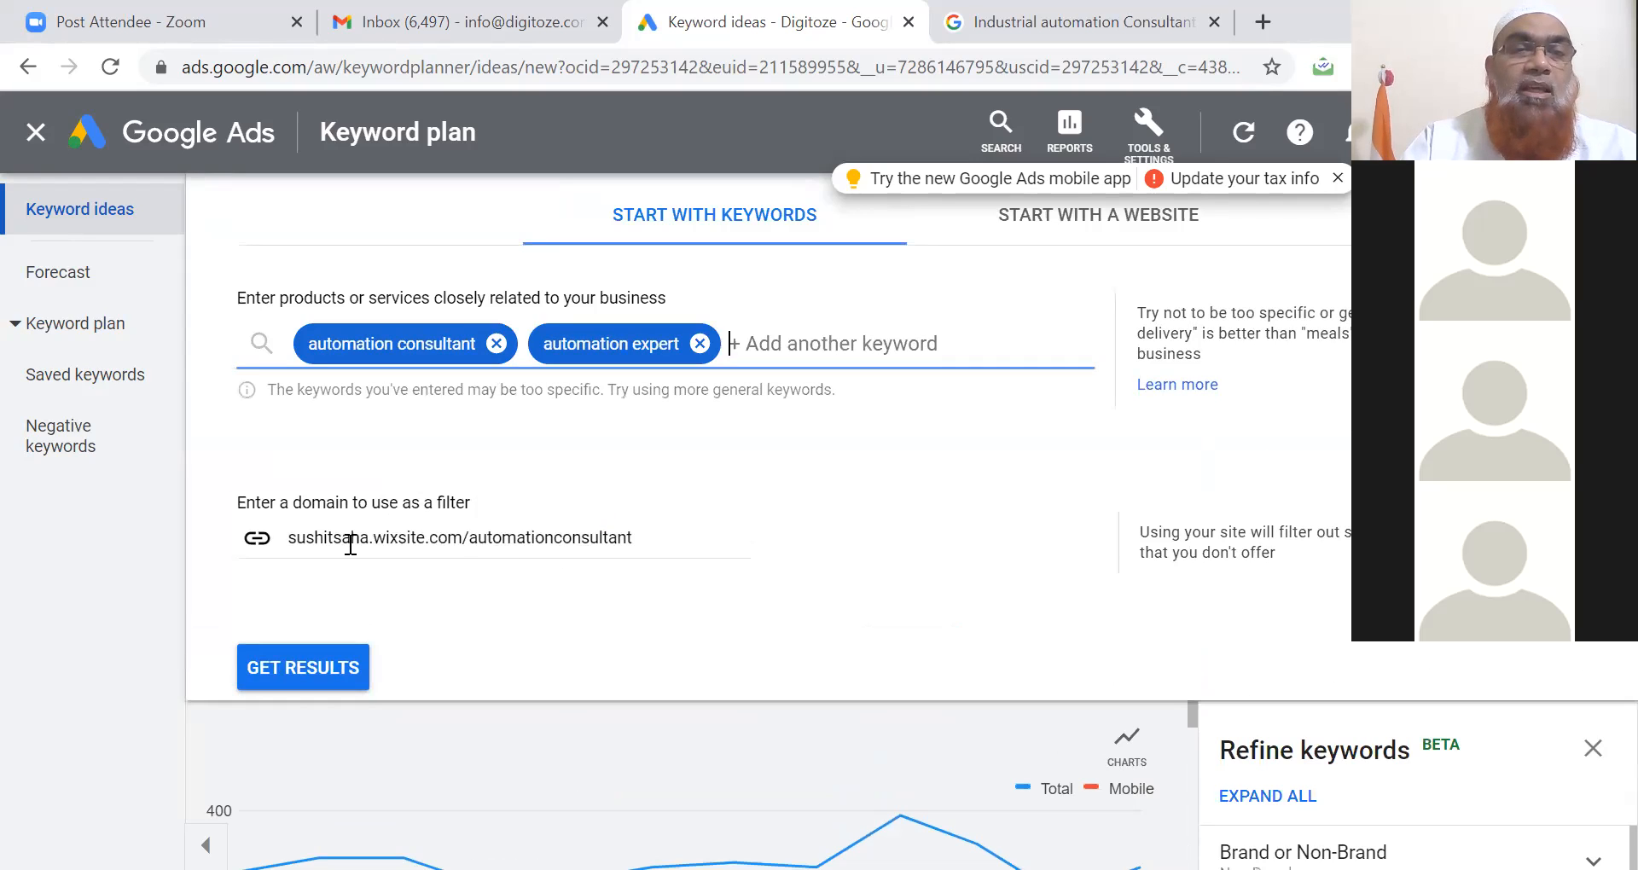
pyautogui.click(672, 539)
pyautogui.press('BackSpace')
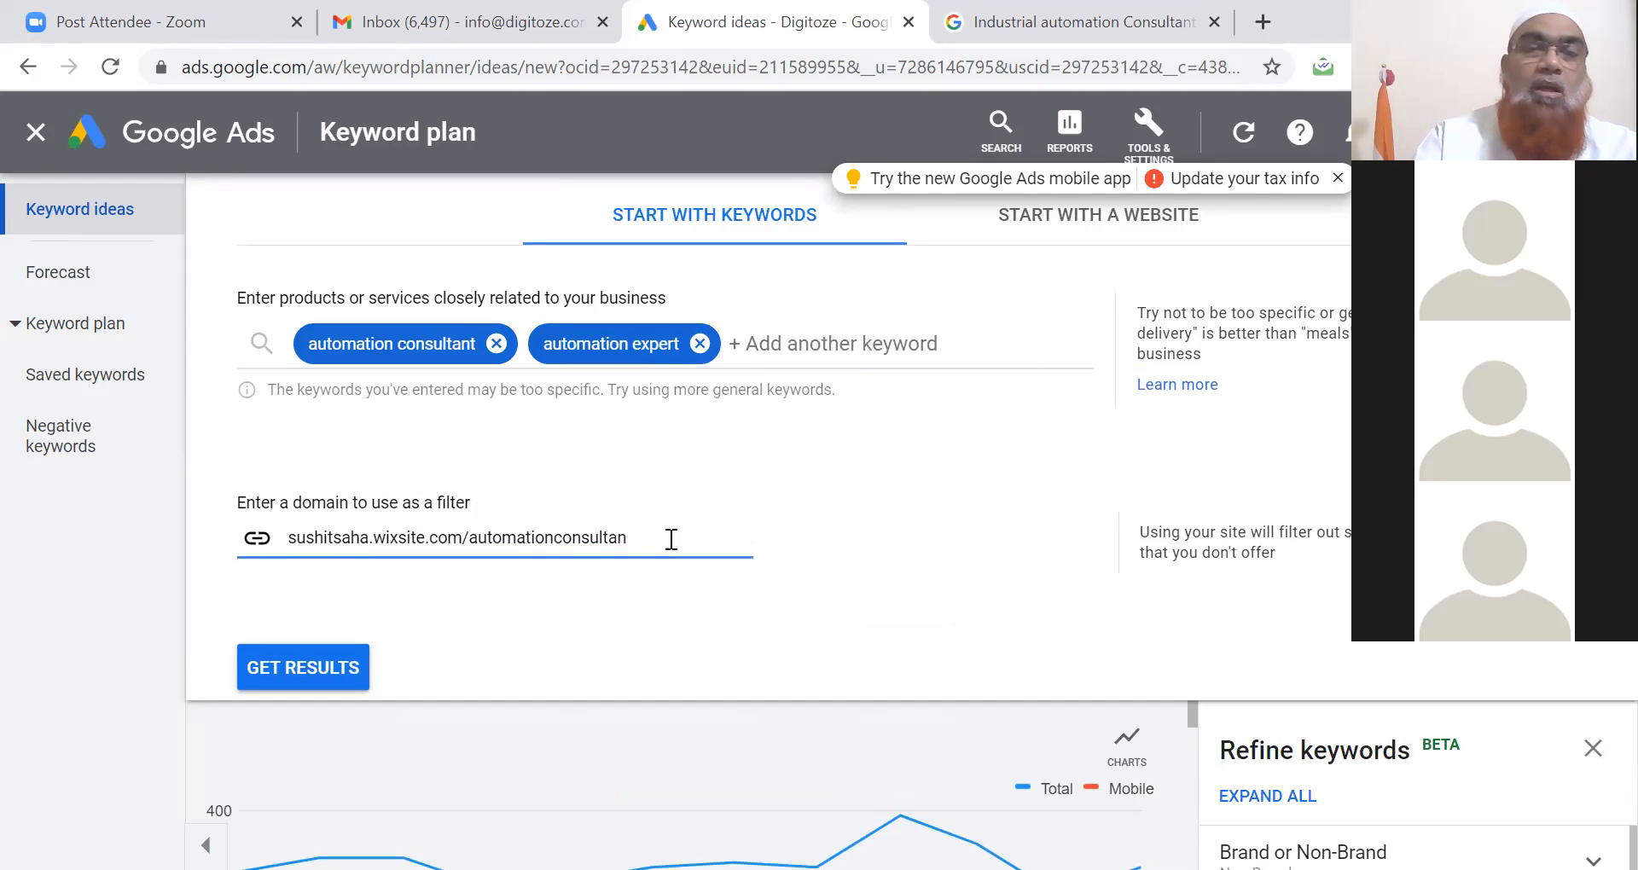
pyautogui.press('BackSpace')
pyautogui.press('BackSpace')
pyautogui.press('BackSpace')
pyautogui.press('BackSpace')
pyautogui.press('BackSpace')
pyautogui.press('BackSpace')
pyautogui.press('BackSpace')
pyautogui.press('BackSpace')
pyautogui.press('BackSpace')
pyautogui.press('BackSpace')
pyautogui.press('BackSpace')
pyautogui.press('BackSpace')
pyautogui.press('BackSpace')
pyautogui.press('BackSpace')
pyautogui.press('BackSpace')
pyautogui.press('BackSpace')
pyautogui.press('BackSpace')
pyautogui.press('BackSpace')
pyautogui.press('BackSpace')
pyautogui.press('BackSpace')
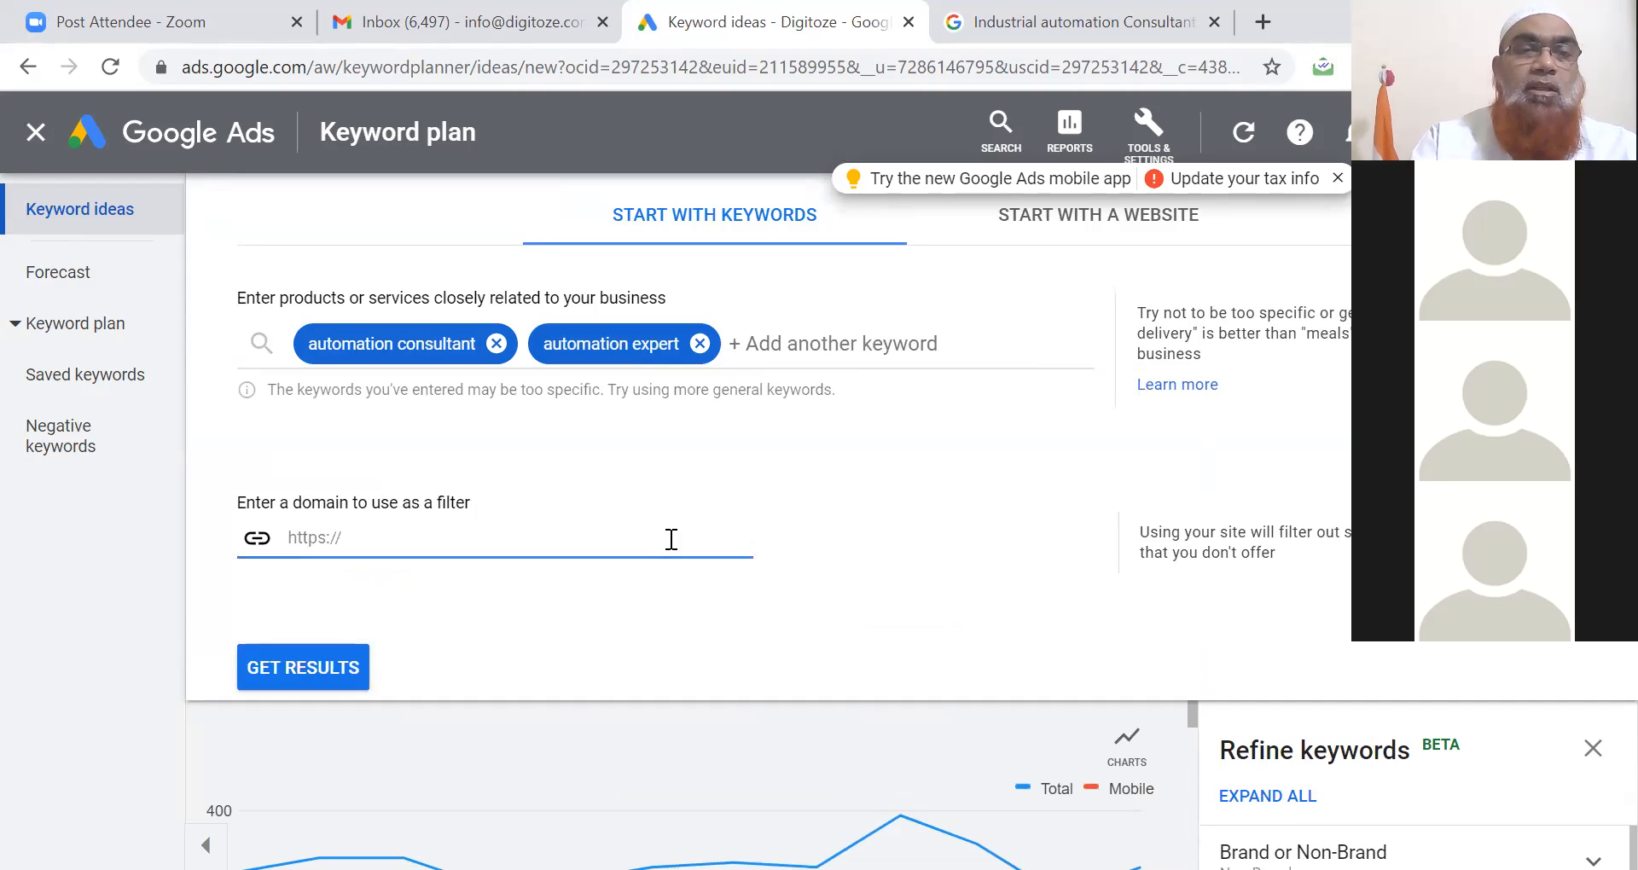
pyautogui.click(317, 670)
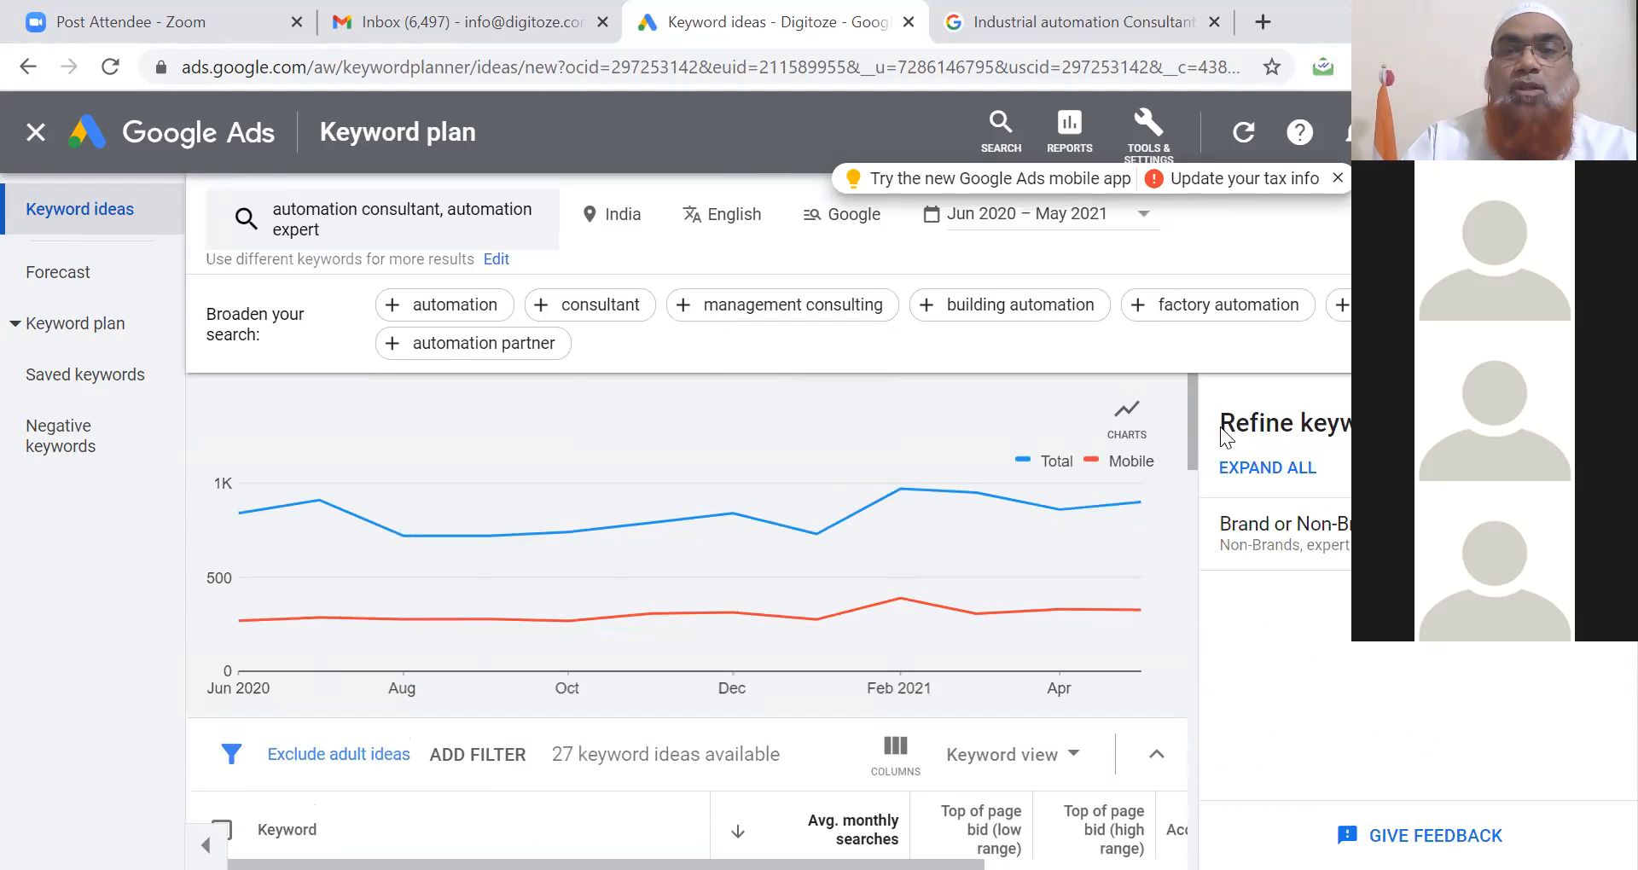
# - Reopen the search, look at the website start option and try "Industrial automation Consultant" as the keyword search's domain filter
pyautogui.scroll(-4, 1194, 517)
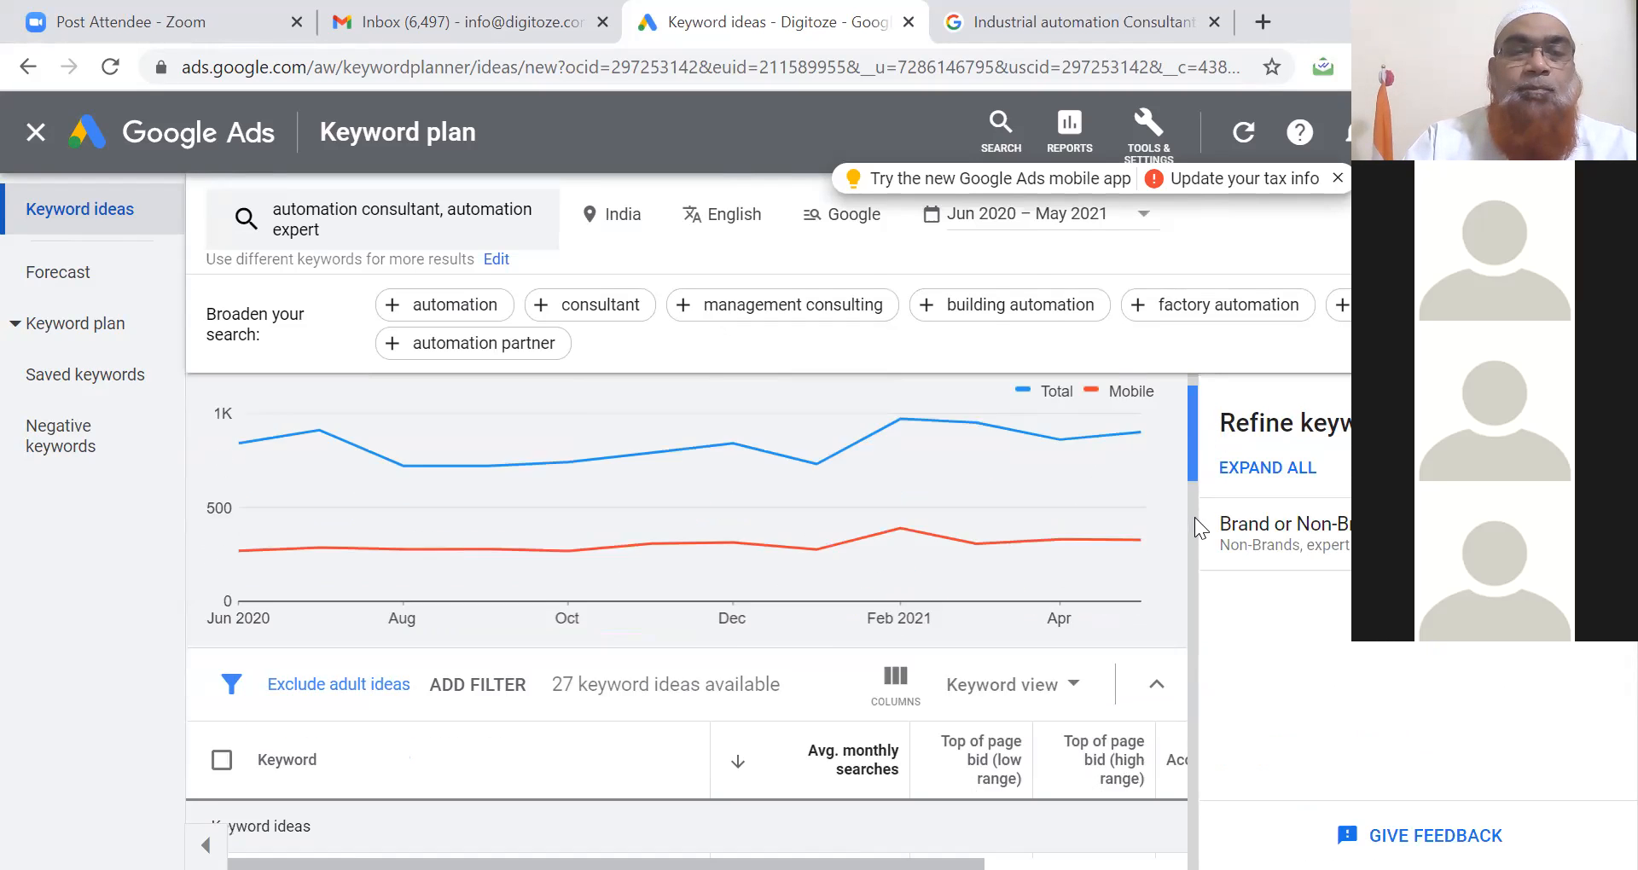
pyautogui.moveTo(1189, 599); pyautogui.dragTo(1188, 411)
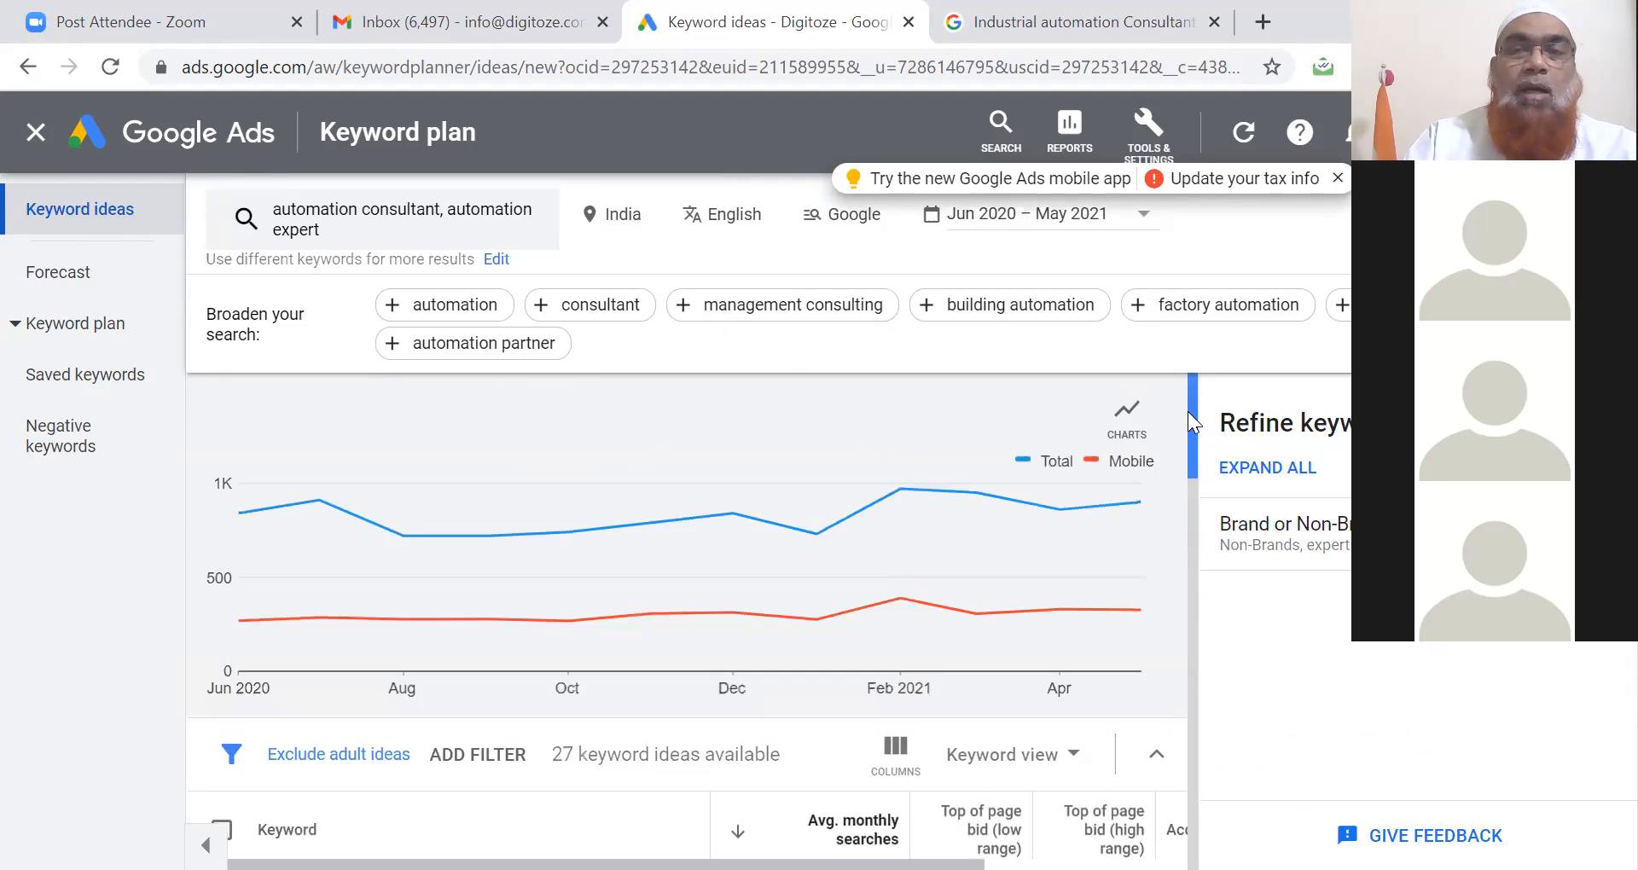
pyautogui.click(482, 232)
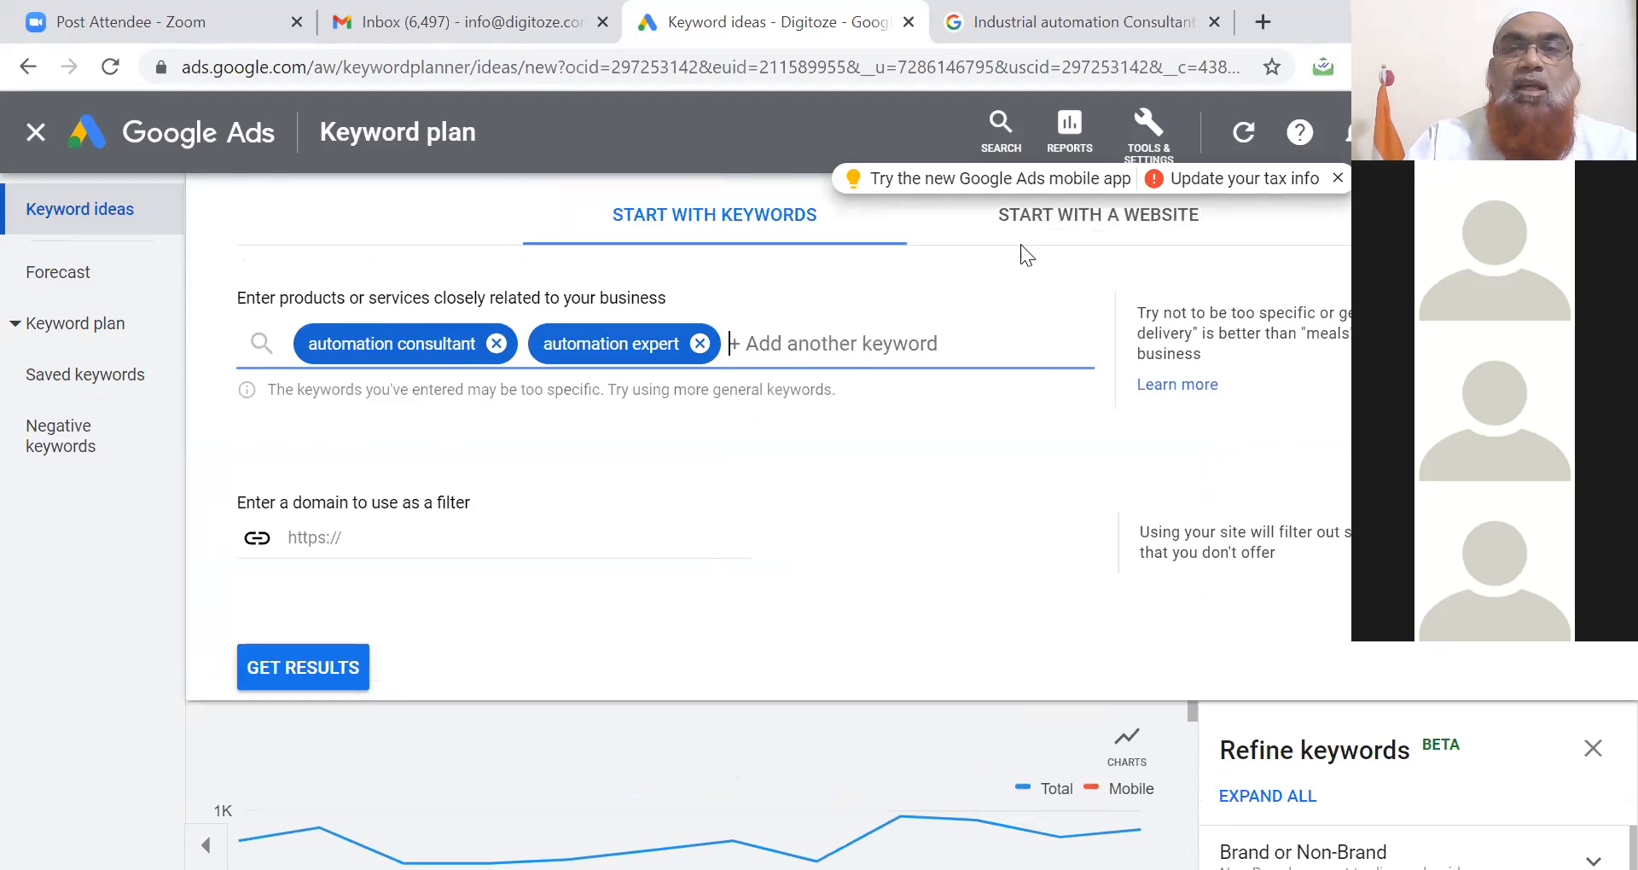
pyautogui.click(1037, 218)
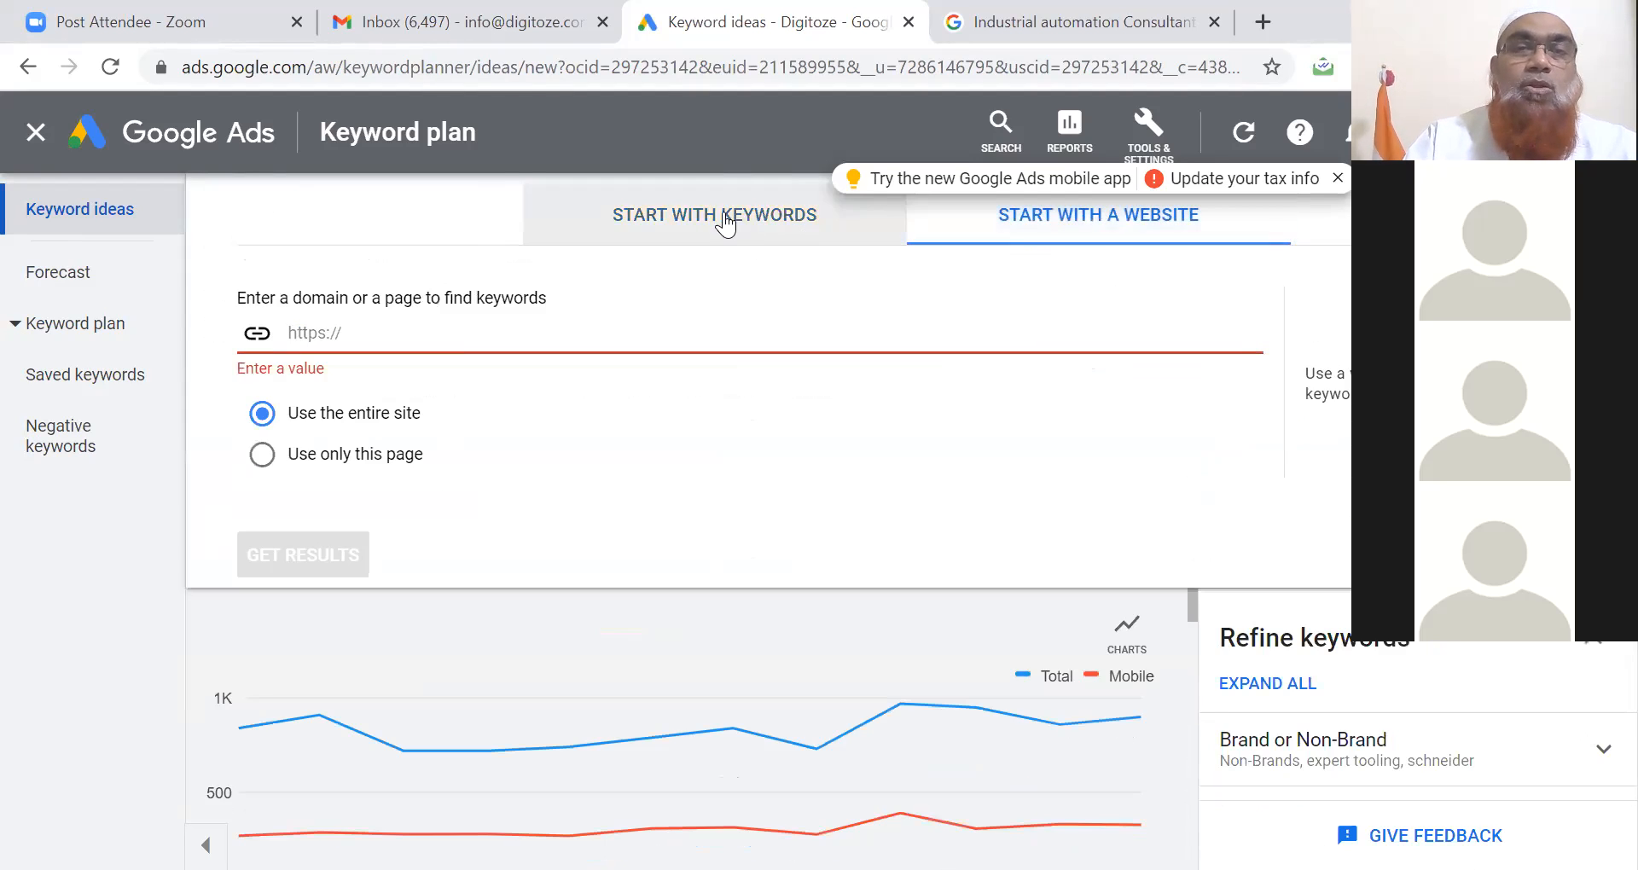
pyautogui.click(725, 224)
pyautogui.click(371, 545)
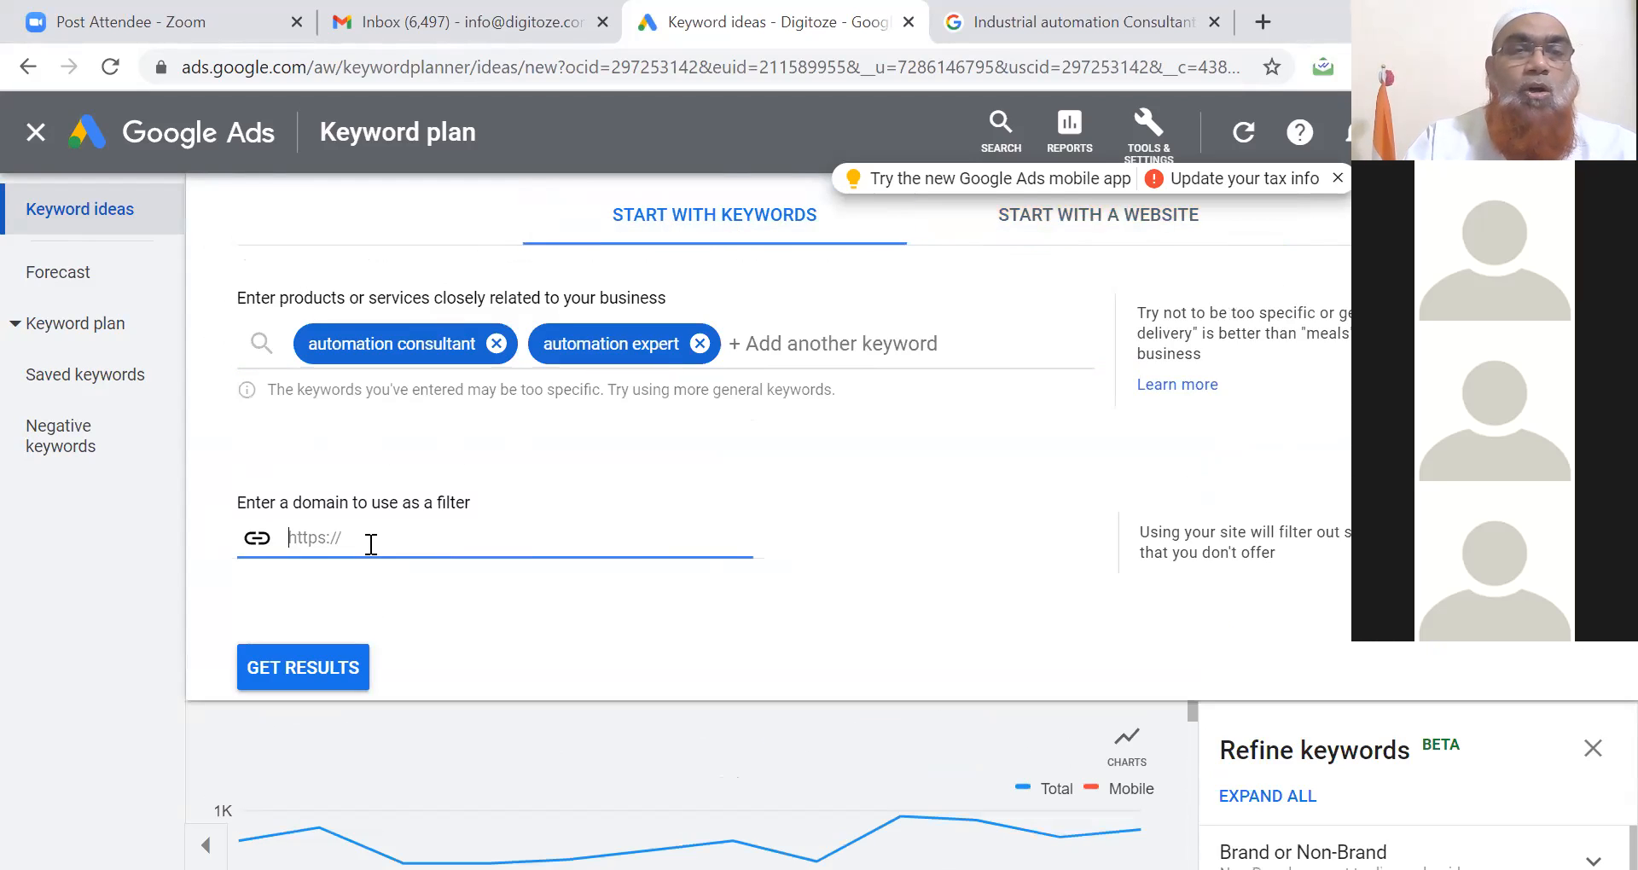
pyautogui.write('Industrial automation Consultant')
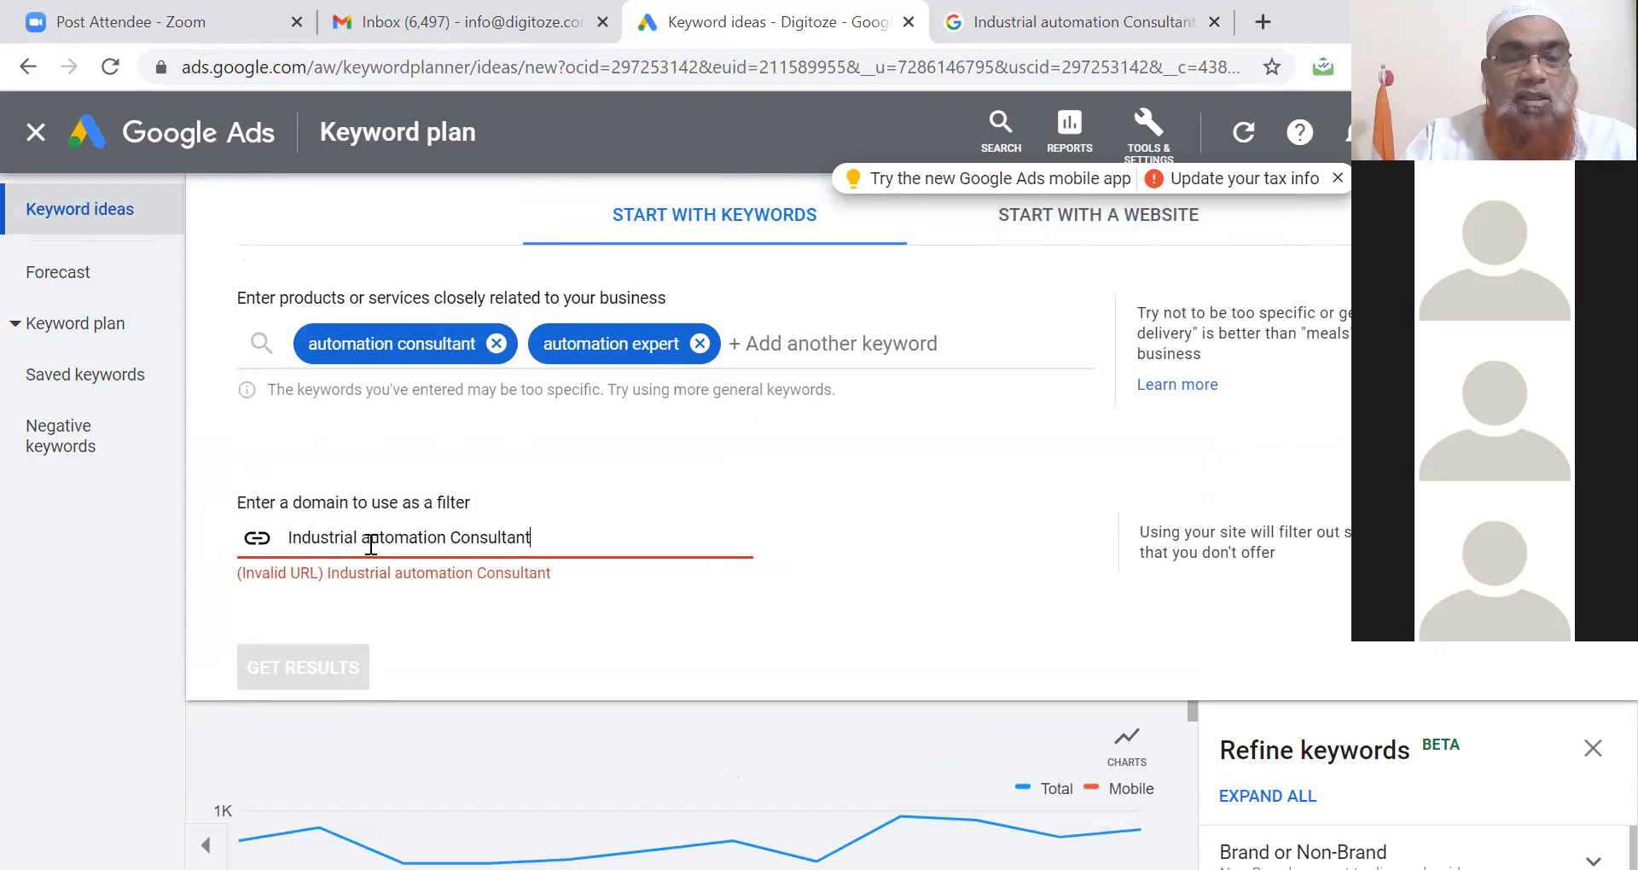
pyautogui.tripleClick(485, 539)
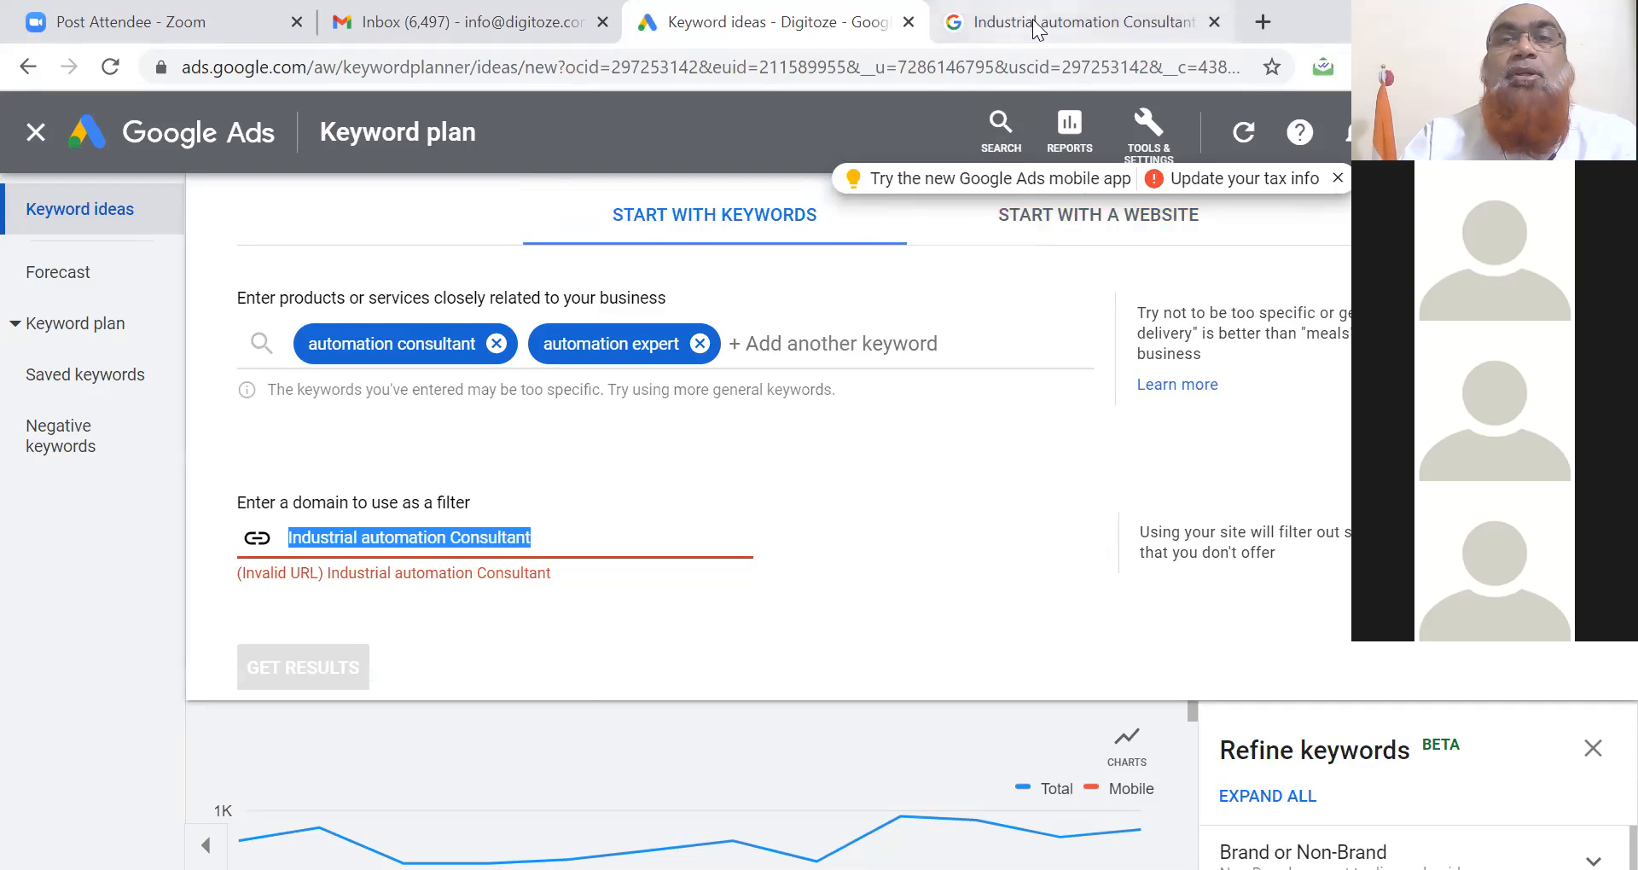
# - Switch to the Google results tab, open the automationconsultant Wix site there and copy its full address
pyautogui.click(1075, 22)
pyautogui.click(862, 66)
pyautogui.write('su')
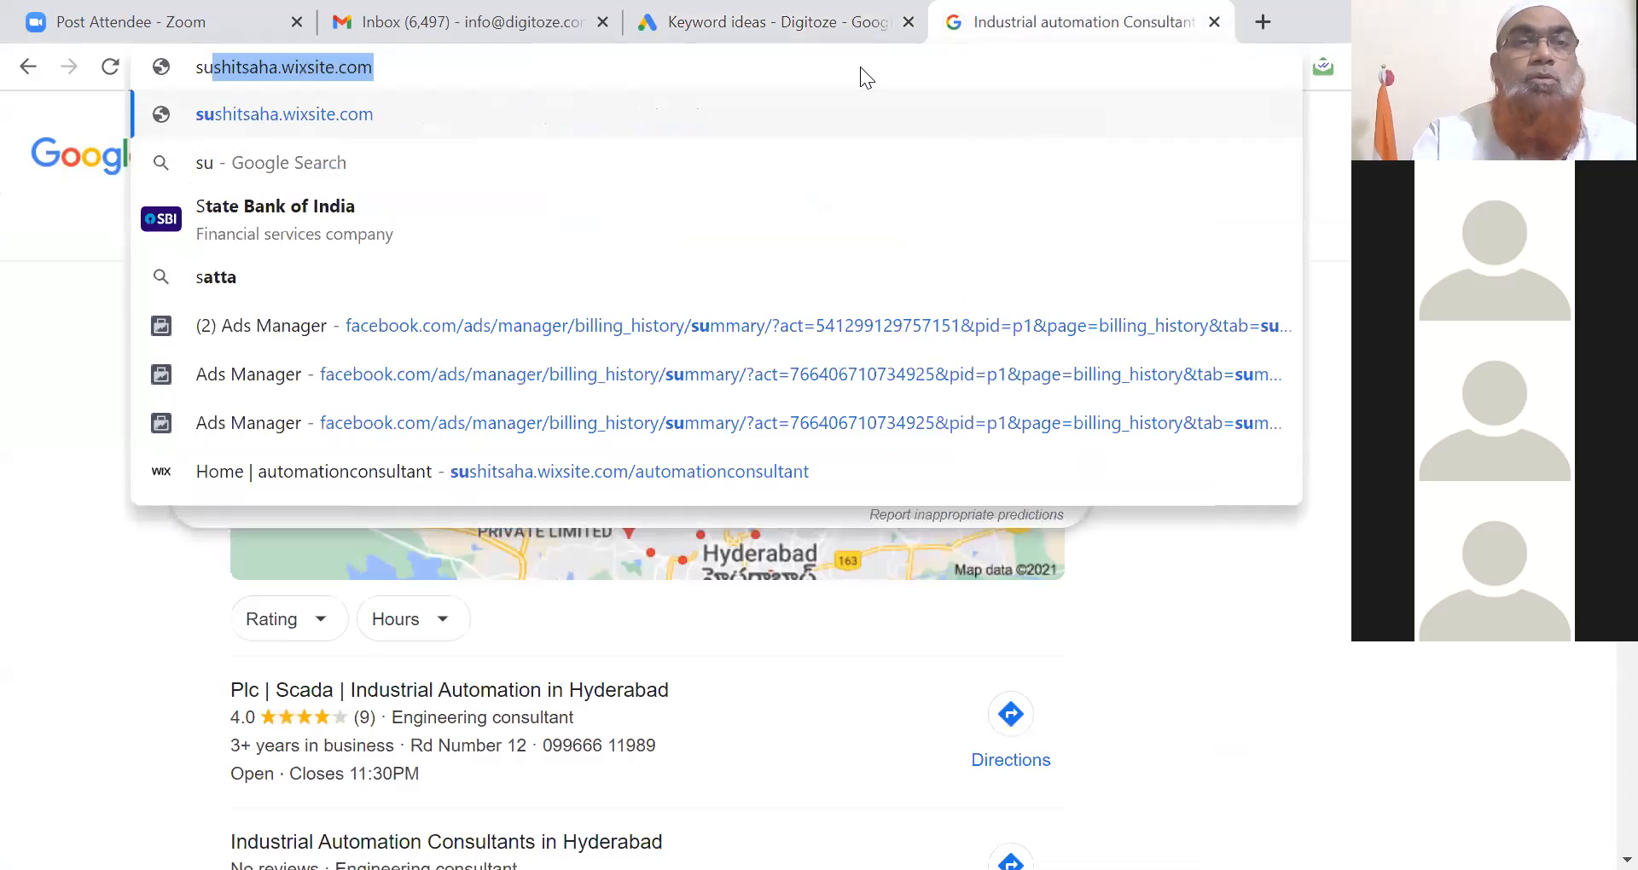
pyautogui.press('Right')
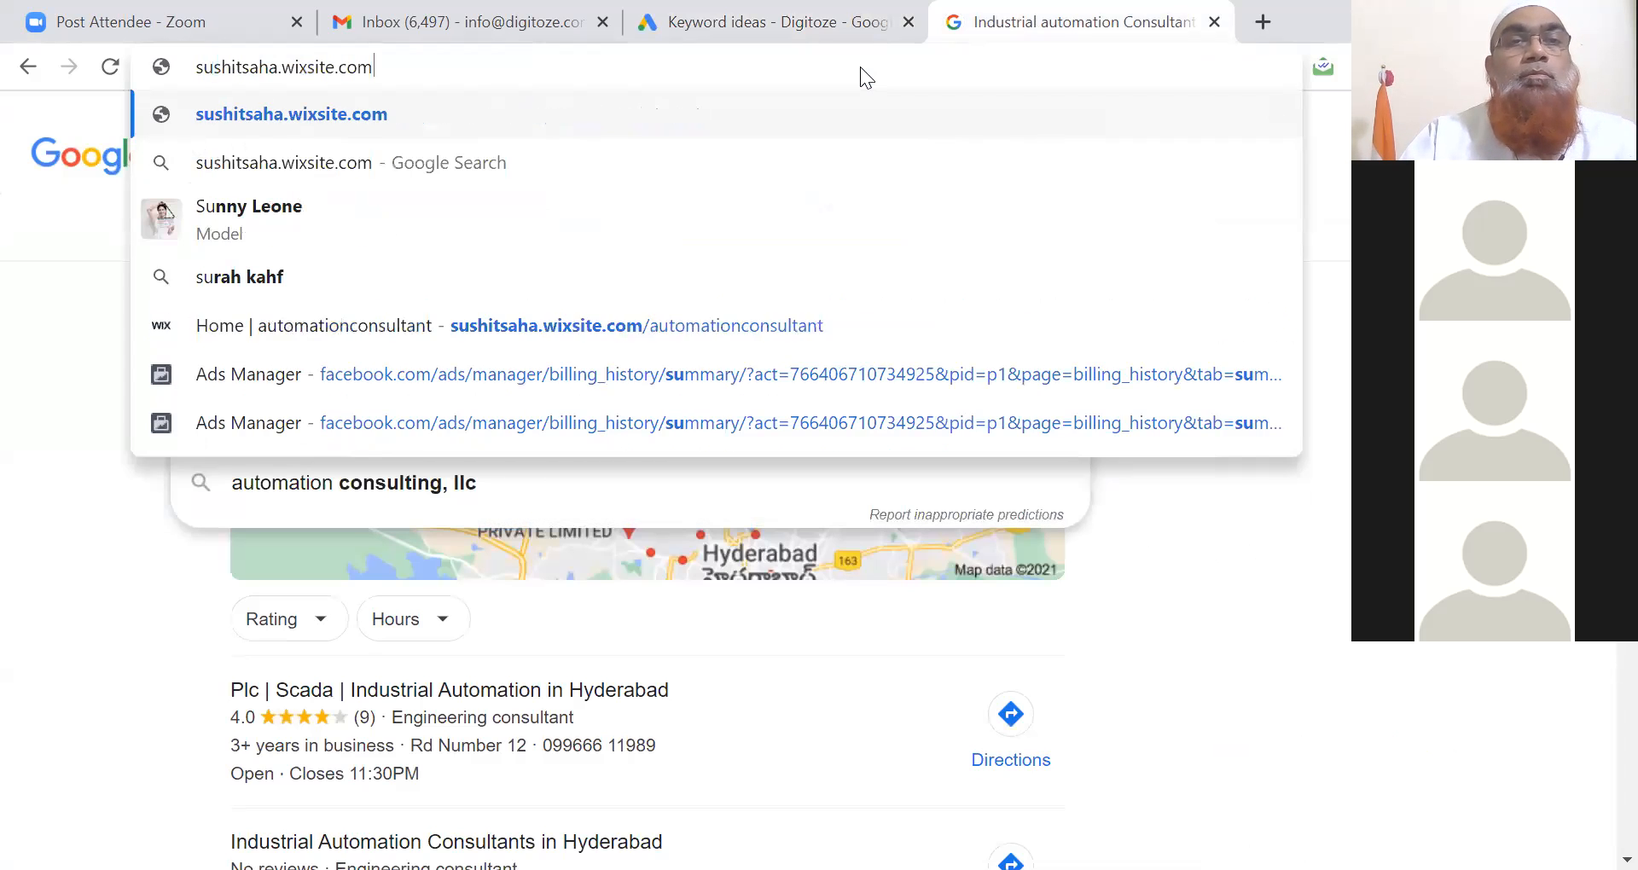
pyautogui.press('Down')
pyautogui.press('Down')
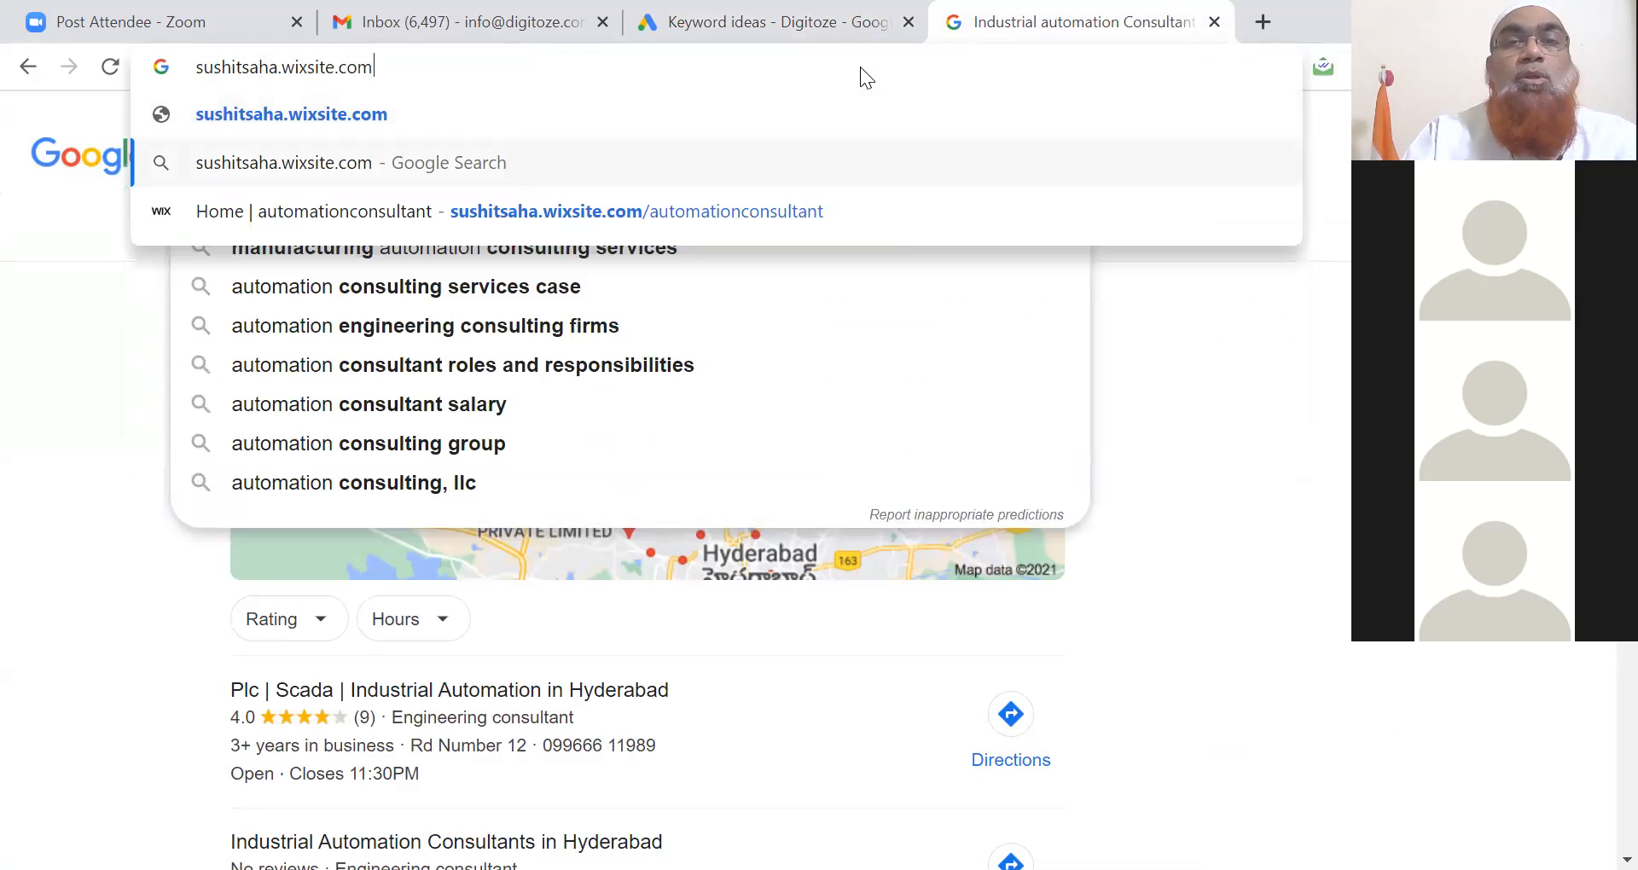
pyautogui.press('Return')
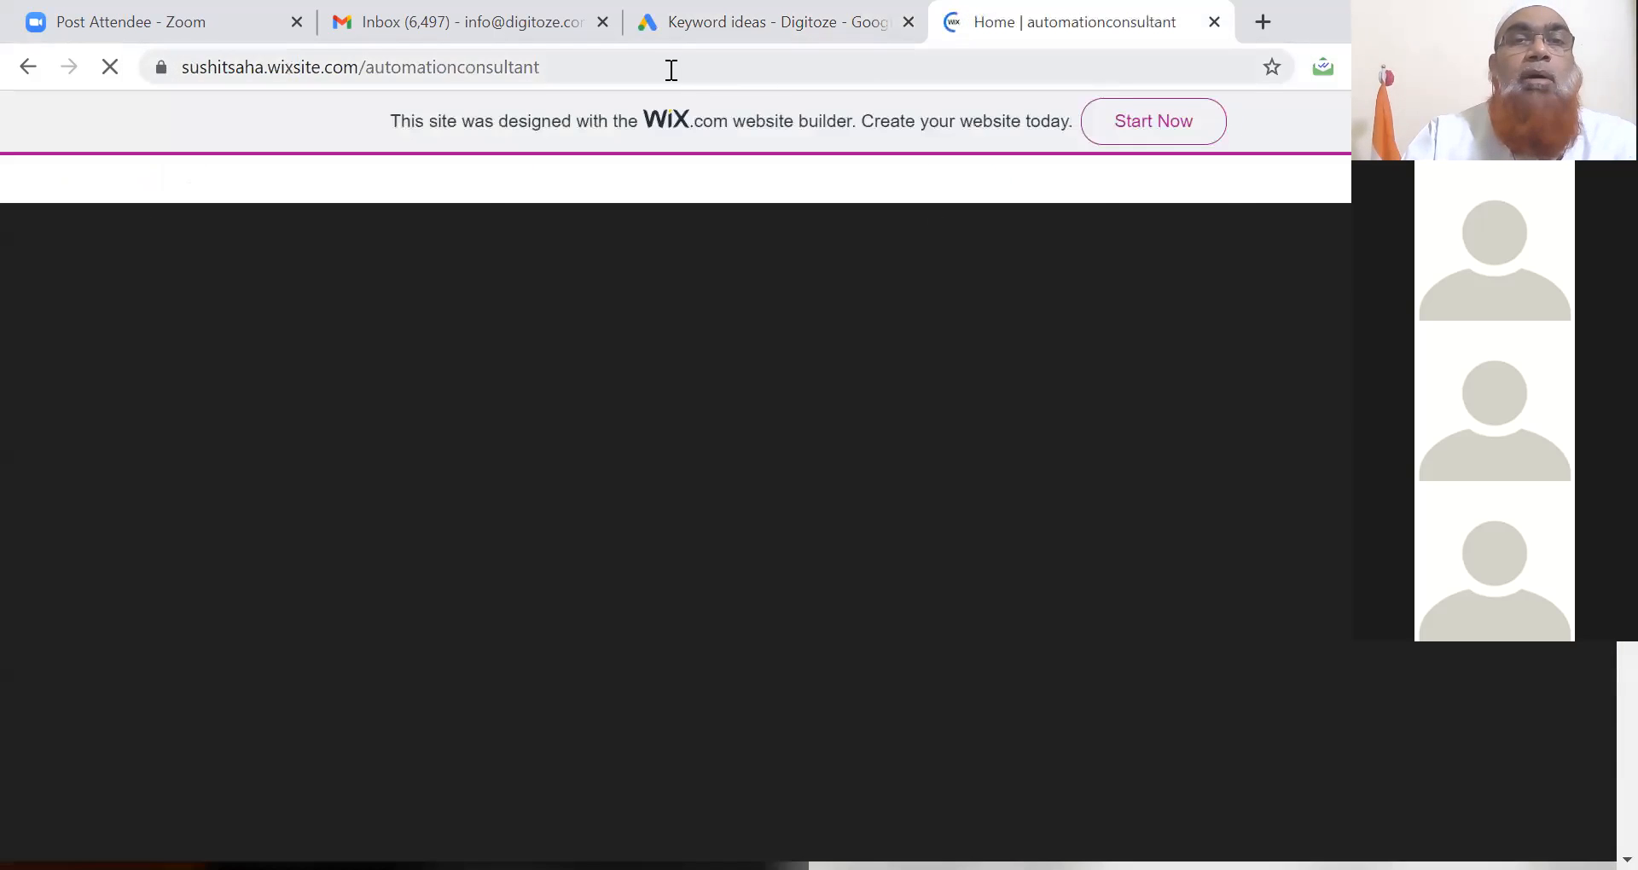
pyautogui.click(671, 67)
pyautogui.hotkey('ctrl', 'c')
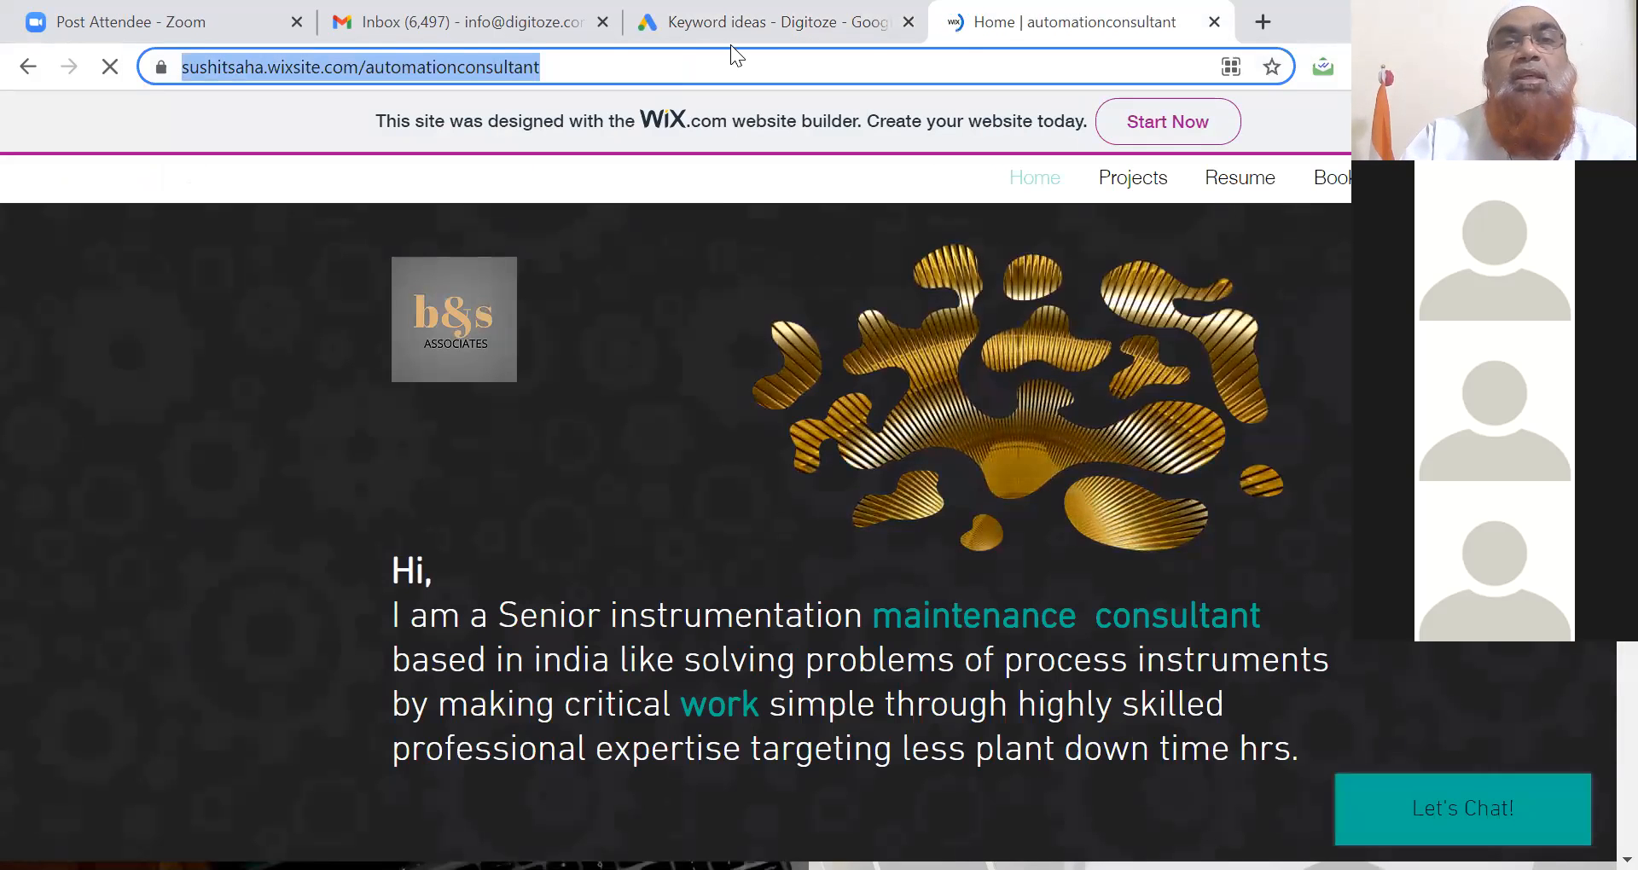
# - Return to Keyword Planner, use the copied automationconsultant Wix address as the domain filter, get the results and review them
pyautogui.click(754, 26)
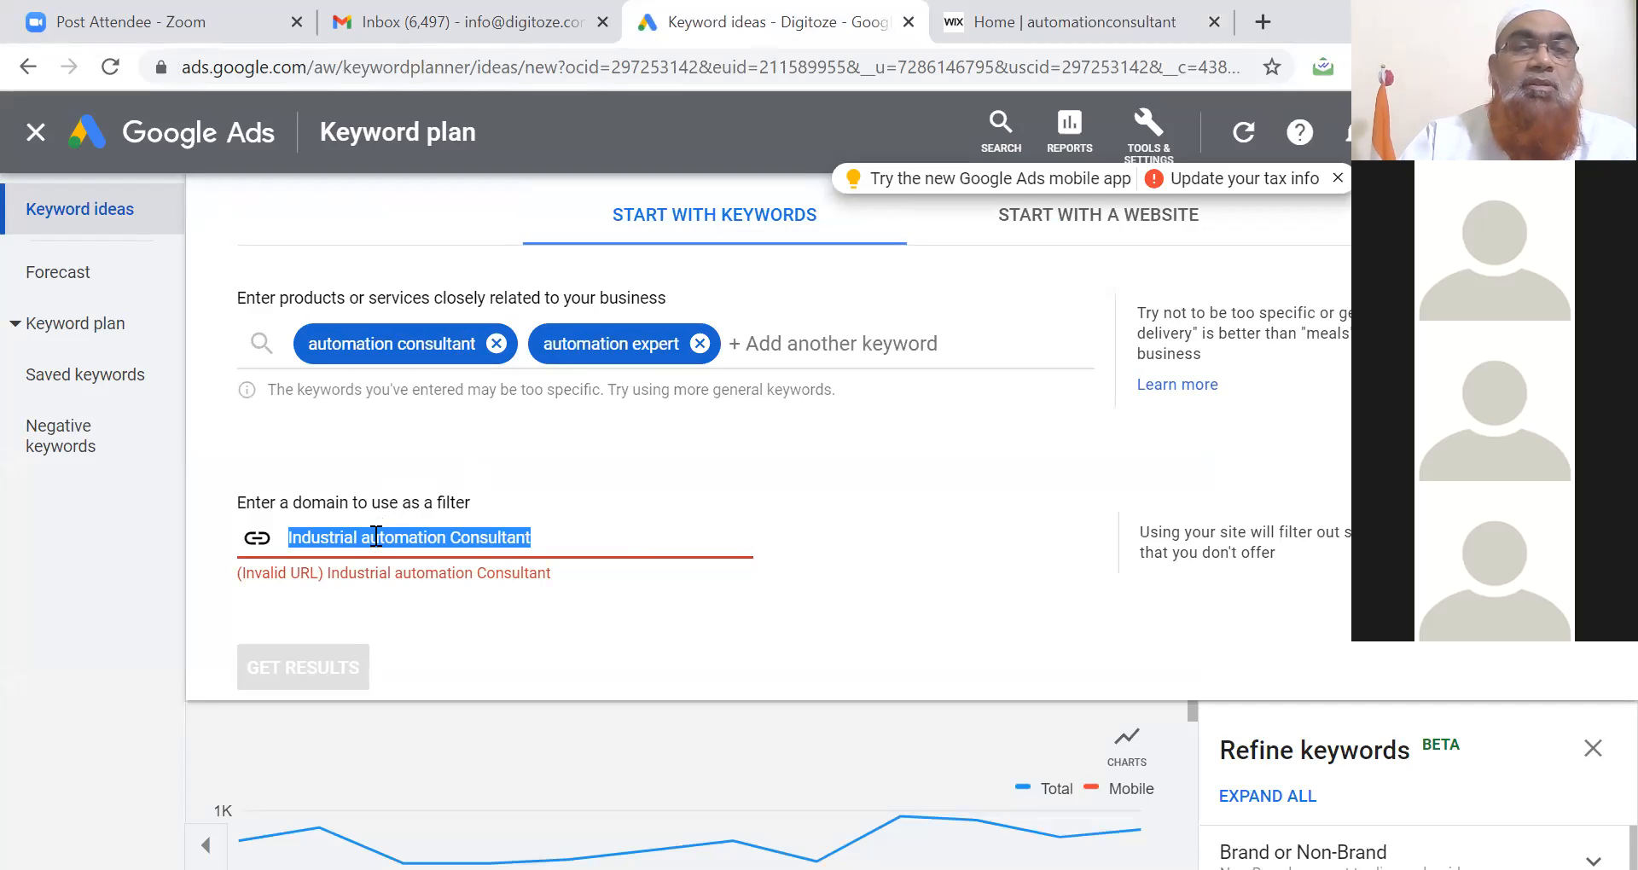
pyautogui.hotkey('ctrl', 'v')
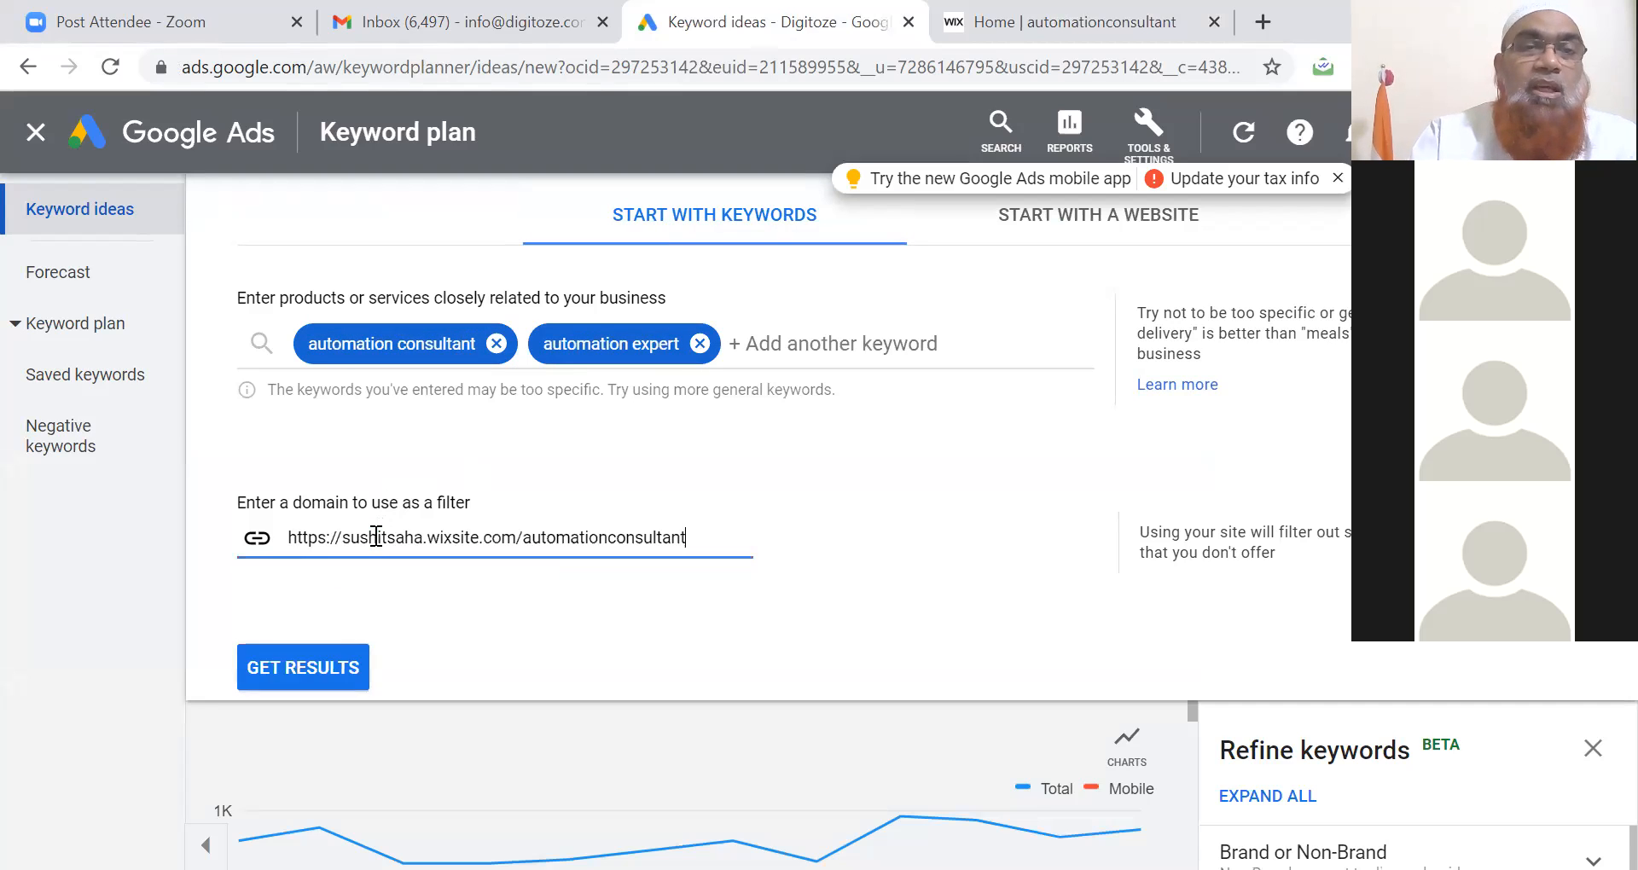
pyautogui.click(277, 669)
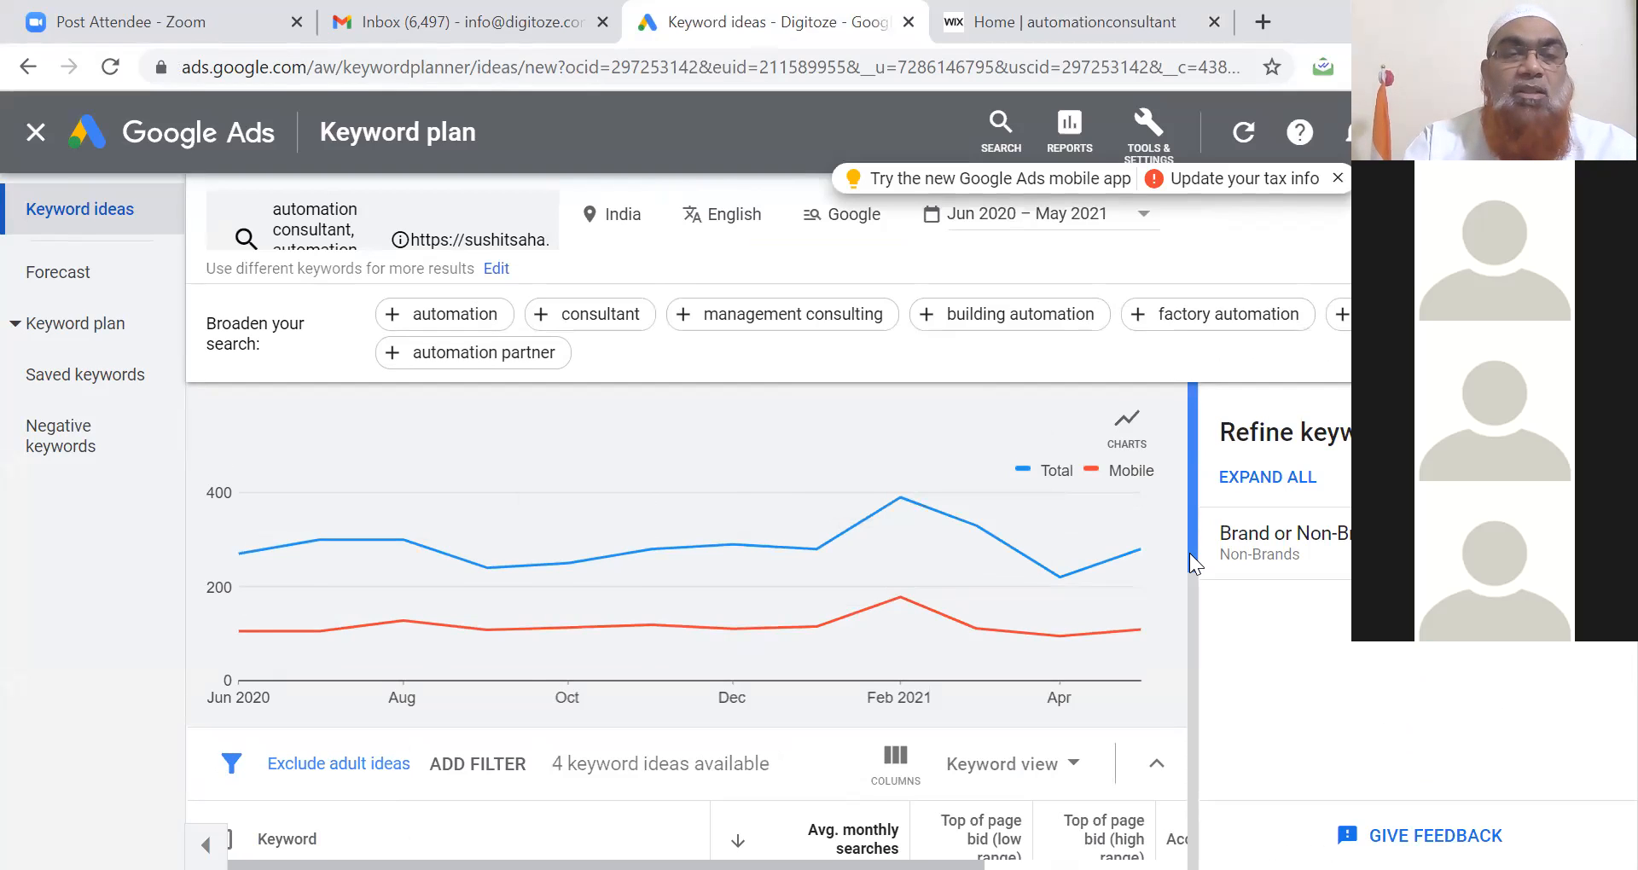
pyautogui.moveTo(1190, 553); pyautogui.dragTo(1176, 695)
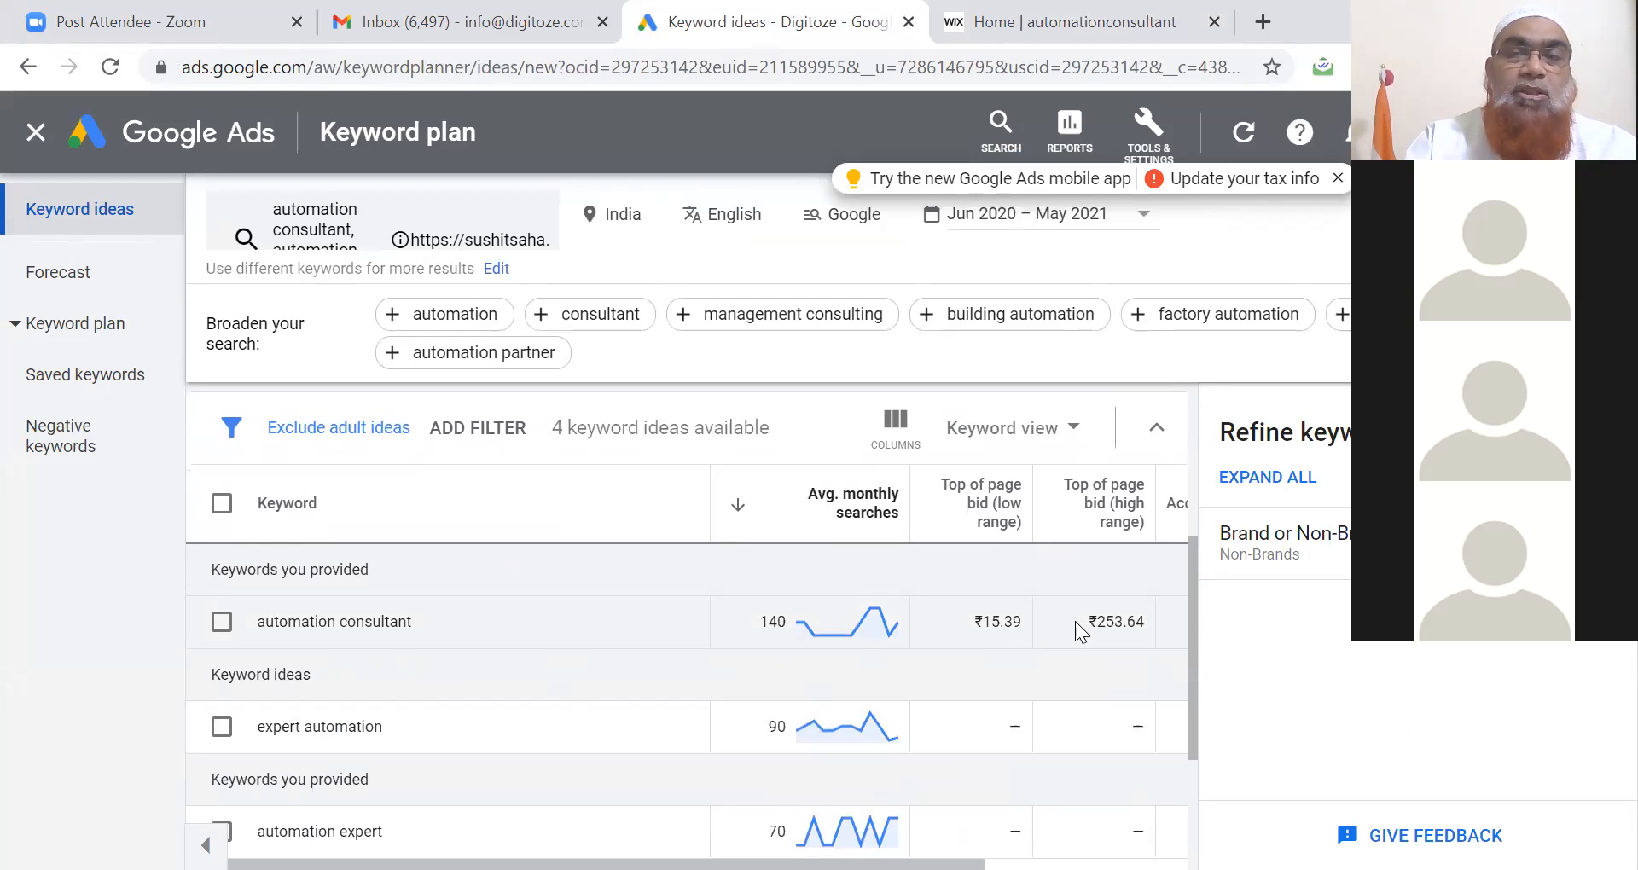
pyautogui.moveTo(1192, 678); pyautogui.dragTo(1182, 459)
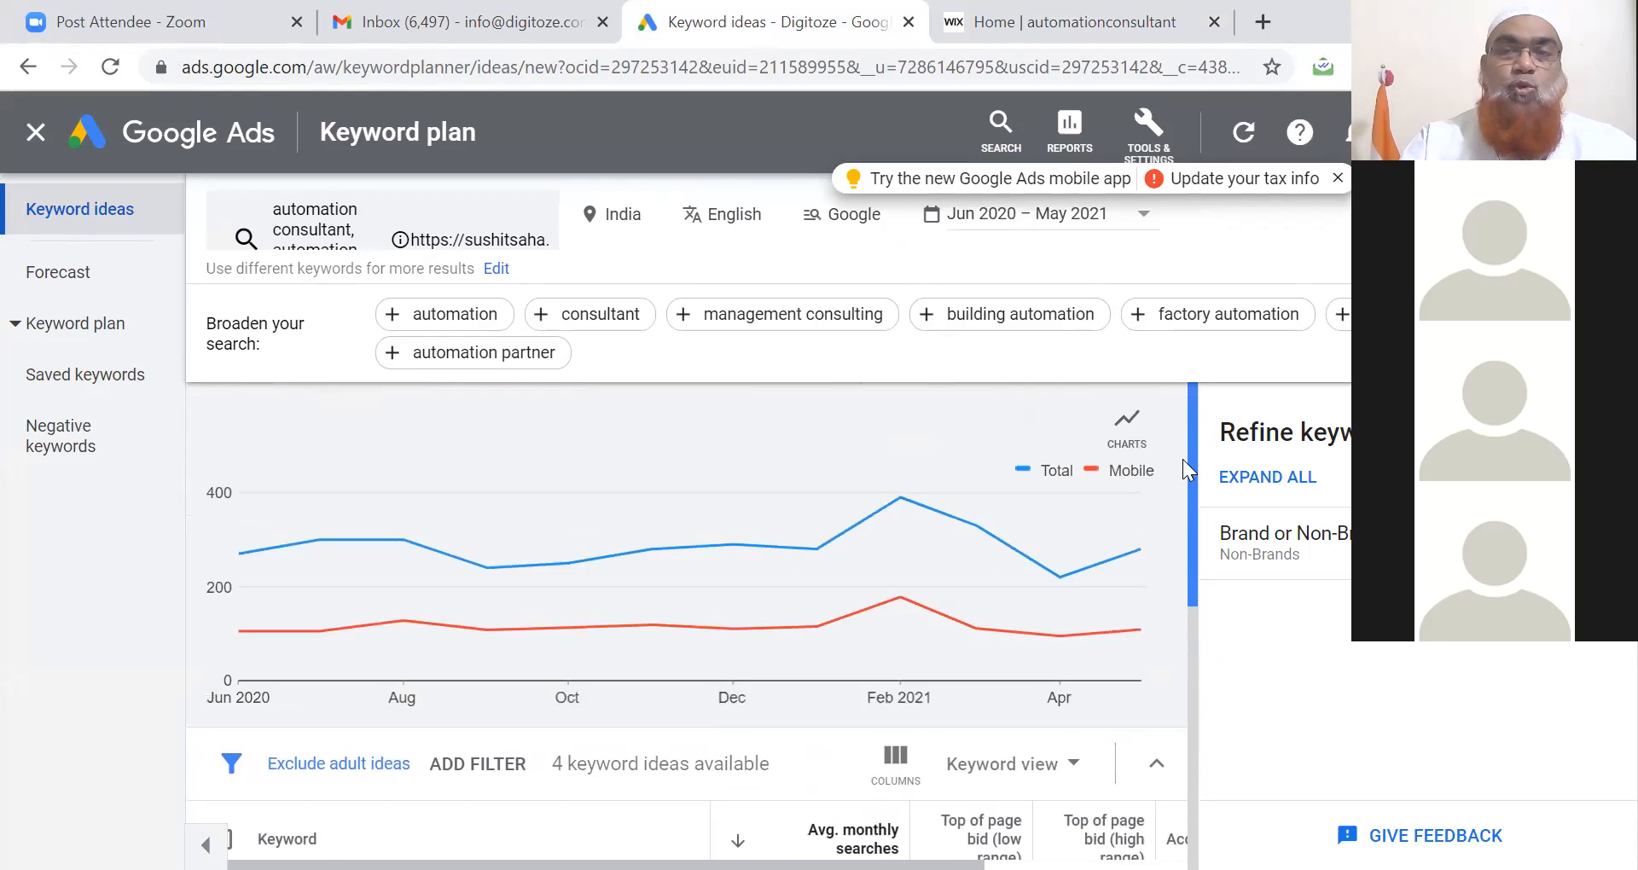
# - Clear the website from the domain filter, get the keyword ideas again and look over the unfiltered list
pyautogui.click(465, 248)
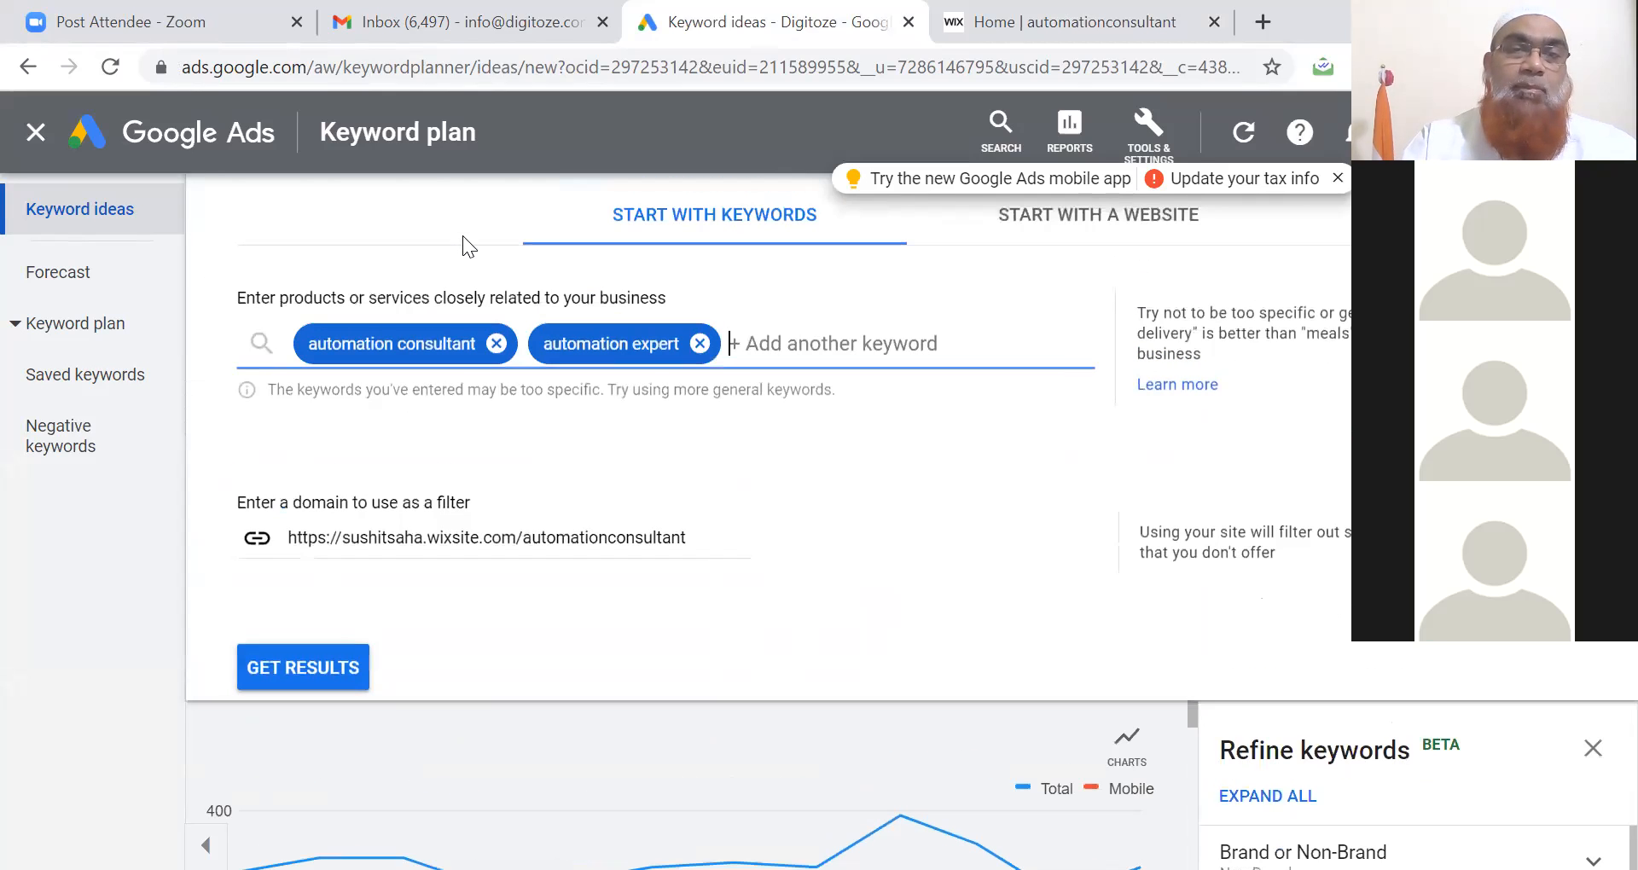
pyautogui.tripleClick(682, 536)
pyautogui.press('BackSpace')
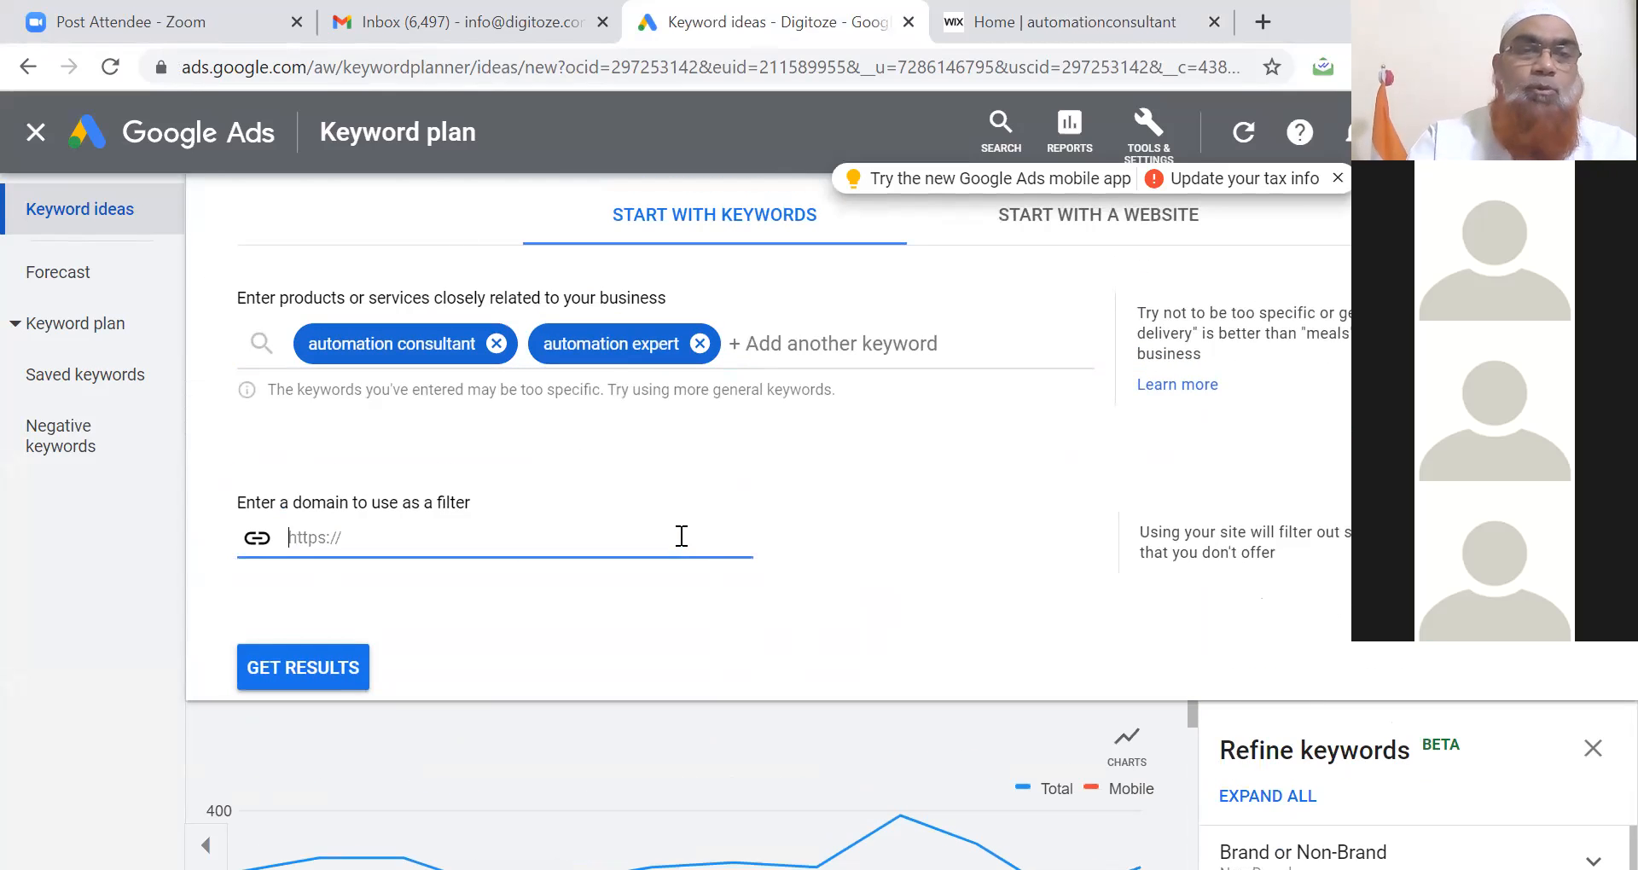
pyautogui.click(283, 673)
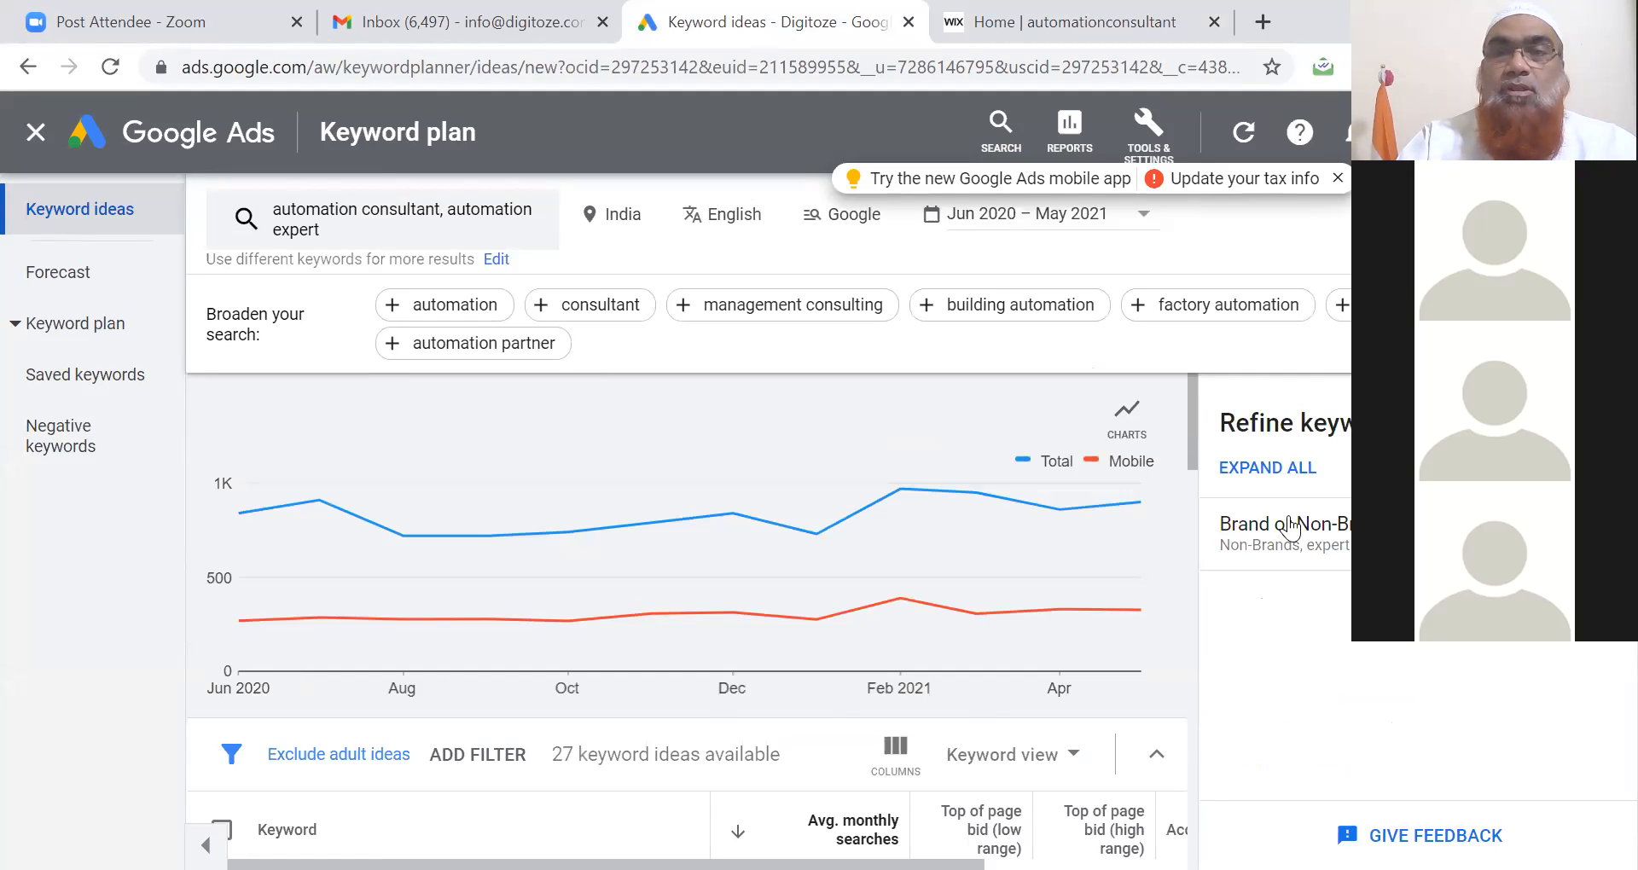
pyautogui.moveTo(1192, 394); pyautogui.dragTo(1188, 523)
pyautogui.moveTo(1209, 469); pyautogui.dragTo(1194, 380)
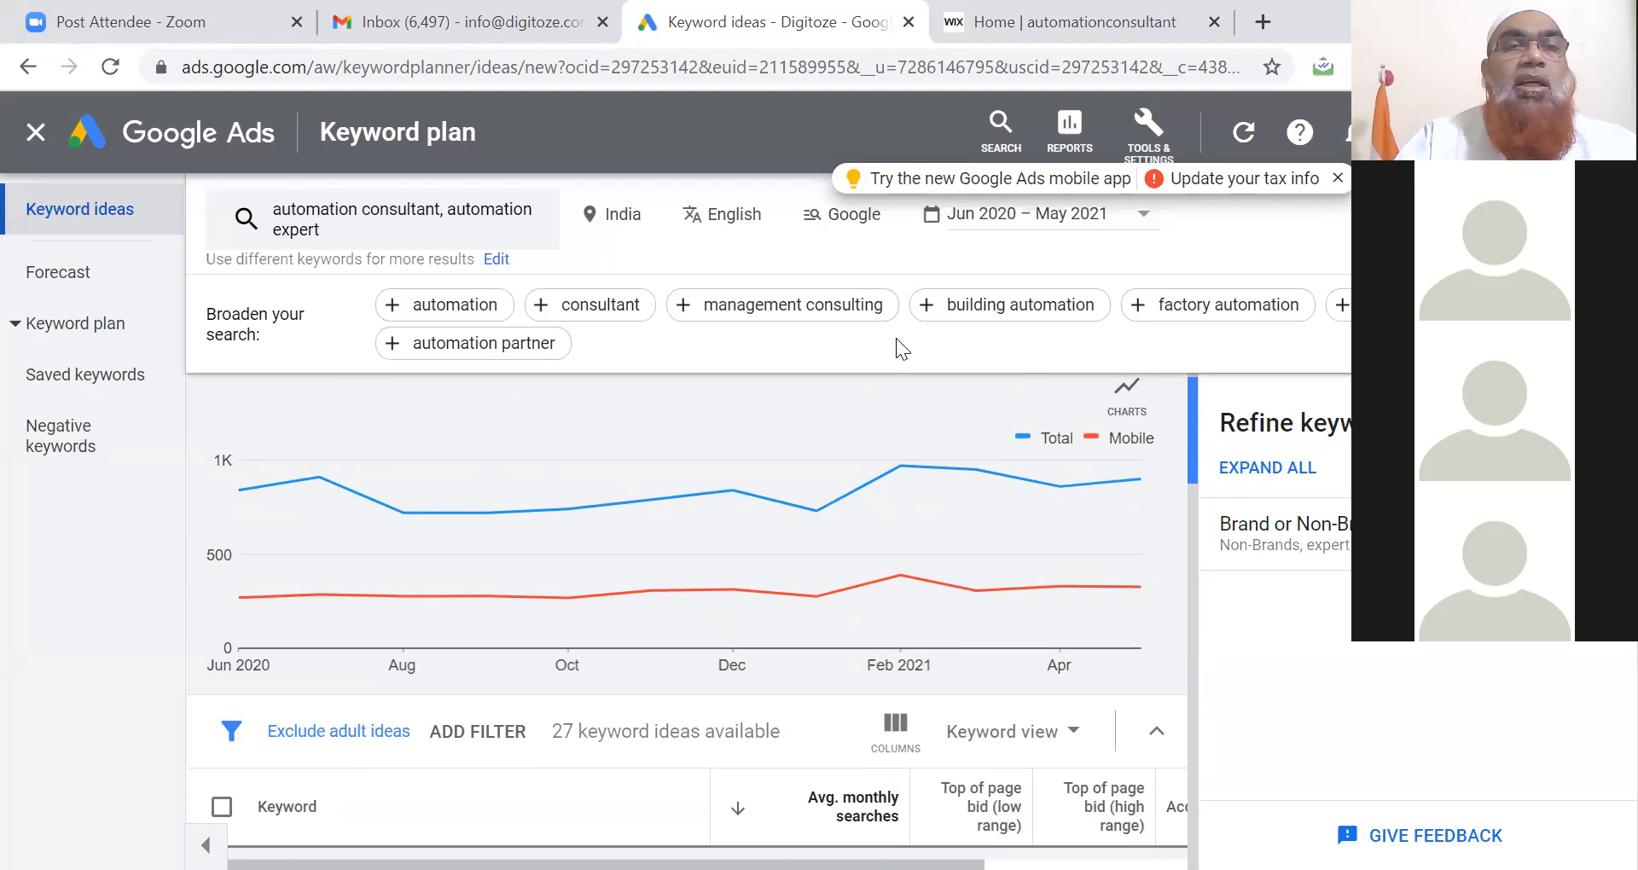
# - Reopen the keyword search, then copy the phrase "instrumentation maintenance consultant" from the automationconsultant site's introduction
pyautogui.click(492, 209)
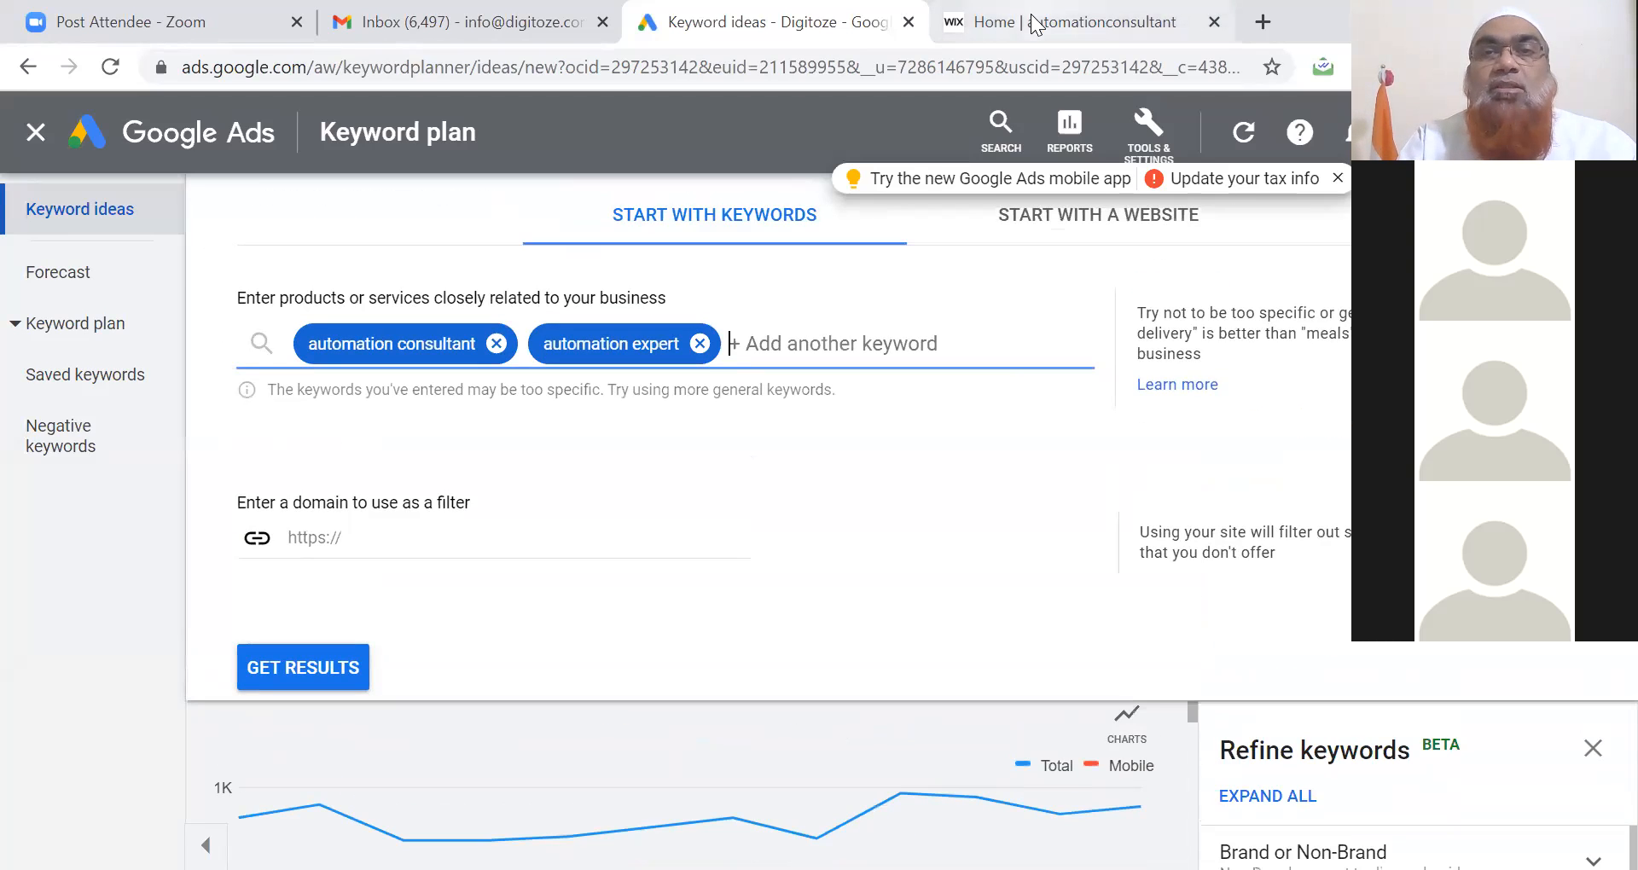
pyautogui.click(1067, 22)
pyautogui.click(657, 640)
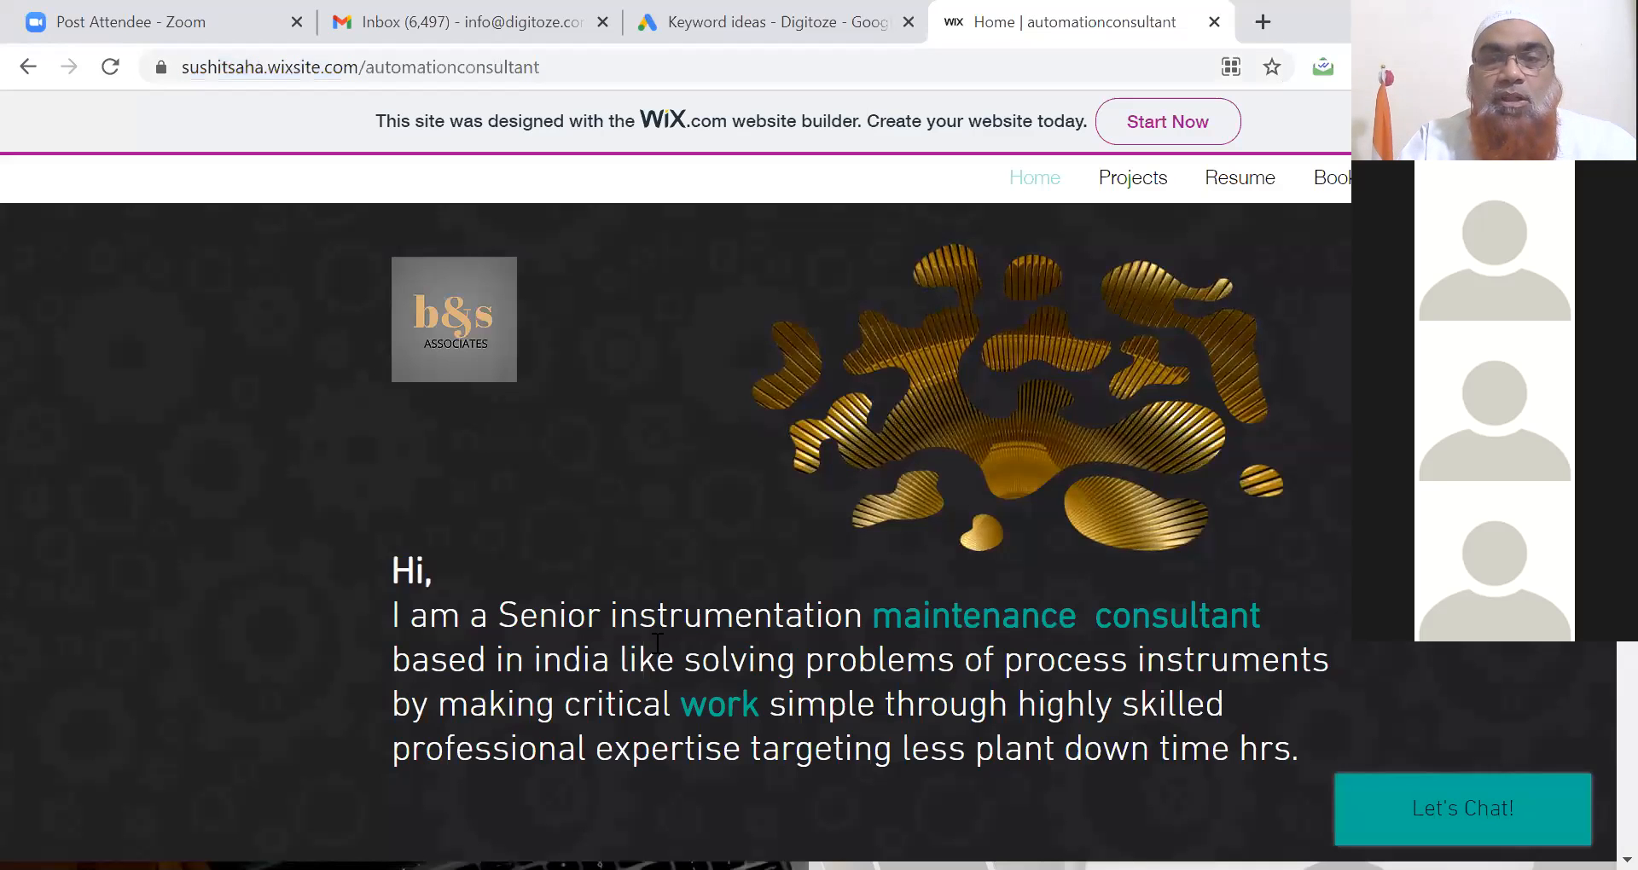
pyautogui.scroll(-1, 657, 640)
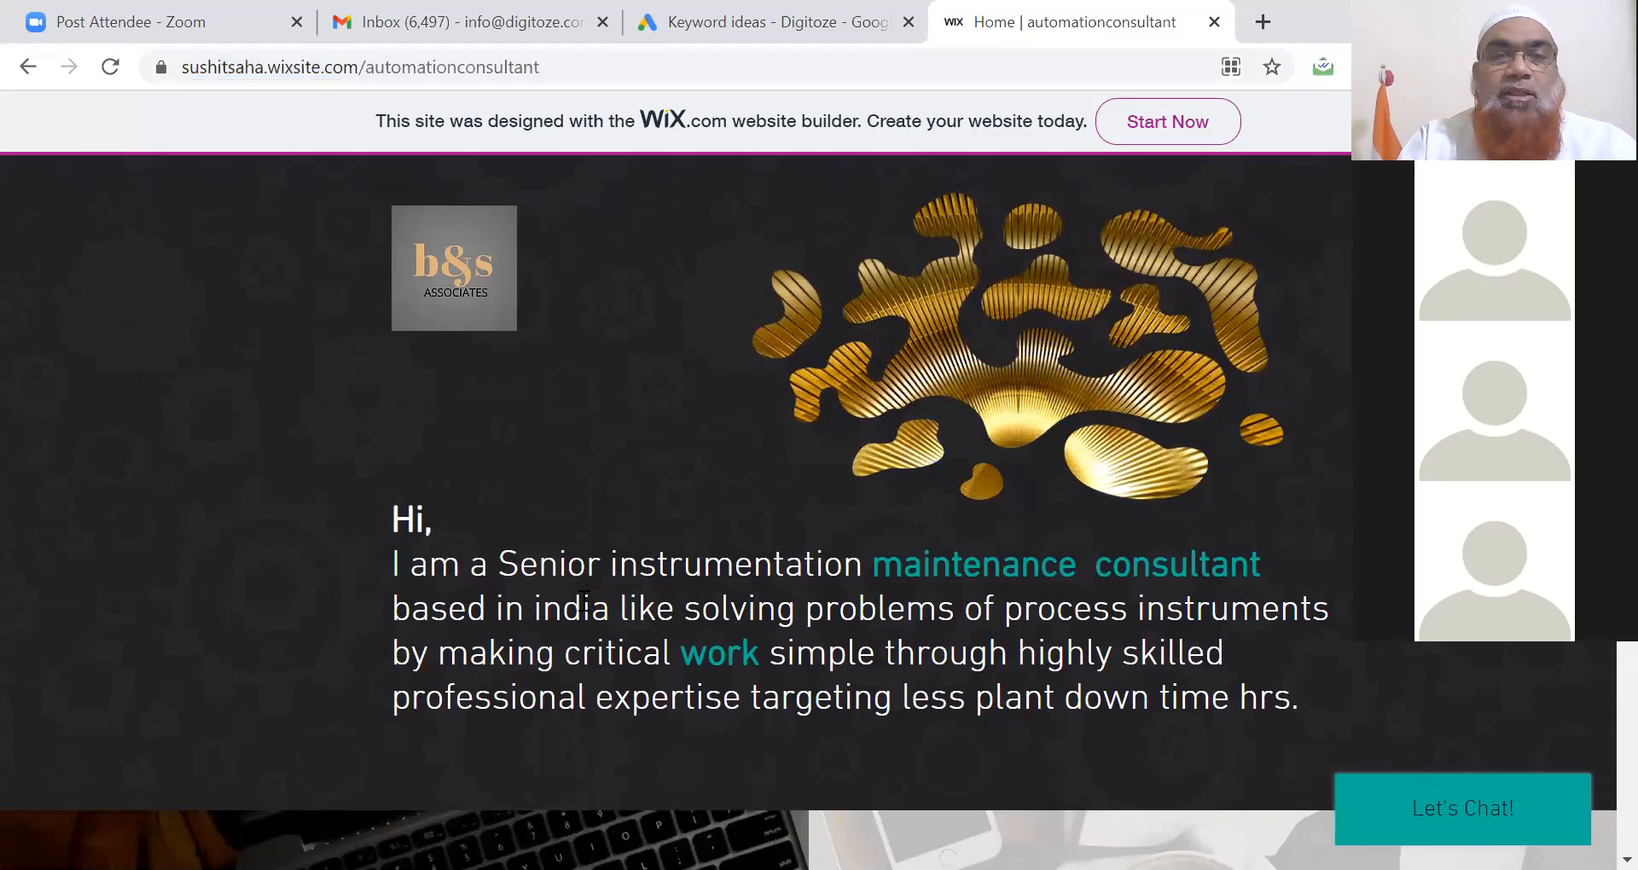
pyautogui.moveTo(612, 563); pyautogui.dragTo(1259, 570)
pyautogui.hotkey('ctrl', 'c')
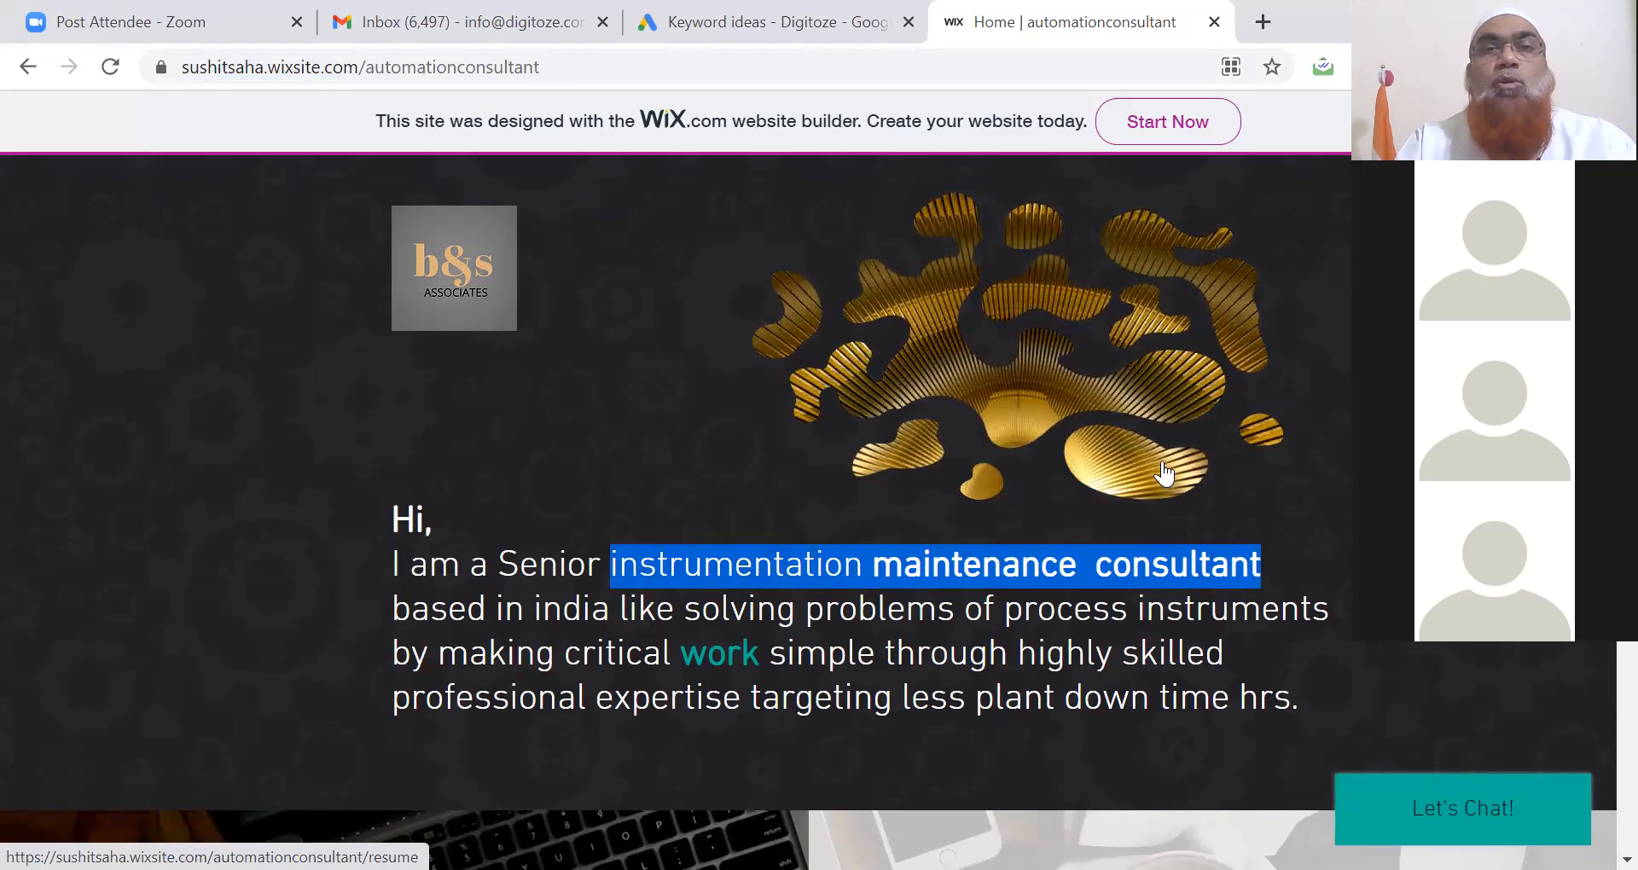
# - Back in Keyword Planner, add "instrumentation maintenance consultant" to the search keywords and get the results
pyautogui.click(783, 24)
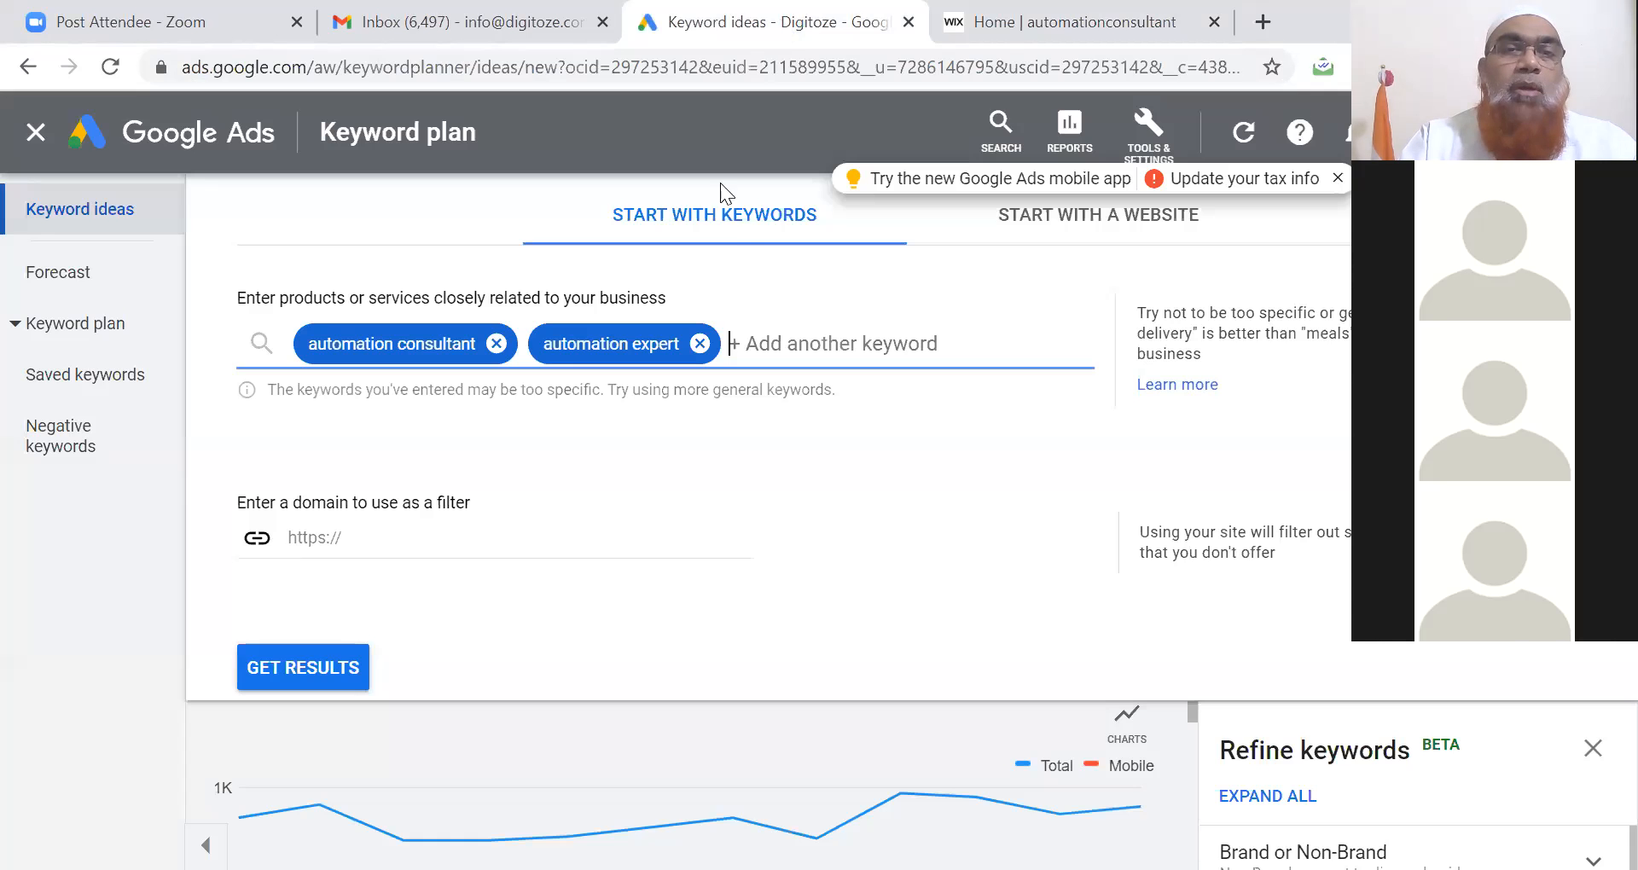
pyautogui.click(783, 342)
pyautogui.hotkey('ctrl', 'v')
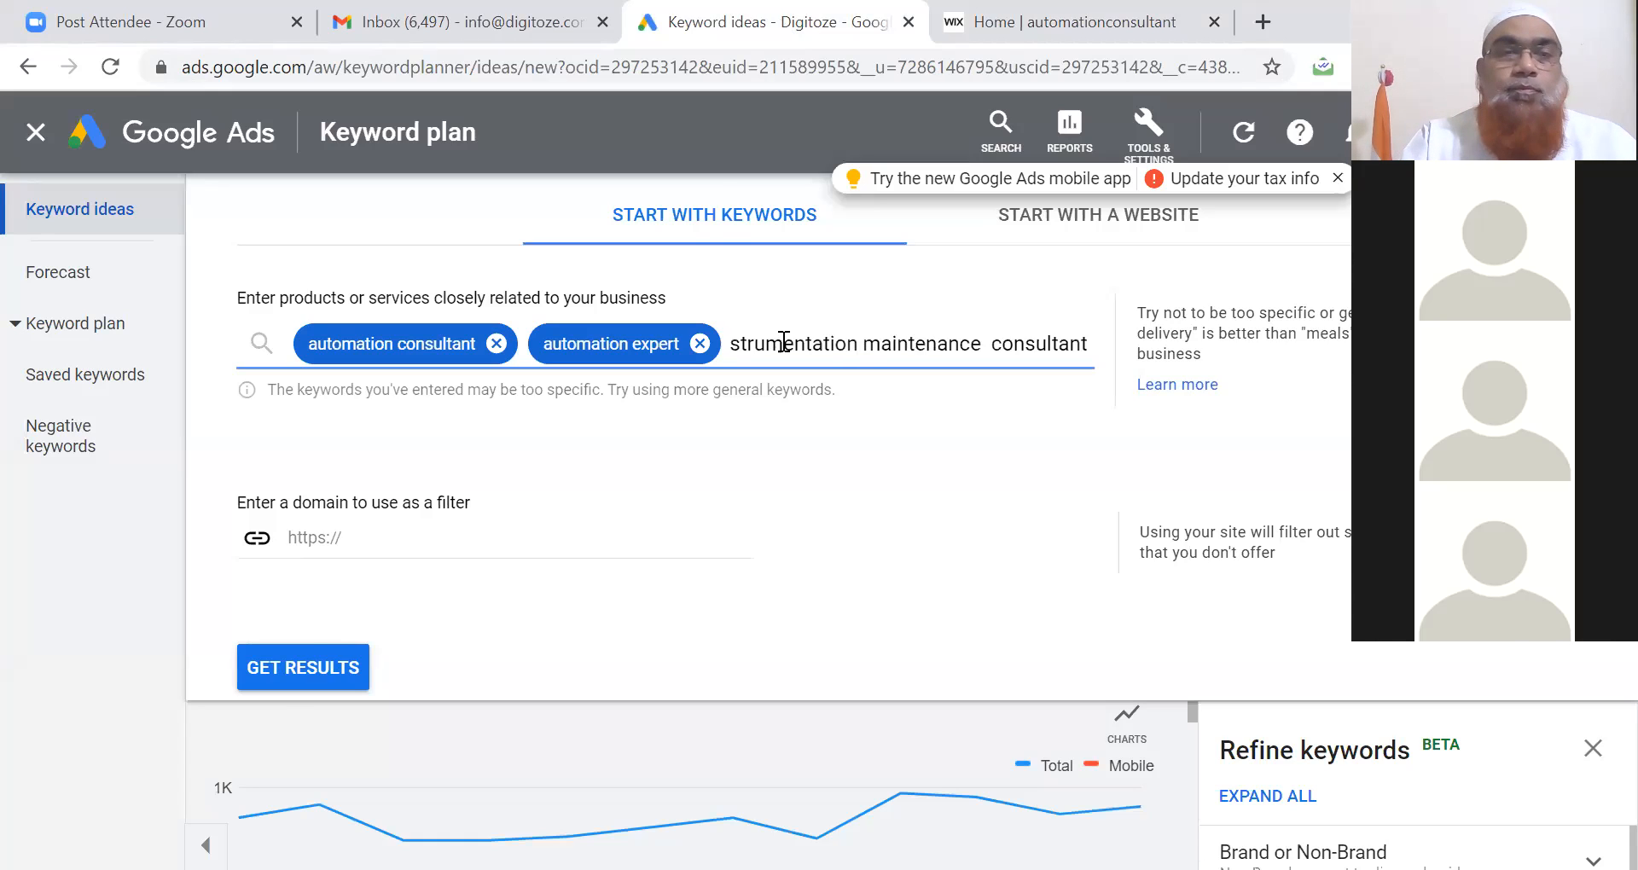
pyautogui.click(292, 681)
pyautogui.click(290, 662)
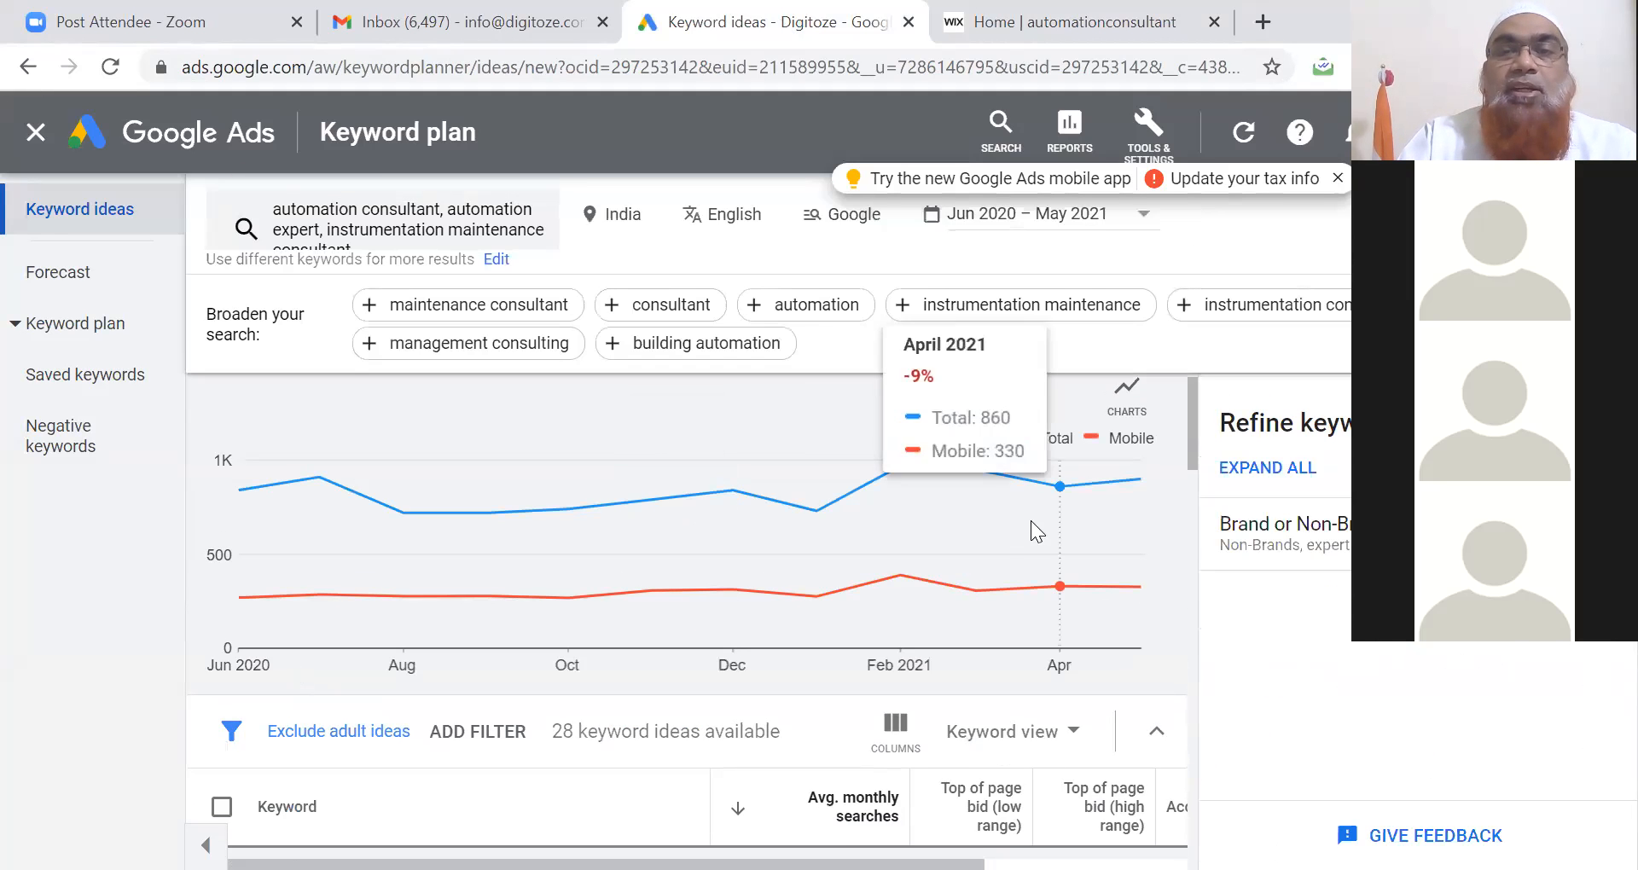
# - Review the keyword ideas and their monthly searches down to the provided keyword "instrumentation maintenance consultant"
pyautogui.moveTo(1192, 466); pyautogui.dragTo(1167, 589)
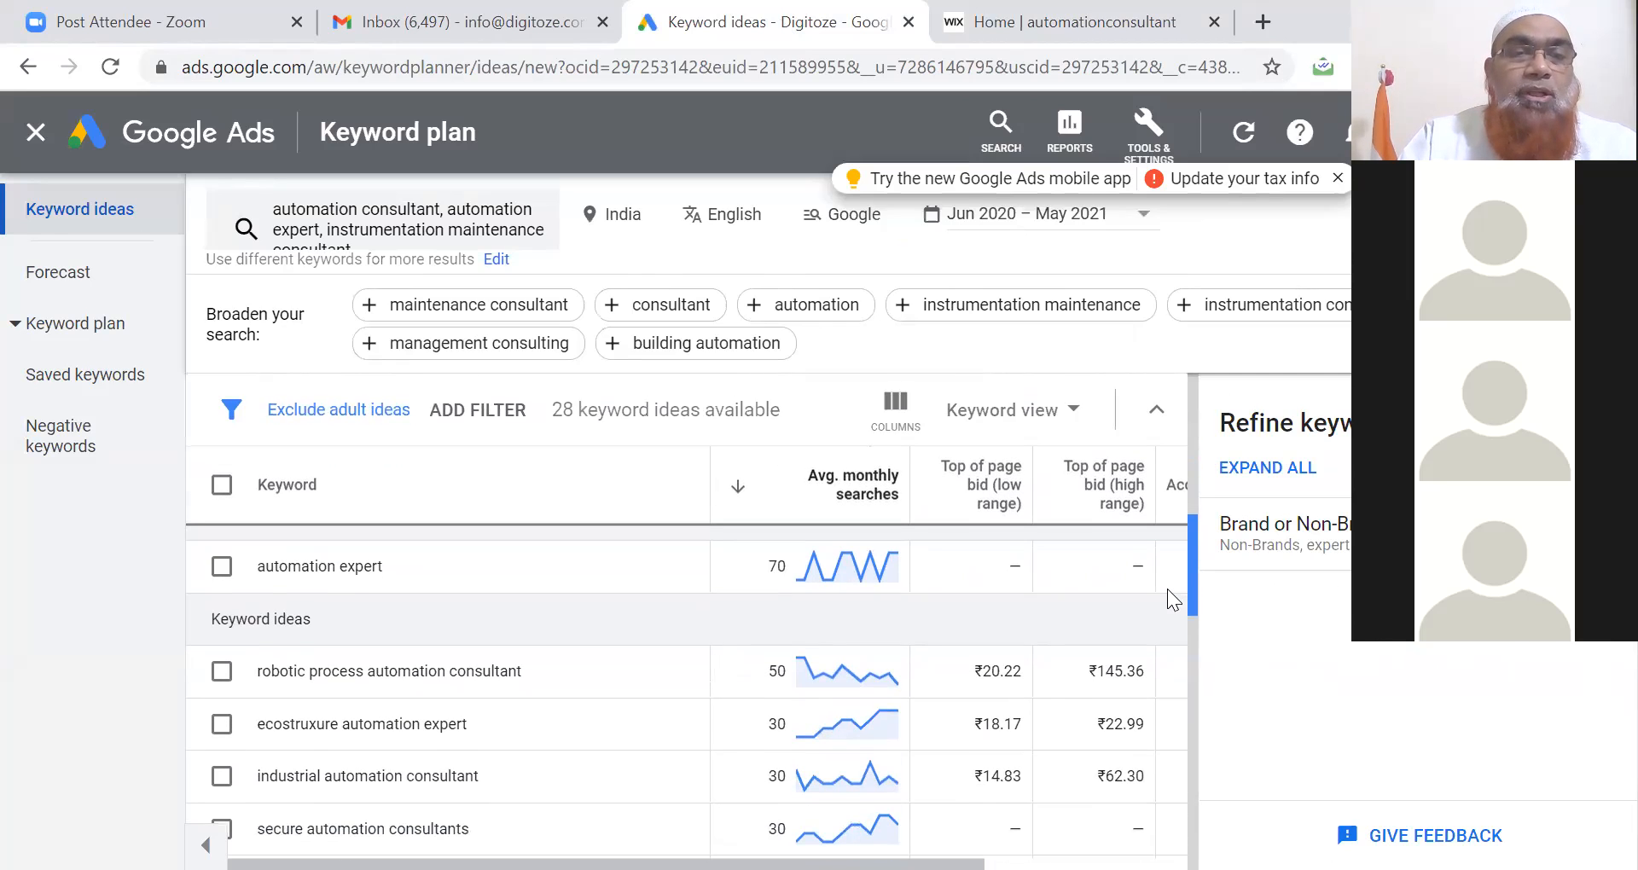
pyautogui.moveTo(1167, 589); pyautogui.dragTo(1152, 791)
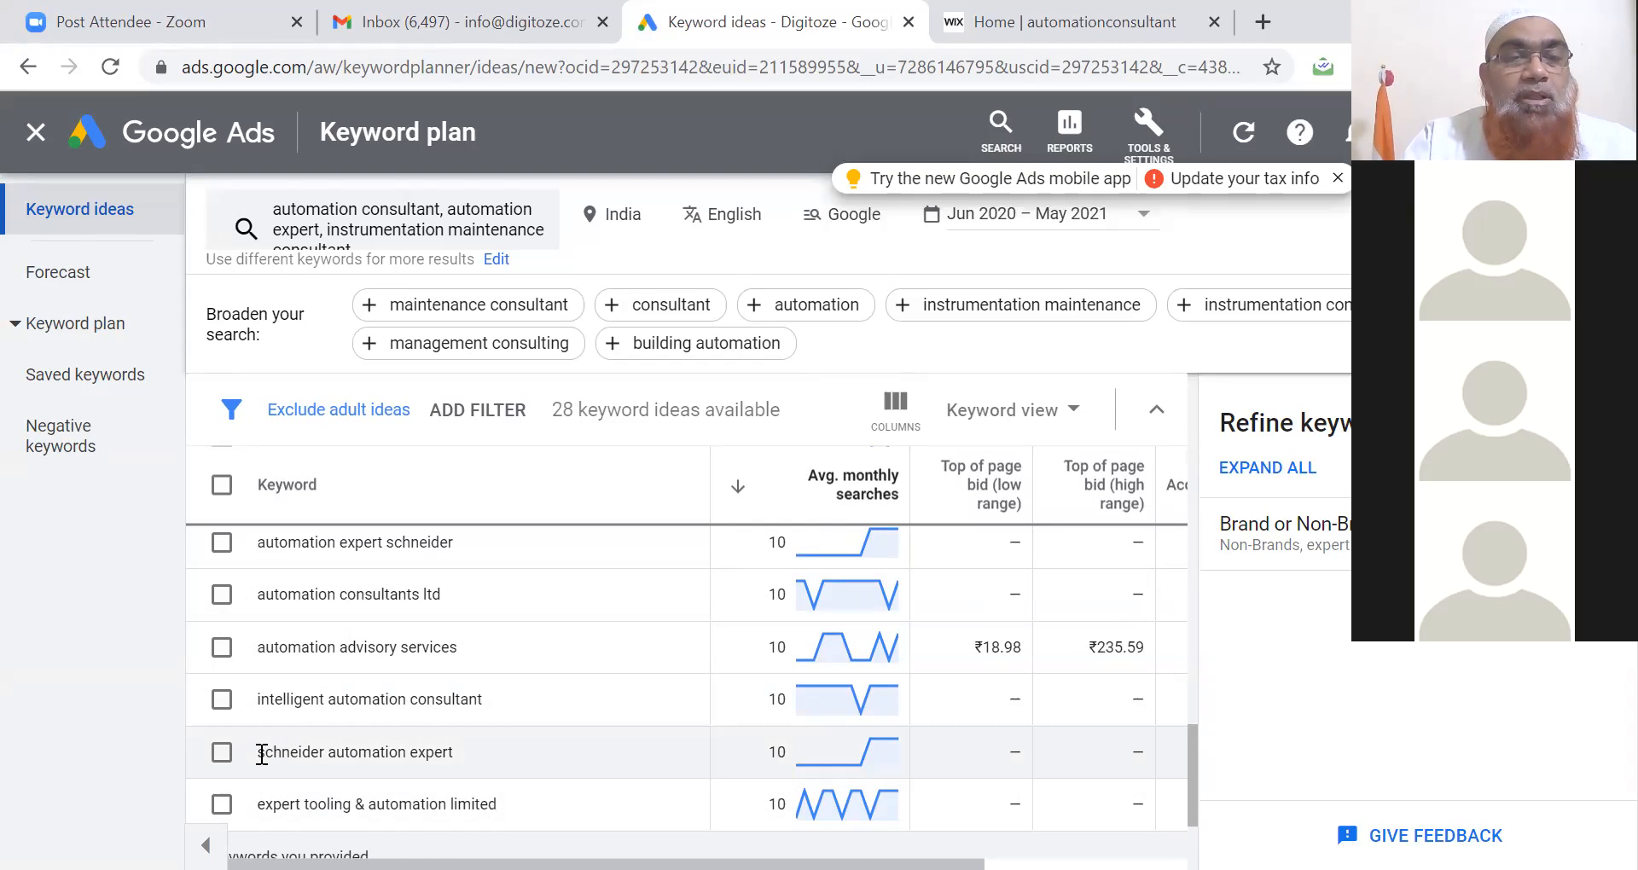
pyautogui.moveTo(261, 752); pyautogui.dragTo(394, 731)
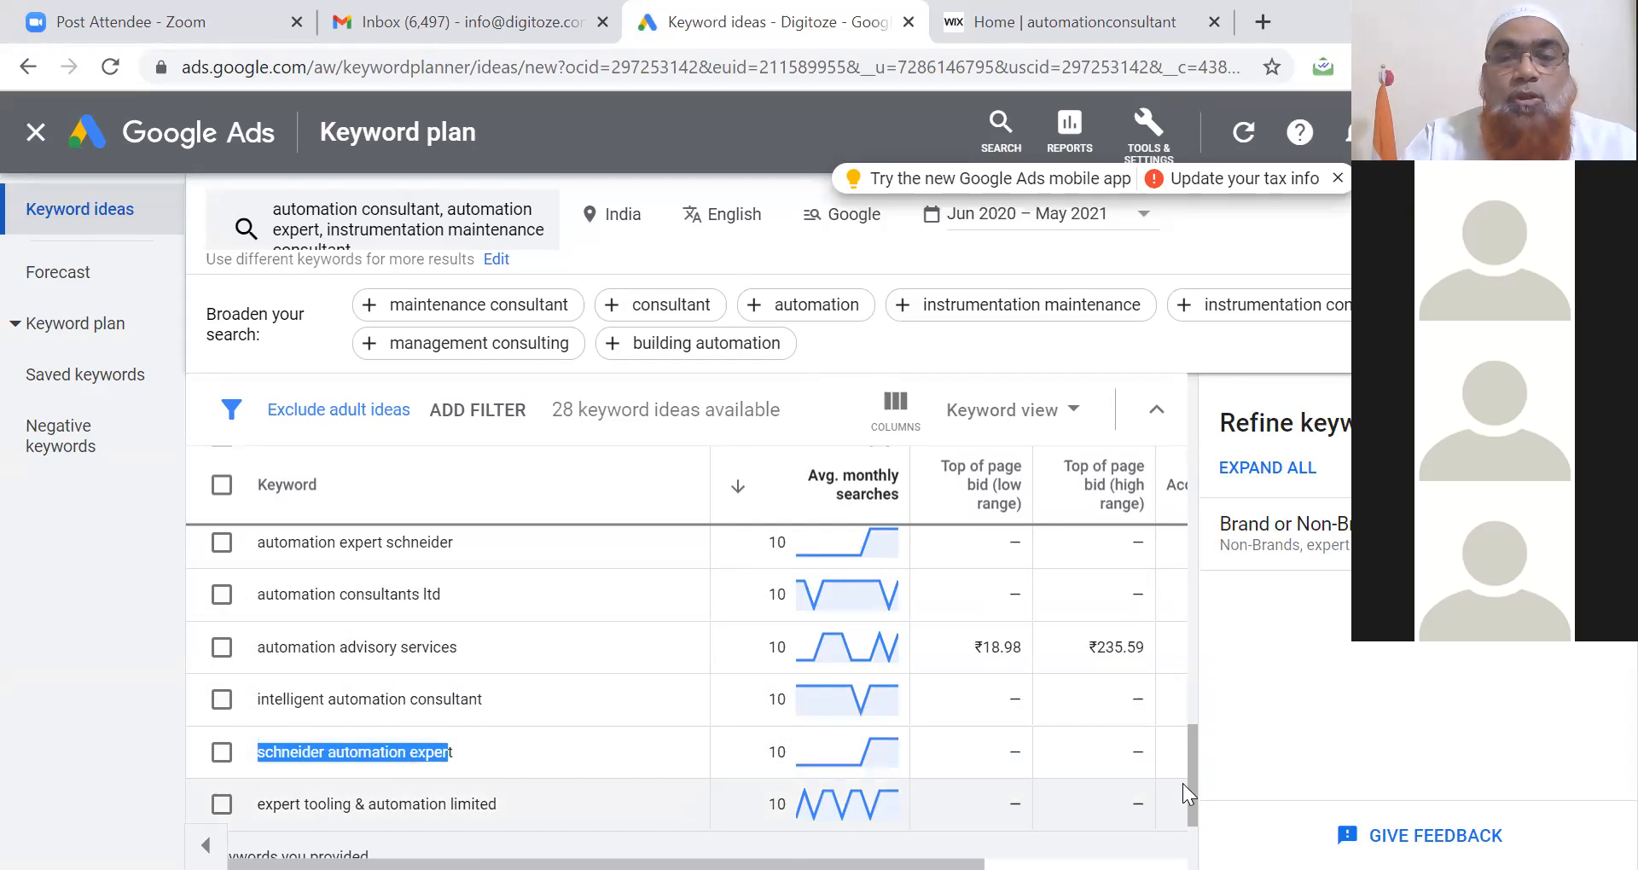
pyautogui.scroll(-3, 1188, 789)
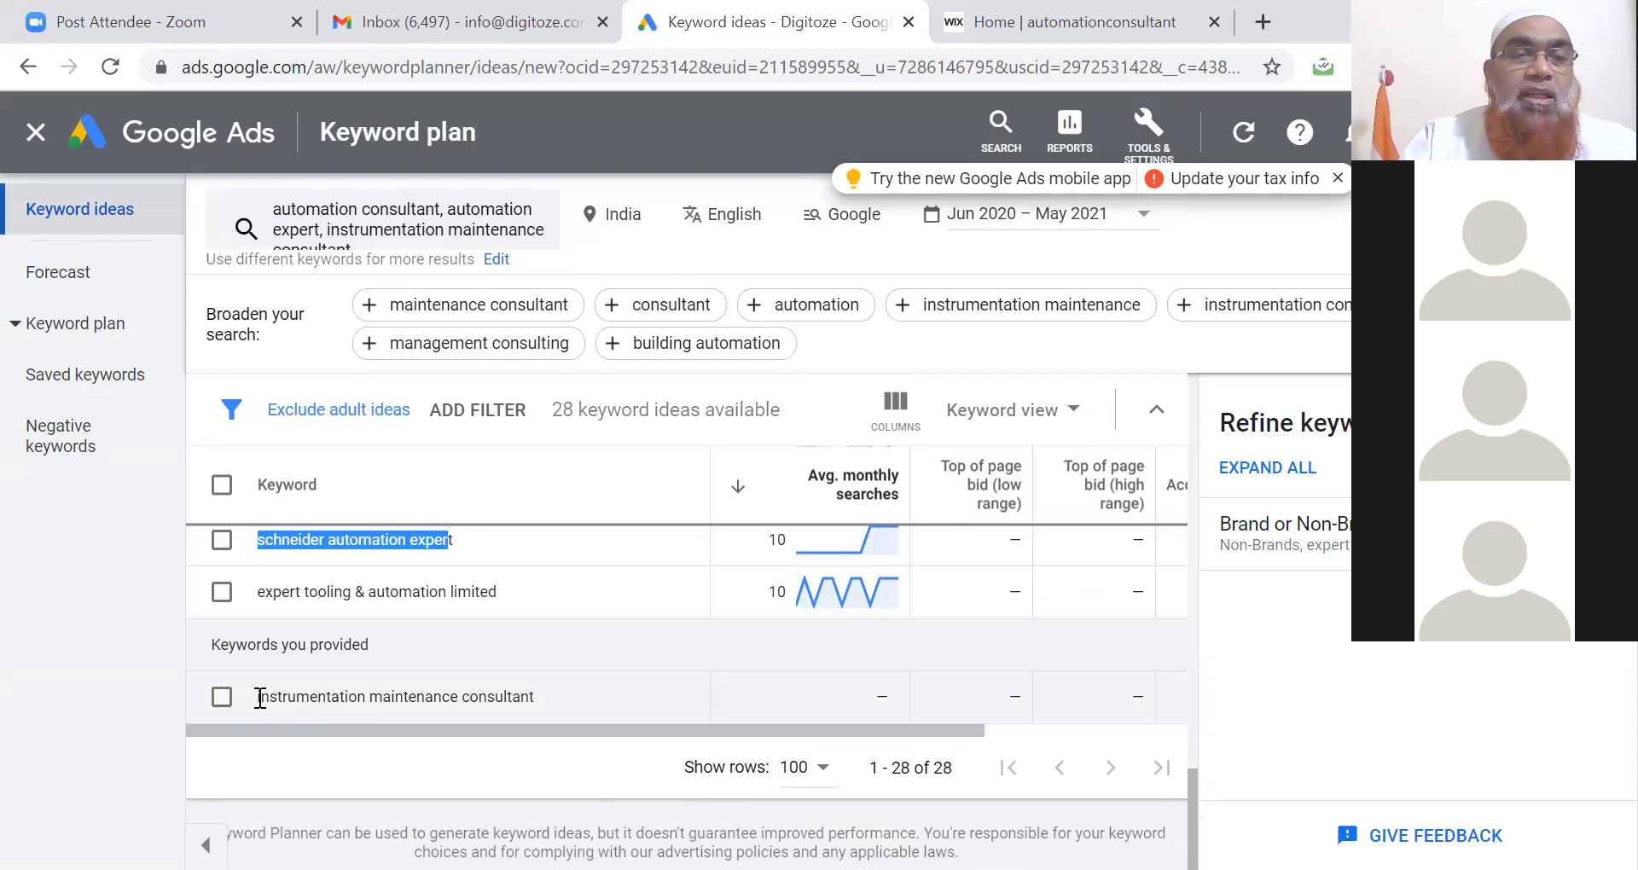
pyautogui.moveTo(259, 698); pyautogui.dragTo(476, 713)
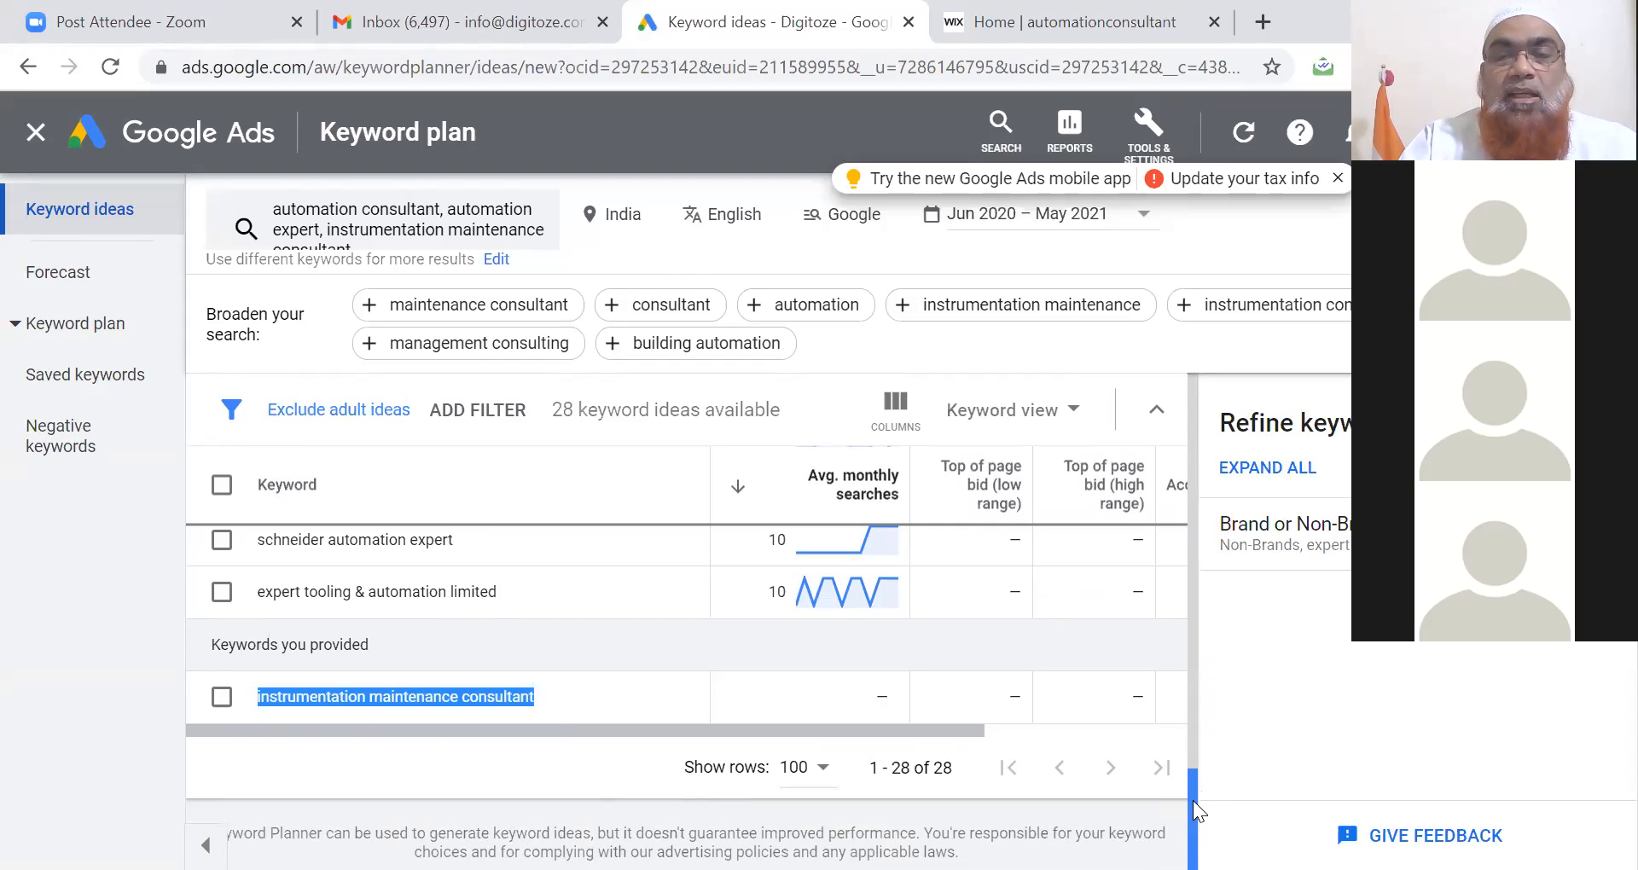
# - Replace the search keyword "instrumentation maintenance consultant" with the suggested "instrumentation maintenance" and get the results
pyautogui.click(1018, 312)
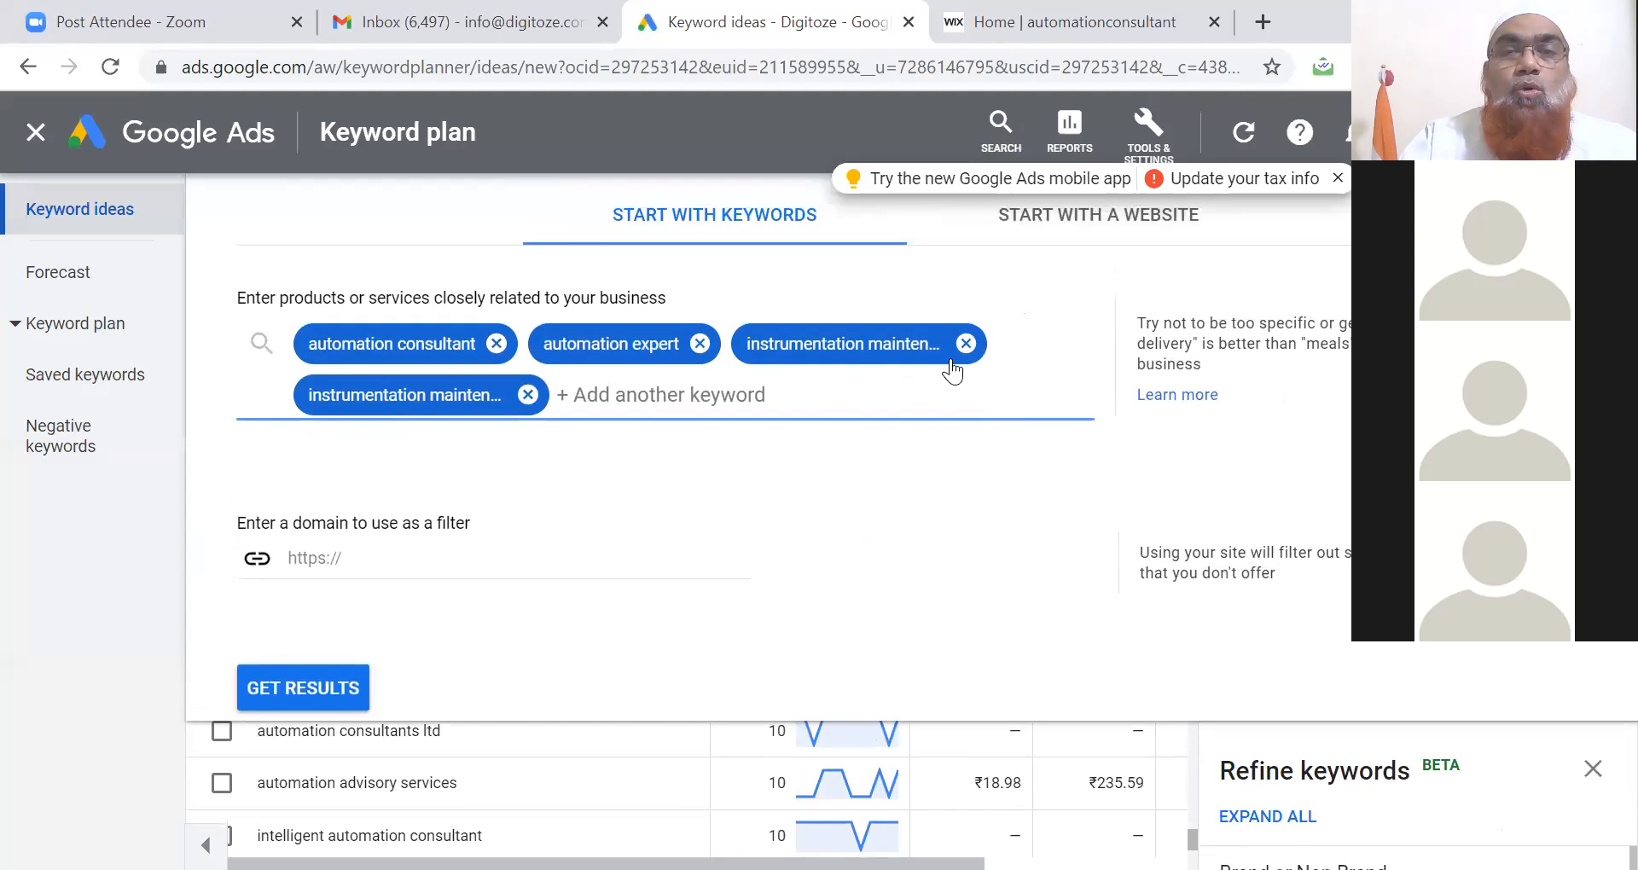
pyautogui.click(467, 398)
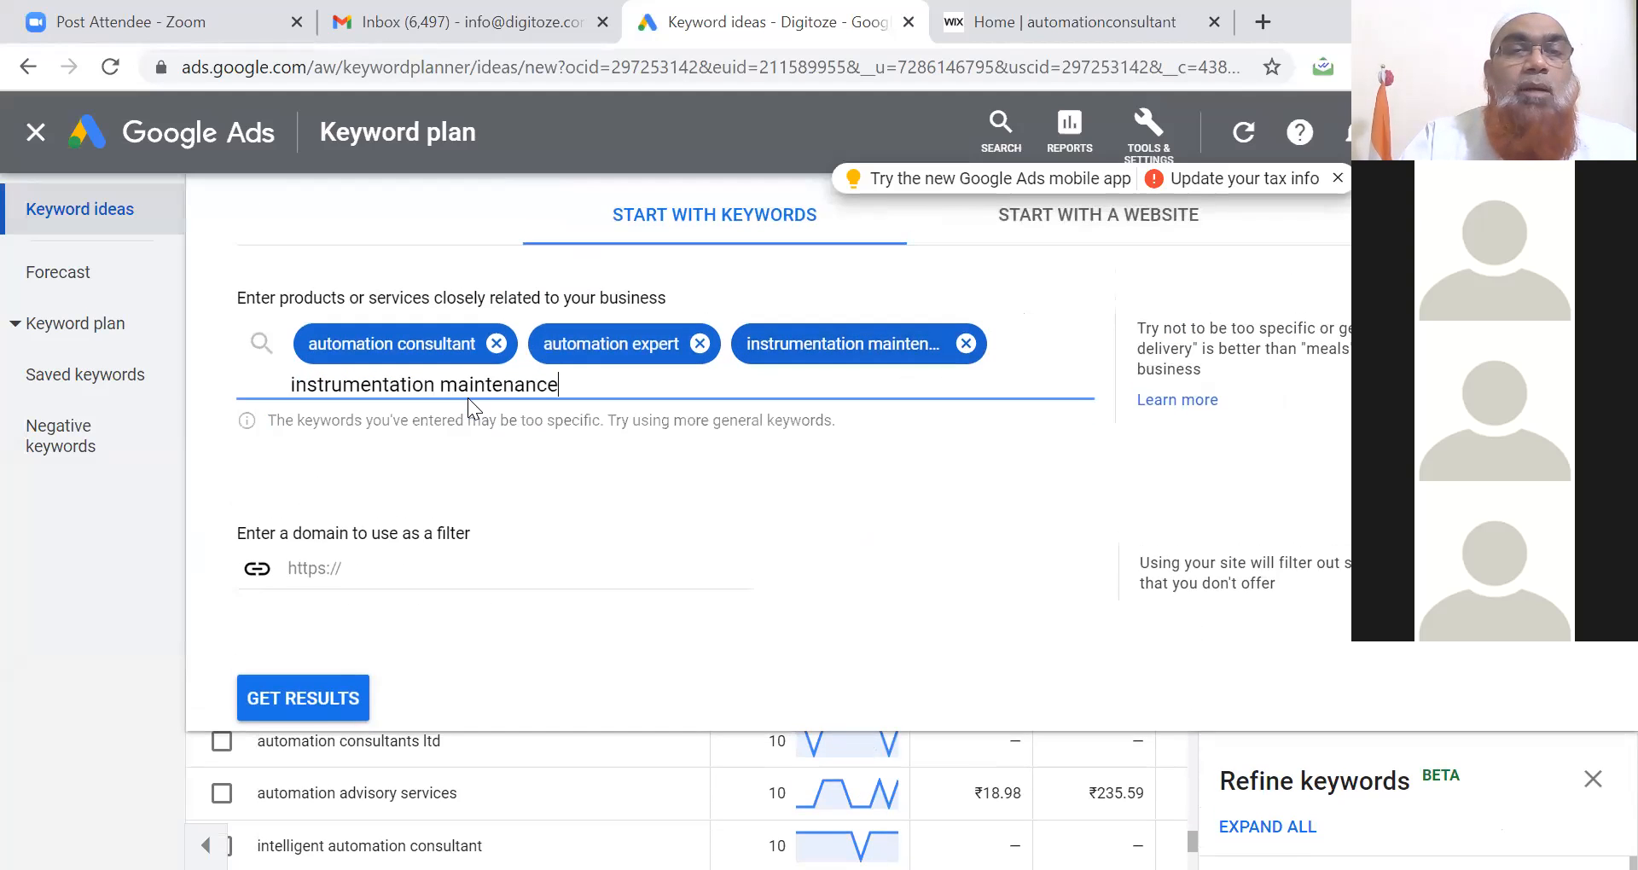
pyautogui.click(966, 343)
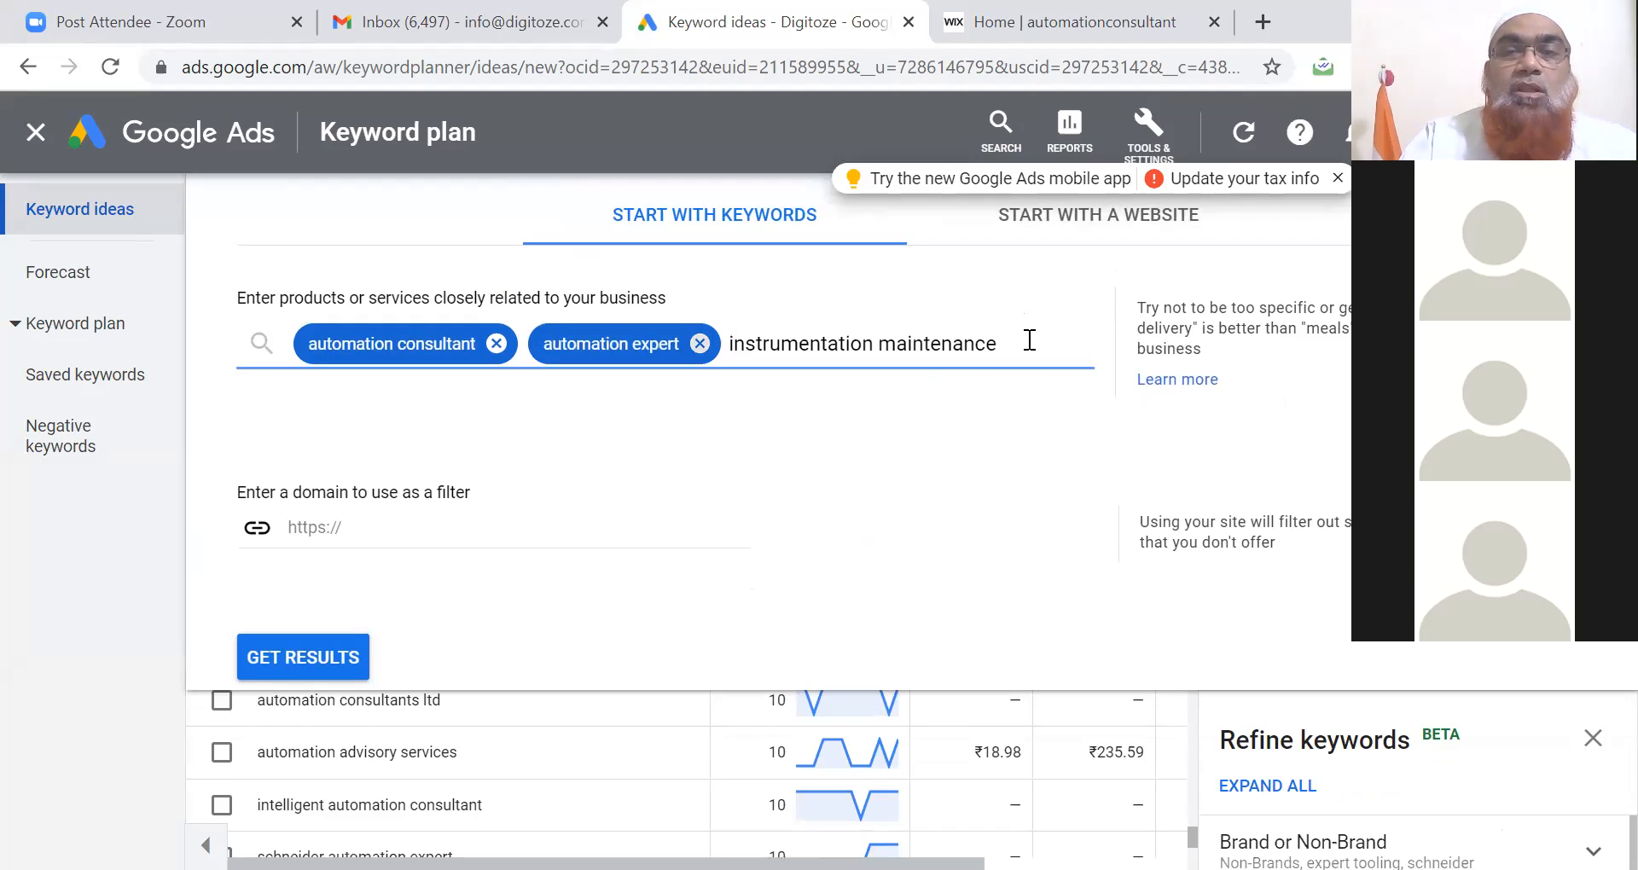
pyautogui.press('Return')
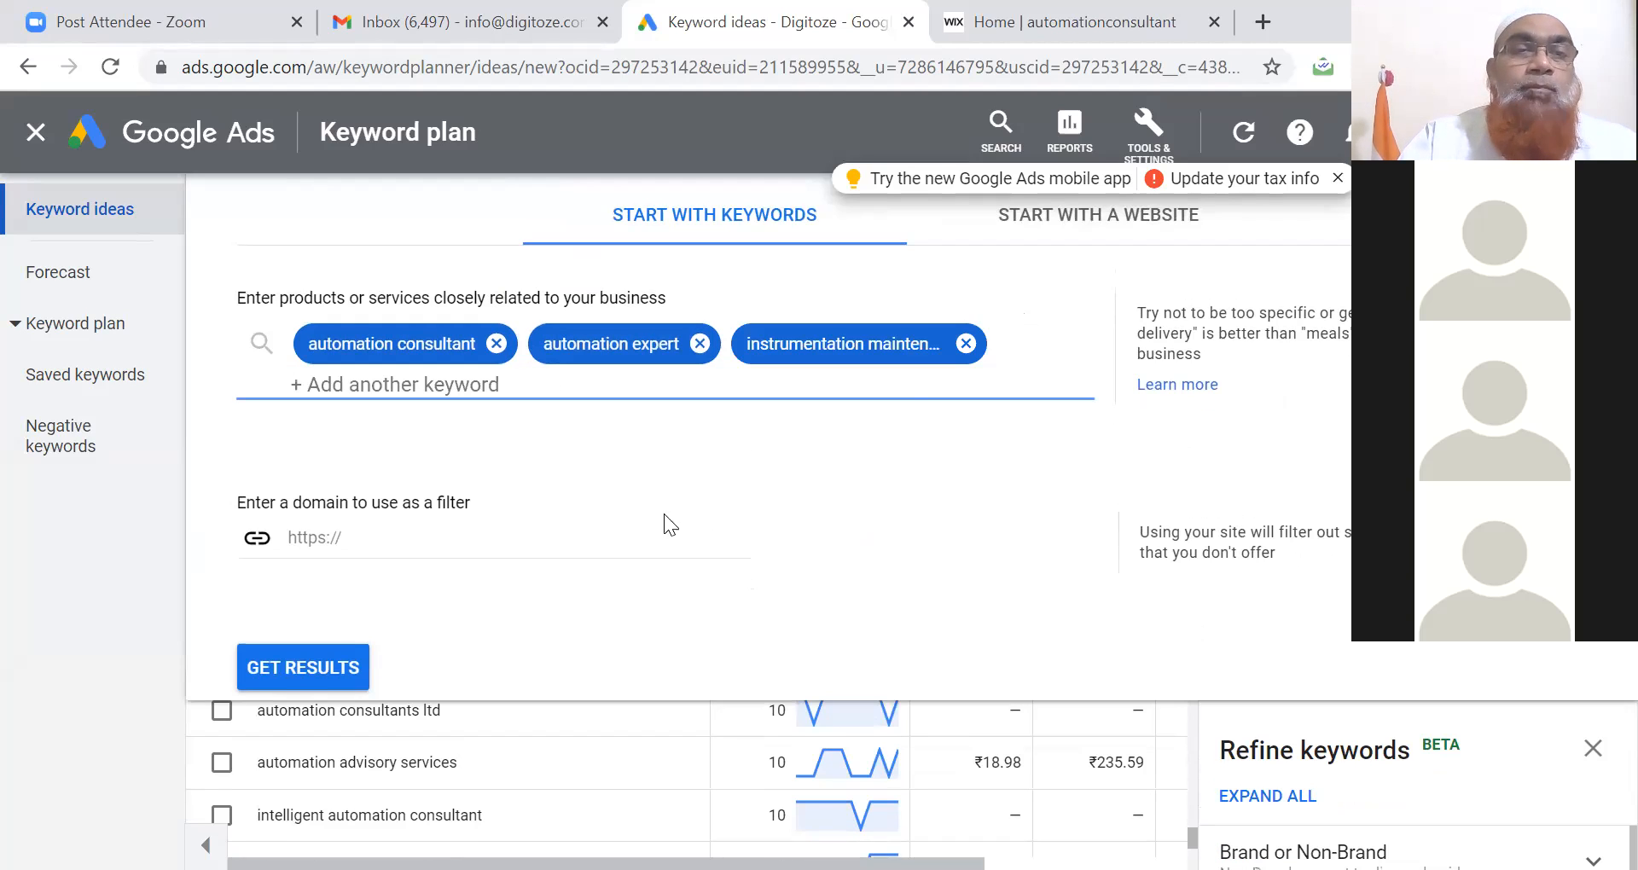
pyautogui.click(328, 674)
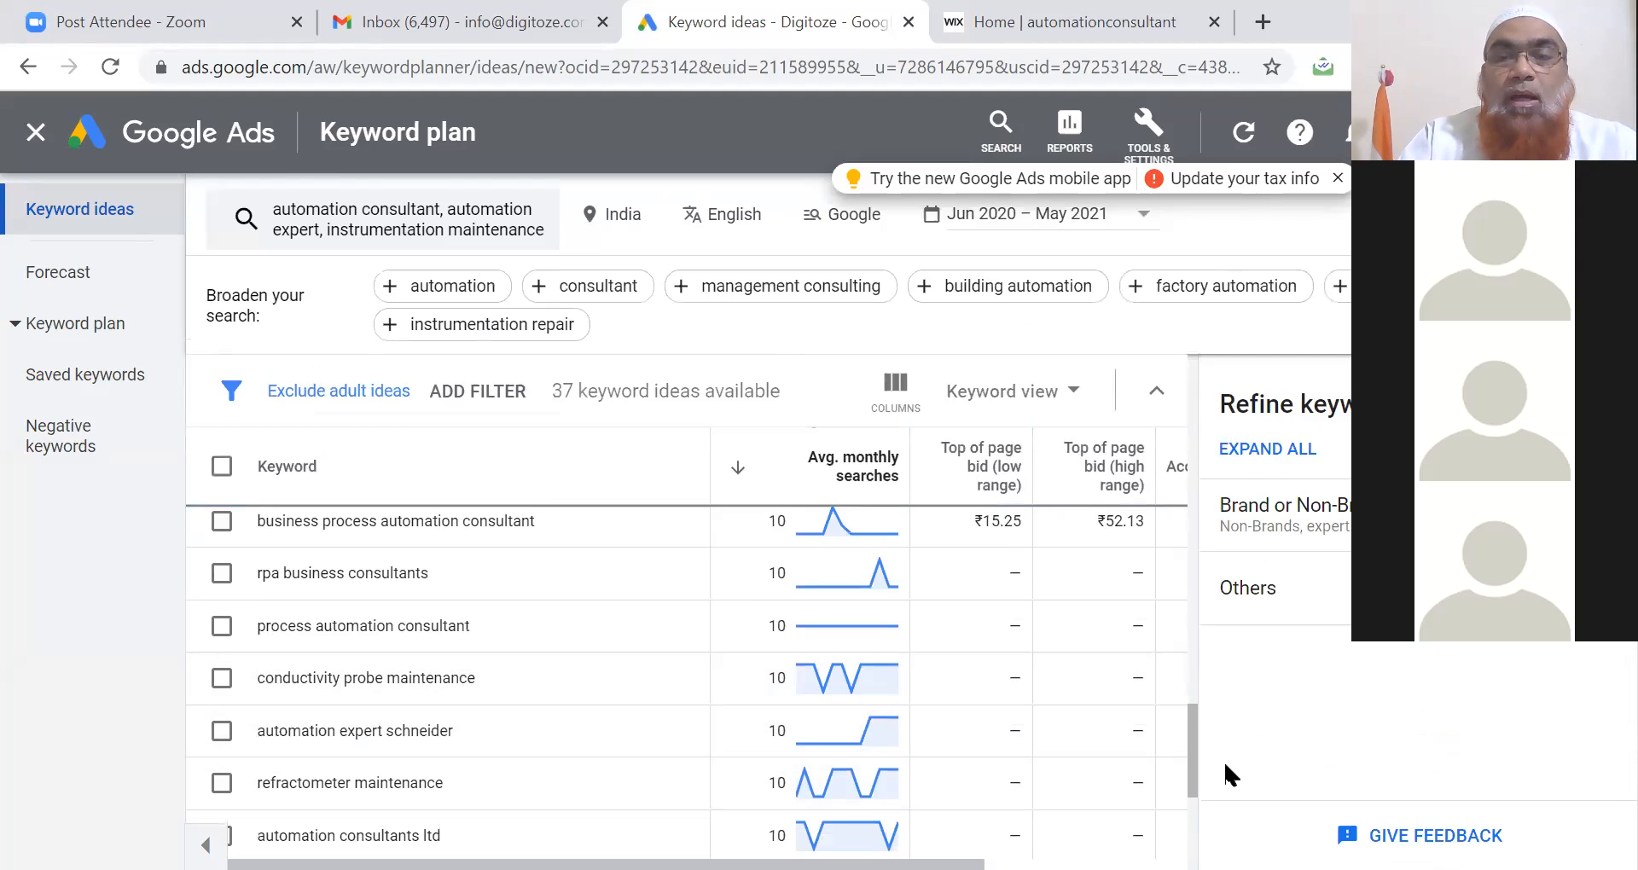
# - Examine the monthly searches and bid ranges of the keyword ideas that include instrumentation maintenance
pyautogui.moveTo(1195, 754); pyautogui.dragTo(1192, 509)
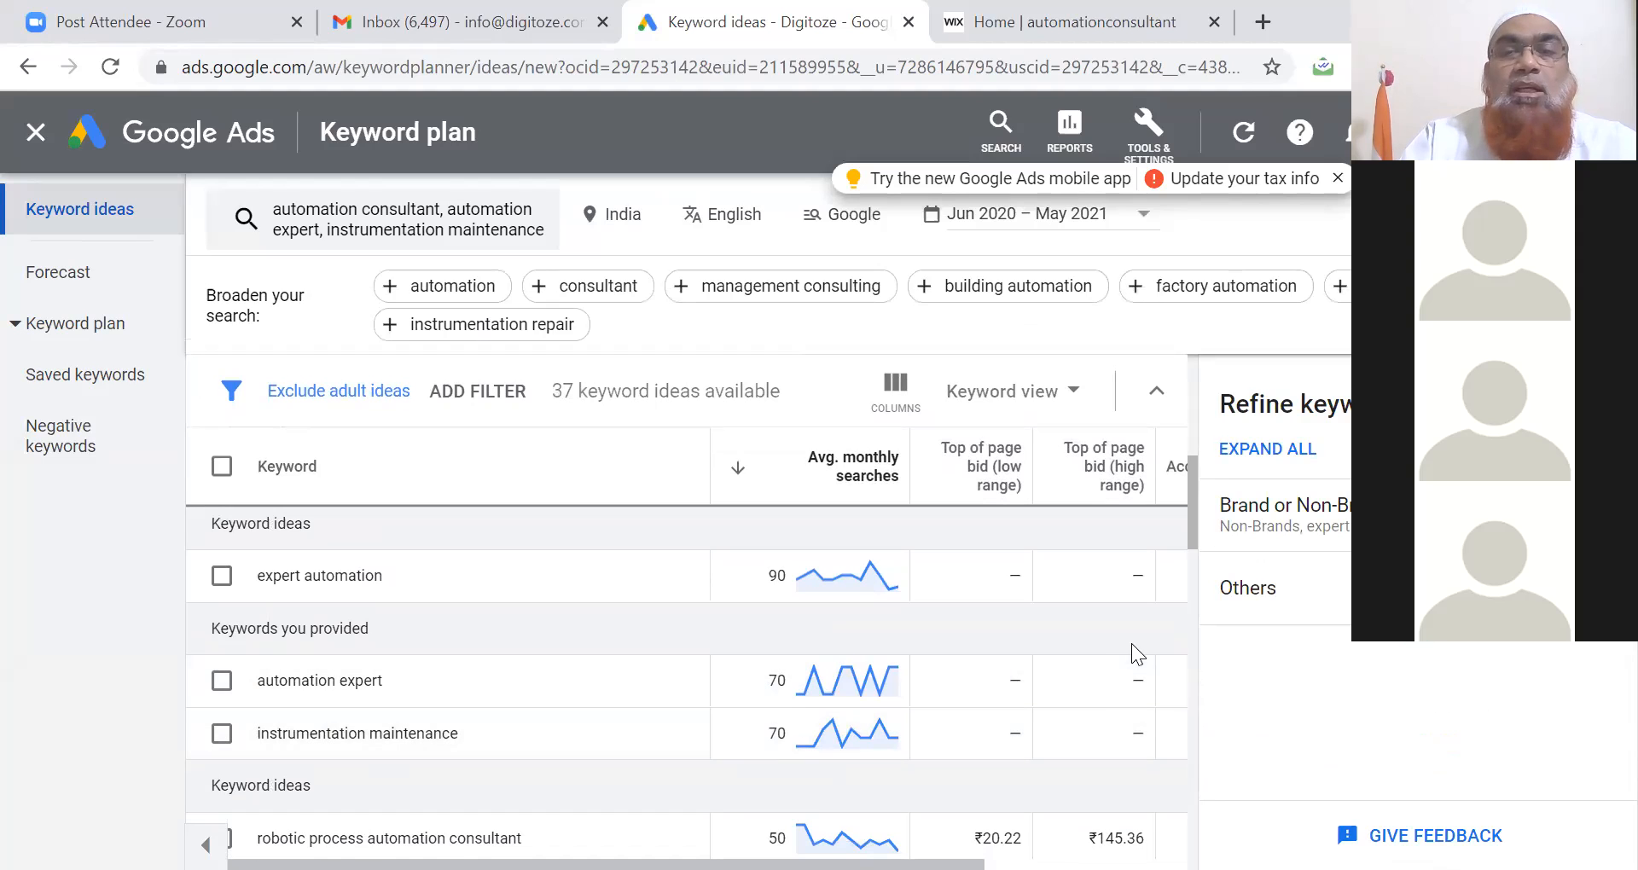
pyautogui.moveTo(1190, 529); pyautogui.dragTo(1195, 589)
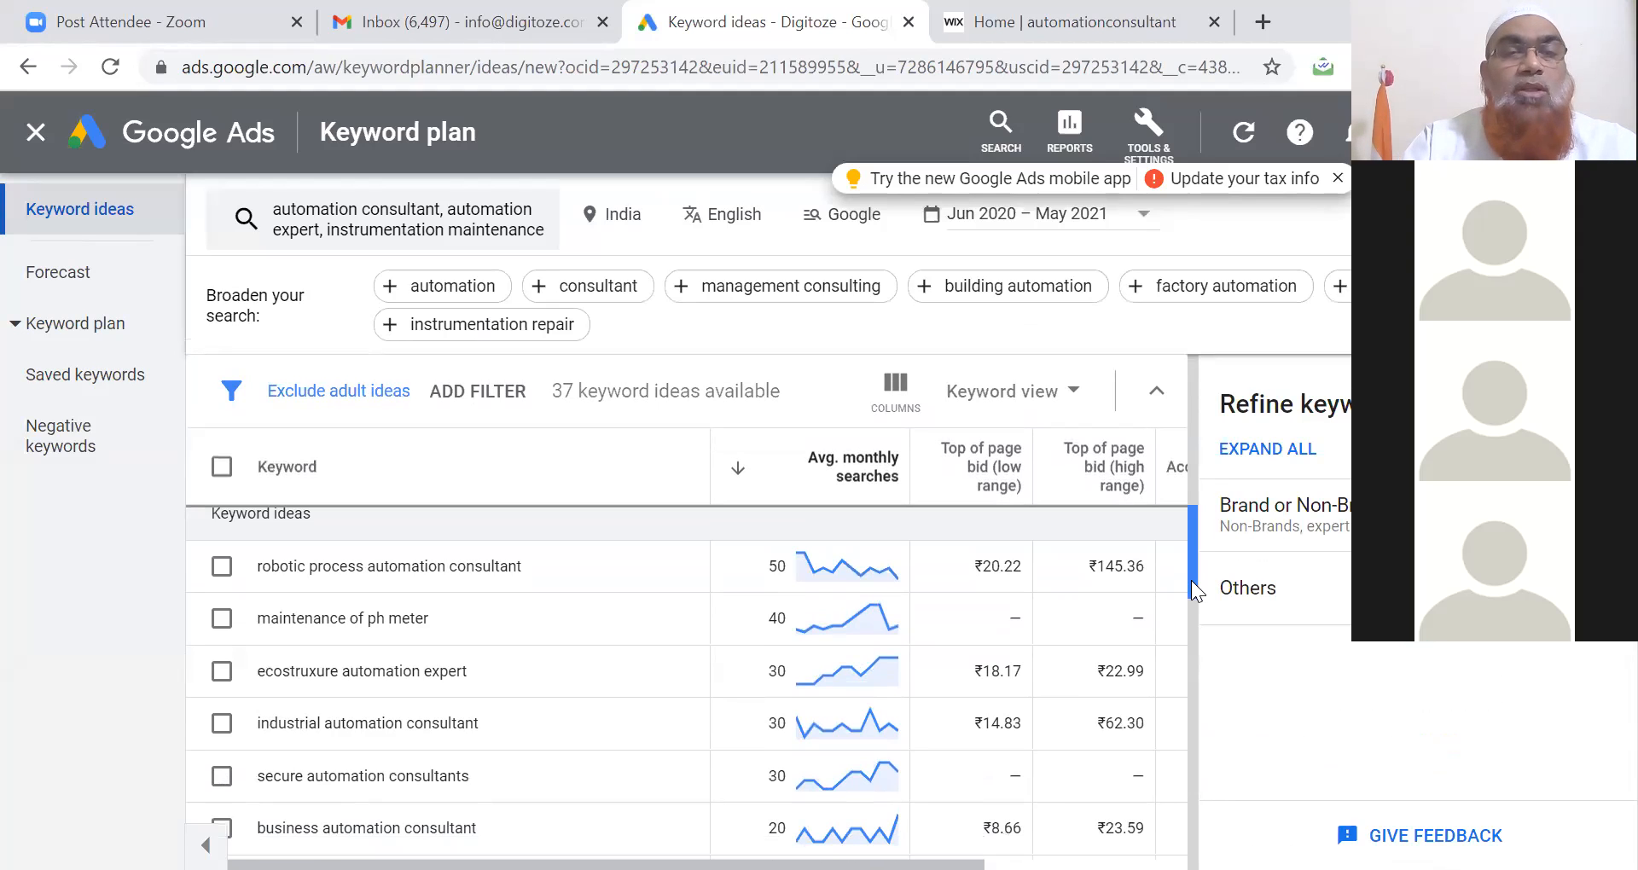
pyautogui.moveTo(1195, 589); pyautogui.dragTo(1178, 760)
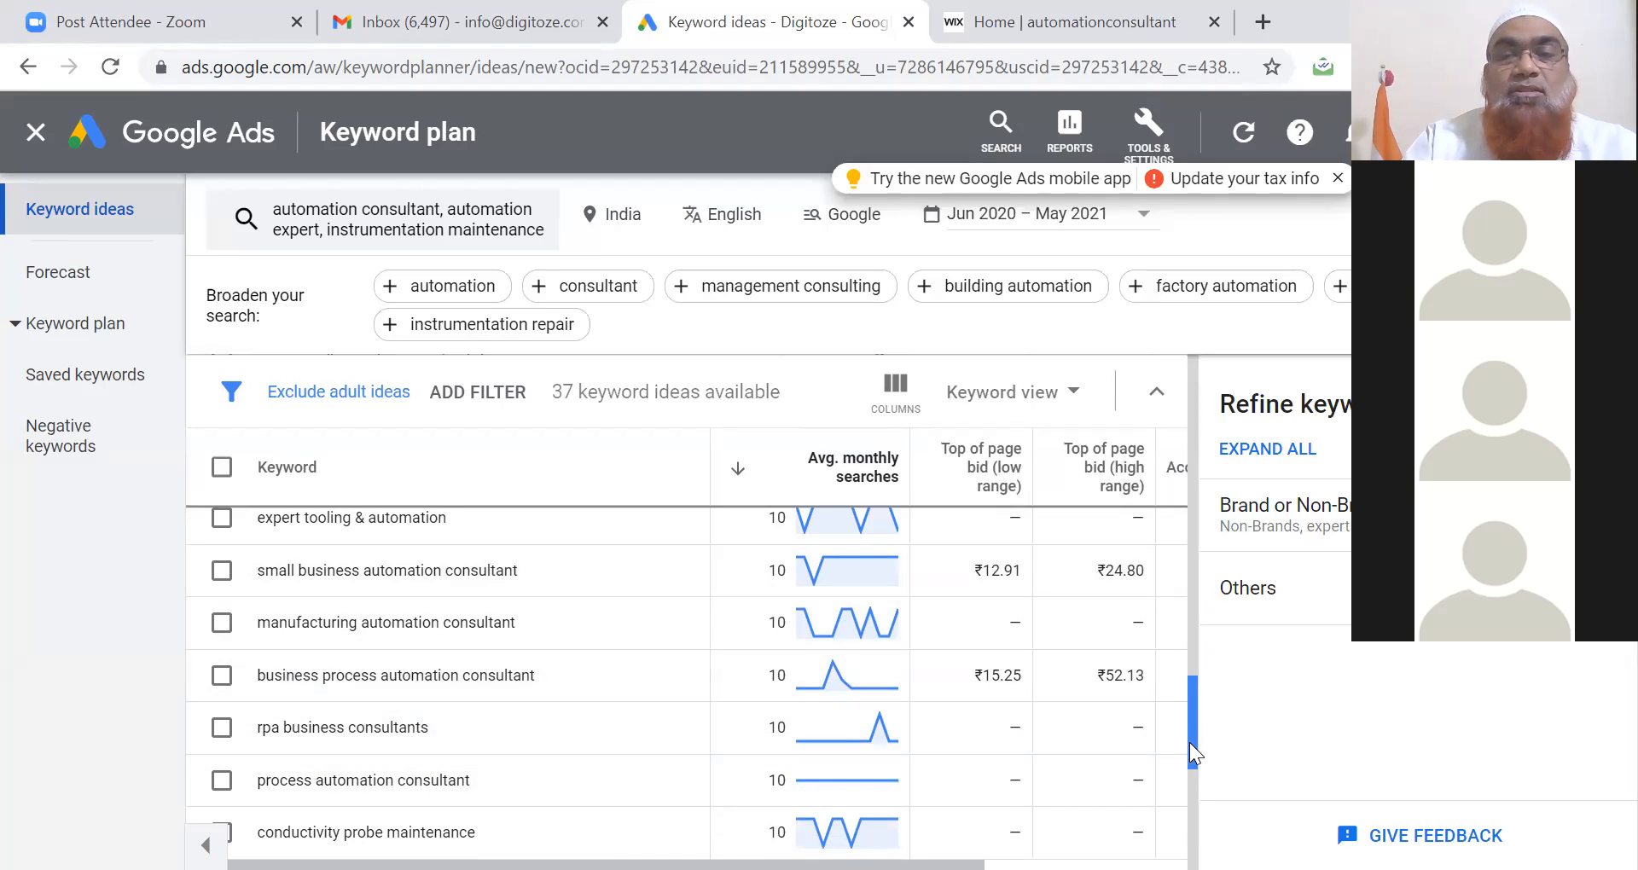
pyautogui.moveTo(1191, 743); pyautogui.dragTo(1192, 412)
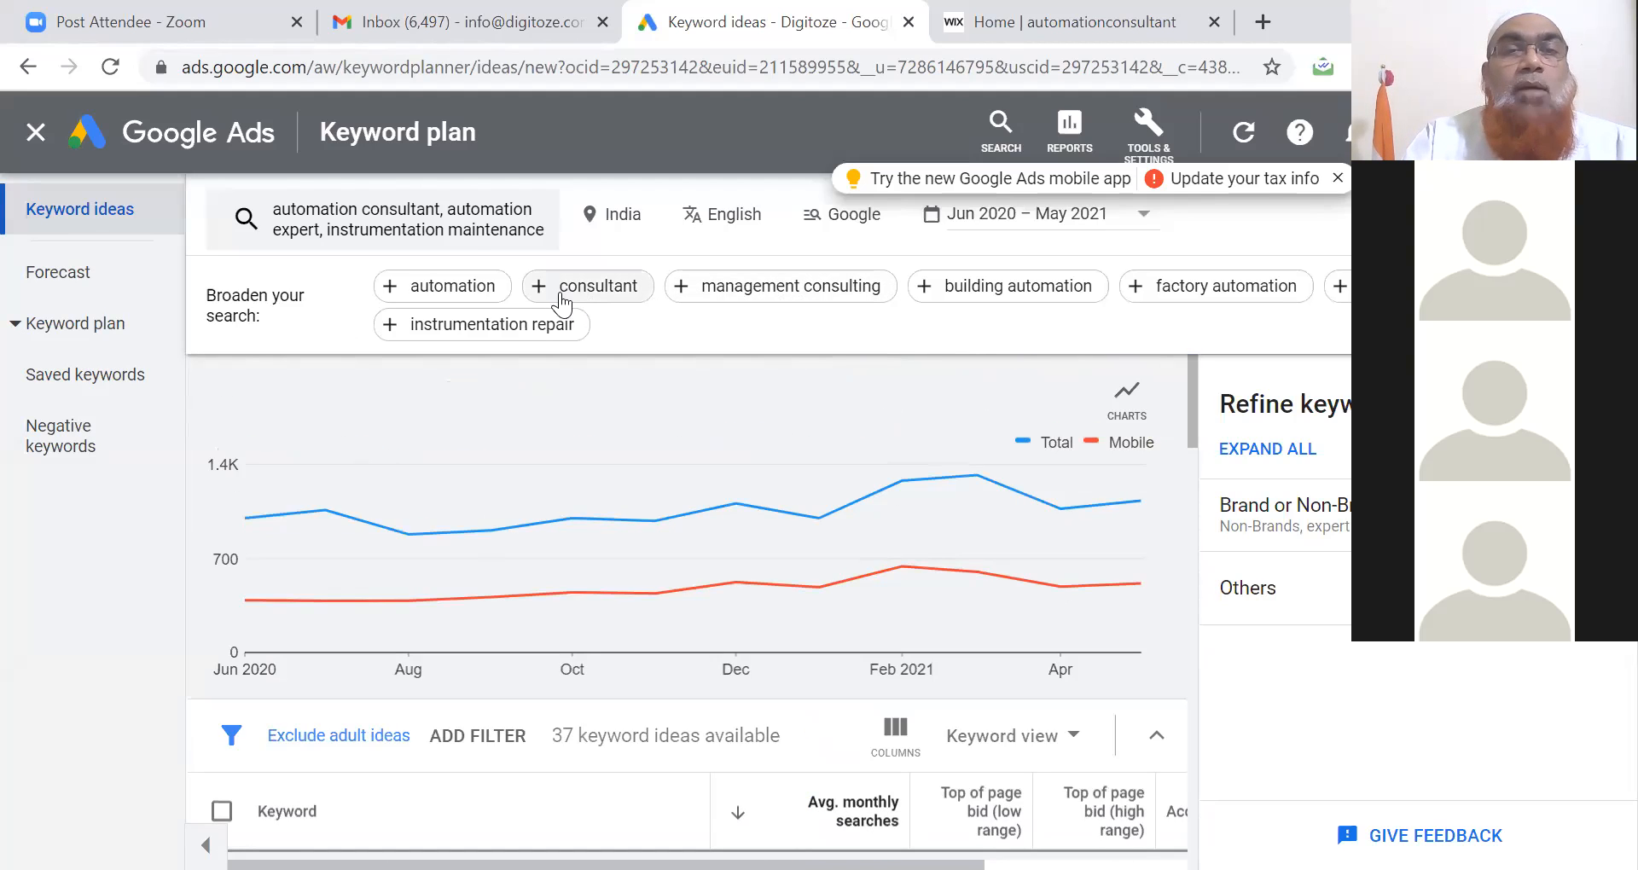
# - Remove all three current search keywords and enter "consultant" as the only keyword
pyautogui.click(501, 227)
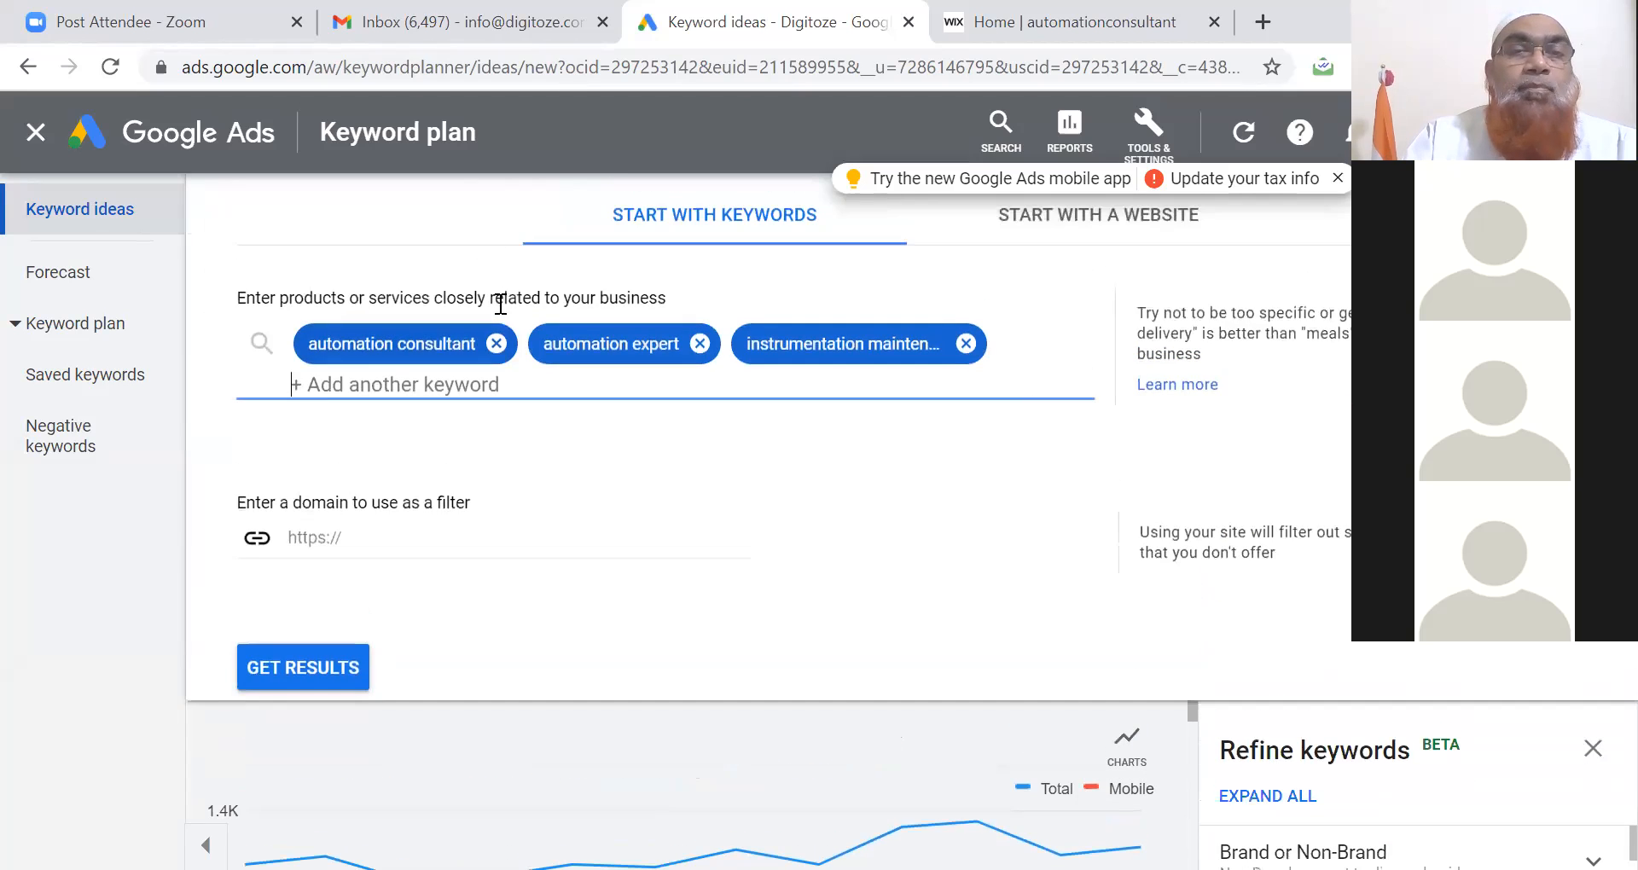
pyautogui.click(490, 345)
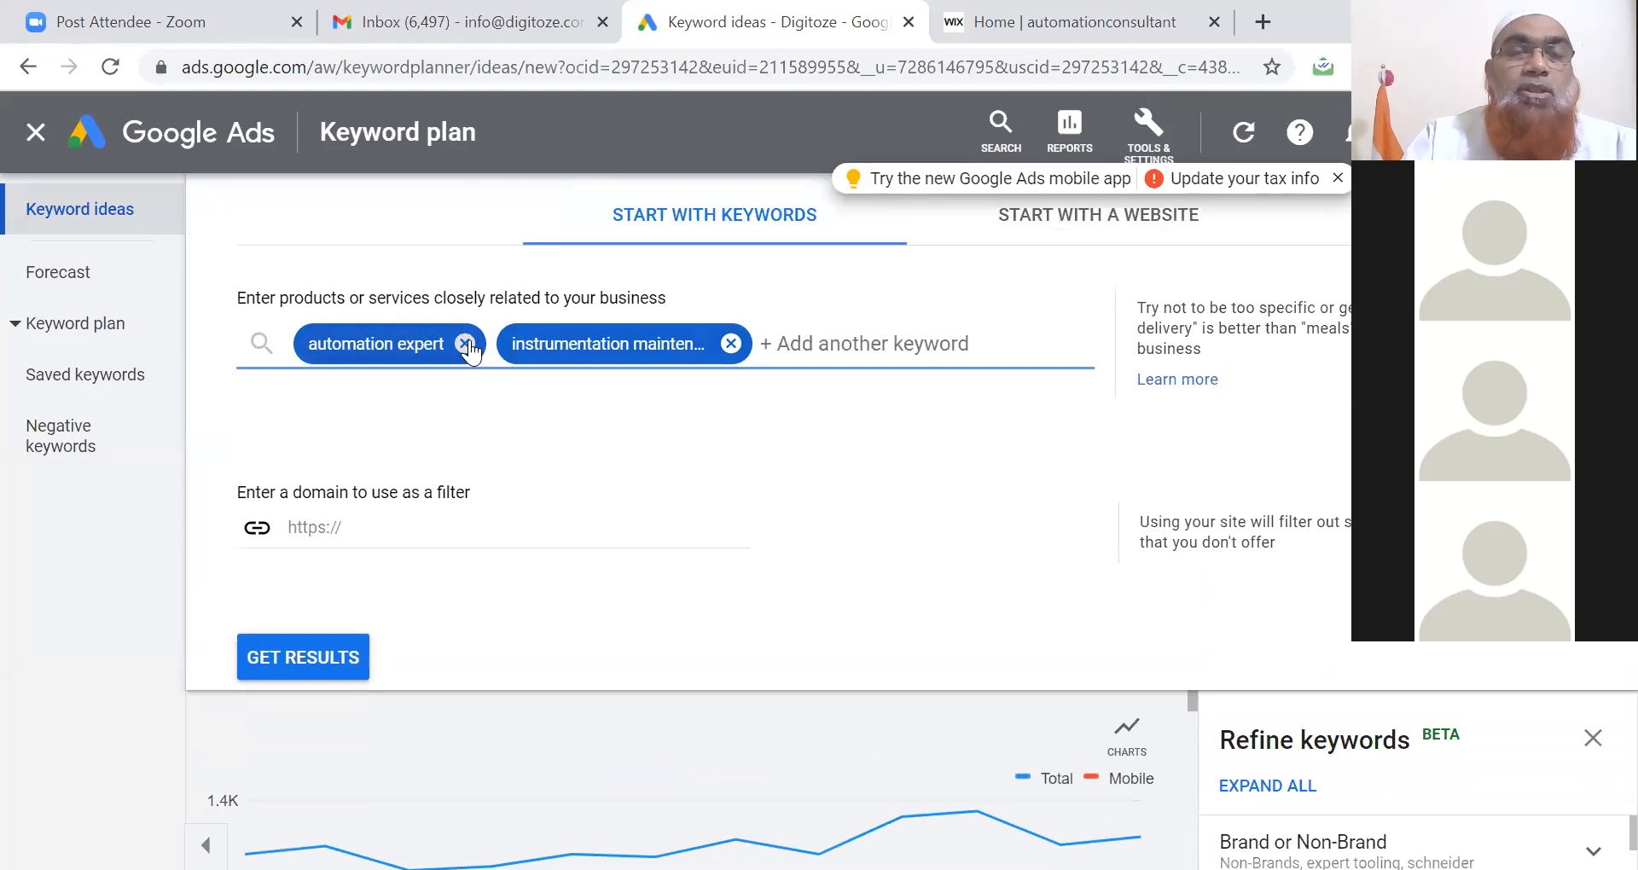
pyautogui.click(465, 343)
pyautogui.click(528, 345)
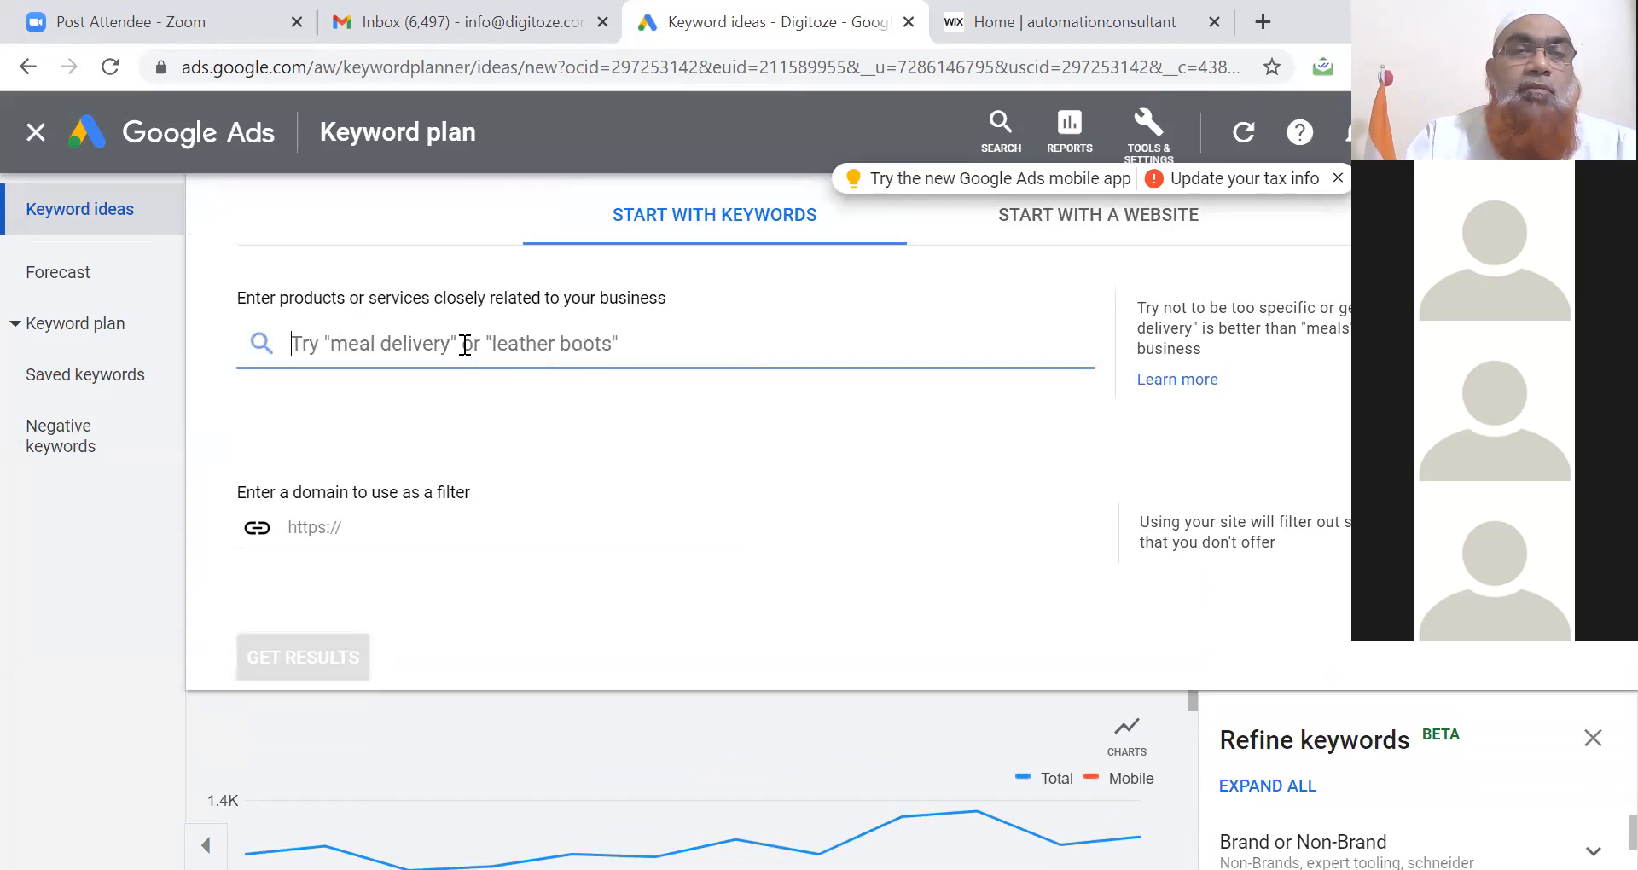
pyautogui.write('consultant')
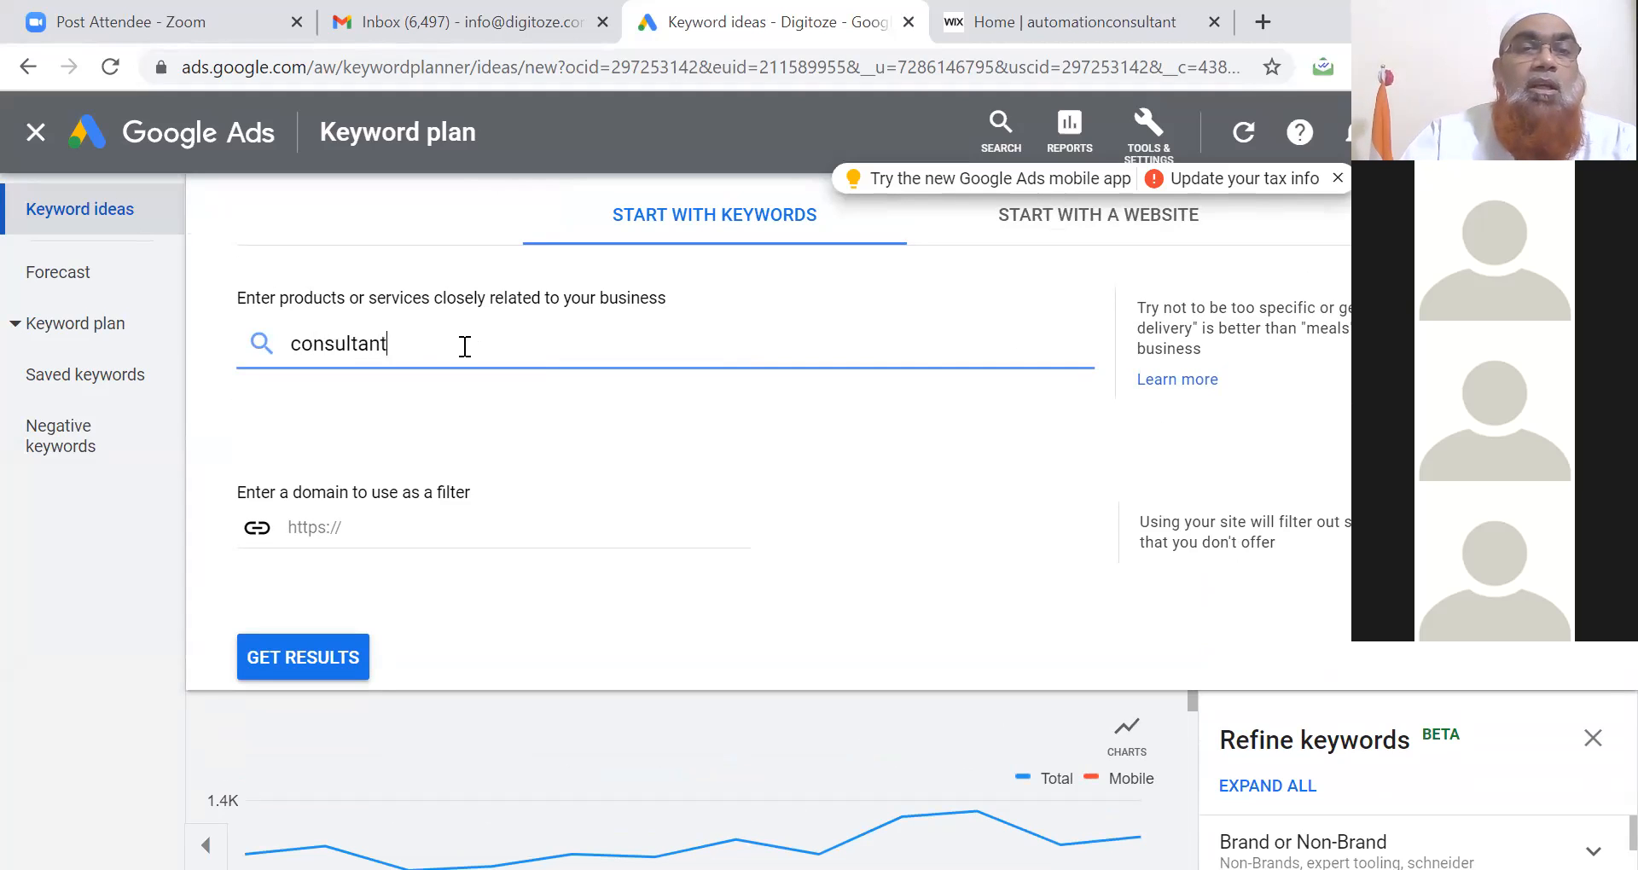
# - Set the automationconsultant Wix site's copied address as the domain filter, get the results and review the keyword ideas
pyautogui.click(381, 522)
pyautogui.hotkey('ctrl', 'v')
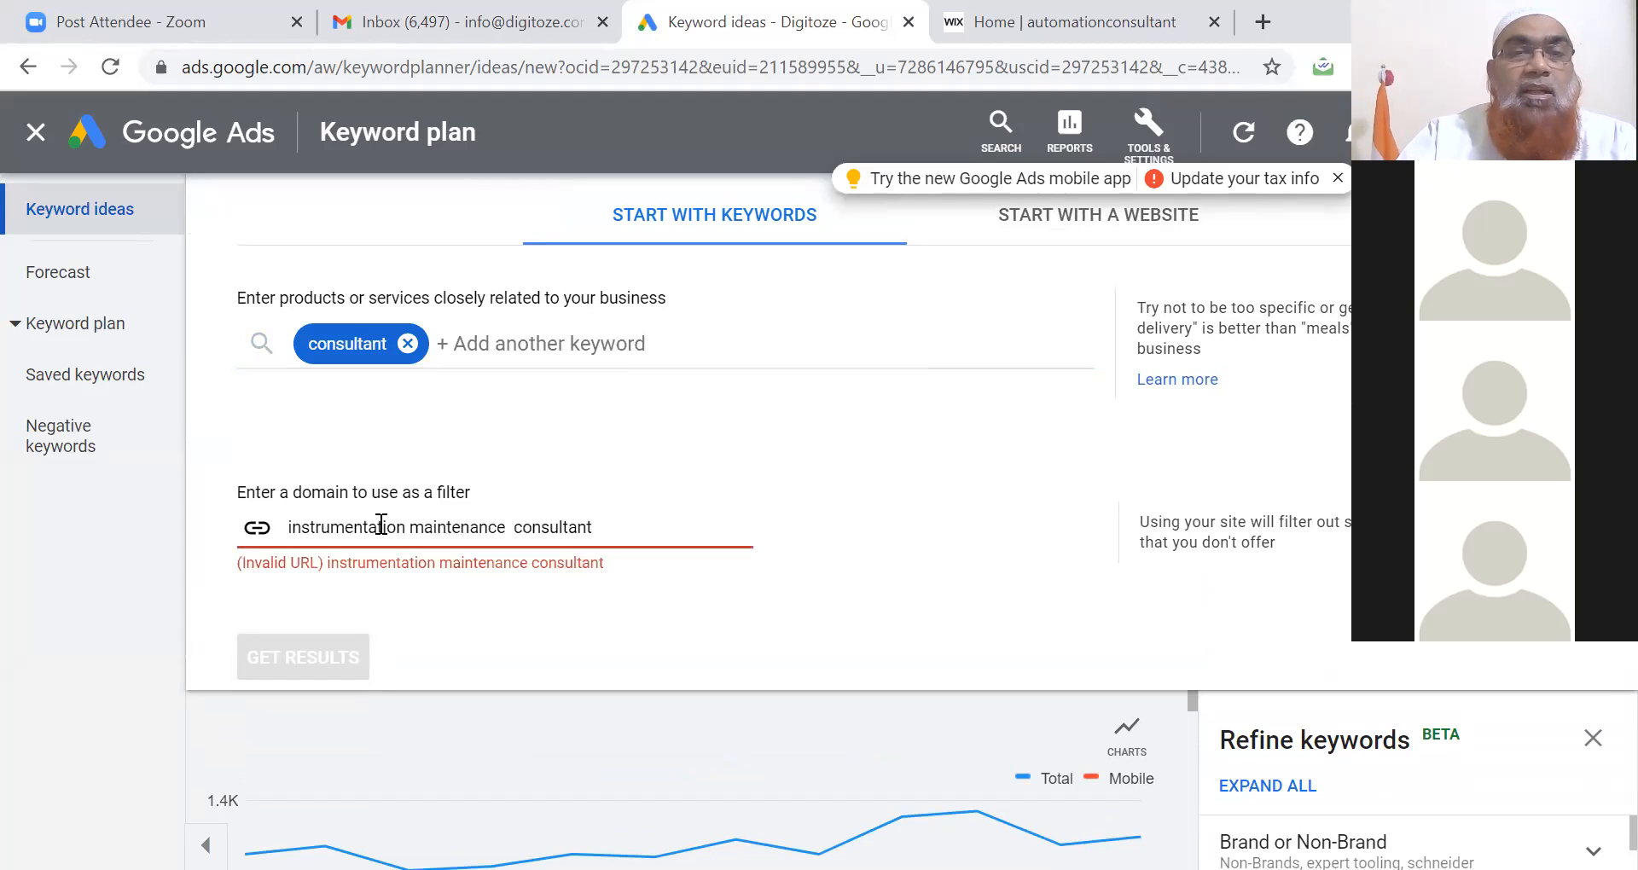
pyautogui.click(990, 21)
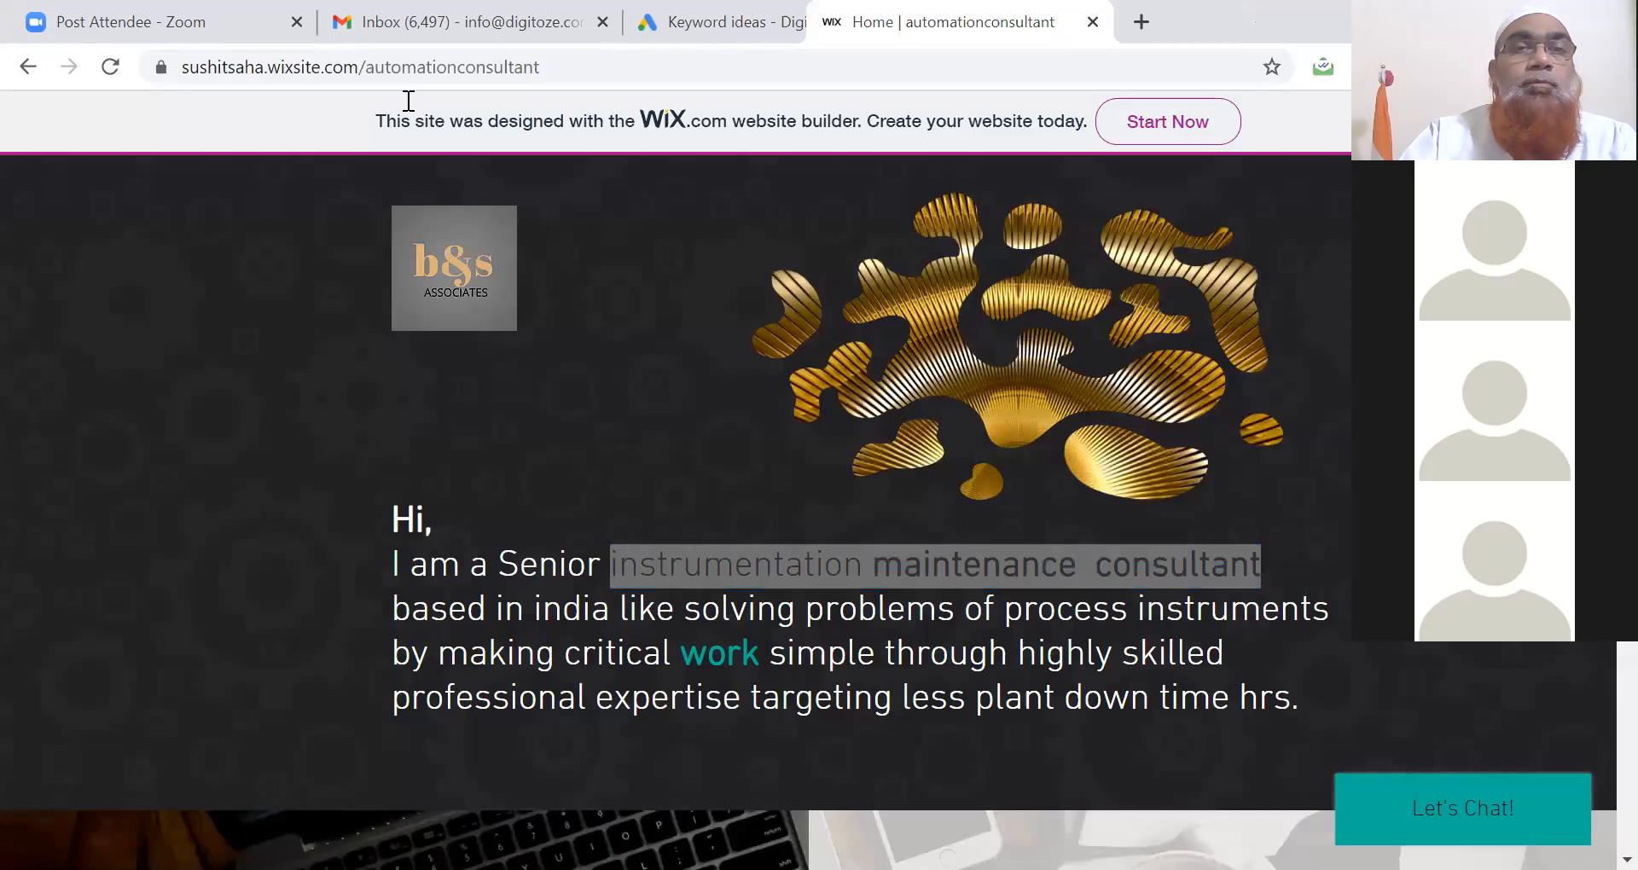
pyautogui.click(768, 67)
pyautogui.hotkey('ctrl', 'c')
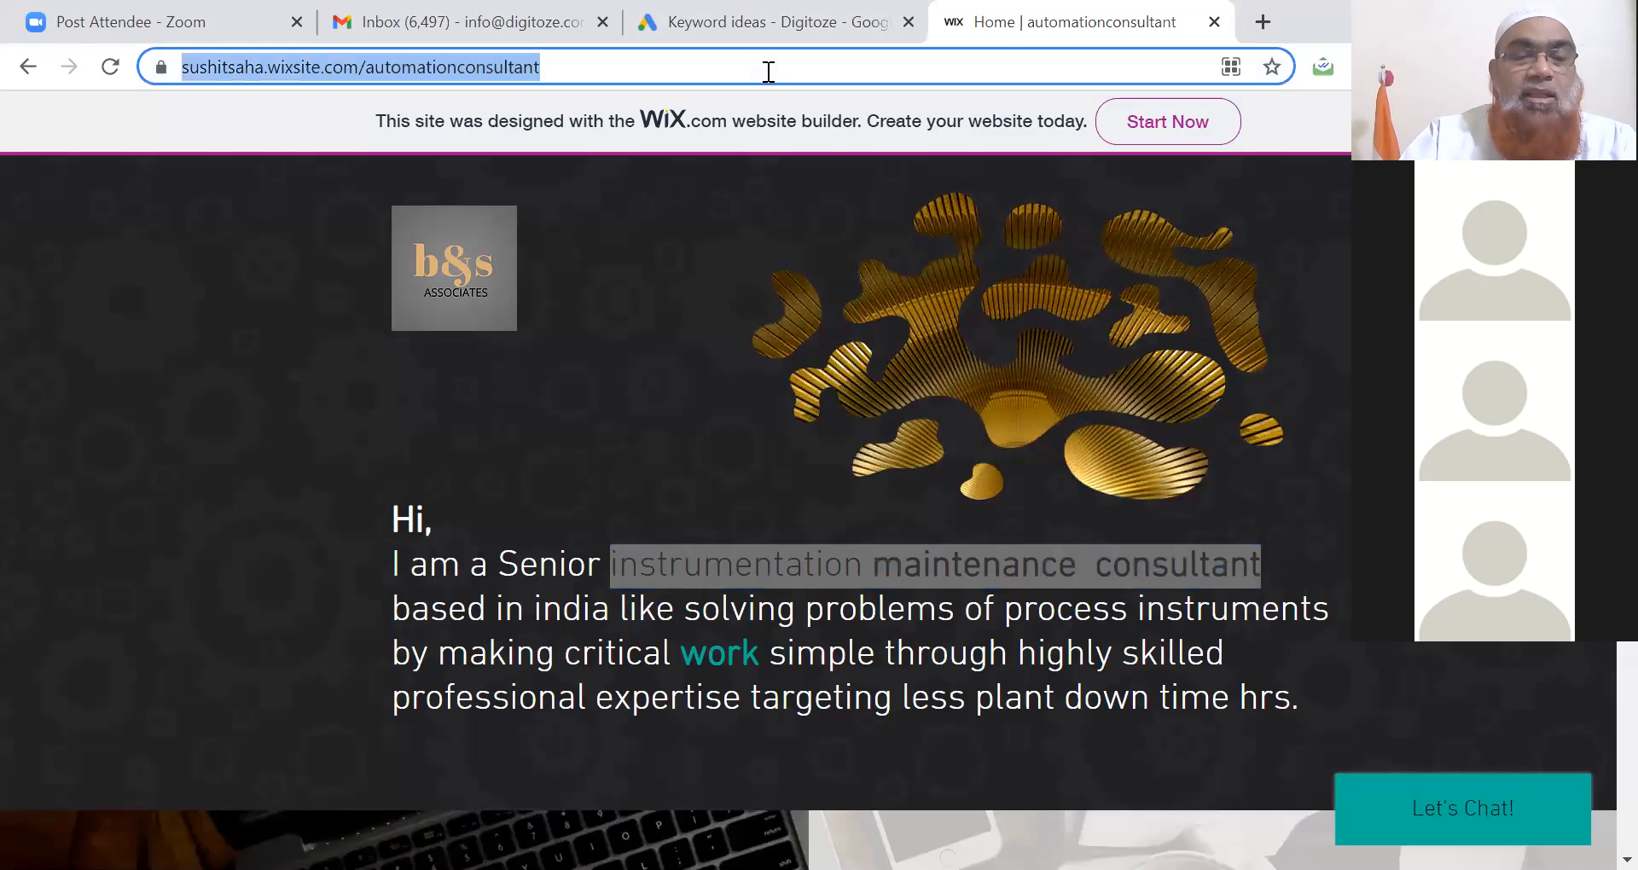
pyautogui.click(683, 27)
pyautogui.tripleClick(392, 534)
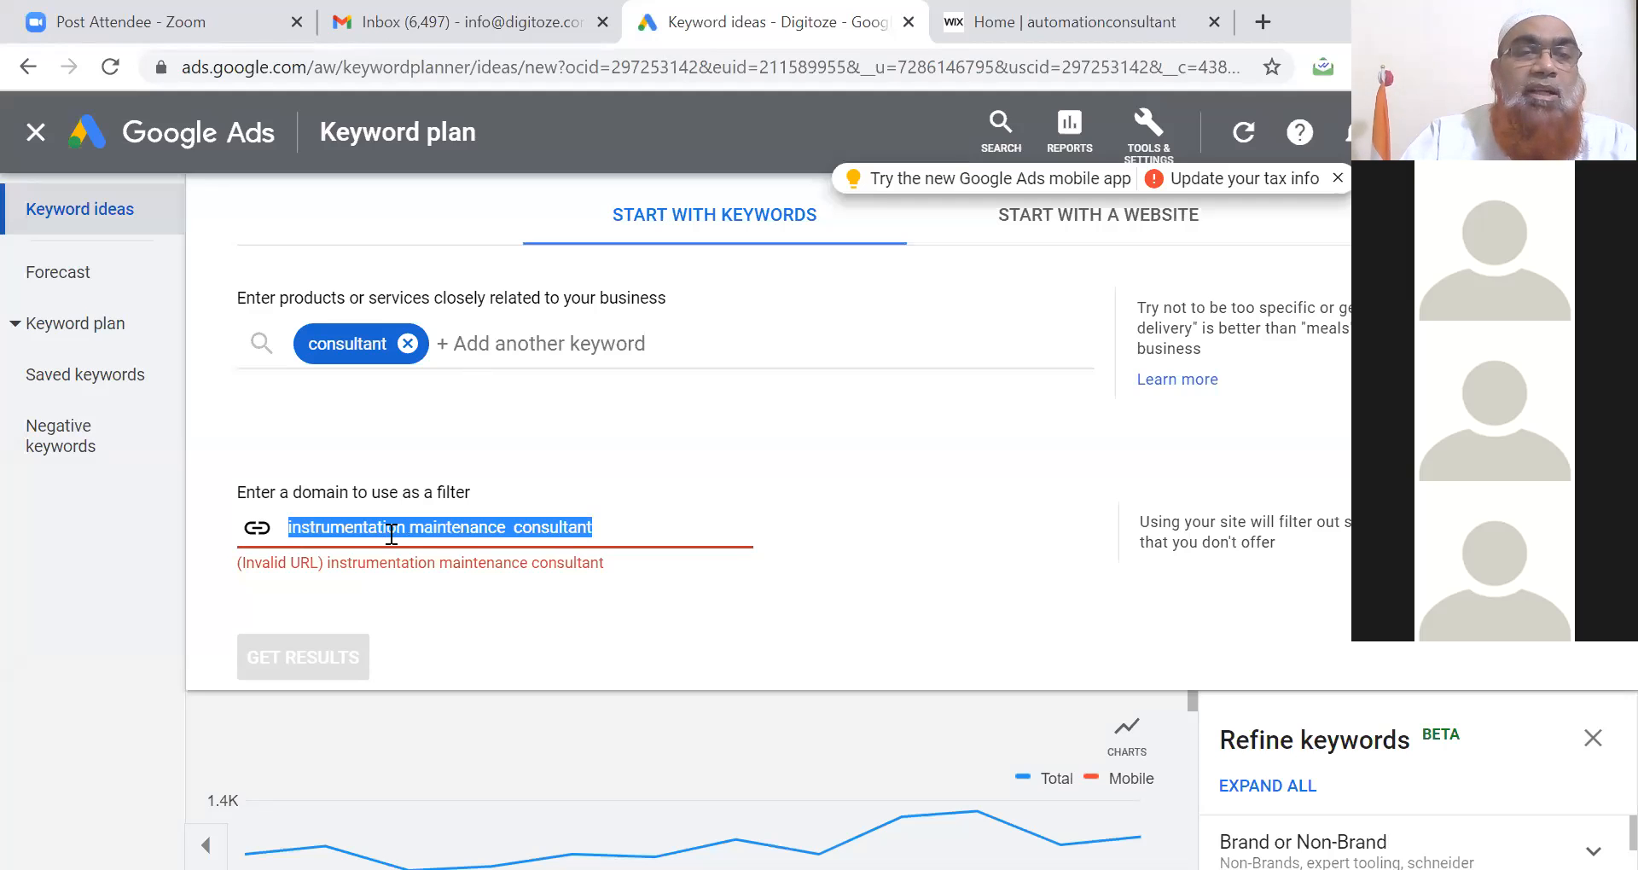
pyautogui.hotkey('ctrl', 'v')
pyautogui.click(299, 659)
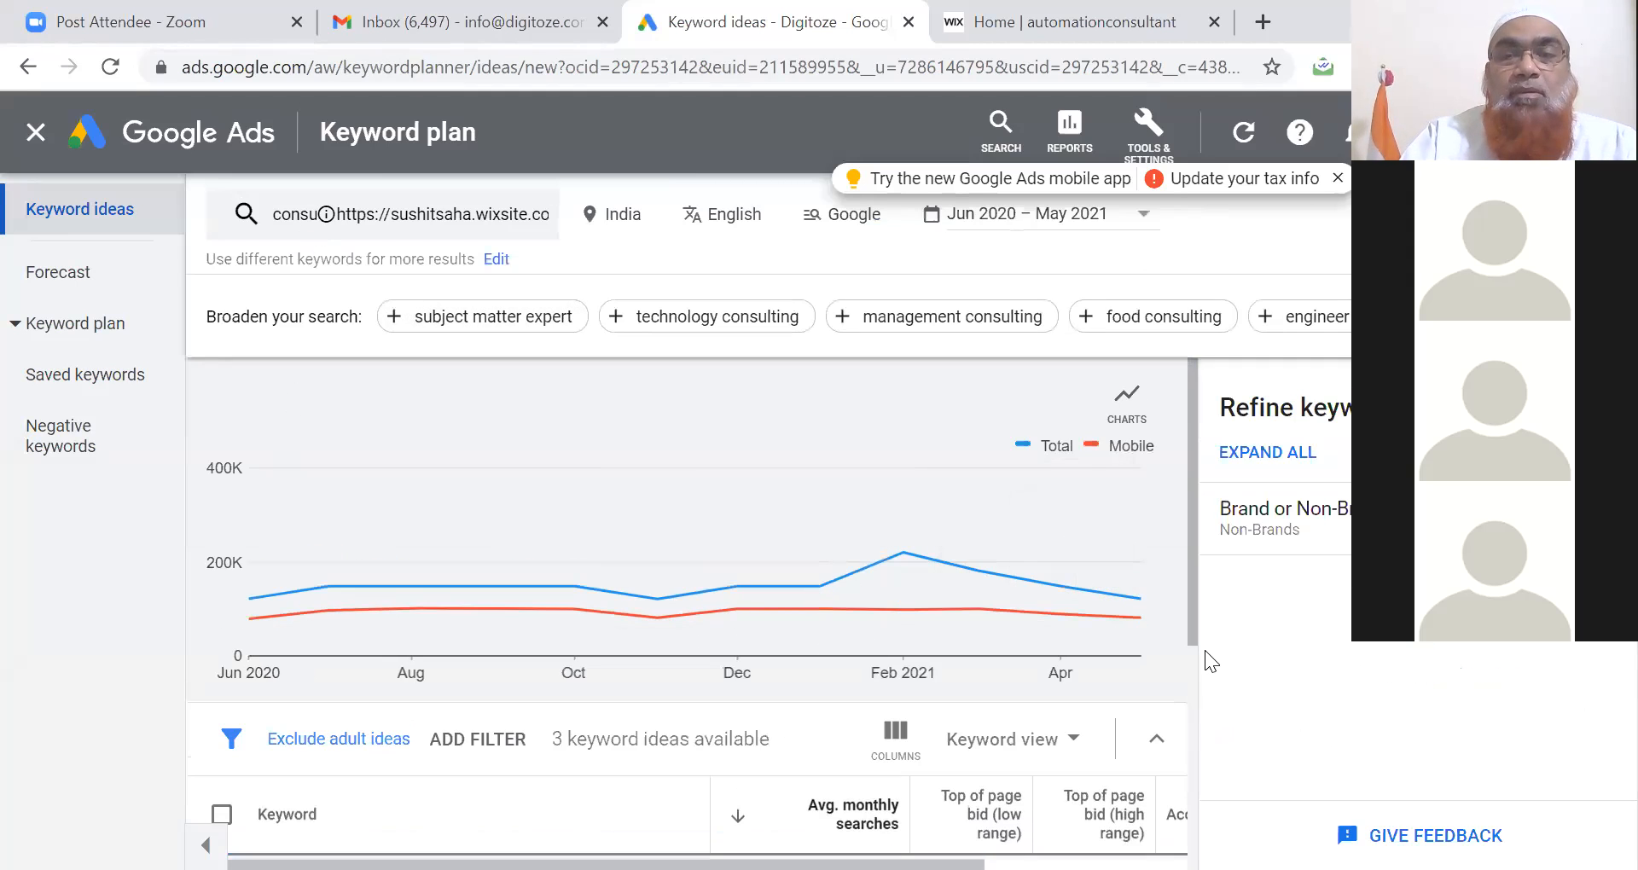
pyautogui.scroll(-4, 1193, 690)
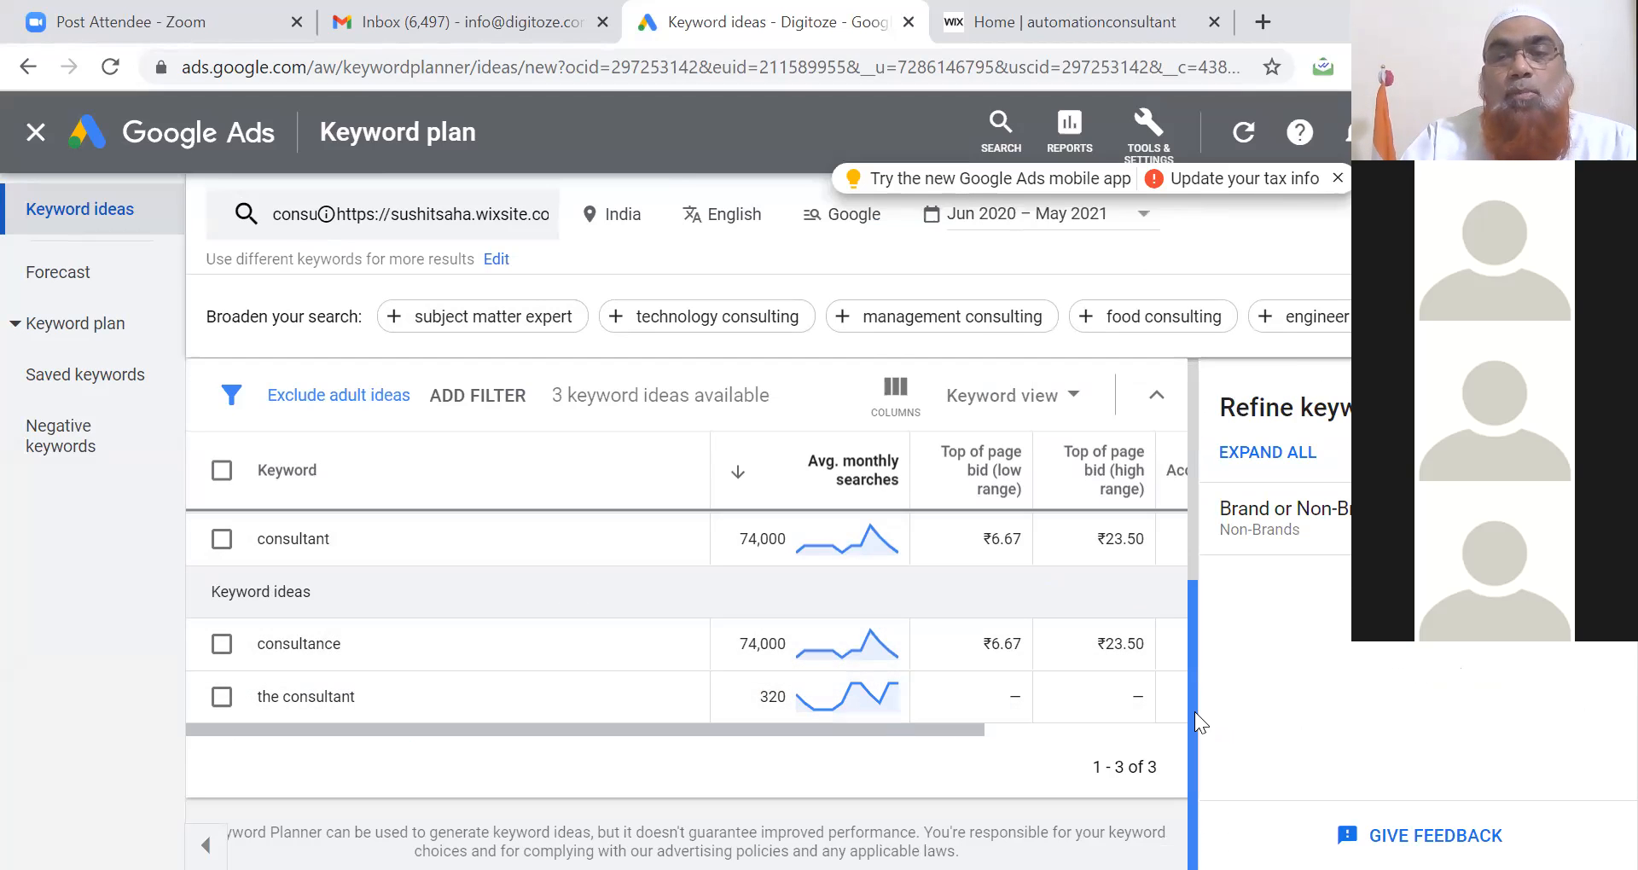
pyautogui.moveTo(1189, 713); pyautogui.dragTo(1210, 525)
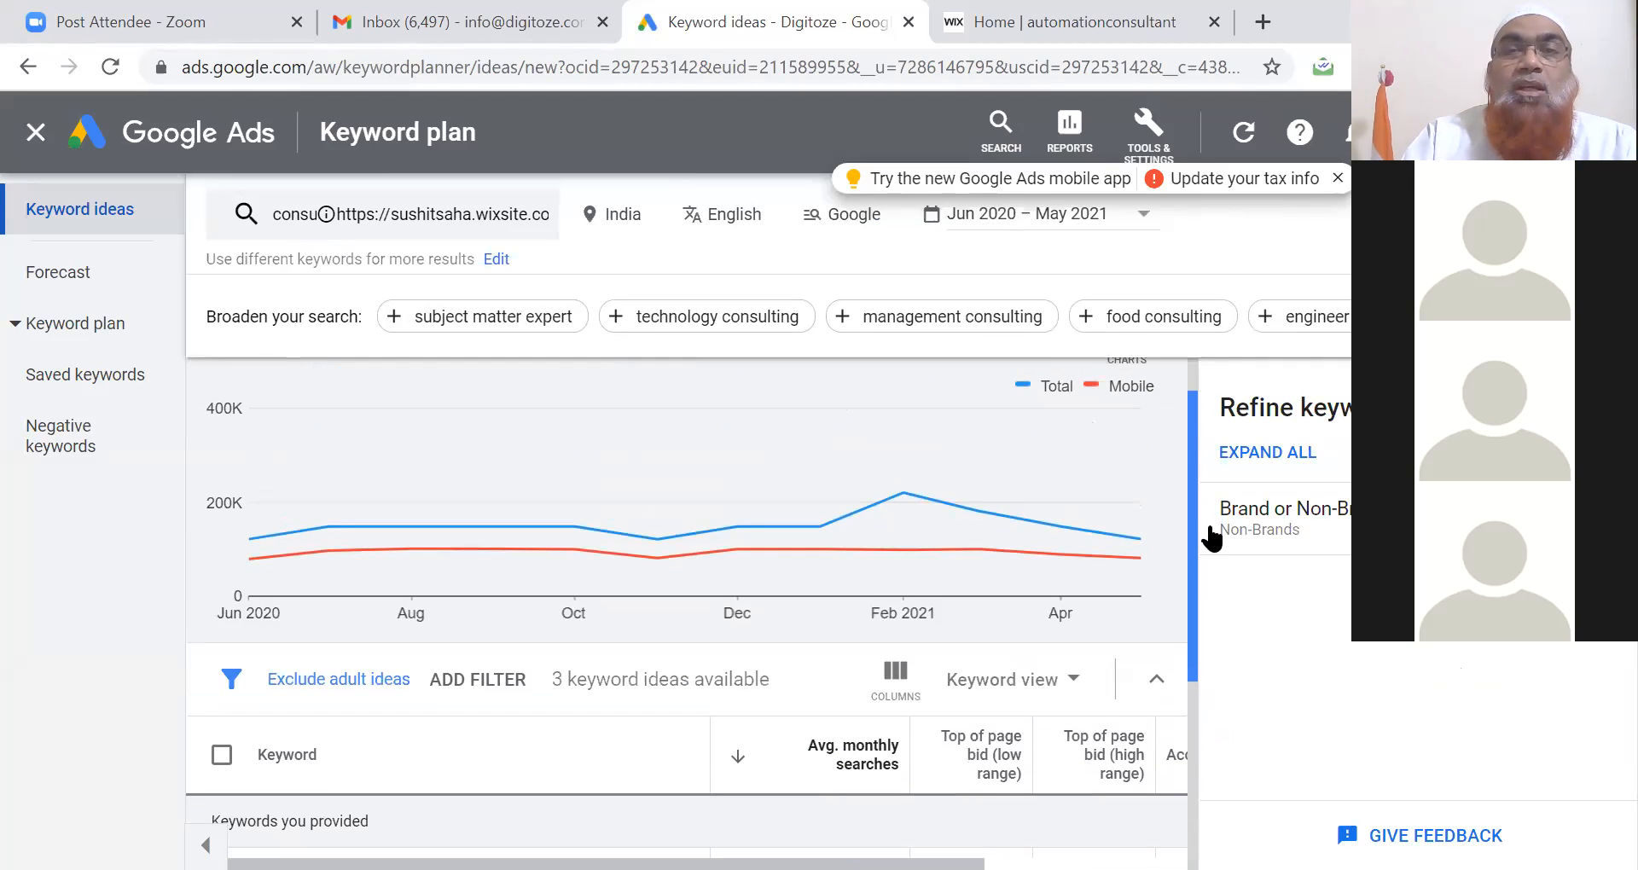
# - Switch to the automationconsultant Wix site and read through its home page for terms describing the business
pyautogui.click(1022, 29)
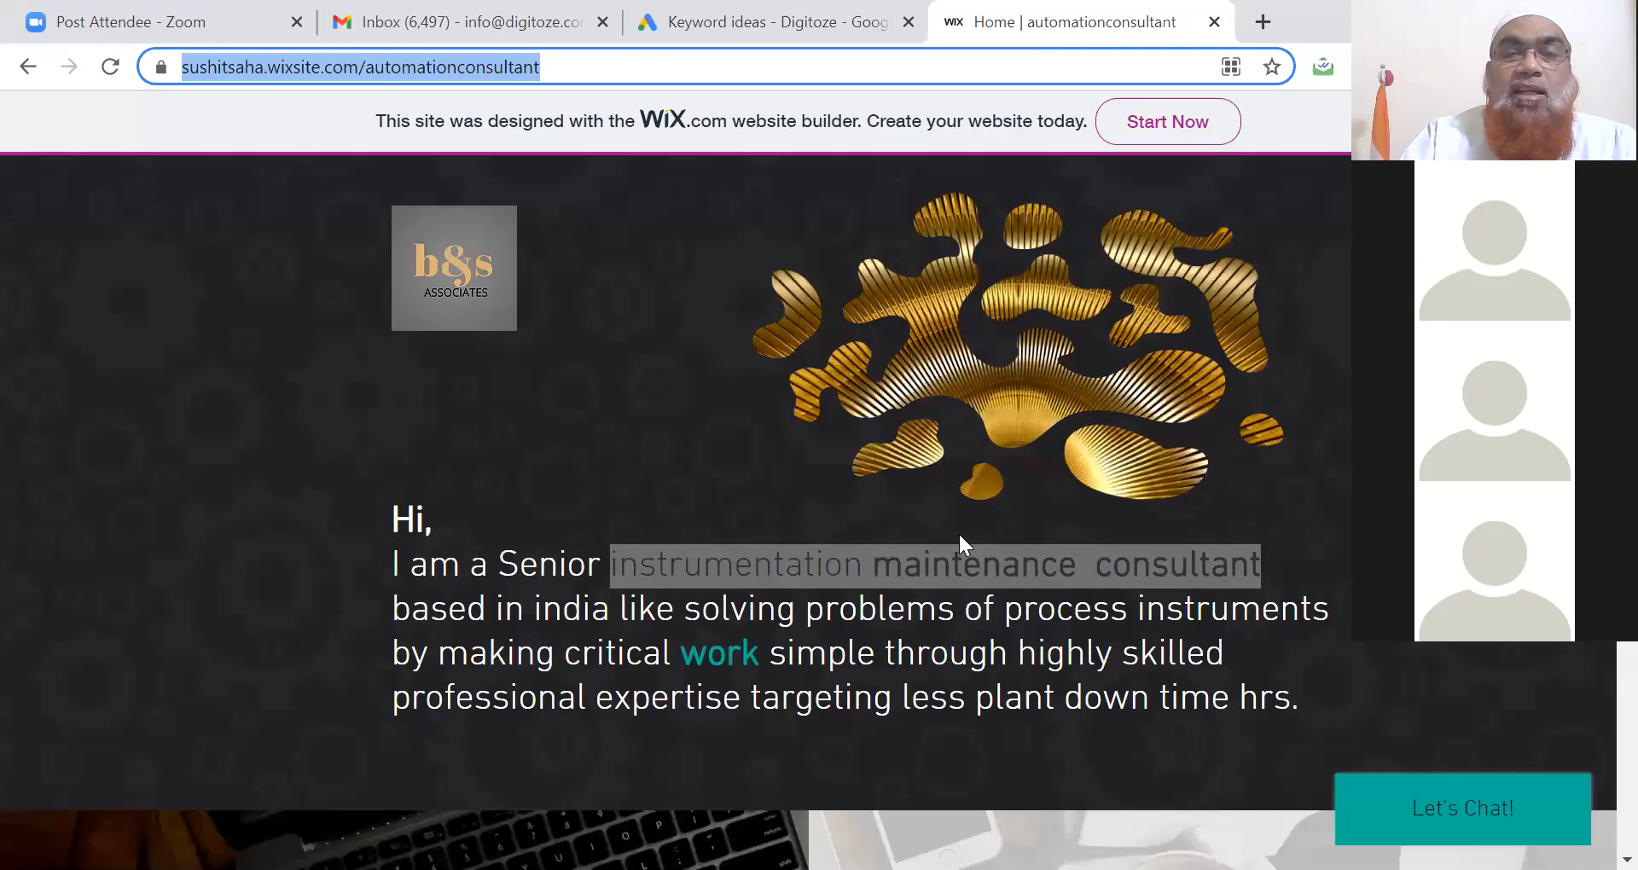
pyautogui.click(904, 638)
pyautogui.scroll(-3, 903, 637)
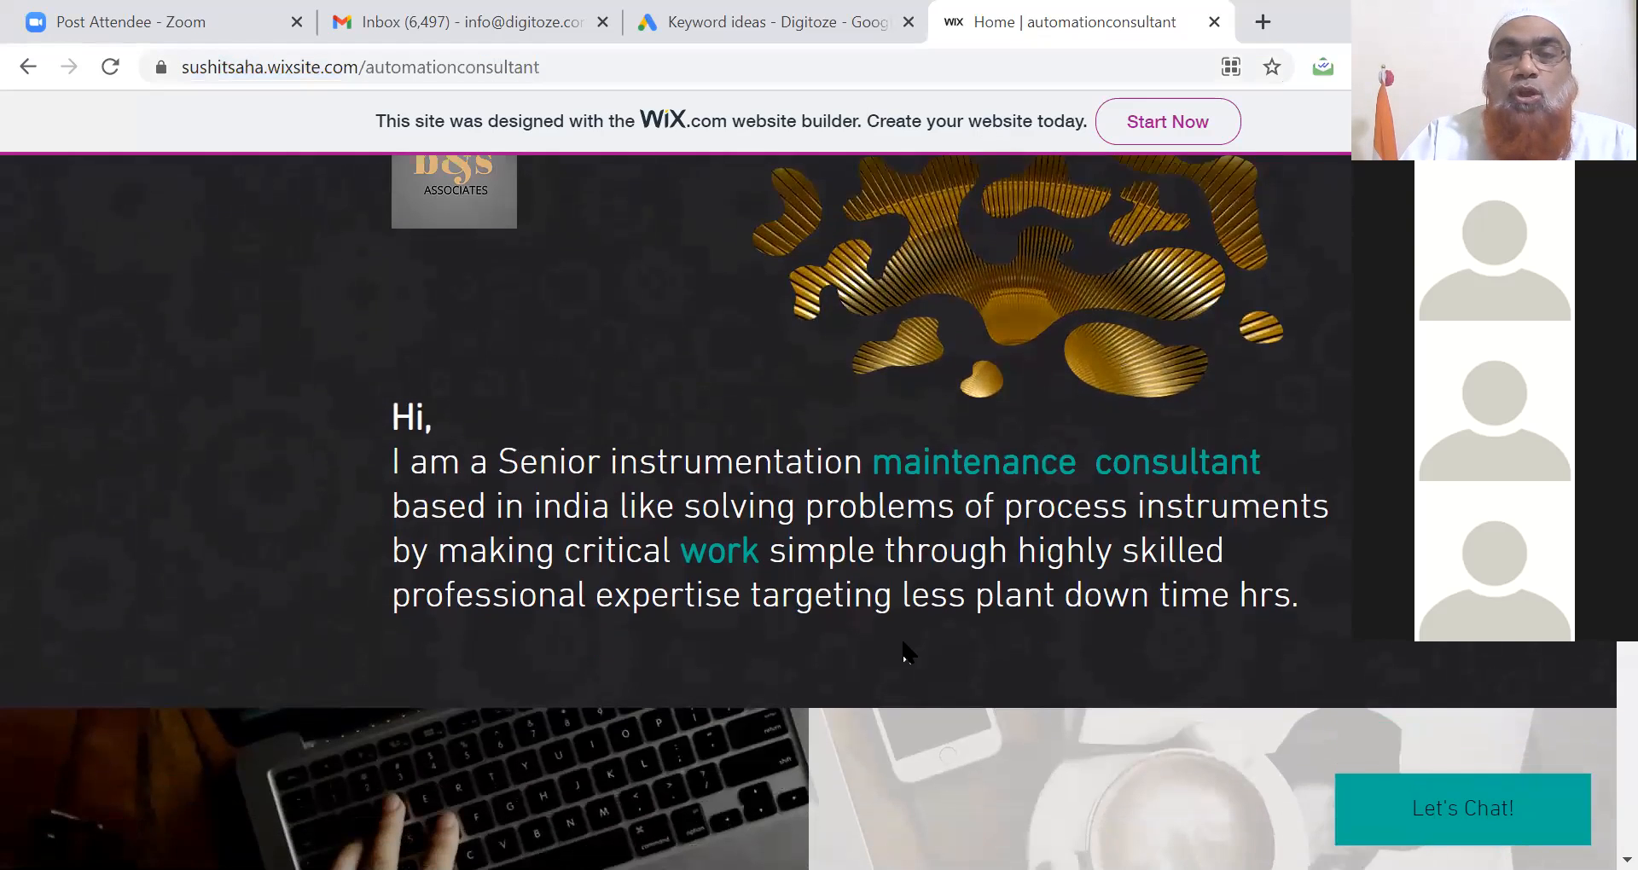
pyautogui.scroll(-7, 902, 636)
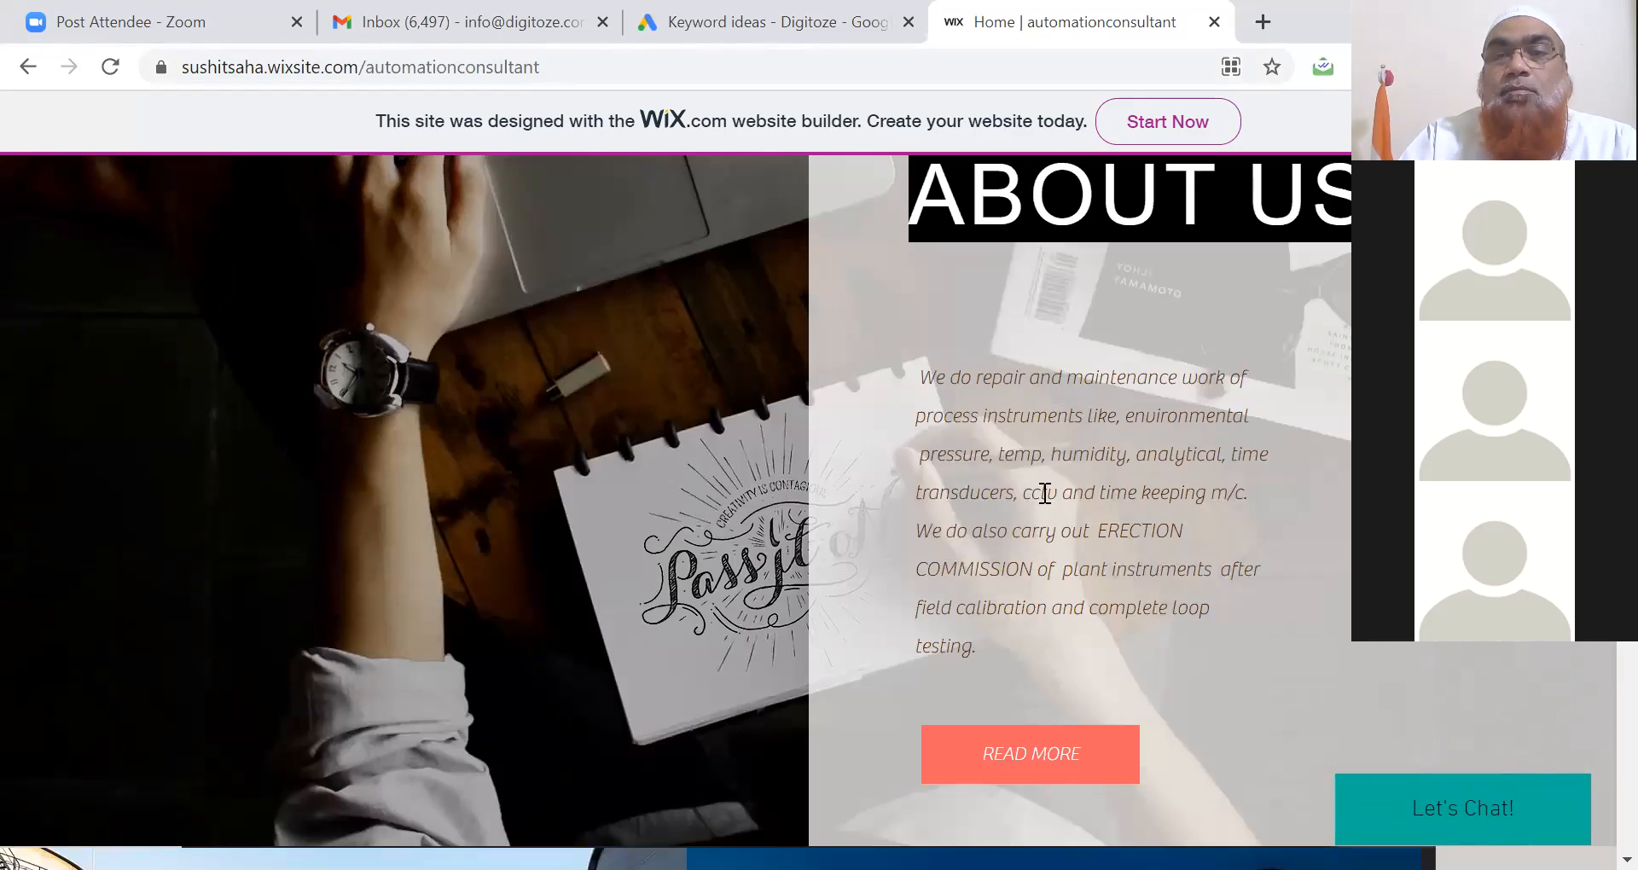
pyautogui.scroll(-8, 1044, 493)
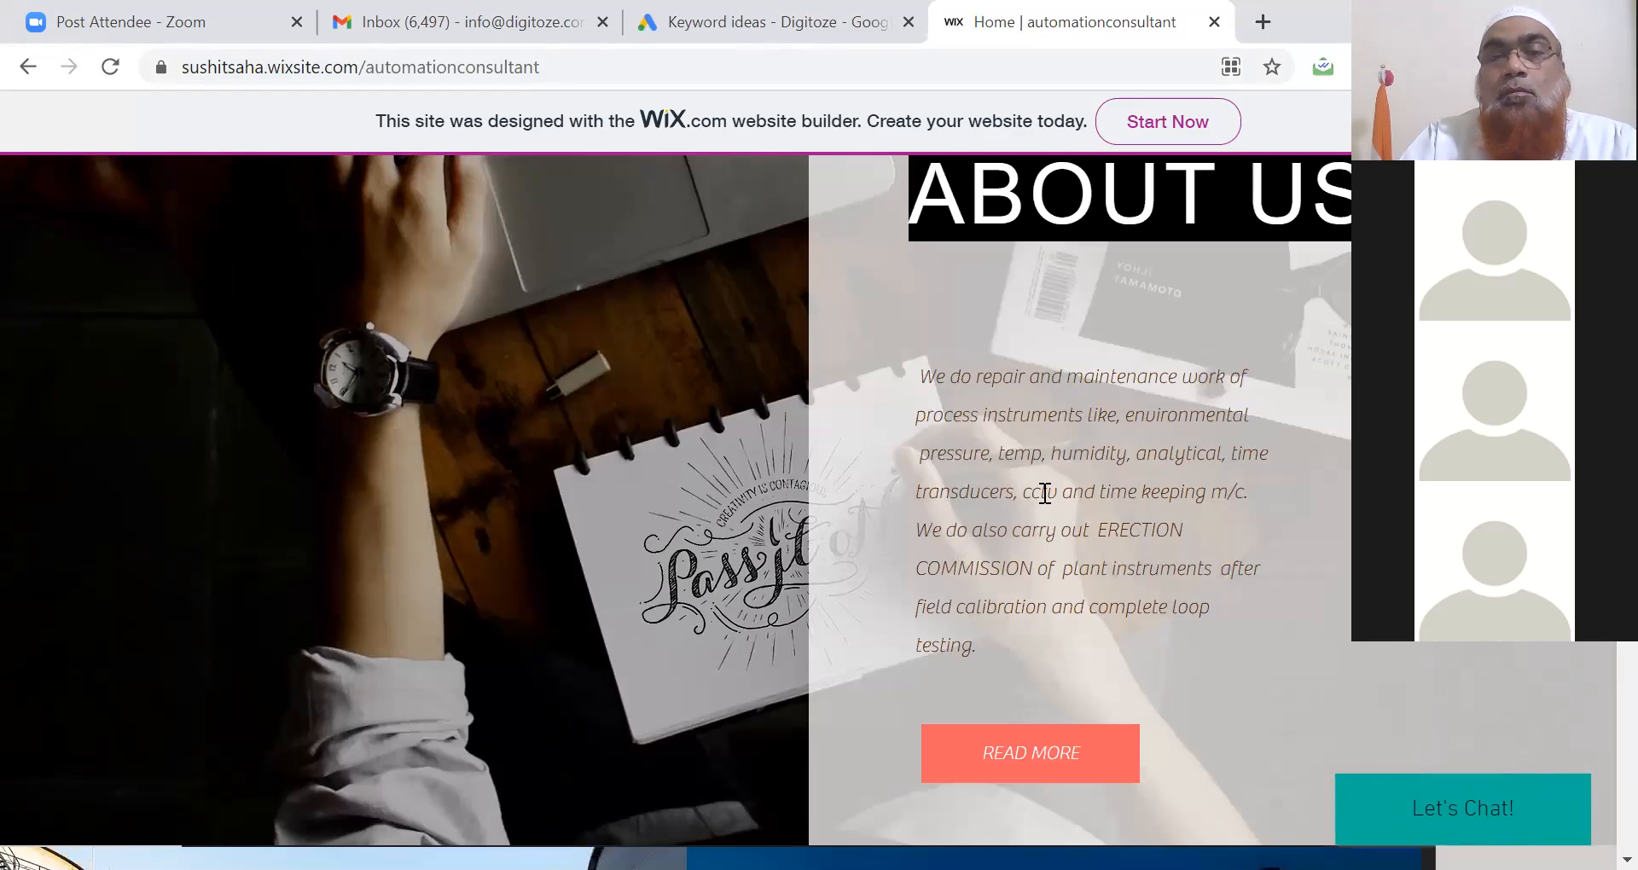
pyautogui.scroll(-8, 1042, 489)
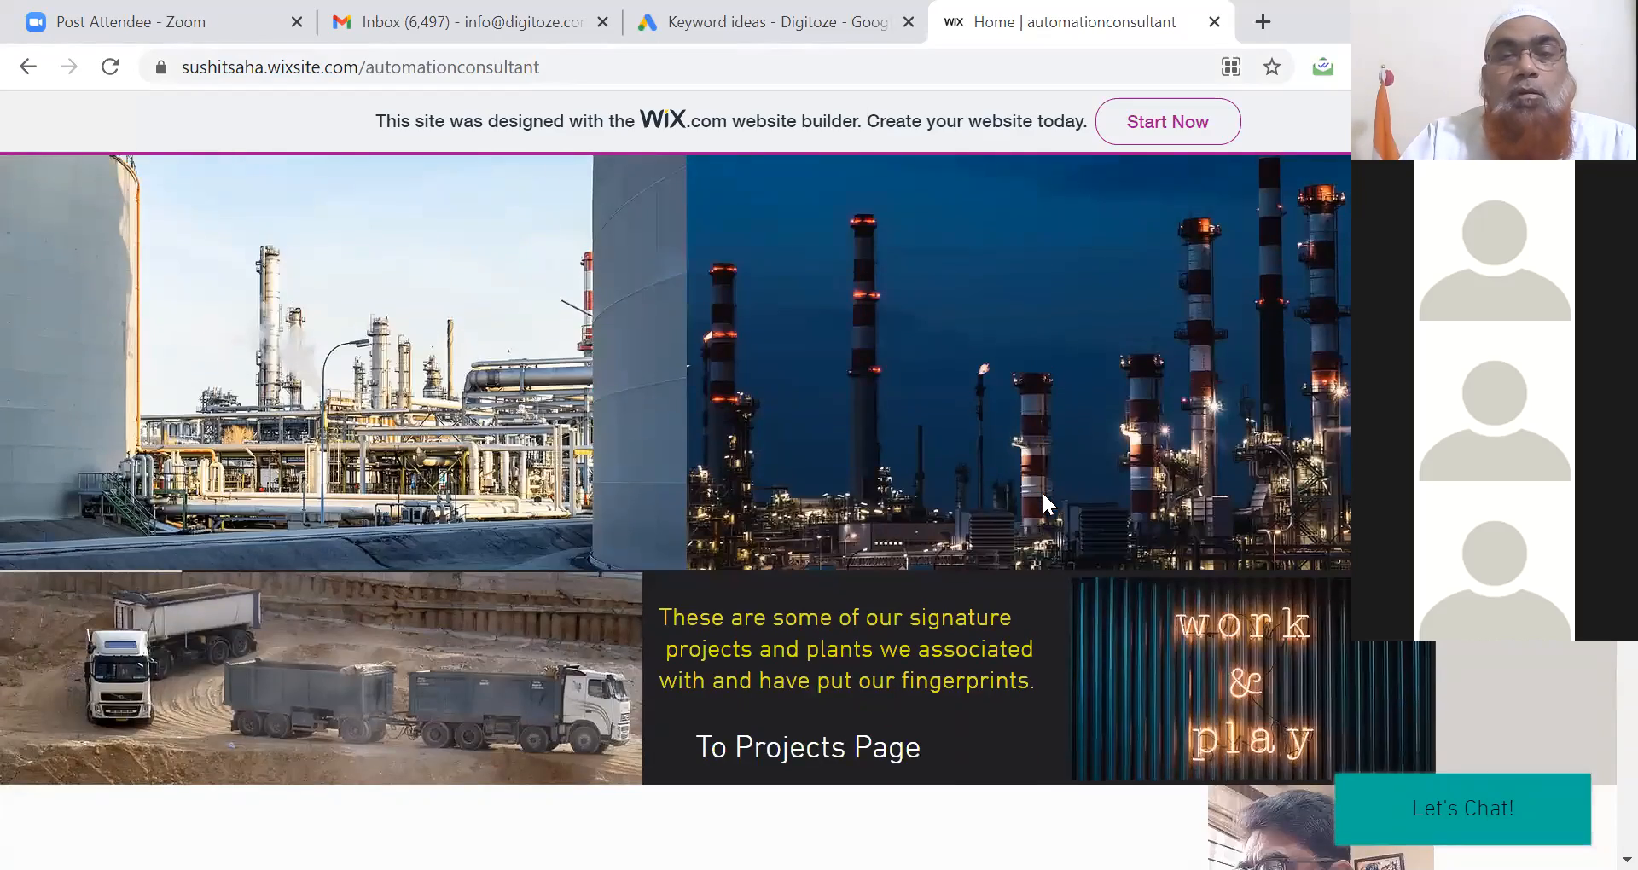
pyautogui.scroll(-8, 1043, 495)
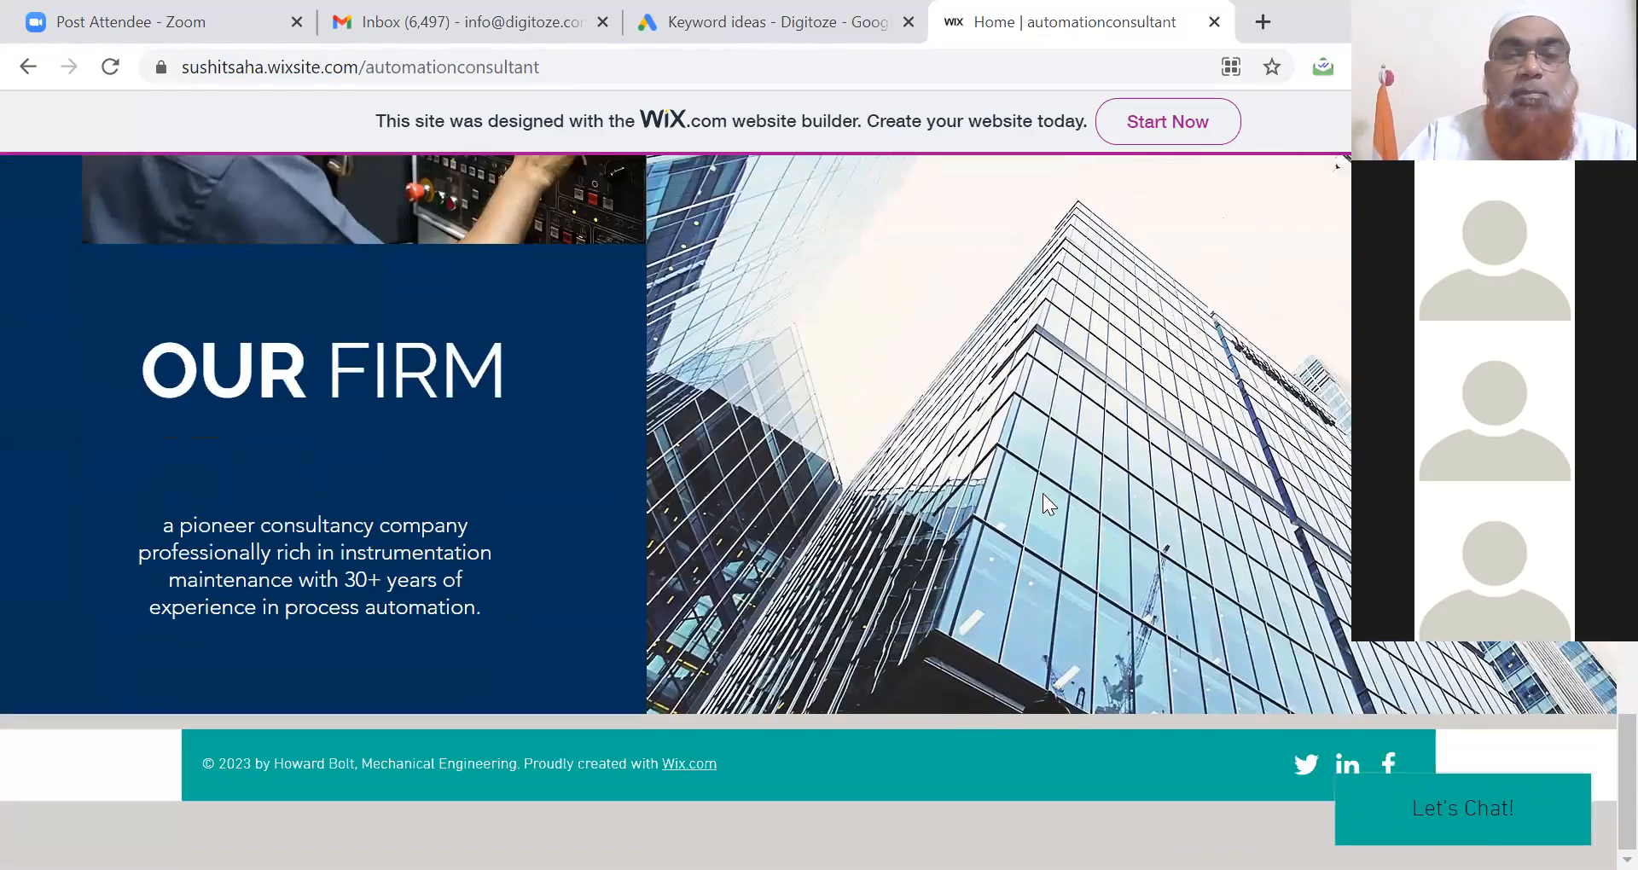
pyautogui.scroll(15, 1043, 493)
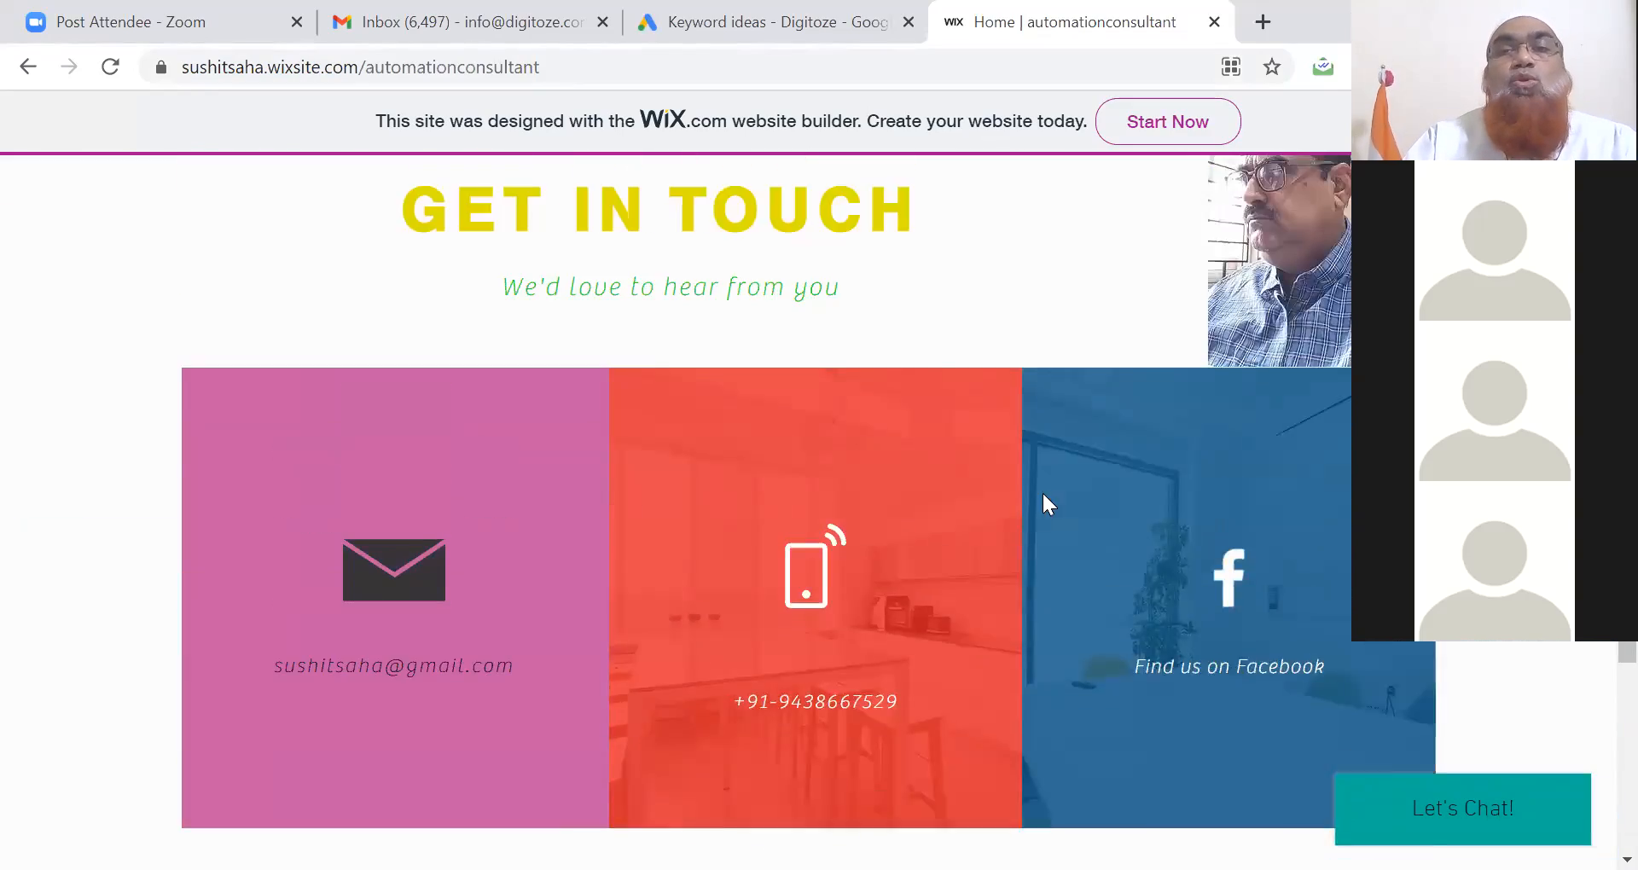
pyautogui.scroll(12, 1043, 493)
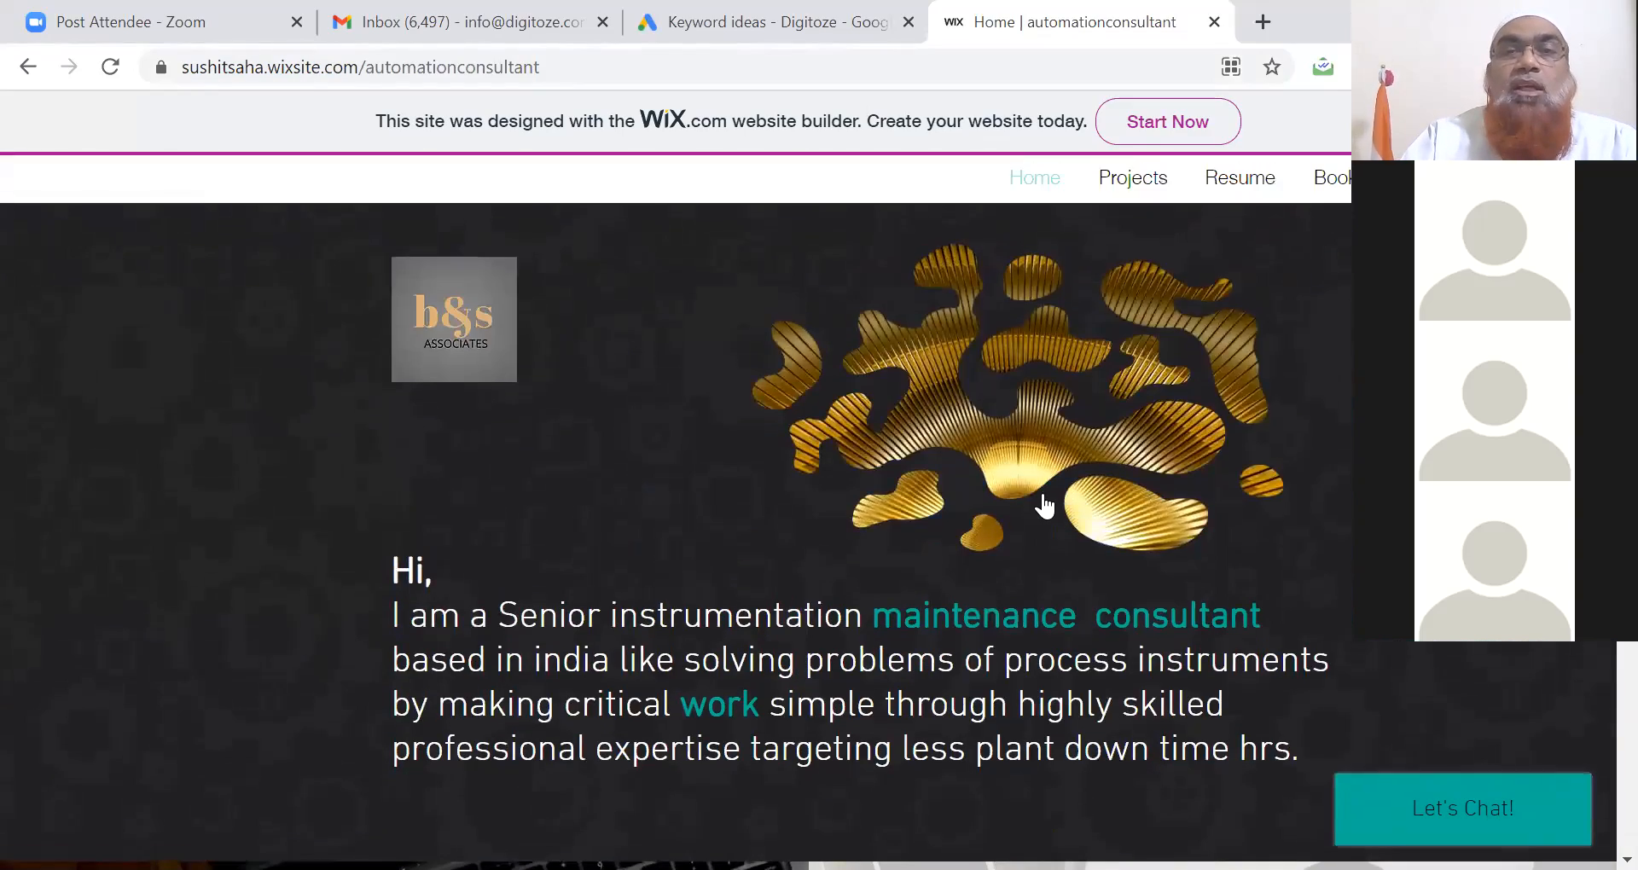
# - Read the site's Projects page and the work experience on its Resume page, highlighting the company name NALCO
pyautogui.click(1128, 183)
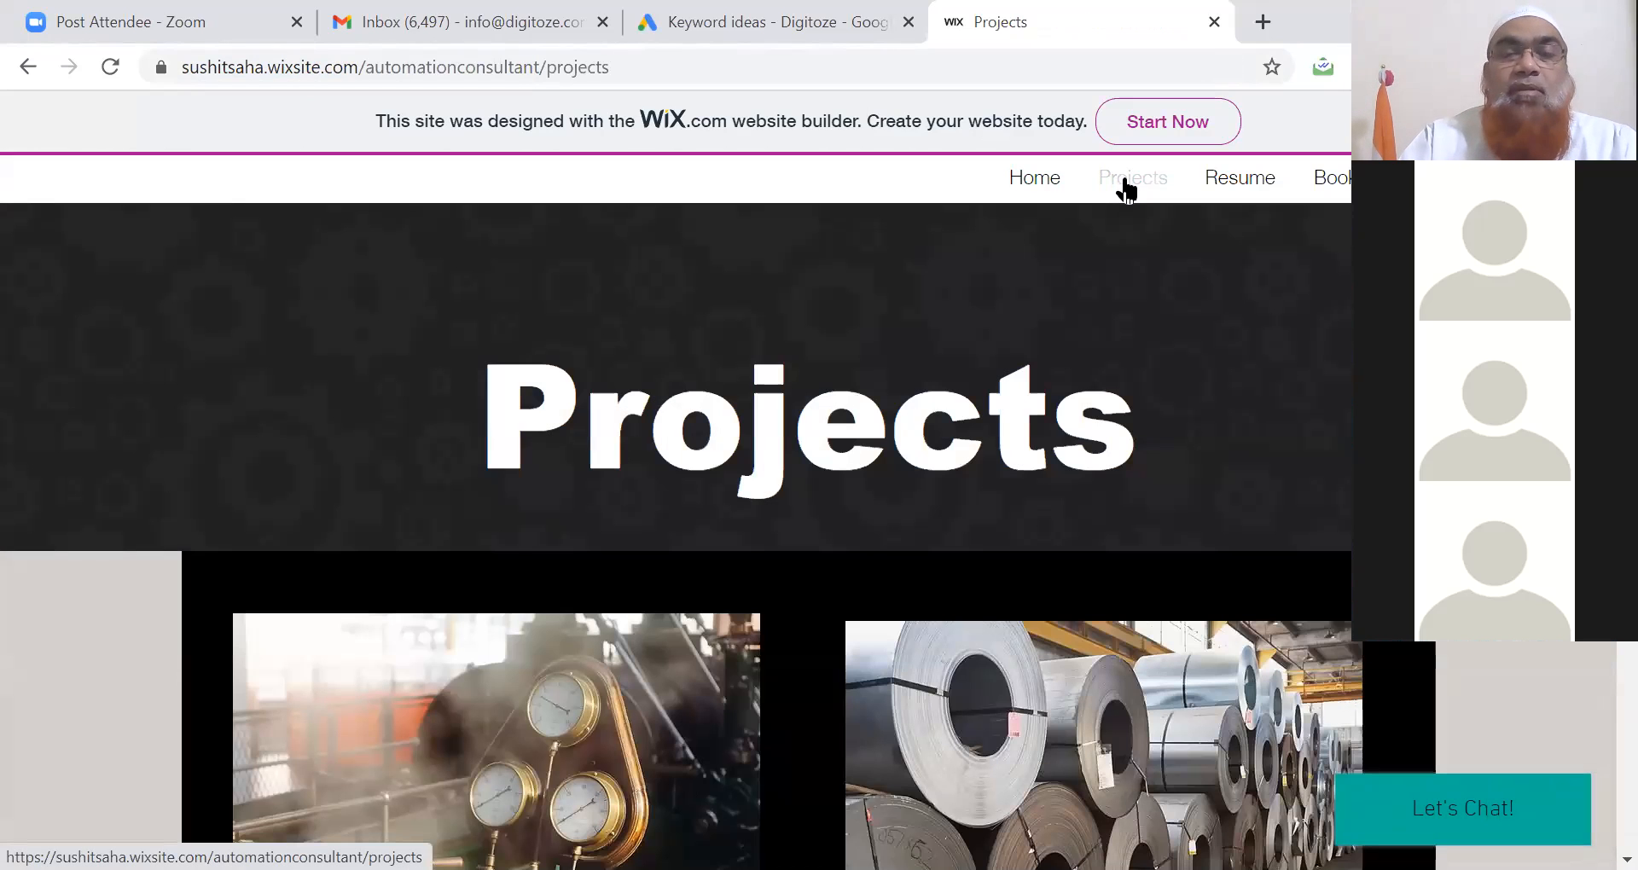
pyautogui.scroll(-10, 1127, 189)
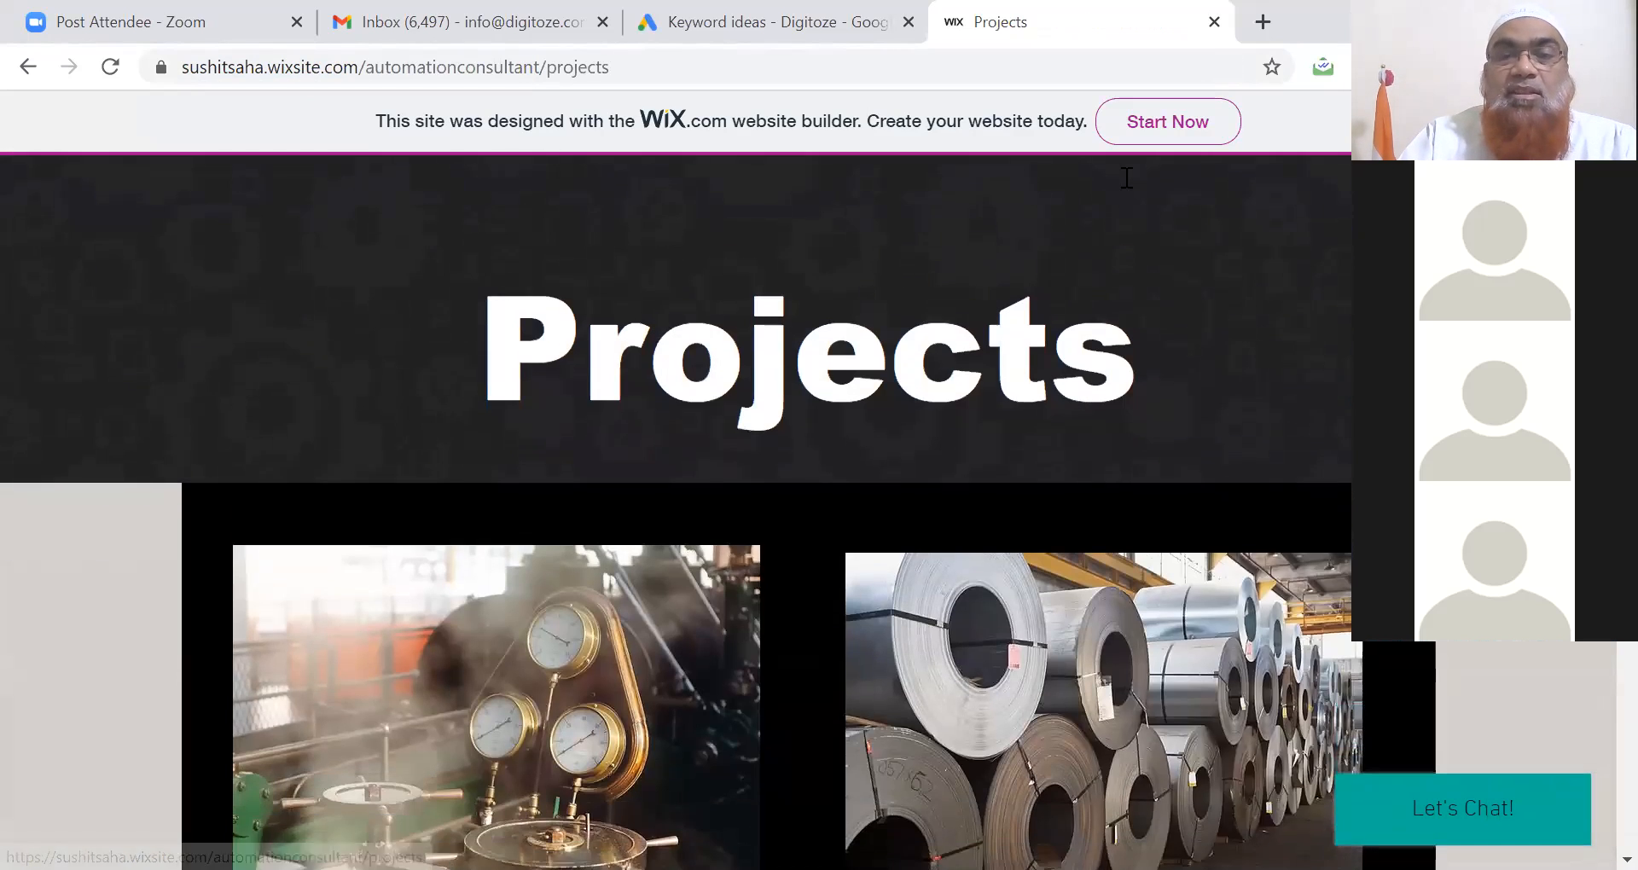
pyautogui.scroll(-10, 1125, 178)
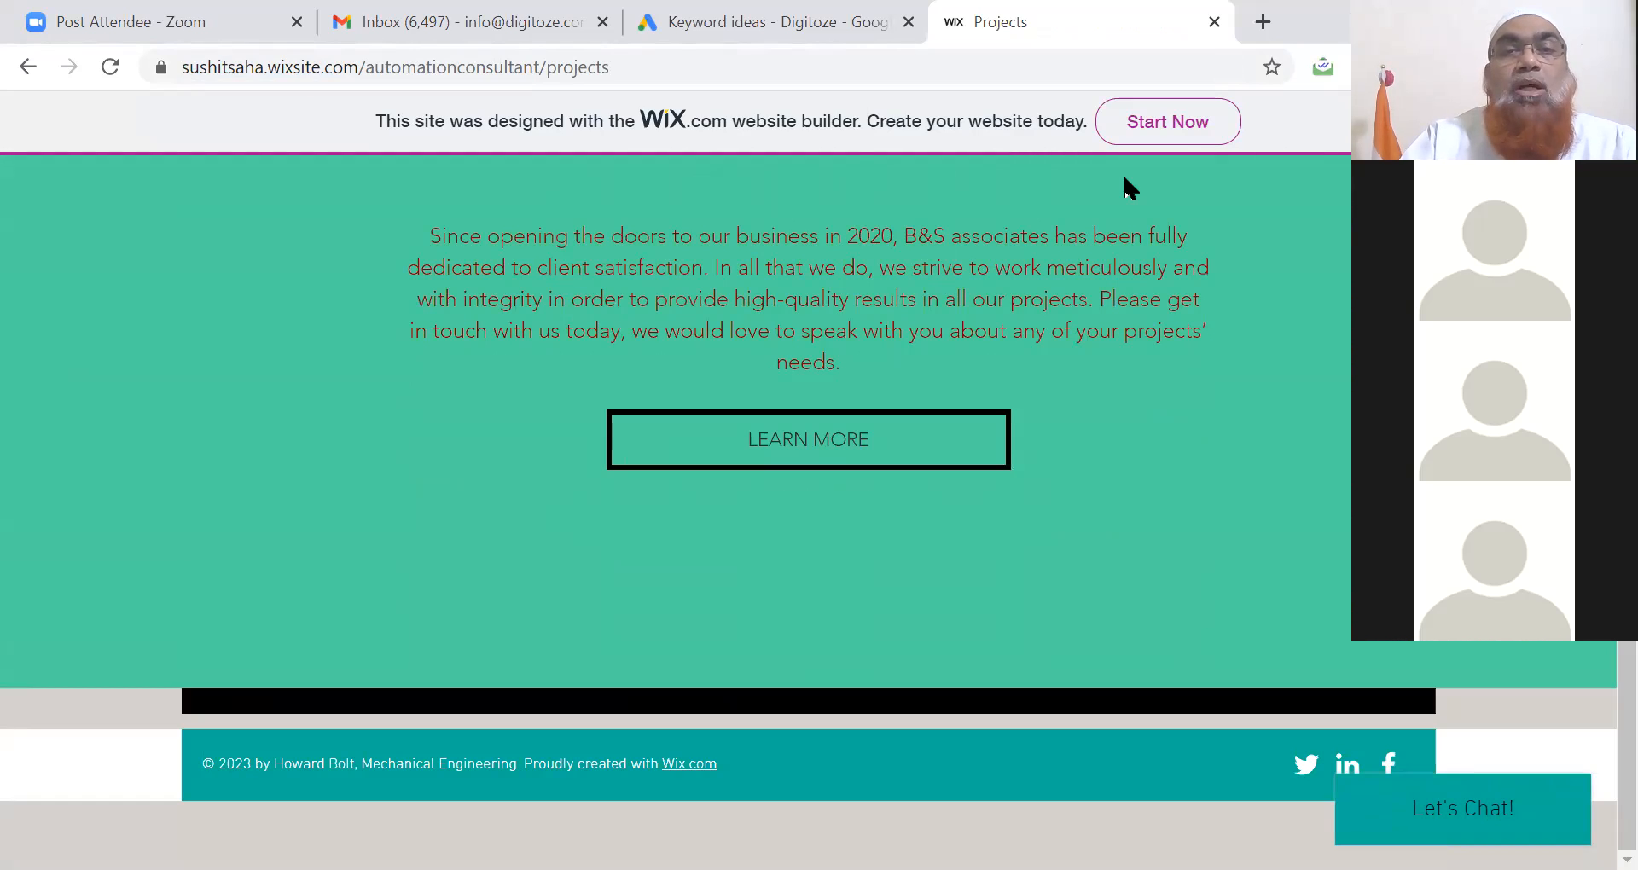
pyautogui.click(791, 453)
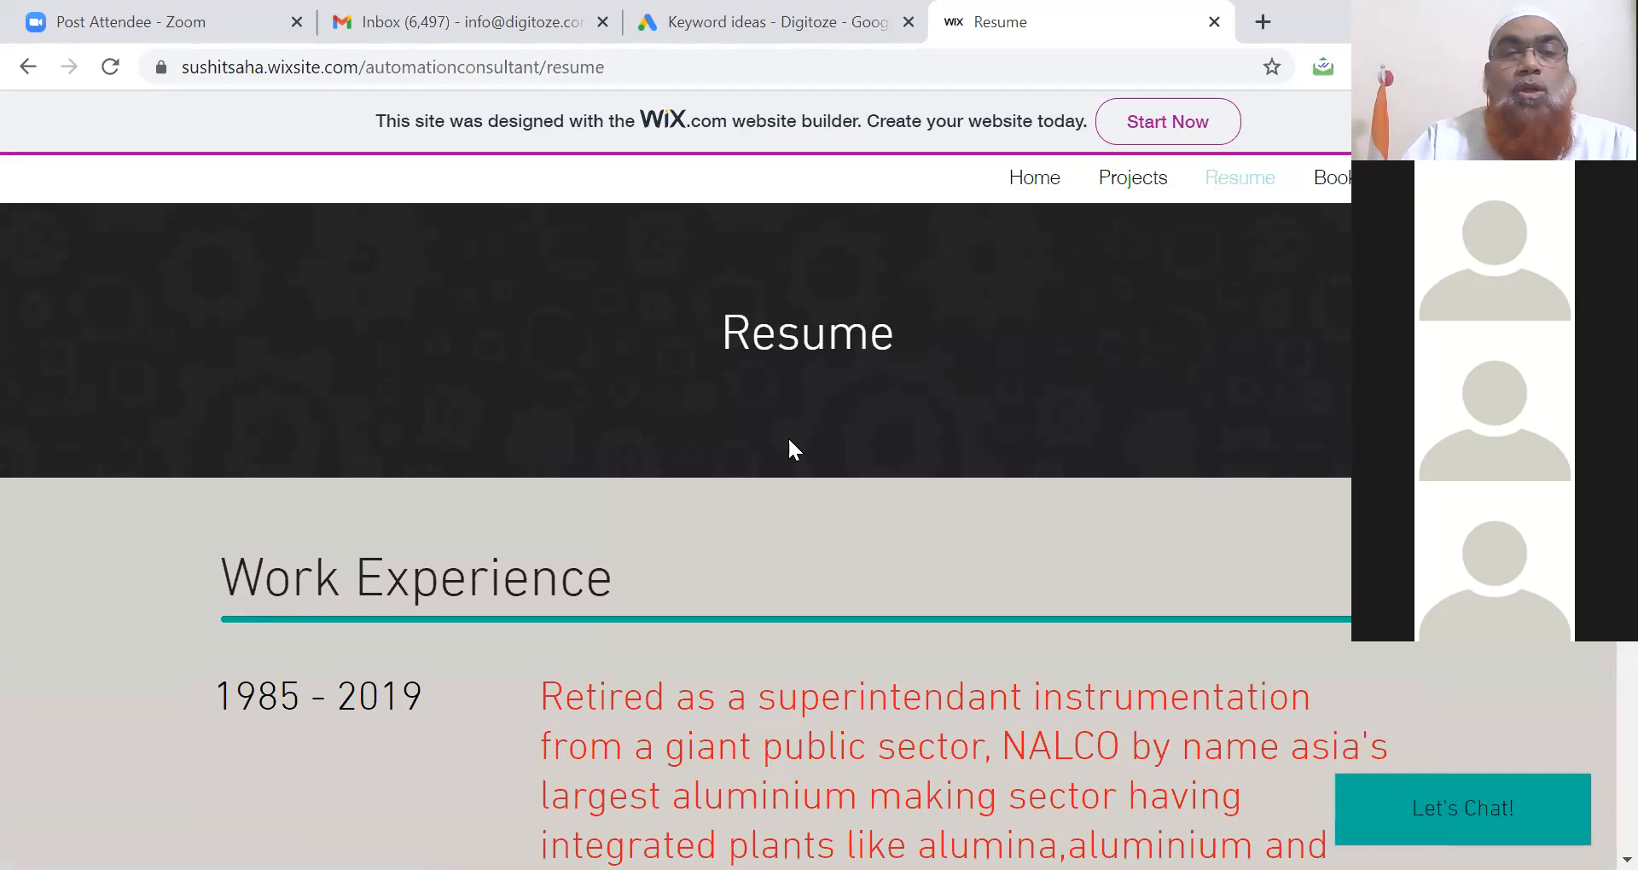
pyautogui.scroll(-3, 791, 449)
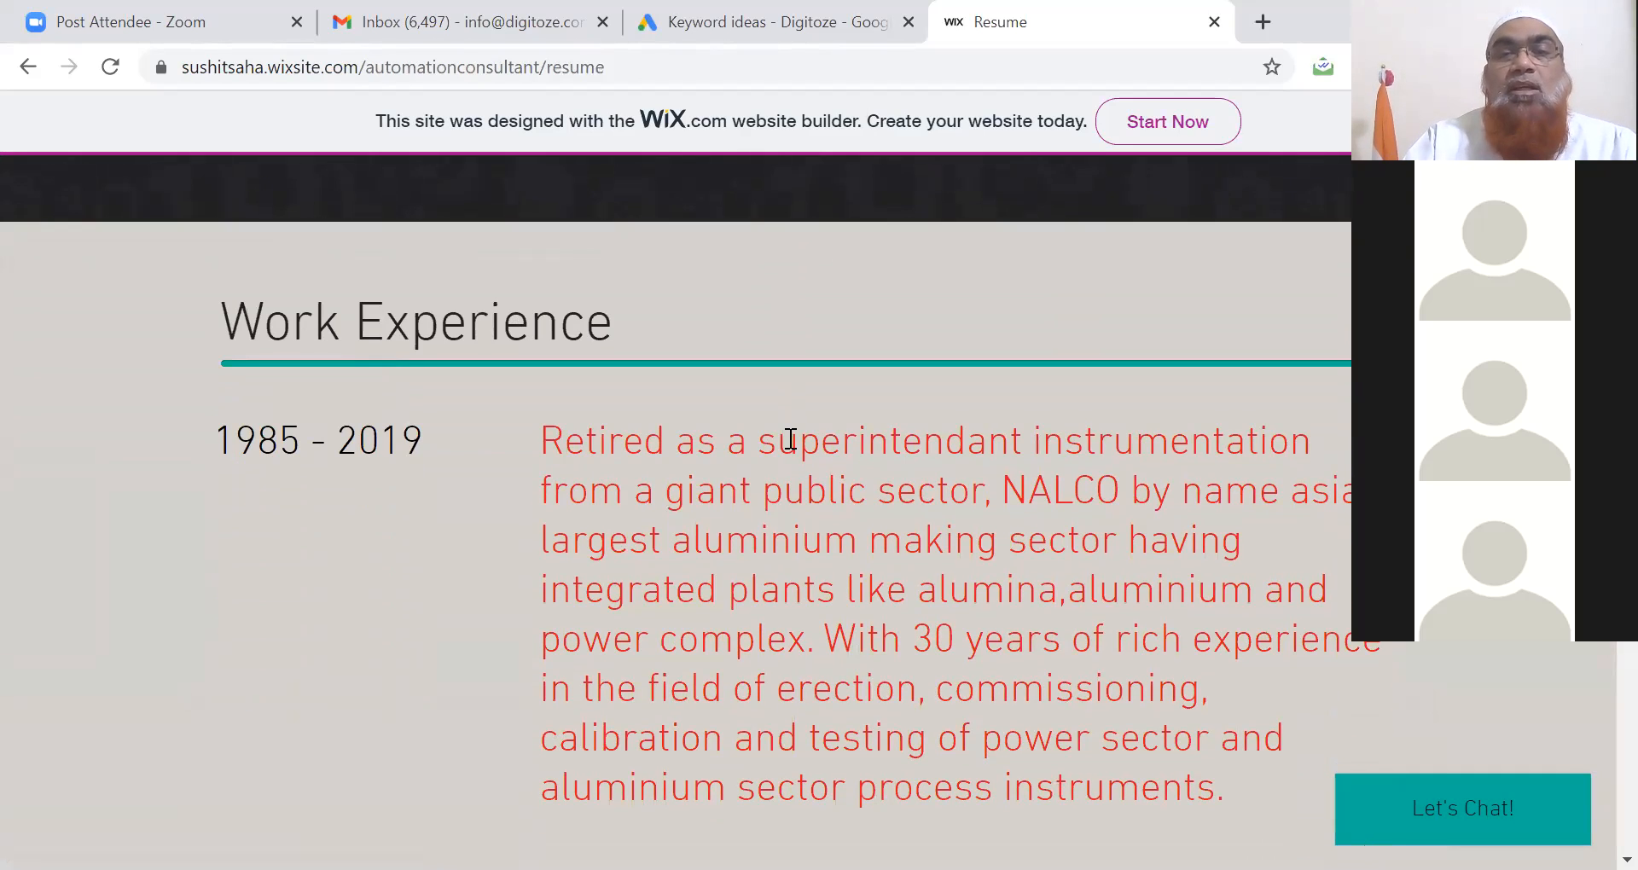
pyautogui.moveTo(1008, 489); pyautogui.dragTo(1118, 492)
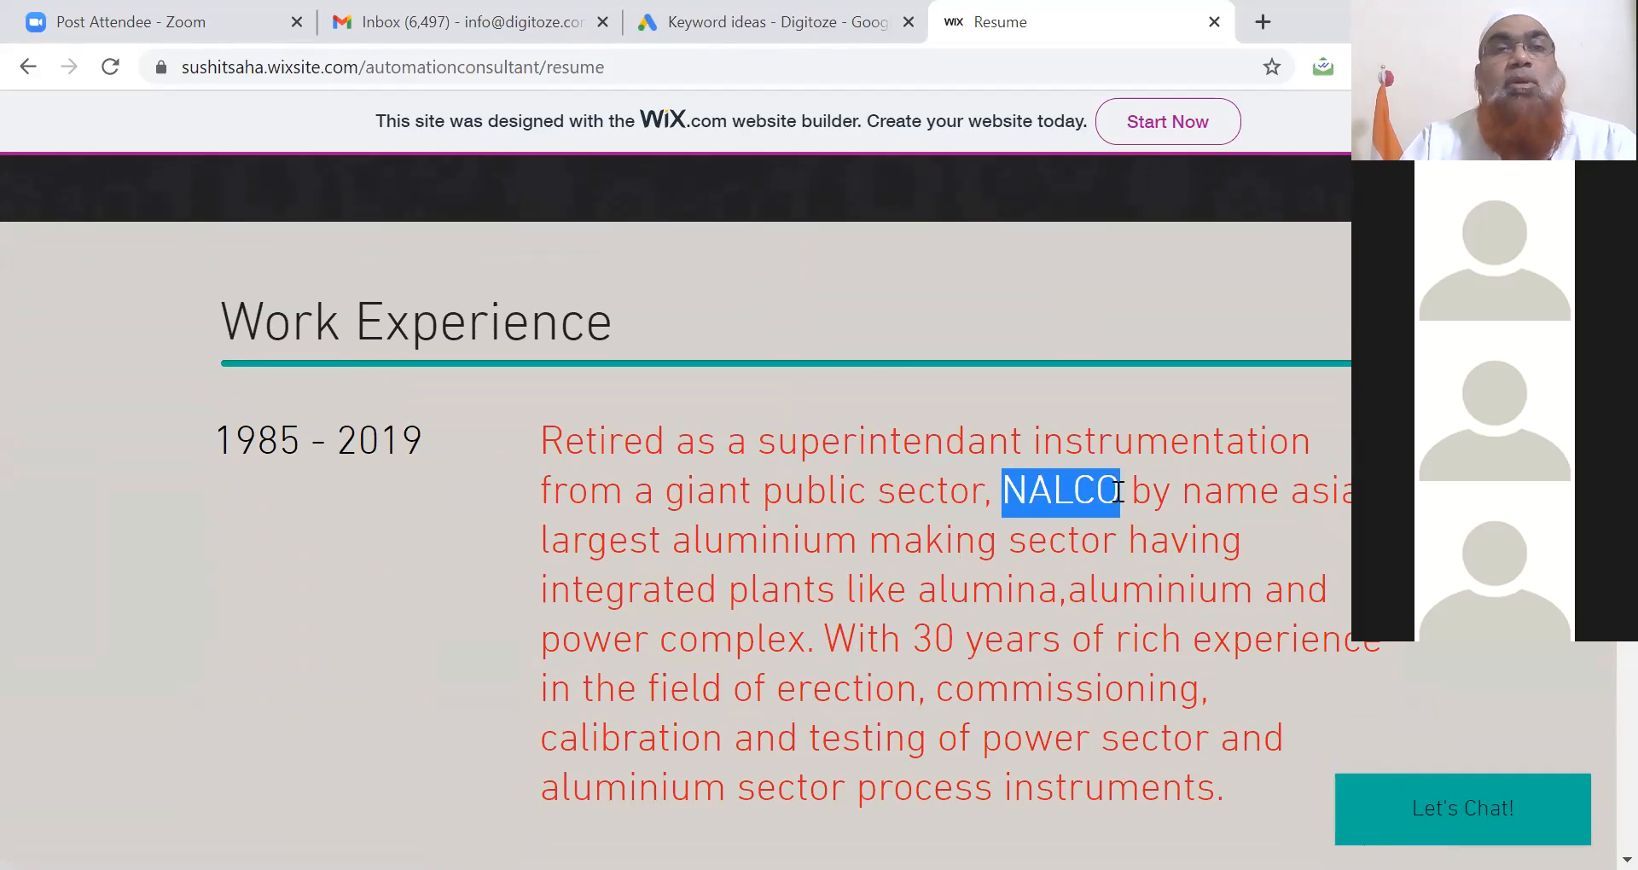
# - Back in Keyword Planner, replace the keyword "consultant" with "NALCO", get the results and check its monthly searches and bid range
pyautogui.click(739, 29)
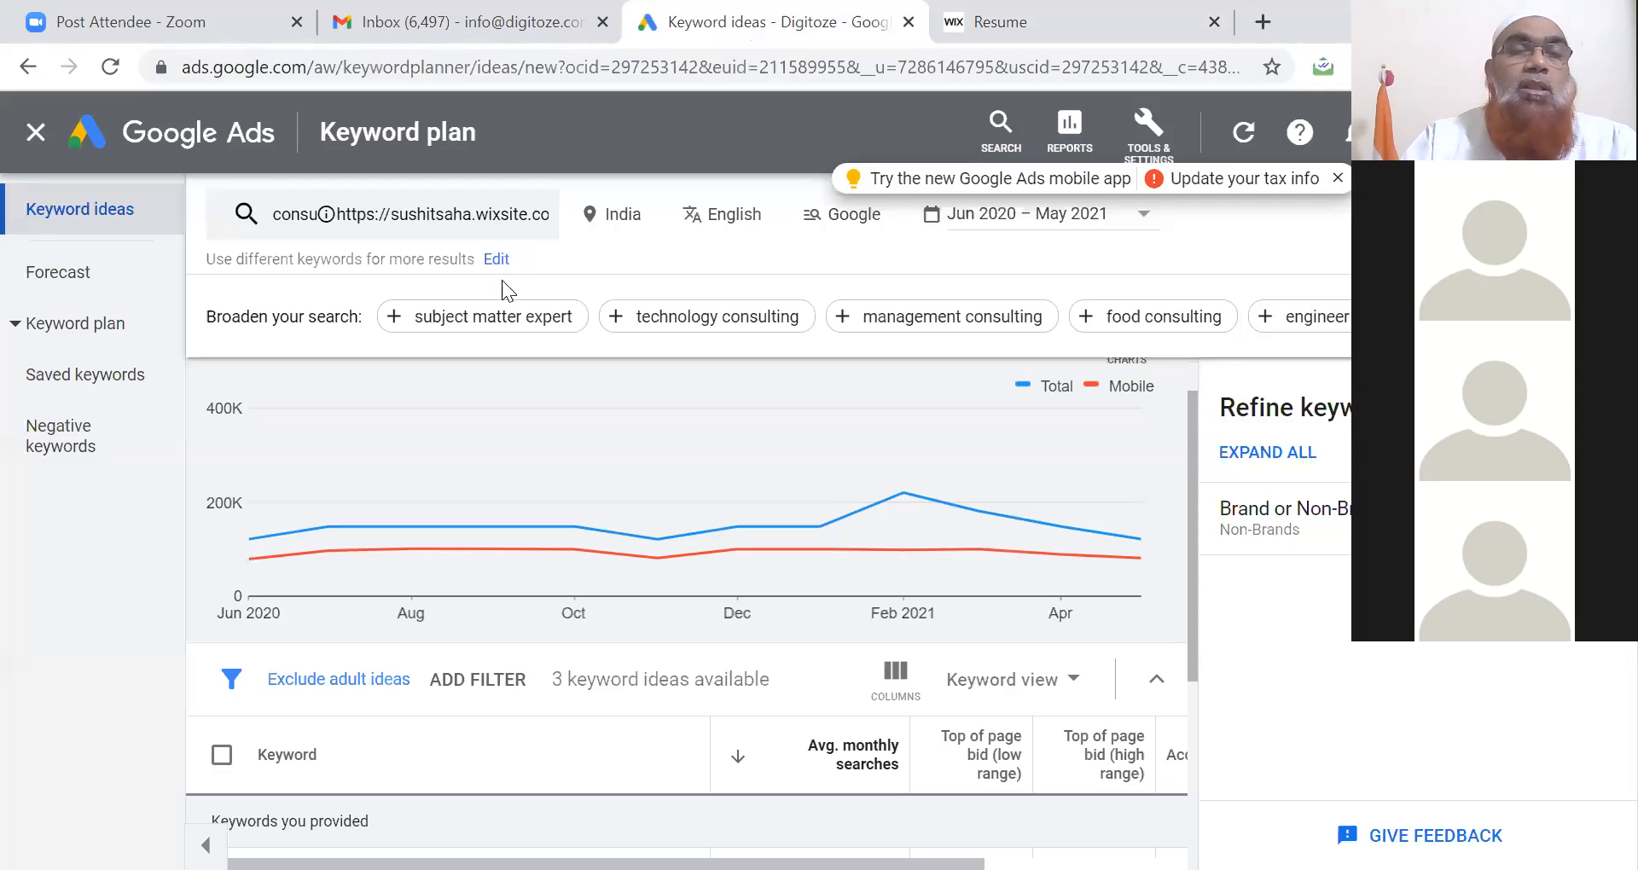
pyautogui.click(473, 214)
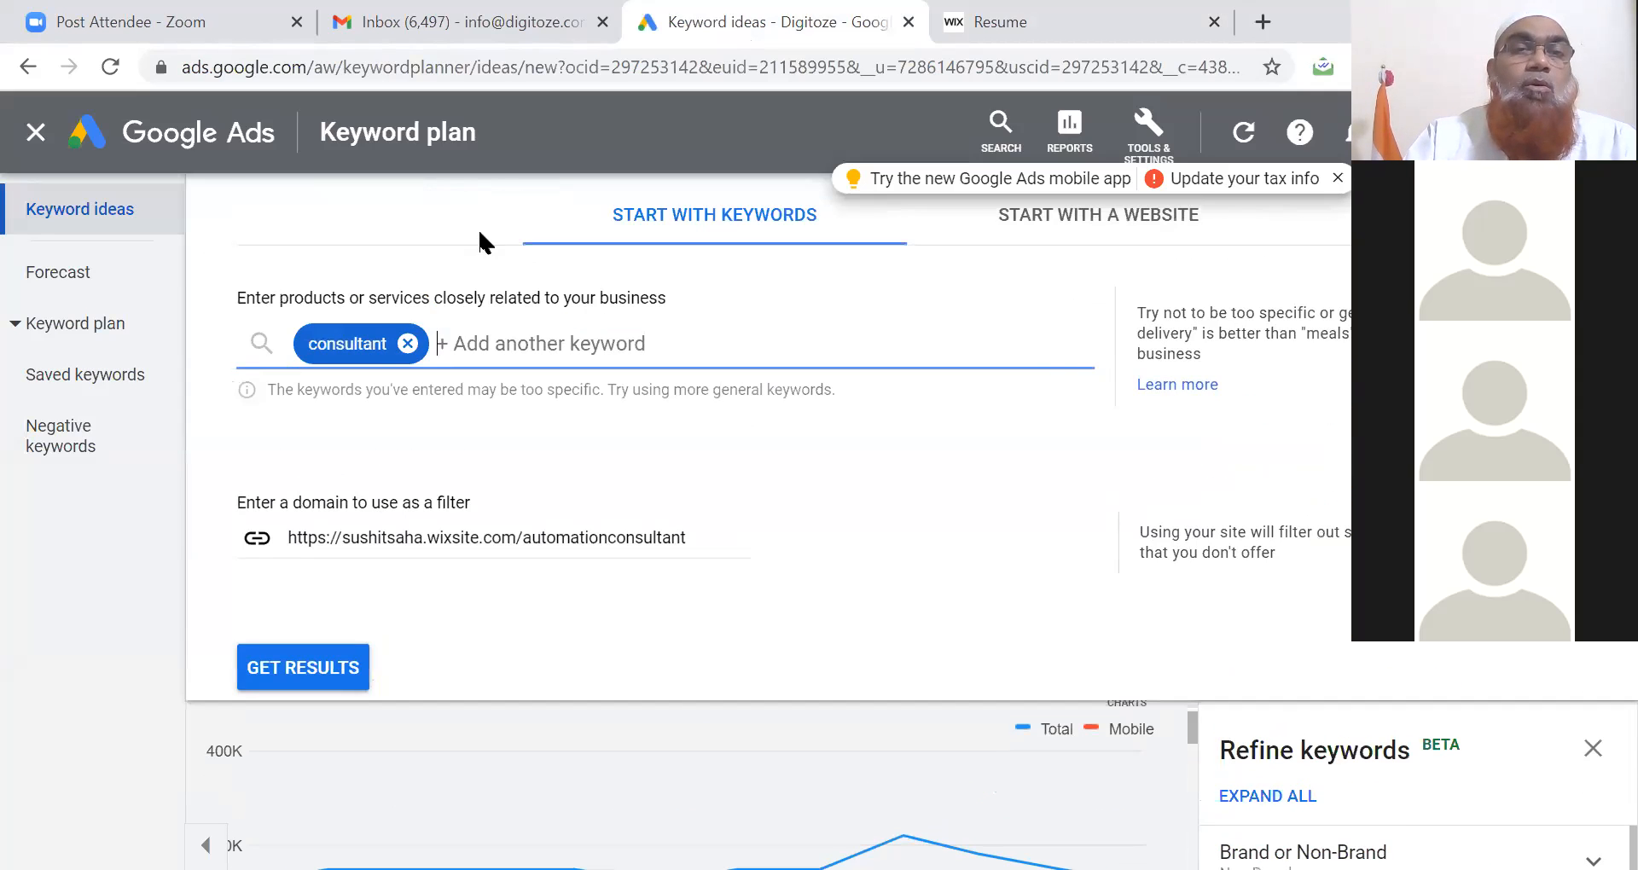
pyautogui.click(407, 344)
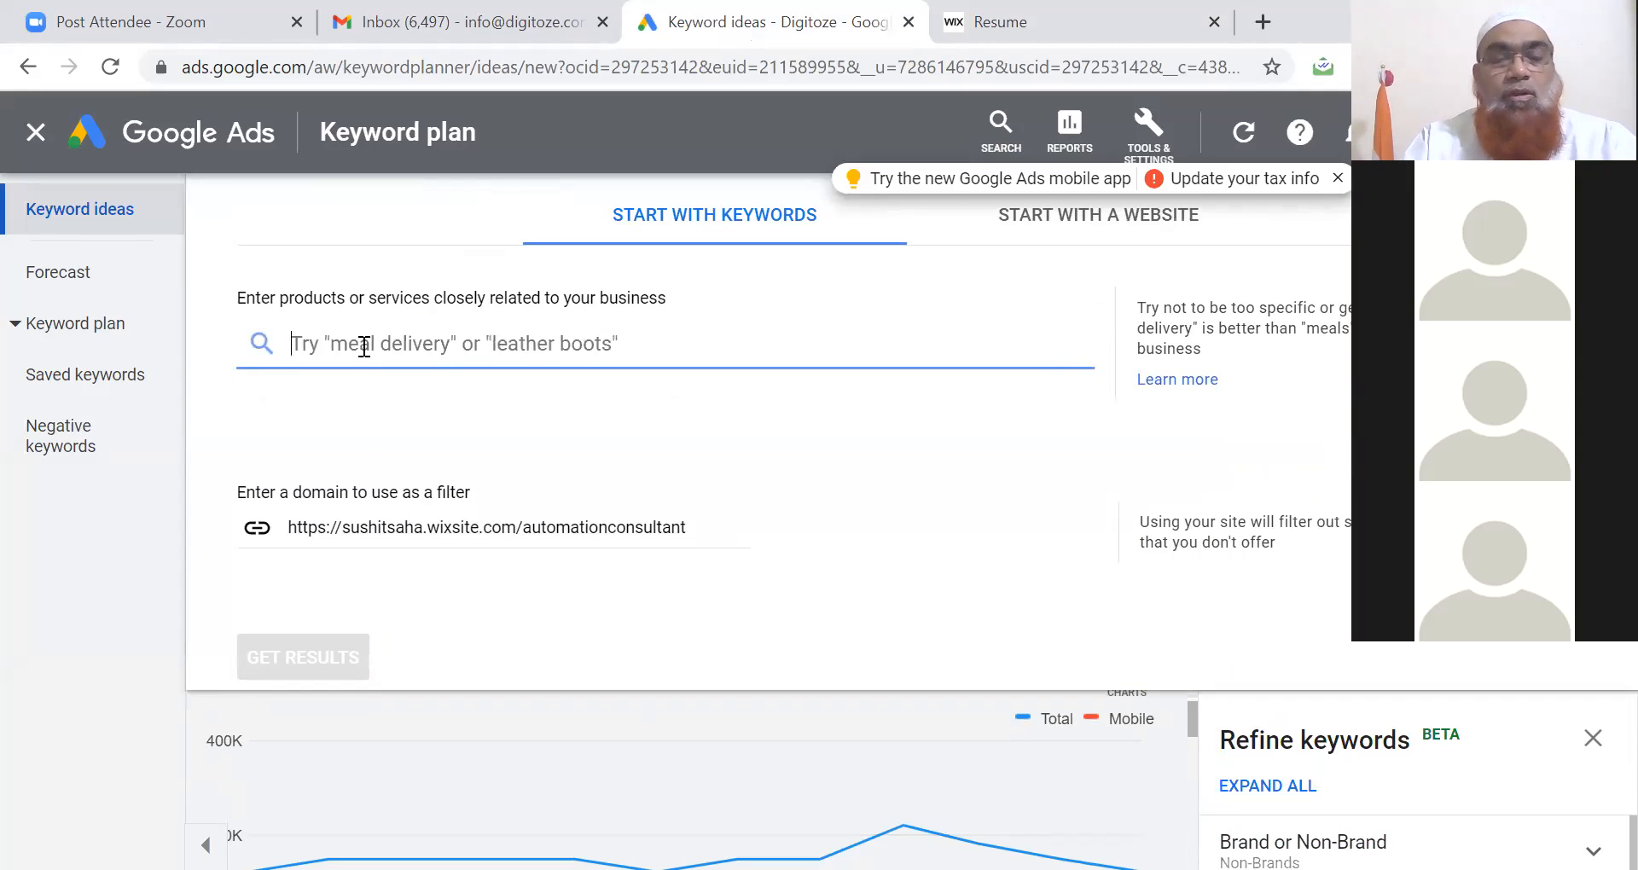
pyautogui.write('NALCO')
pyautogui.click(290, 659)
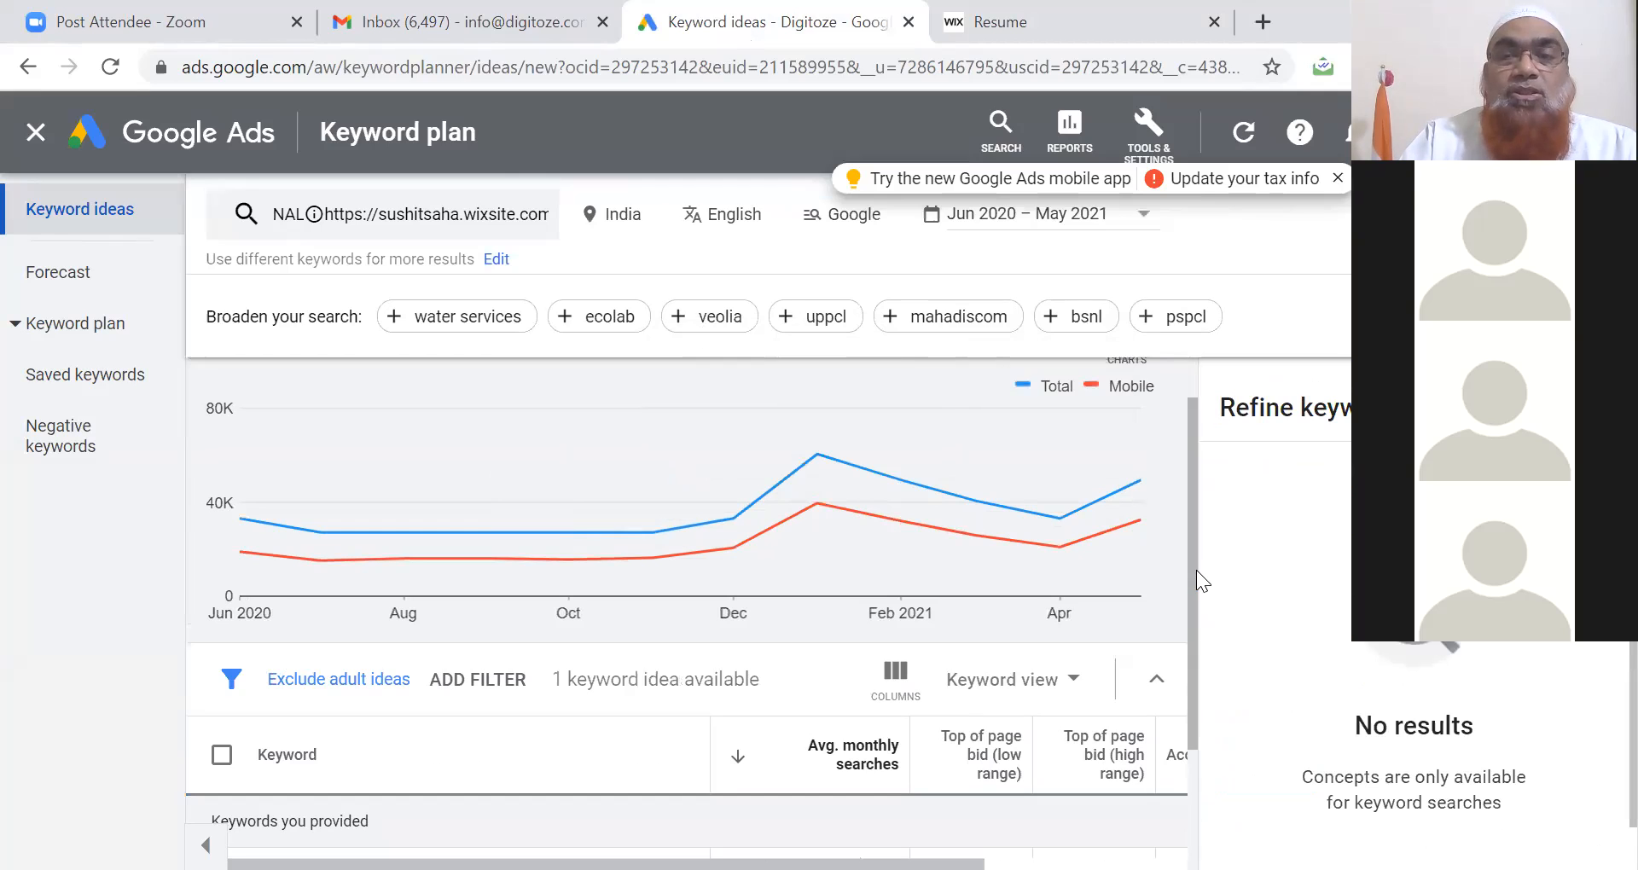
pyautogui.moveTo(1195, 577); pyautogui.dragTo(1186, 694)
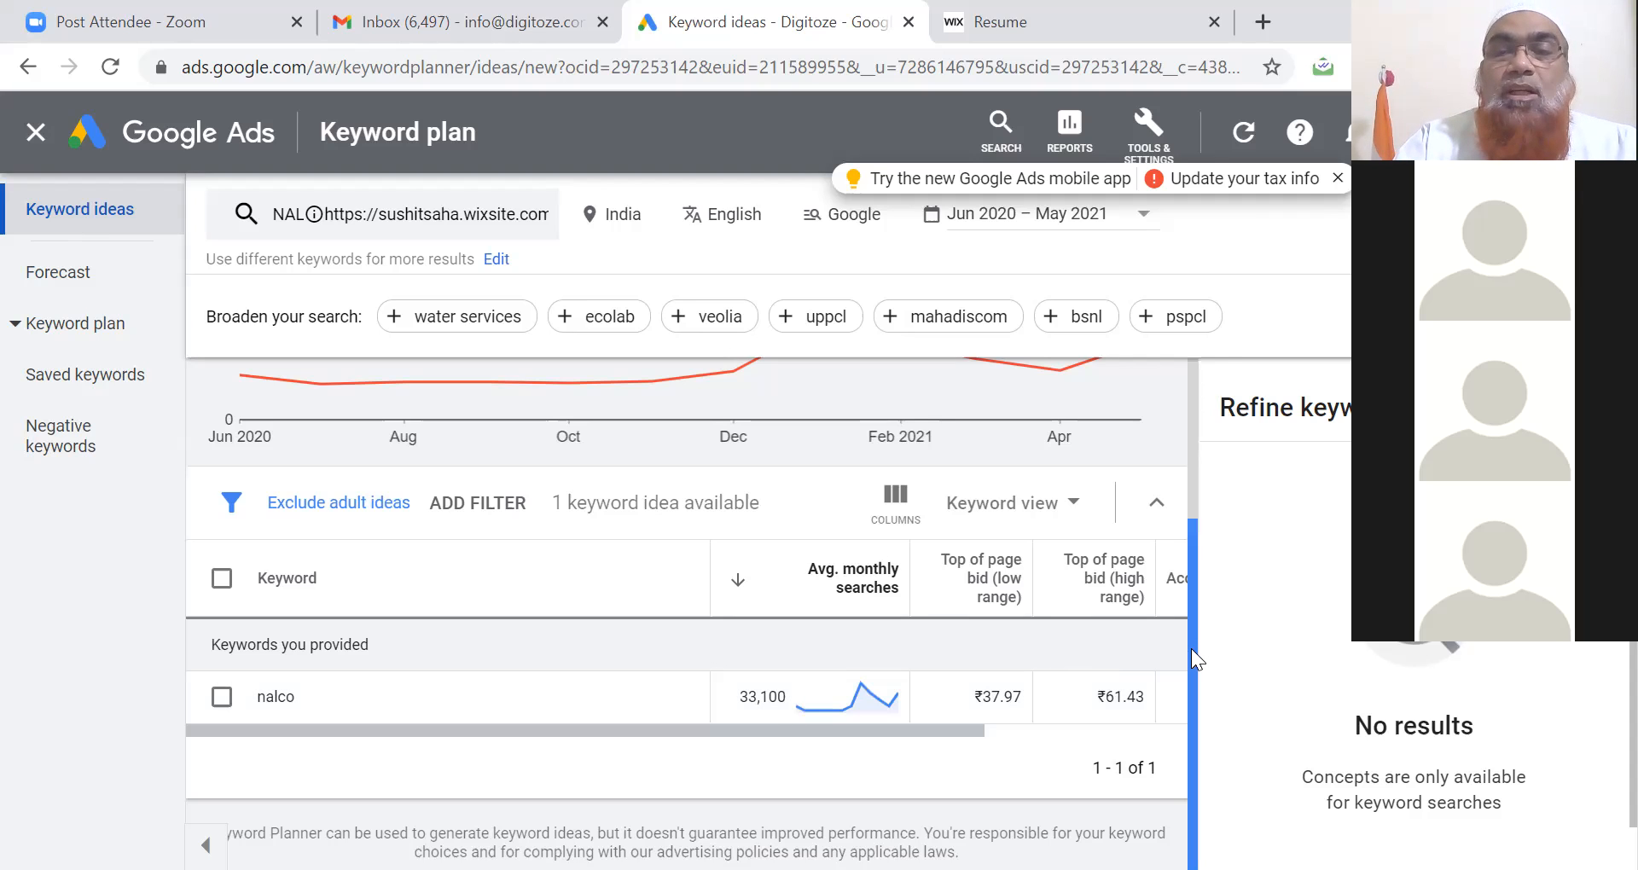
pyautogui.moveTo(1191, 648); pyautogui.dragTo(1171, 416)
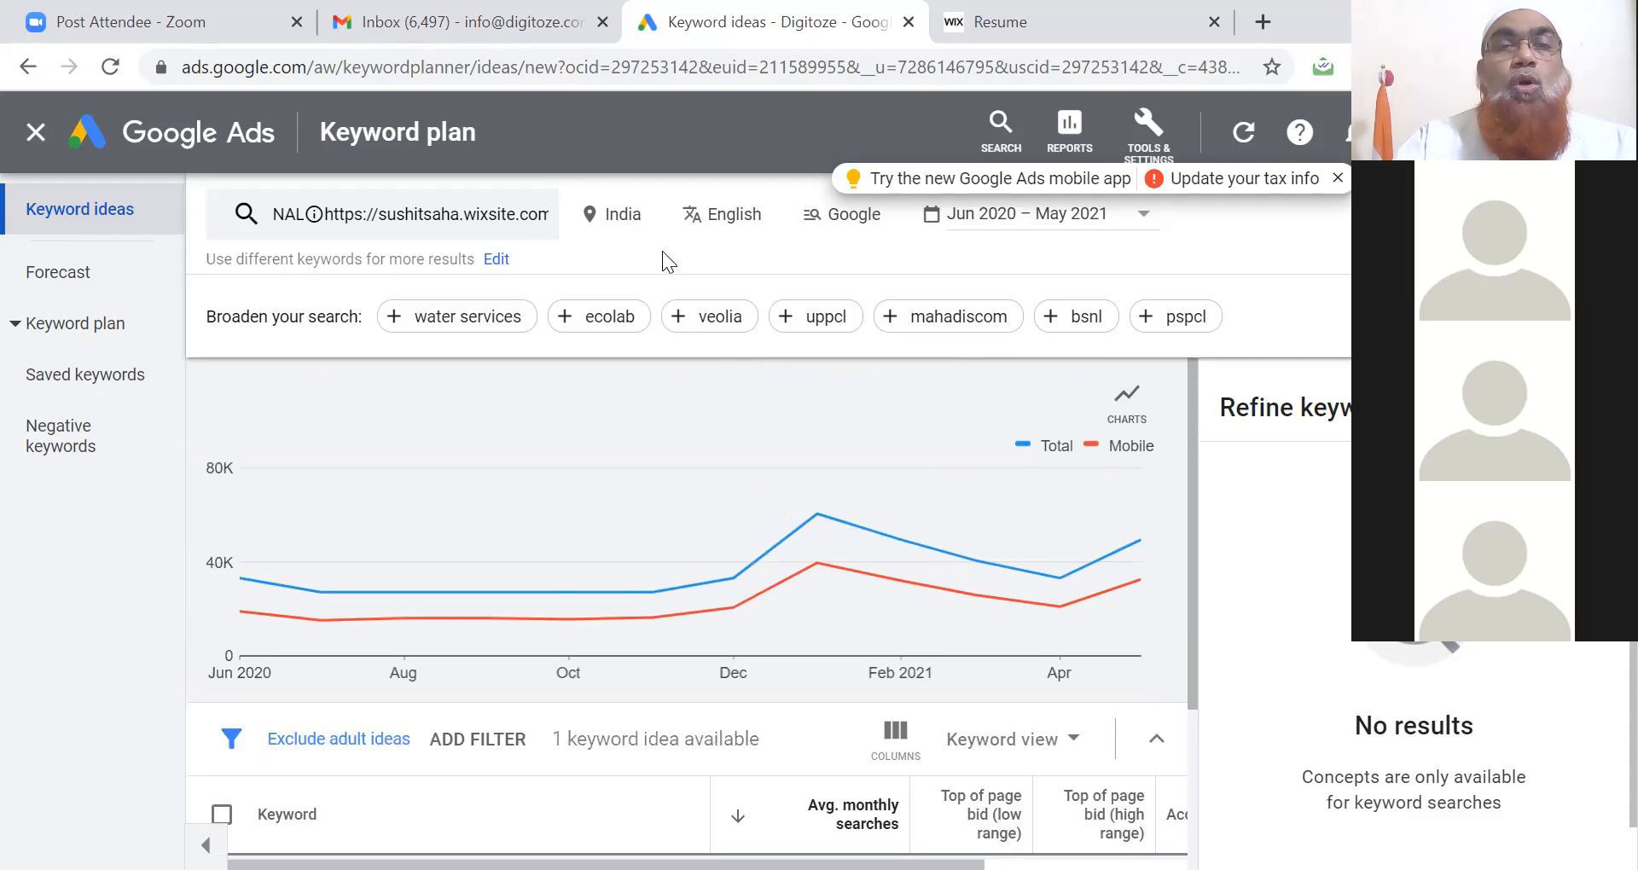
# - Remove the keyword "NALCO" and get keyword ideas from the website instead, using only the automationconsultant page
pyautogui.click(512, 218)
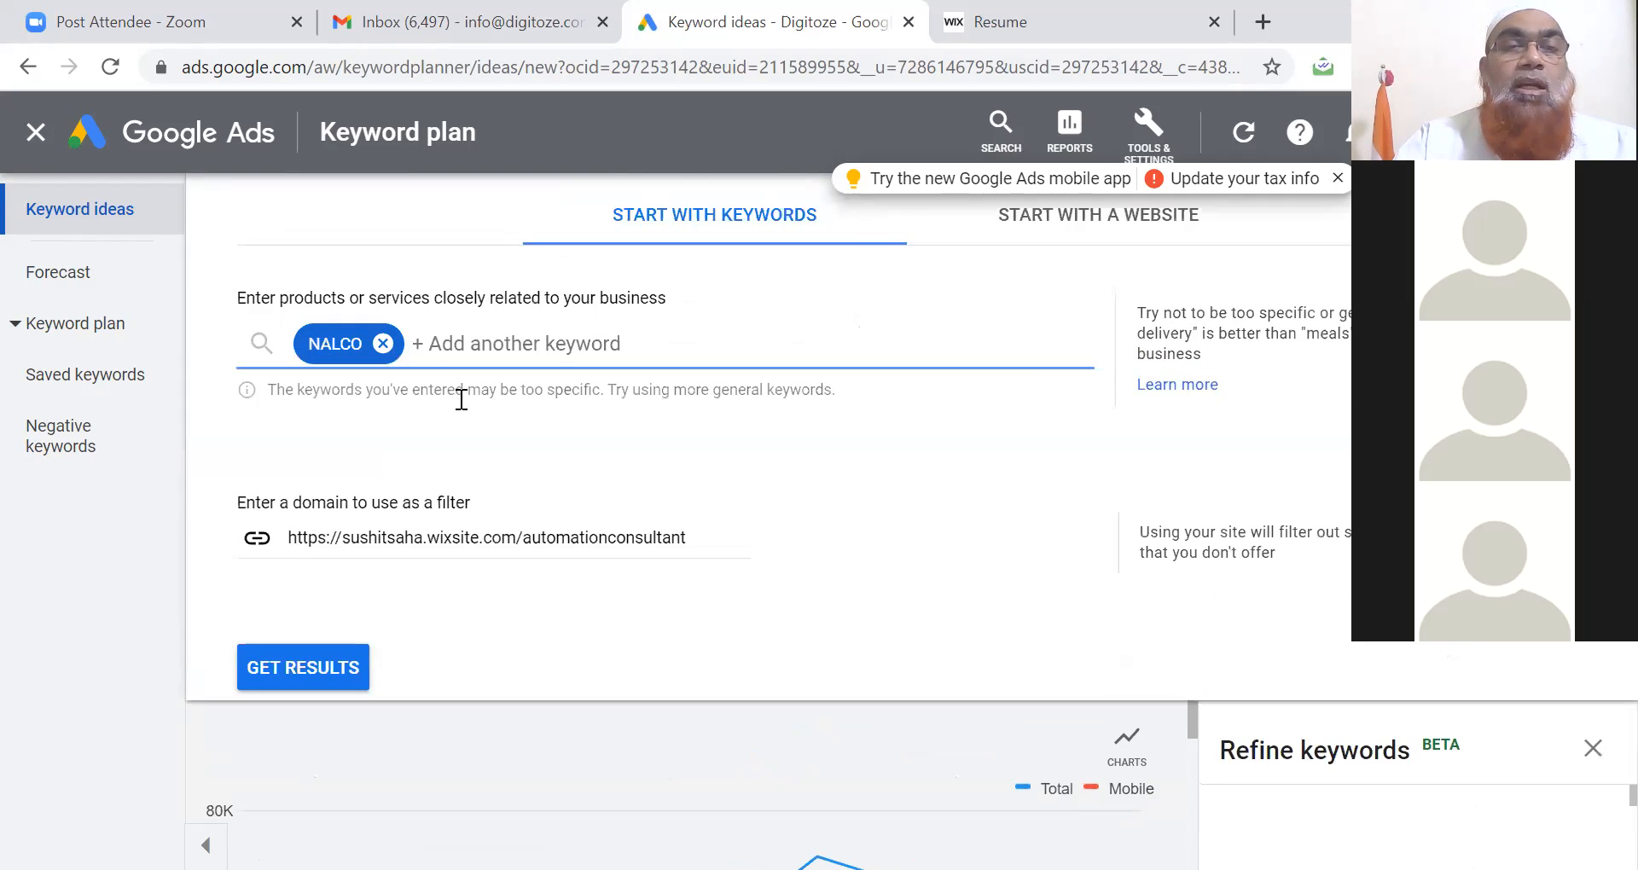
pyautogui.click(383, 344)
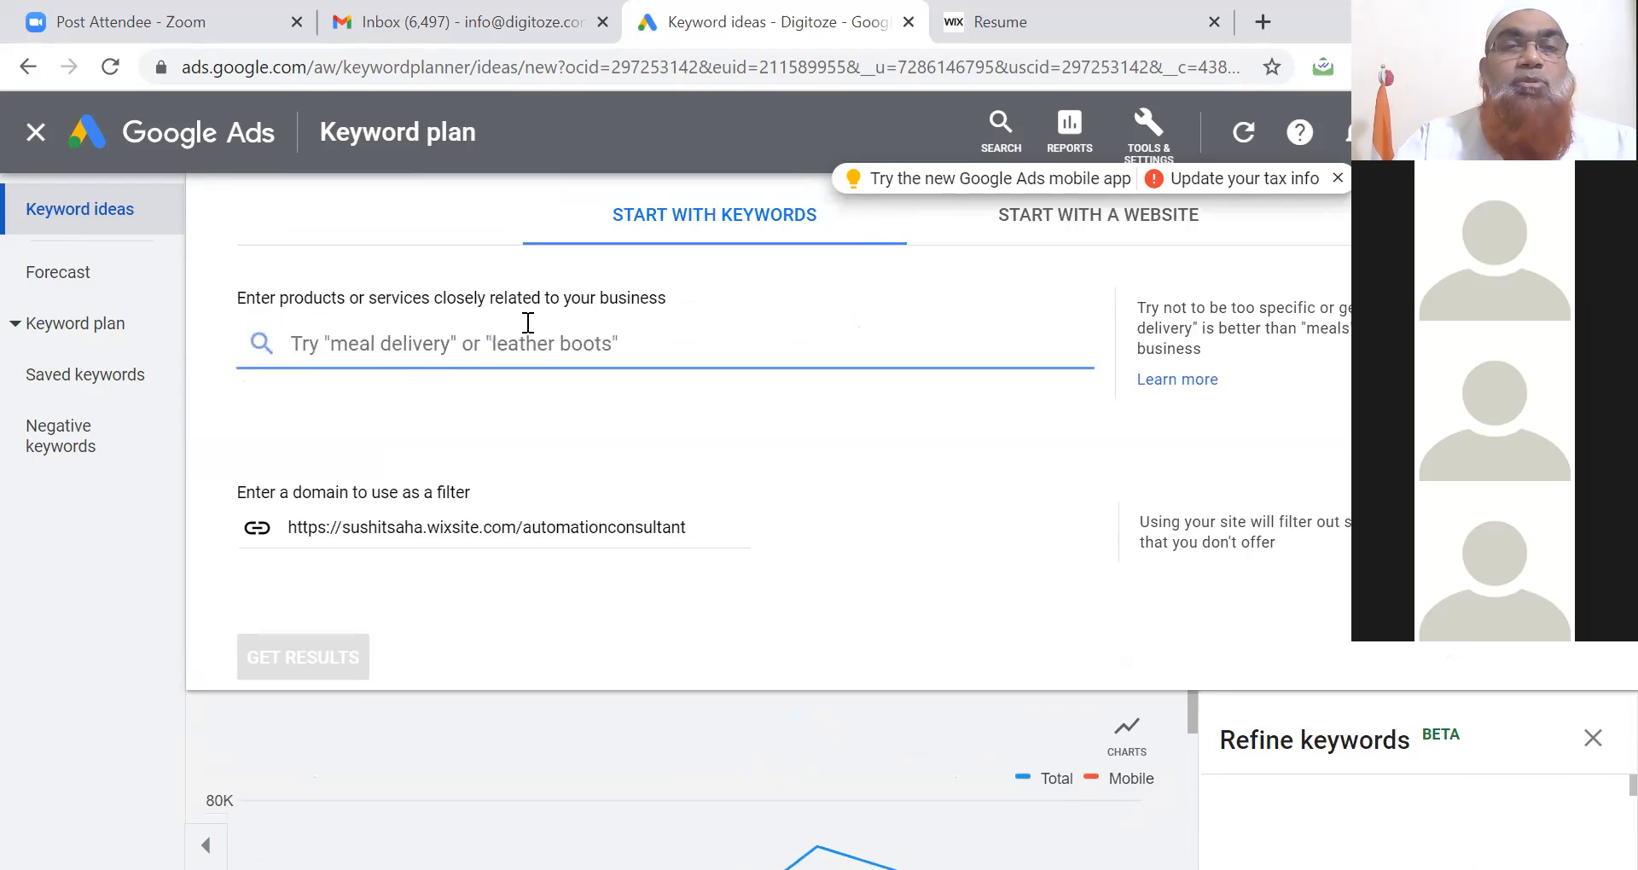
pyautogui.click(1037, 245)
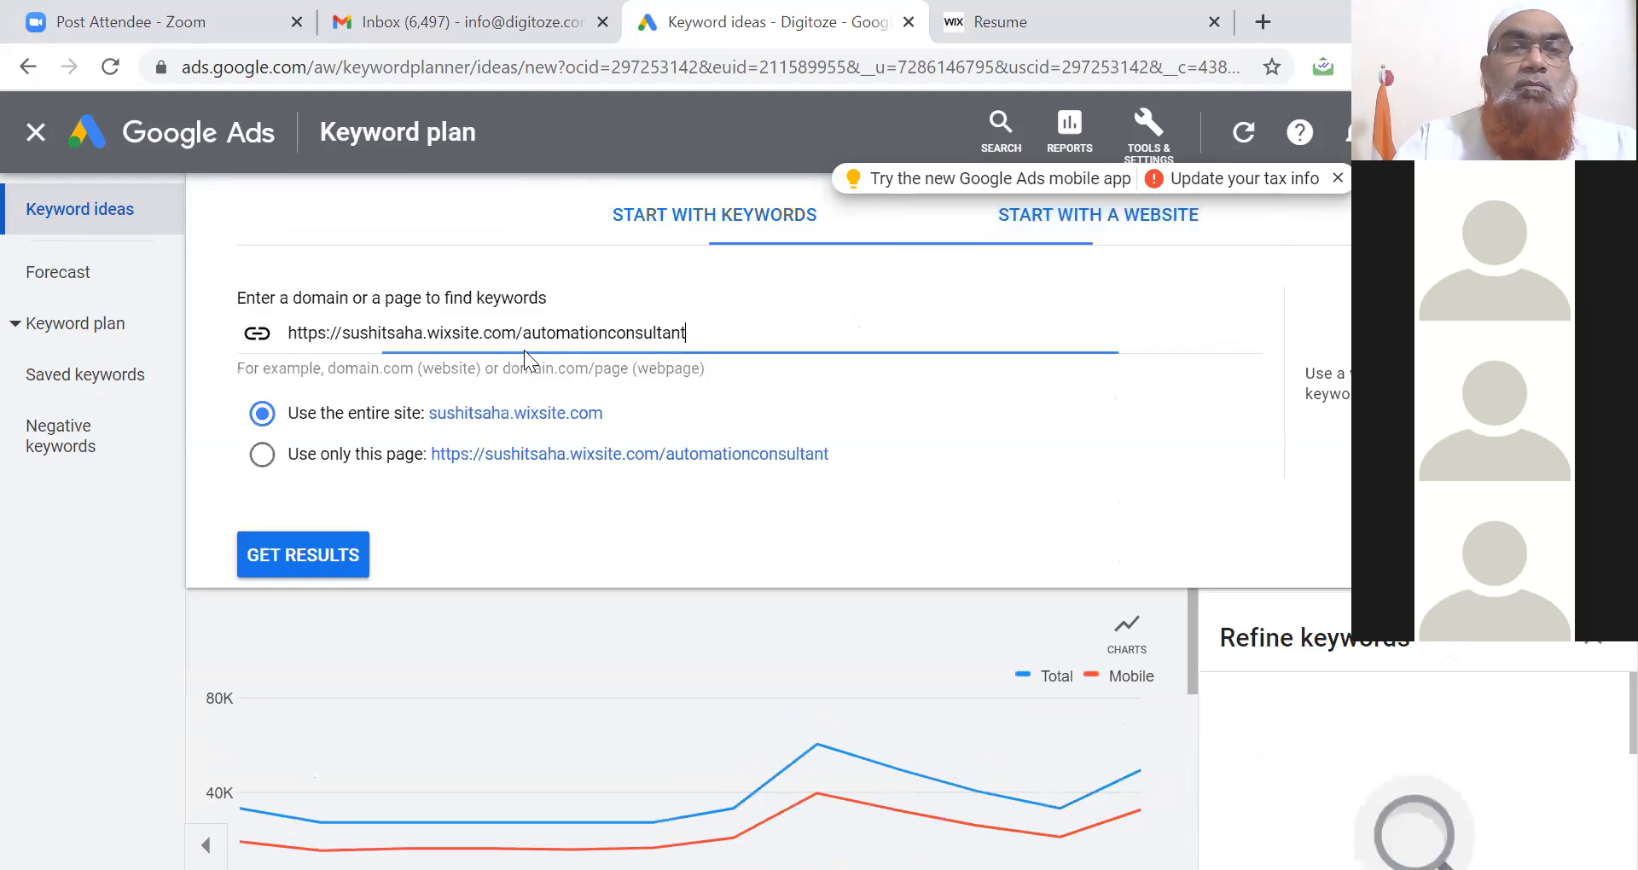
pyautogui.click(362, 459)
pyautogui.click(326, 571)
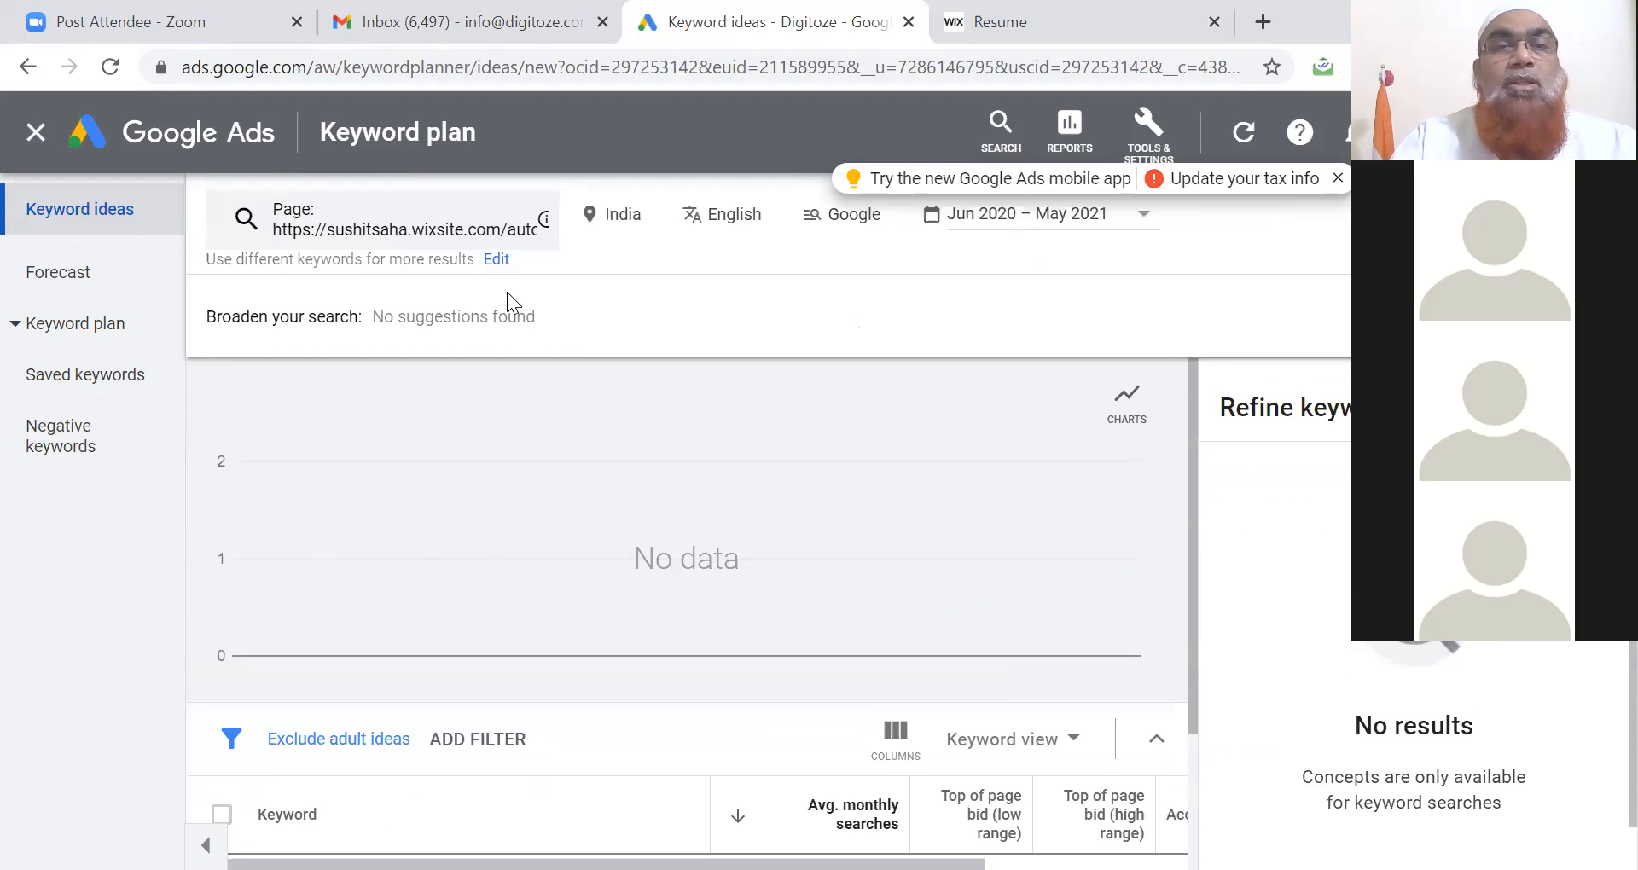
# - Switch the automationconsultant website search to the entire site, get the results and check the keyword table
pyautogui.click(473, 230)
pyautogui.click(426, 413)
pyautogui.click(330, 551)
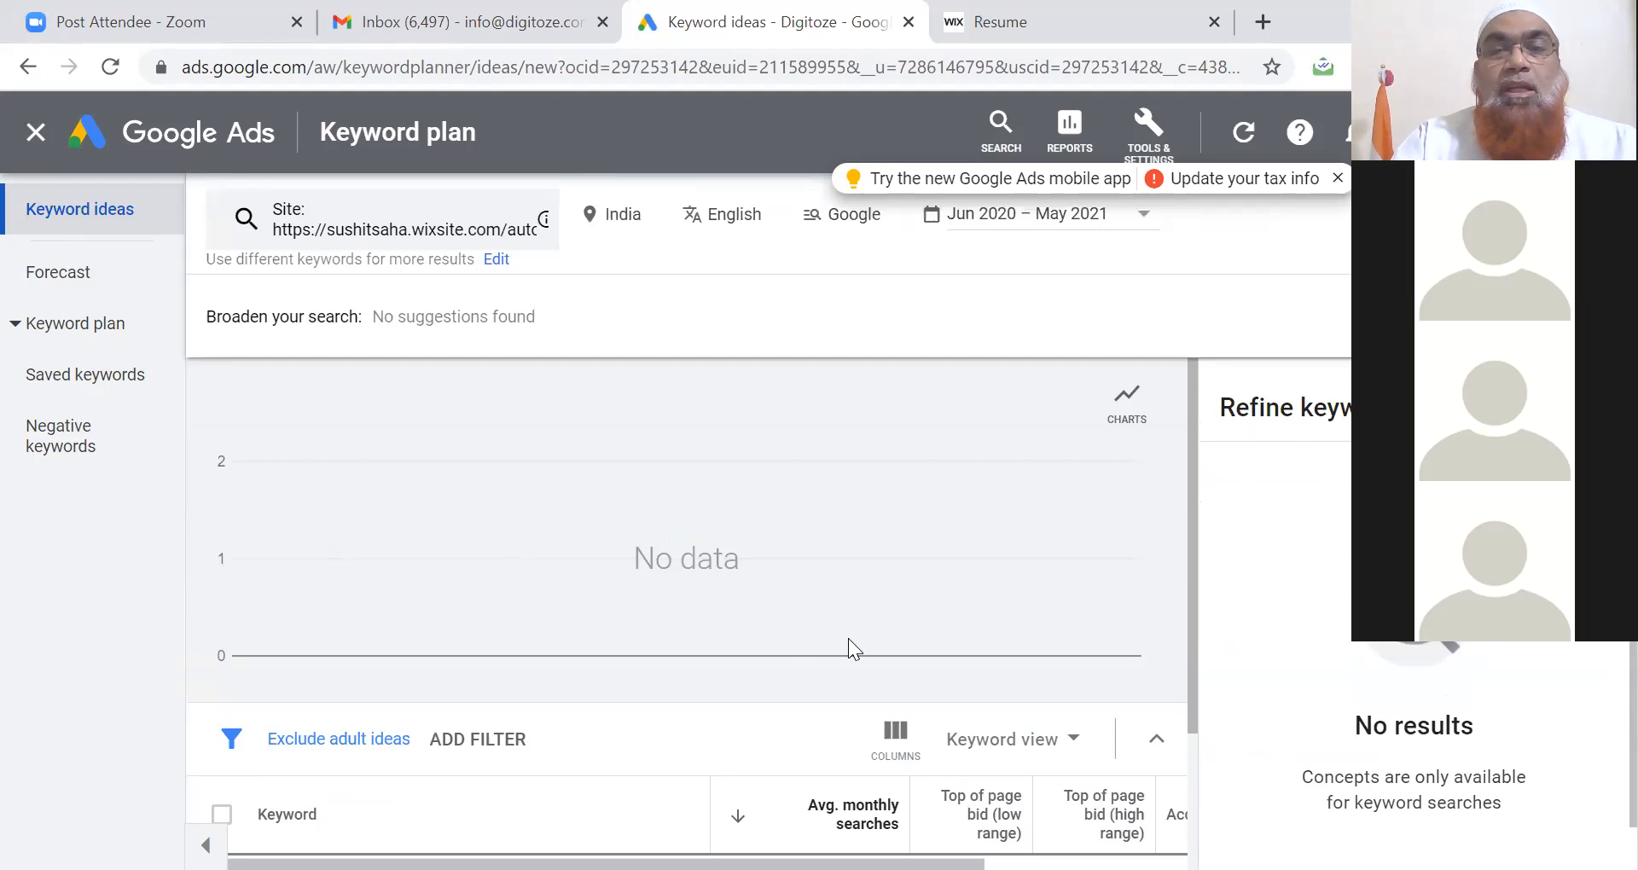
pyautogui.scroll(-2, 1189, 785)
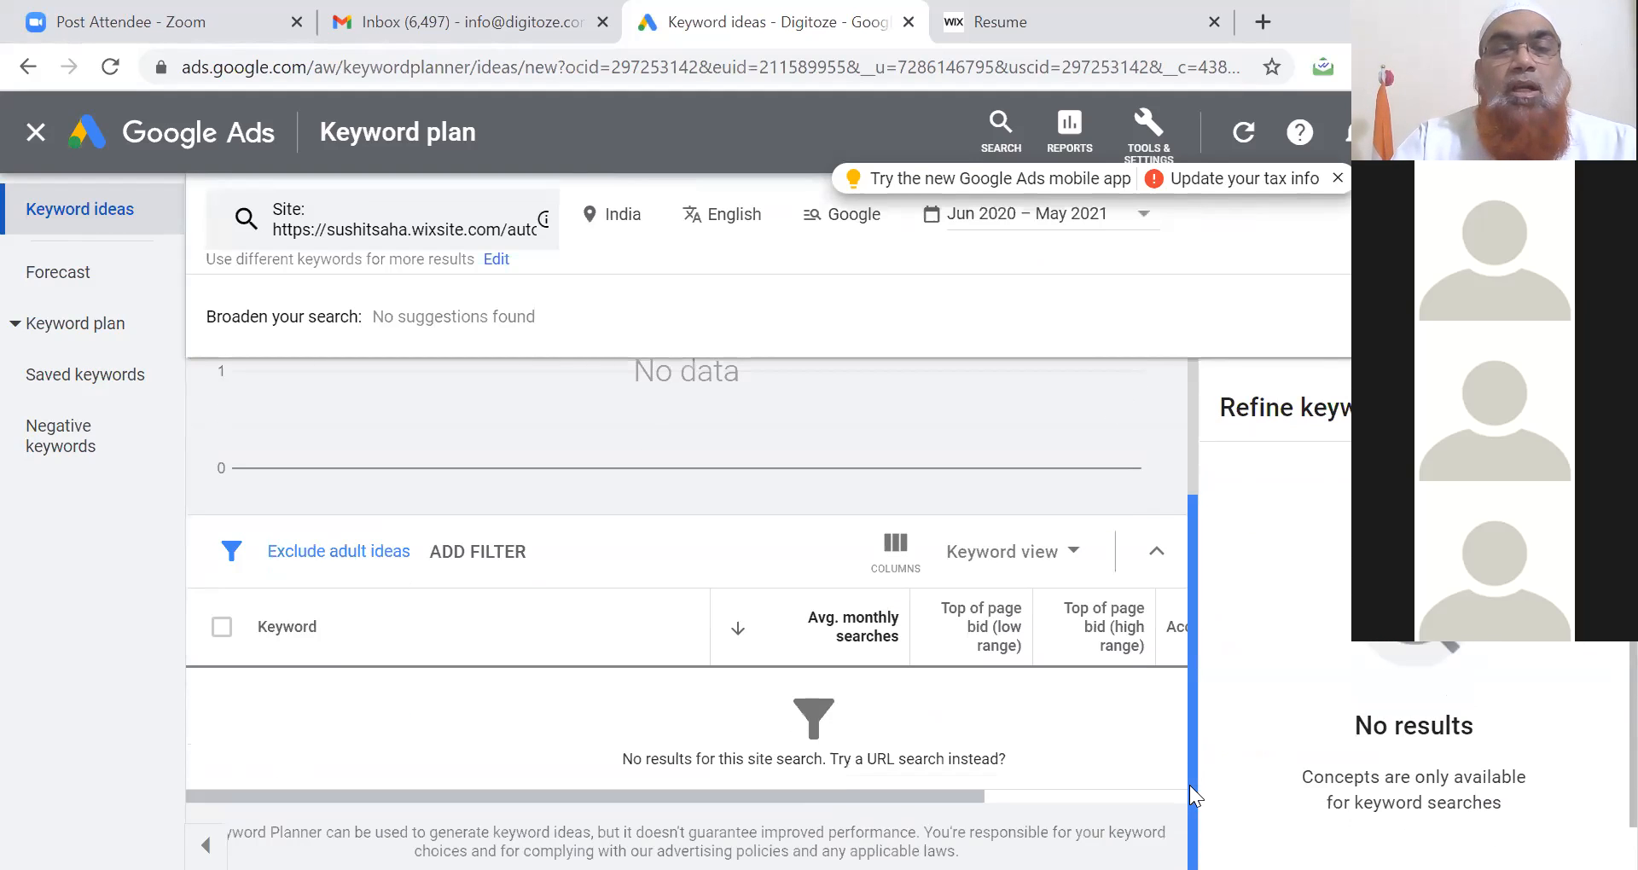
pyautogui.scroll(2, 1190, 785)
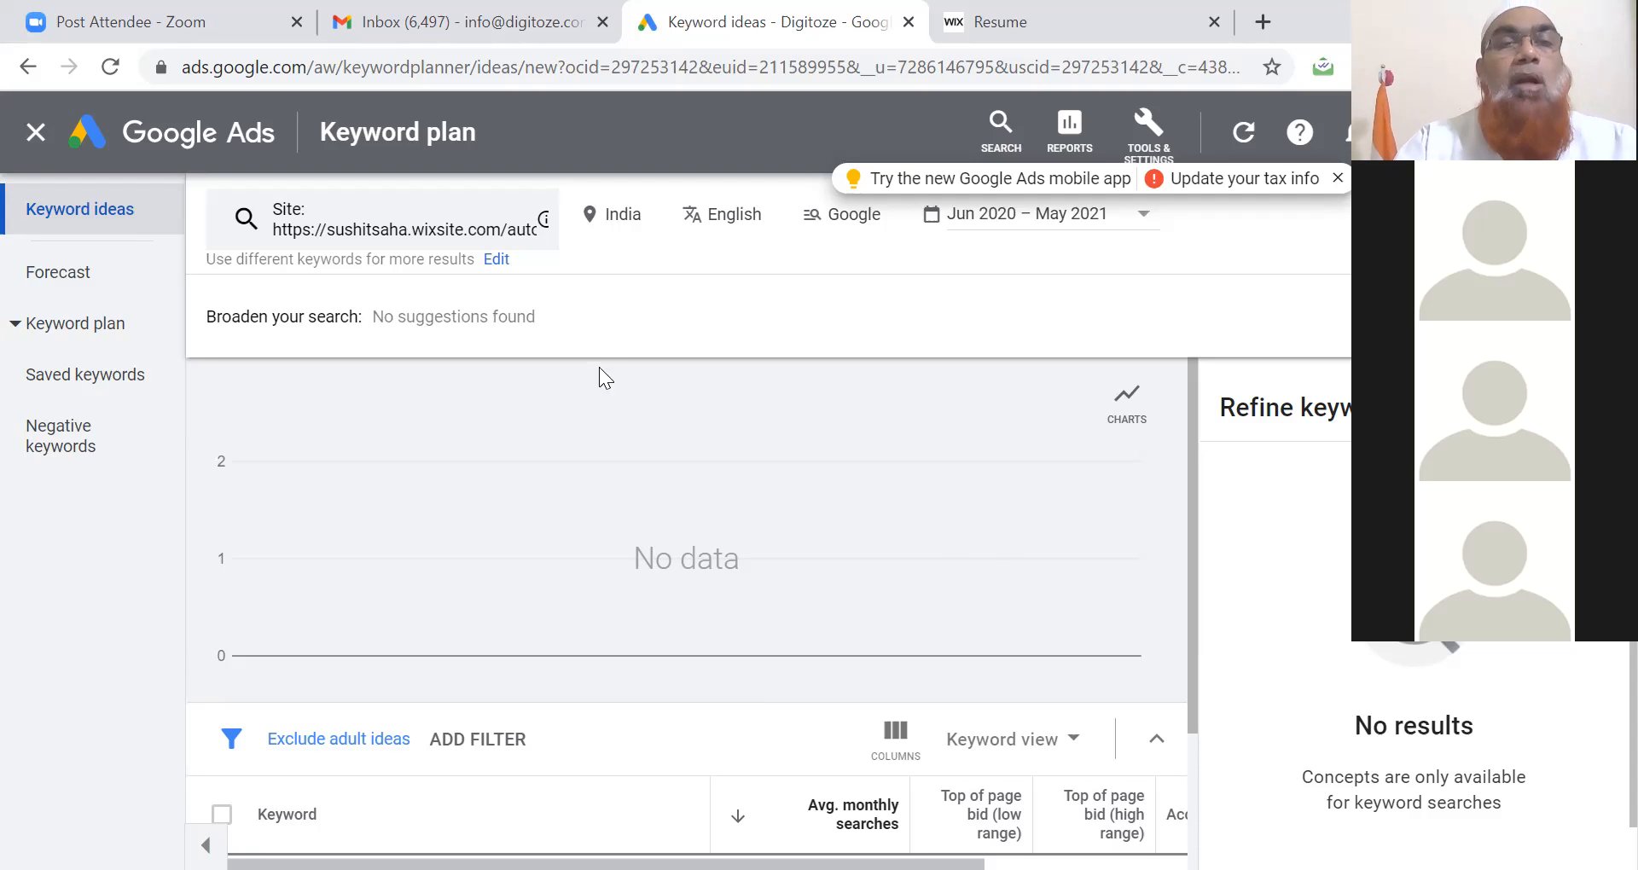
# - Try to get keyword ideas from a different website, entering the personal .in domain and using the entire site
pyautogui.click(498, 260)
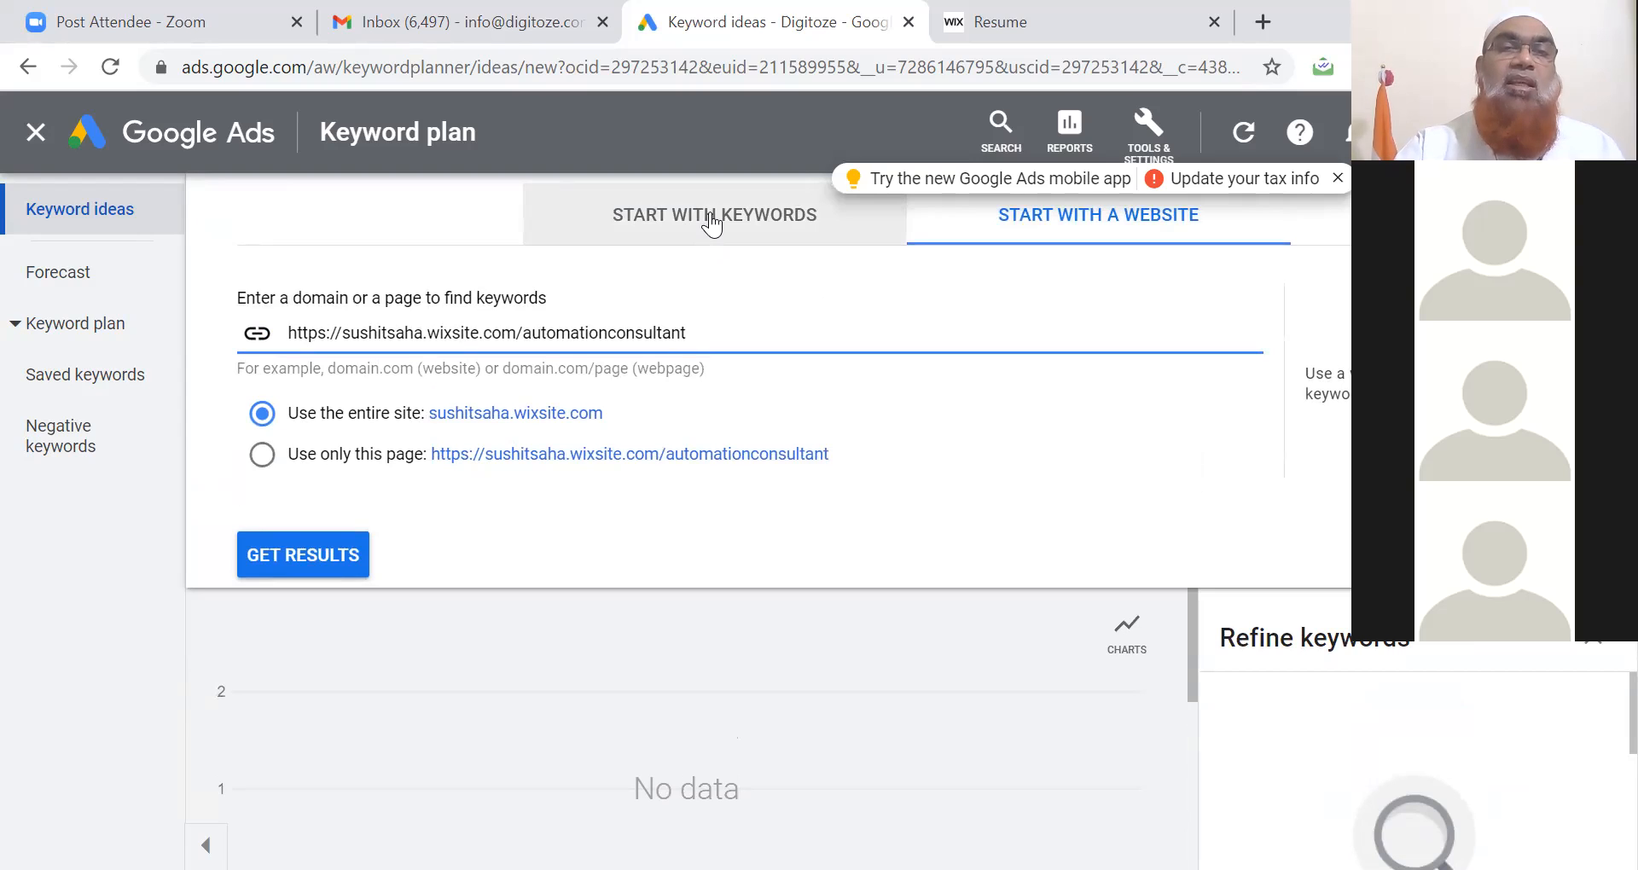
pyautogui.tripleClick(588, 336)
pyautogui.write('sha')
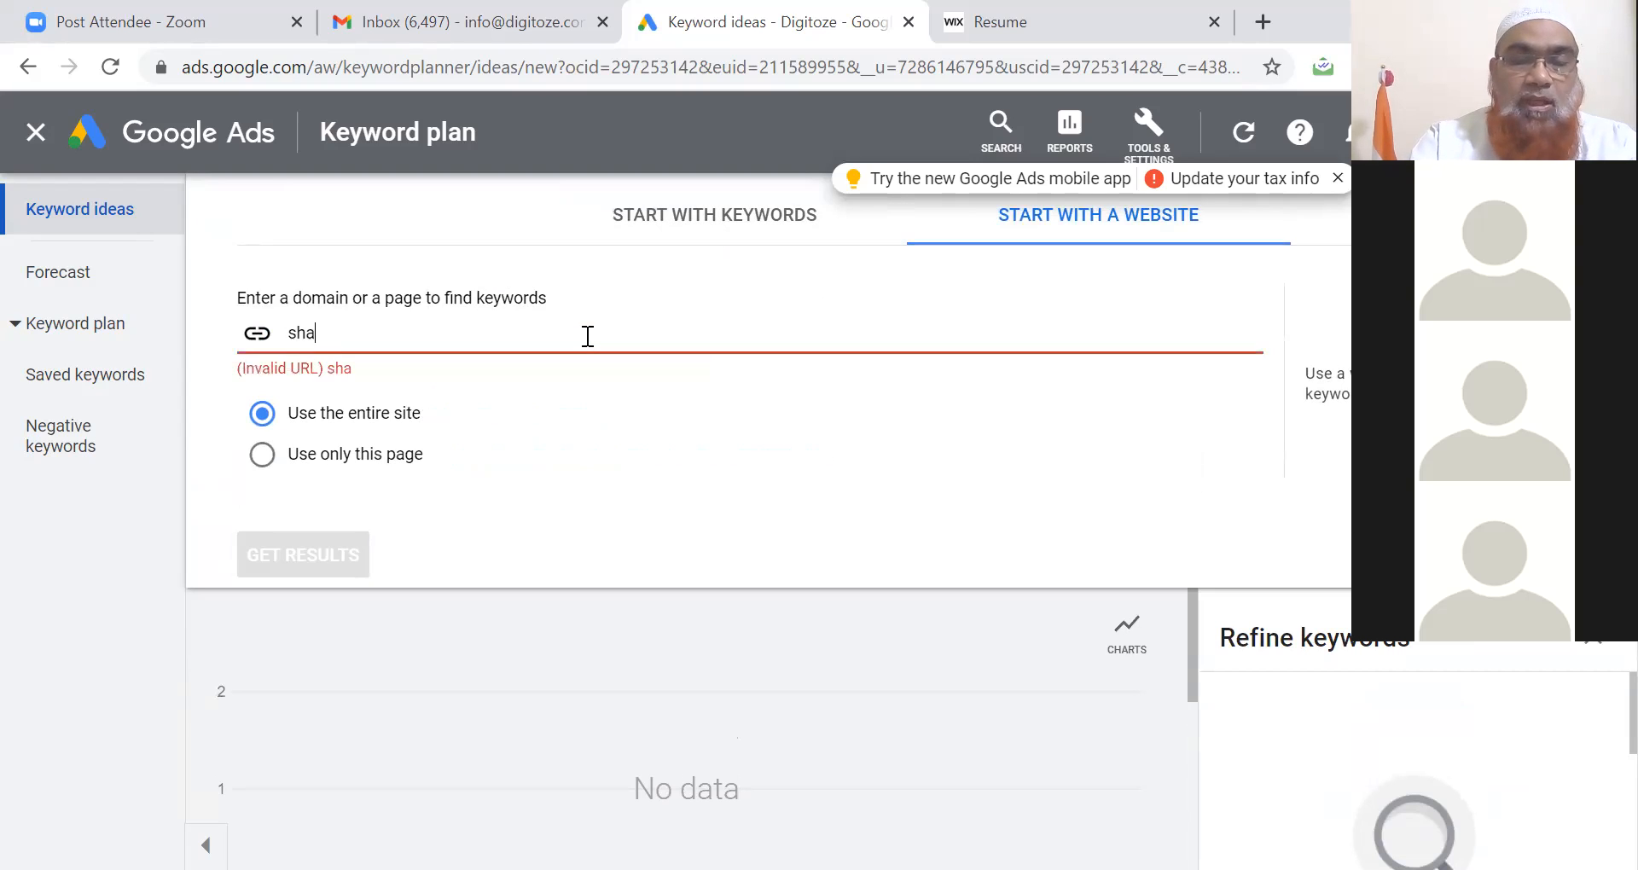
pyautogui.write('kirali.in')
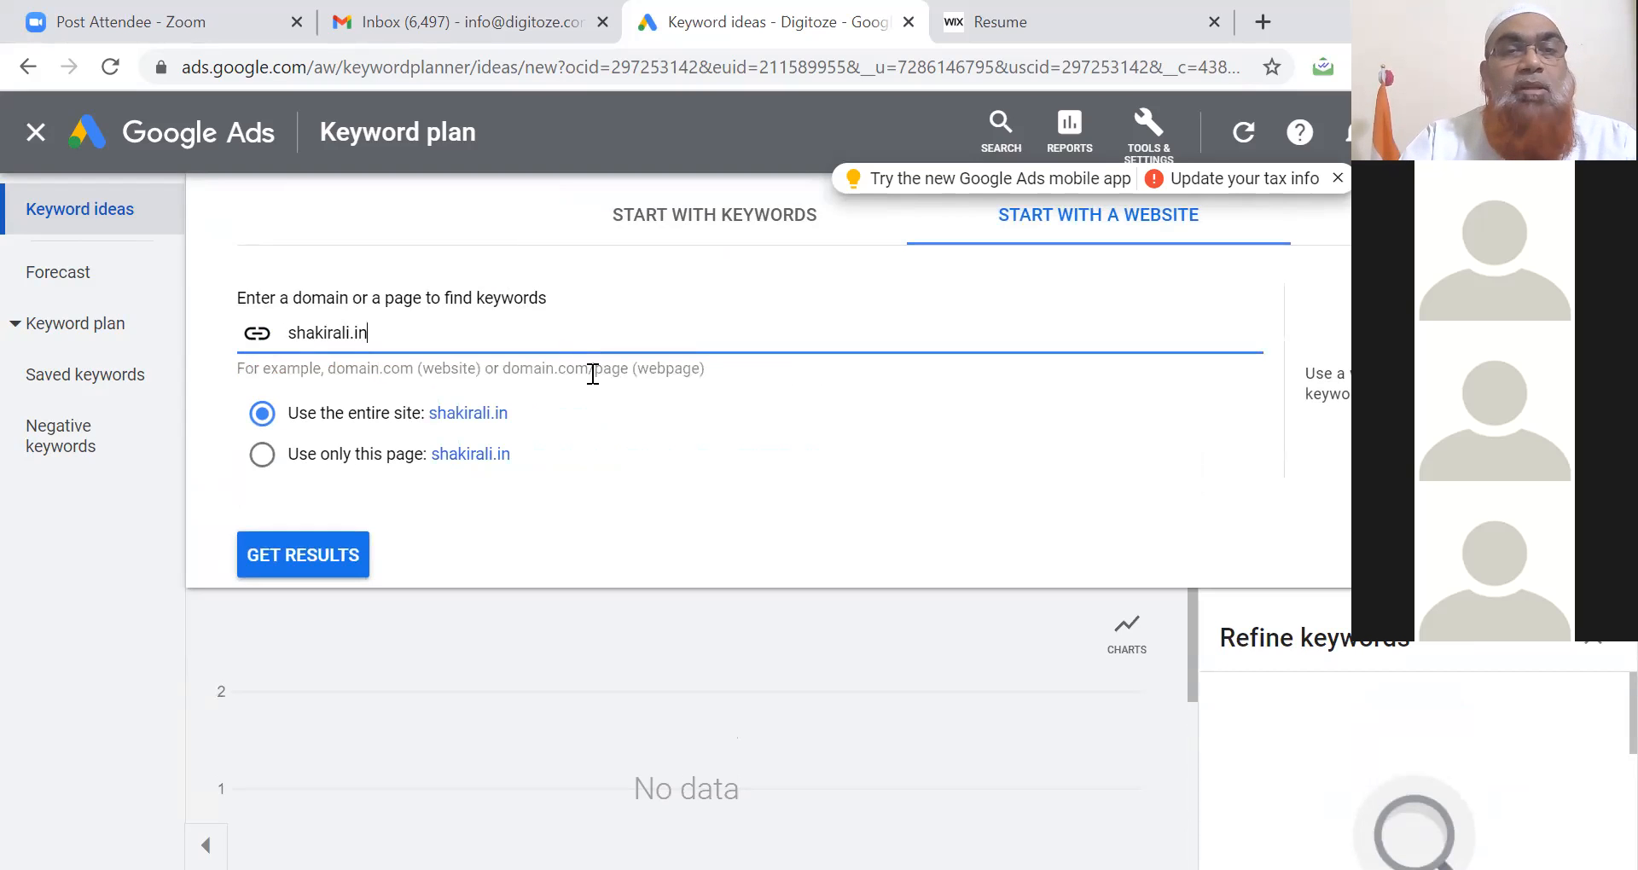
pyautogui.click(553, 515)
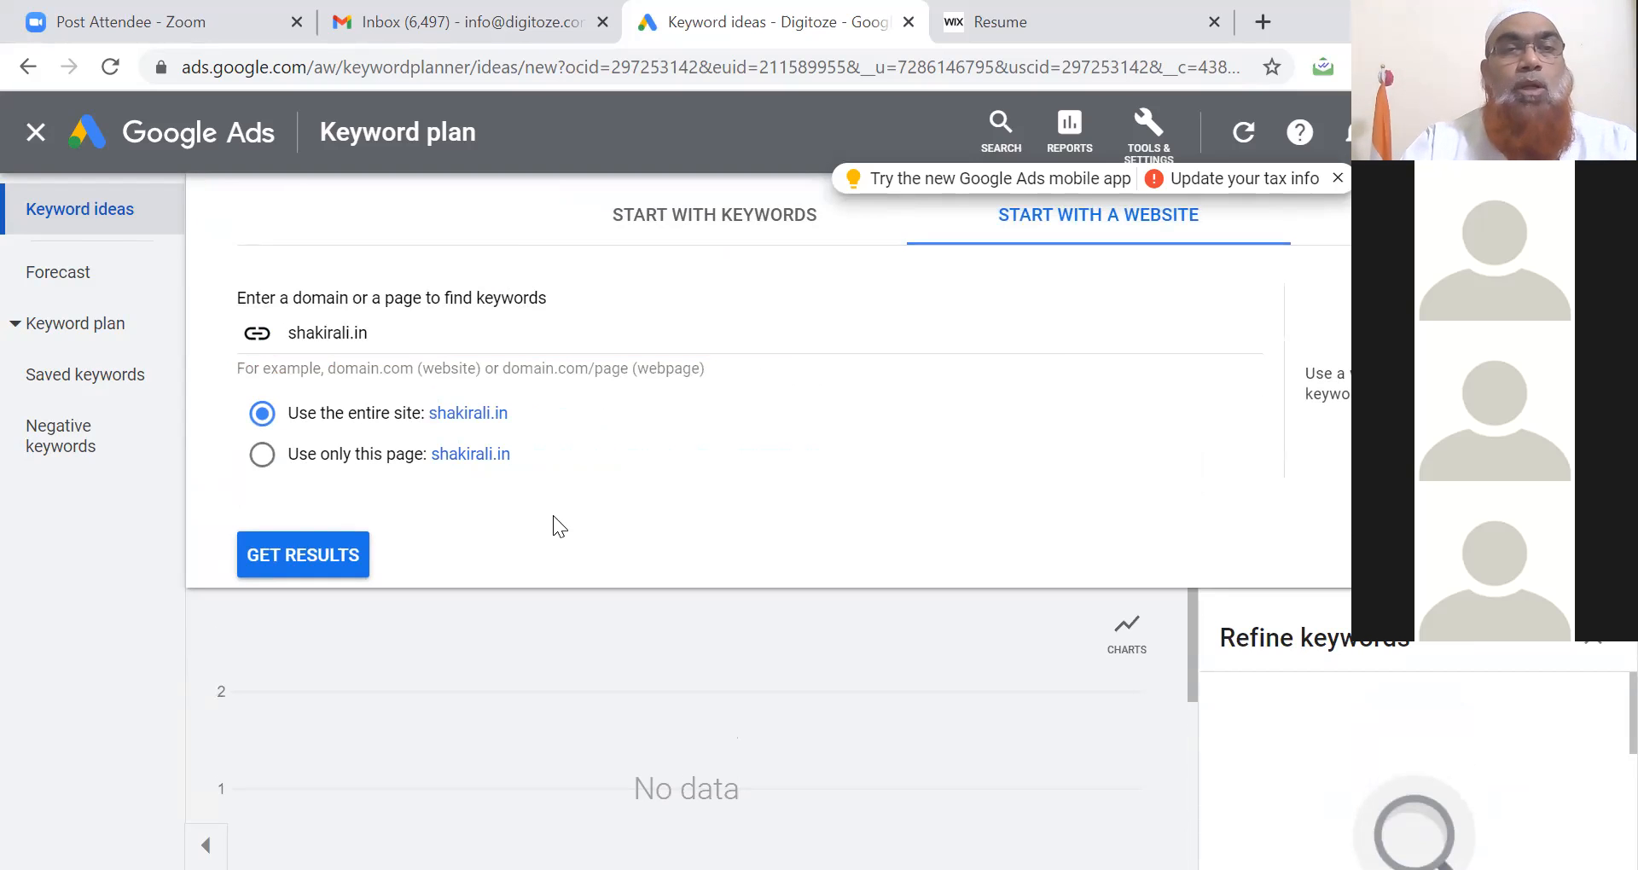
pyautogui.click(334, 559)
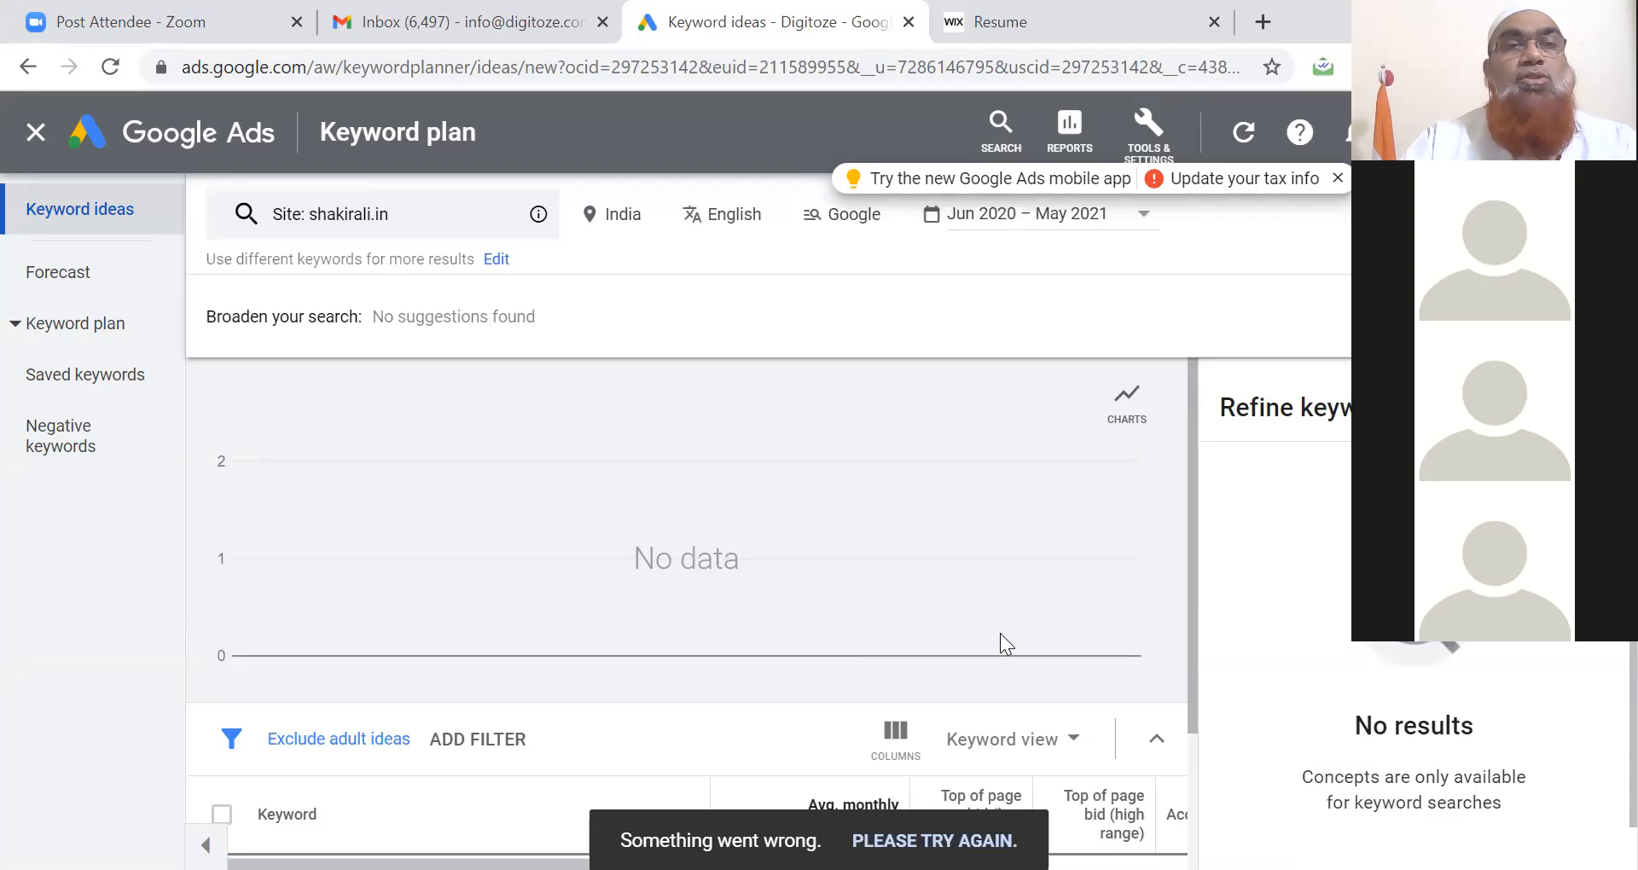
pyautogui.click(1191, 782)
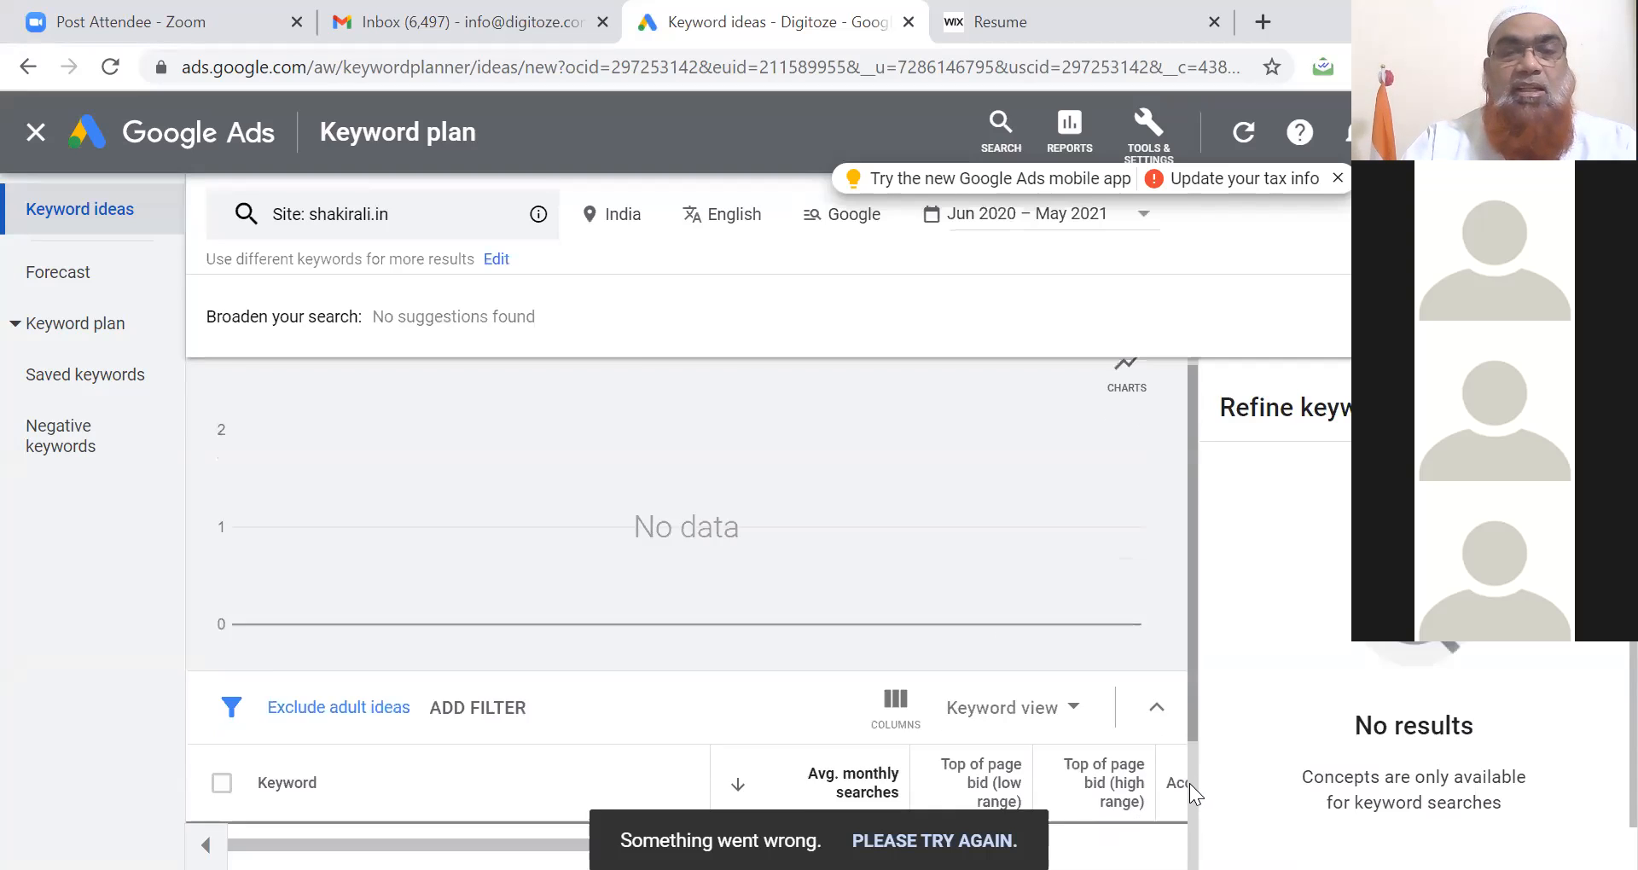
pyautogui.moveTo(1192, 765); pyautogui.dragTo(1222, 483)
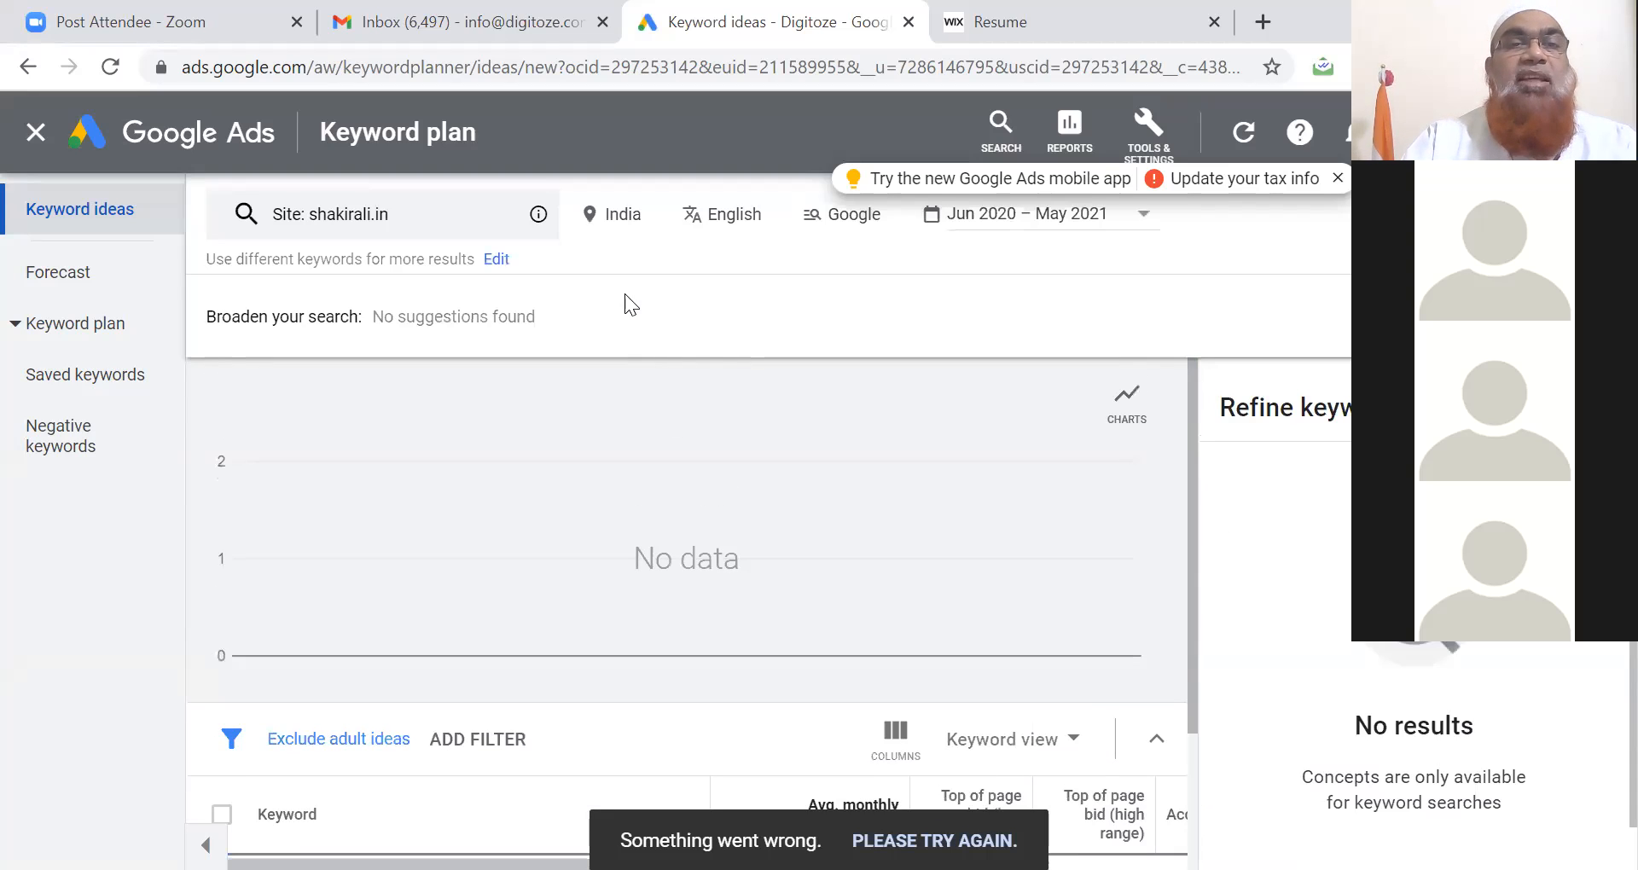
# - Try the same .in domain again with the search limited to only this page
pyautogui.click(359, 220)
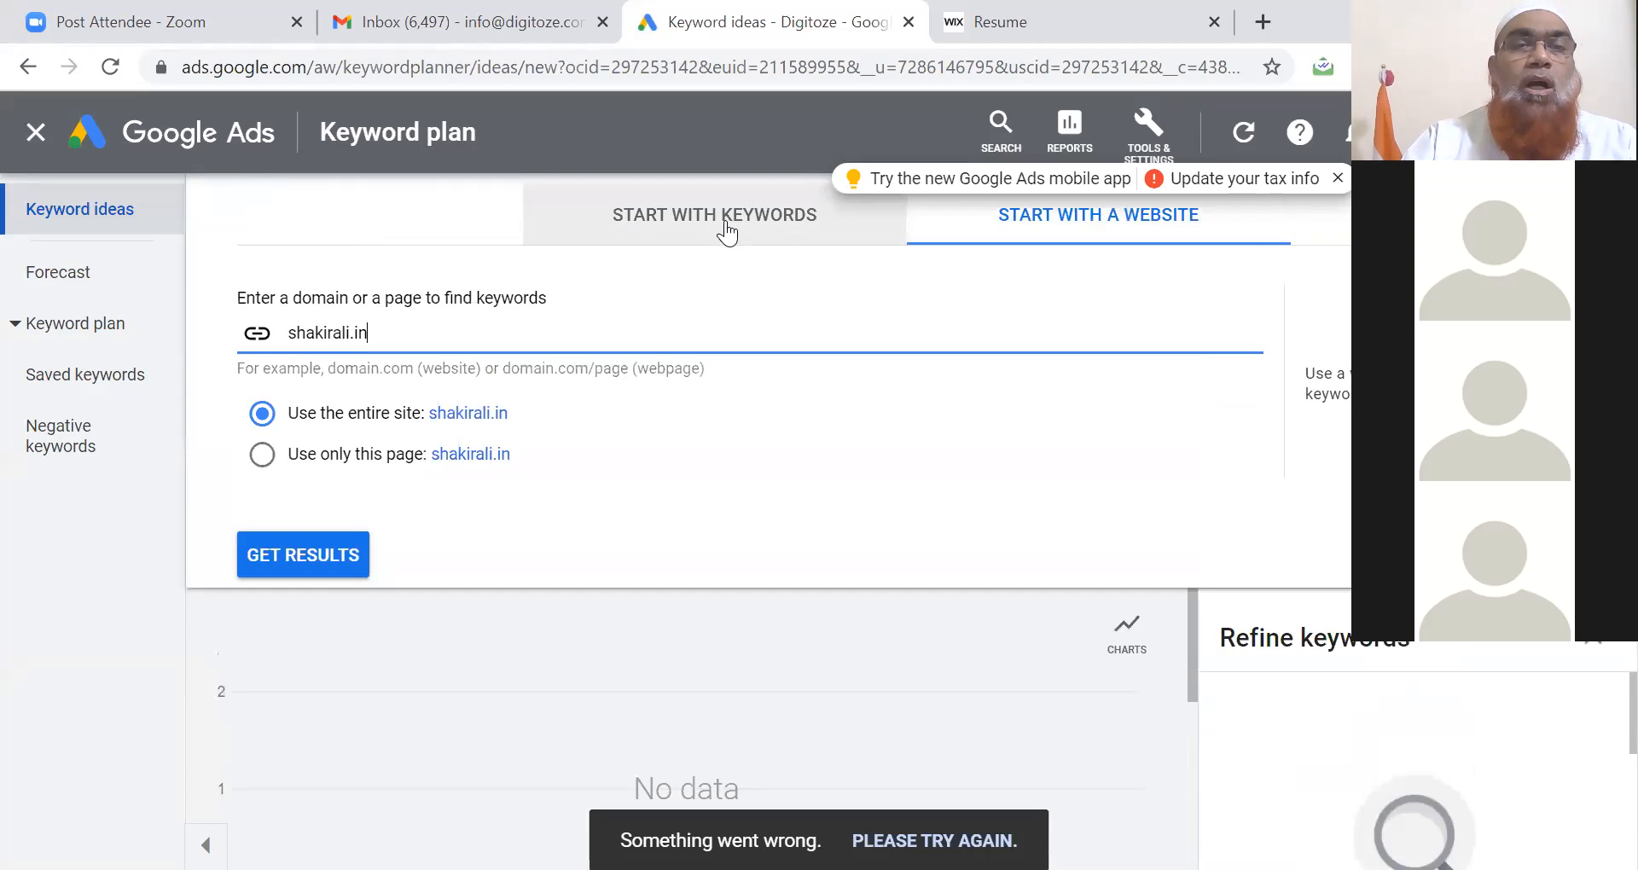
pyautogui.click(322, 457)
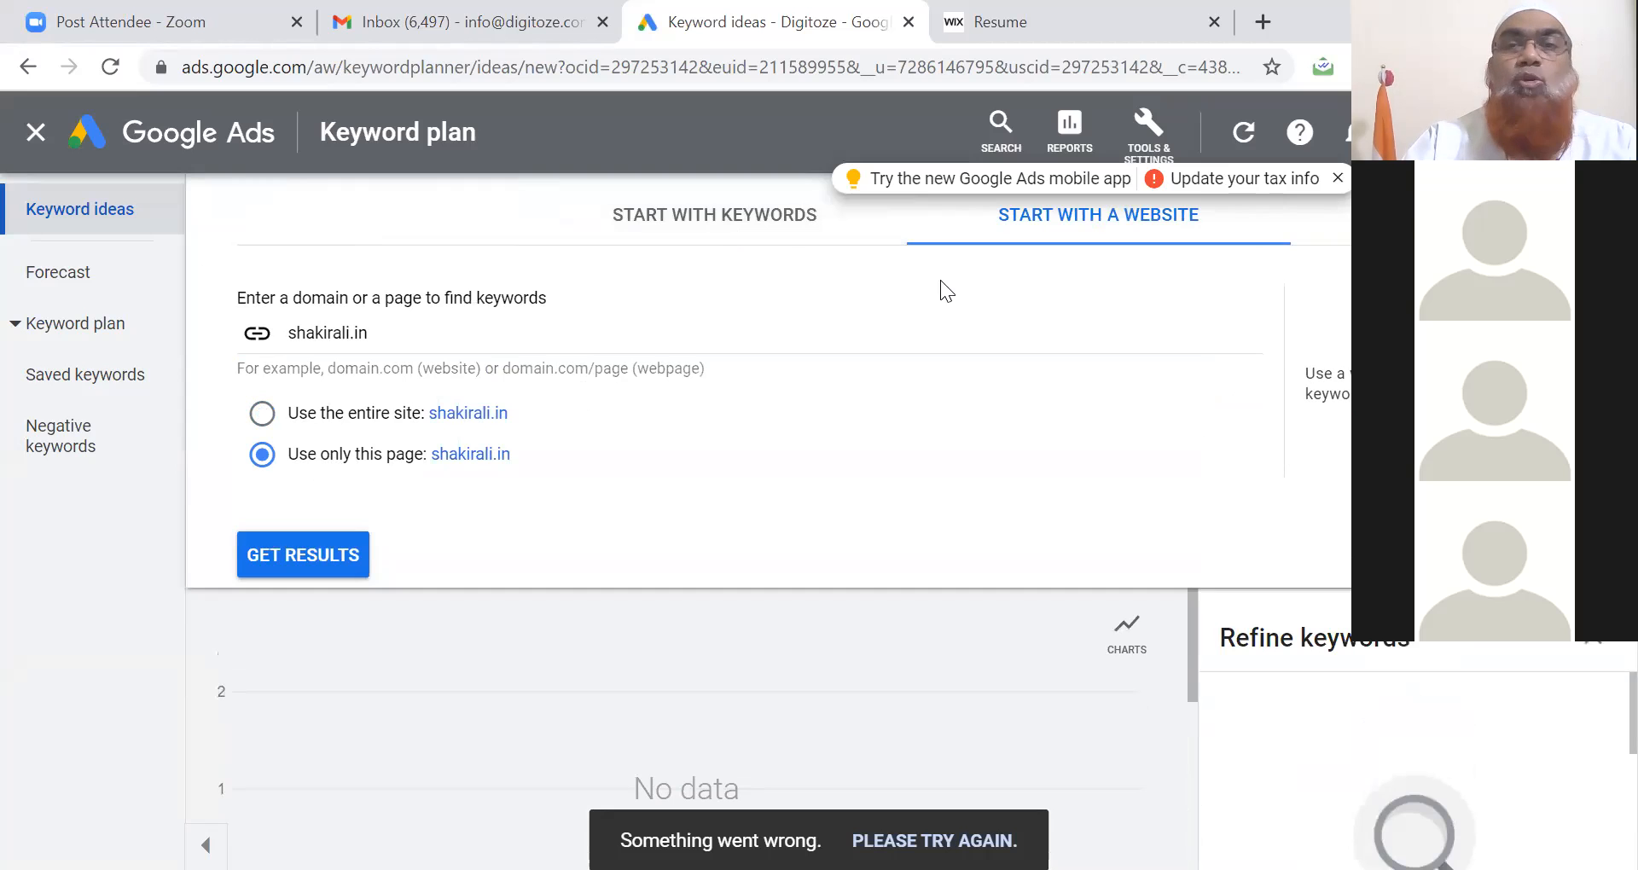
pyautogui.click(316, 550)
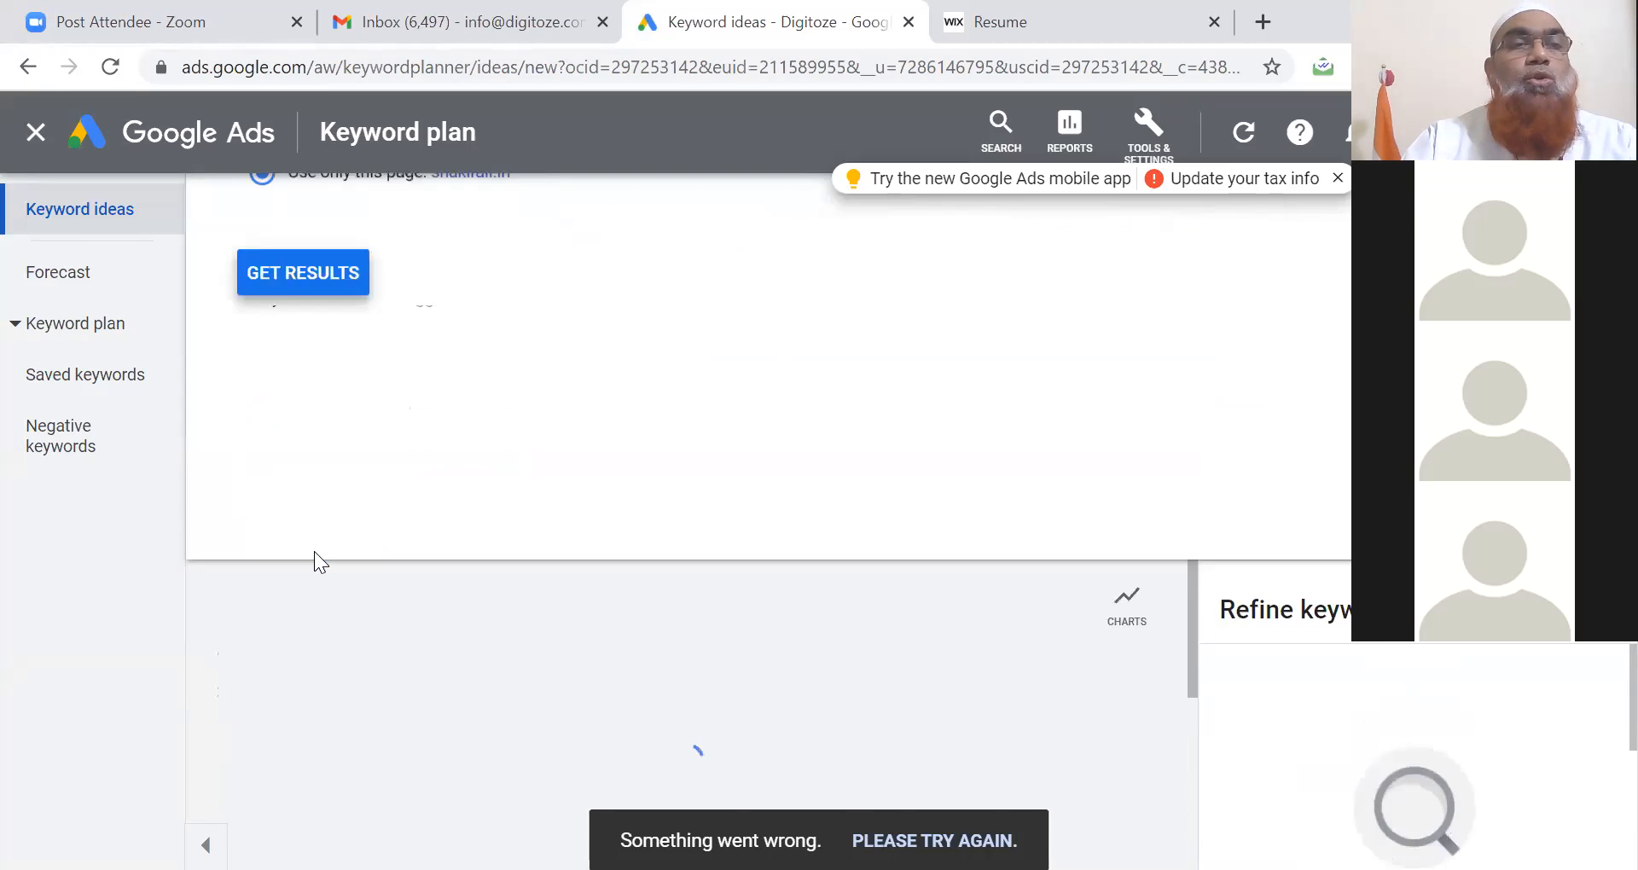
# - Close the plan, discover new keywords from the entire personal .in website, and review the ideas' monthly searches and bid ranges
pyautogui.click(40, 136)
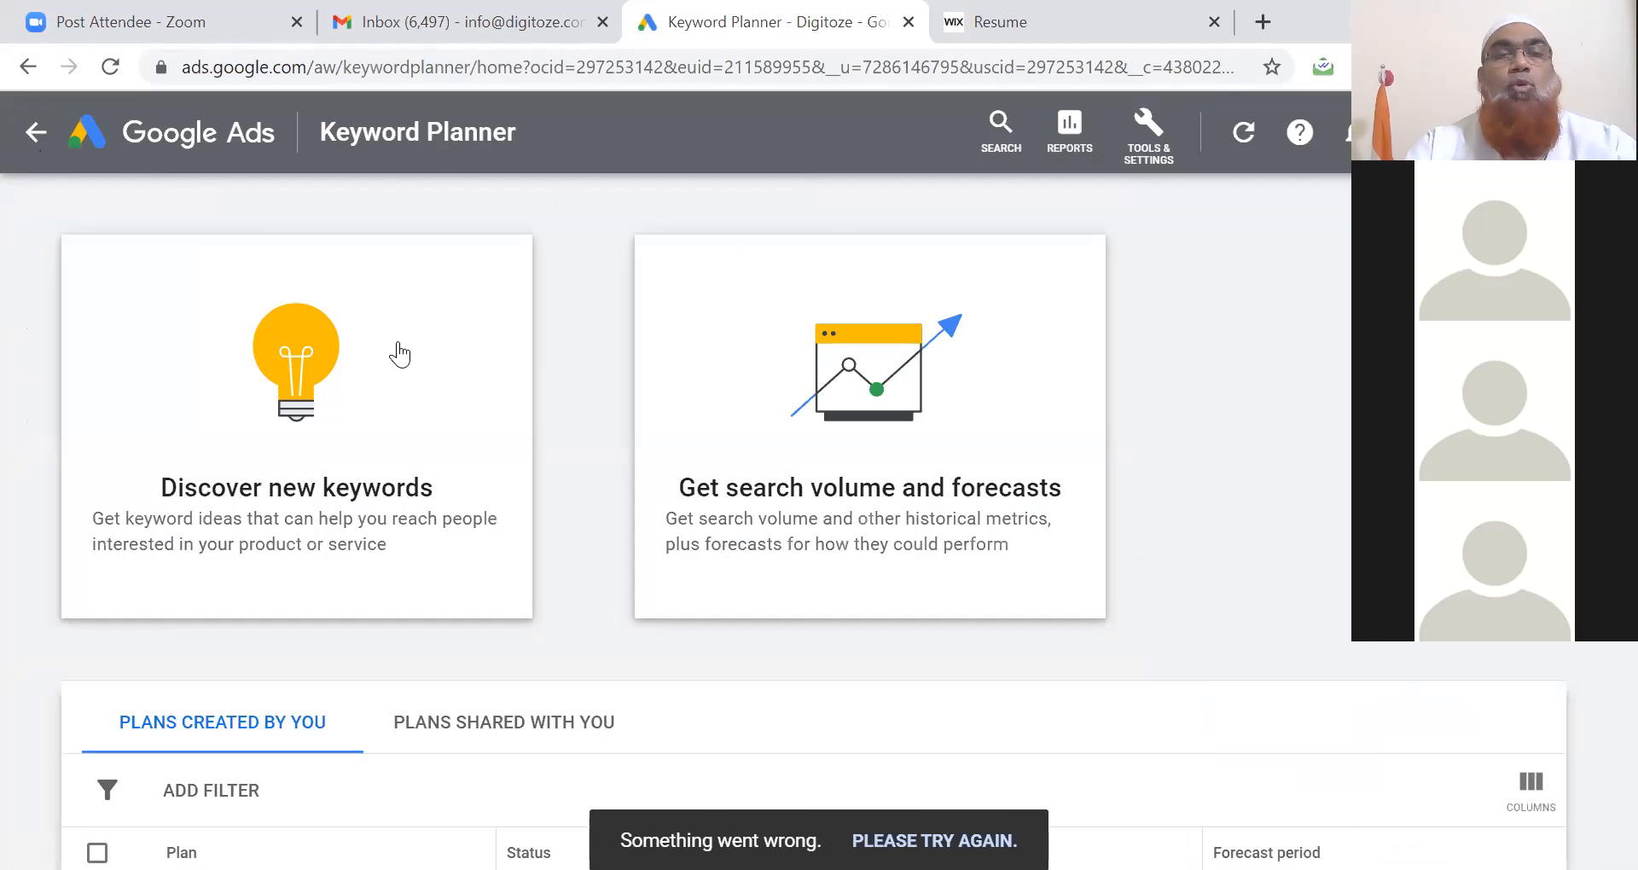
pyautogui.click(315, 491)
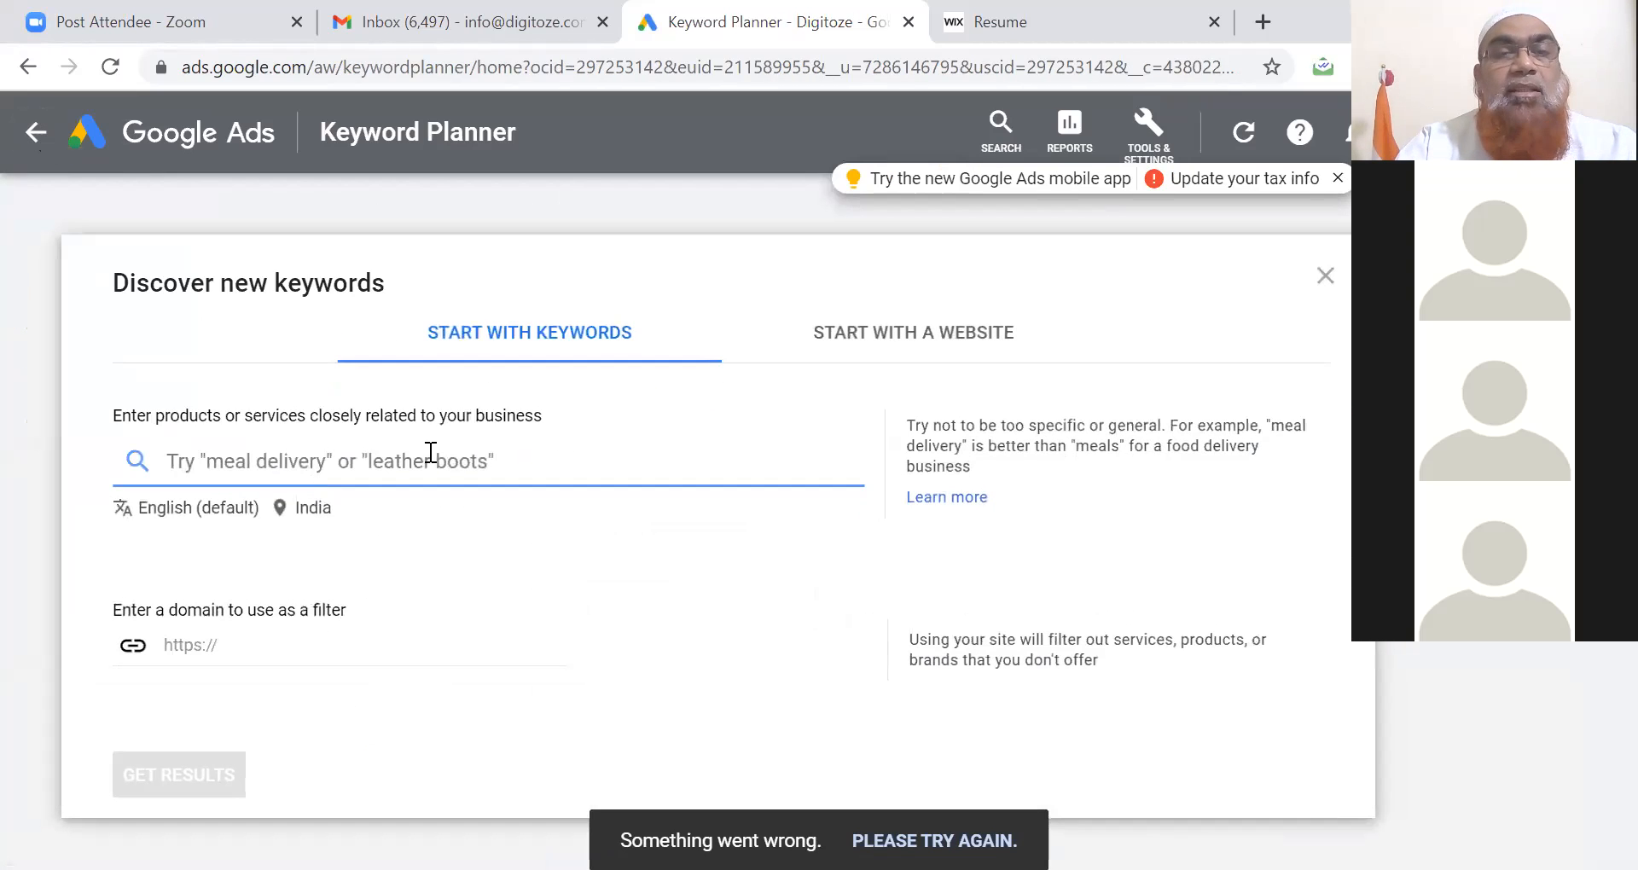
pyautogui.click(892, 341)
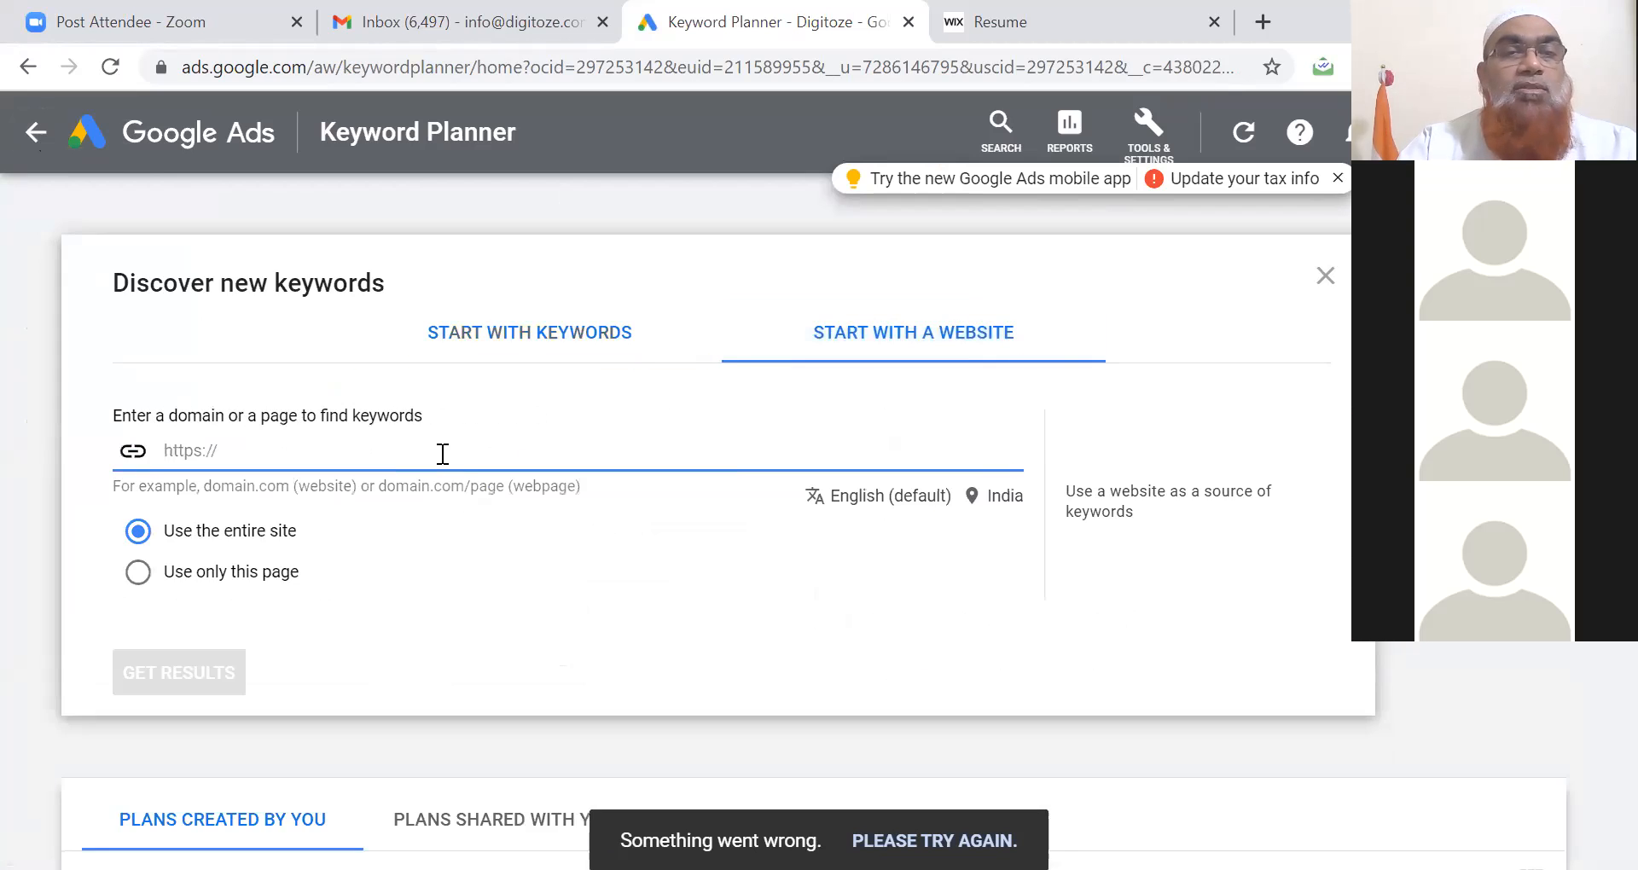
pyautogui.write('NALCO')
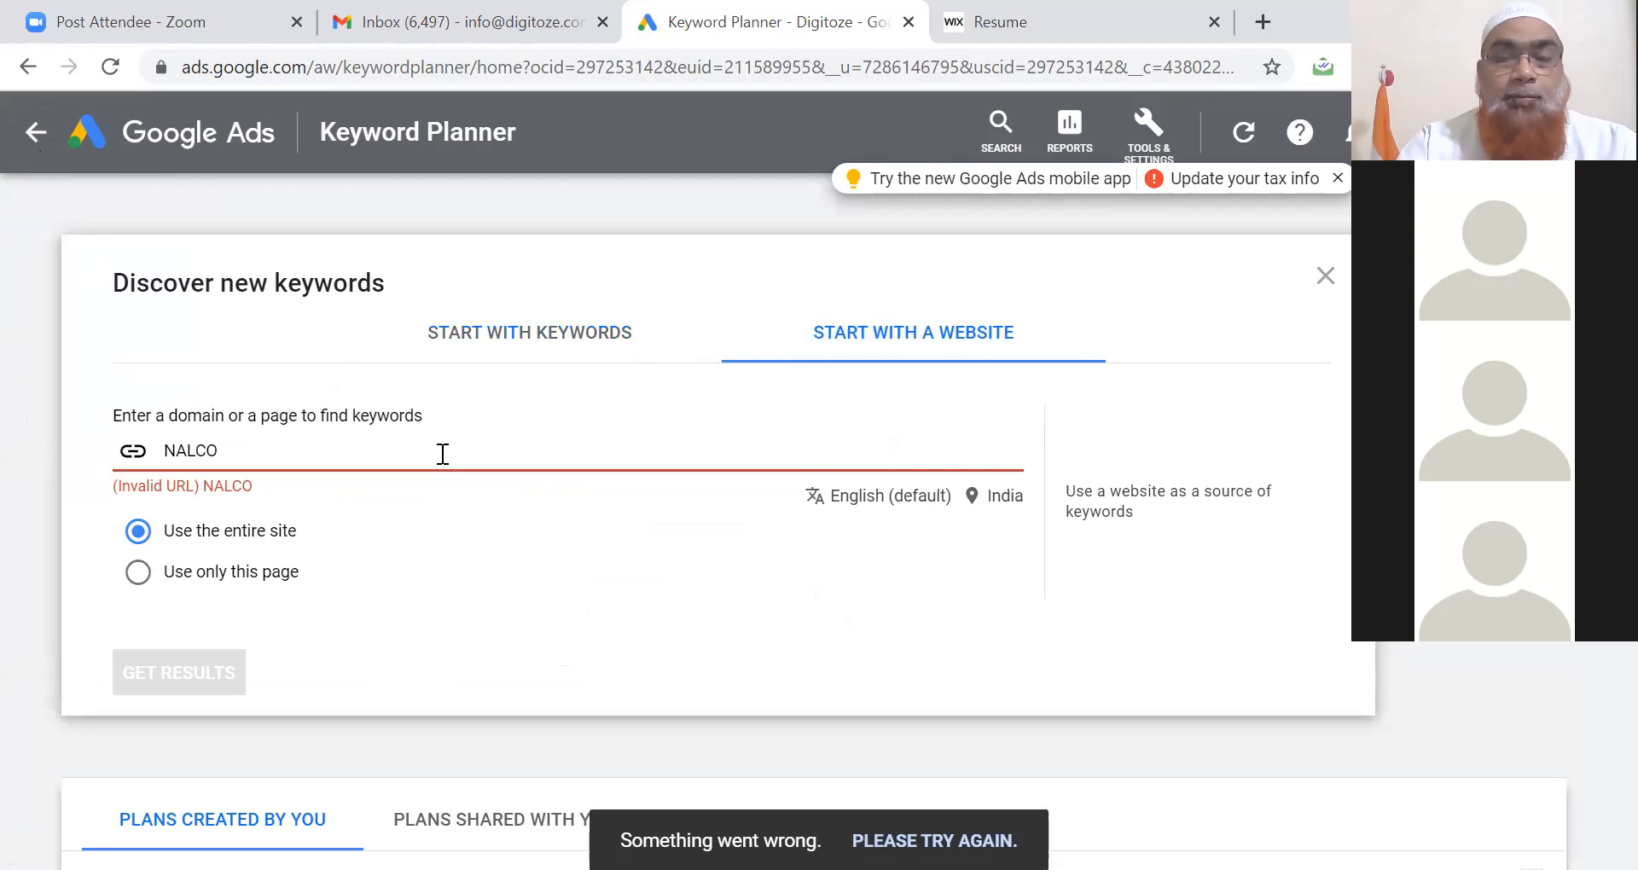
pyautogui.press('BackSpace')
pyautogui.press('BackSpace')
pyautogui.press('BackSpace')
pyautogui.press('BackSpace')
pyautogui.press('BackSpace')
pyautogui.write('shakirali.in')
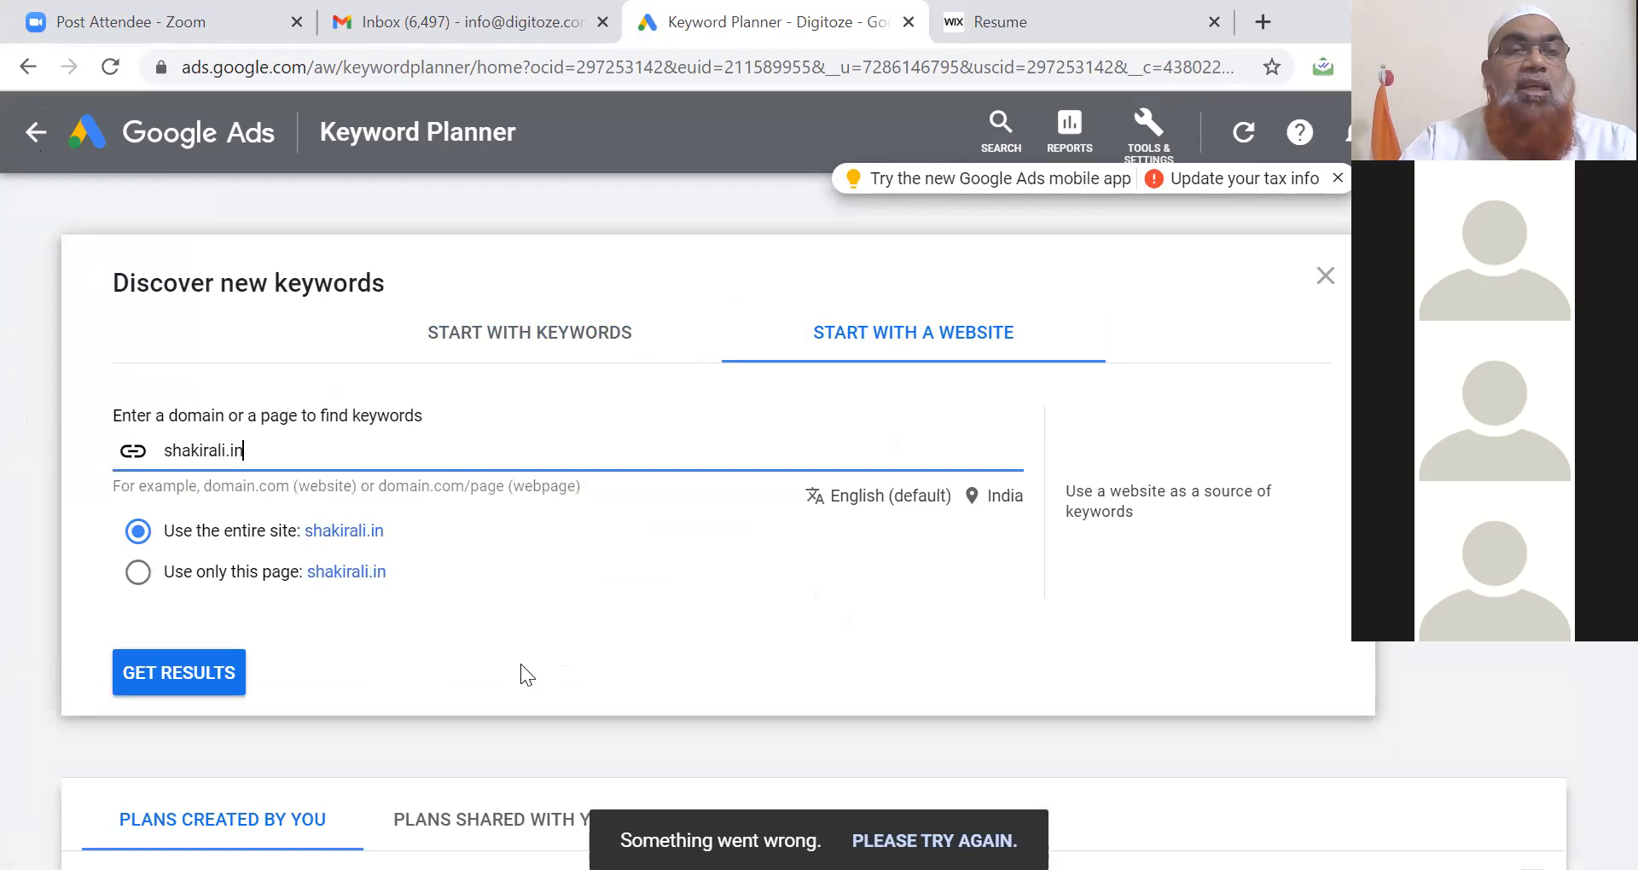
pyautogui.click(456, 665)
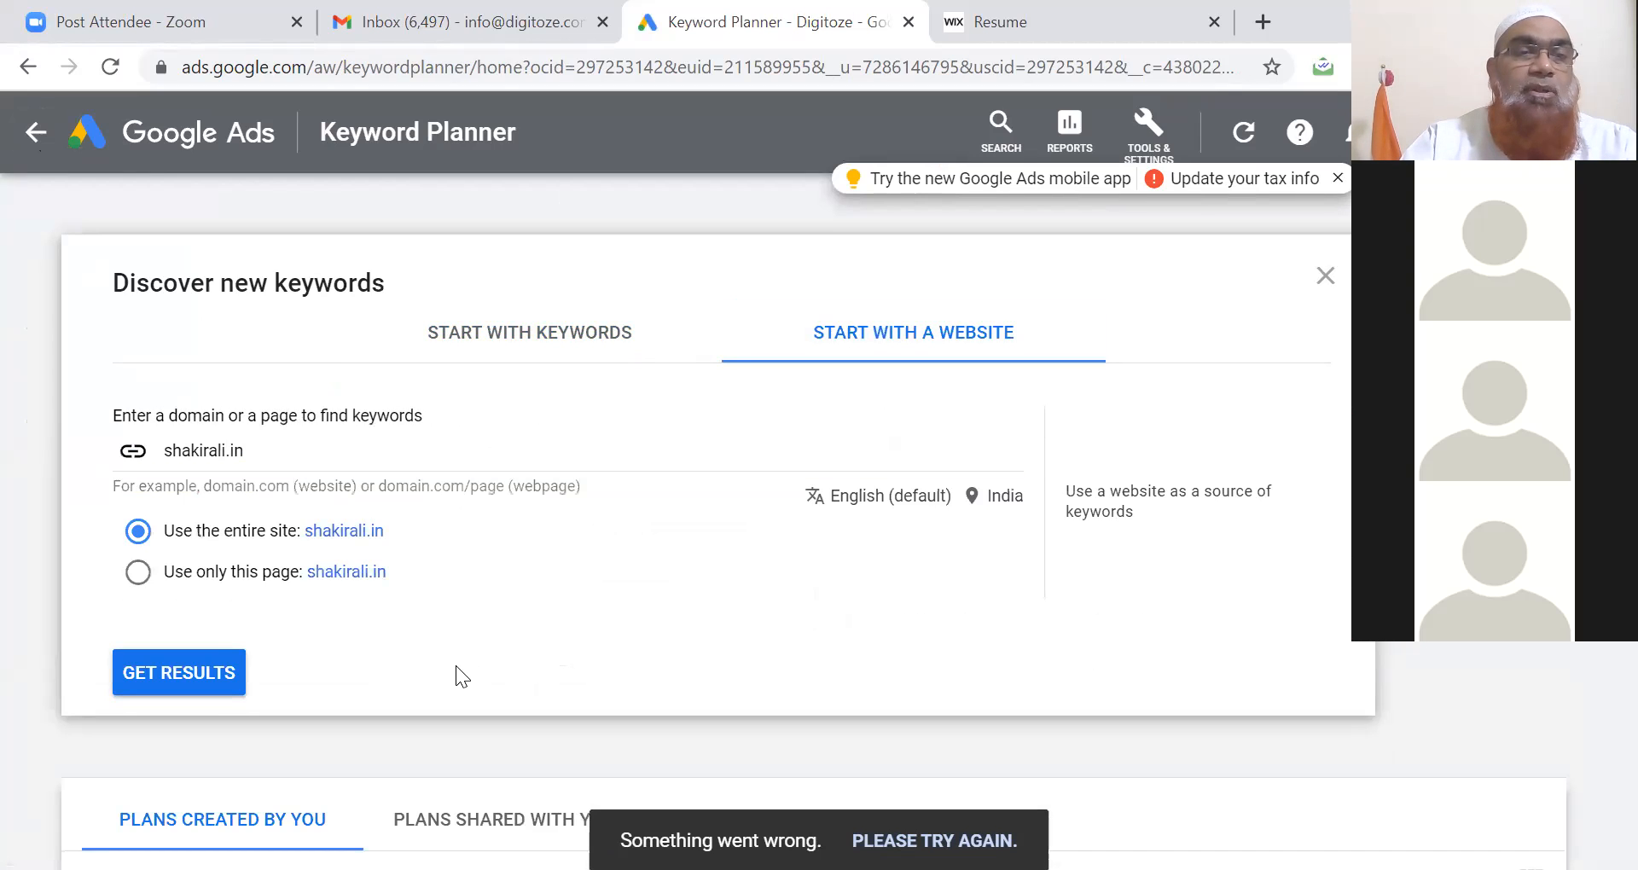
pyautogui.click(204, 677)
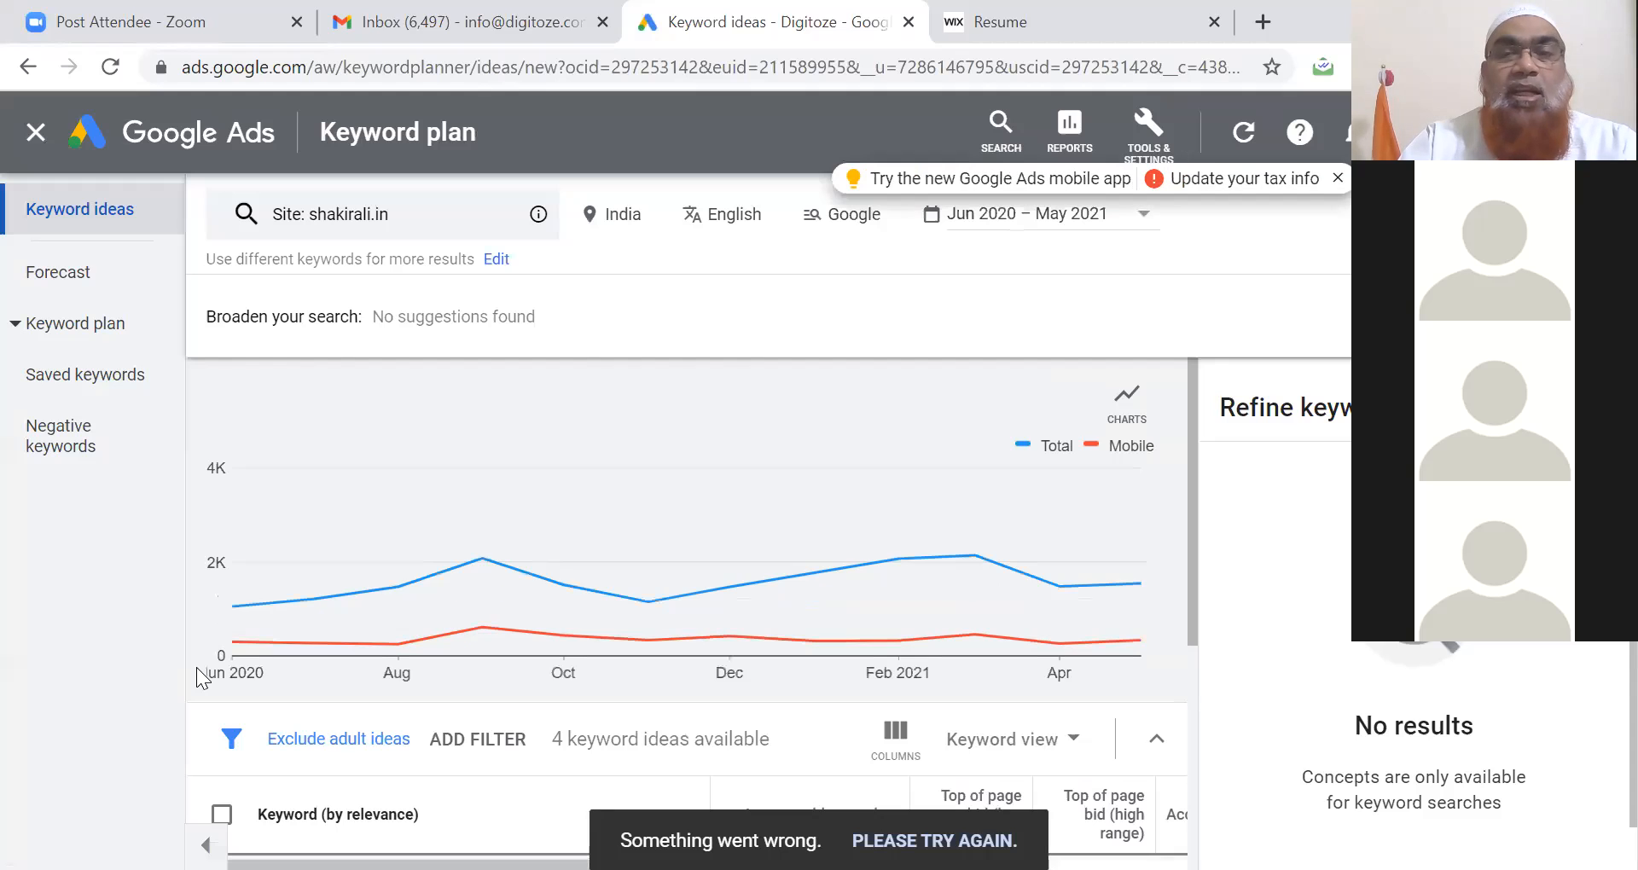
pyautogui.moveTo(1193, 591); pyautogui.dragTo(1203, 809)
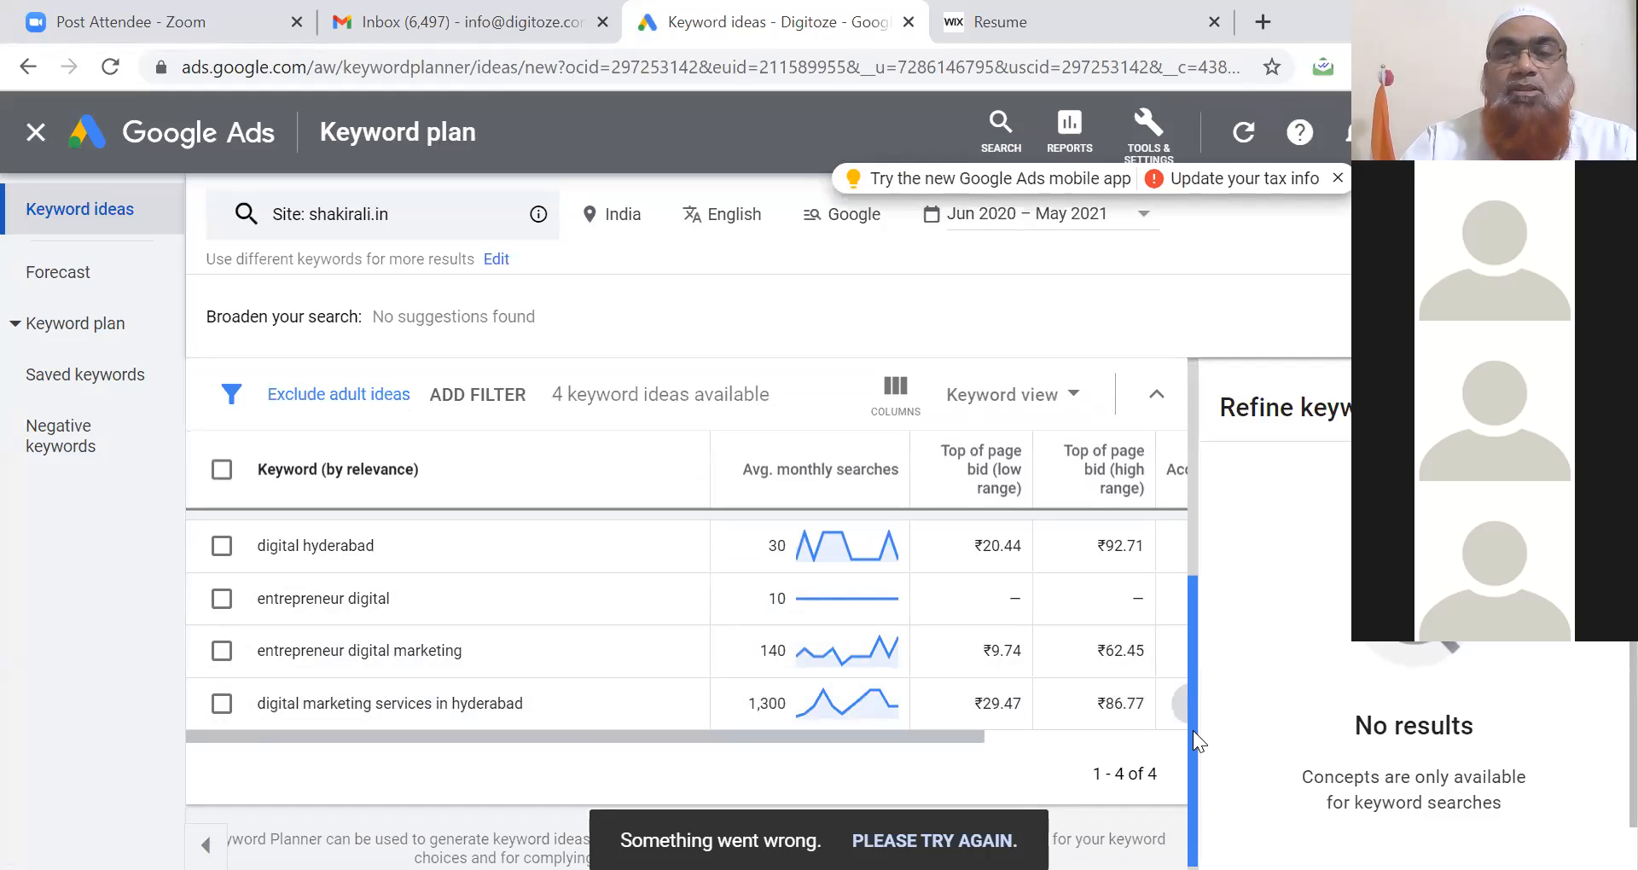
pyautogui.moveTo(1193, 731); pyautogui.dragTo(1194, 461)
# - Close the plan and start a new website-based keyword discovery using the automationconsultant Resume page's address, copied from its browser tab
pyautogui.click(38, 136)
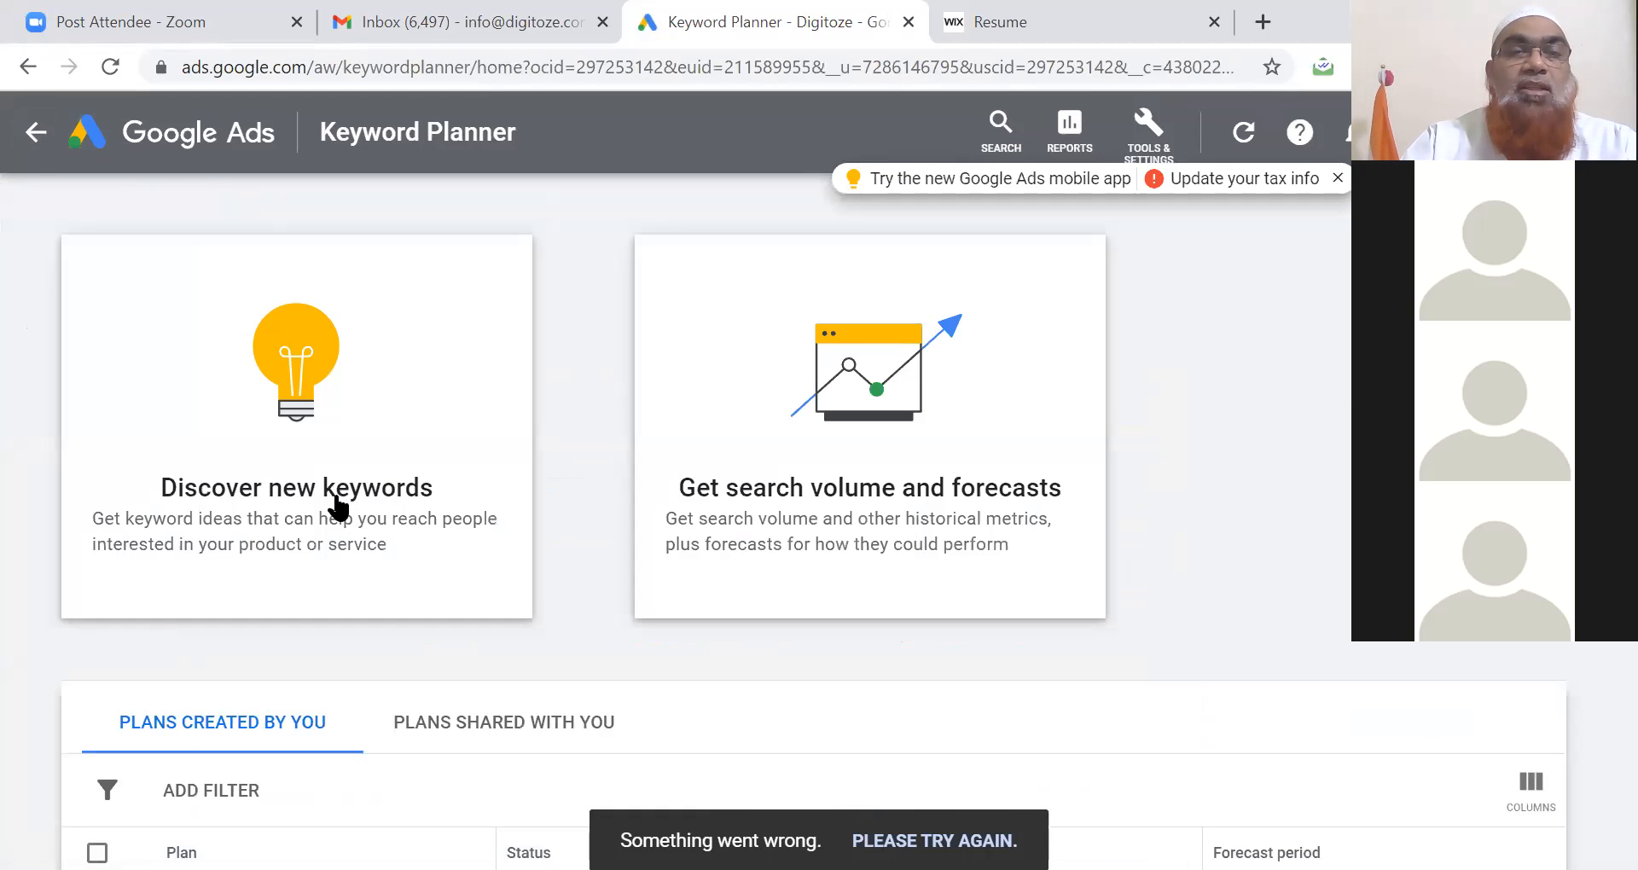
pyautogui.click(337, 502)
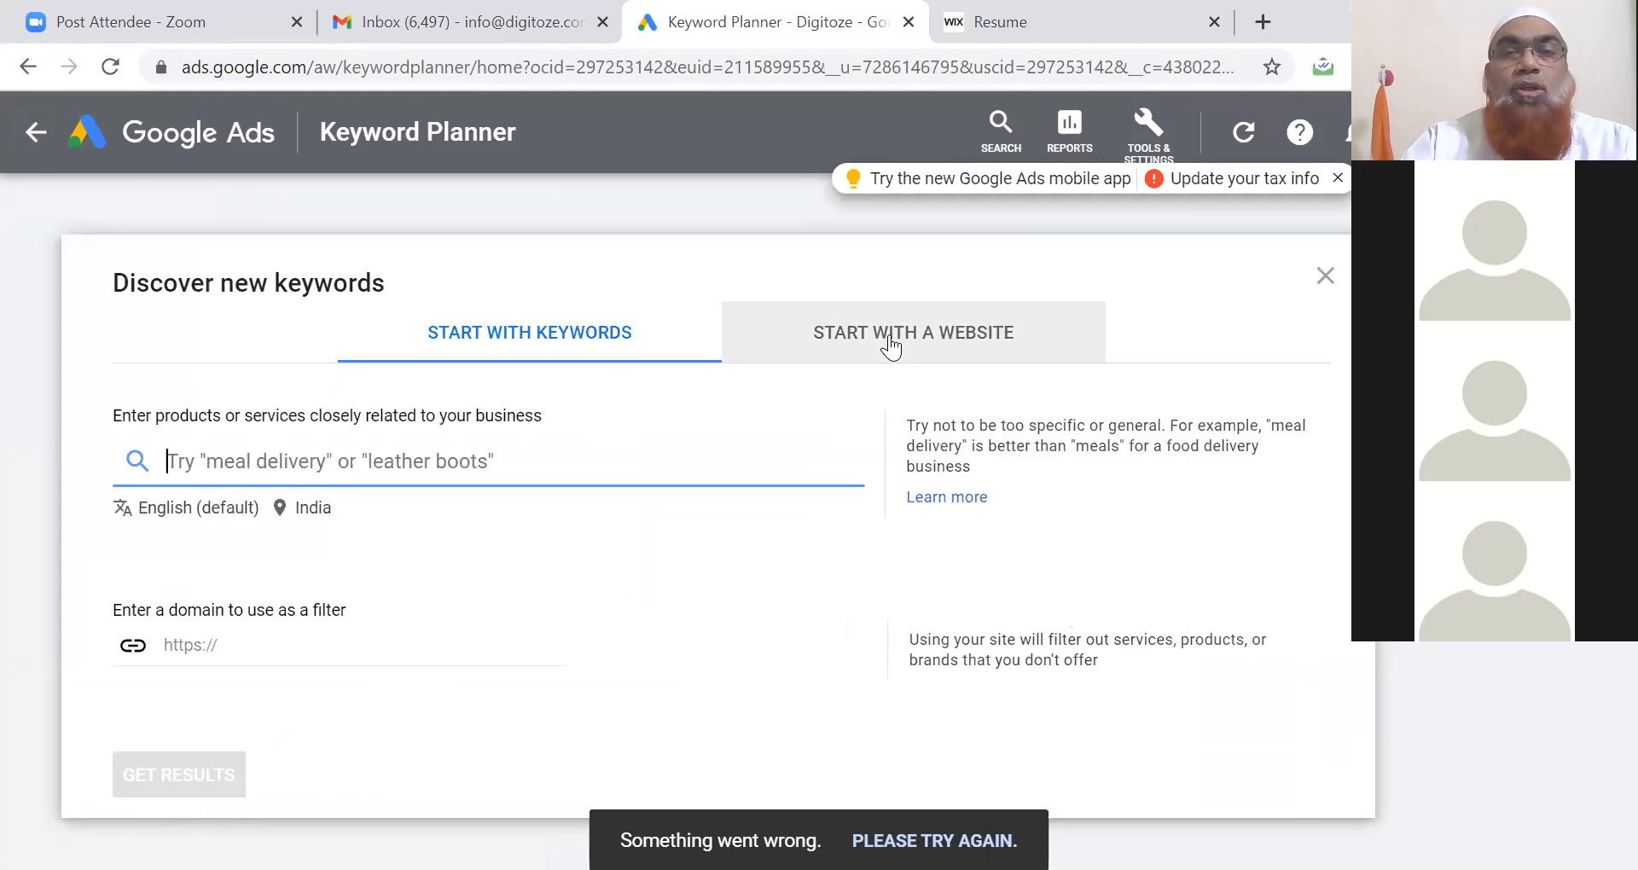
pyautogui.click(889, 337)
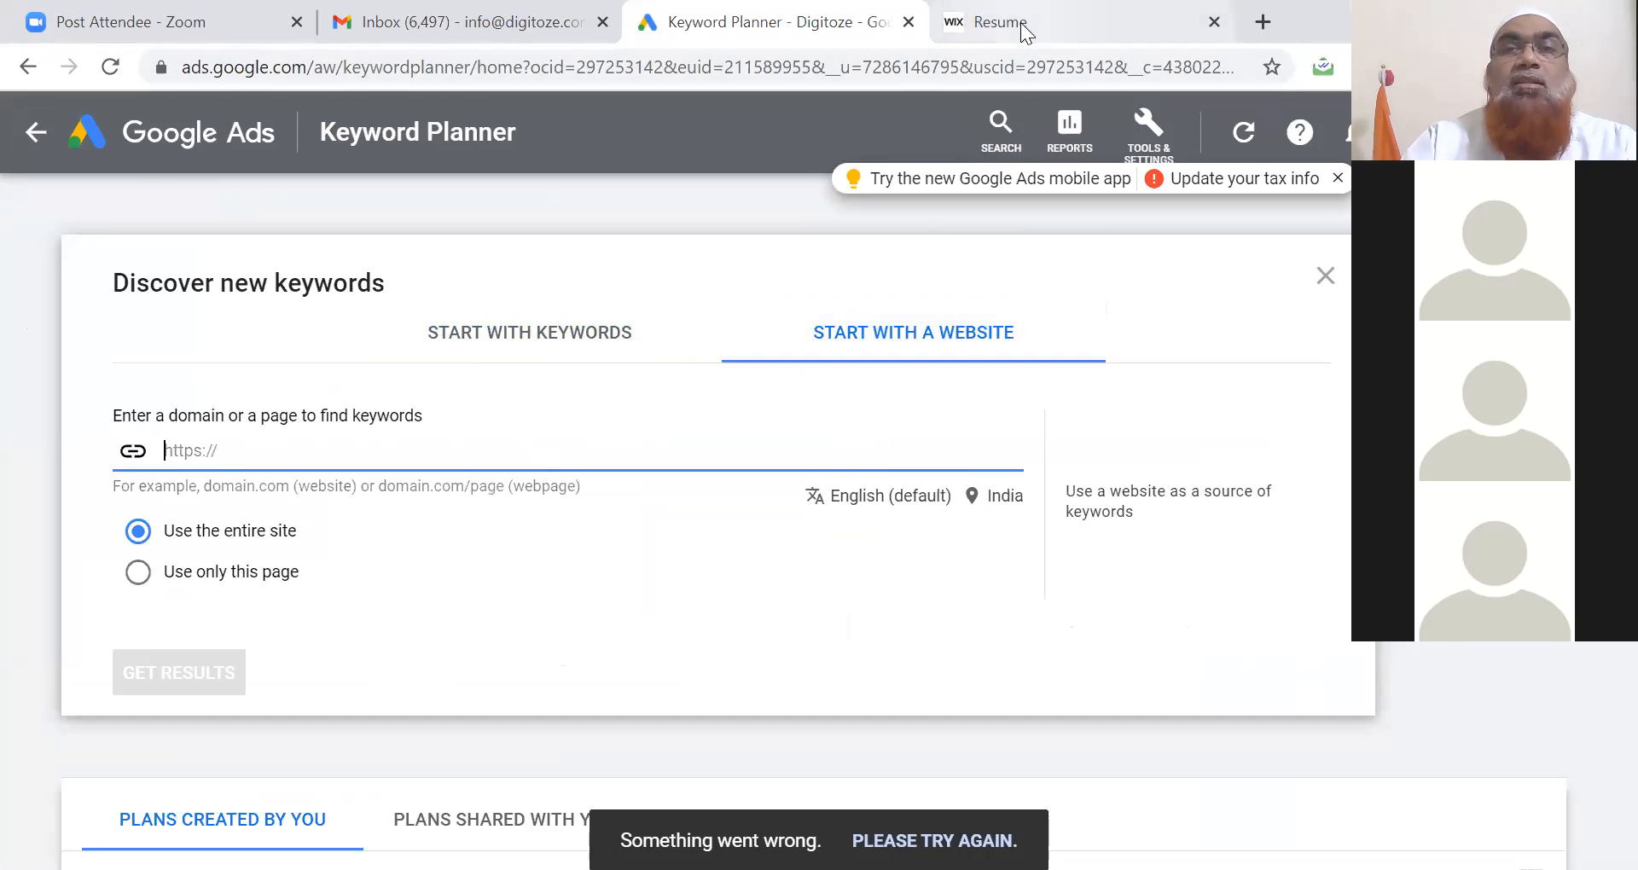
pyautogui.click(1021, 24)
pyautogui.click(531, 73)
pyautogui.hotkey('ctrl', 'c')
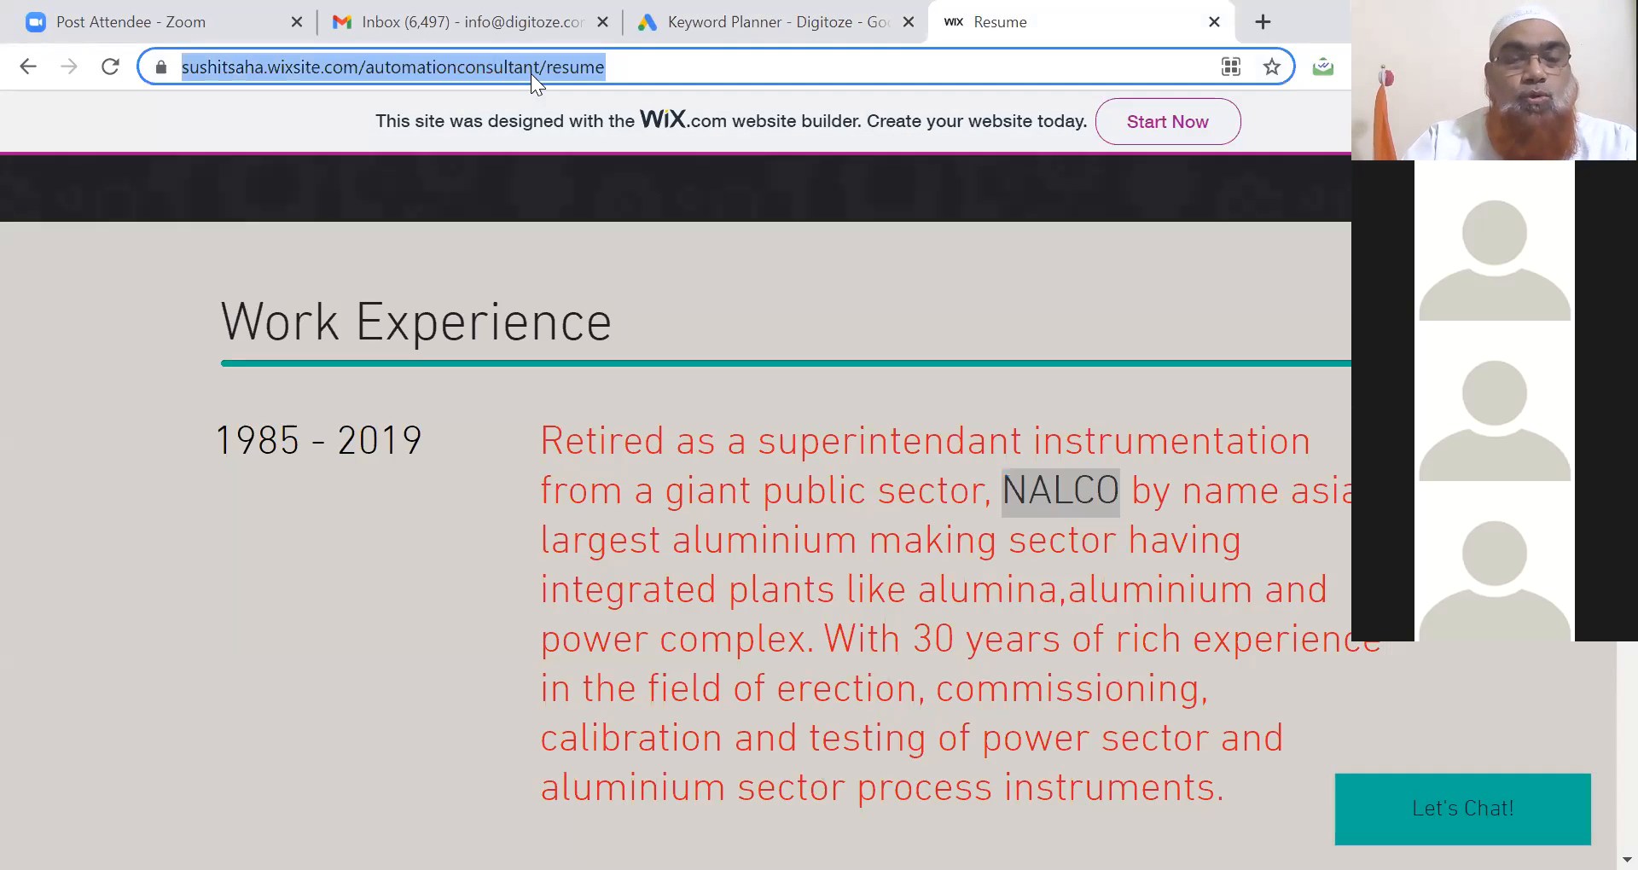
pyautogui.click(665, 21)
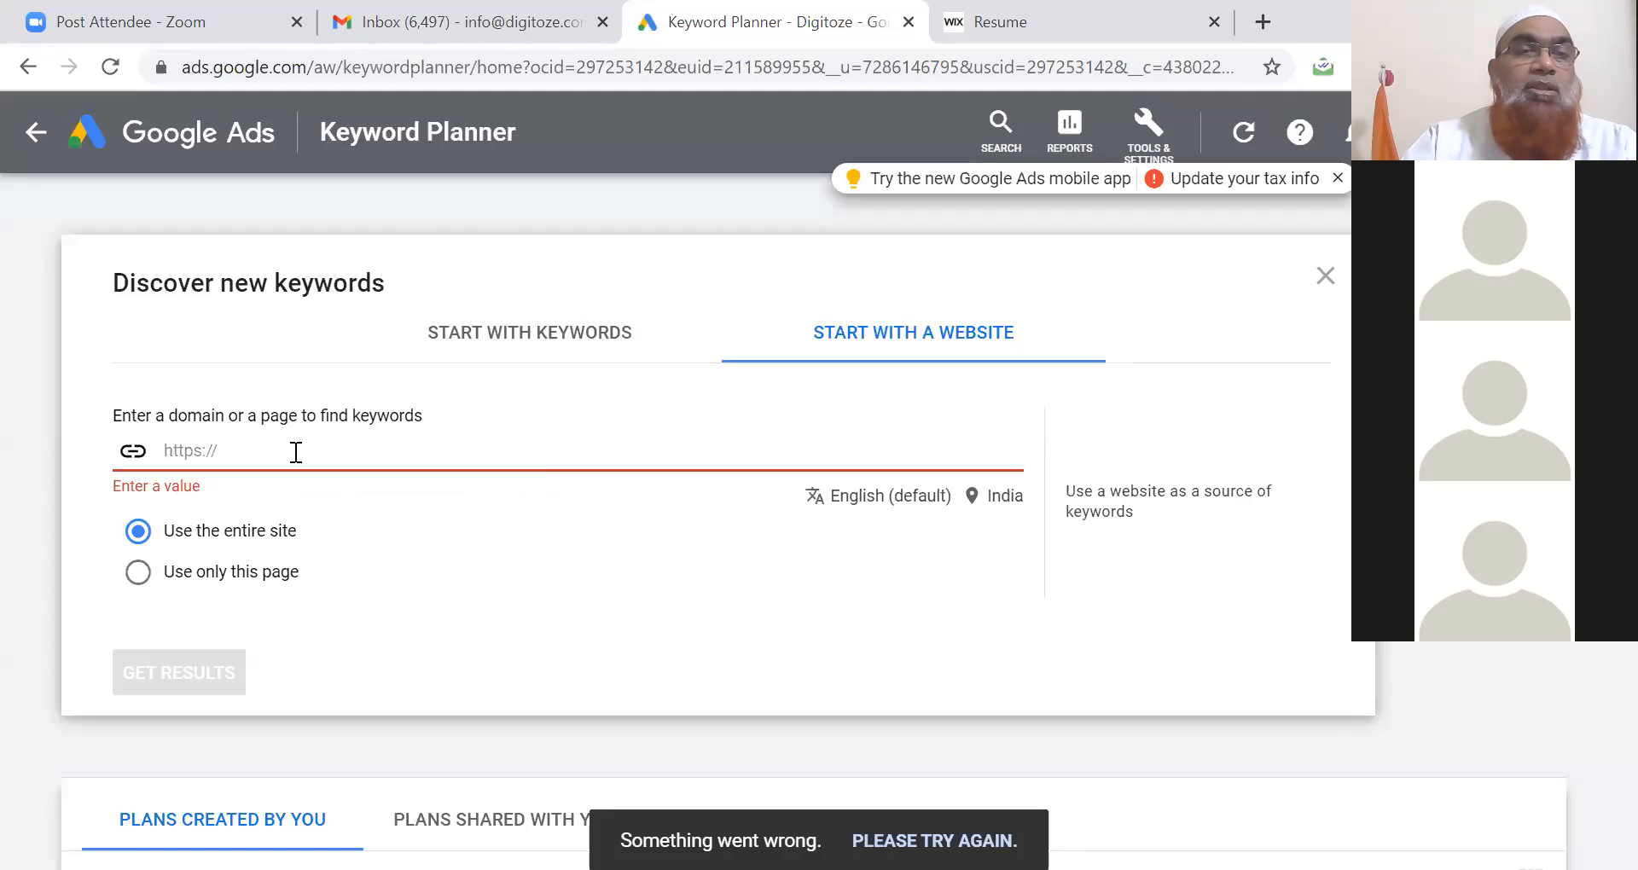
pyautogui.hotkey('ctrl', 'v')
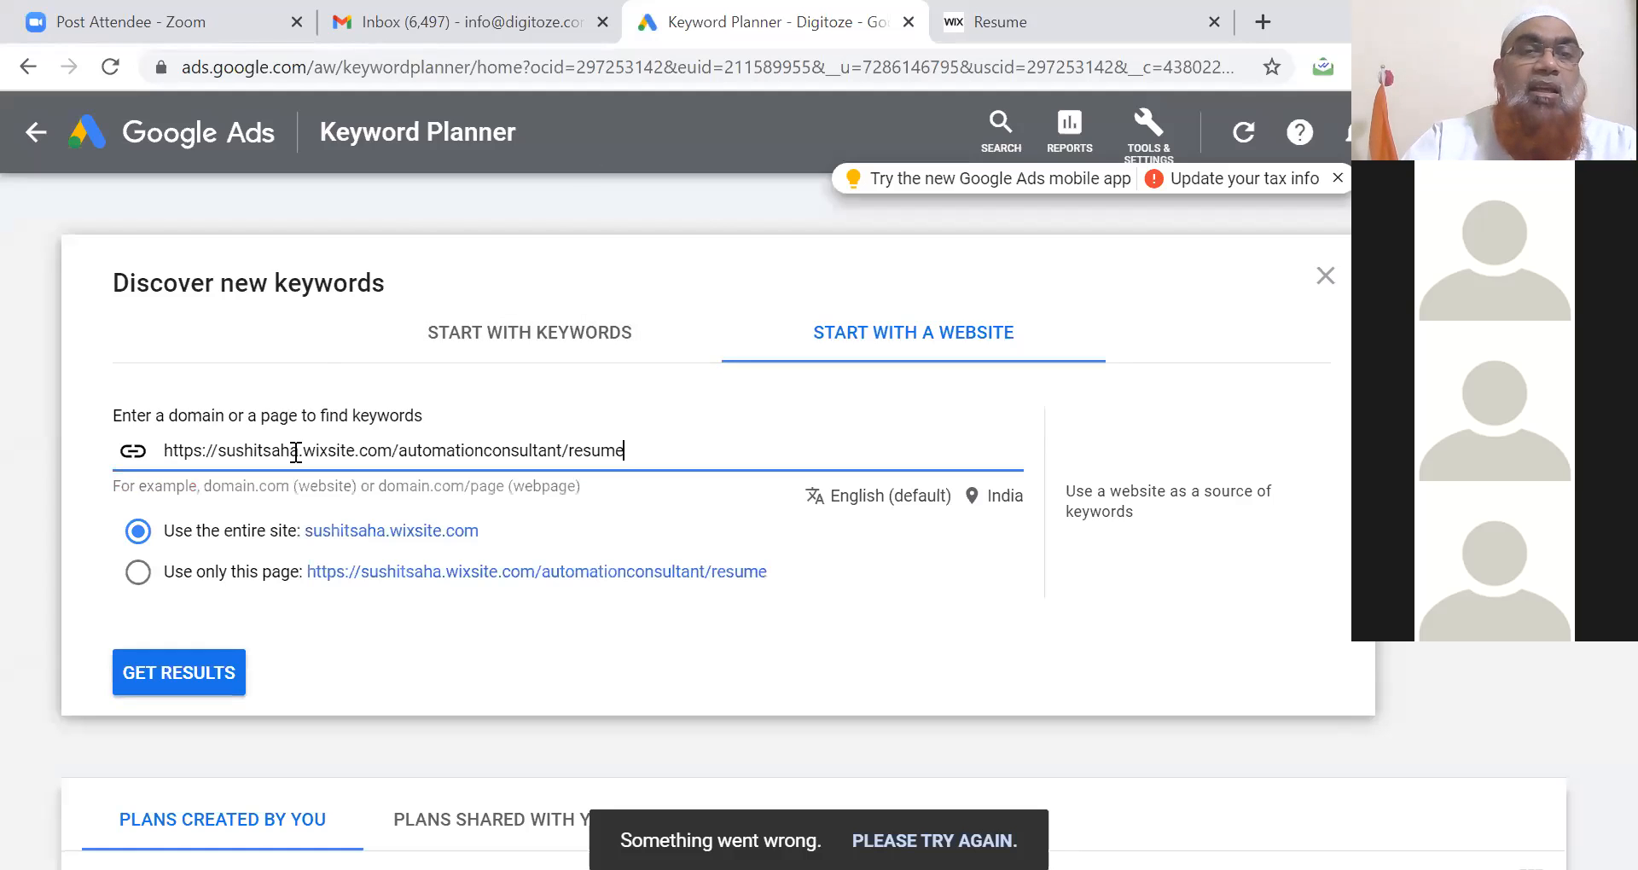
# - Limit the search to only the Resume page, get the results and check the keyword table
pyautogui.click(194, 583)
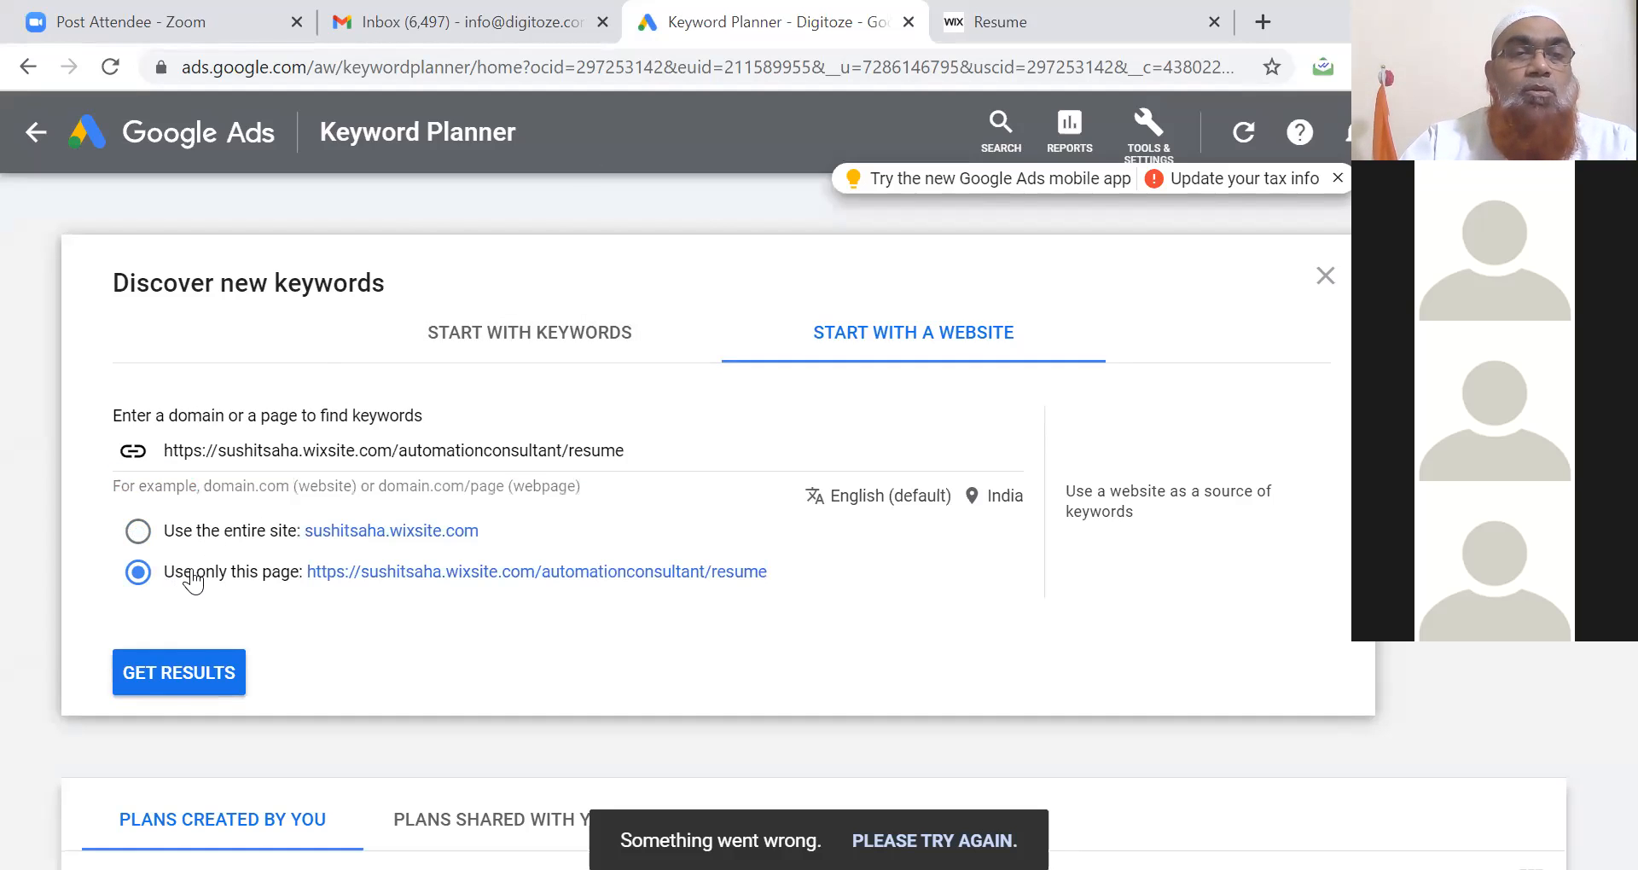
pyautogui.click(170, 681)
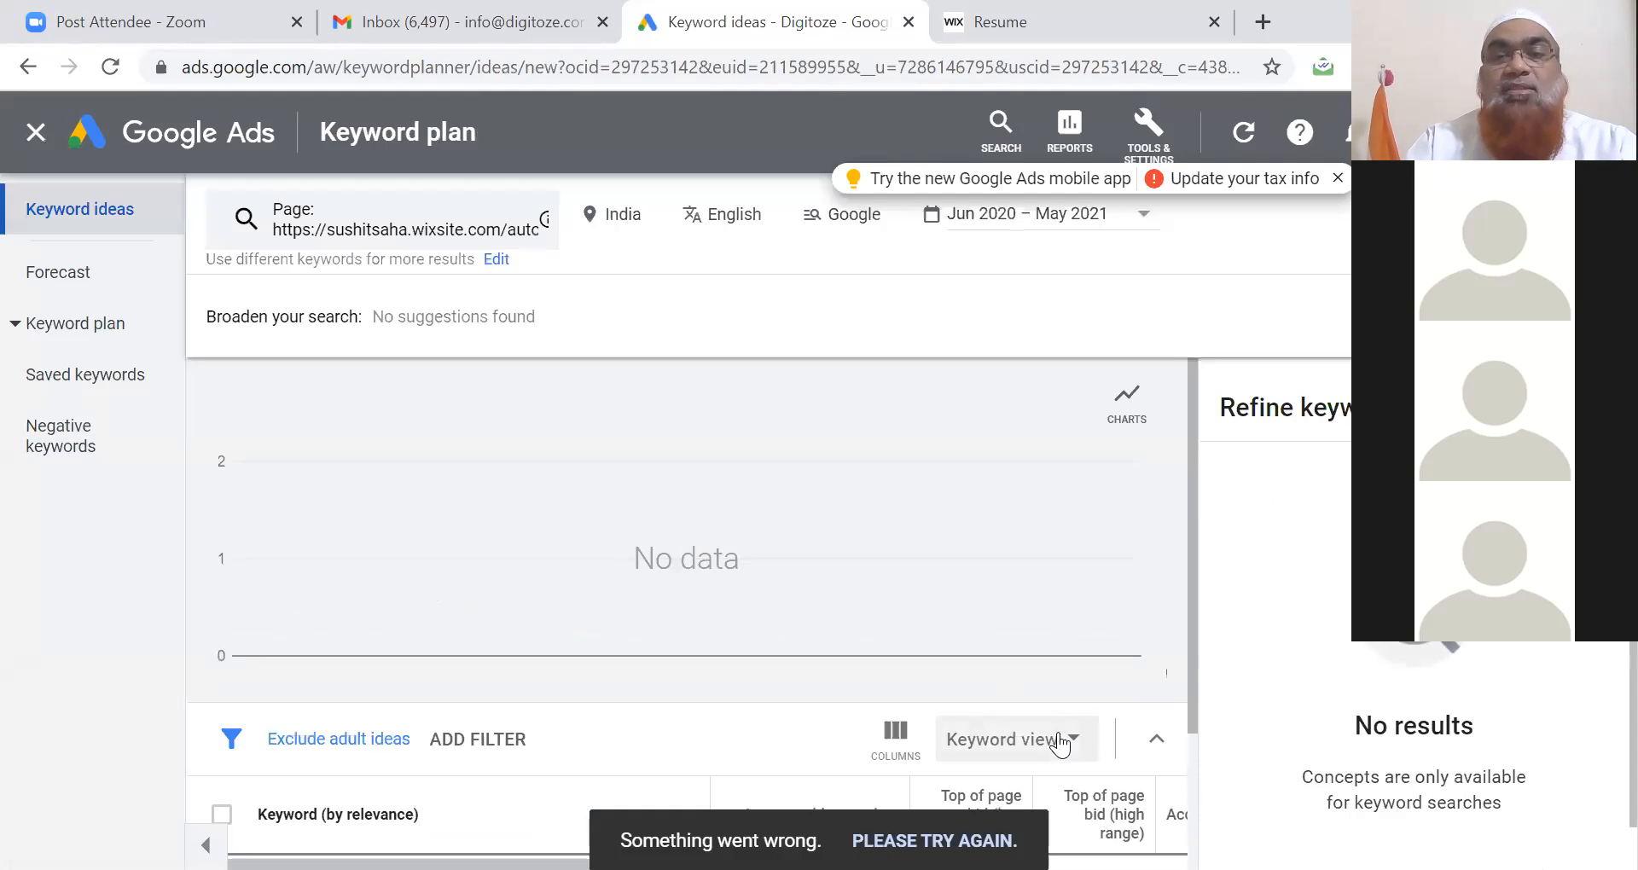
pyautogui.scroll(-2, 1192, 768)
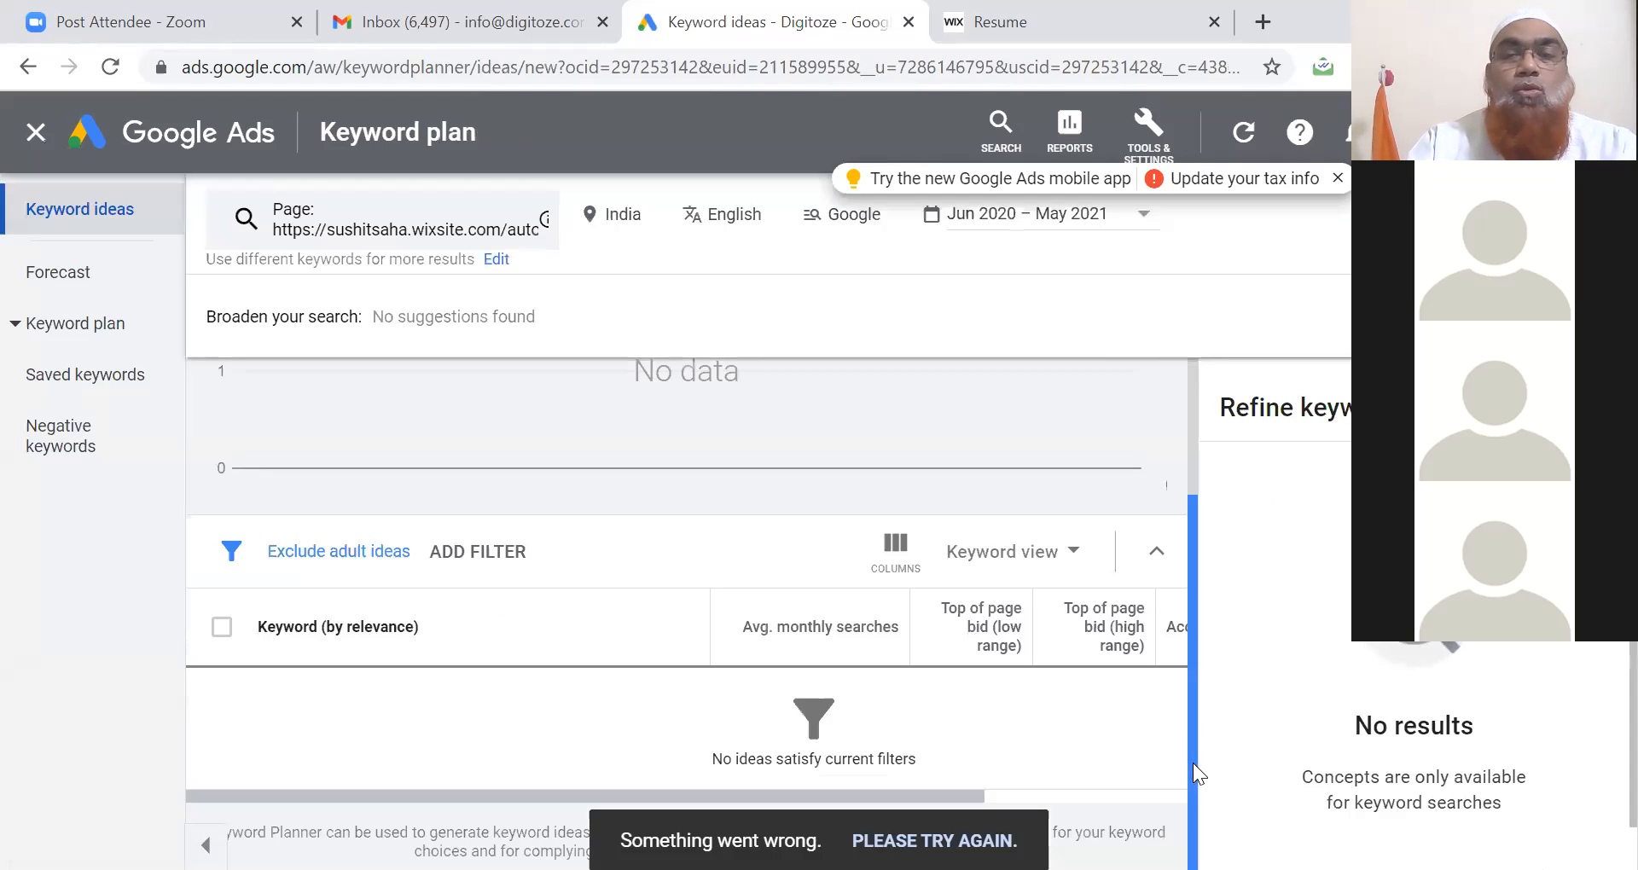
pyautogui.moveTo(1193, 763); pyautogui.dragTo(1190, 589)
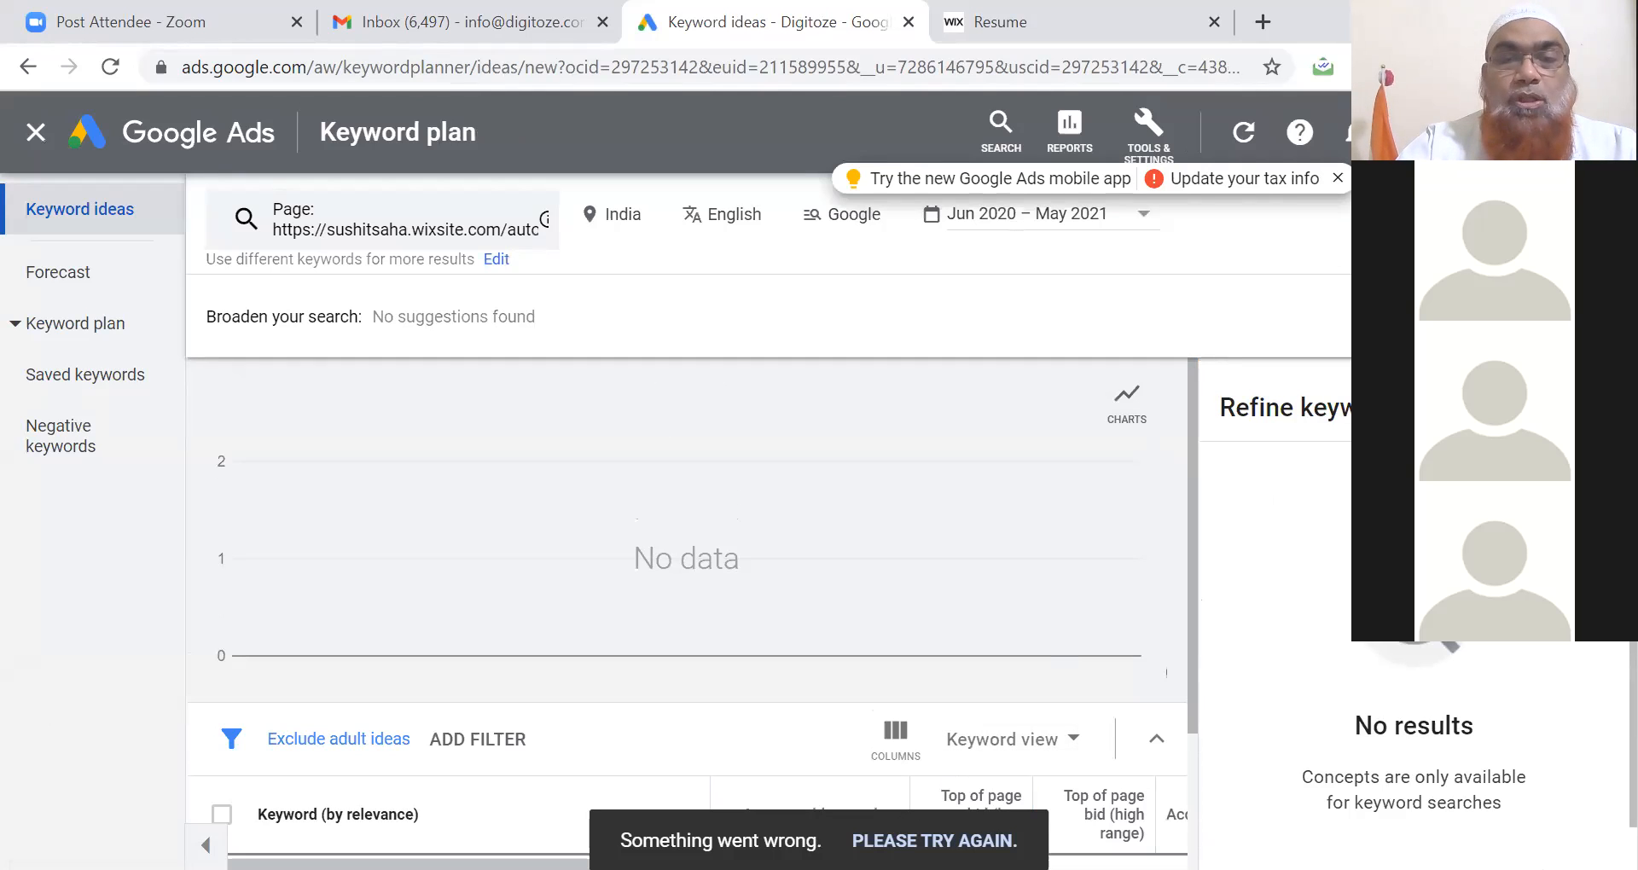
# - Edit the search to start with keywords and clear the Resume page address from the domain filter
pyautogui.click(512, 232)
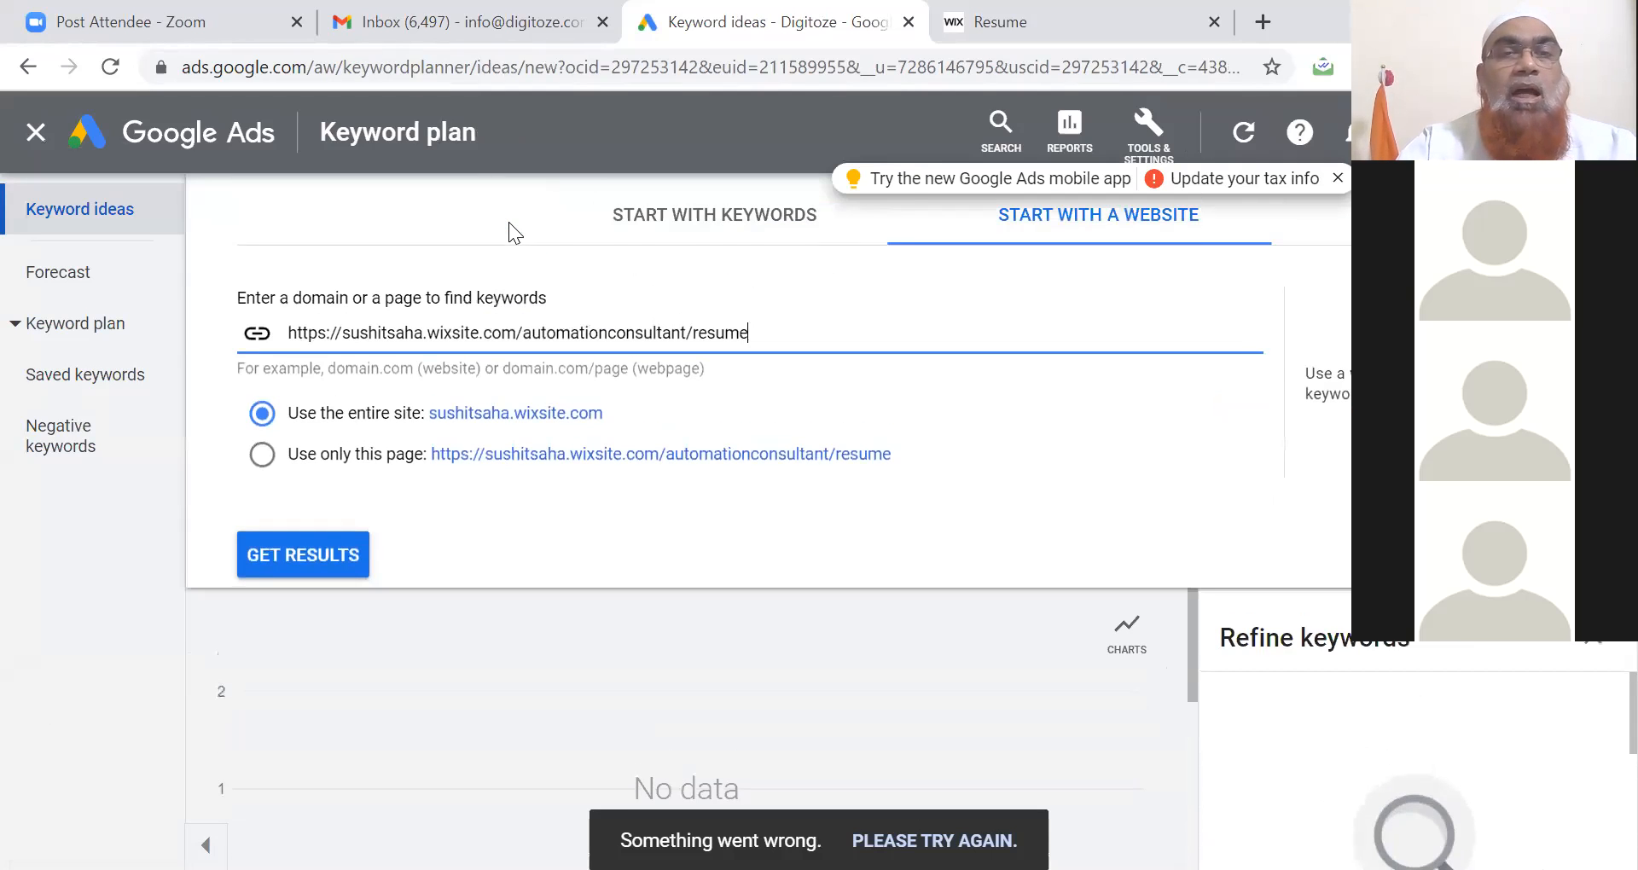
pyautogui.click(719, 230)
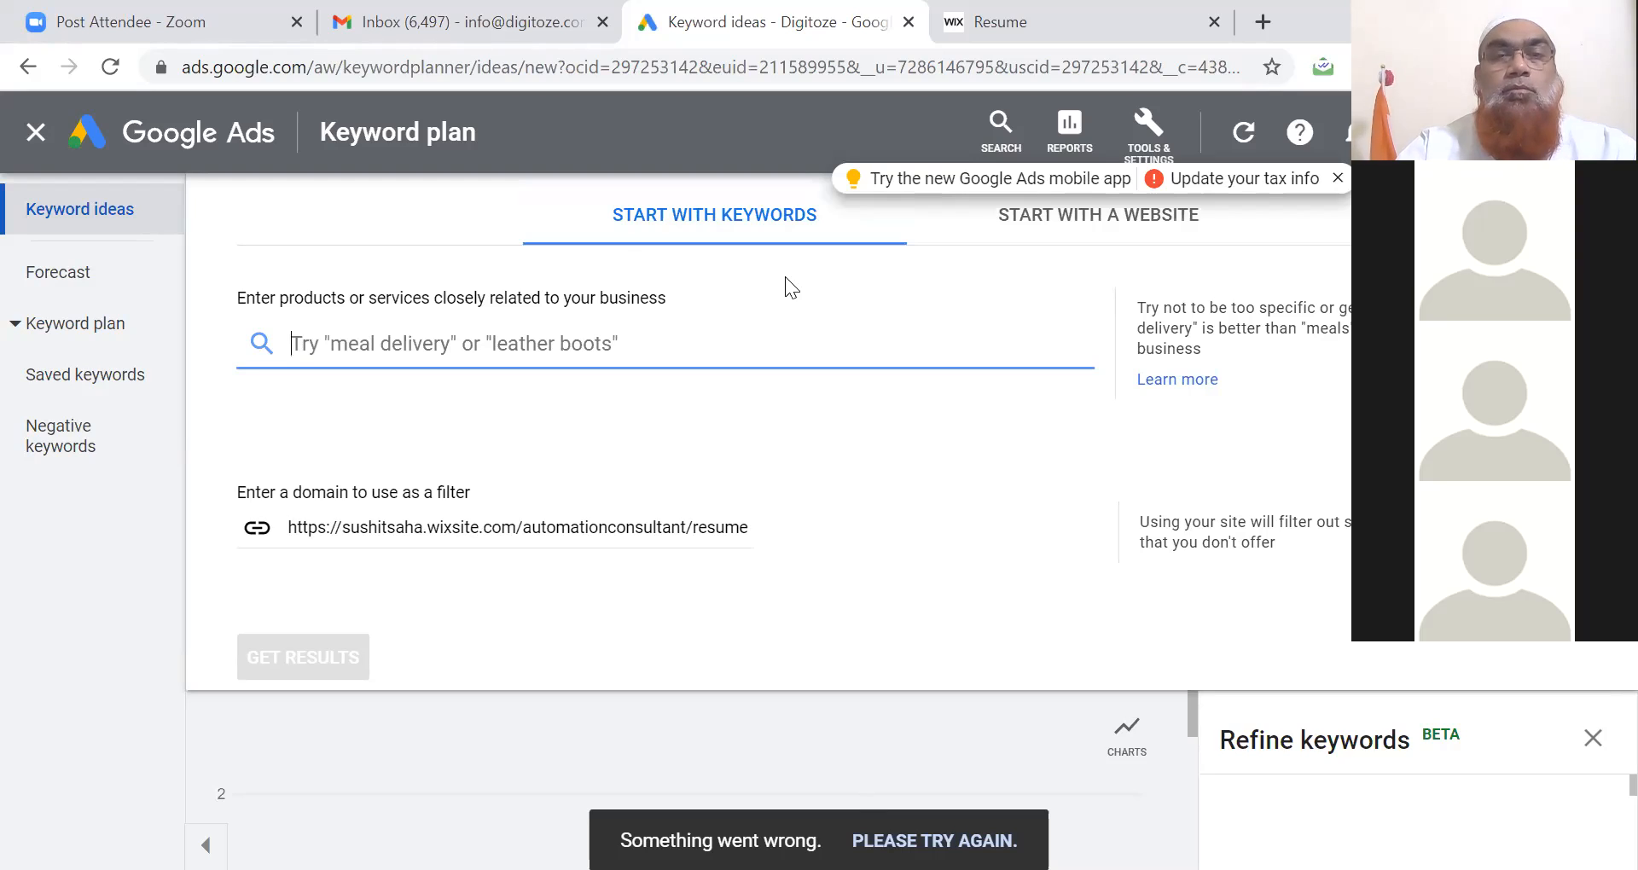
pyautogui.tripleClick(608, 529)
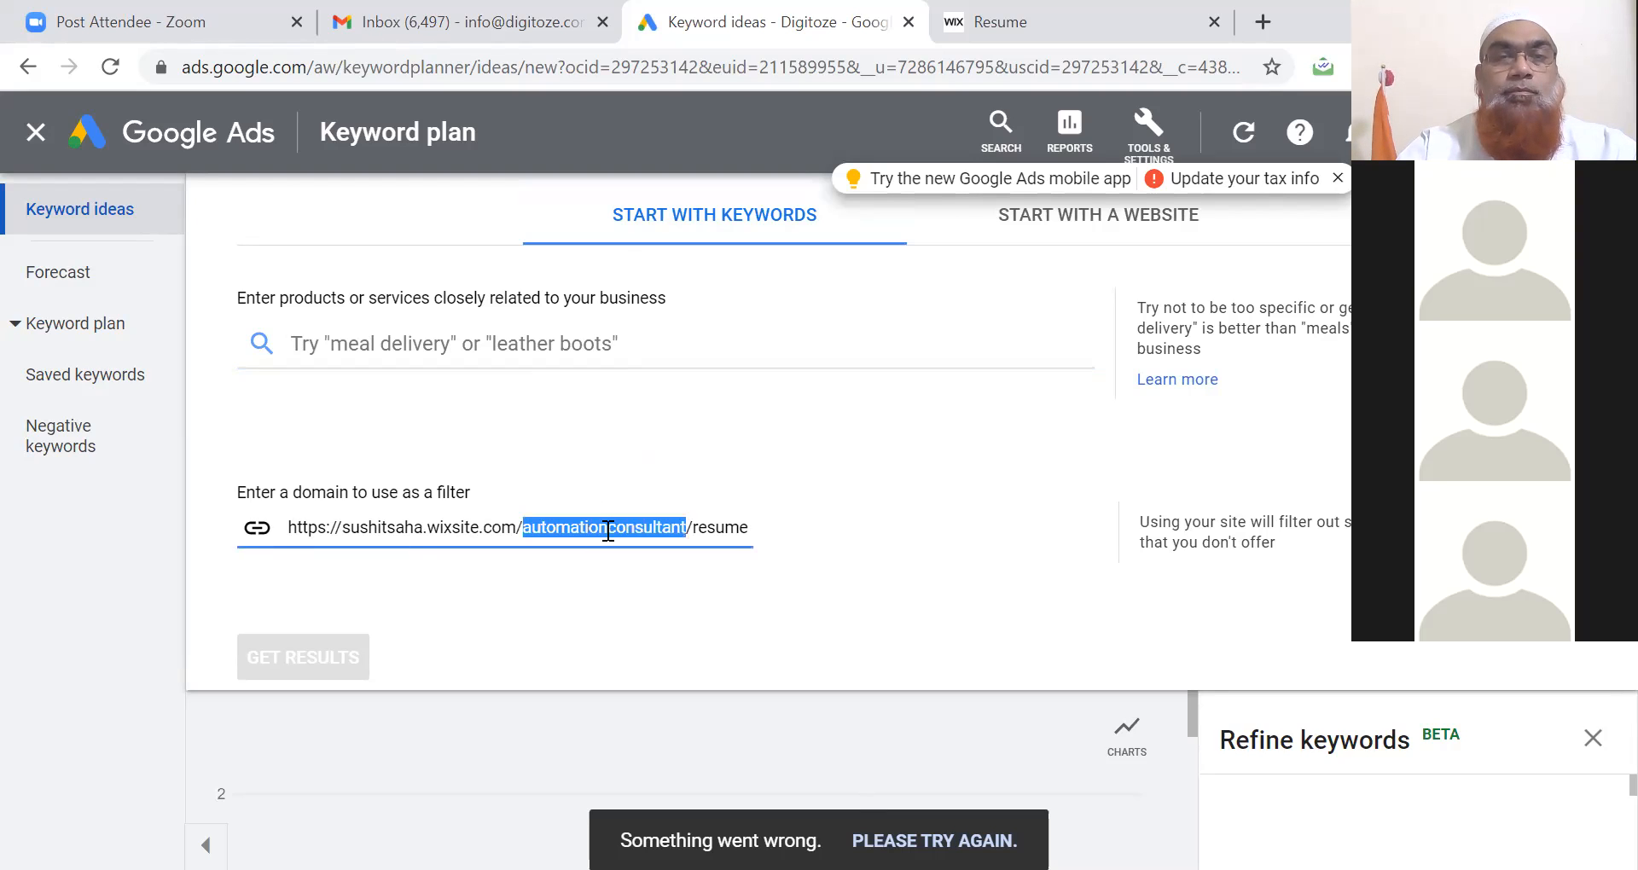
pyautogui.press('BackSpace')
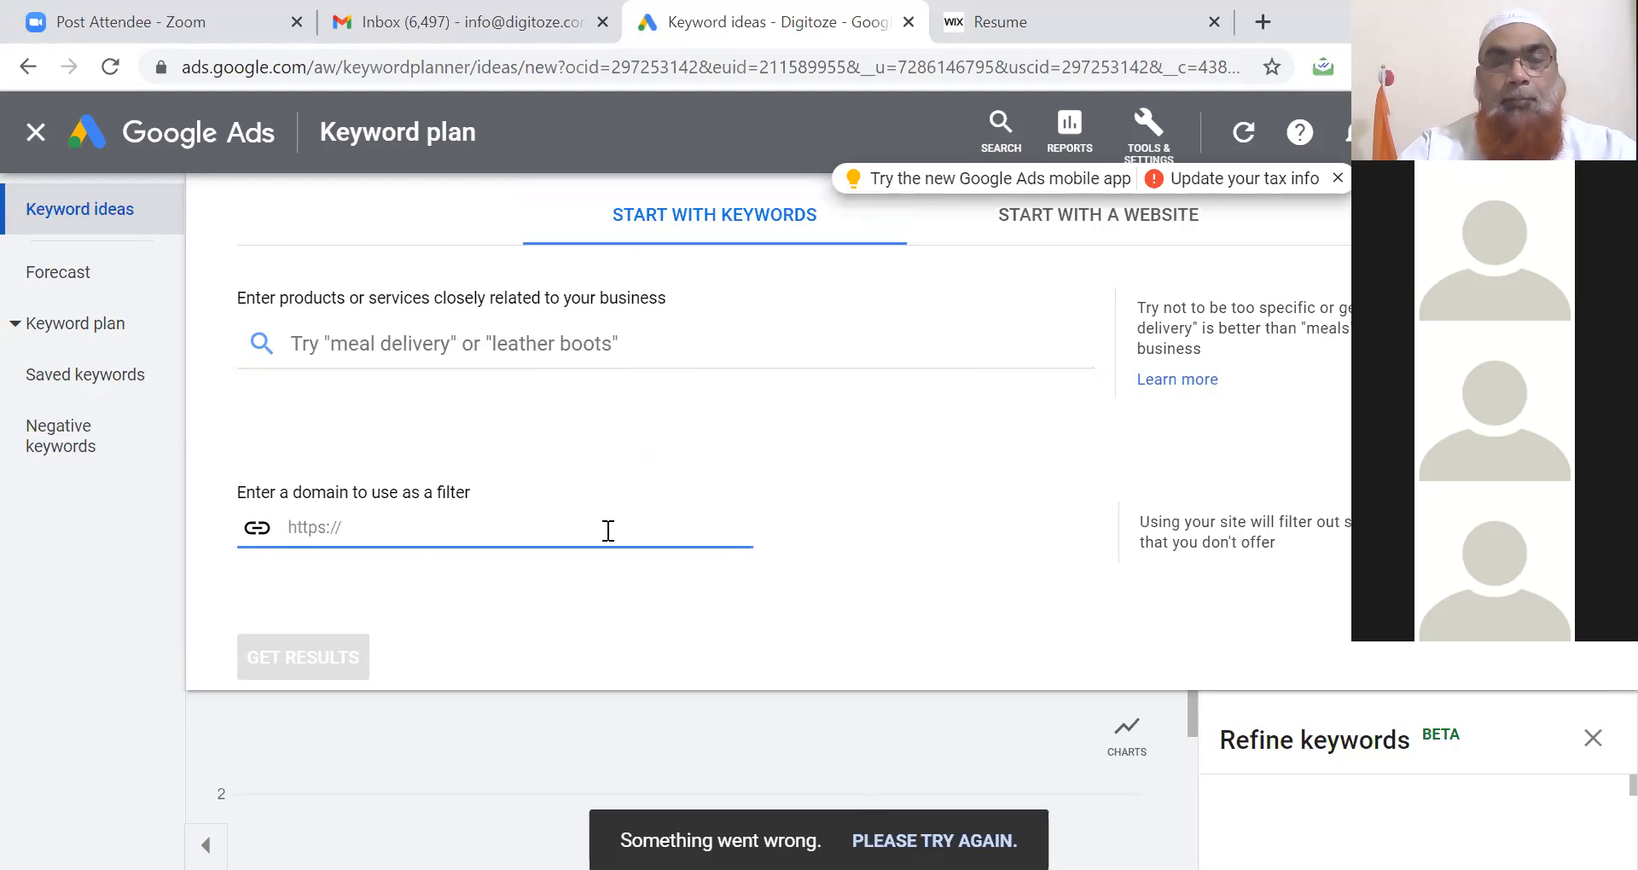
# - Close the keyword plan and run a Google search for "automation consultant" in the Resume page's browser tab
pyautogui.click(37, 136)
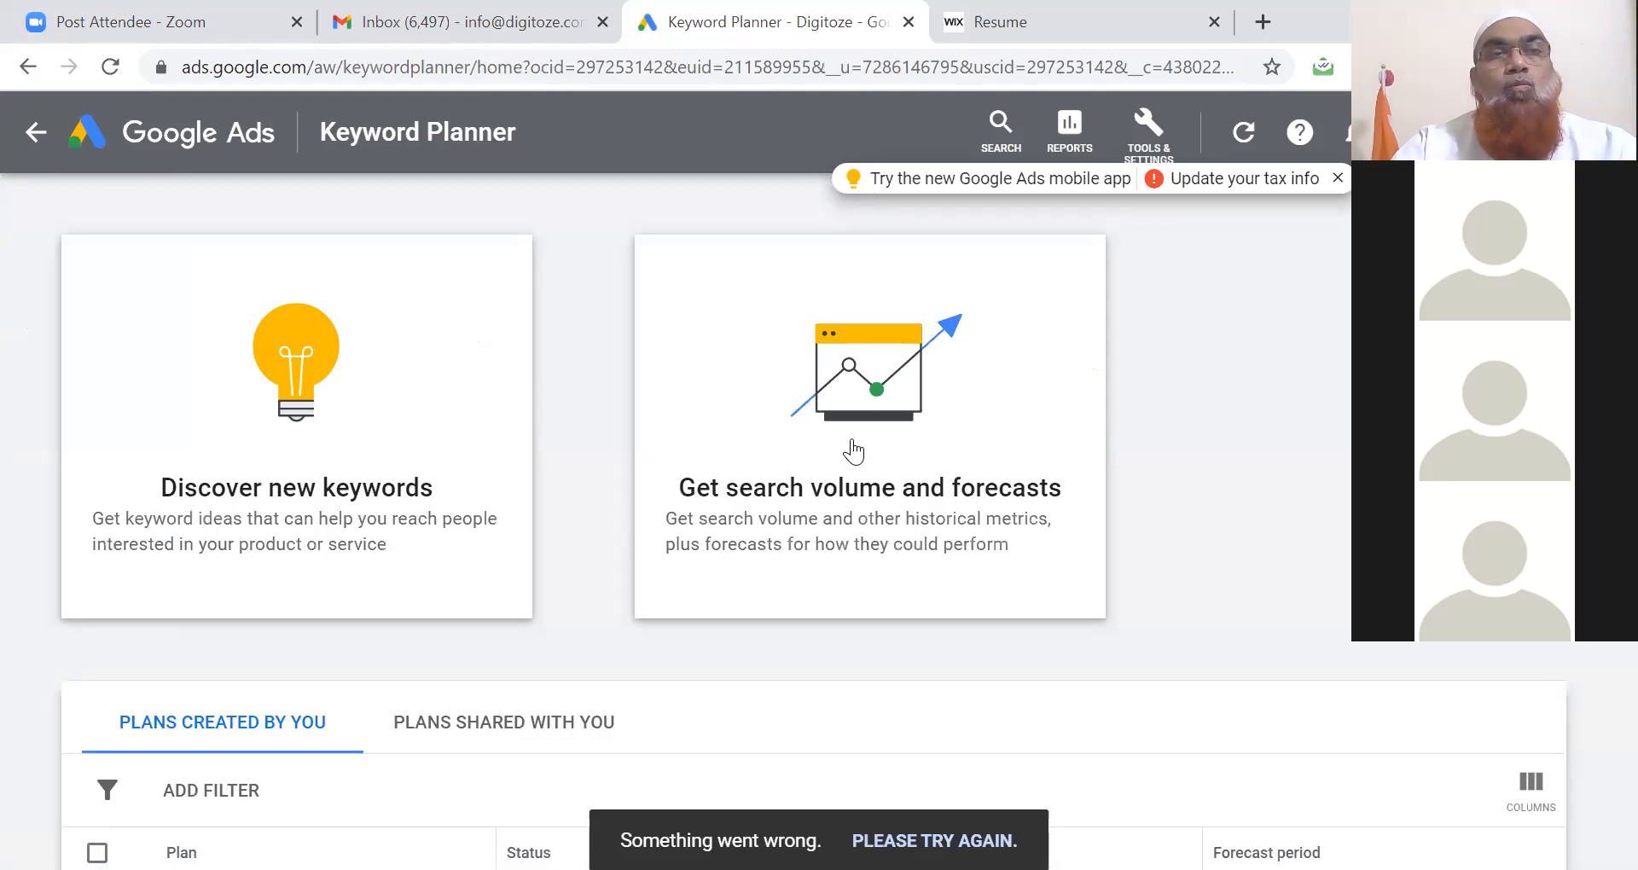
pyautogui.click(1046, 26)
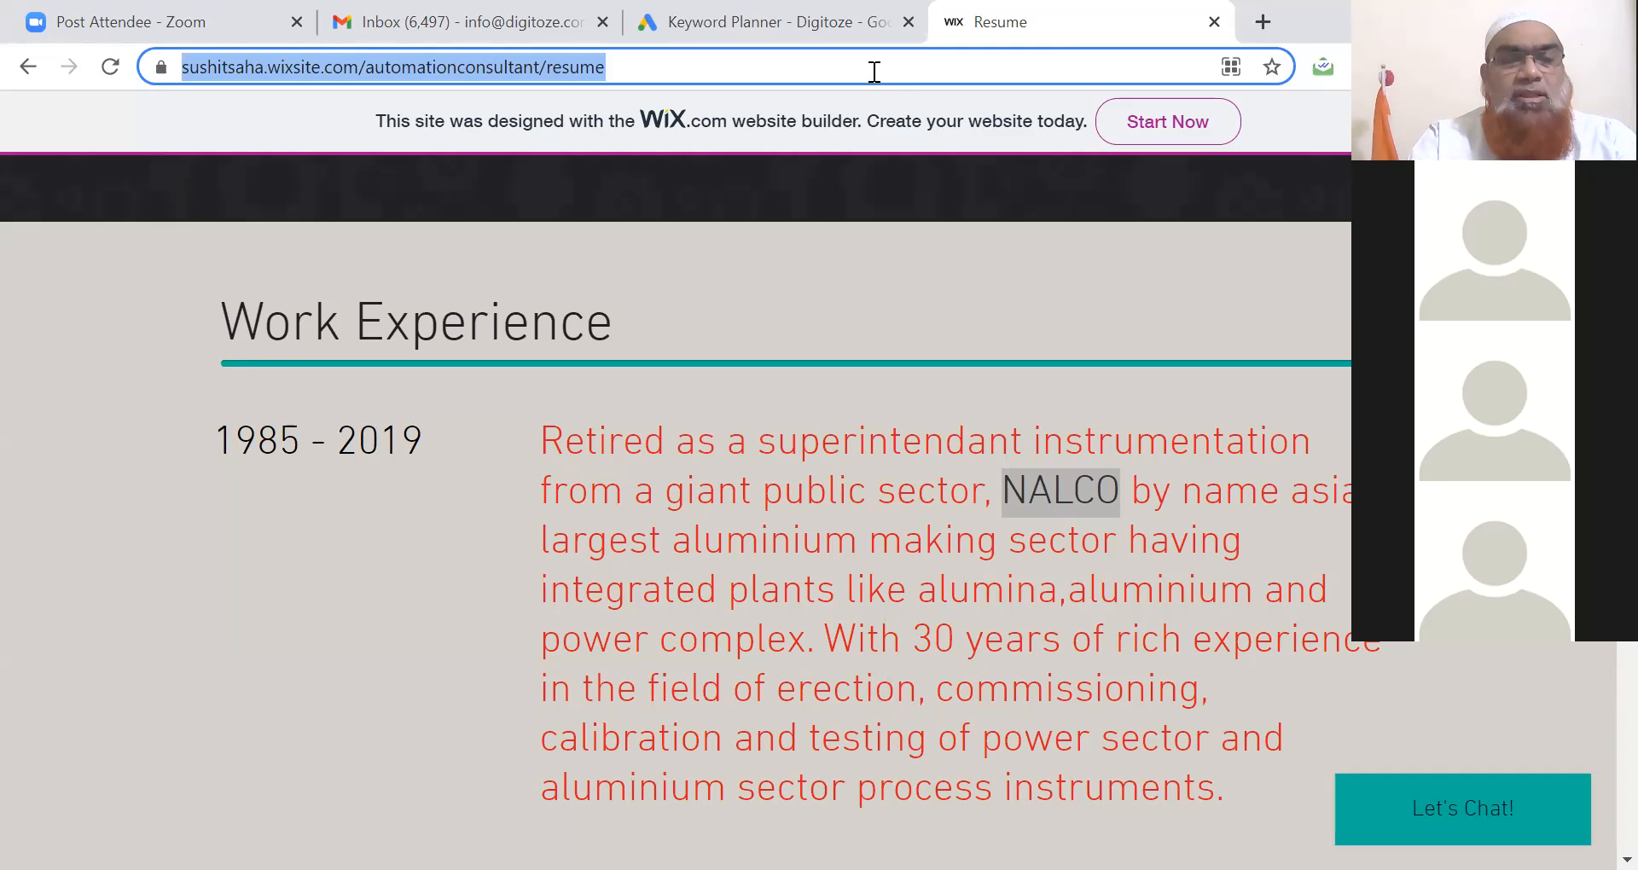
pyautogui.write('automati')
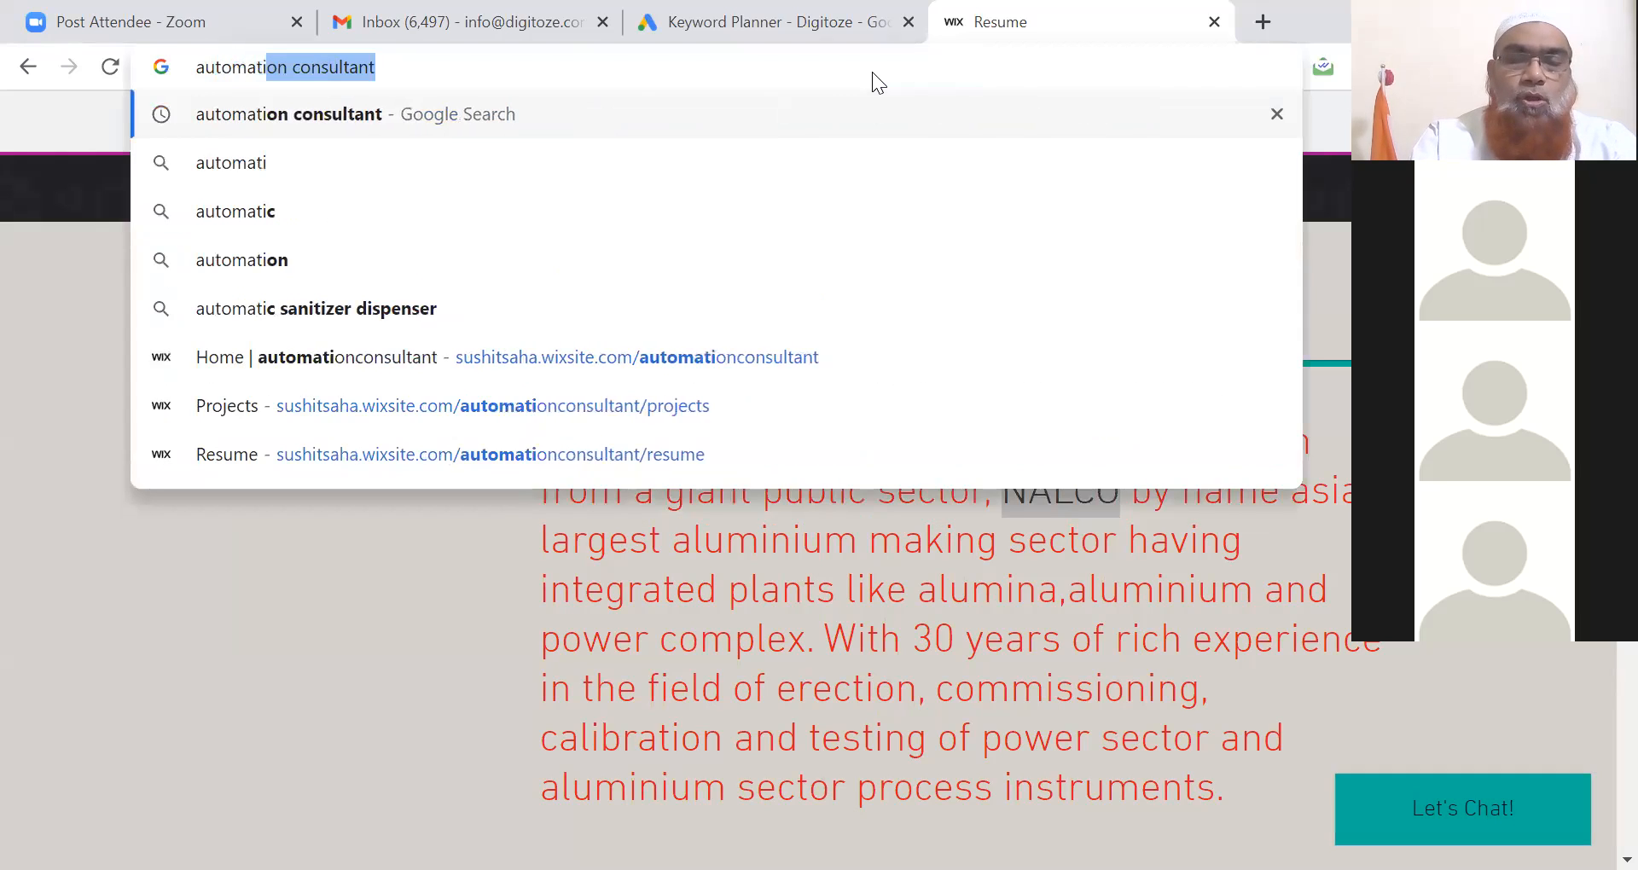
pyautogui.write('o')
pyautogui.press('BackSpace')
pyautogui.press('BackSpace')
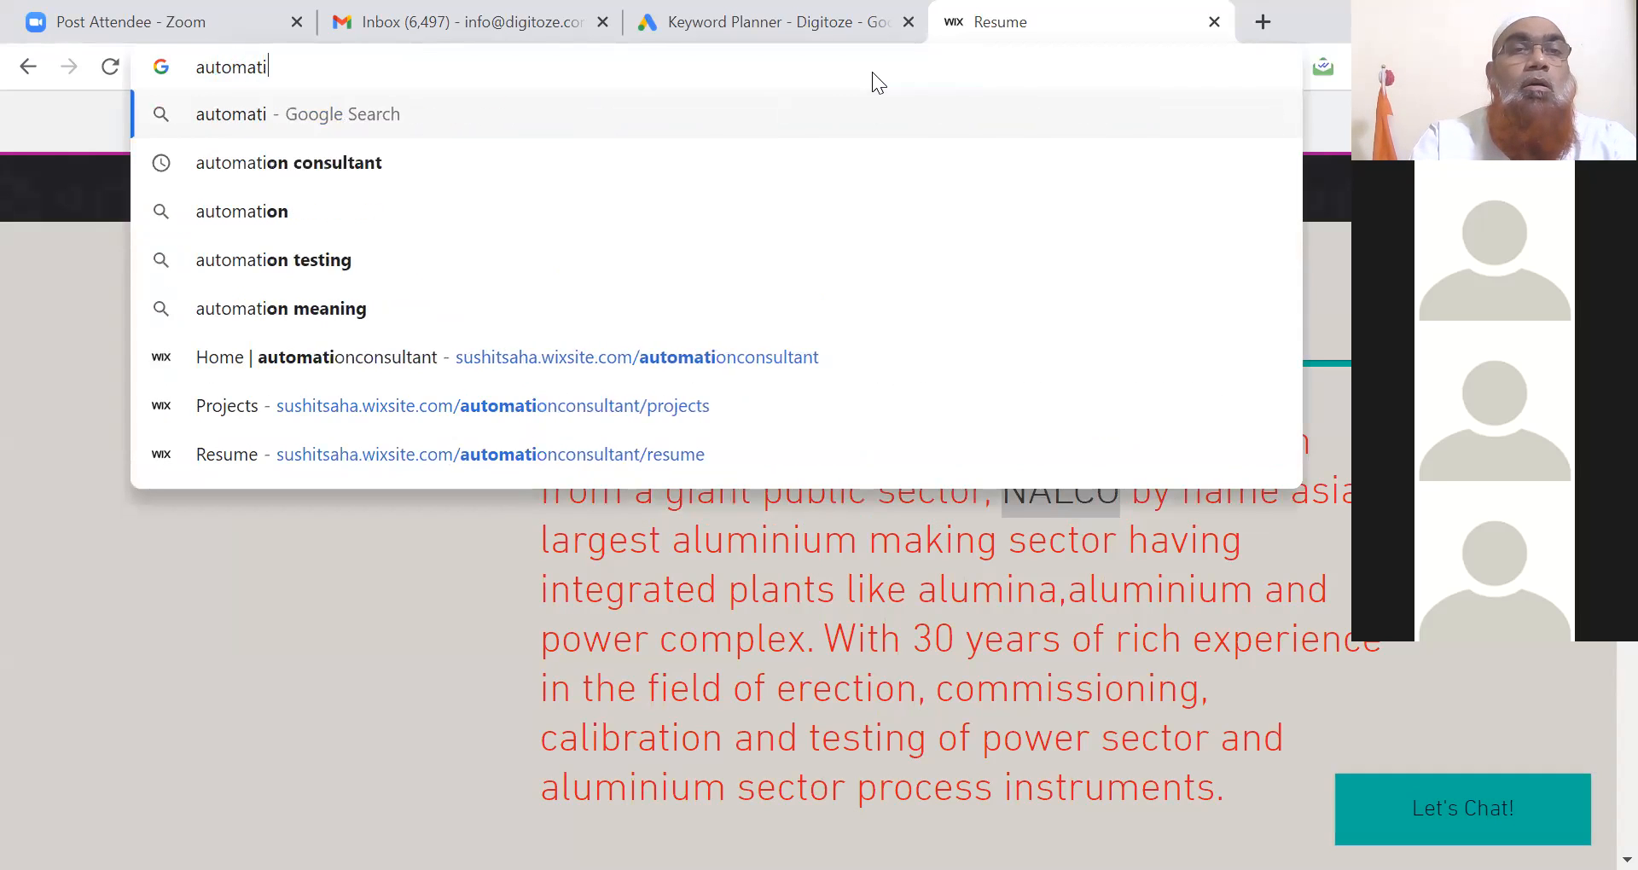
pyautogui.write('on consu')
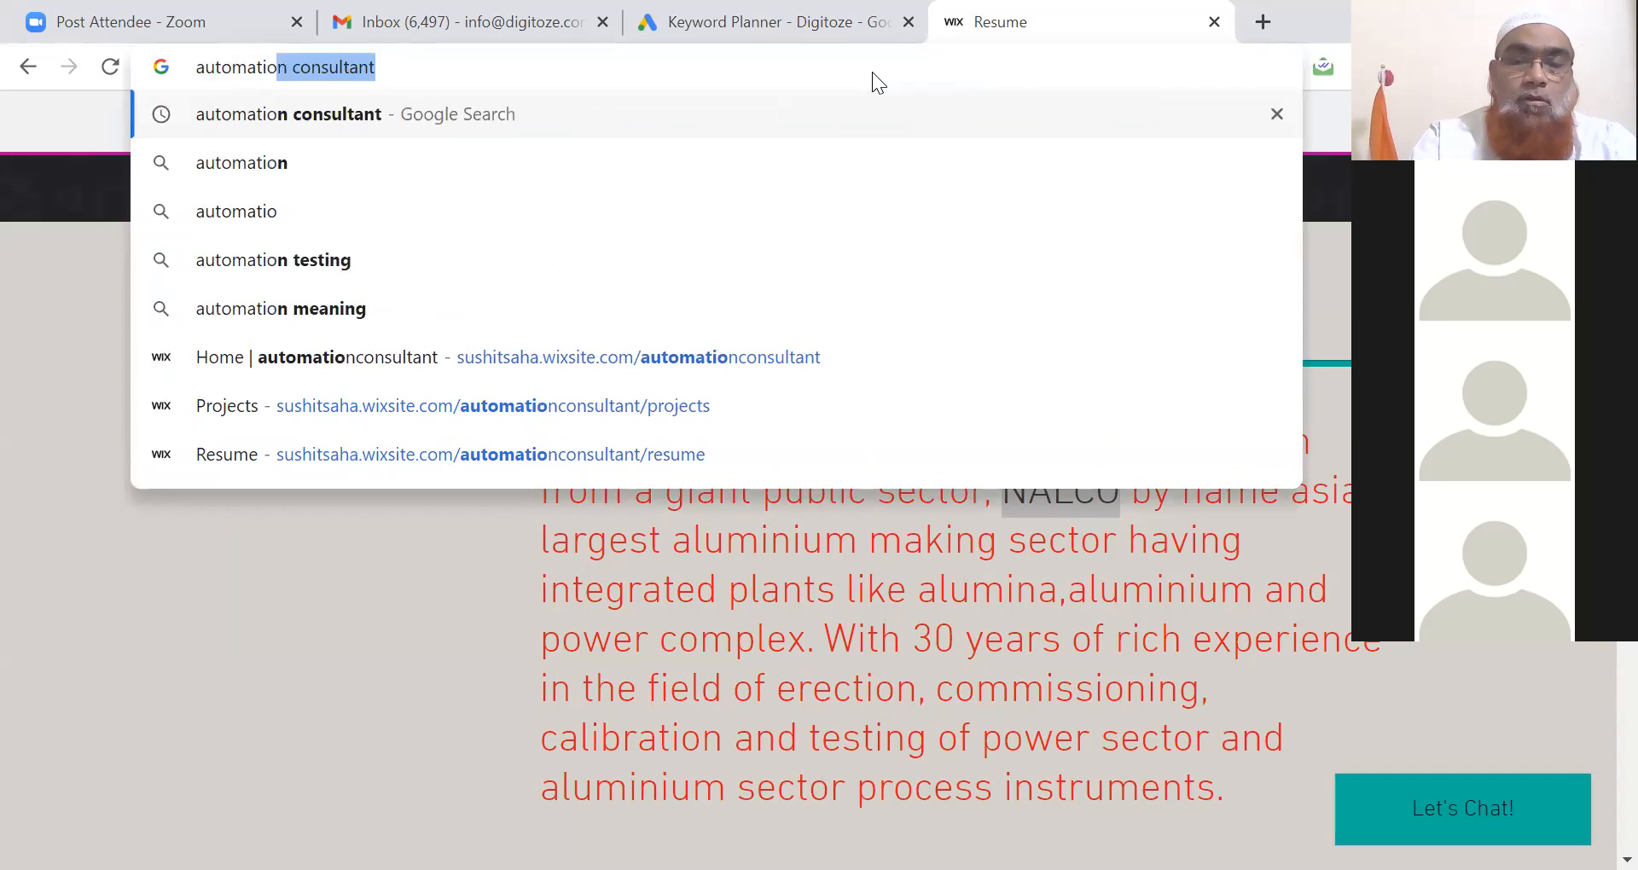
pyautogui.write('ltant')
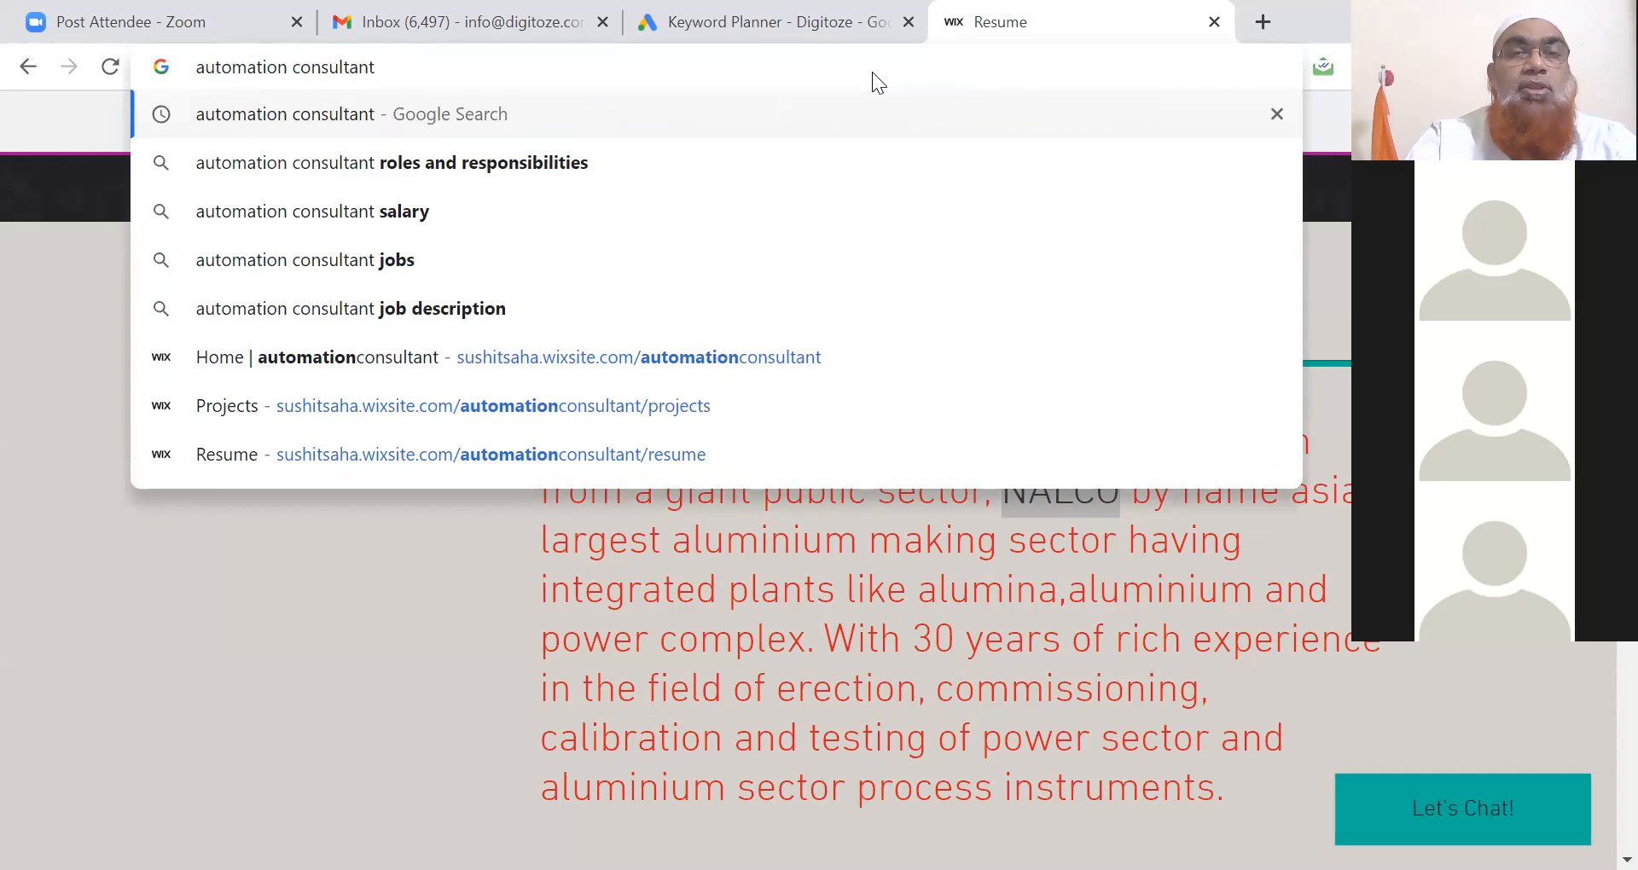
pyautogui.press('Return')
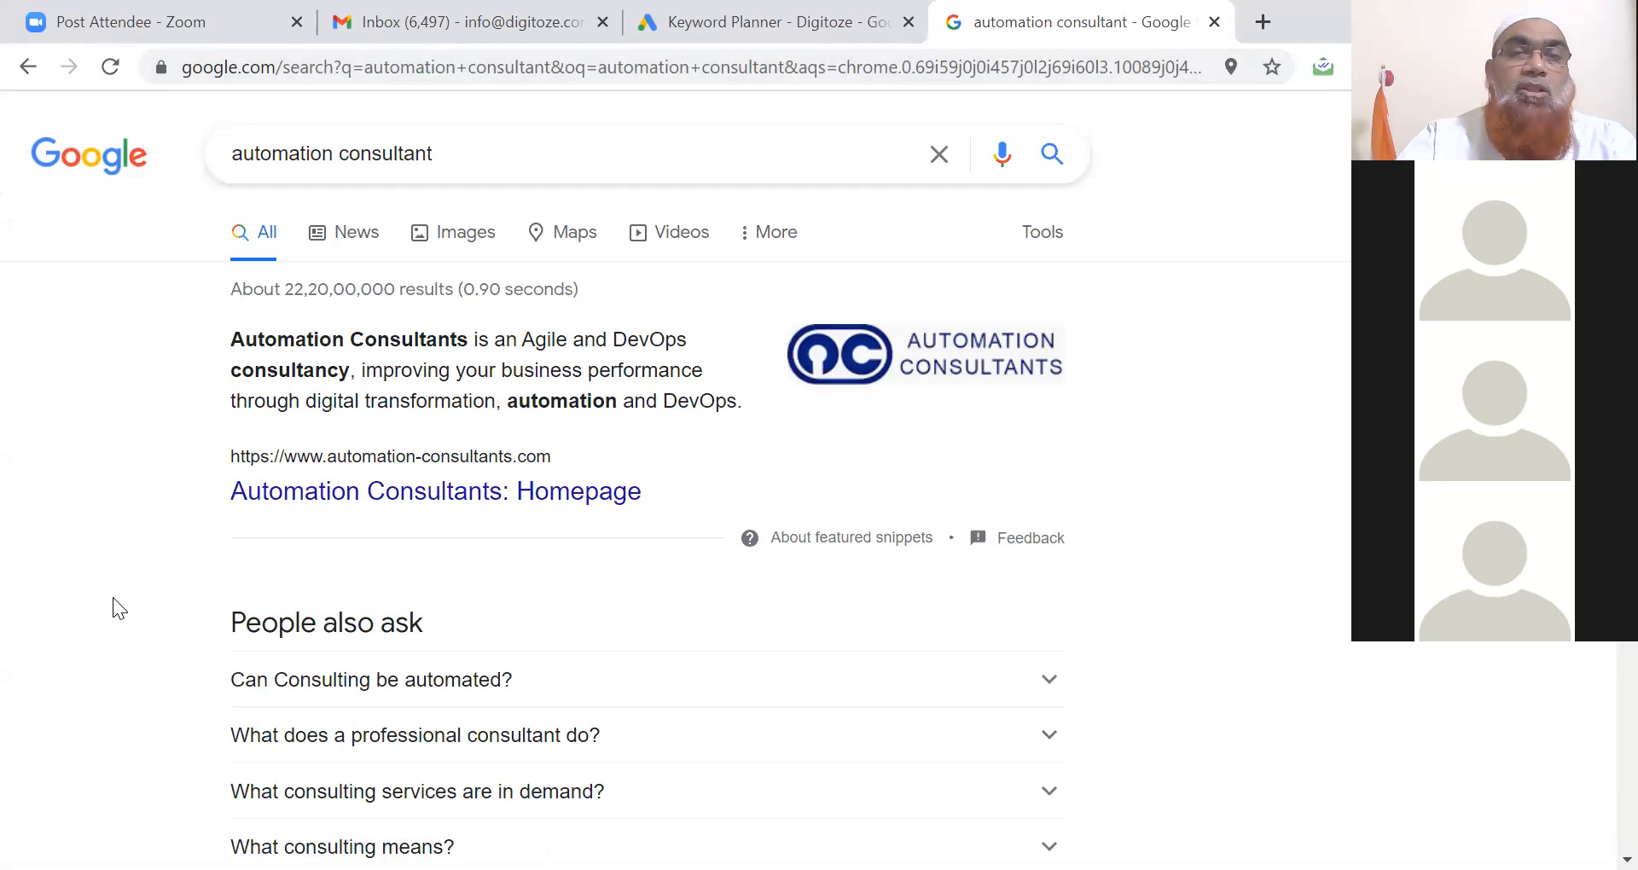
# - Open the cimtecautomation.com and thinkautomation.com search results in new background tabs
pyautogui.scroll(-10, 112, 598)
pyautogui.scroll(-6, 113, 608)
pyautogui.scroll(-6, 114, 608)
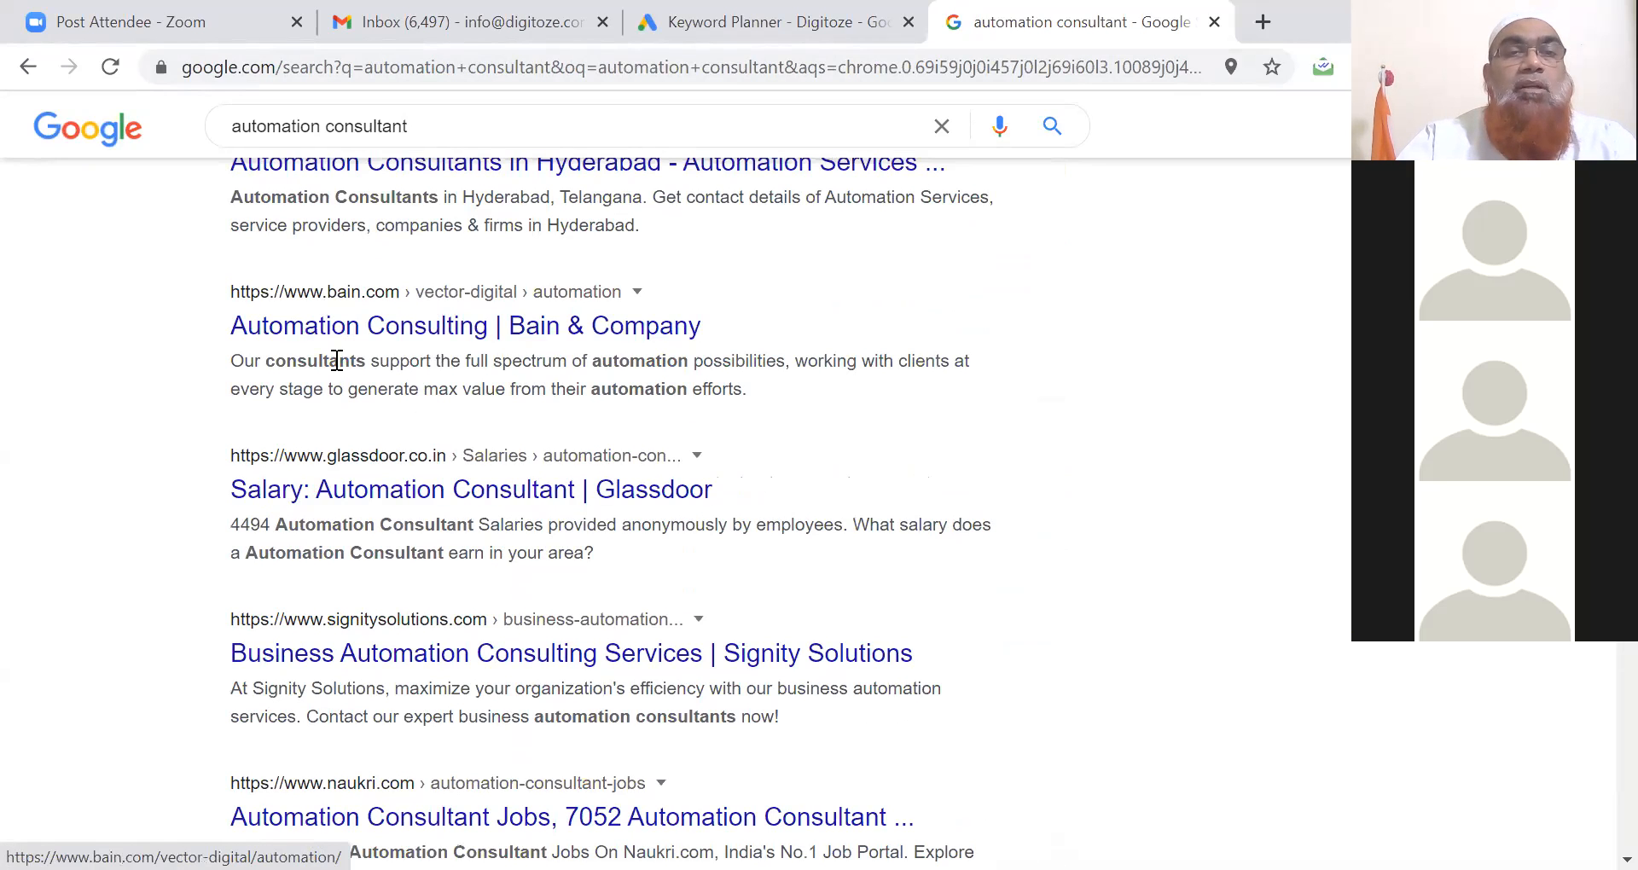
pyautogui.scroll(-4, 343, 346)
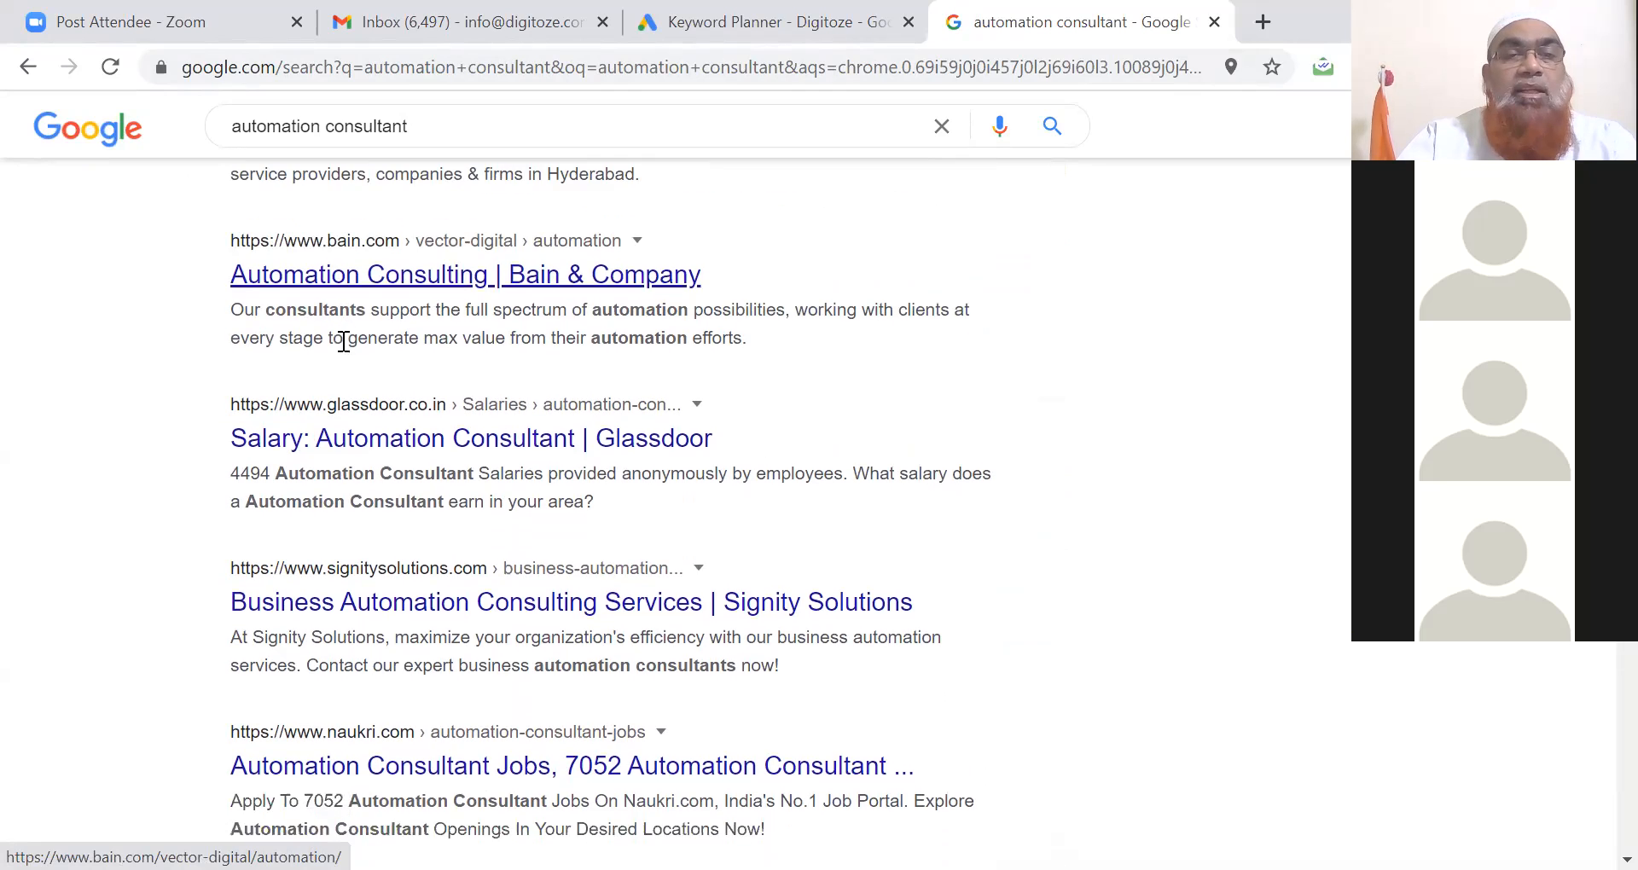
pyautogui.scroll(-8, 343, 341)
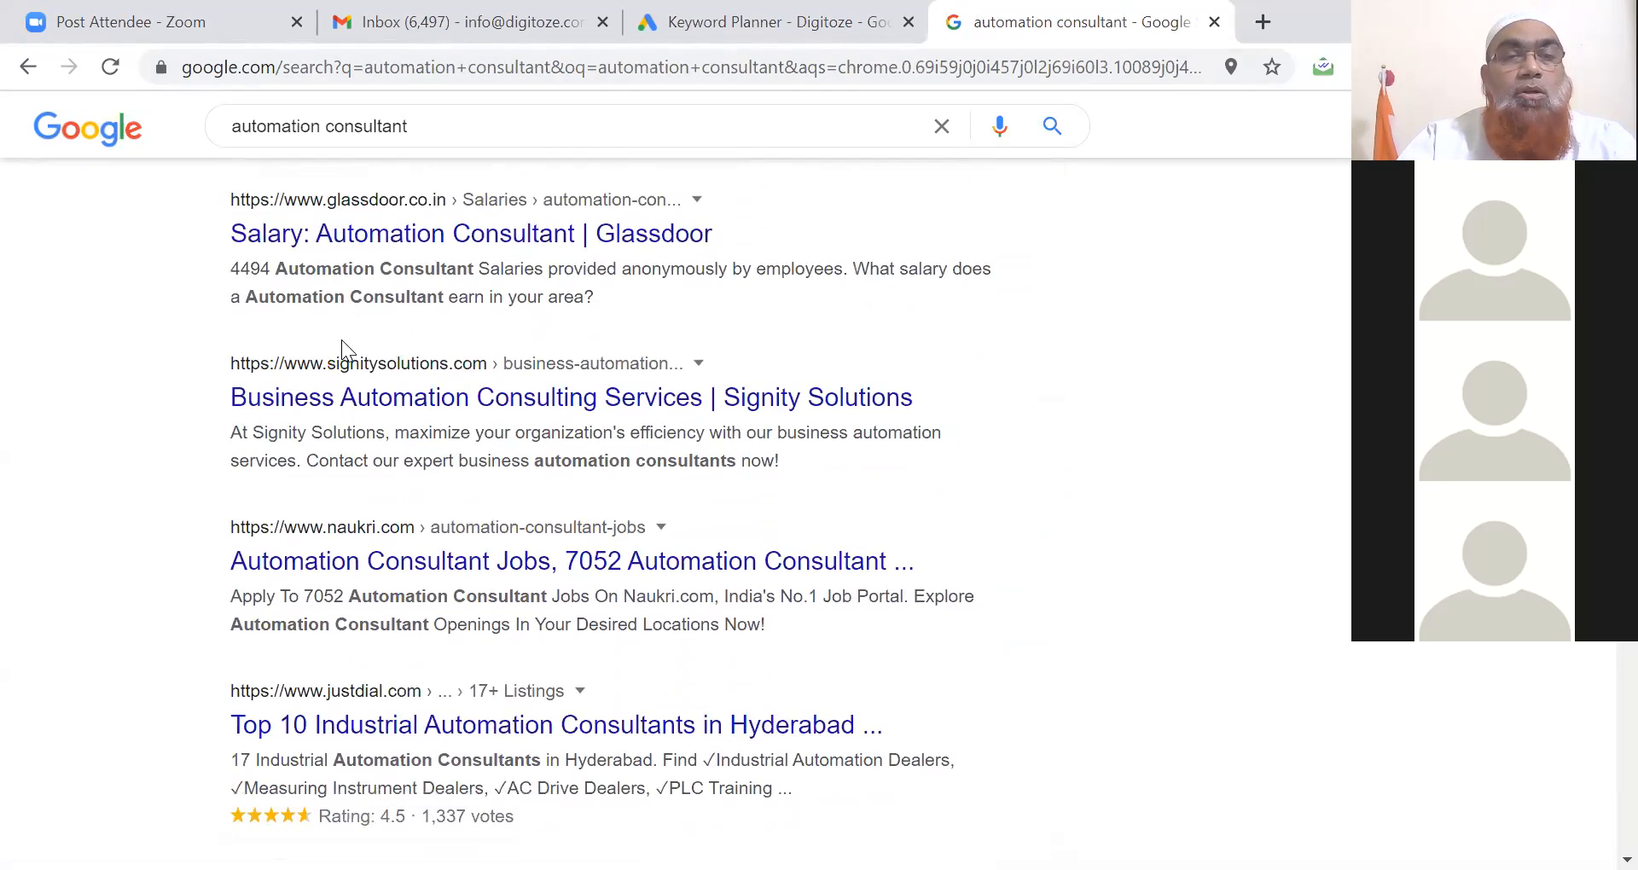
pyautogui.scroll(-1, 343, 342)
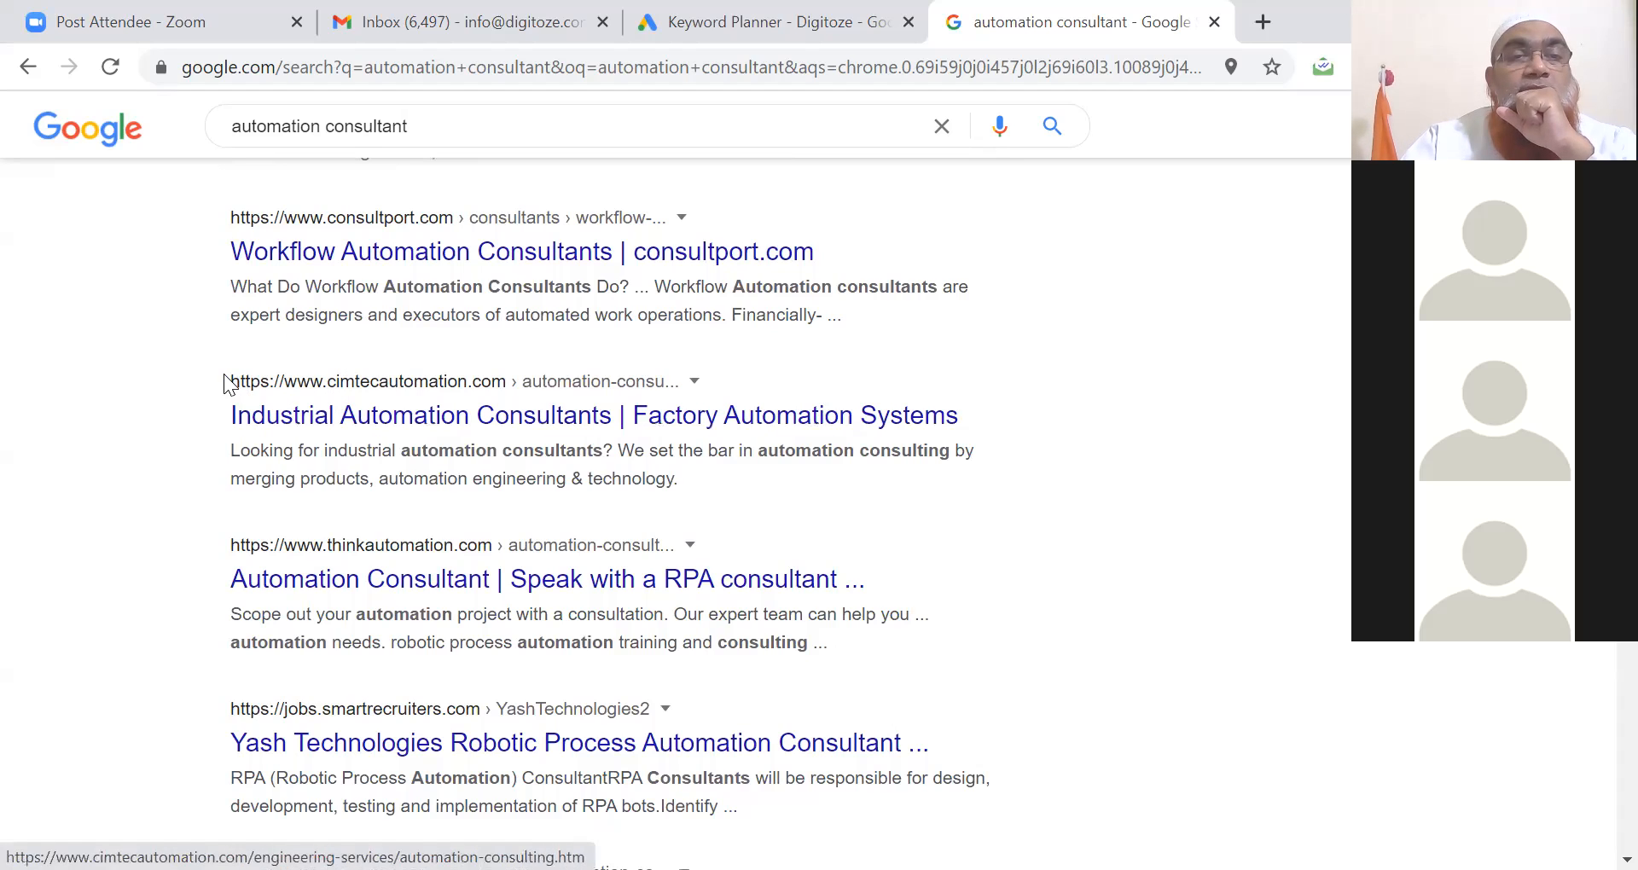
pyautogui.moveTo(222, 379)
pyautogui.mouseDown()
pyautogui.moveTo(419, 381)
pyautogui.moveTo(202, 399)
pyautogui.mouseUp()
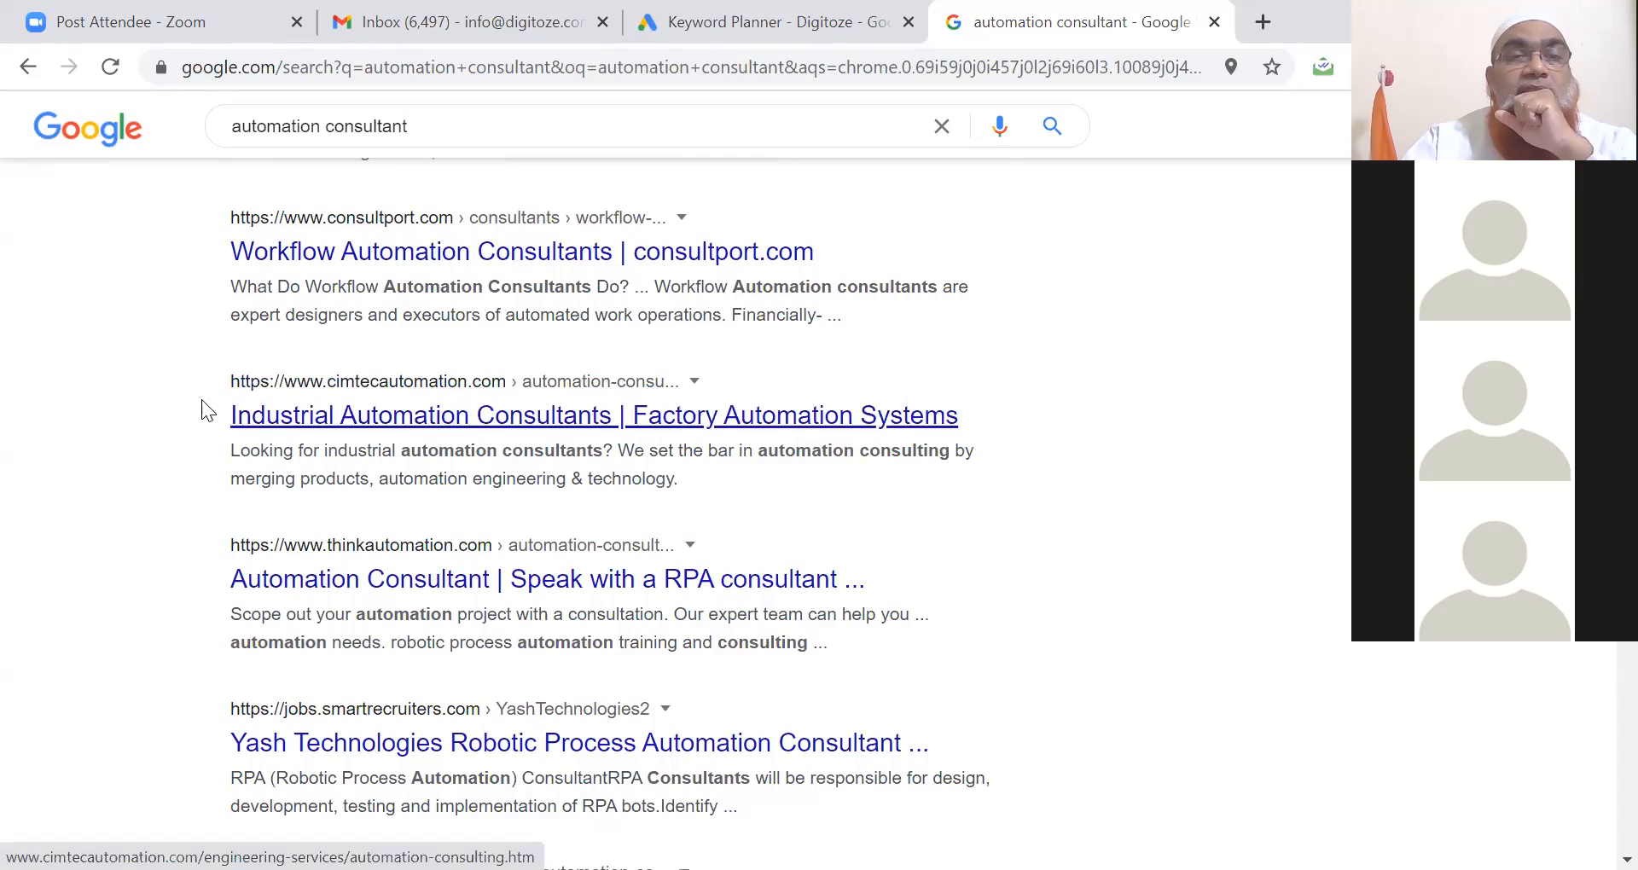
pyautogui.middleClick(361, 391)
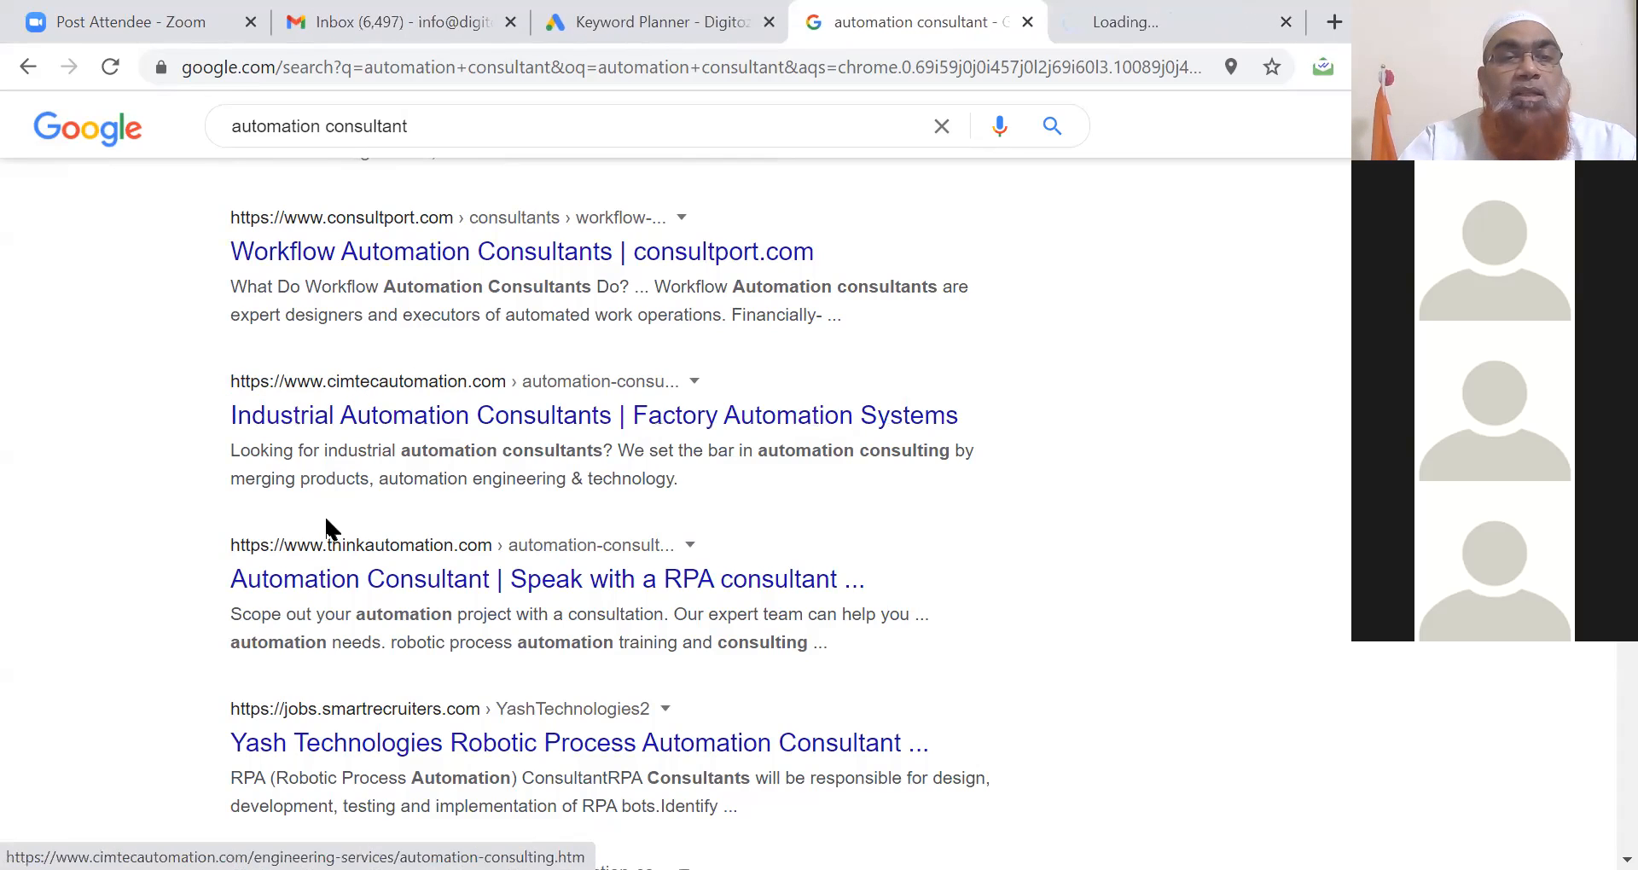
pyautogui.middleClick(312, 587)
# - Open the automatedconsultant.io and qaconsultants.com Test Automation results in new background tabs
pyautogui.scroll(-5, 312, 584)
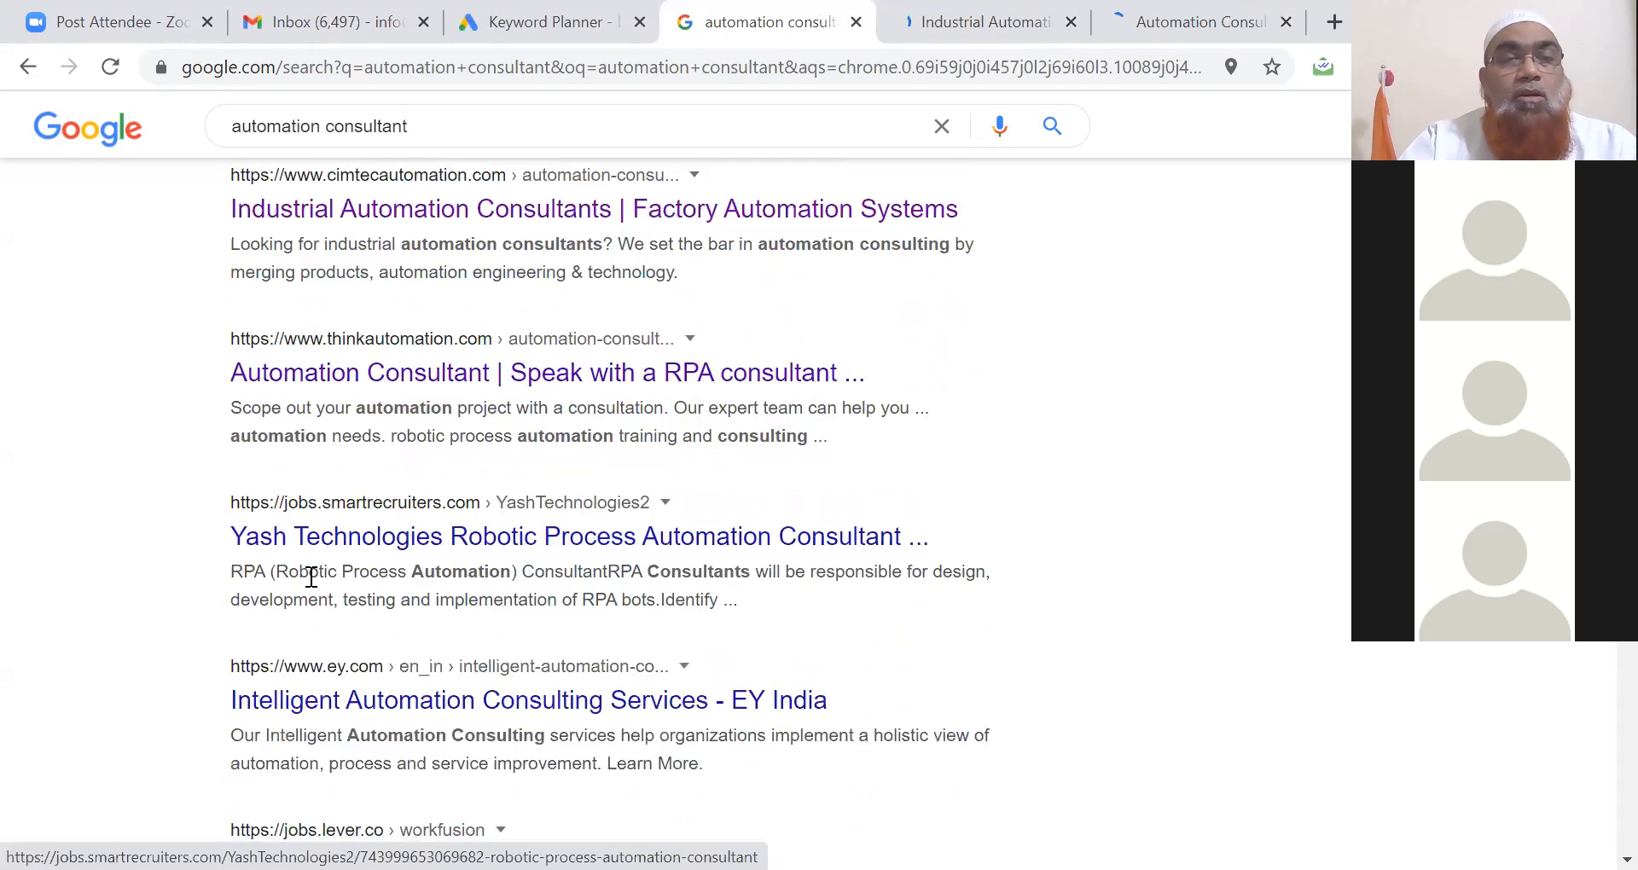
pyautogui.scroll(-4, 312, 577)
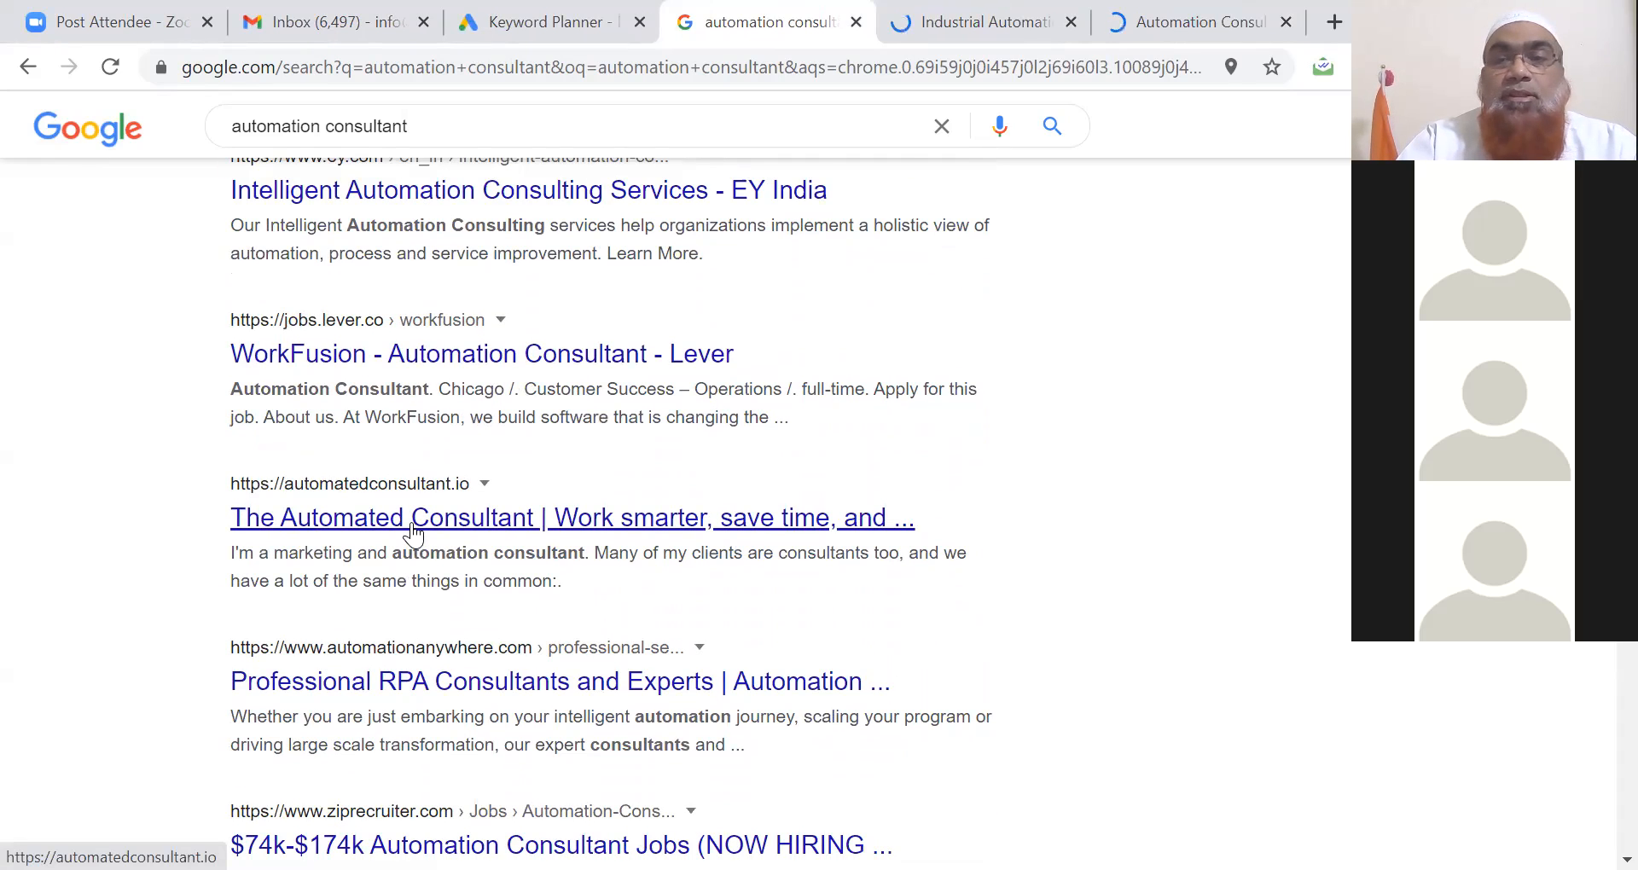
pyautogui.middleClick(412, 526)
pyautogui.scroll(-3, 413, 525)
pyautogui.scroll(-4, 411, 522)
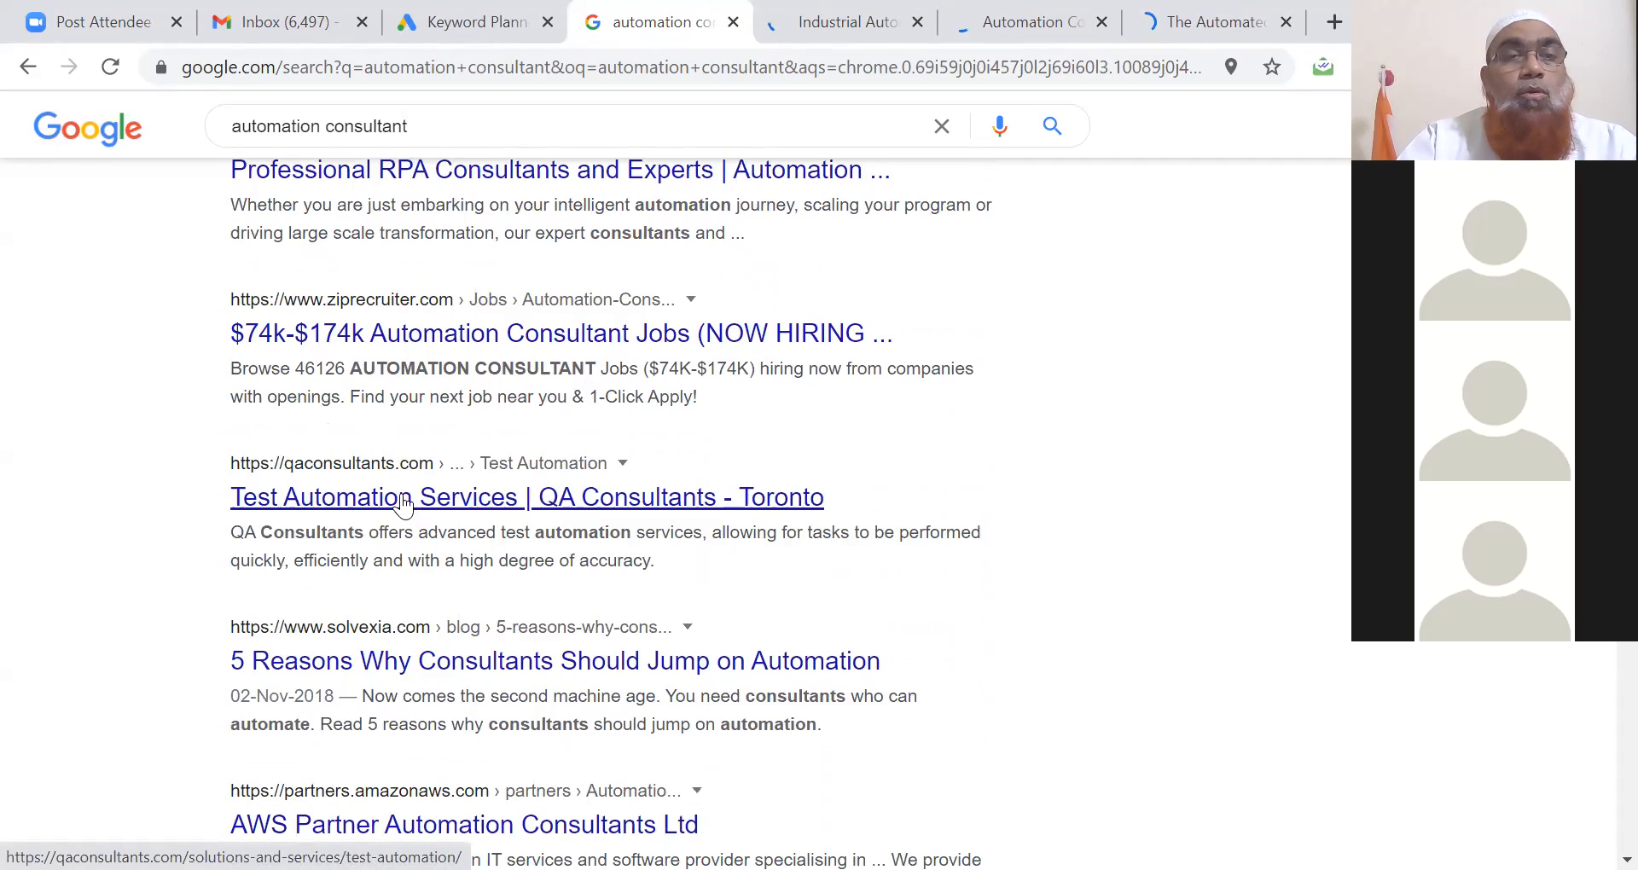
pyautogui.middleClick(404, 502)
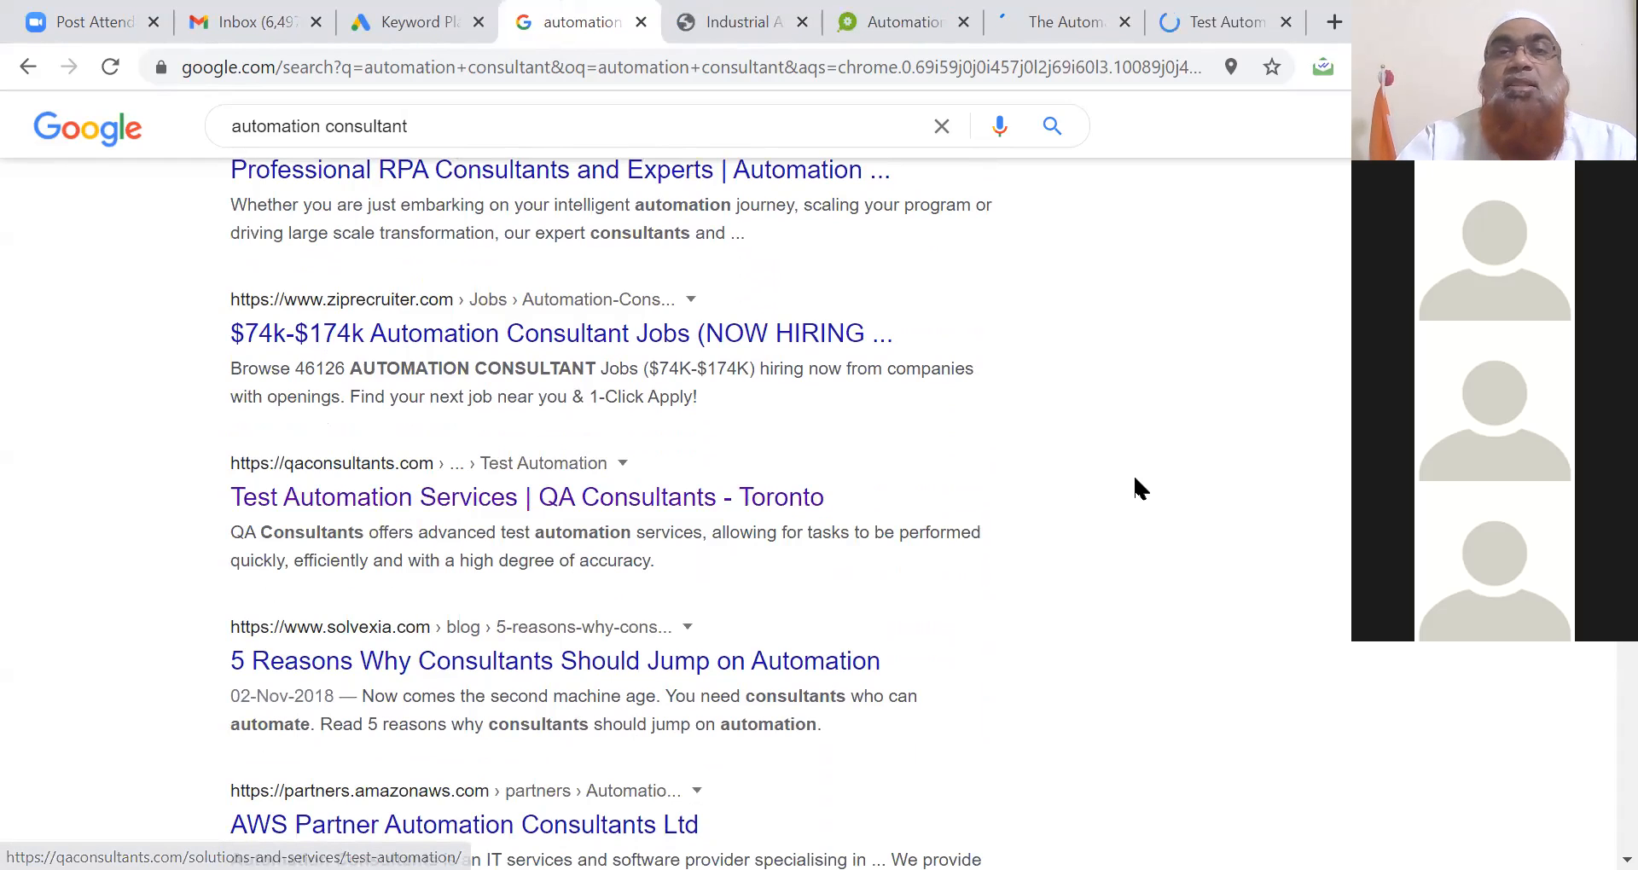
# - Go to the CIMTEC website's home page and copy its address
pyautogui.click(726, 23)
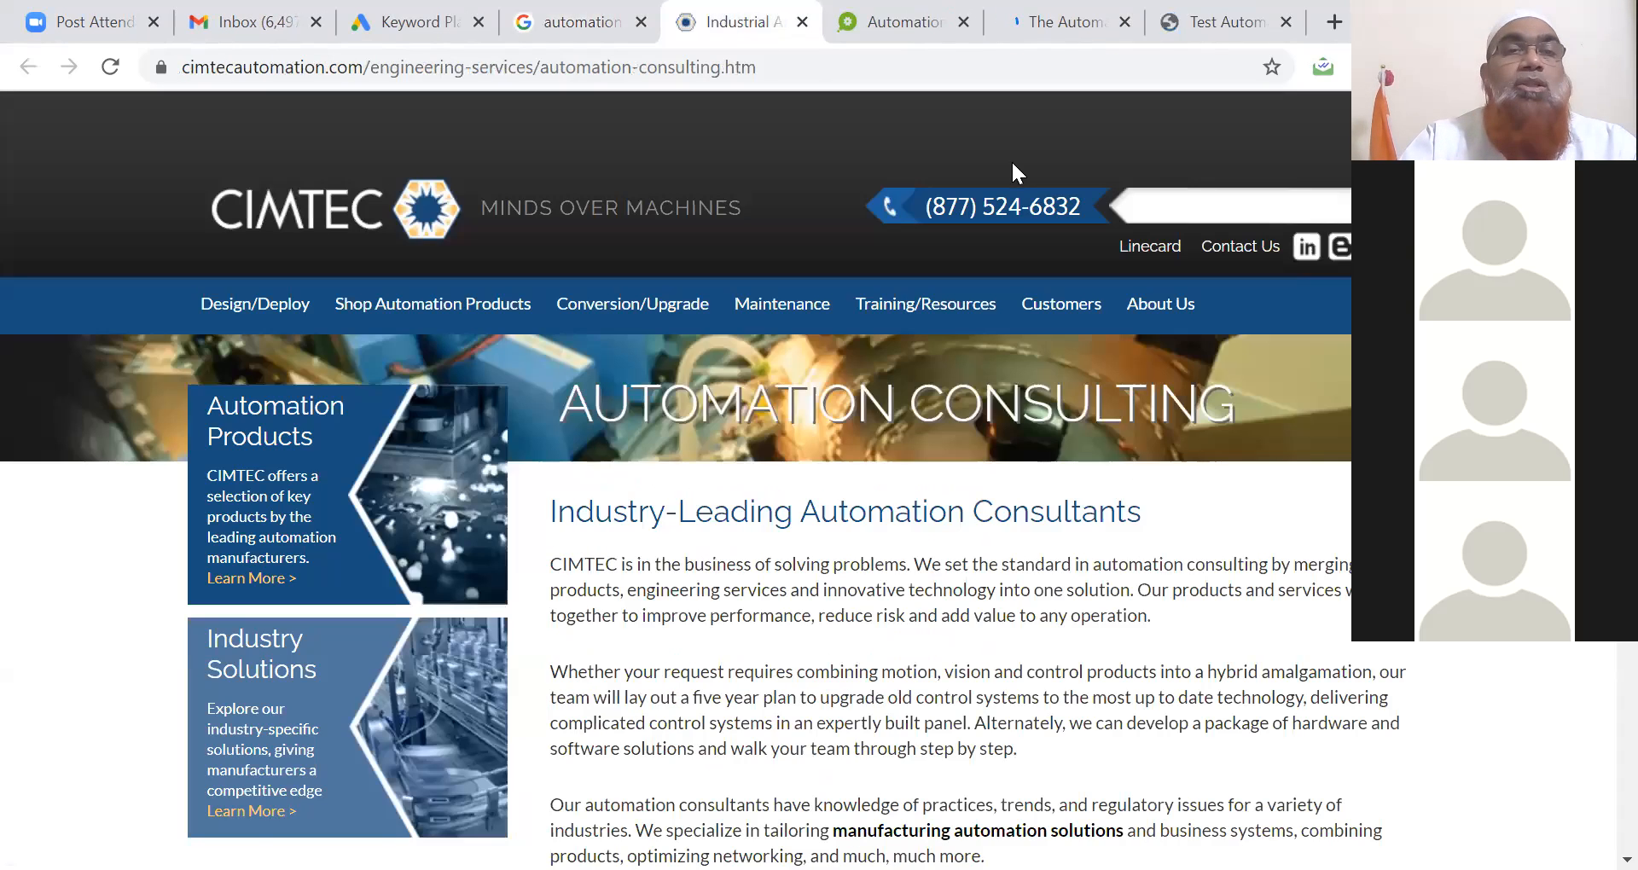
pyautogui.click(269, 228)
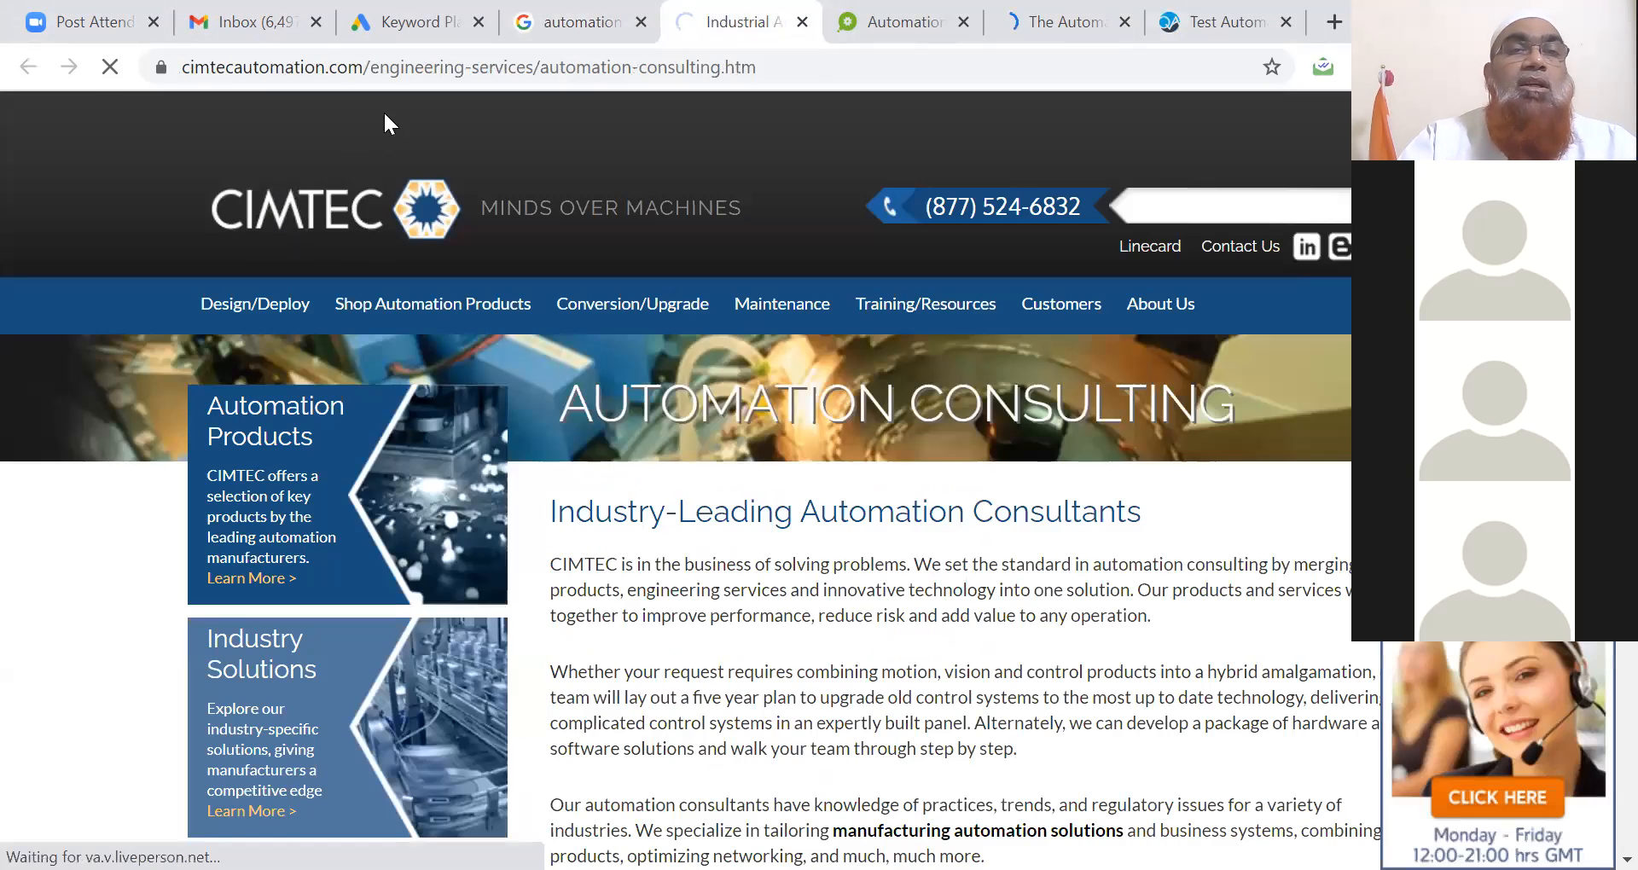
pyautogui.click(376, 67)
pyautogui.hotkey('ctrl', 'c')
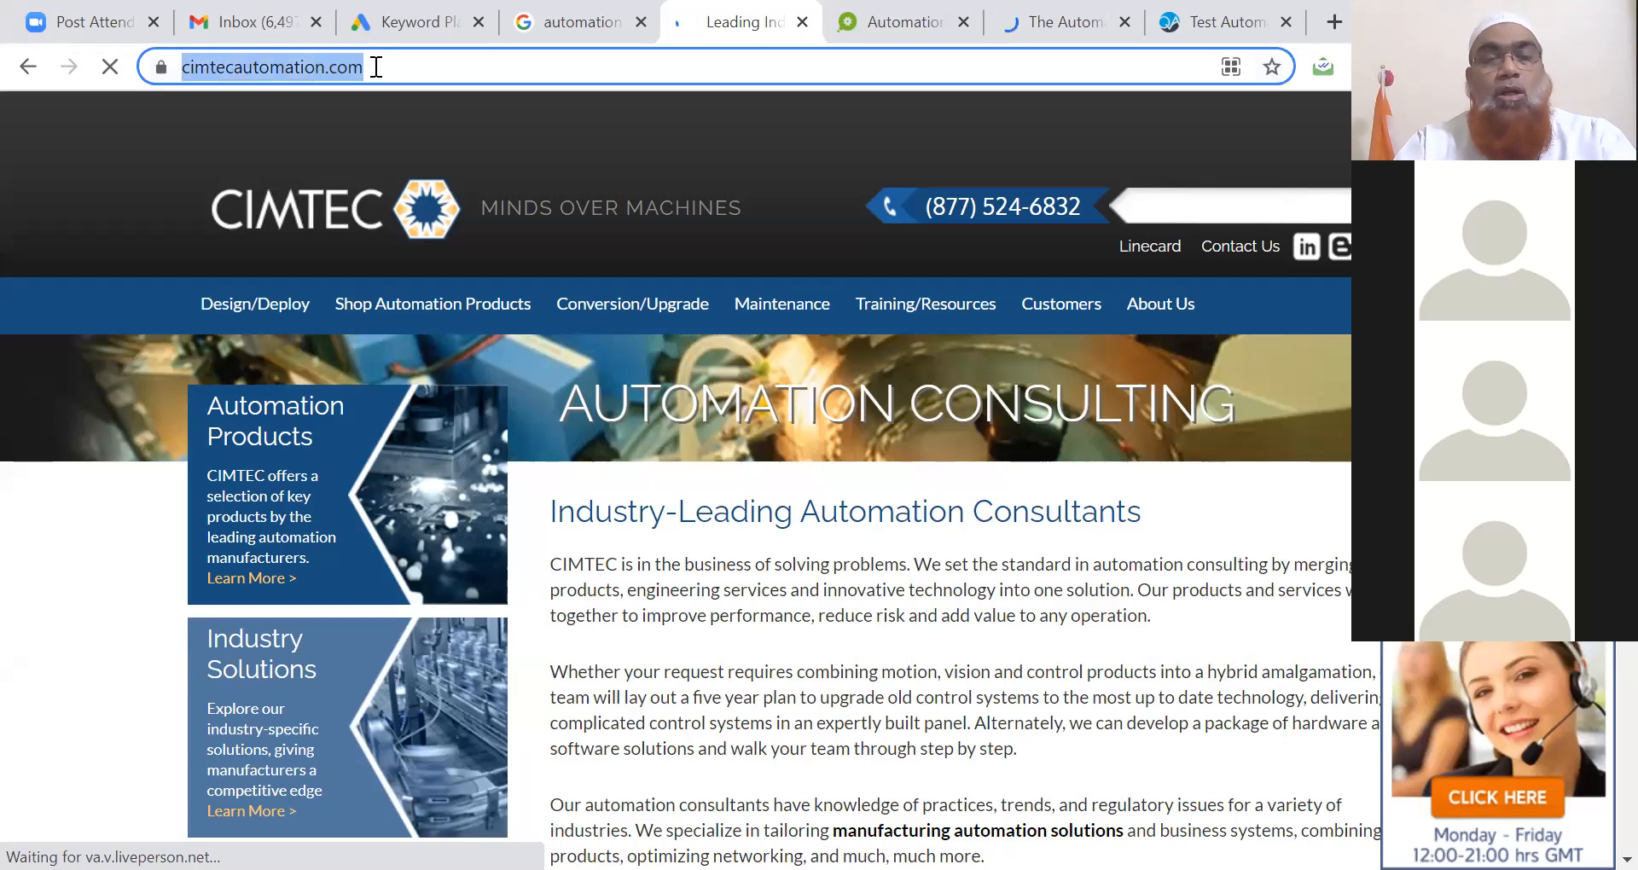
pyautogui.click(395, 21)
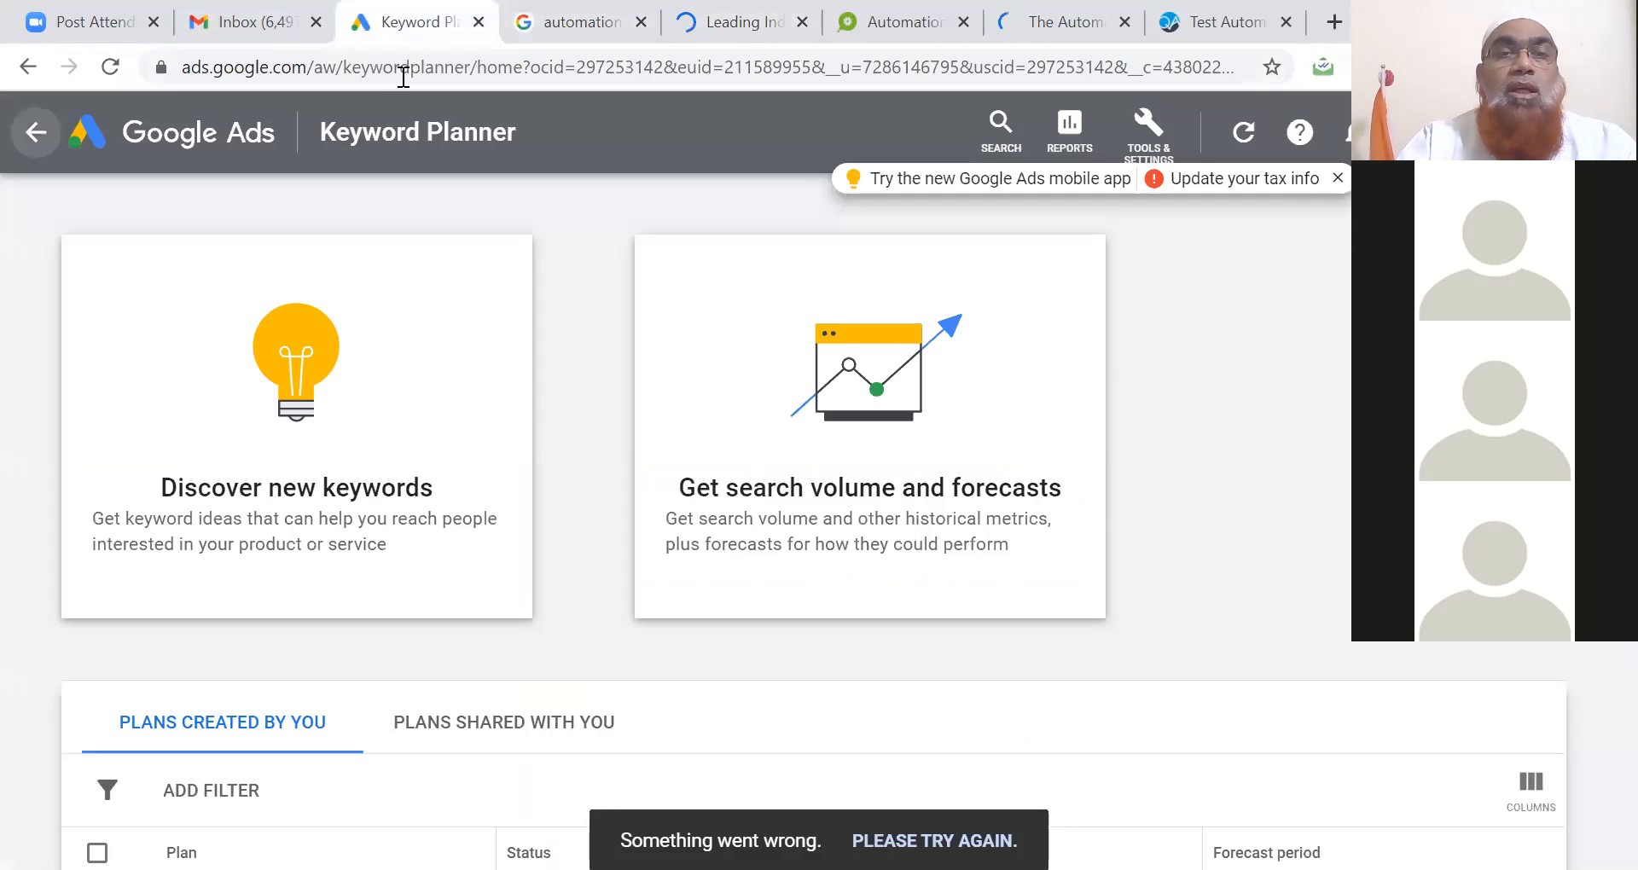
pyautogui.click(355, 515)
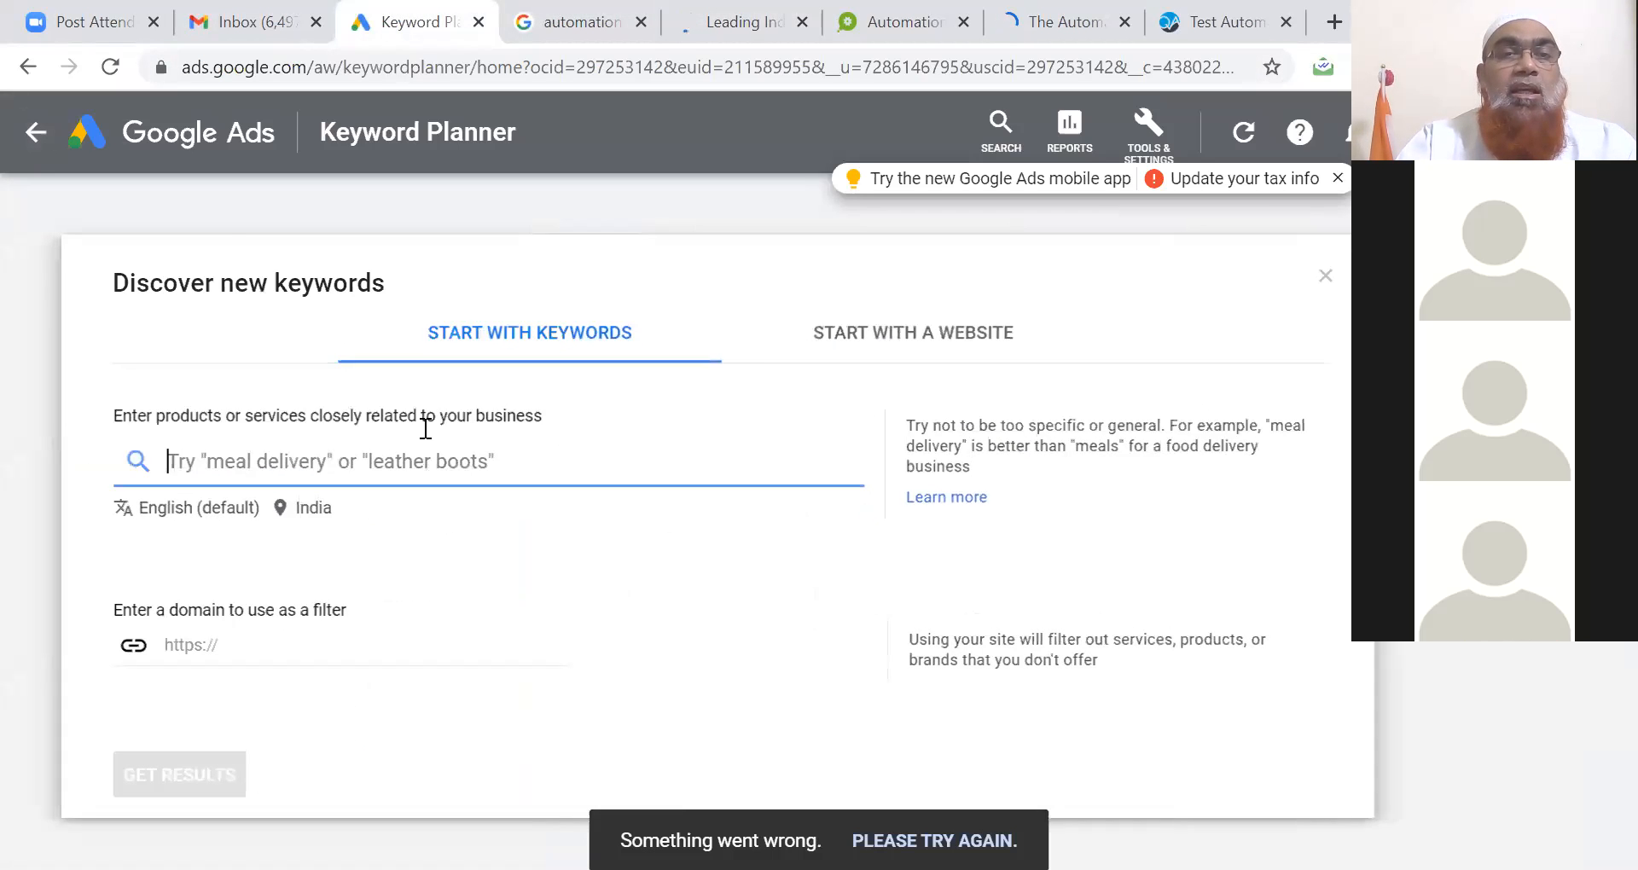
pyautogui.click(890, 341)
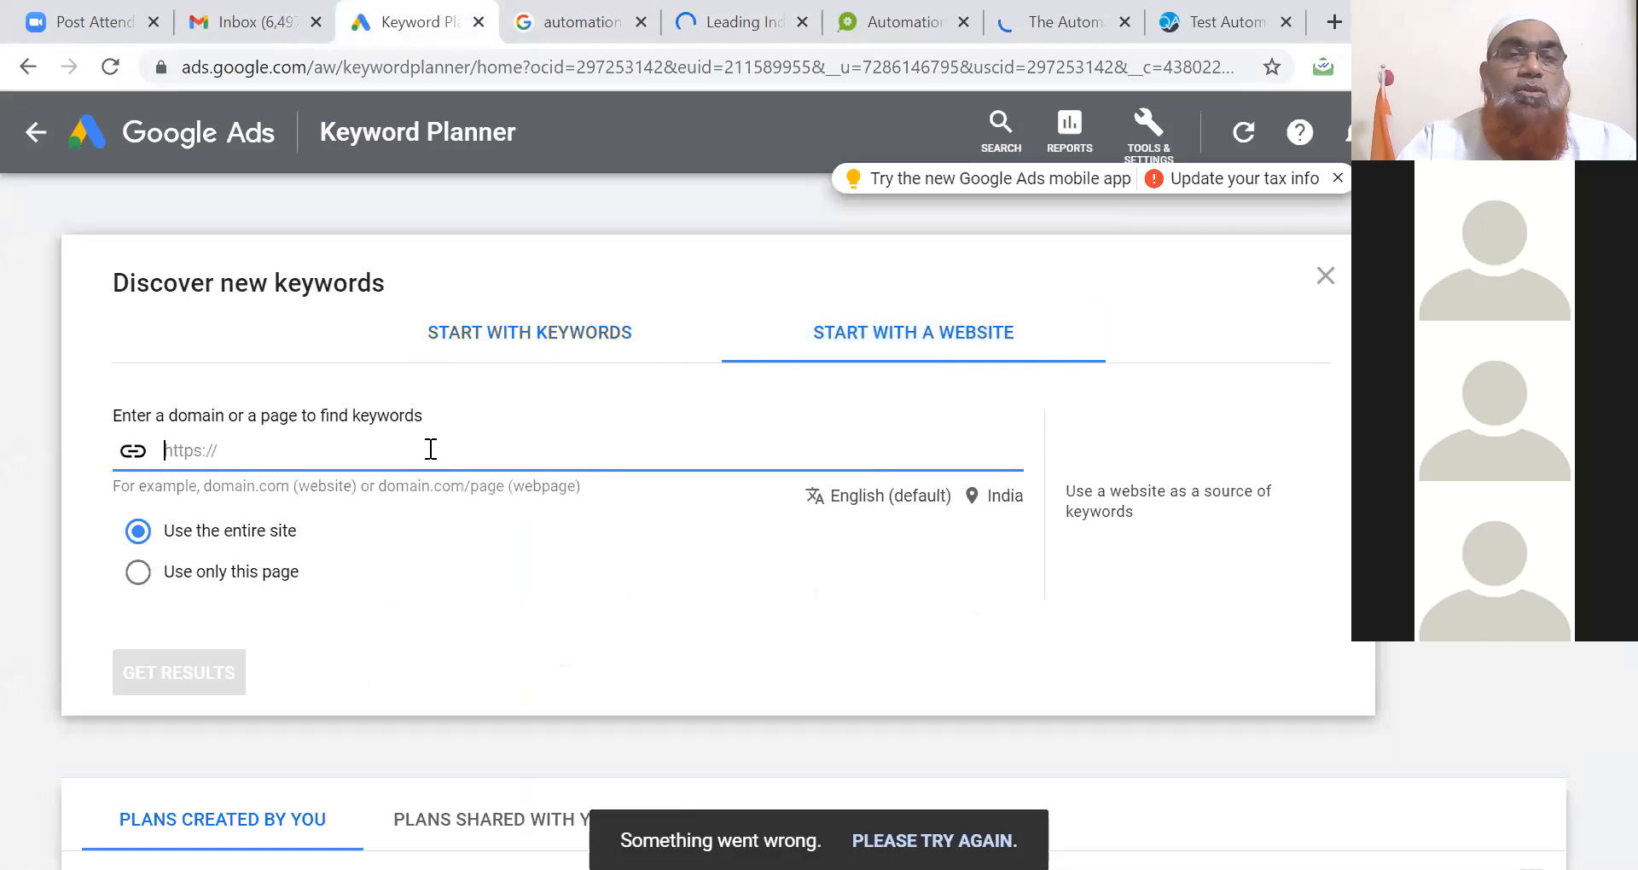
pyautogui.hotkey('ctrl', 'v')
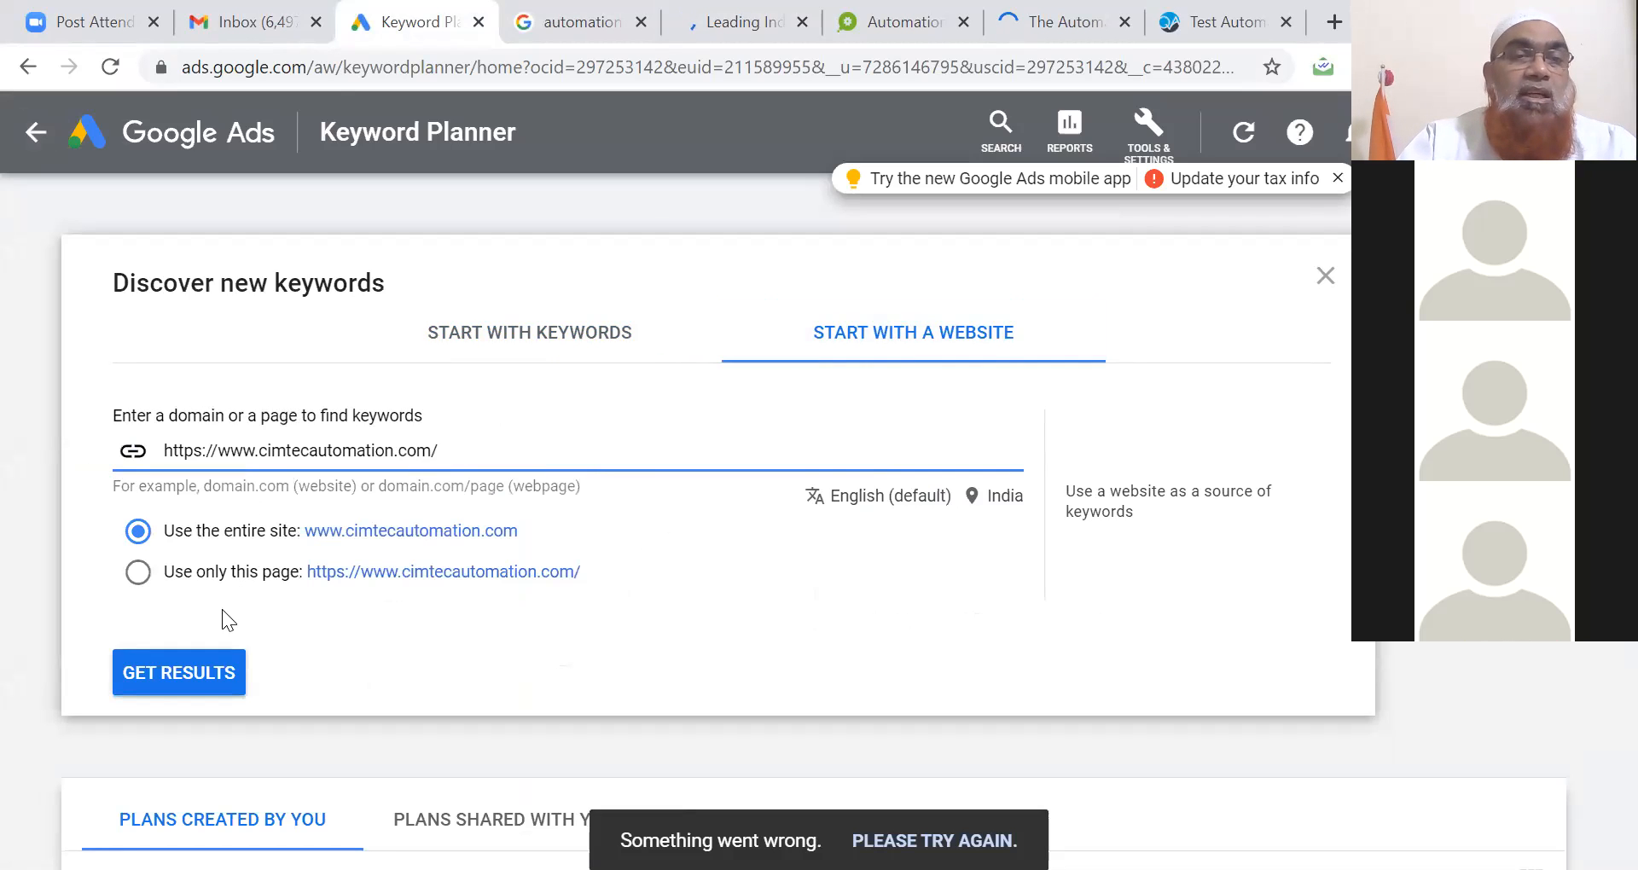
pyautogui.click(195, 679)
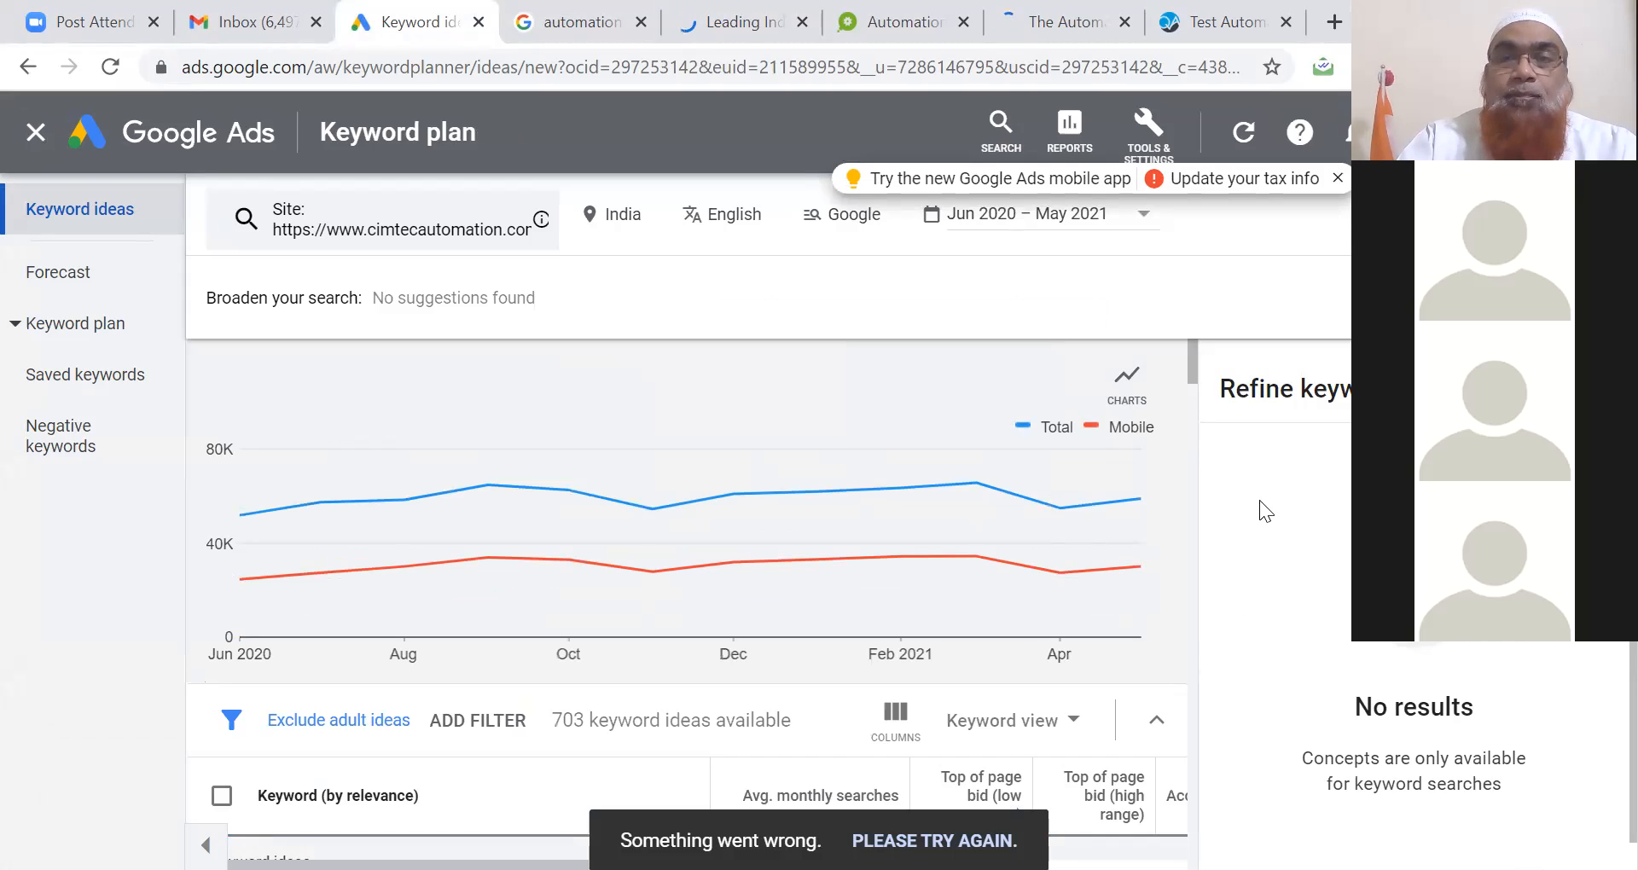
pyautogui.moveTo(1195, 372); pyautogui.dragTo(1195, 401)
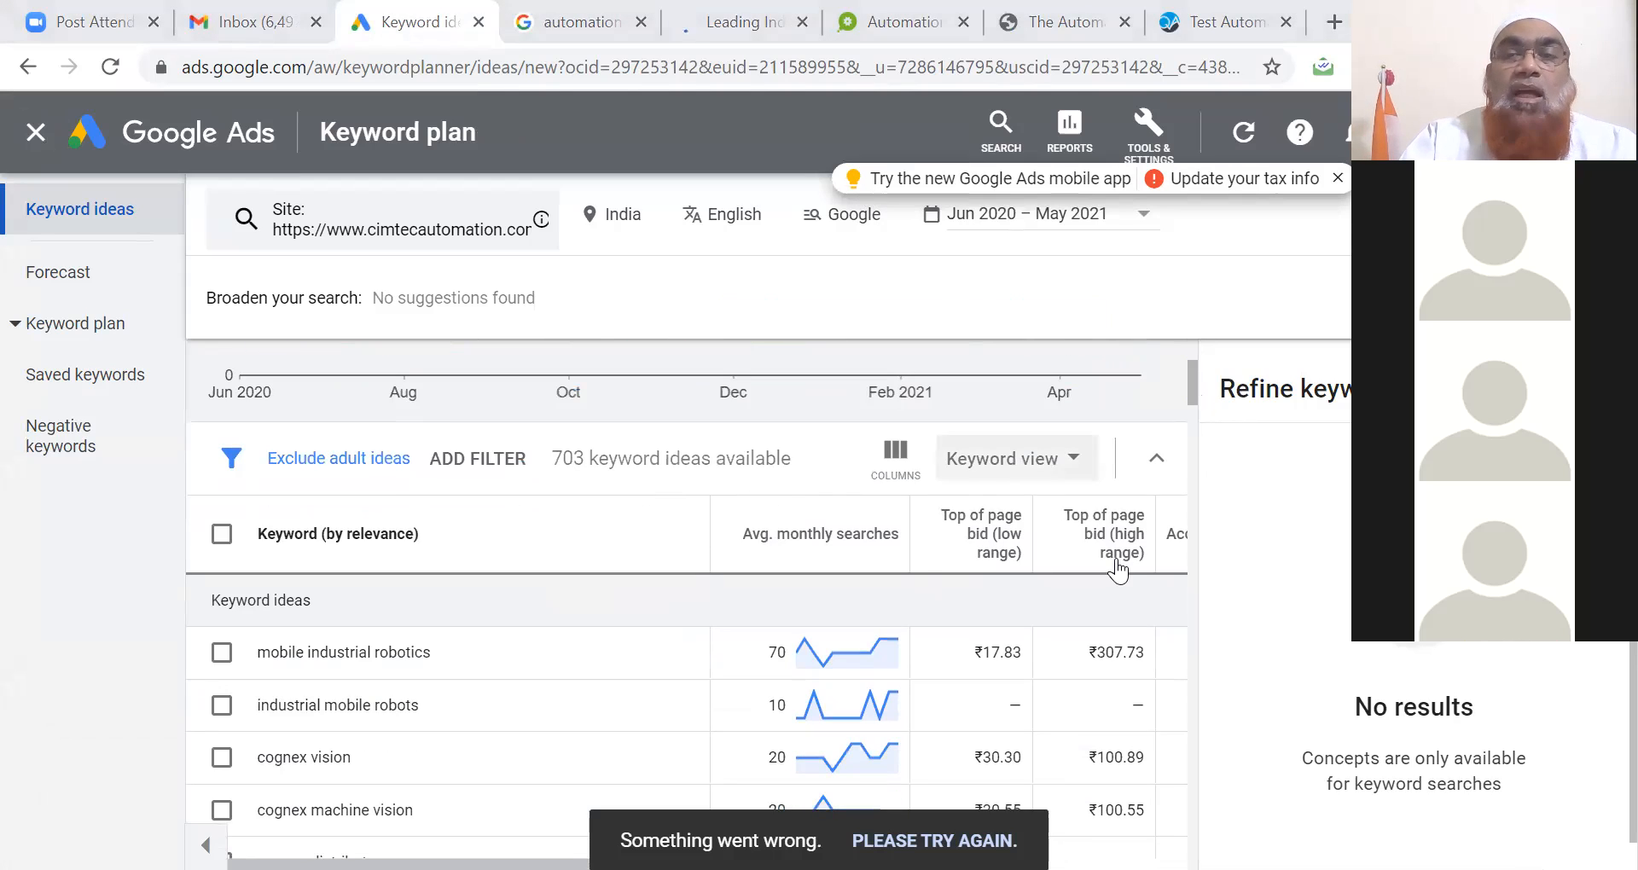
pyautogui.moveTo(1195, 395); pyautogui.dragTo(1197, 401)
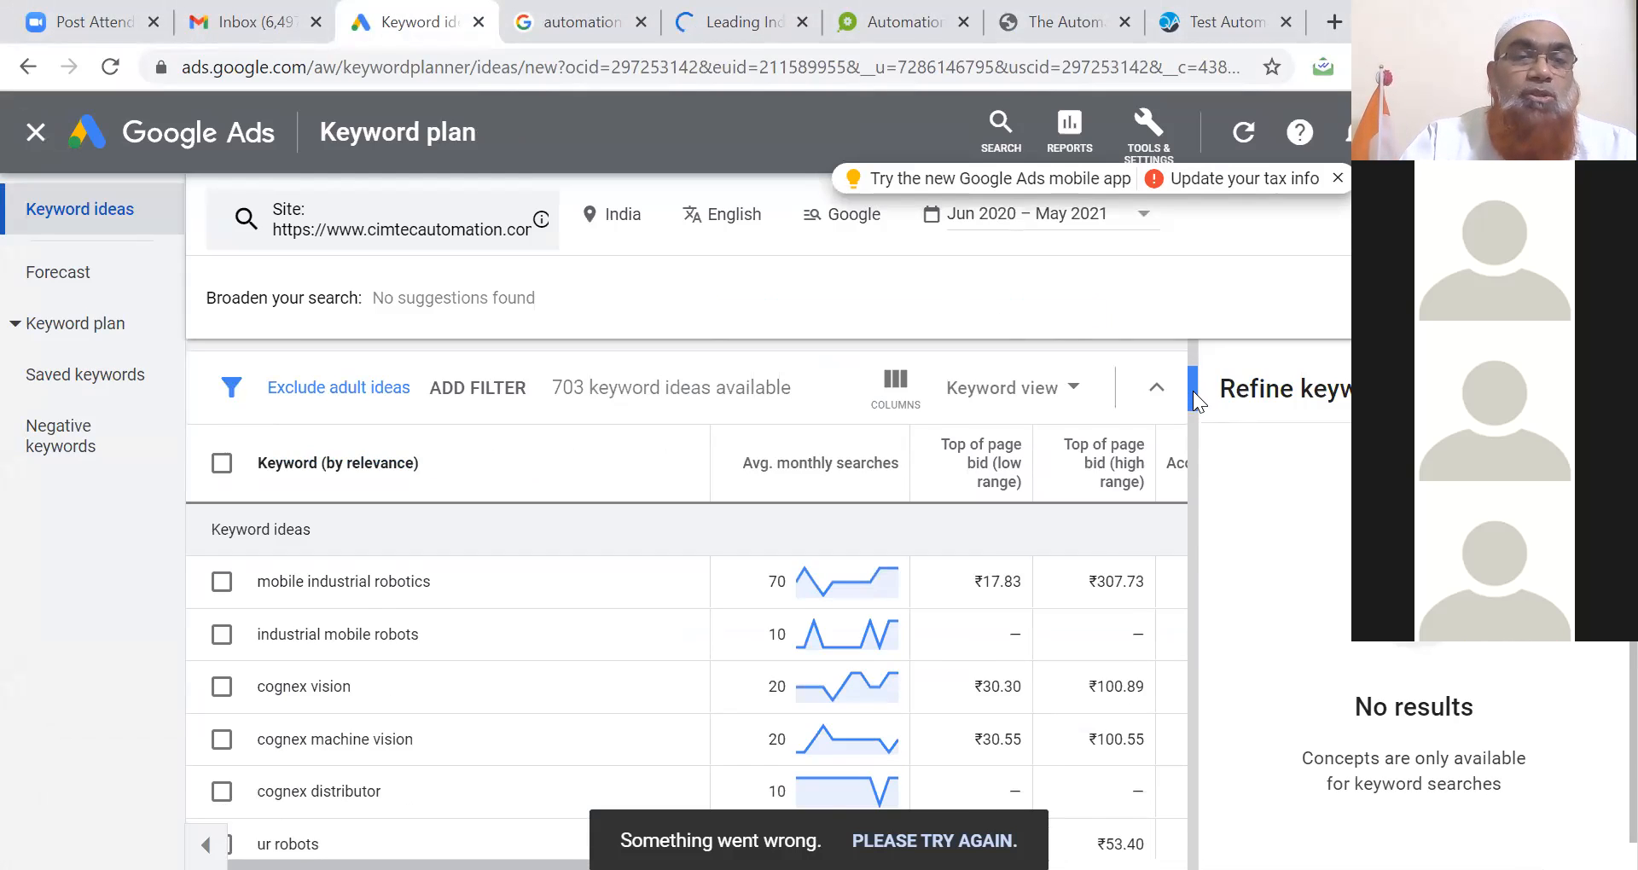
pyautogui.scroll(-1, 1198, 401)
pyautogui.moveTo(1193, 392); pyautogui.dragTo(1181, 807)
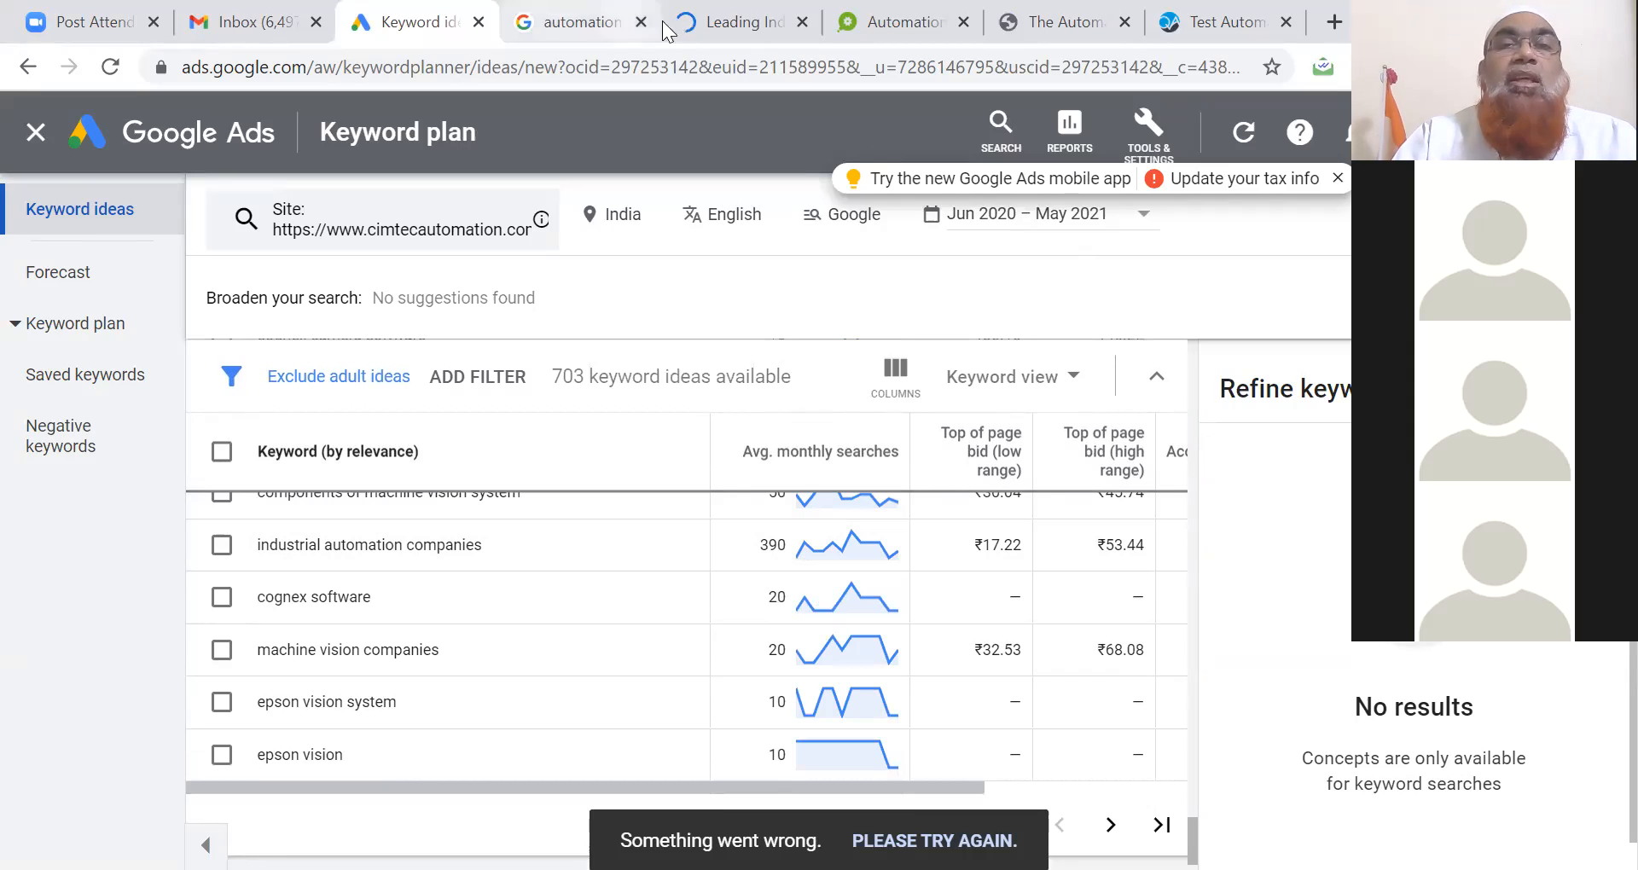
# - Copy the ThinkAutomation automation-consultation page's address and replace the CIMTEC address in the keyword search with it
pyautogui.click(881, 26)
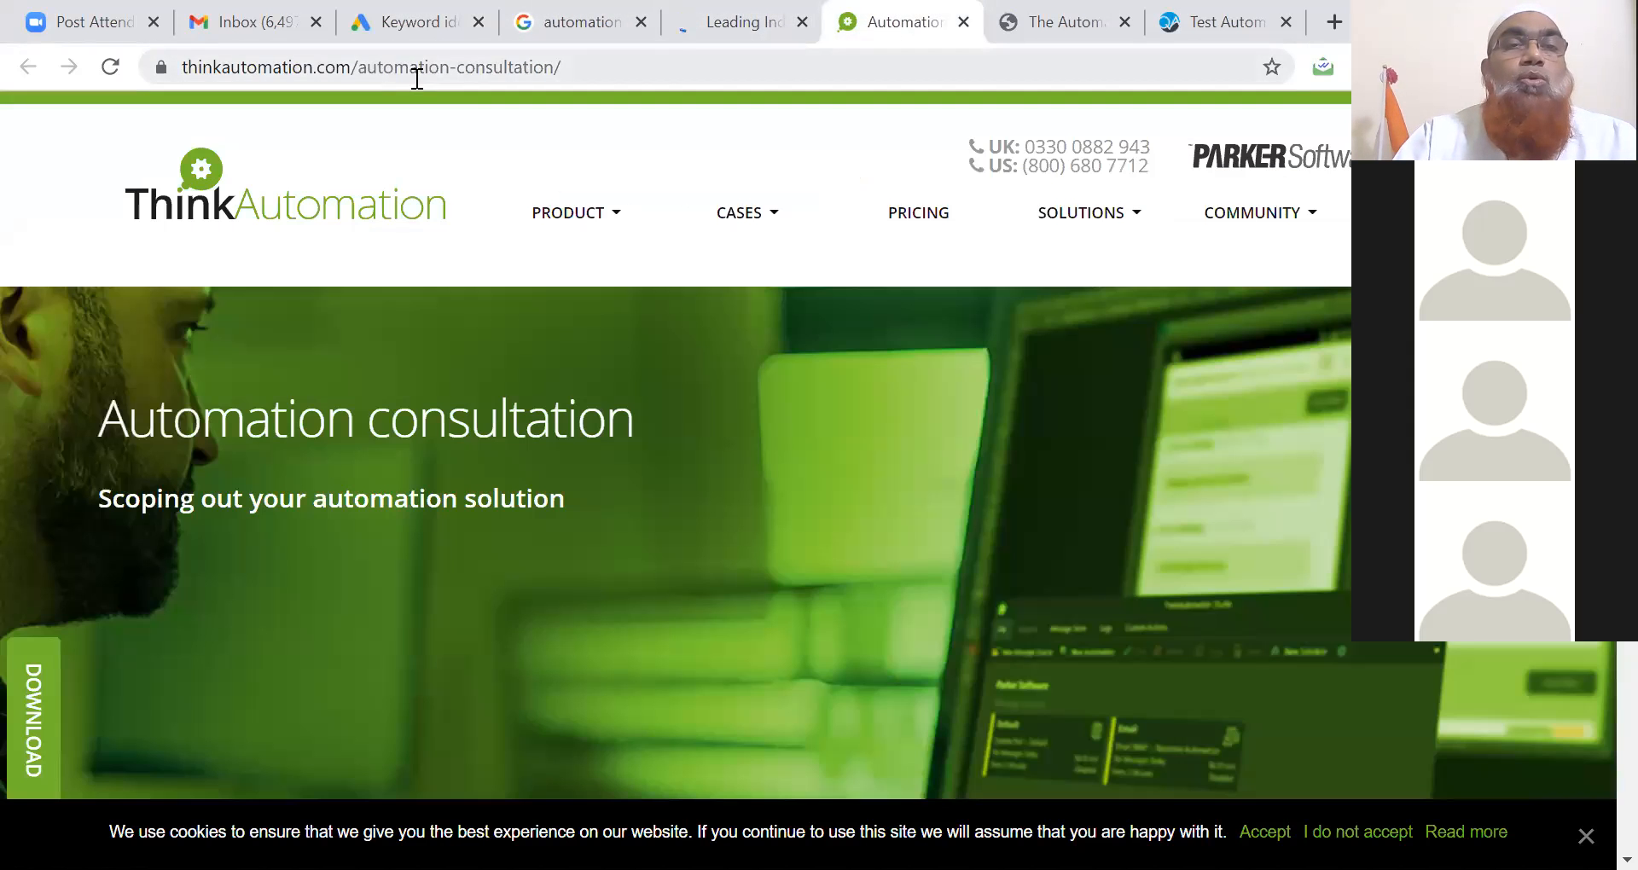
pyautogui.click(415, 77)
pyautogui.hotkey('ctrl', 'c')
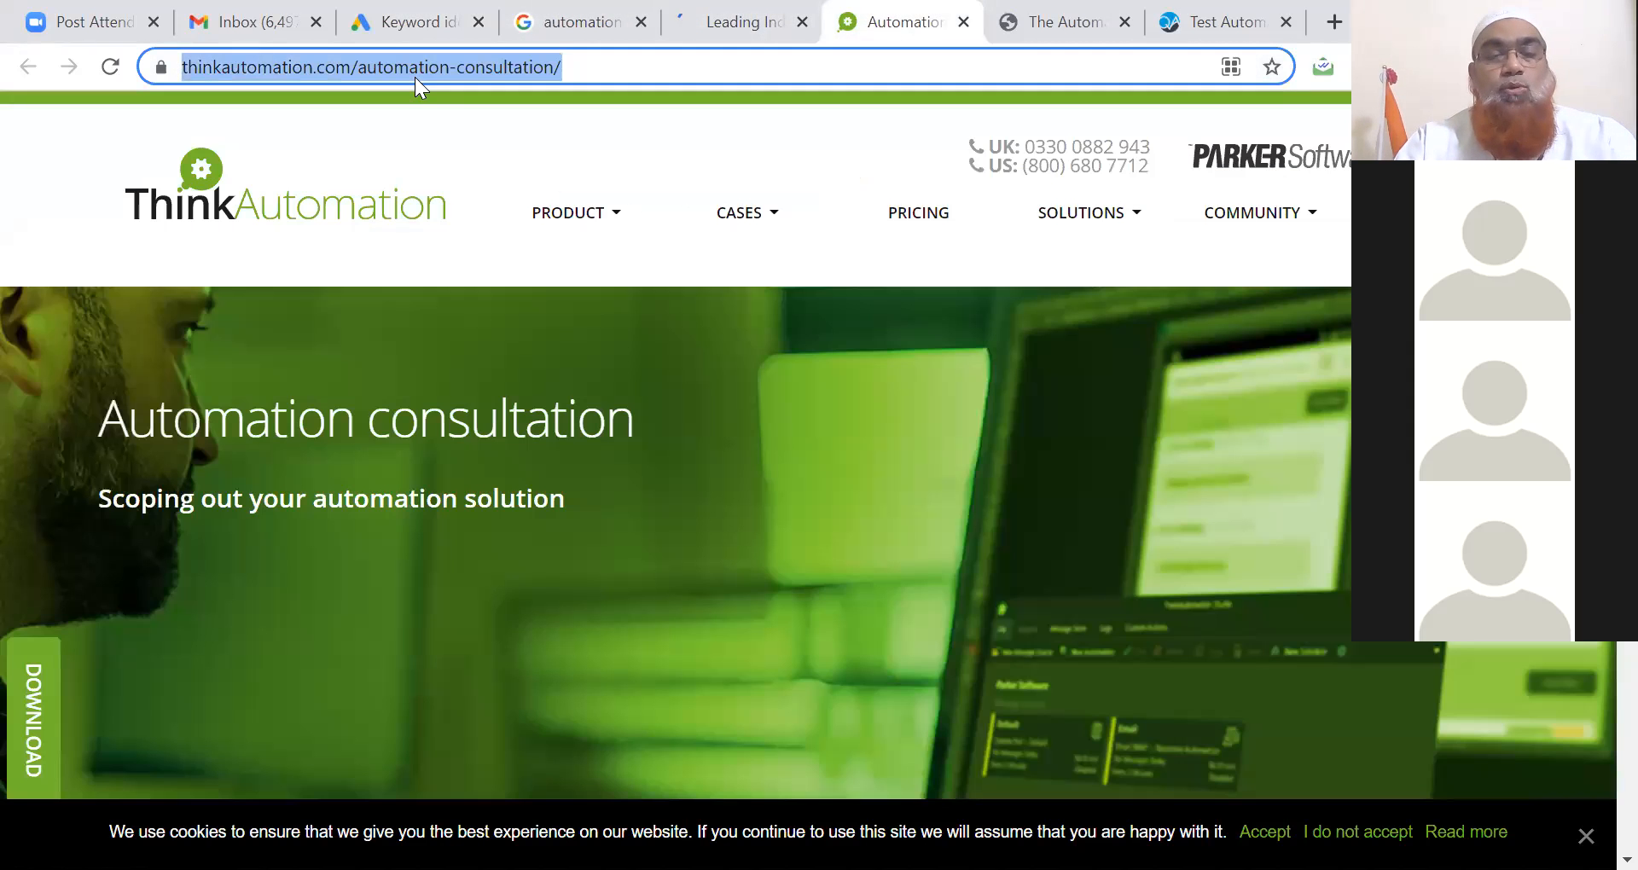
pyautogui.click(408, 27)
pyautogui.click(476, 224)
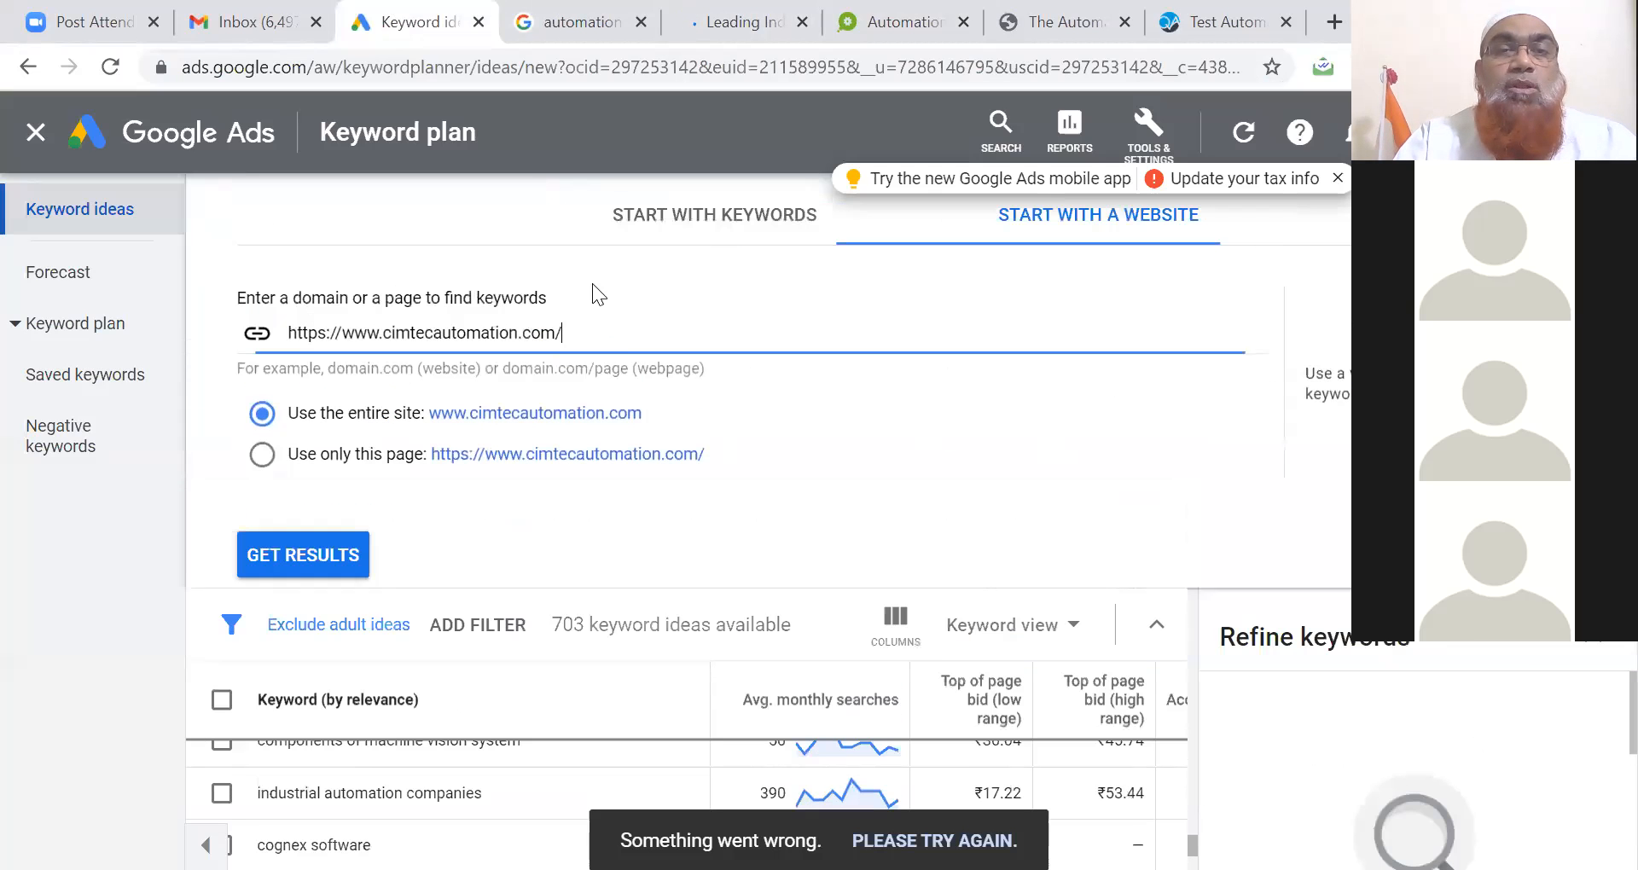
pyautogui.hotkey('ctrl', 'a')
pyautogui.hotkey('ctrl', 'v')
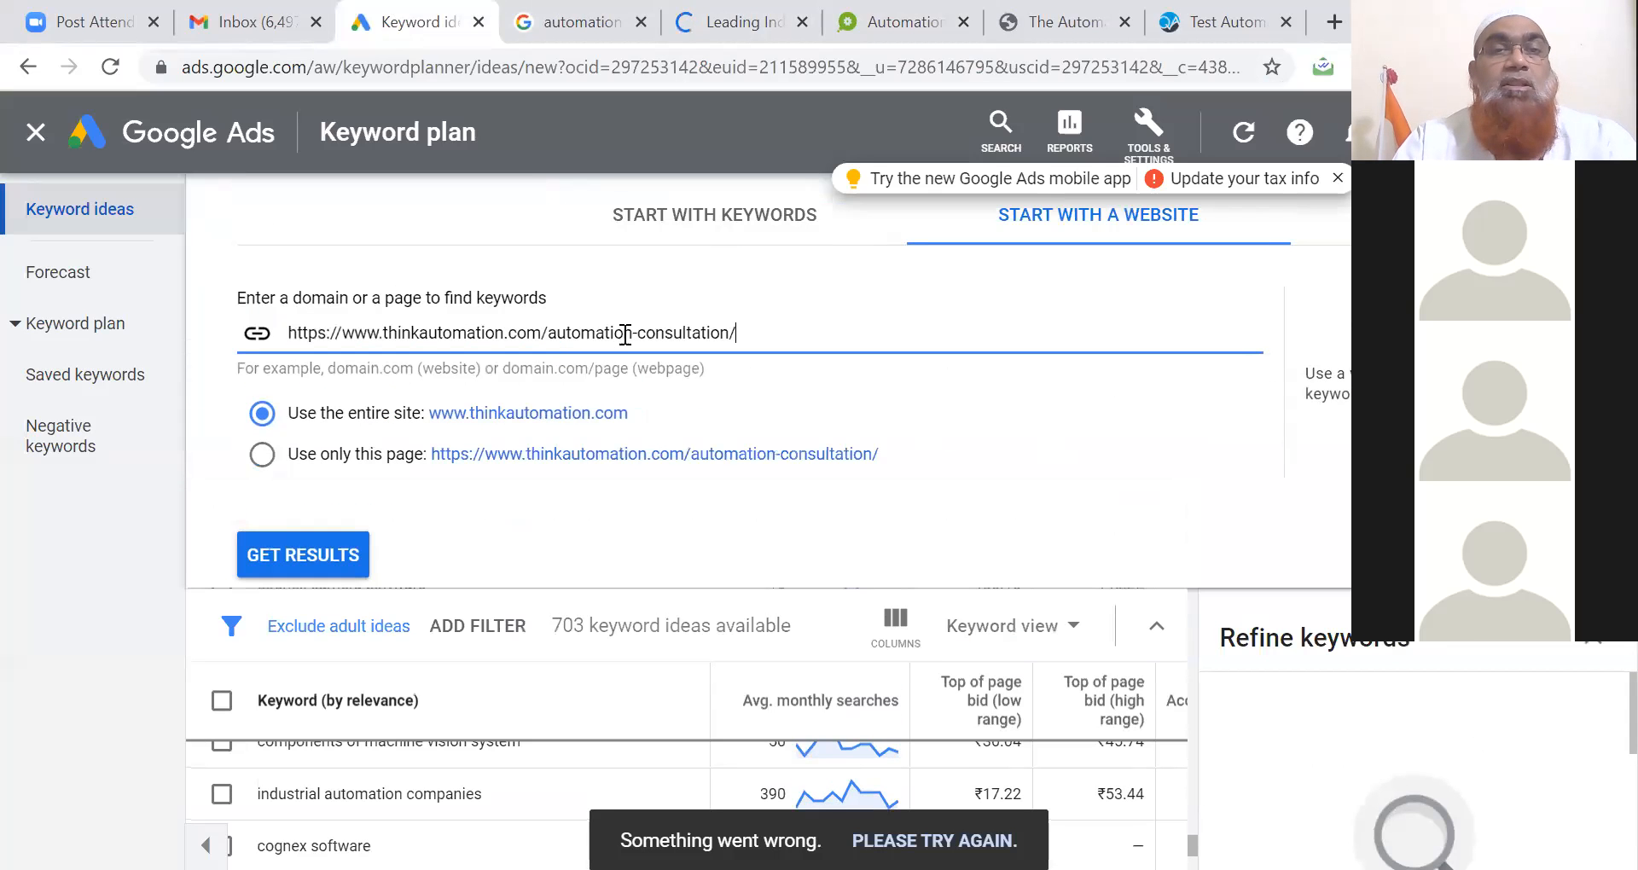
# - Limit the search to only the automation-consultation page, get the results and review the keyword ideas from the start of the table
pyautogui.click(263, 459)
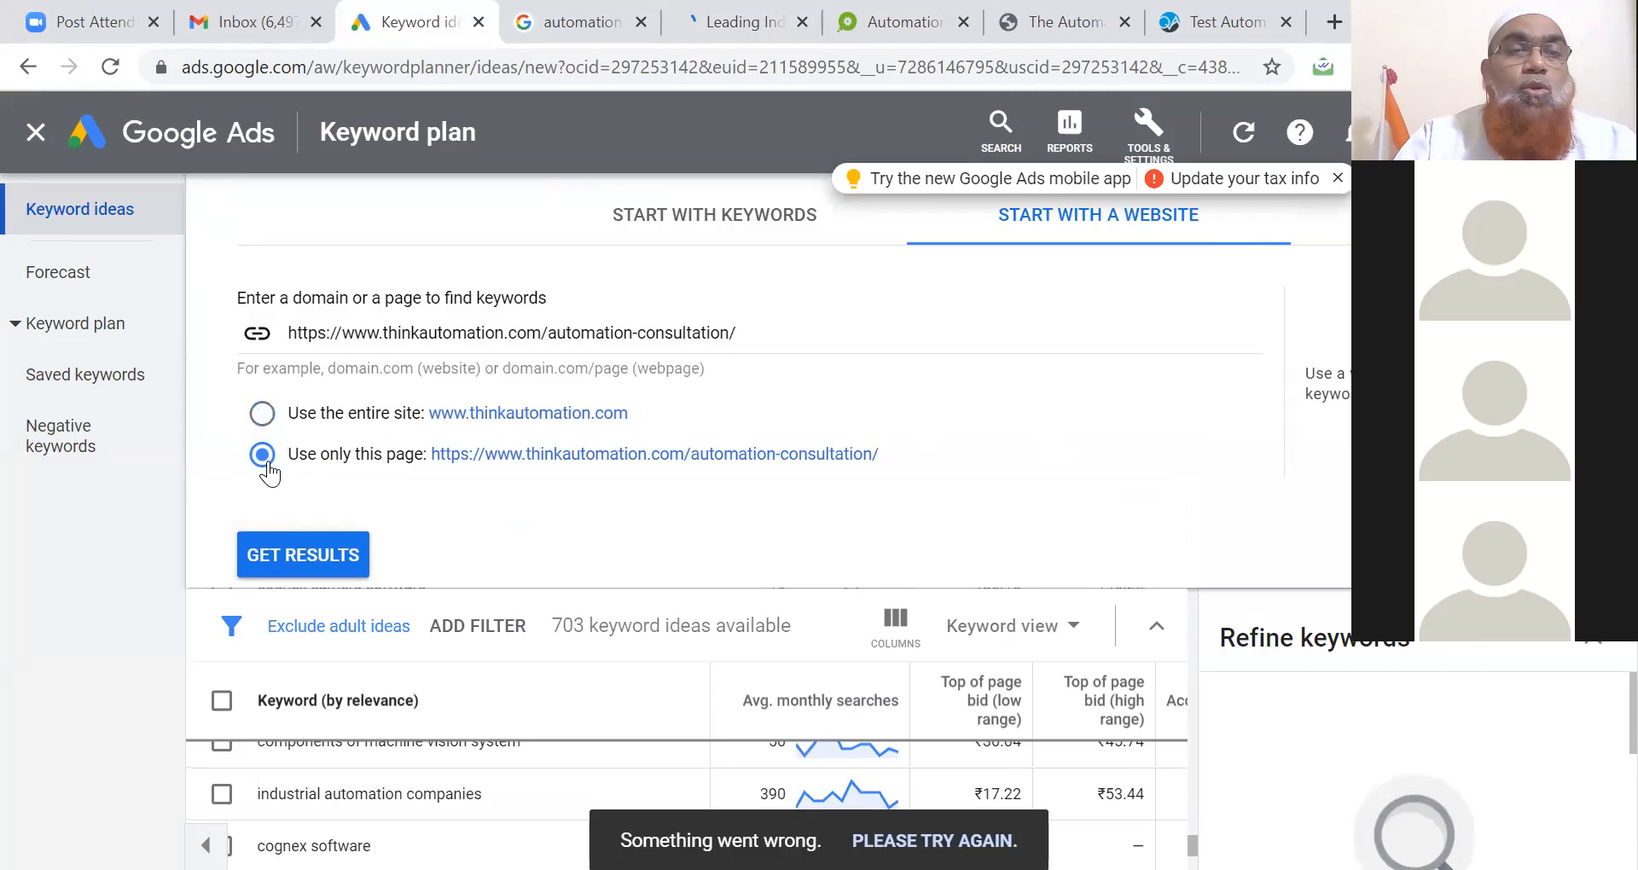
pyautogui.click(314, 559)
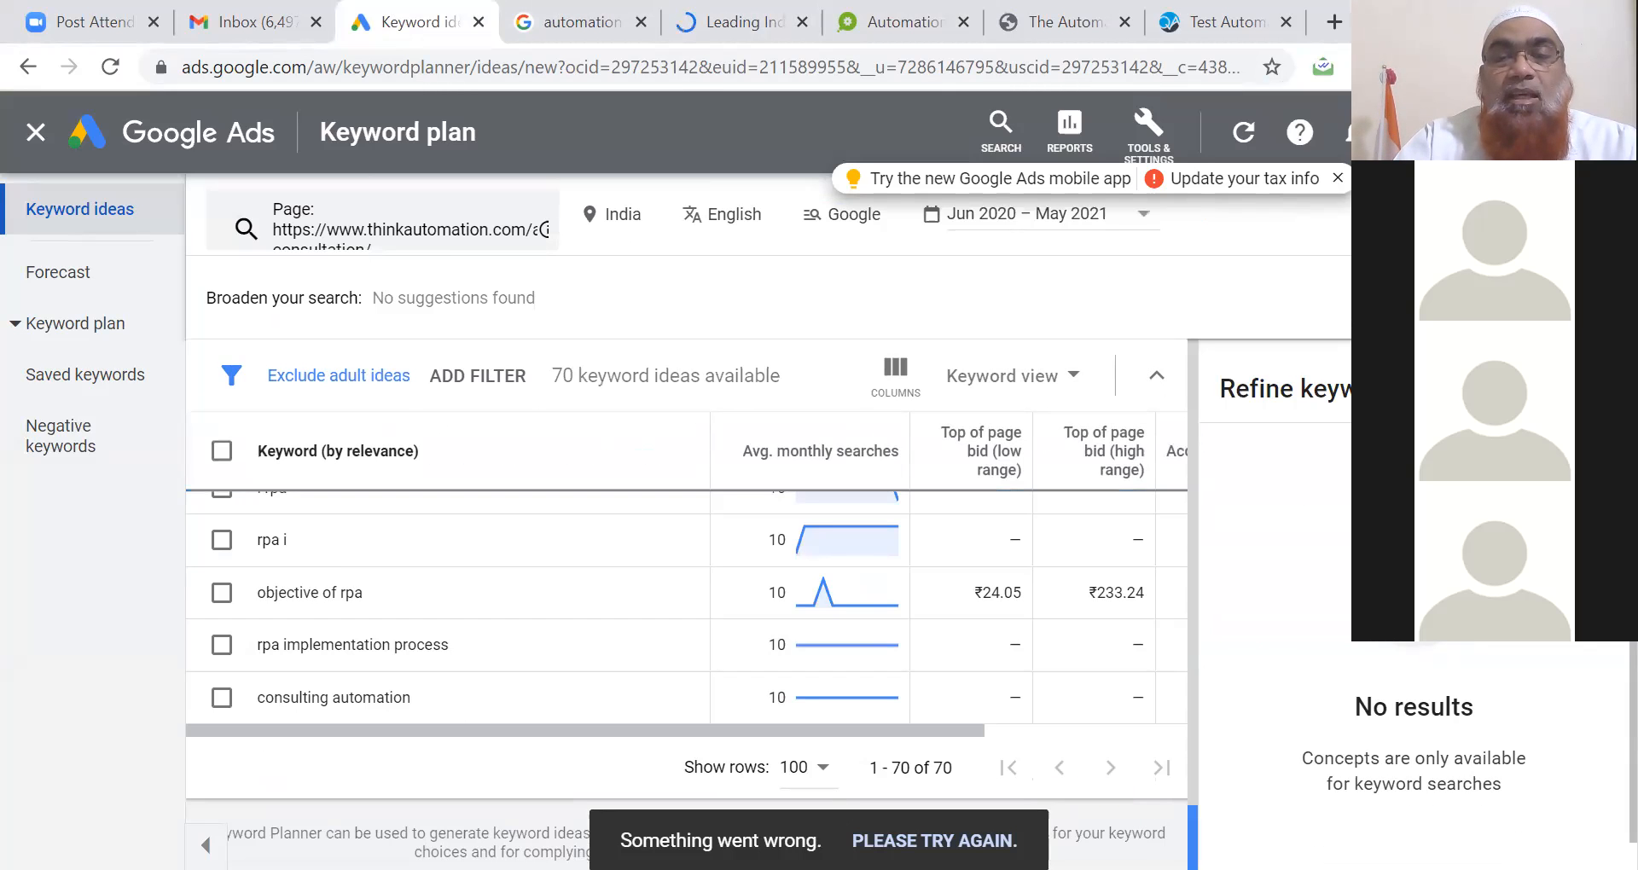
pyautogui.moveTo(1193, 832); pyautogui.dragTo(1186, 408)
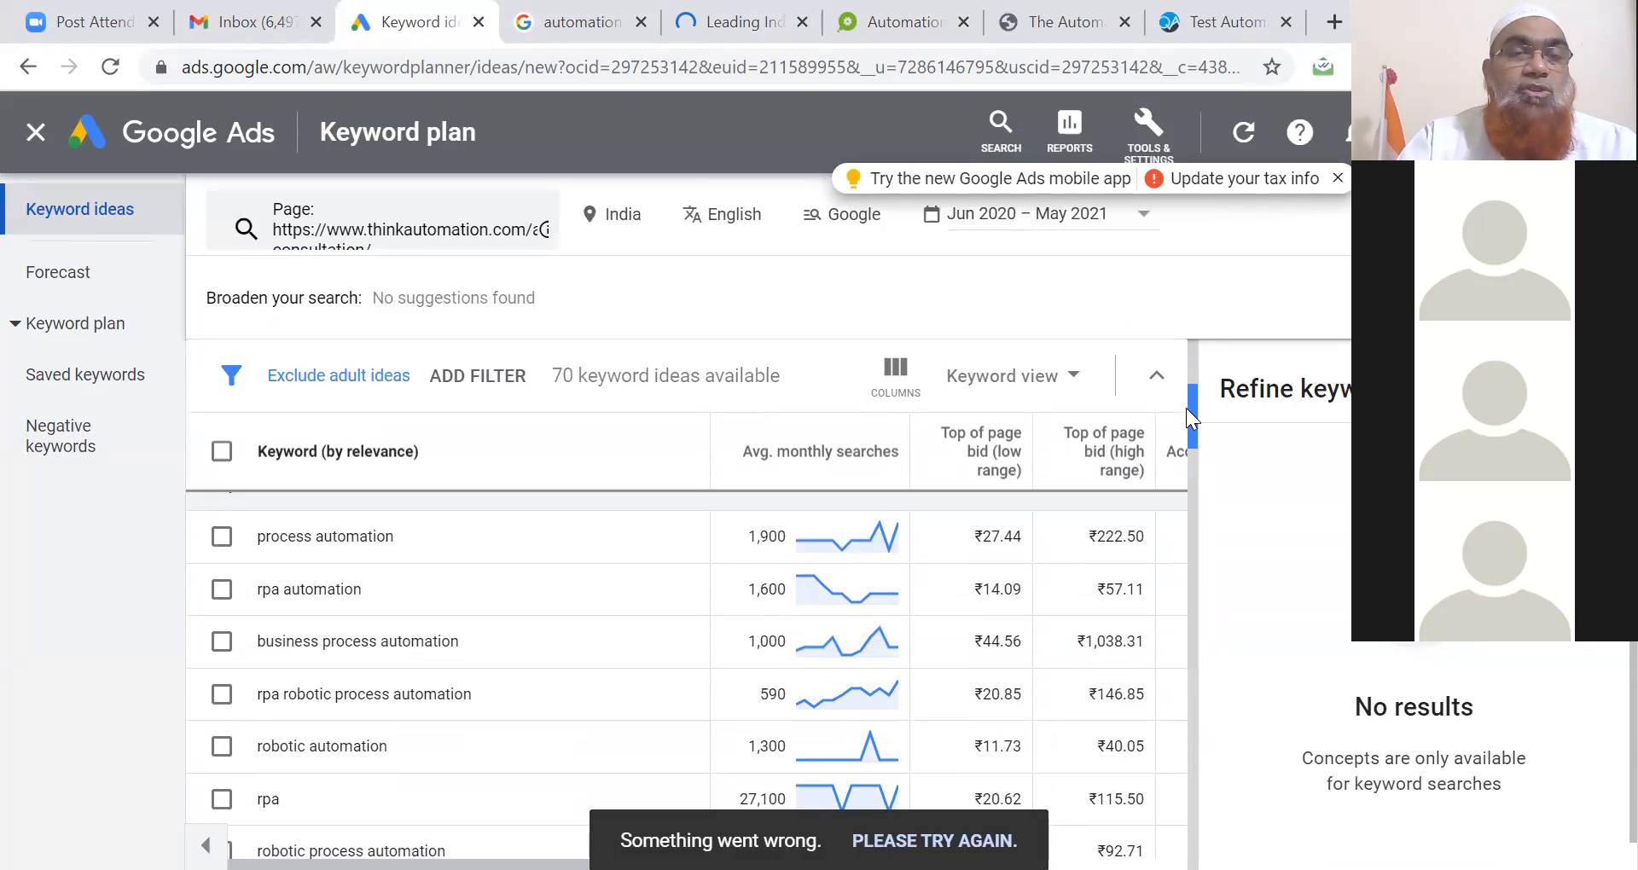
# - Review the remaining automation-consultation keyword ideas and copy the address of the automatedconsultant.io website
pyautogui.moveTo(1186, 408); pyautogui.dragTo(1196, 778)
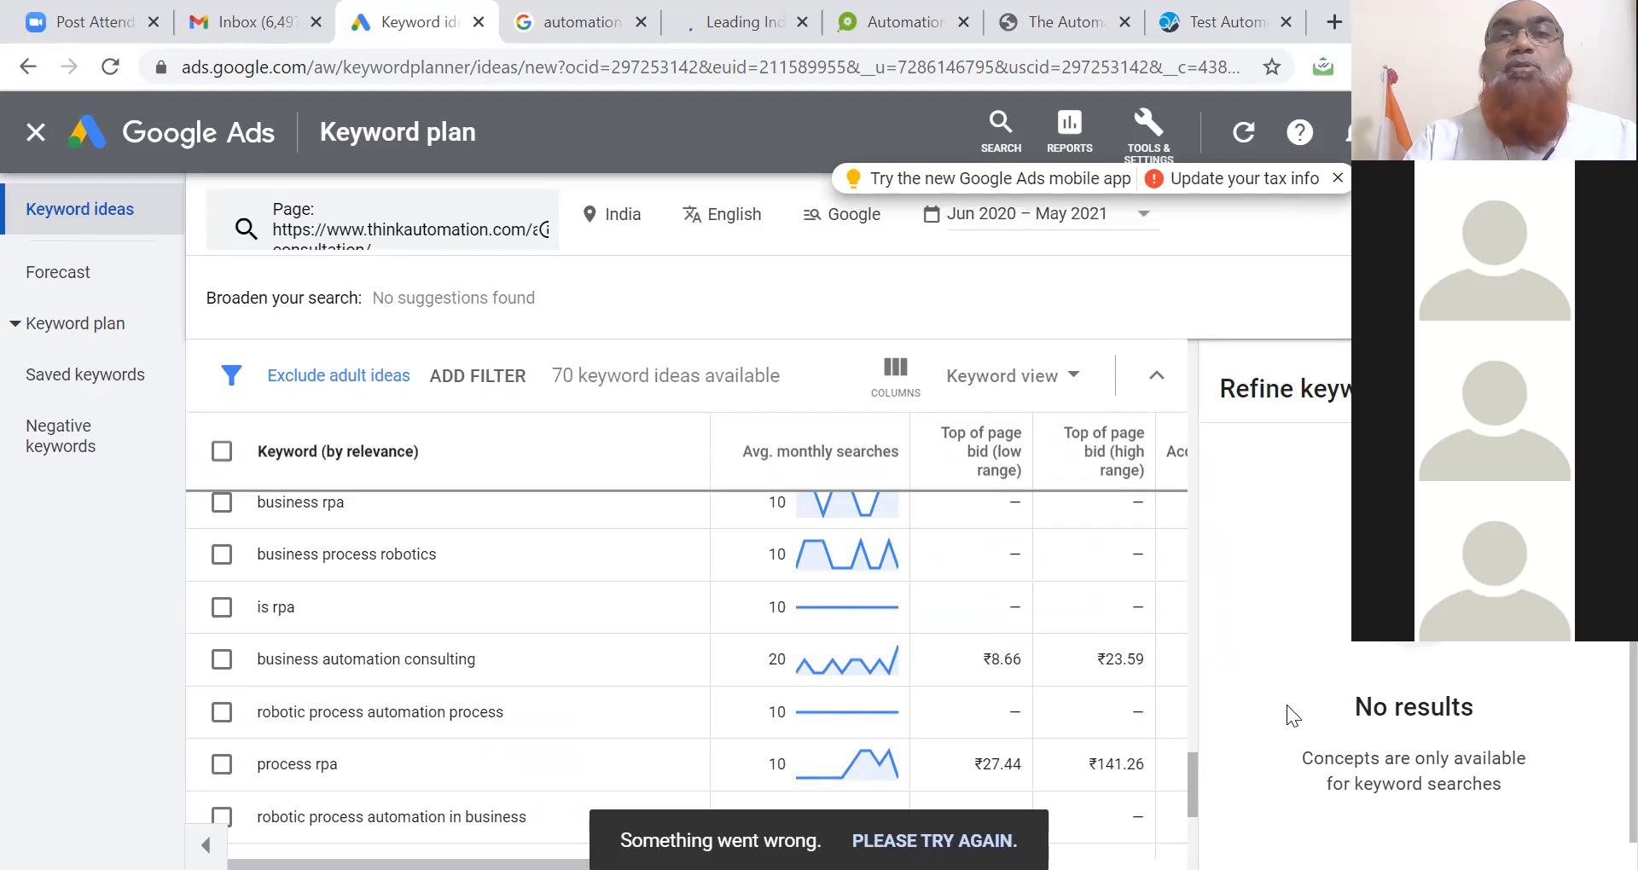
pyautogui.click(1037, 24)
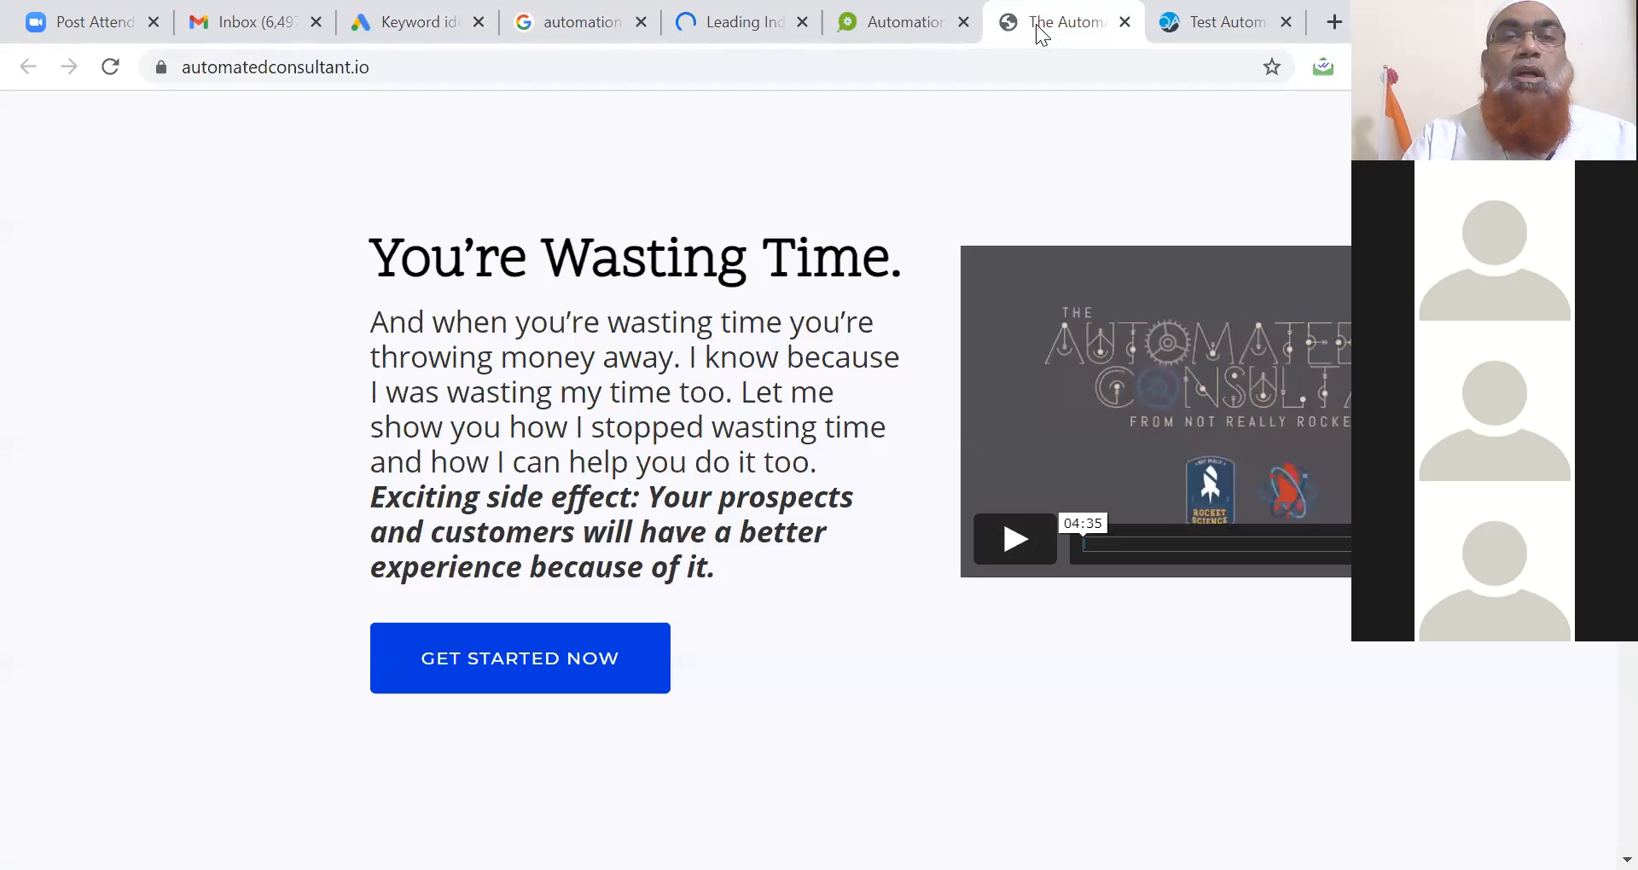
pyautogui.click(373, 58)
pyautogui.hotkey('ctrl', 'c')
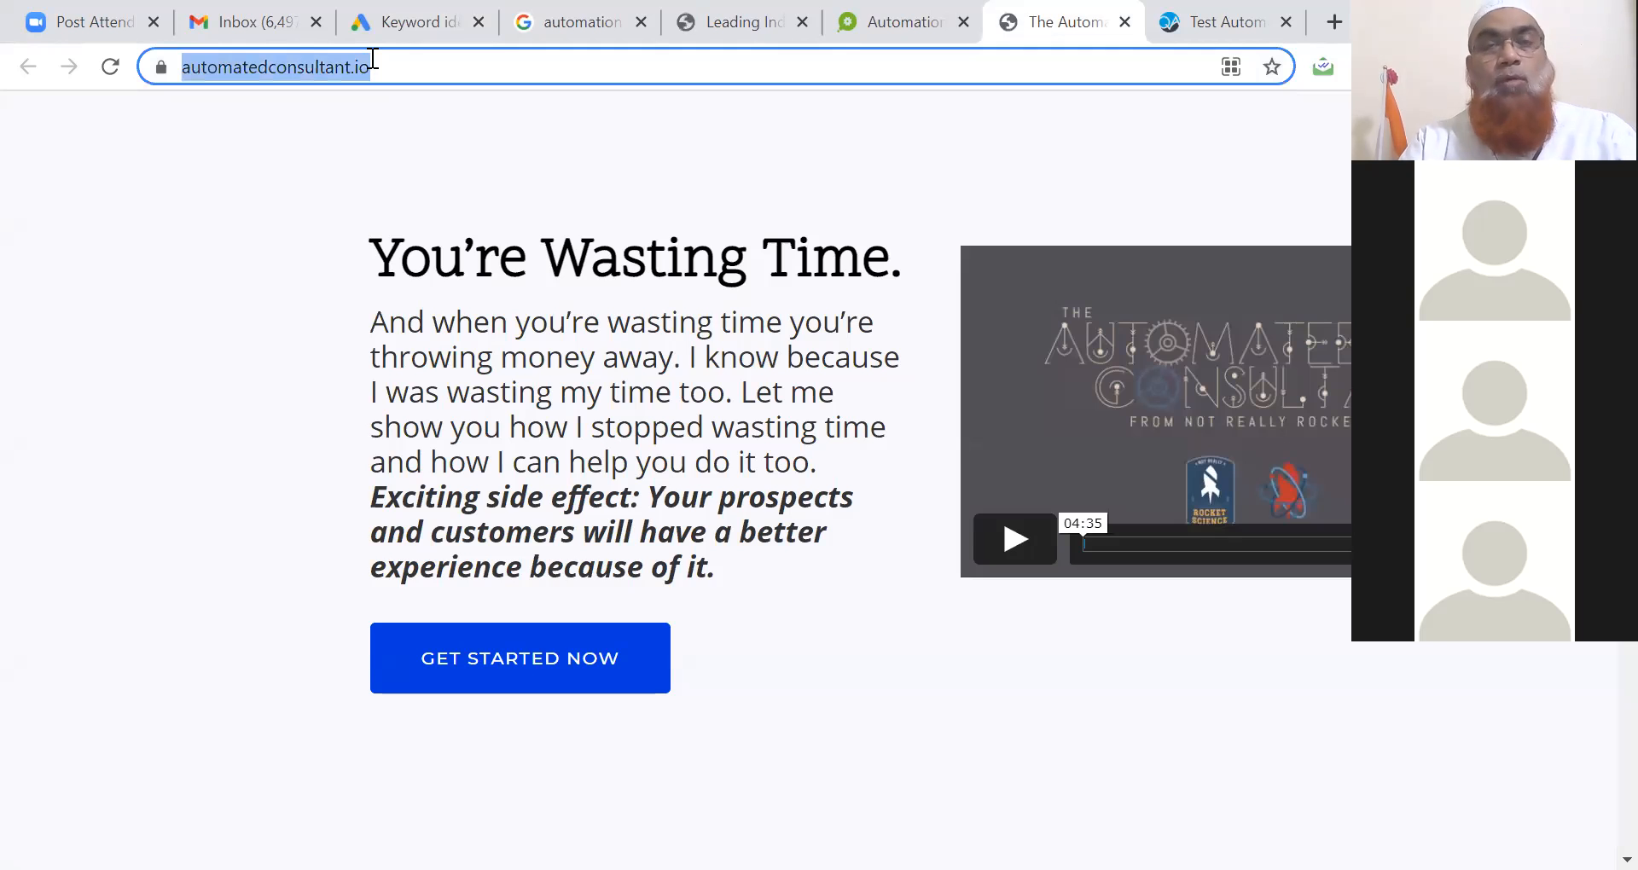
pyautogui.click(398, 24)
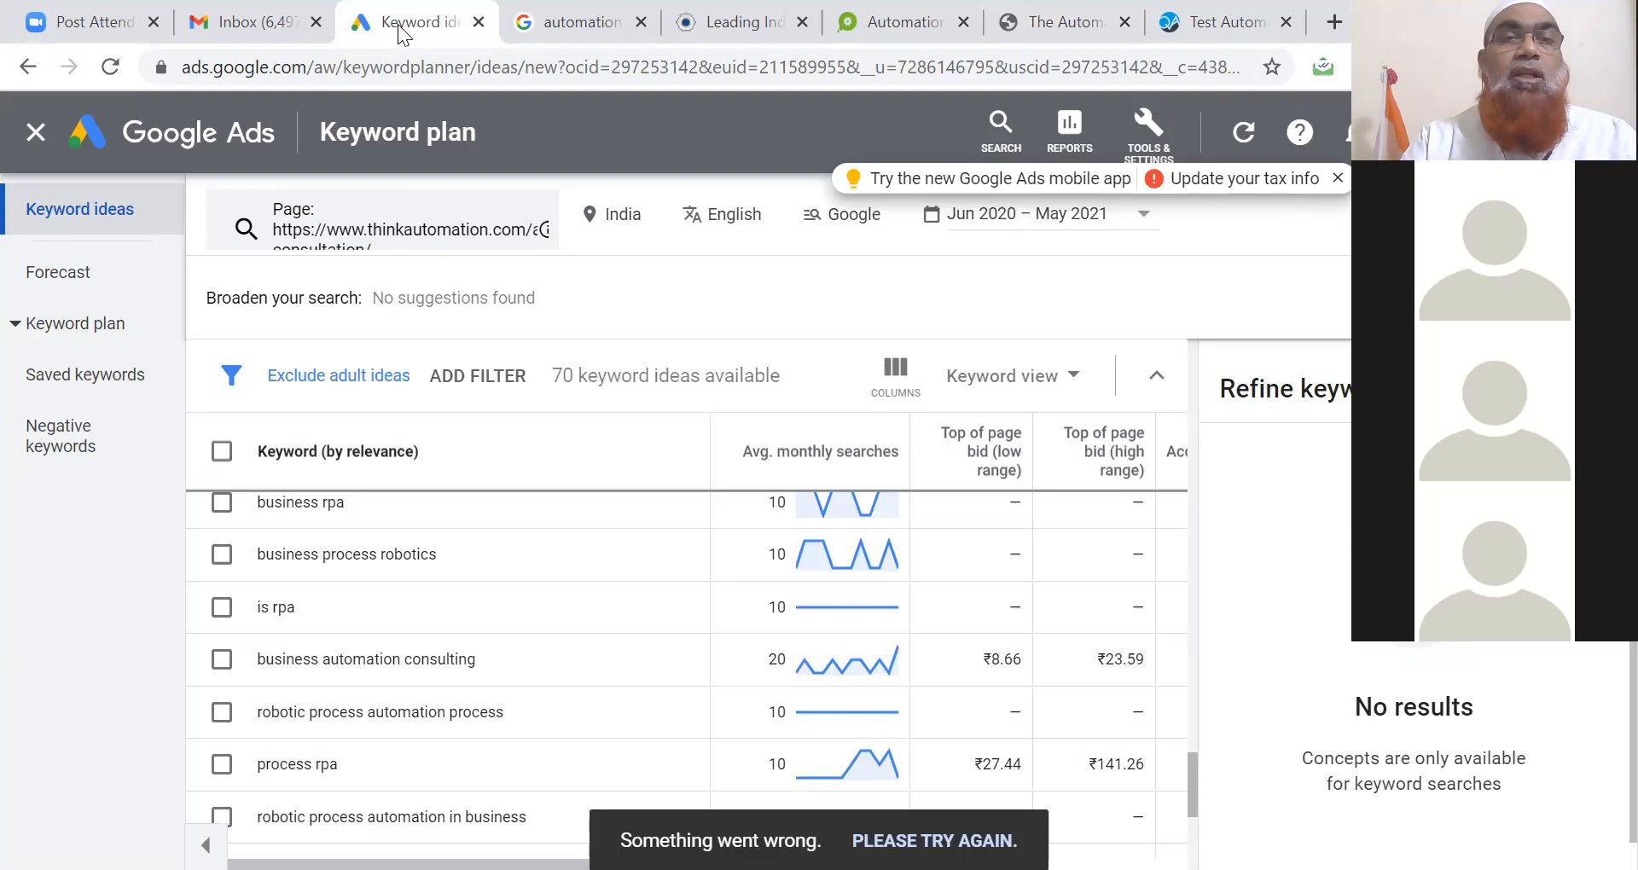
pyautogui.click(410, 233)
pyautogui.tripleClick(491, 331)
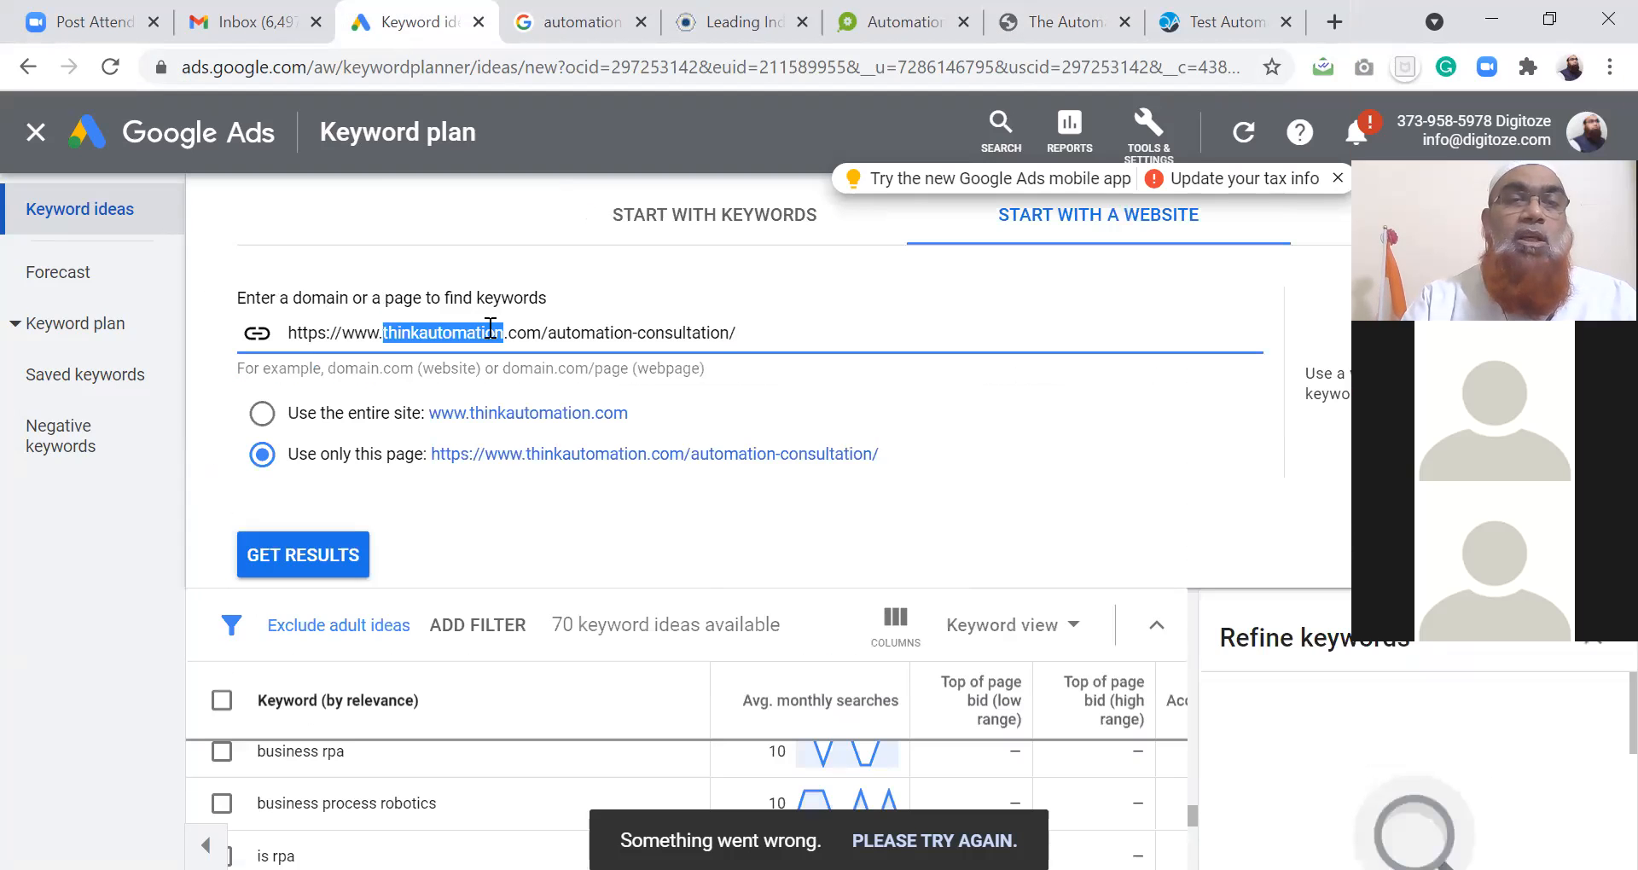
pyautogui.hotkey('ctrl', 'v')
pyautogui.click(304, 420)
pyautogui.click(303, 555)
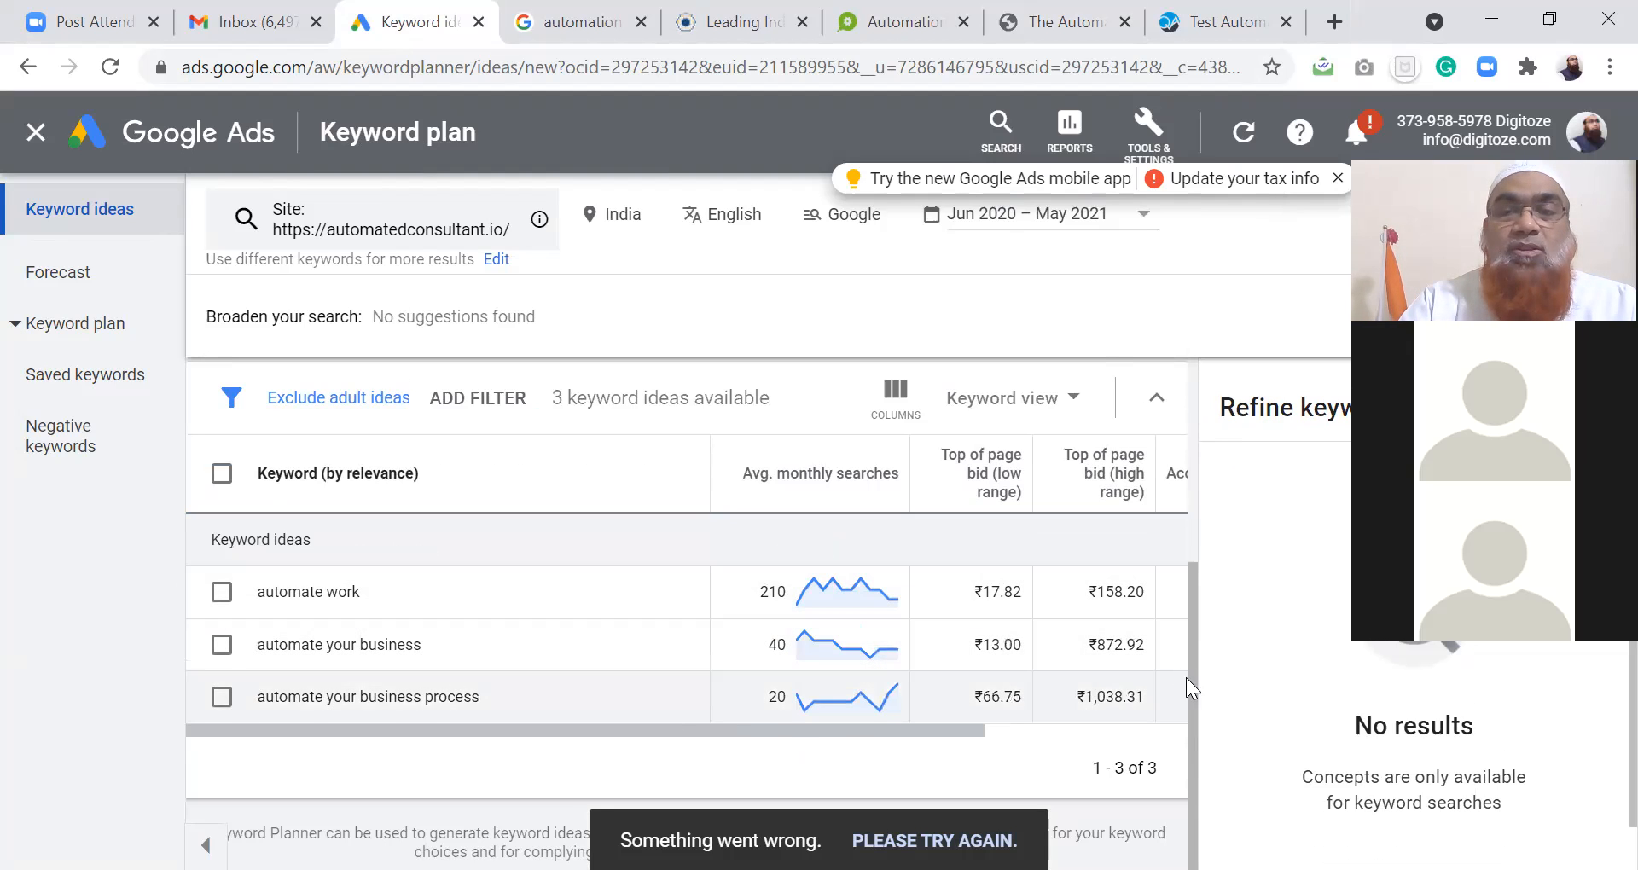
pyautogui.moveTo(1193, 681); pyautogui.dragTo(1181, 645)
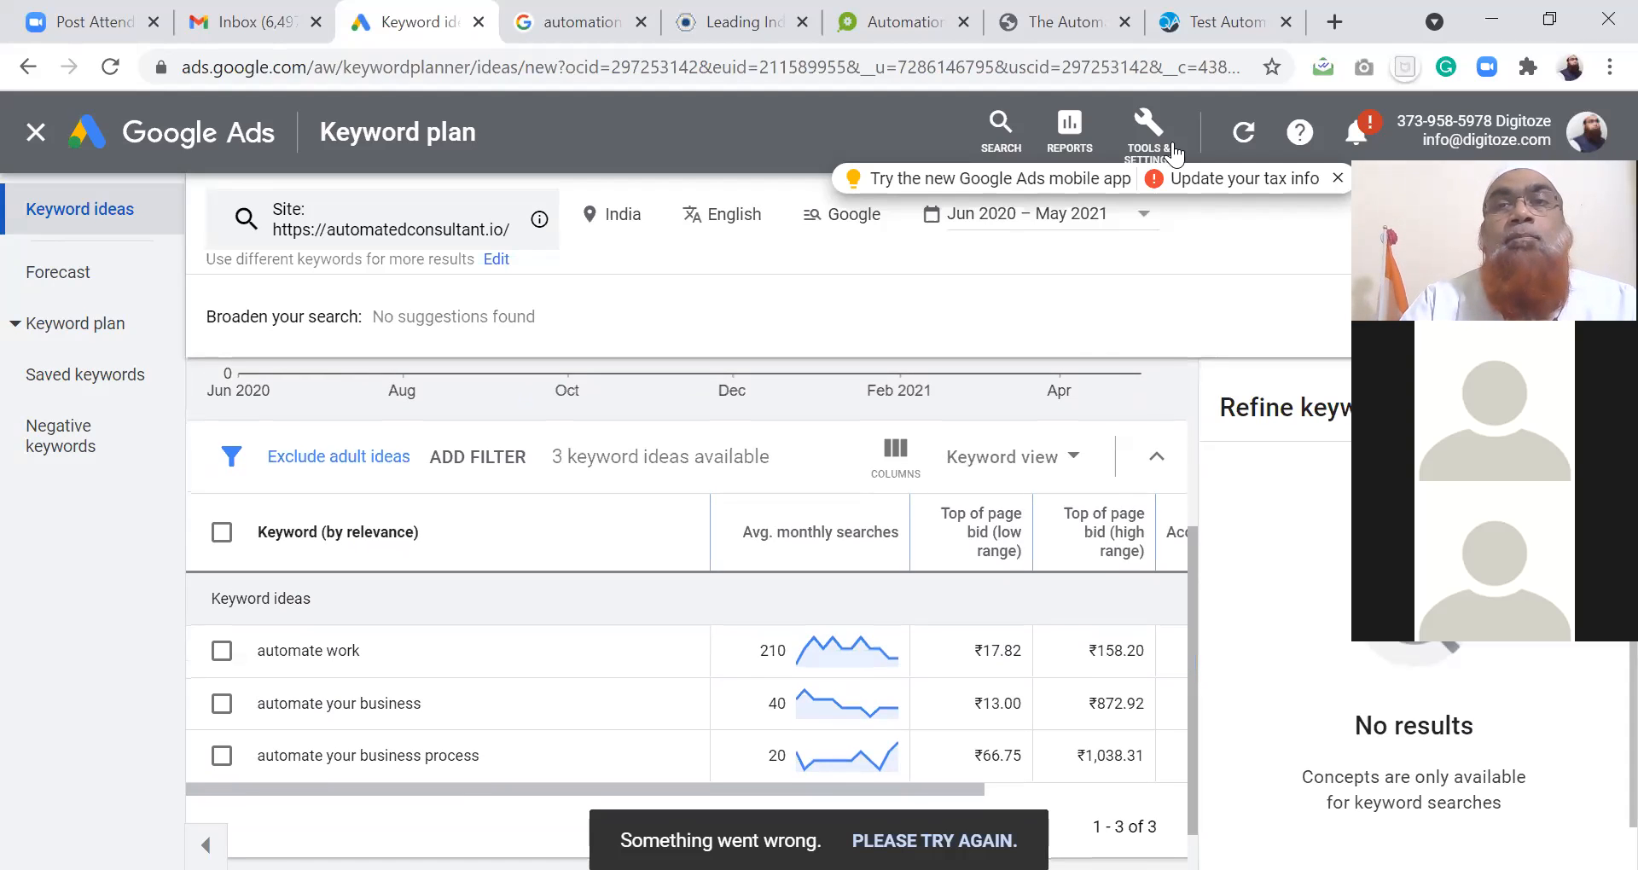
# - Close the ThinkAutomation and Automated Consultant pages and copy the address of the QA Consultants test-automation page
pyautogui.click(918, 31)
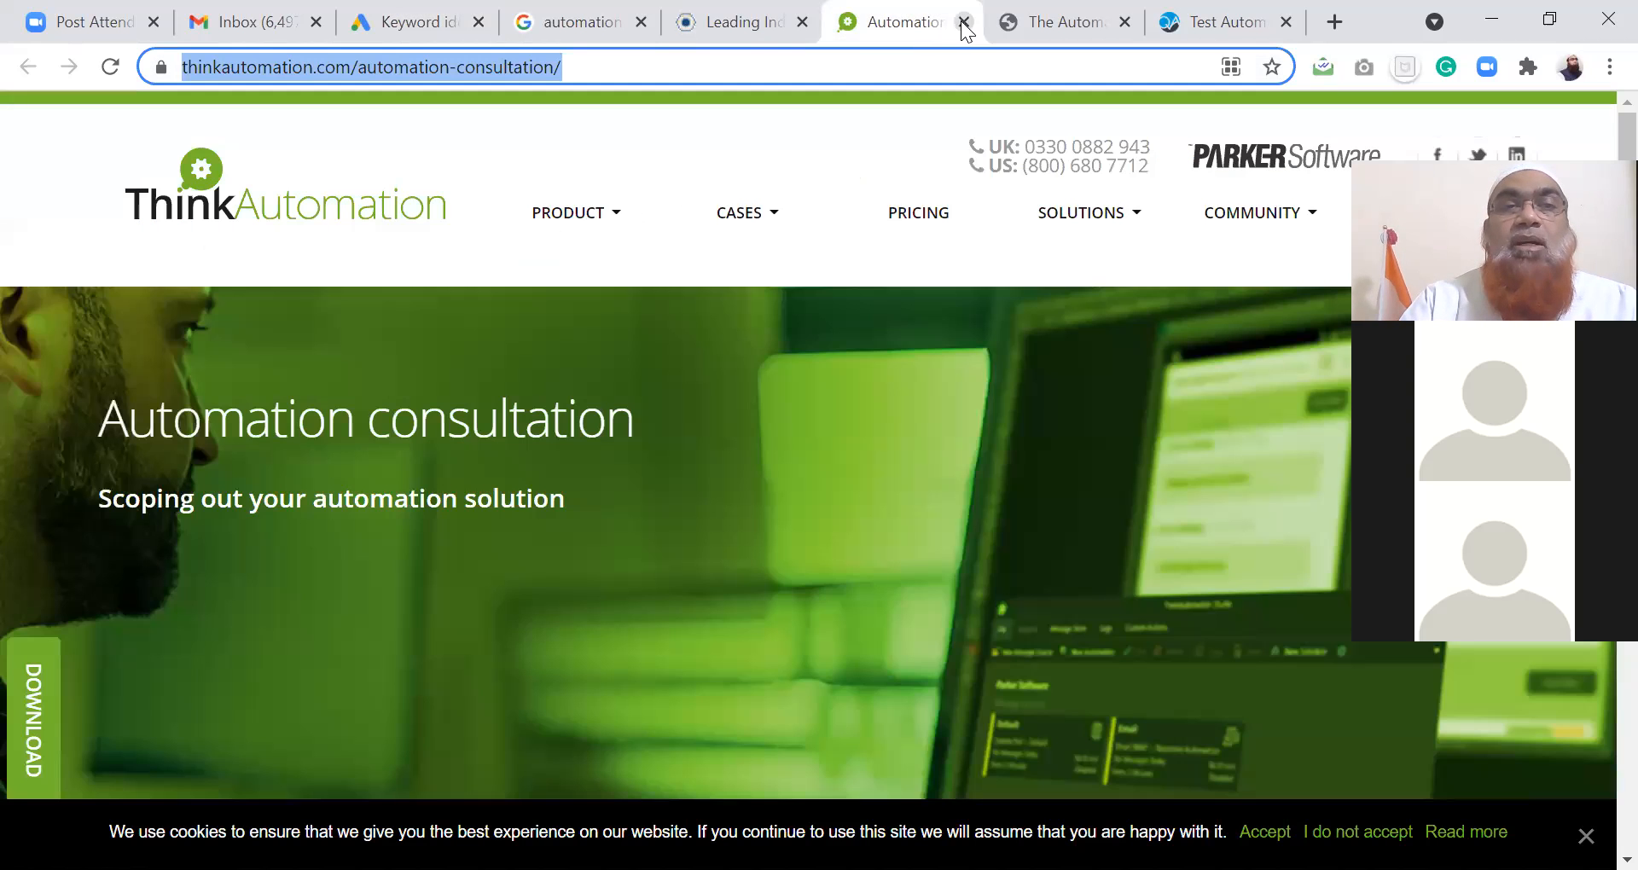
pyautogui.click(963, 23)
pyautogui.click(961, 24)
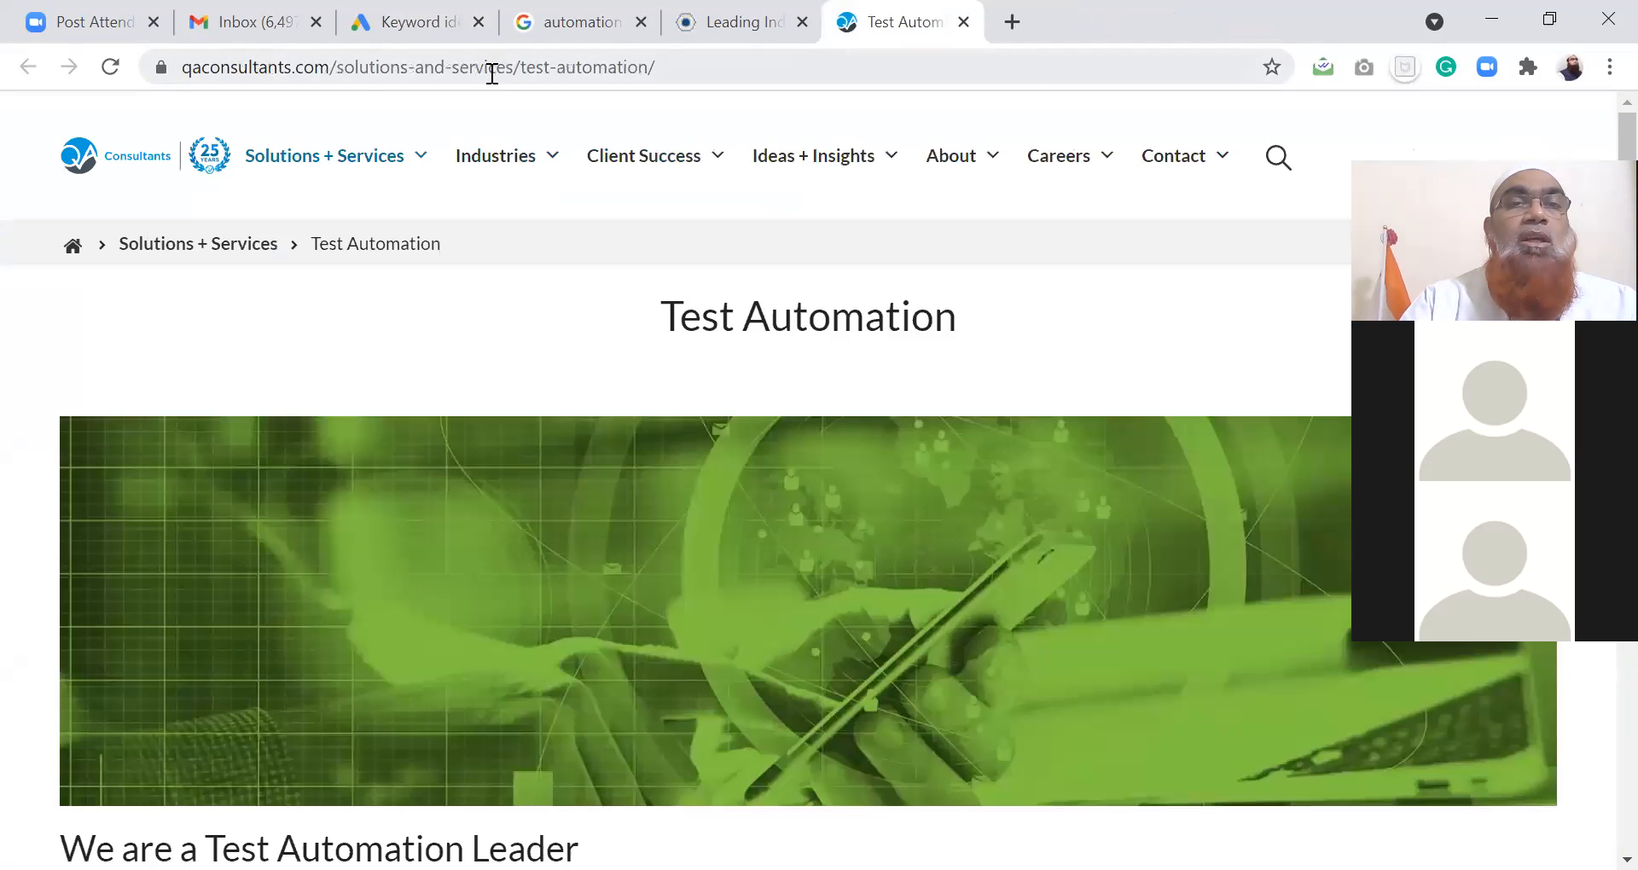
pyautogui.click(490, 69)
pyautogui.hotkey('ctrl', 'c')
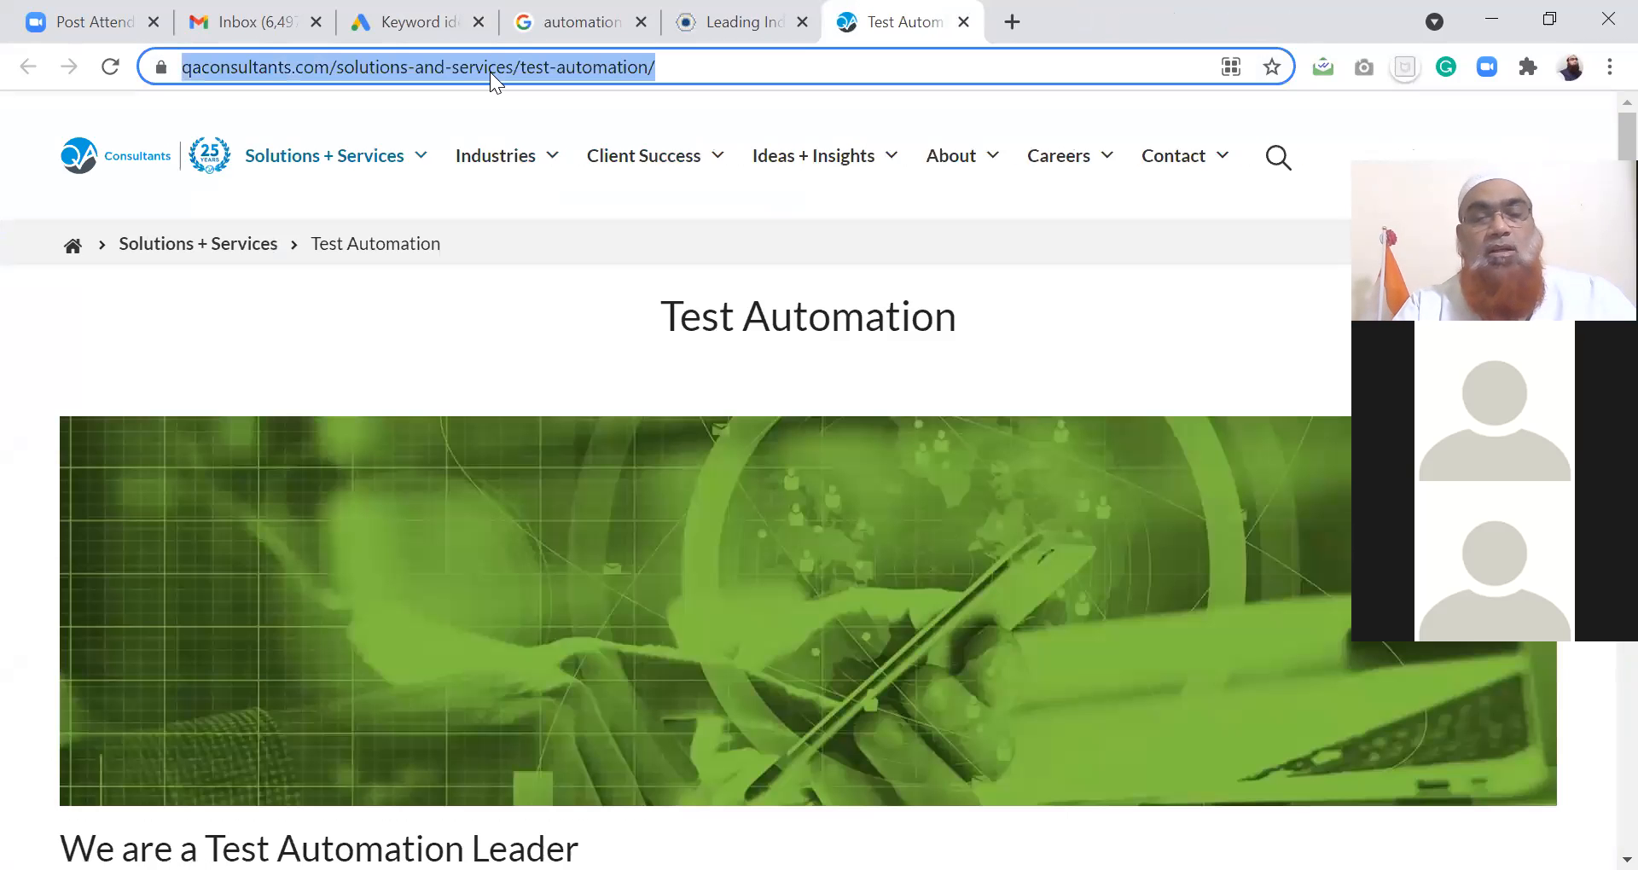
pyautogui.click(416, 32)
pyautogui.click(411, 254)
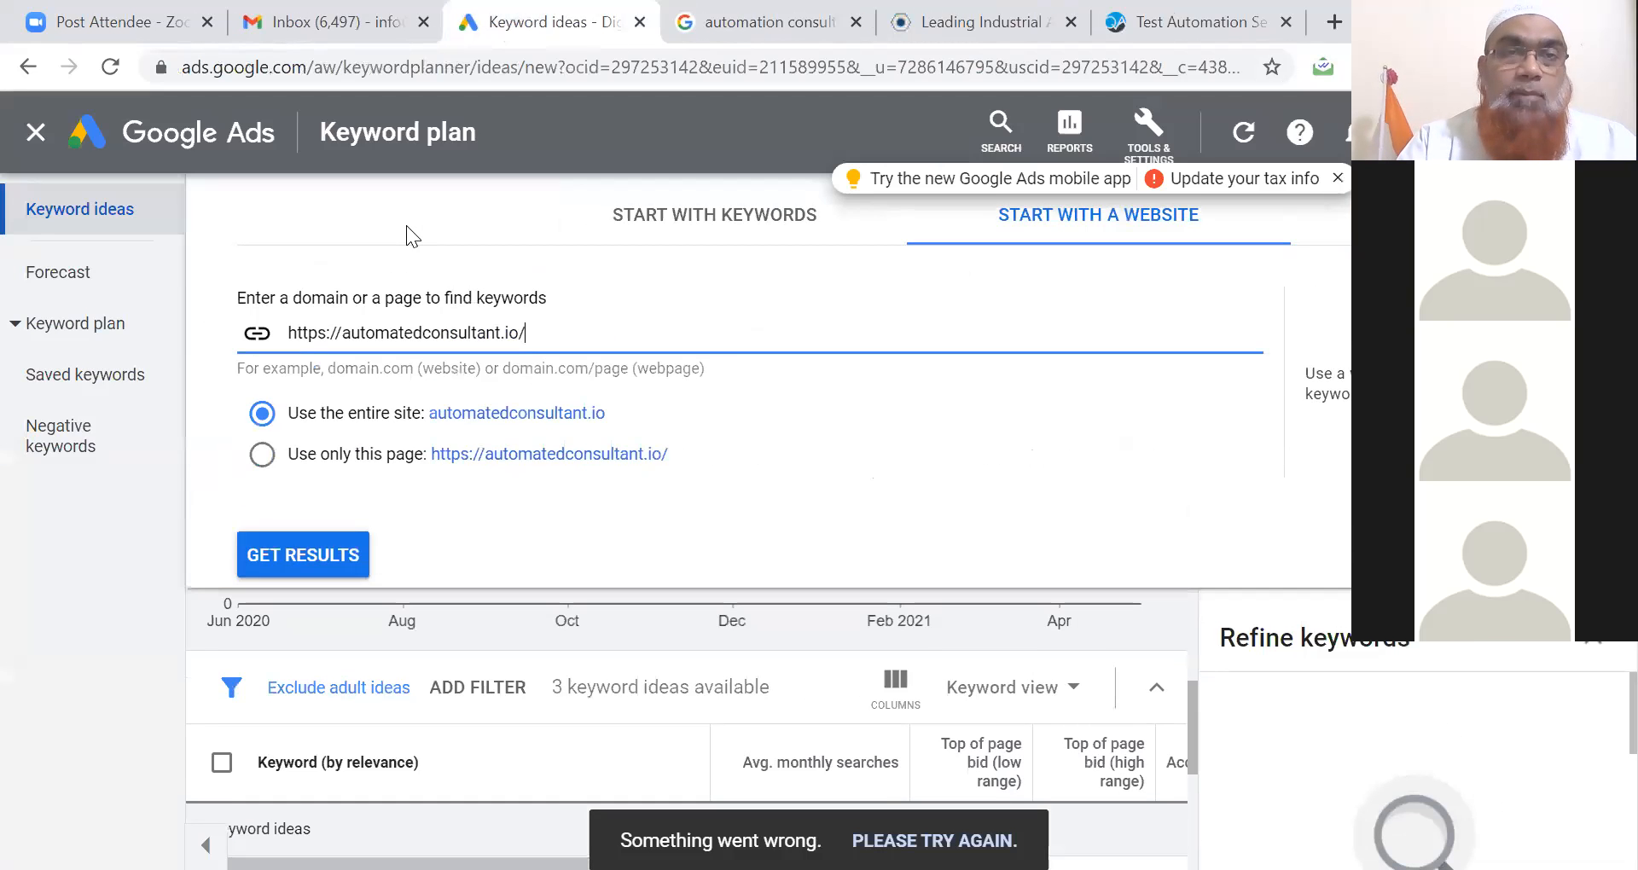
pyautogui.tripleClick(429, 335)
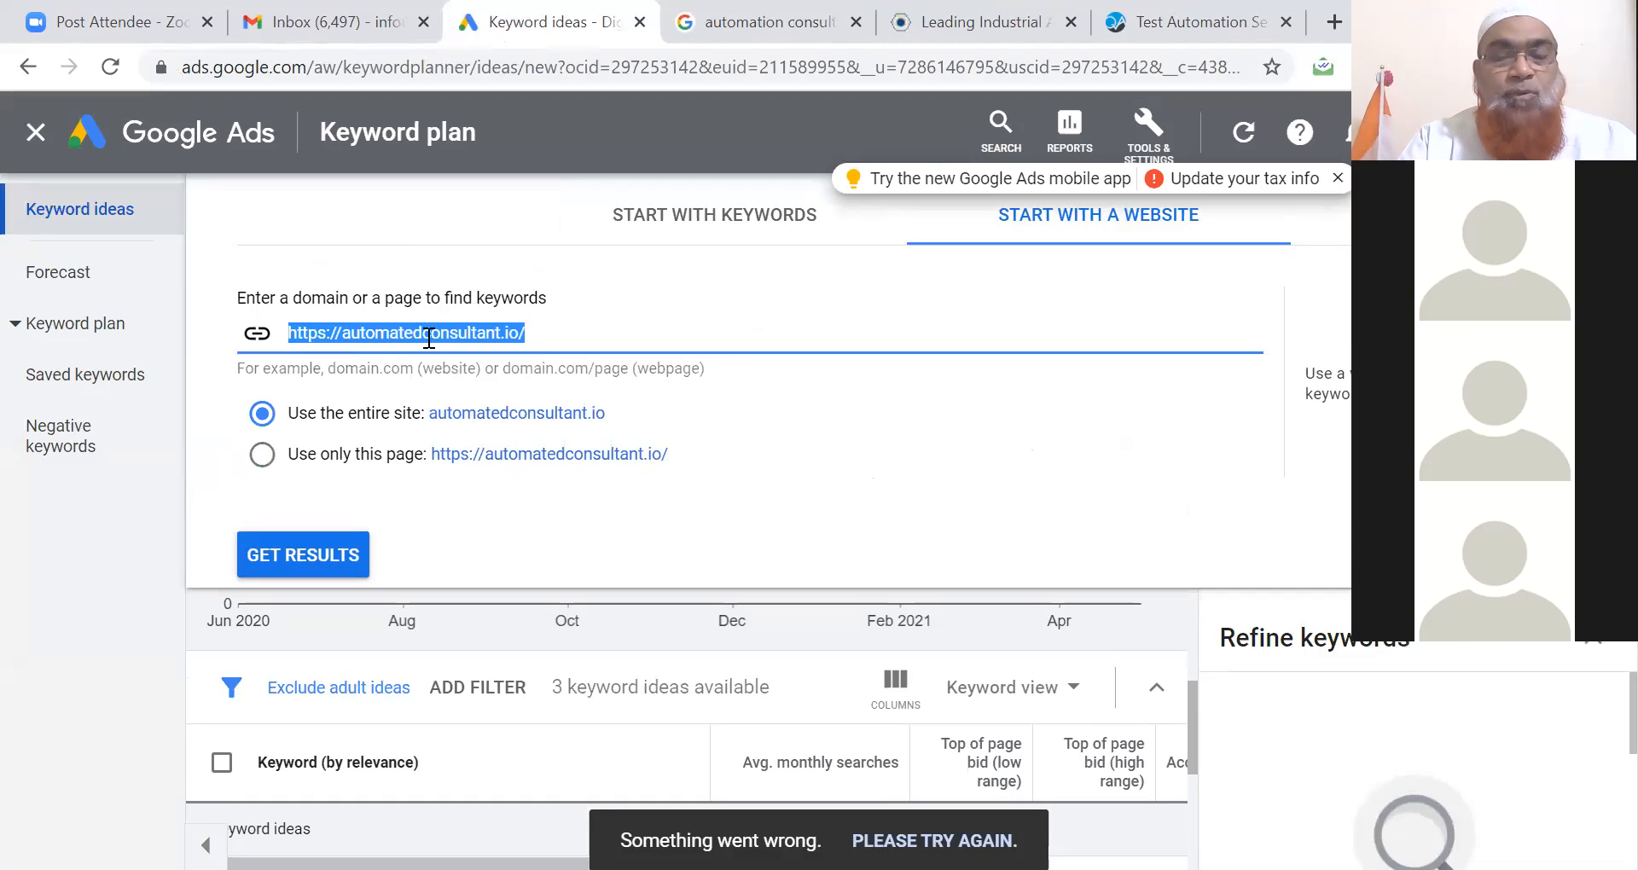
pyautogui.hotkey('ctrl', 'v')
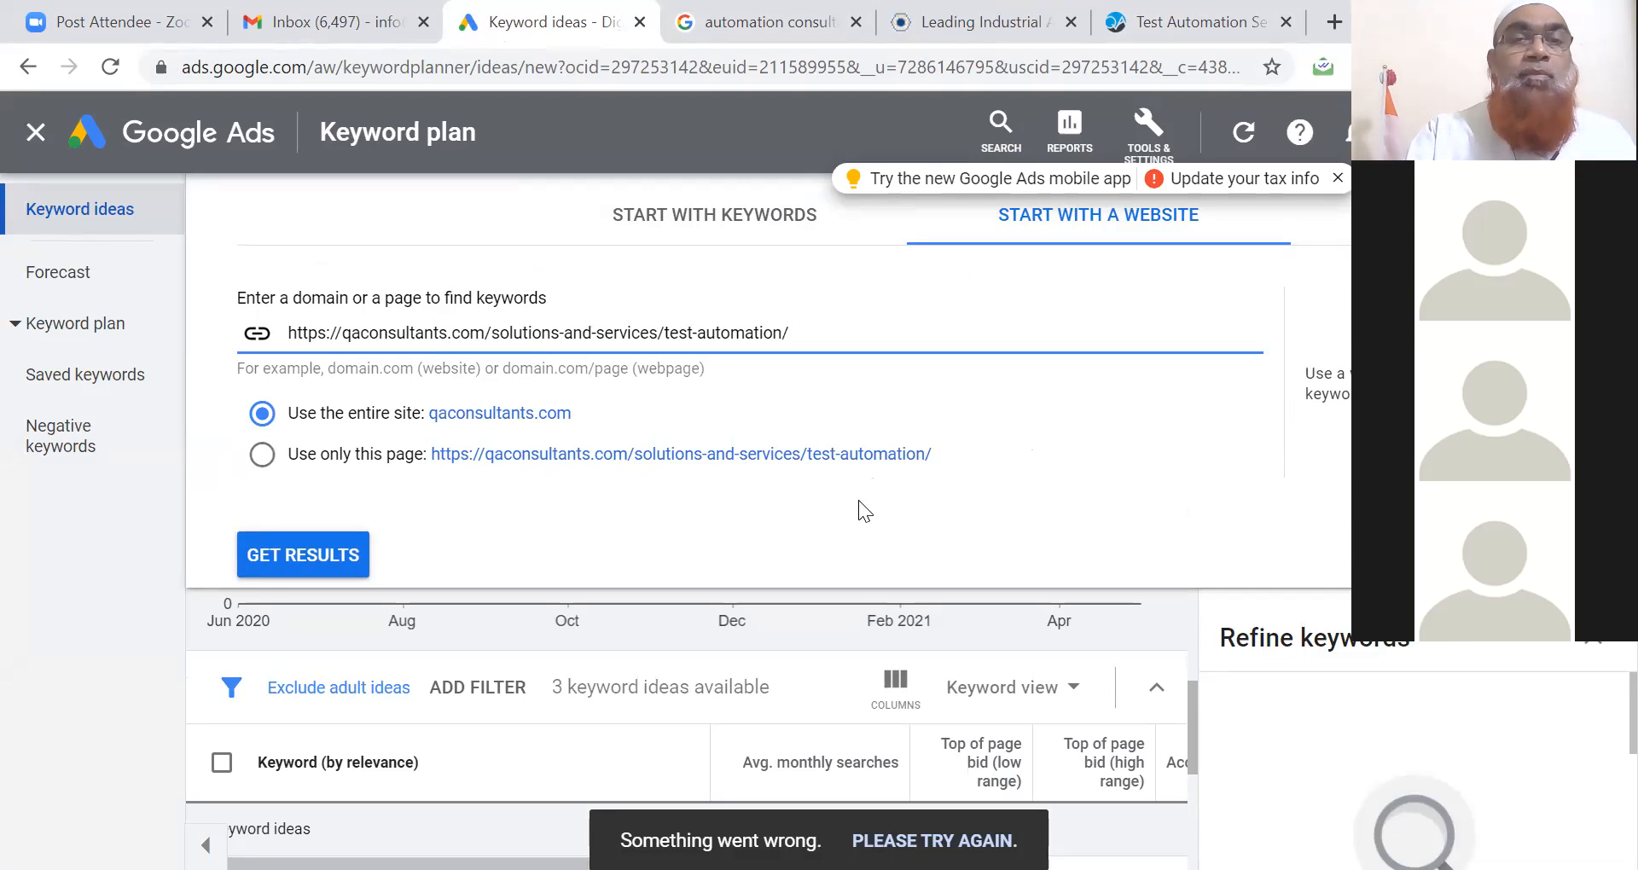
pyautogui.click(294, 561)
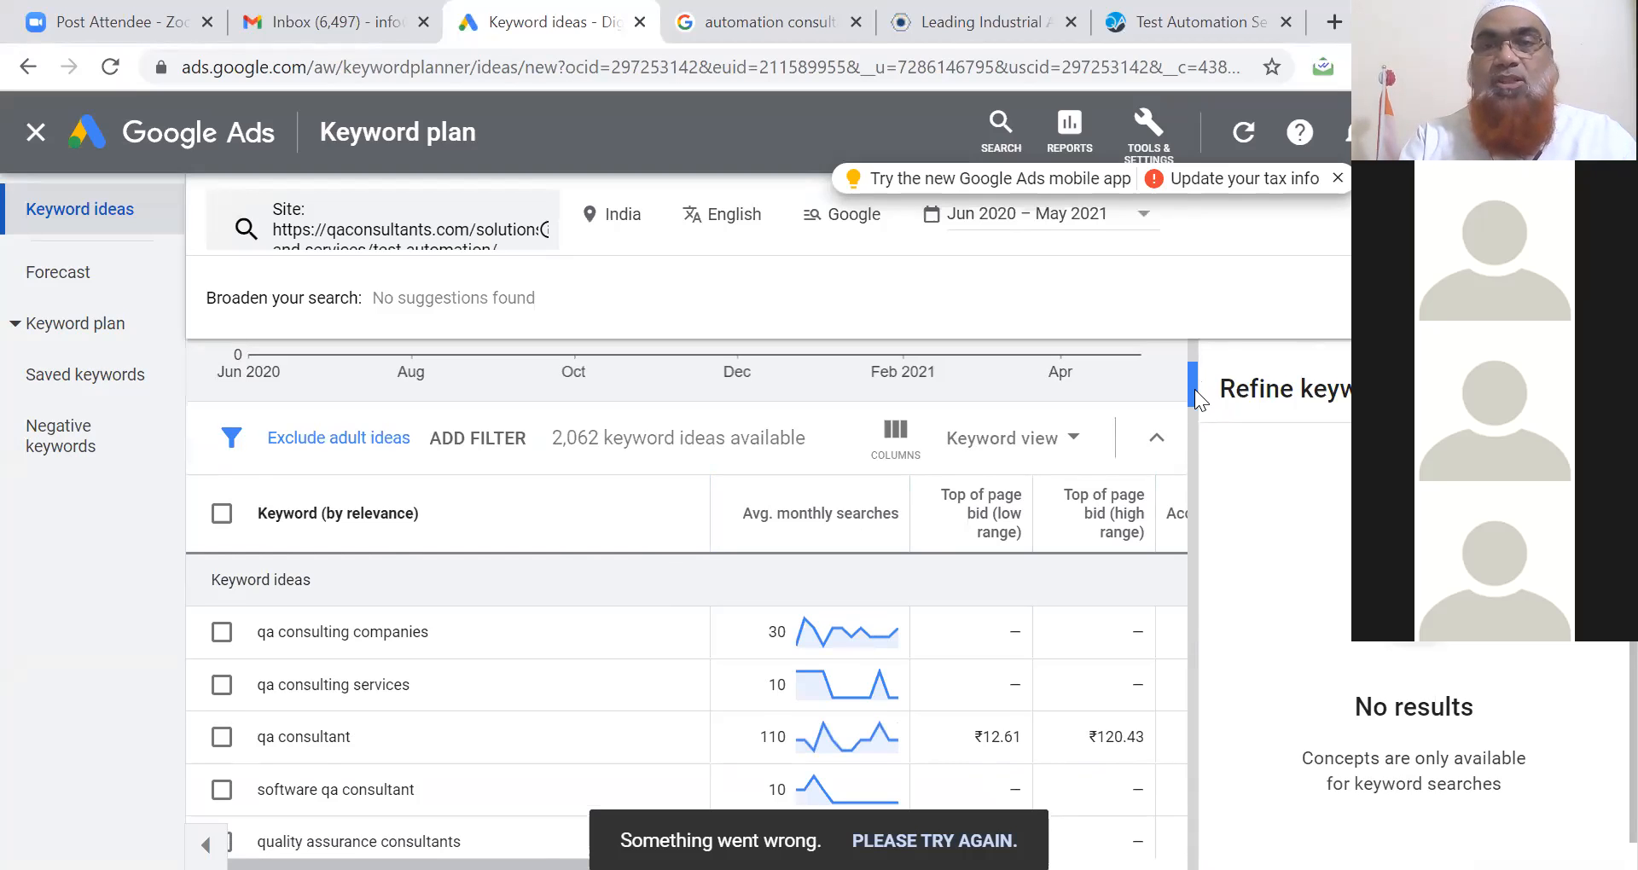
pyautogui.moveTo(1194, 386); pyautogui.dragTo(1195, 403)
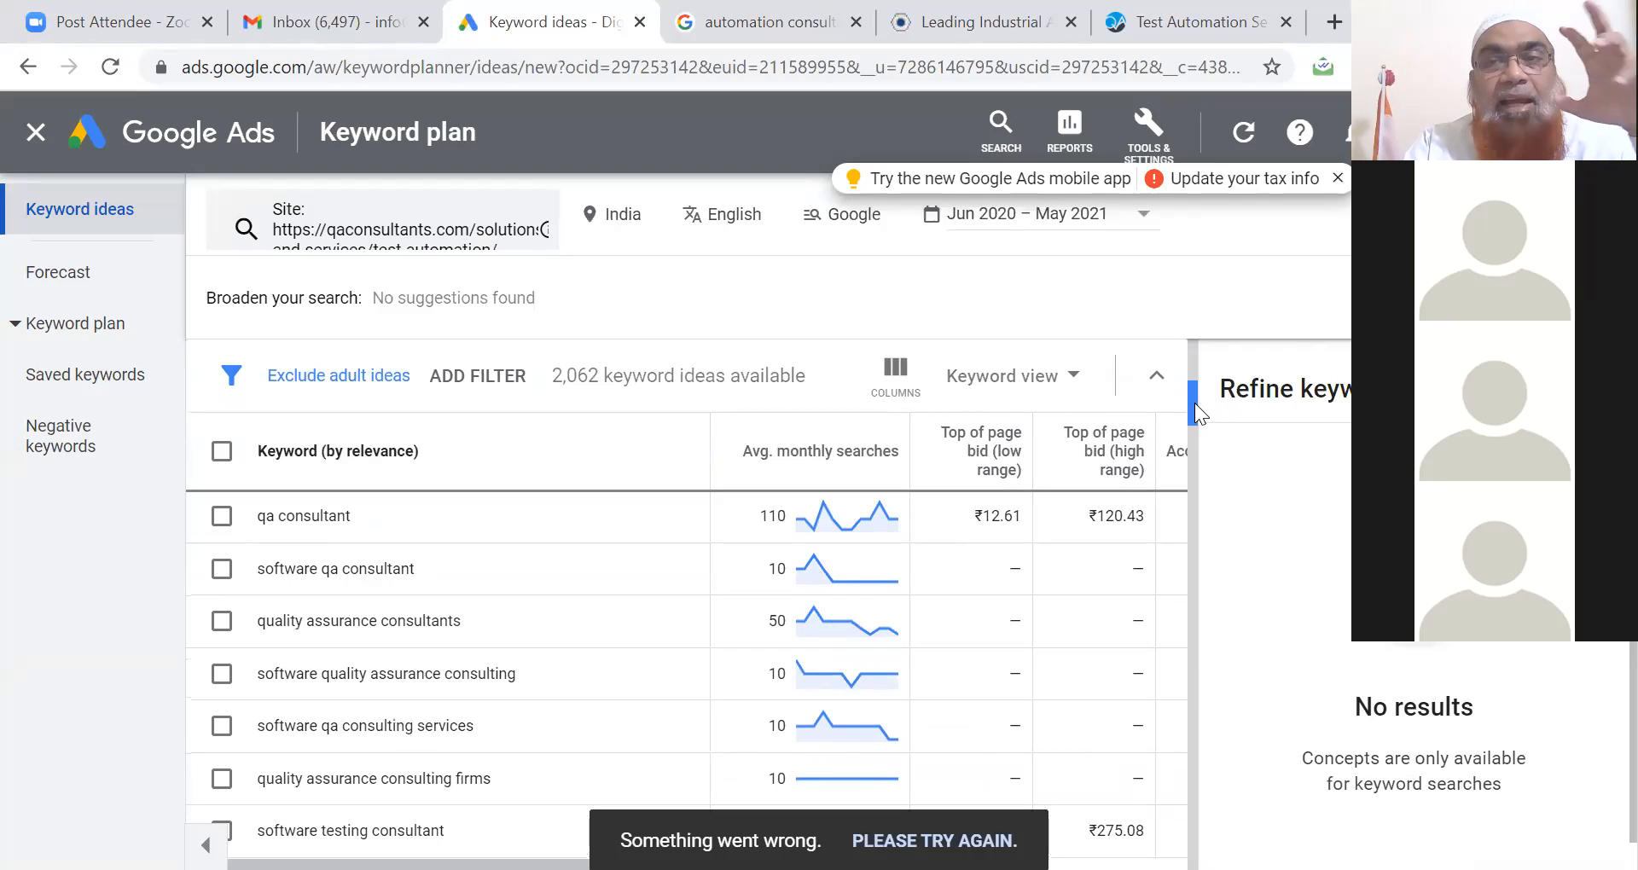
pyautogui.moveTo(1194, 402)
pyautogui.mouseDown()
pyautogui.moveTo(1191, 347)
pyautogui.moveTo(1194, 387)
pyautogui.mouseUp()
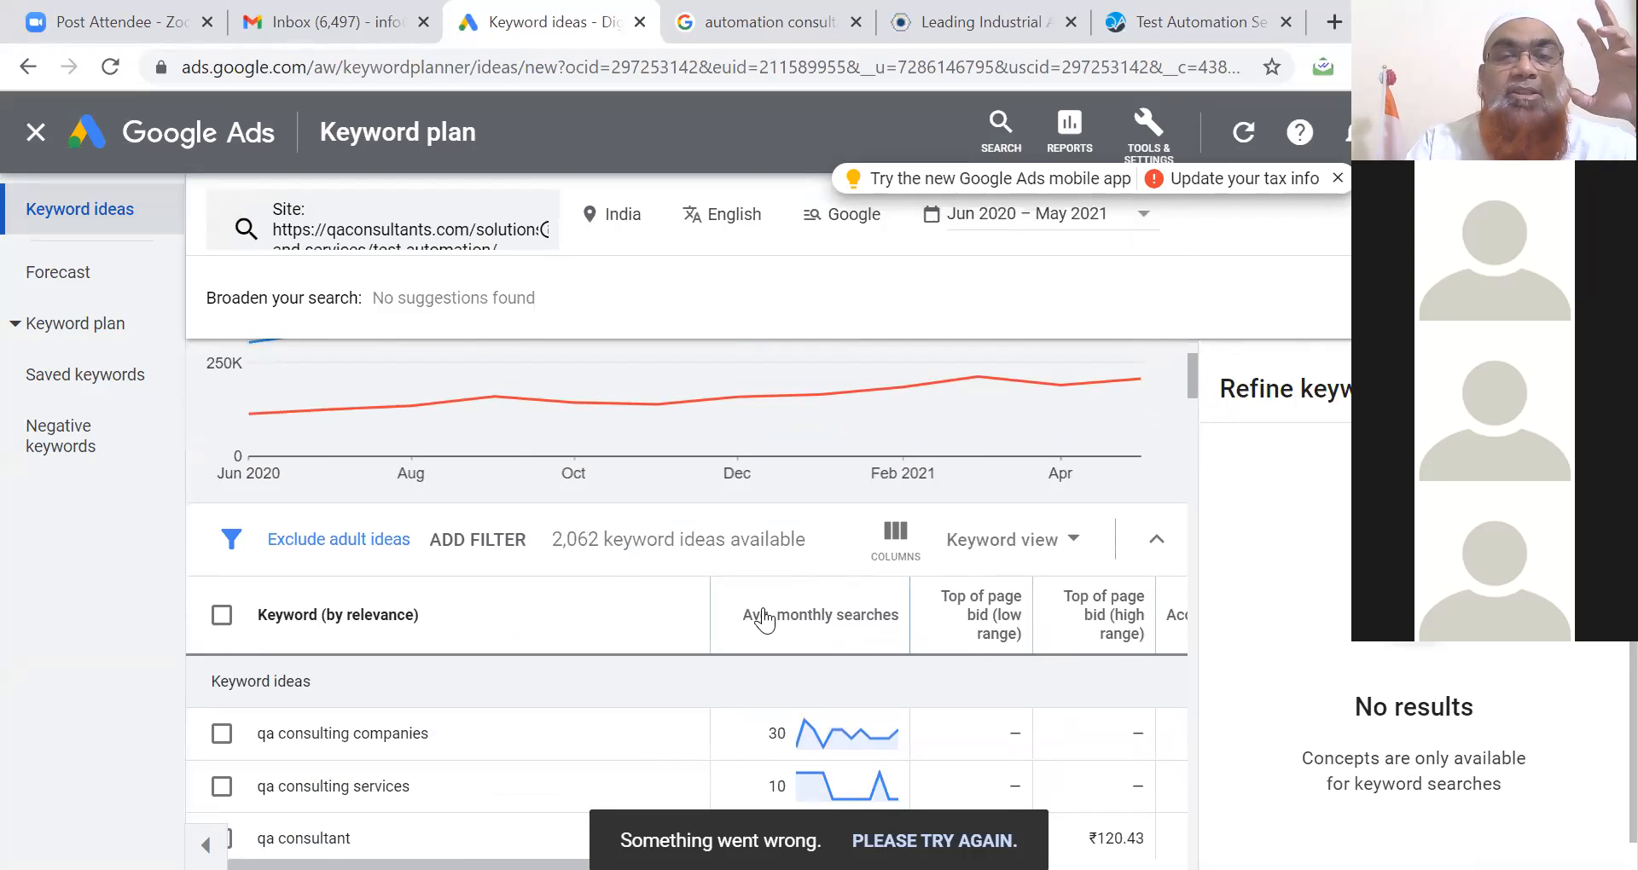
pyautogui.moveTo(768, 611)
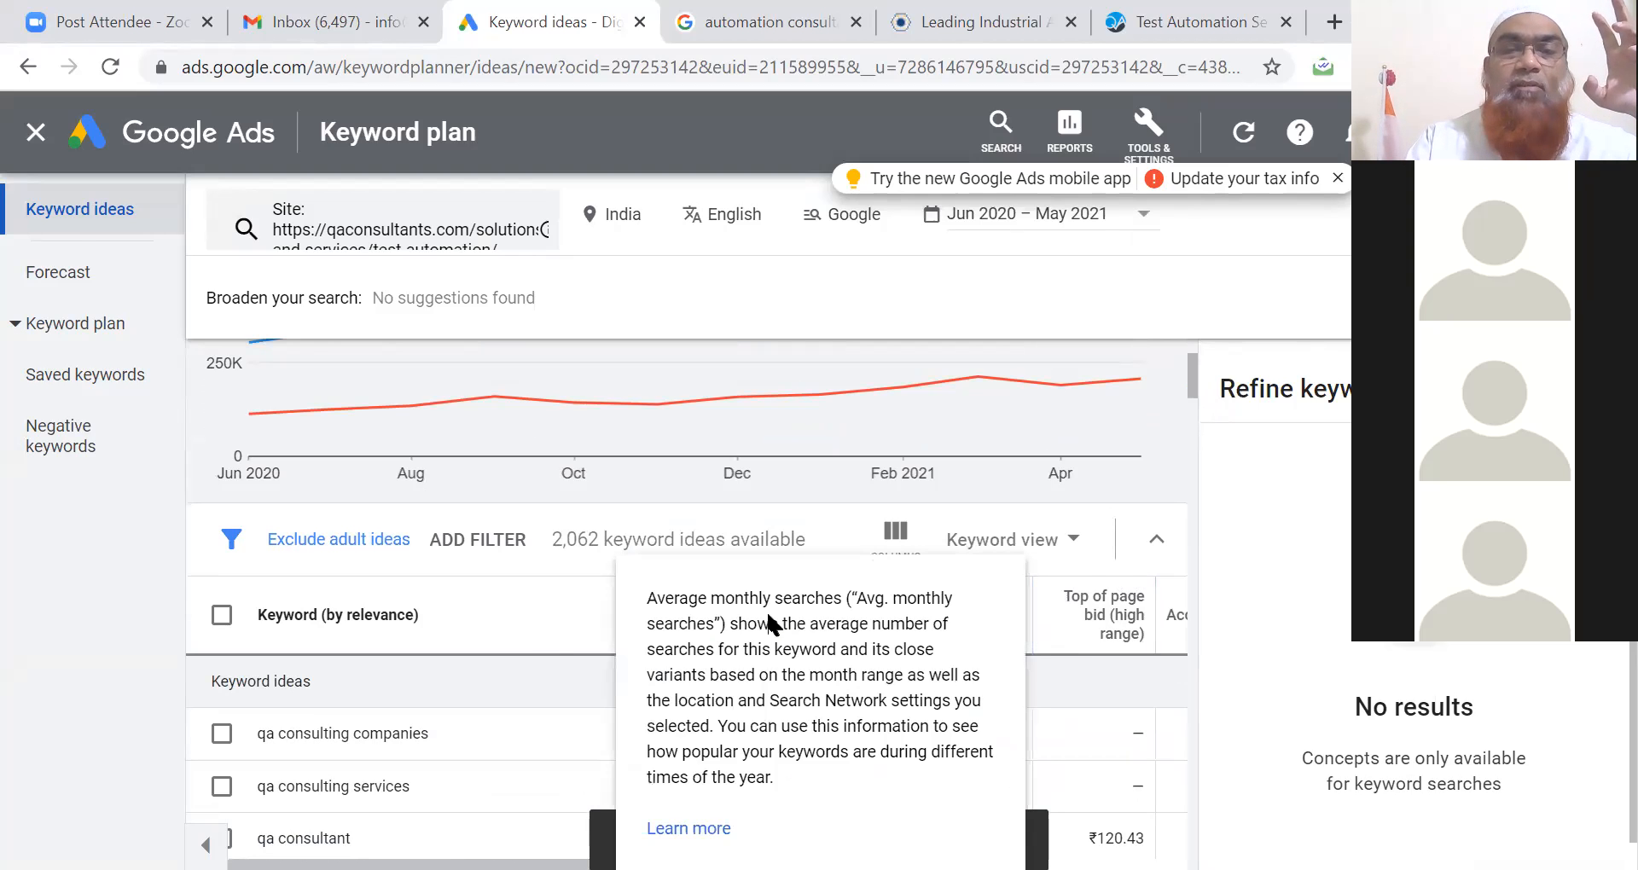
pyautogui.moveTo(846, 616)
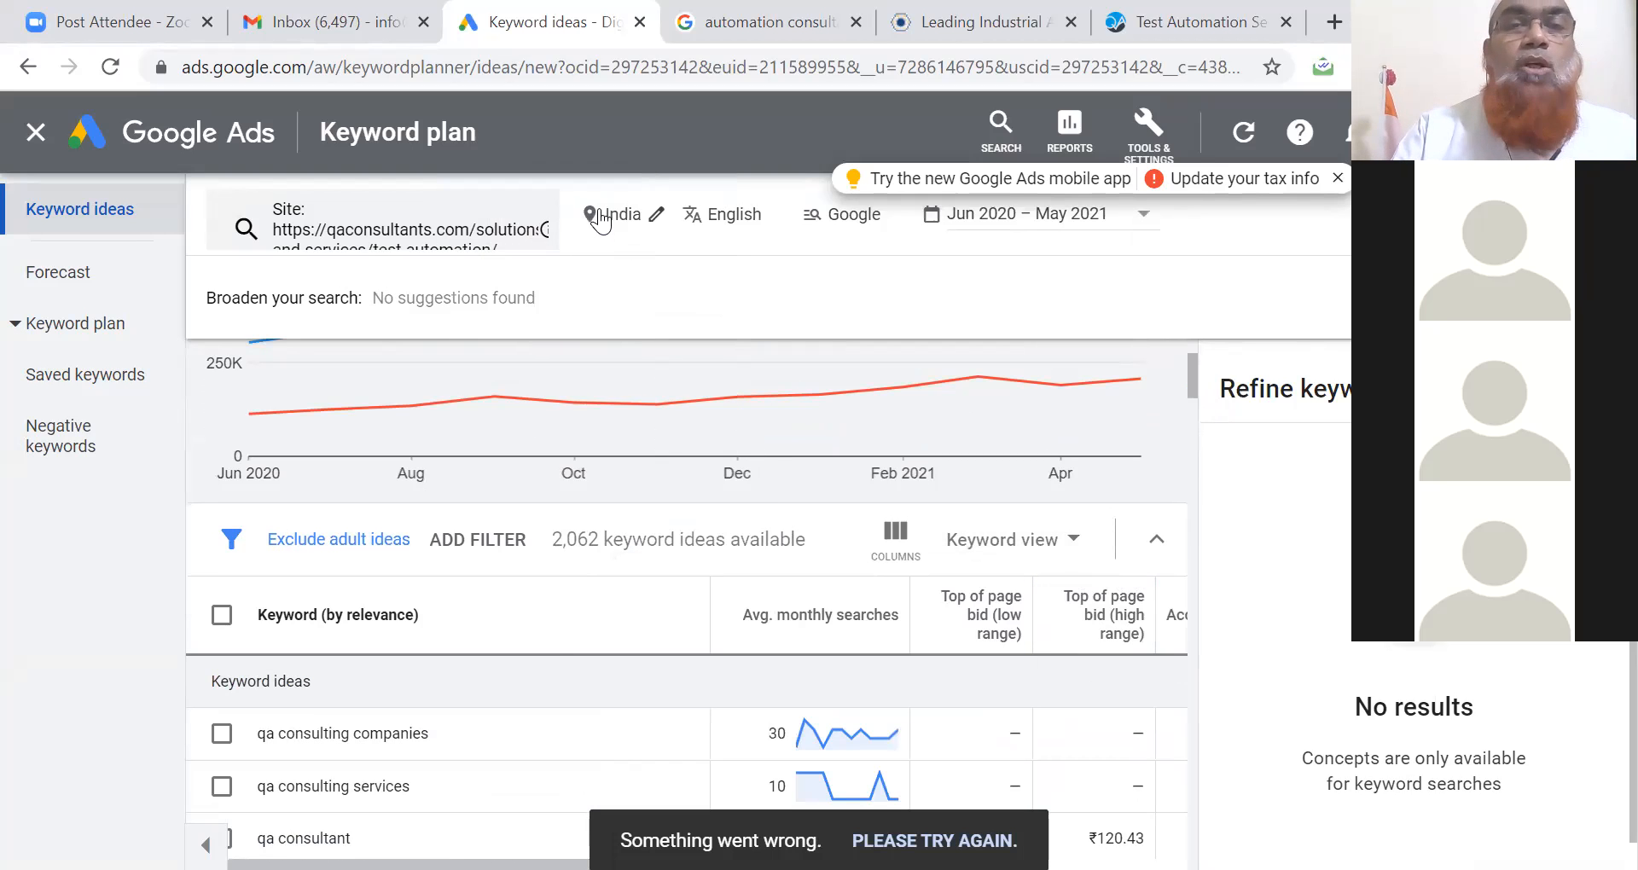
# - Replace India with the United States as the targeted location for the keyword ideas and save it
pyautogui.click(602, 220)
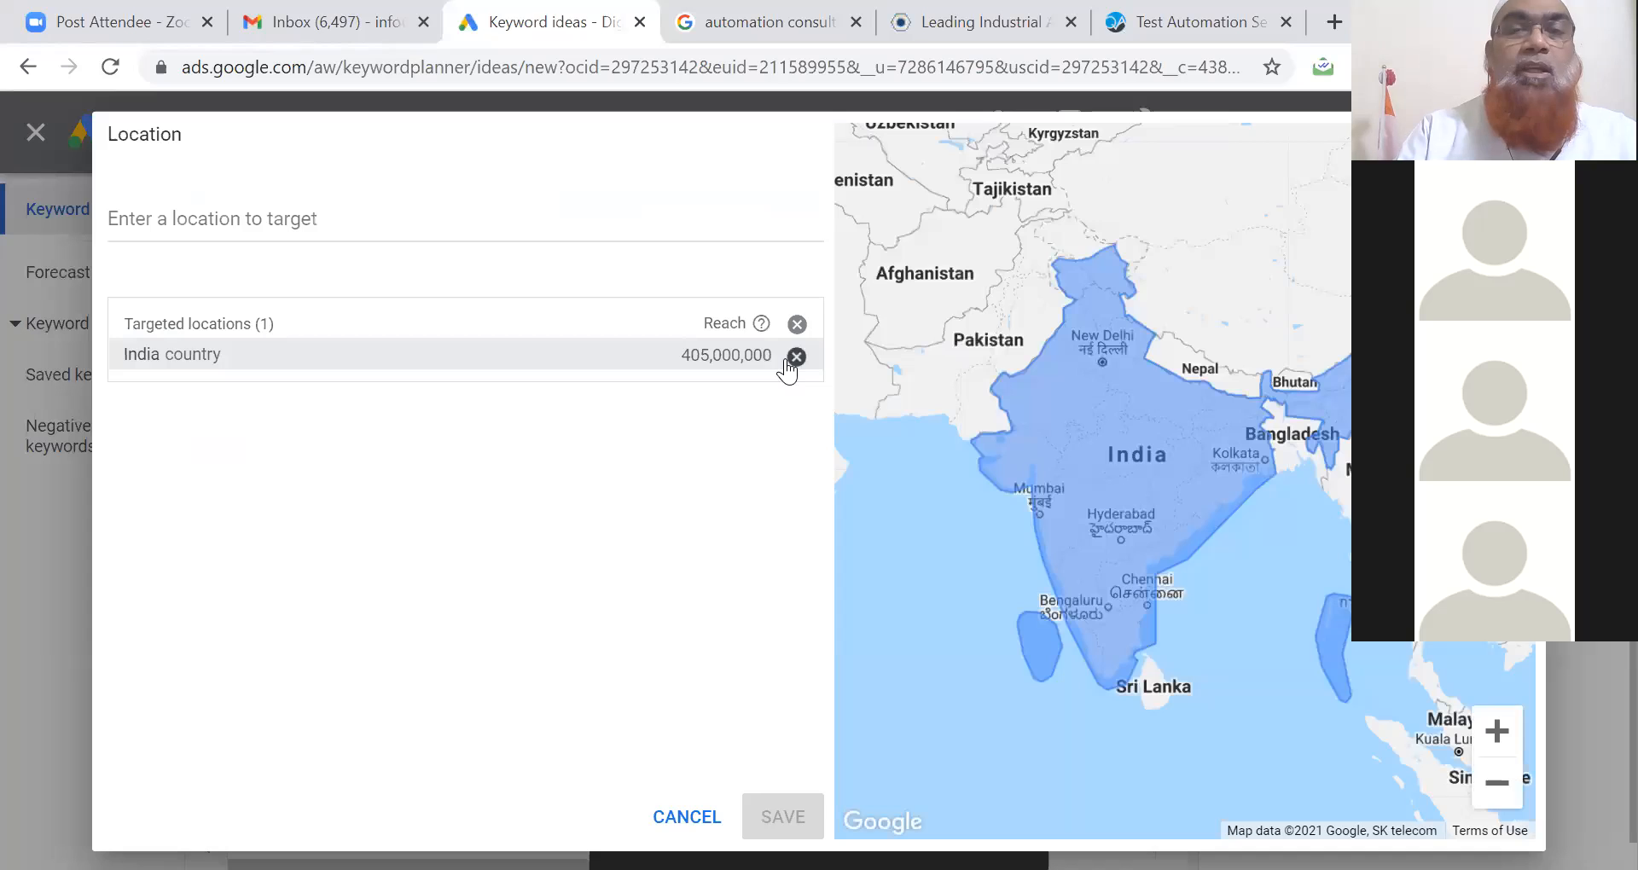
pyautogui.click(789, 362)
pyautogui.click(349, 224)
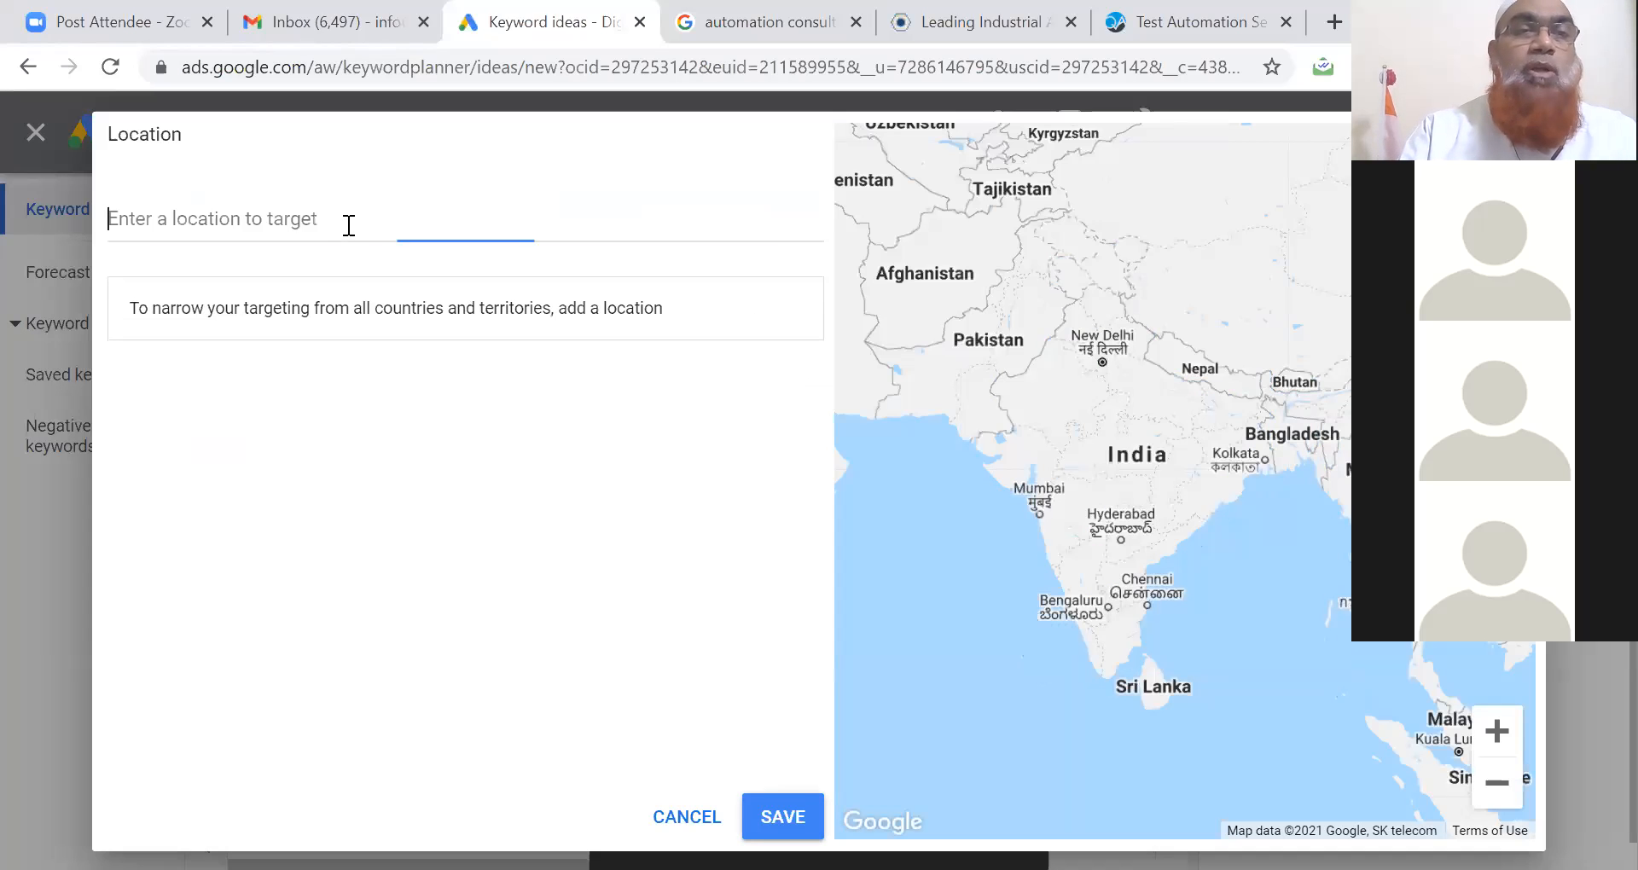
pyautogui.write('United')
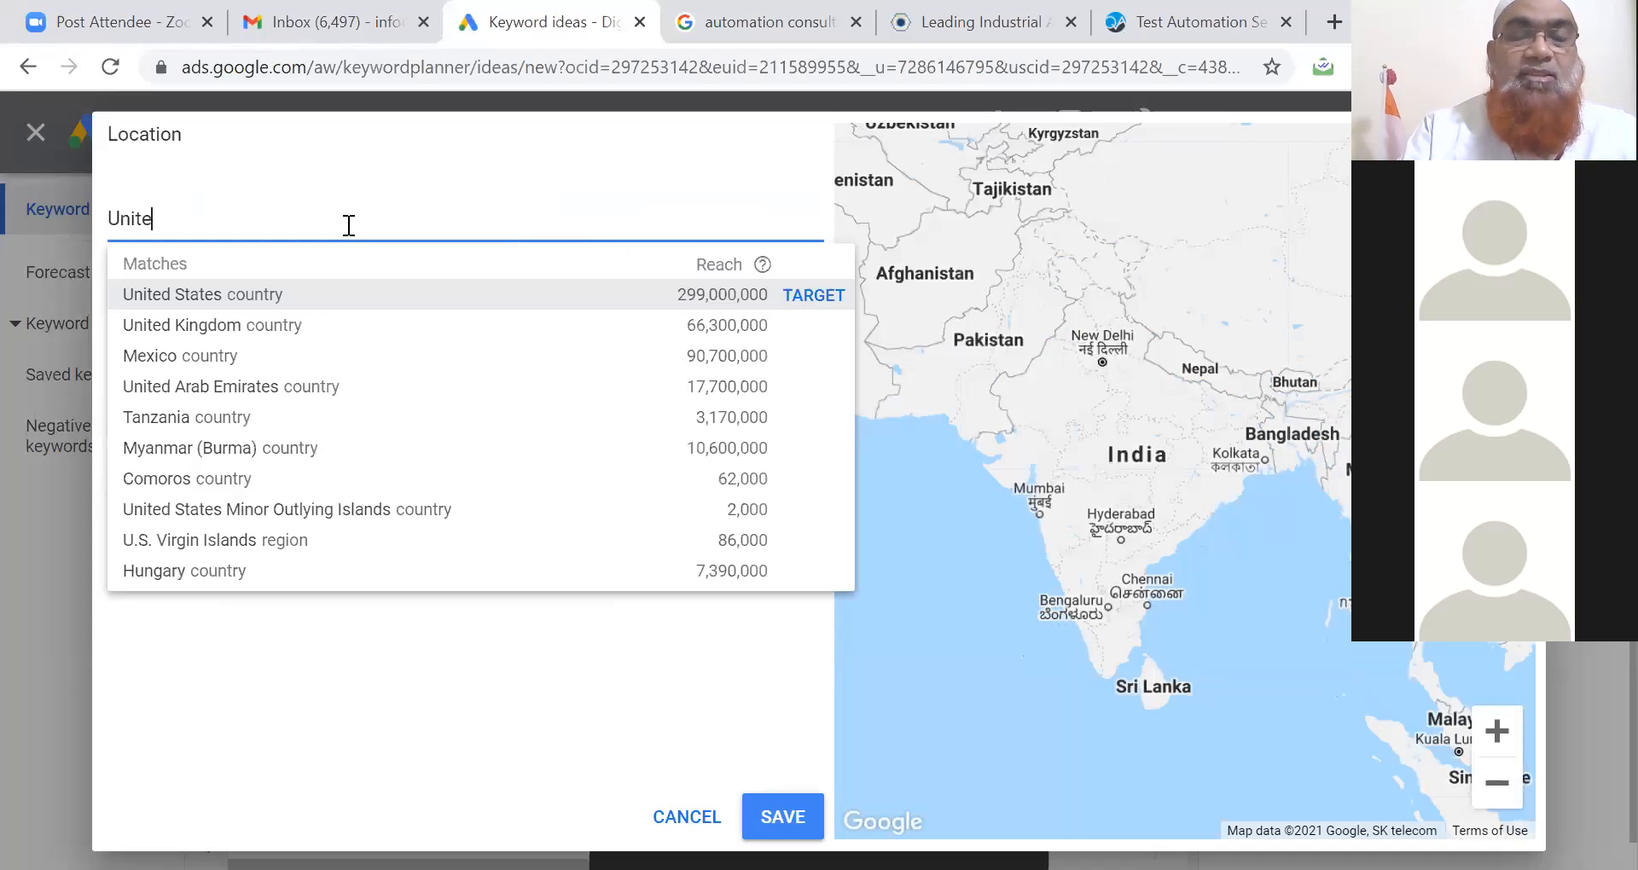
pyautogui.click(275, 290)
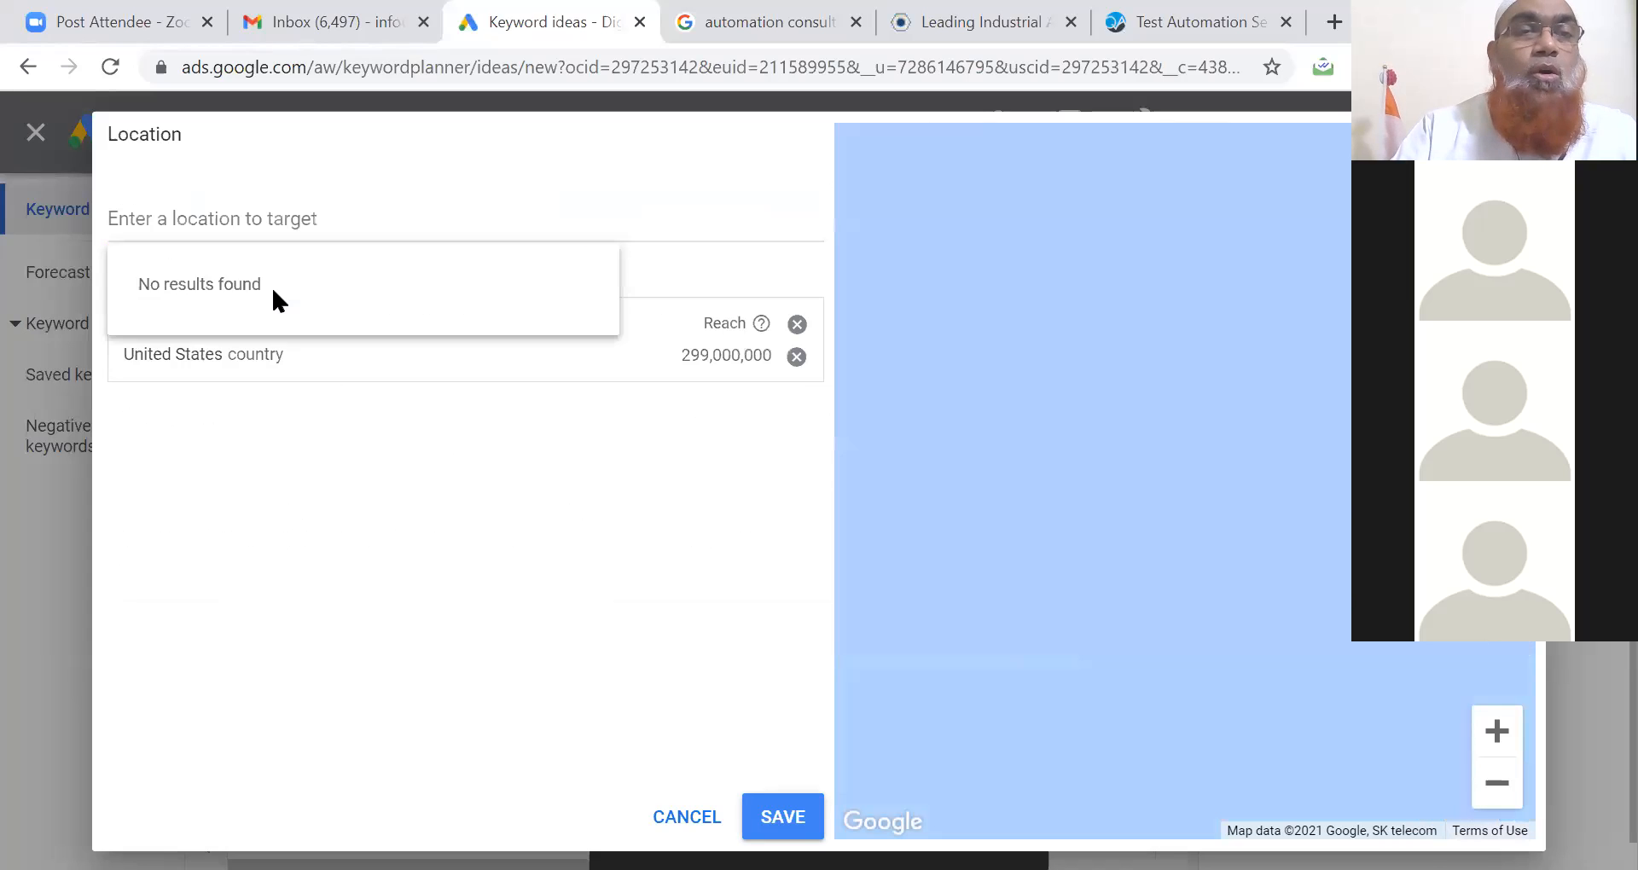
pyautogui.click(779, 815)
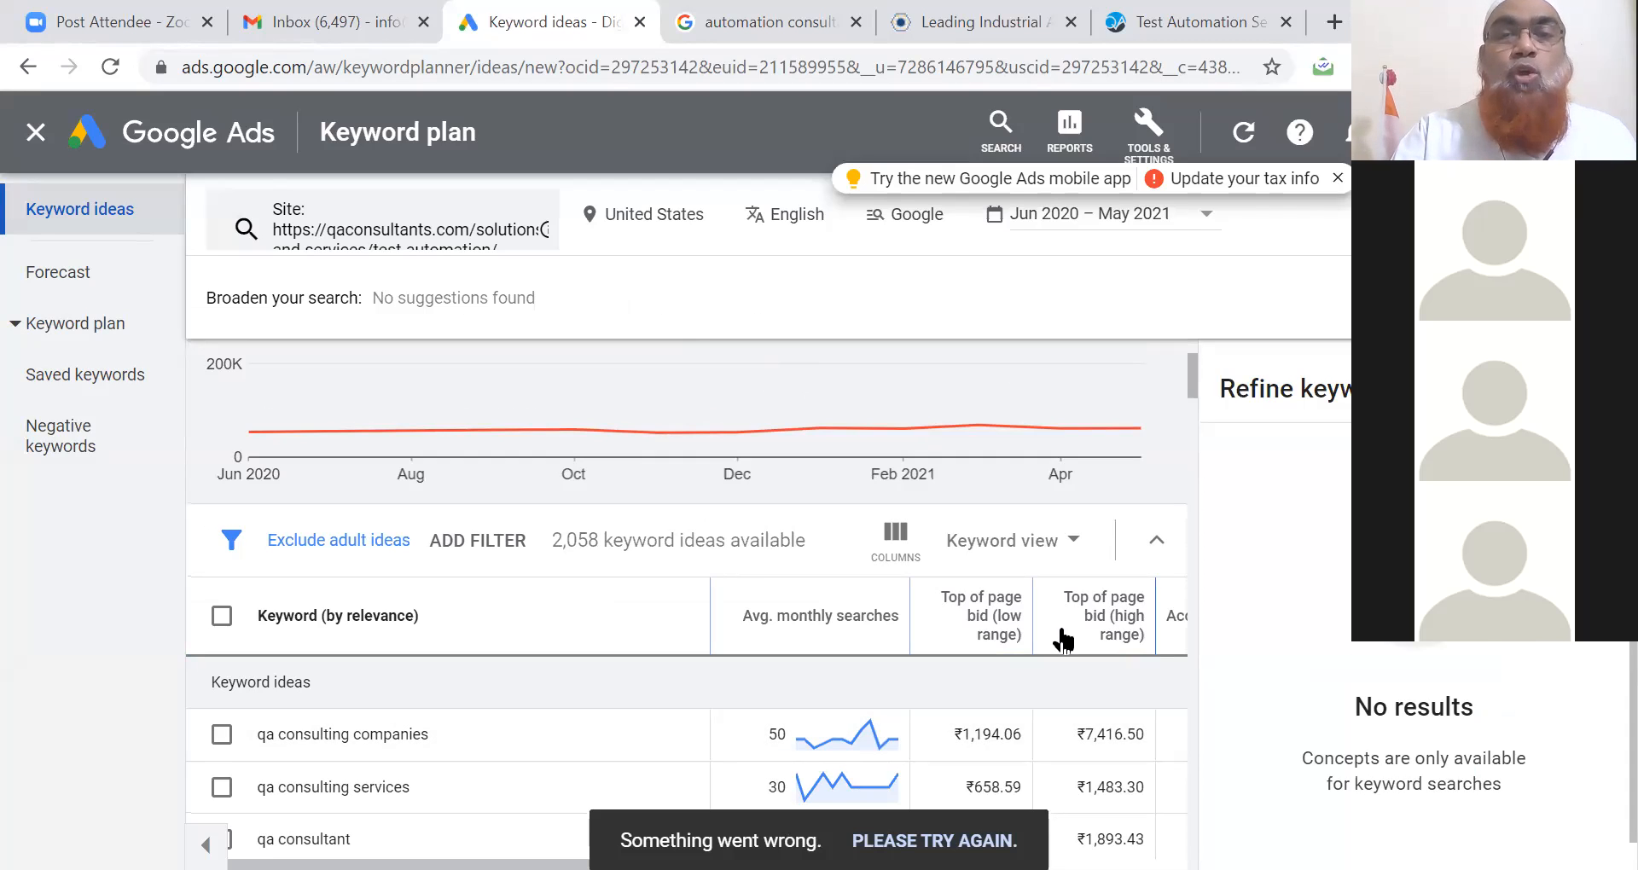
# - Sort the United States keyword ideas by average monthly searches, highest first, and review their search volumes and bid ranges
pyautogui.moveTo(1194, 387)
pyautogui.mouseDown()
pyautogui.moveTo(1197, 436)
pyautogui.moveTo(1194, 403)
pyautogui.mouseUp()
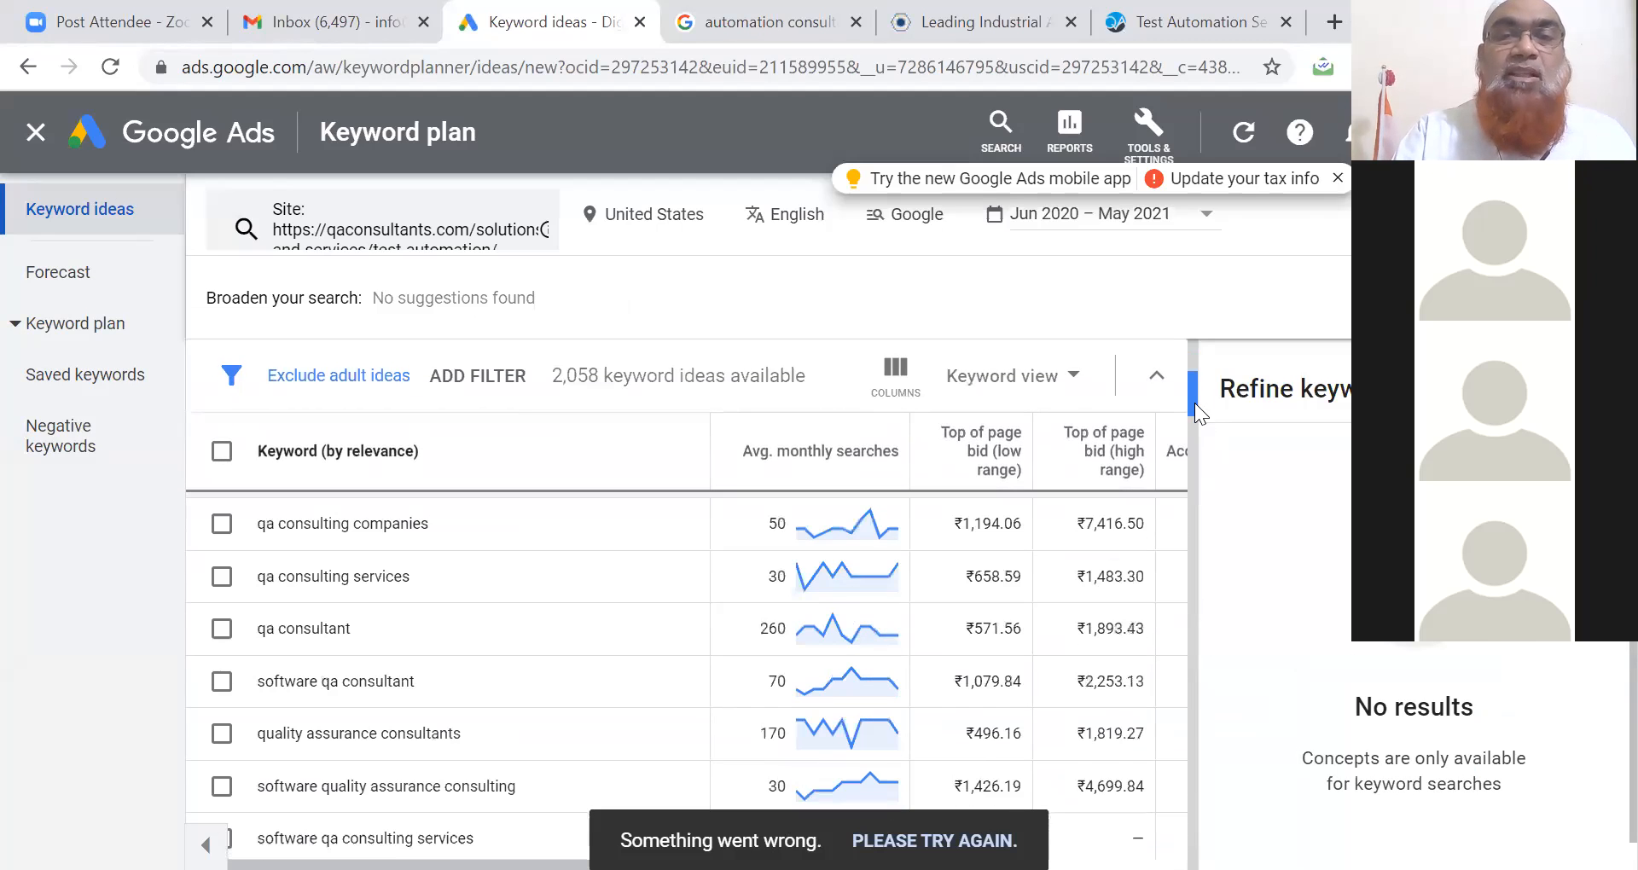
pyautogui.click(839, 459)
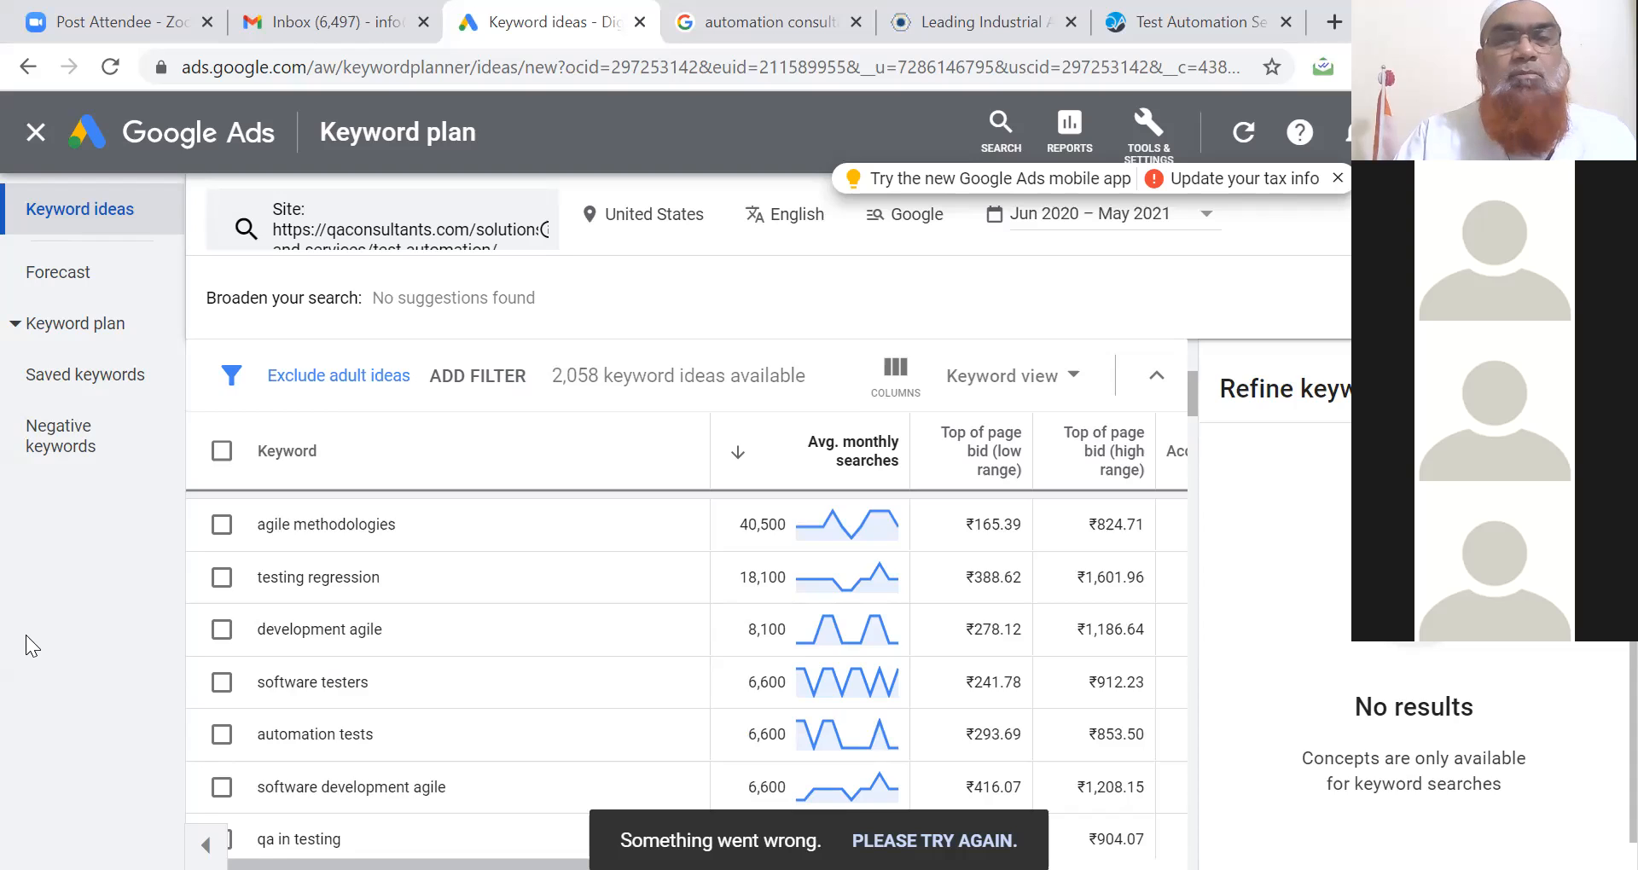
pyautogui.scroll(-4, 26, 635)
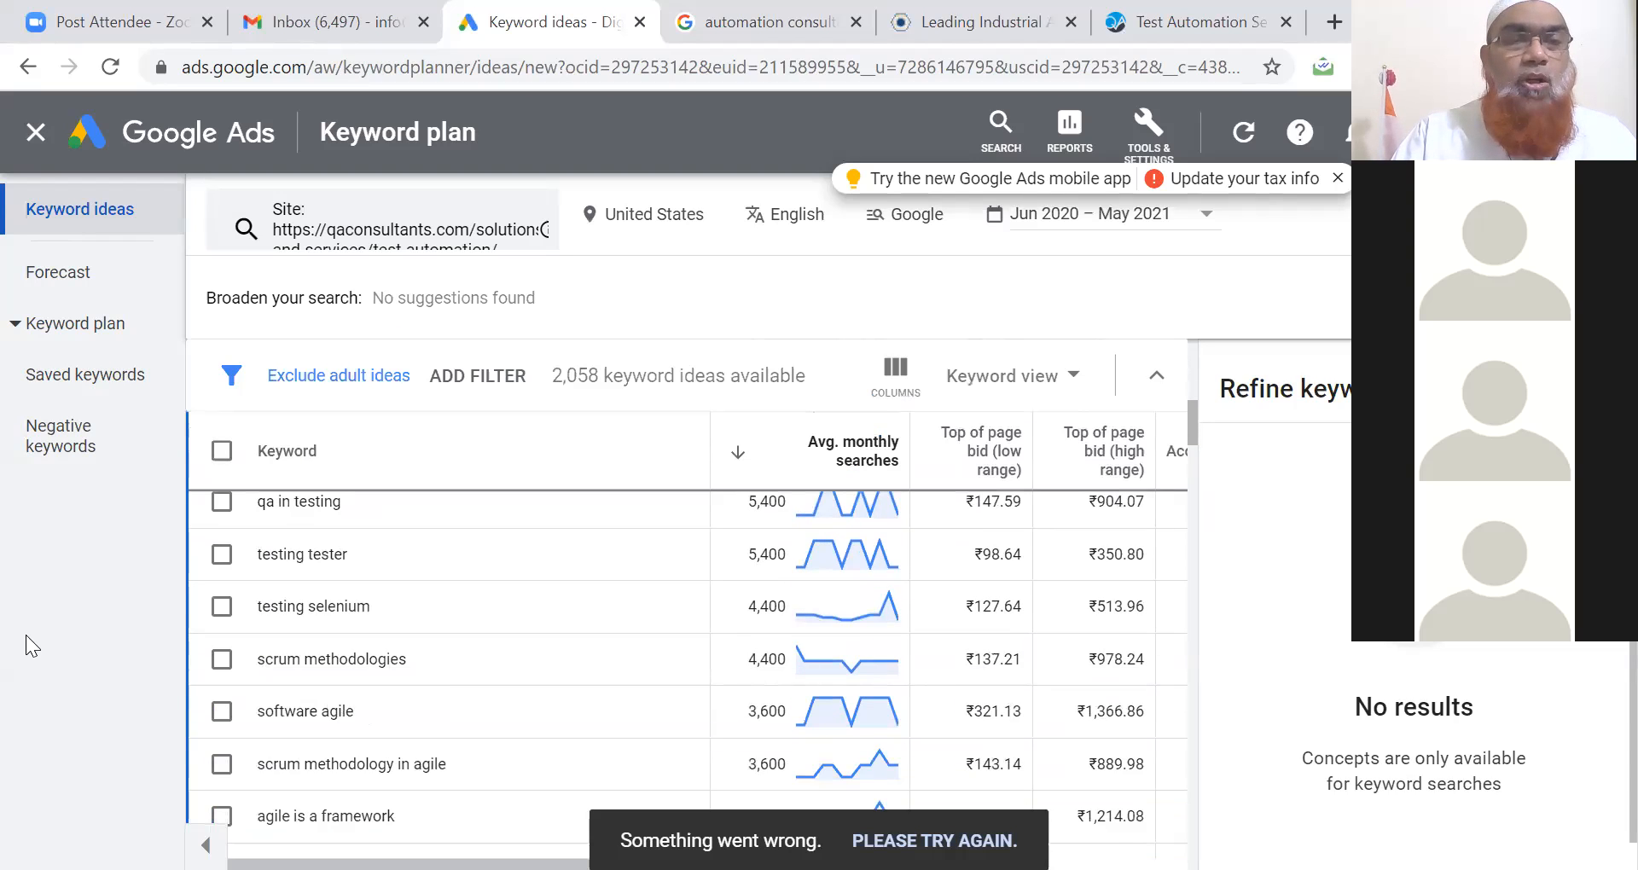
pyautogui.scroll(-4, 25, 635)
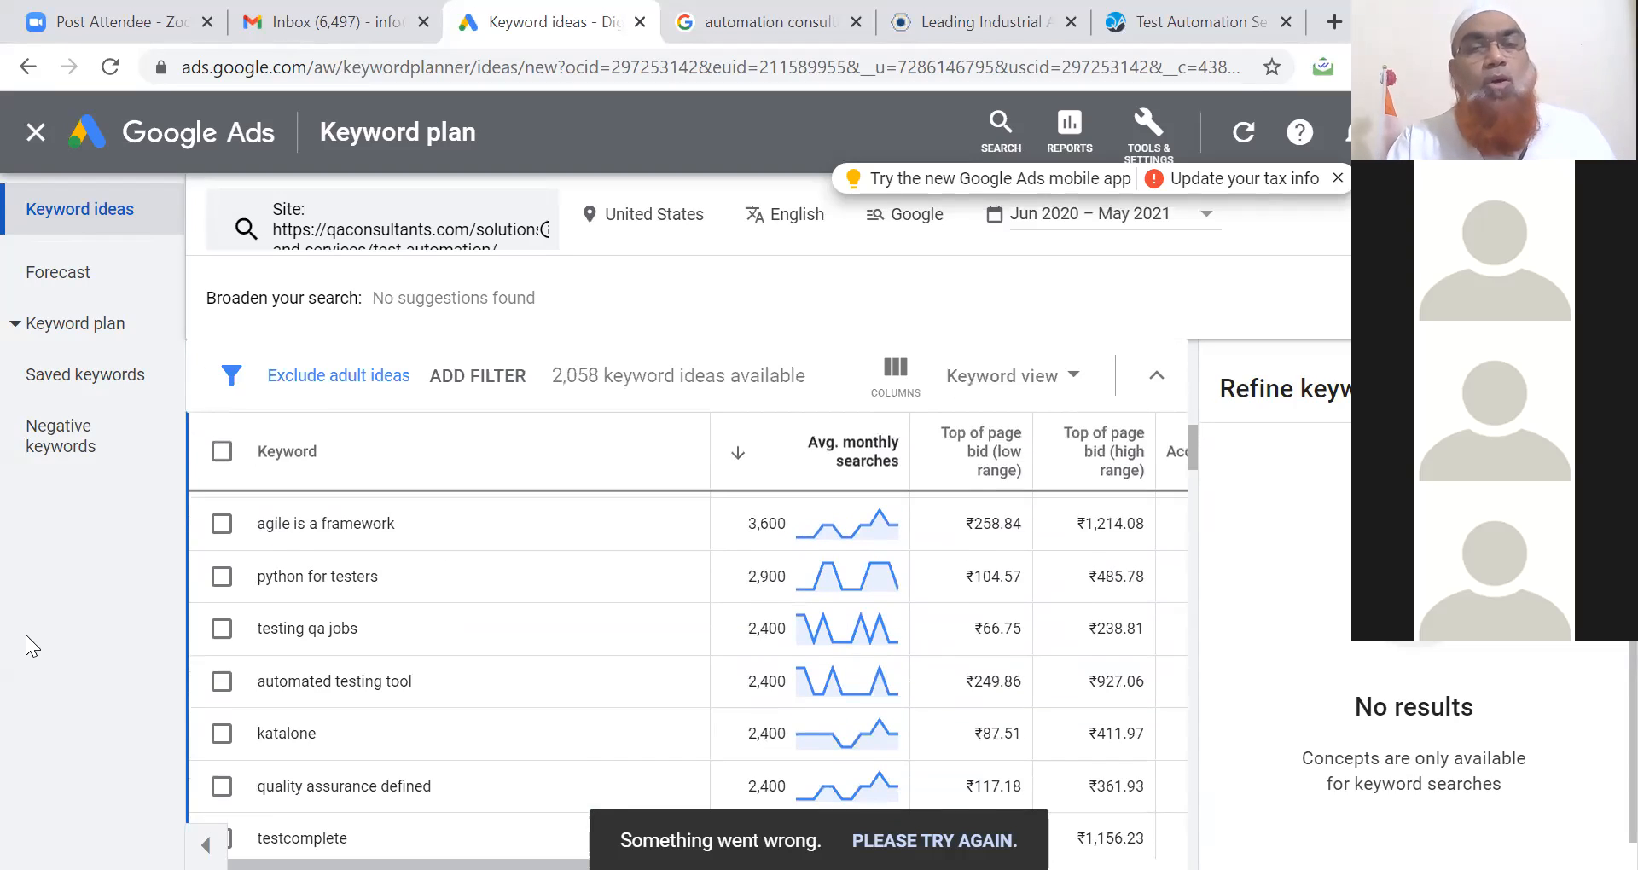
pyautogui.scroll(-1, 26, 635)
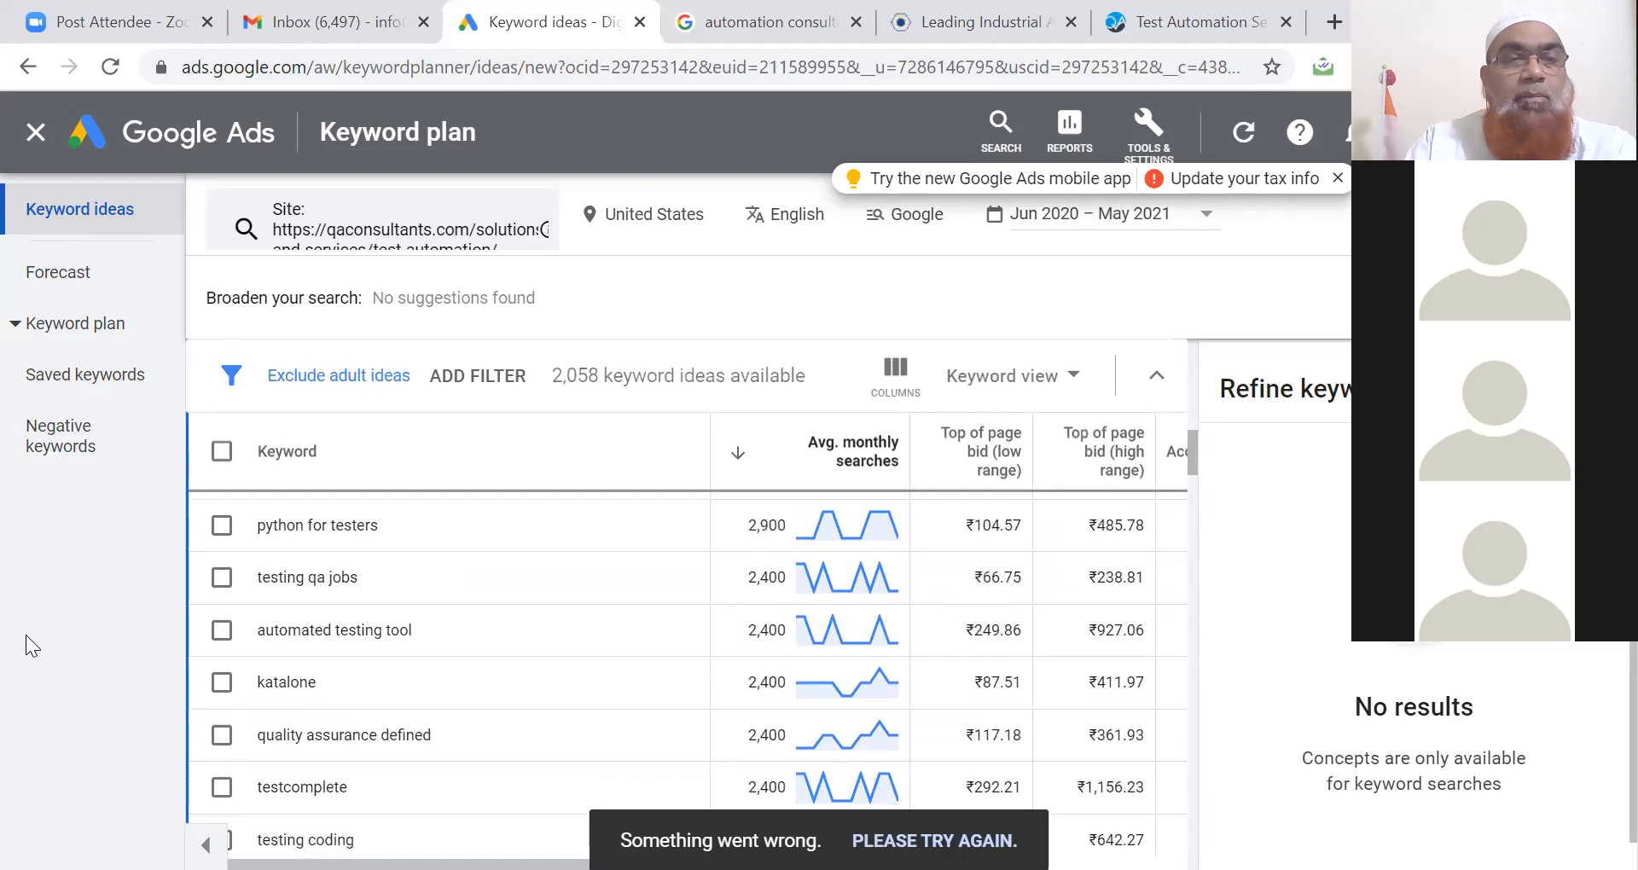
pyautogui.scroll(6, 25, 635)
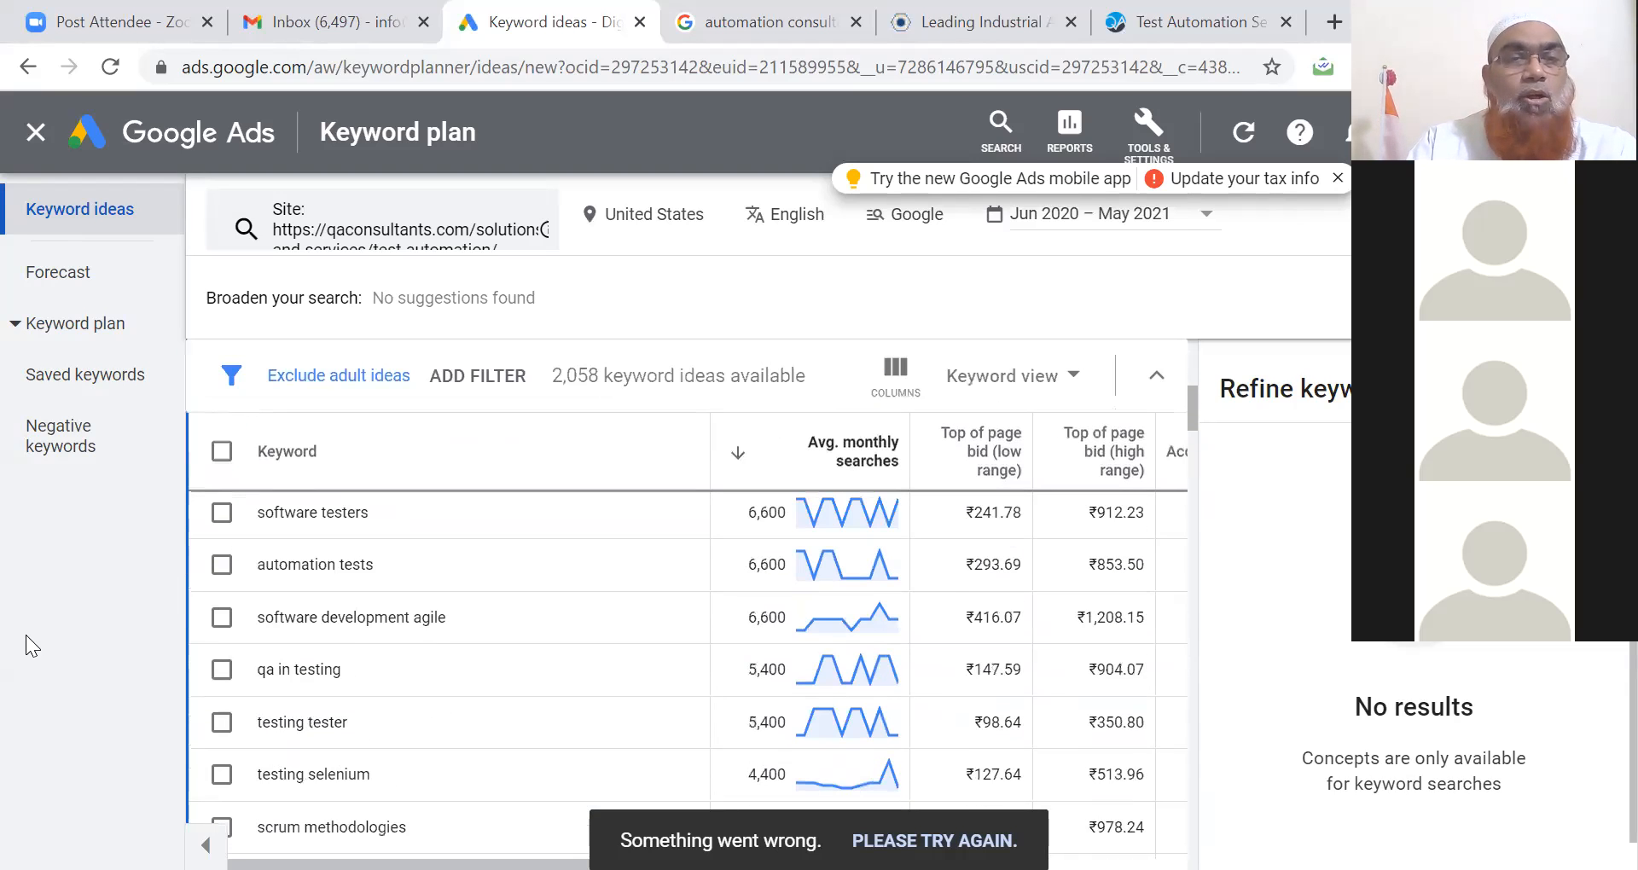
pyautogui.scroll(5, 26, 635)
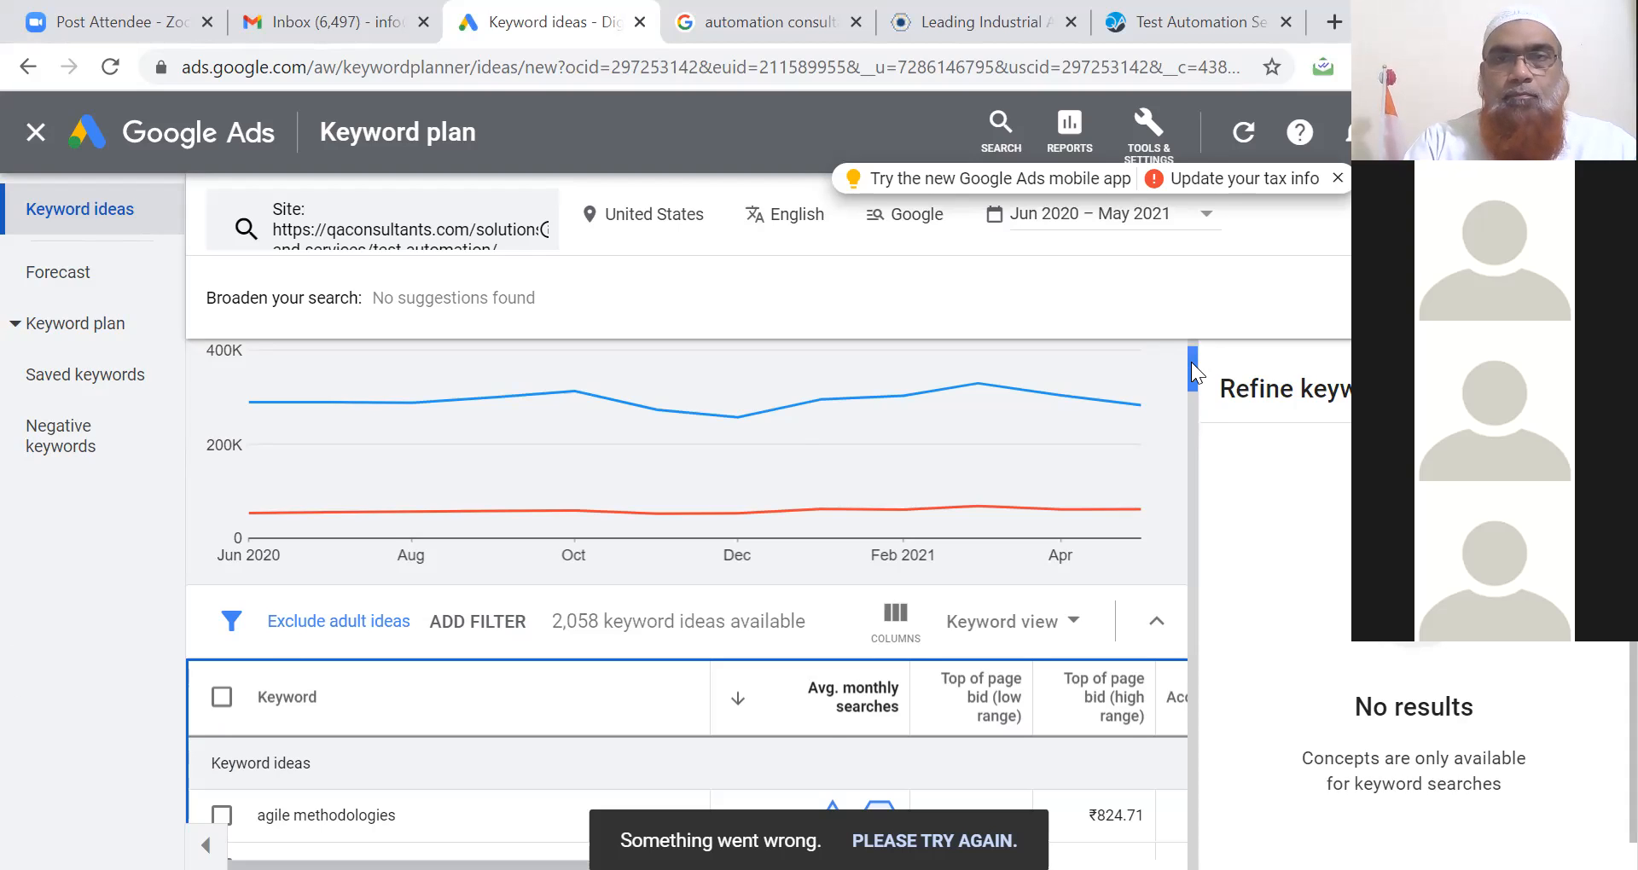
pyautogui.scroll(1, 1191, 362)
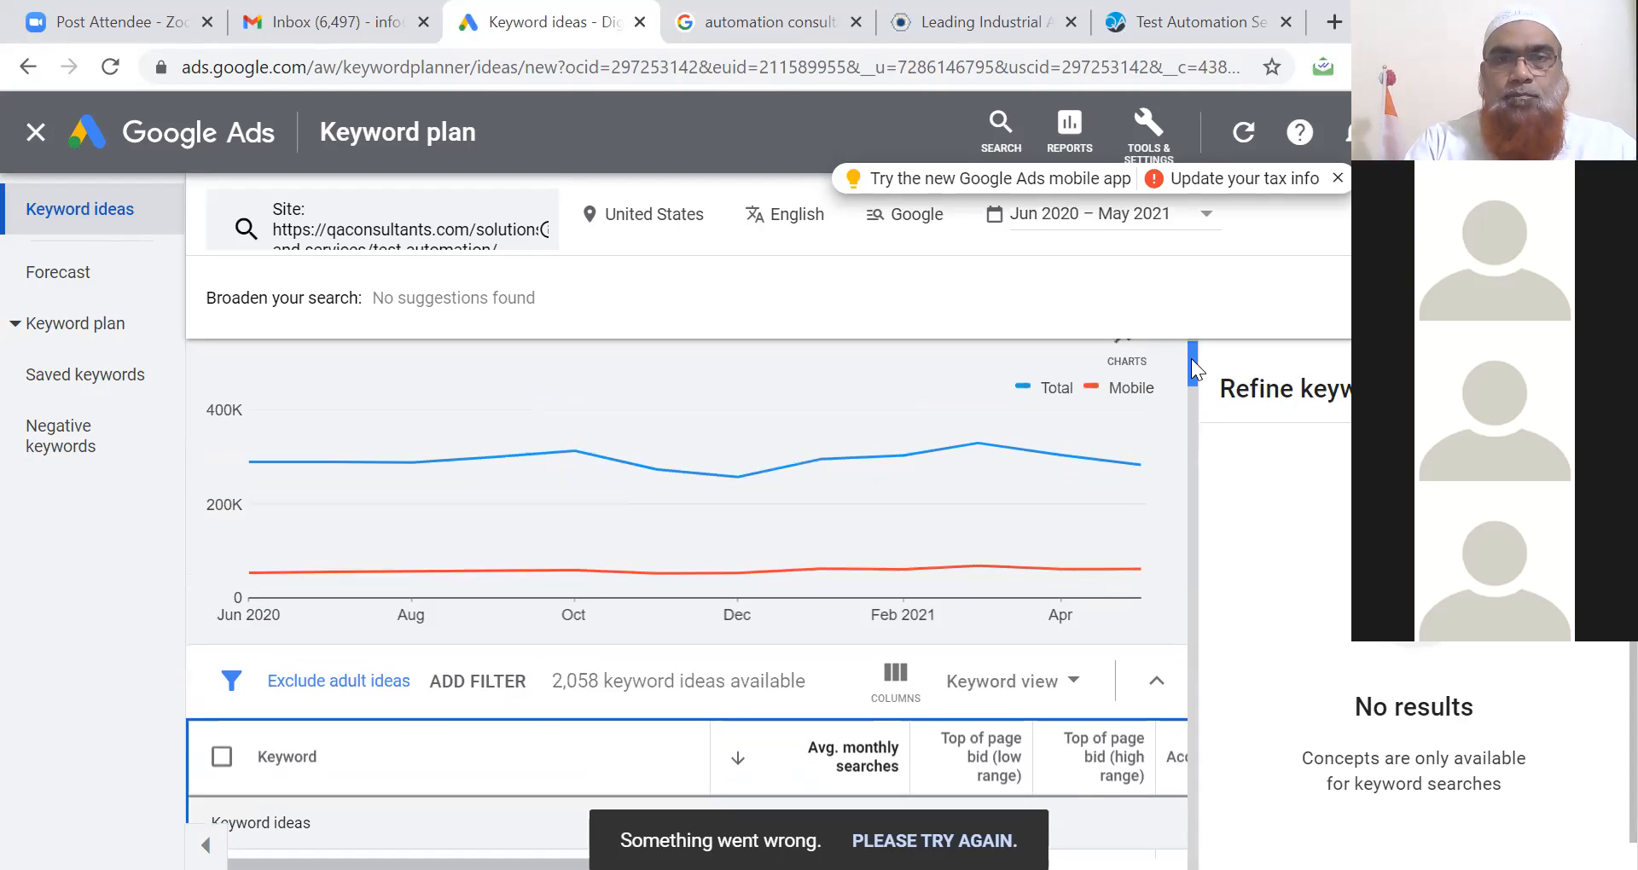